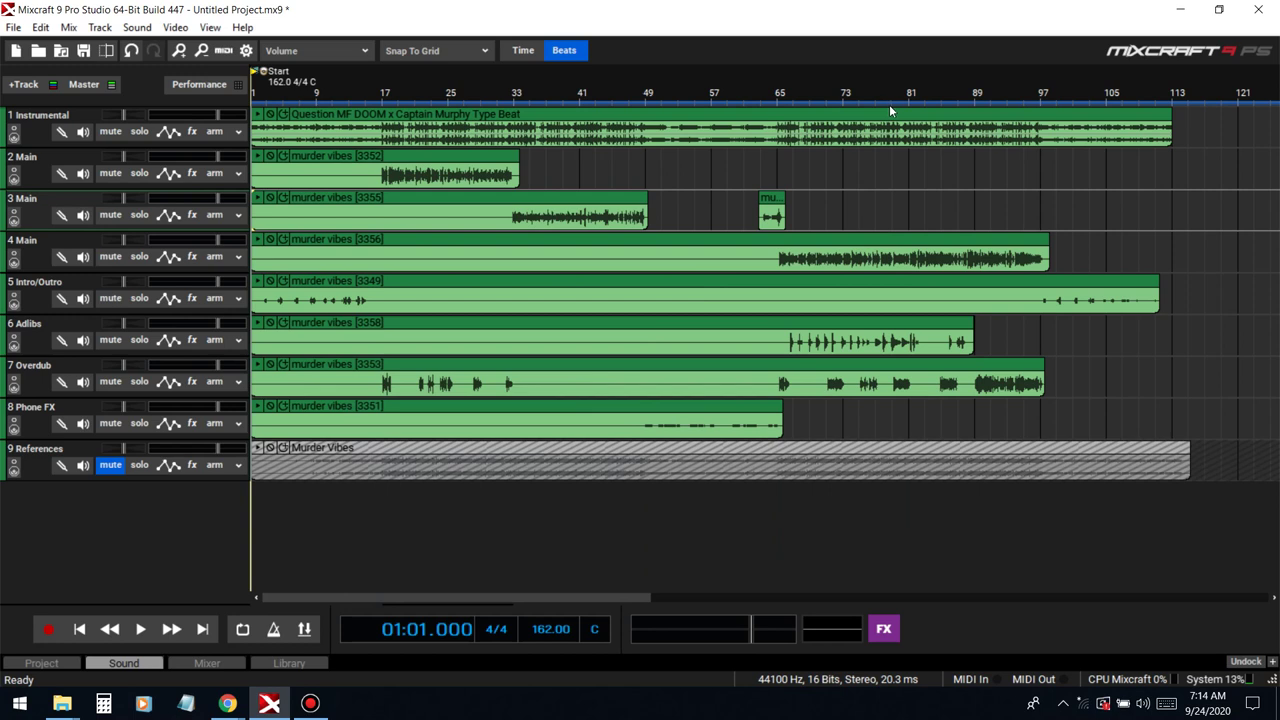
mouse_move(713, 377)
mouse_move(386, 140)
left_click(35, 181)
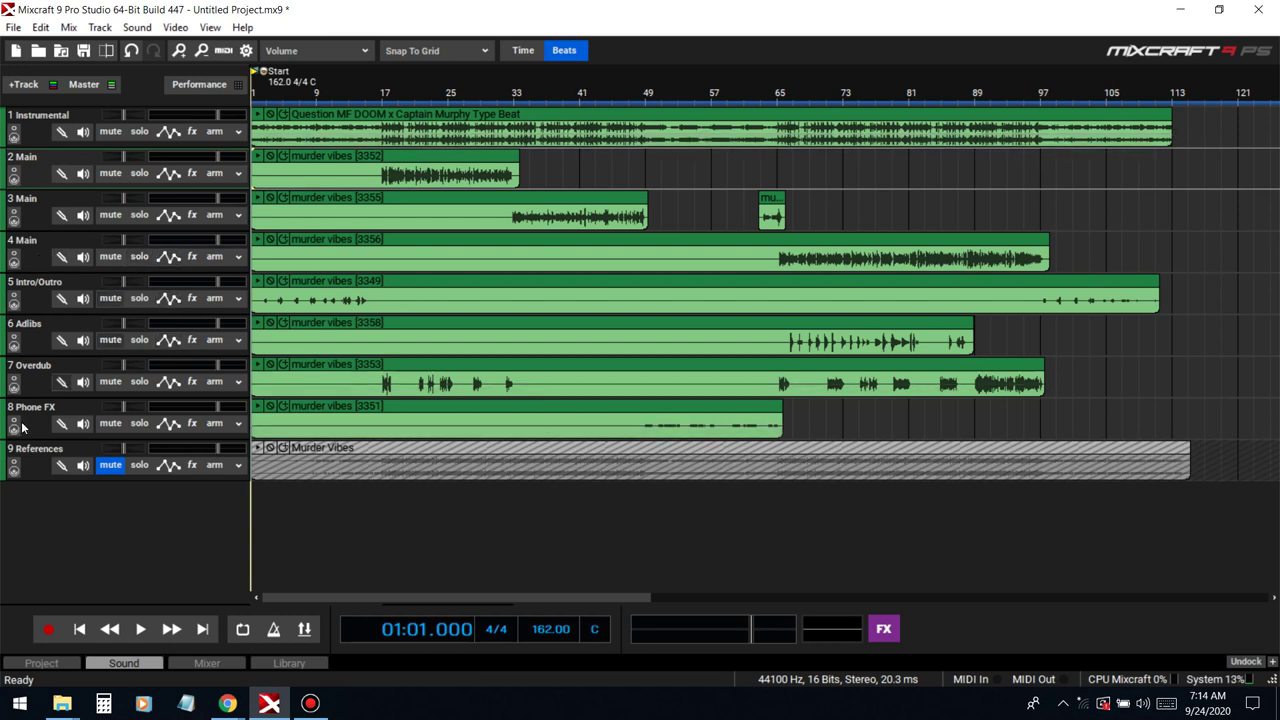
Step: Play the song from measure 17 to measure 33 and turn that section into the loop region
double_click(383, 96)
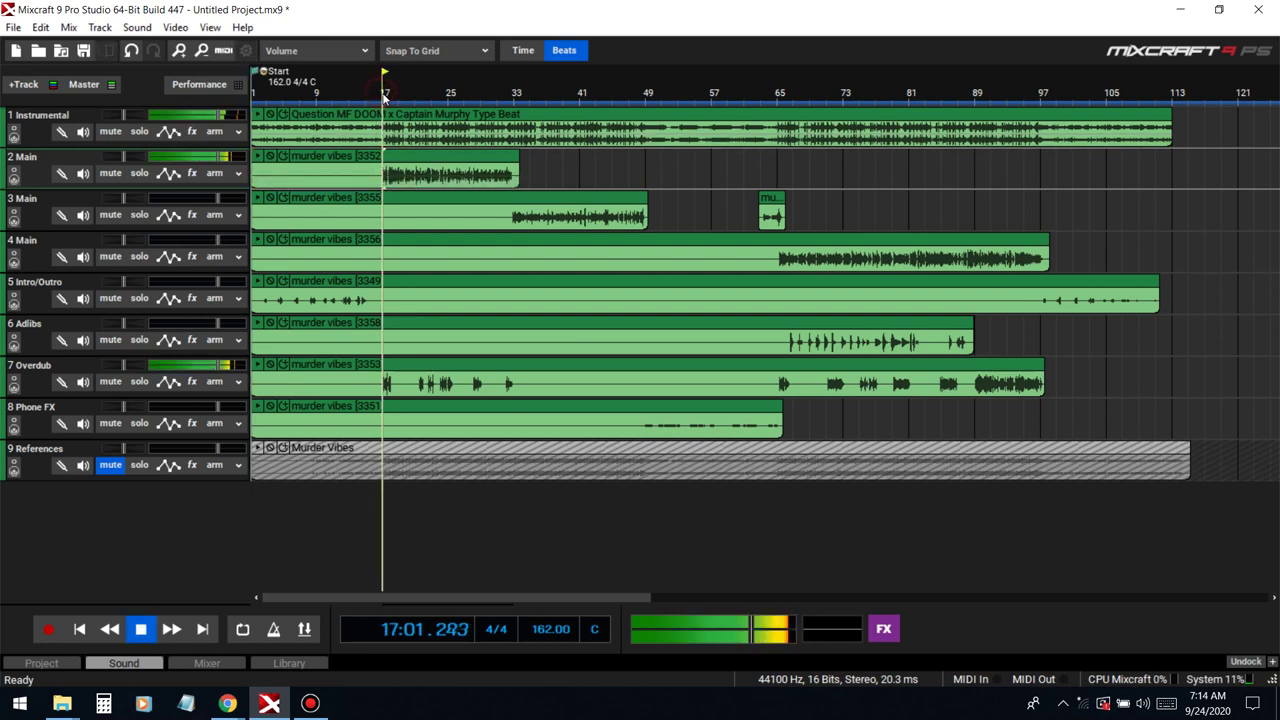
left_click(1147, 708)
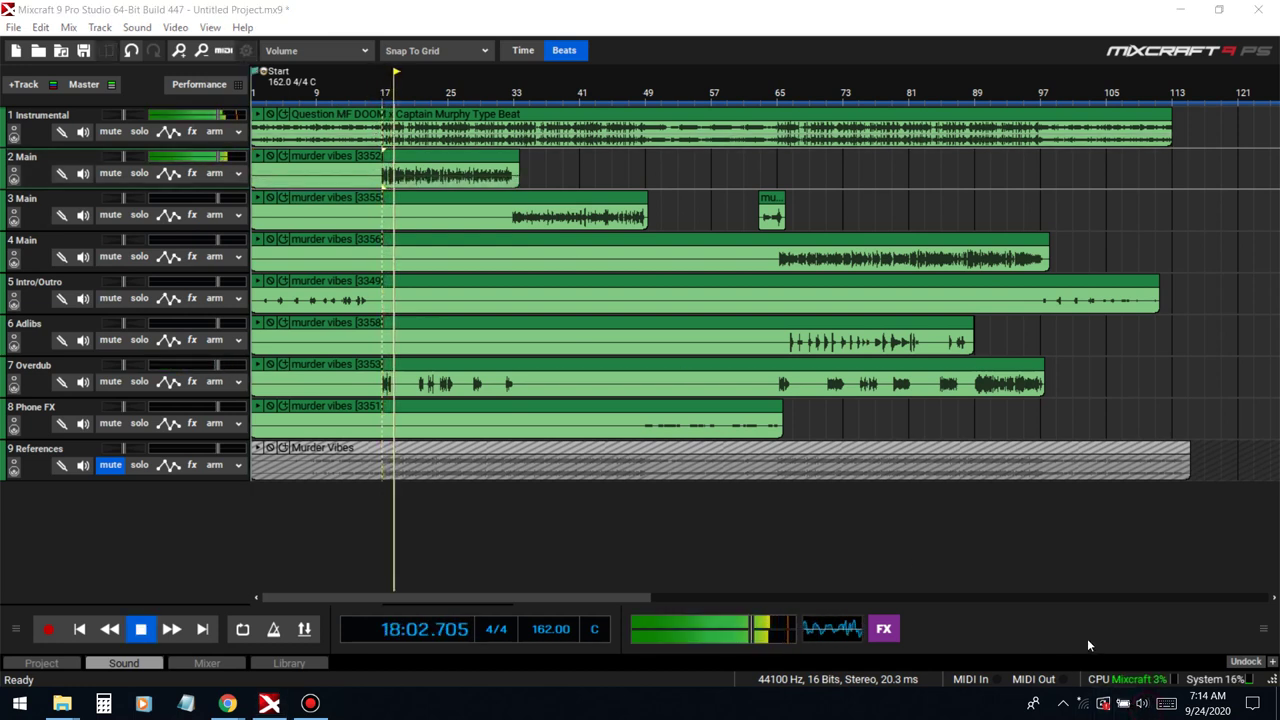
scroll(1087, 638, "down", 7)
left_click(956, 643)
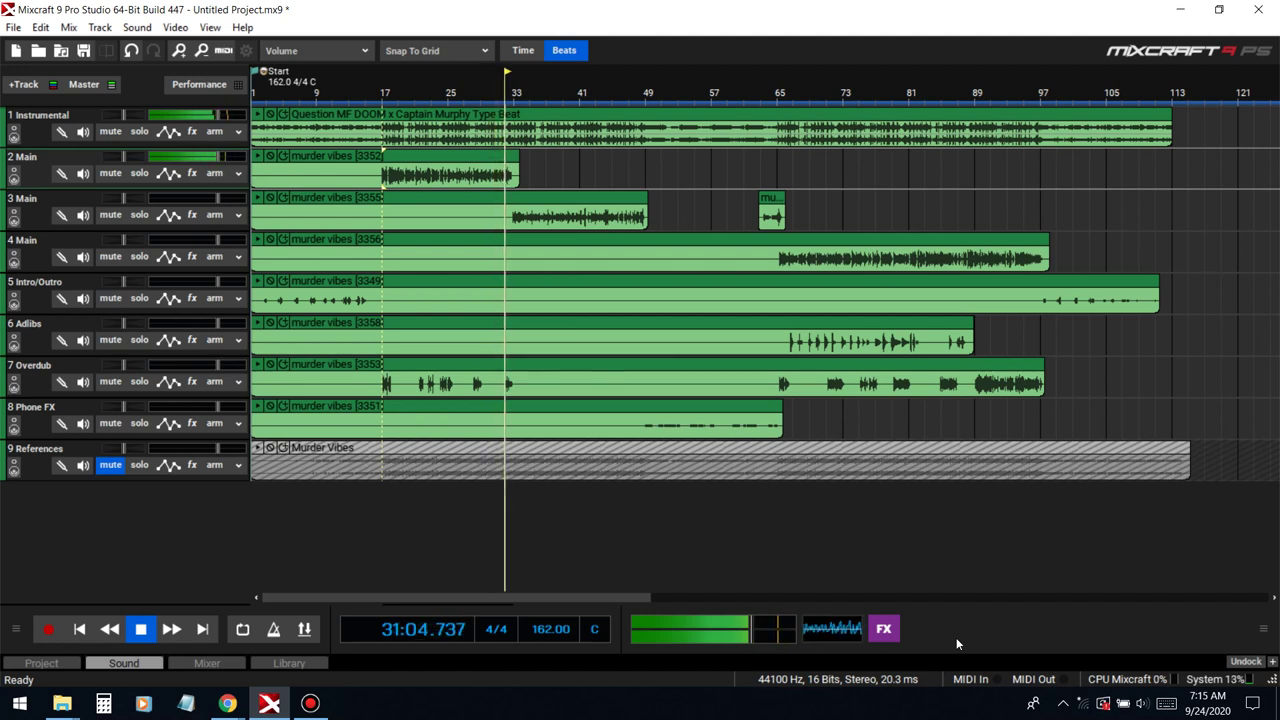
key("space")
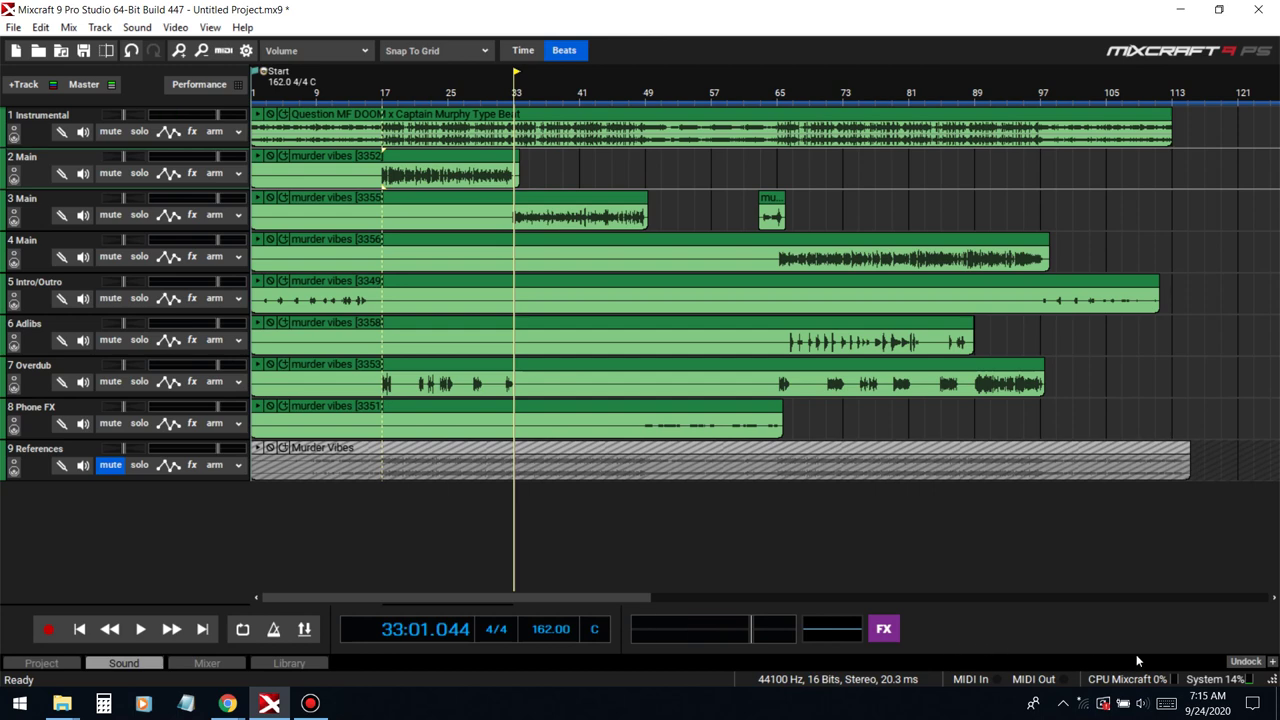
key("l")
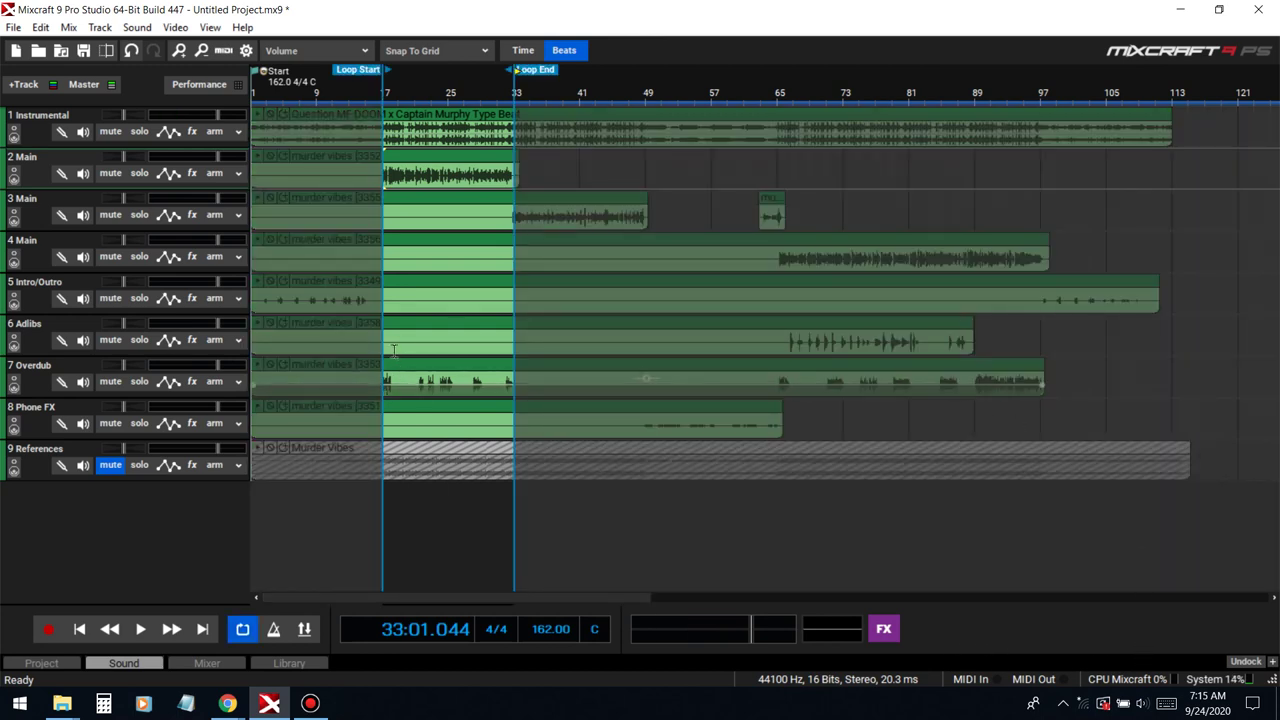
Step: Return to the full track view and solo the Instrumental track together with the first Main vocal on track 2
double_click(399, 384)
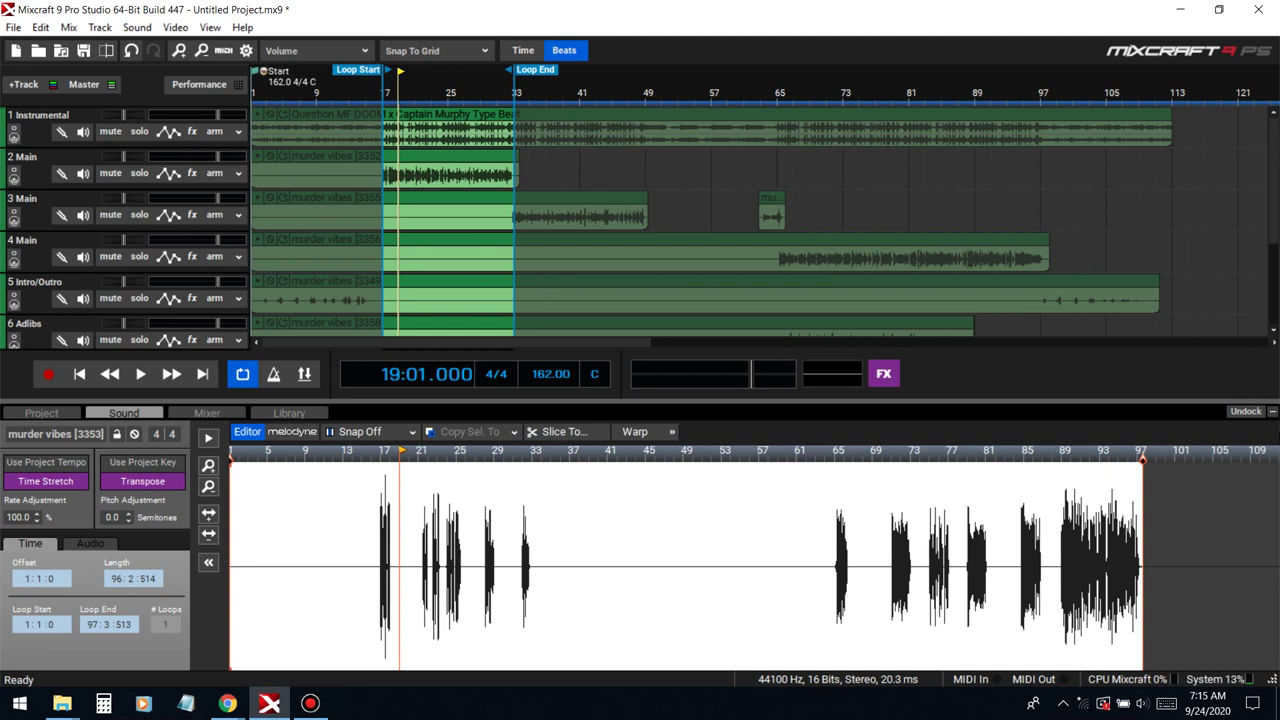
left_click(1272, 411)
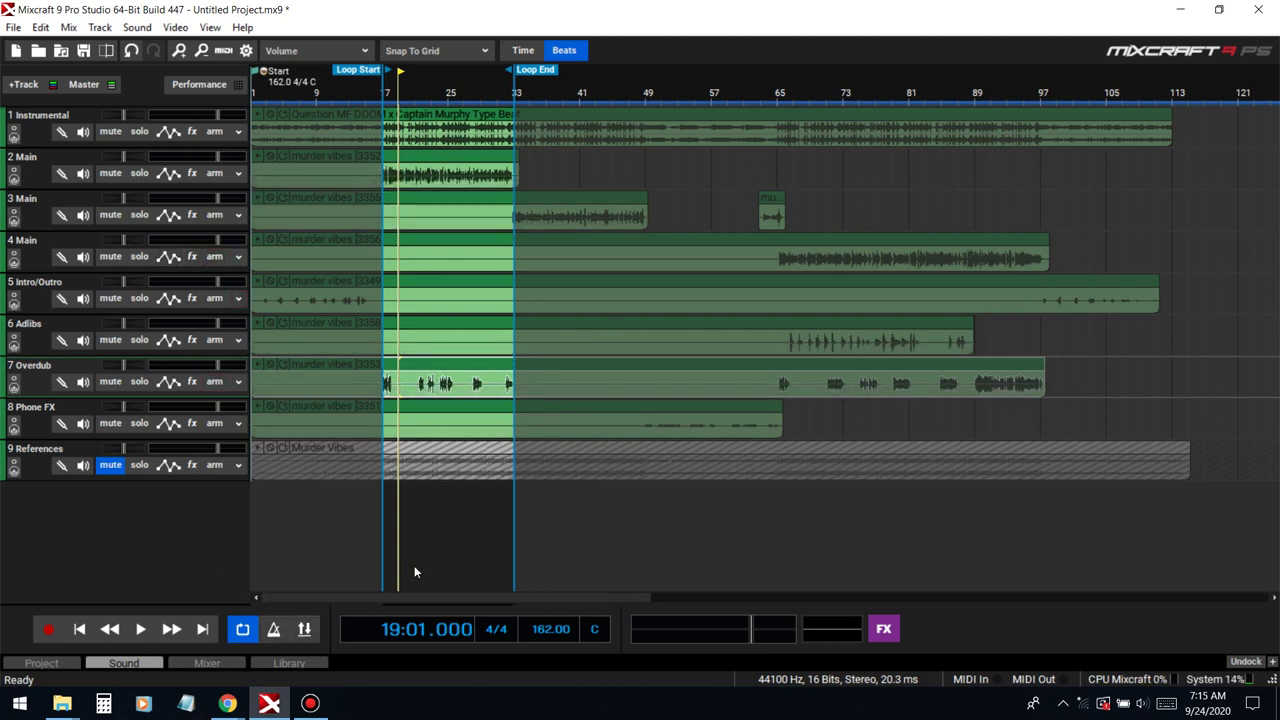
left_click(139, 174)
left_click(139, 131)
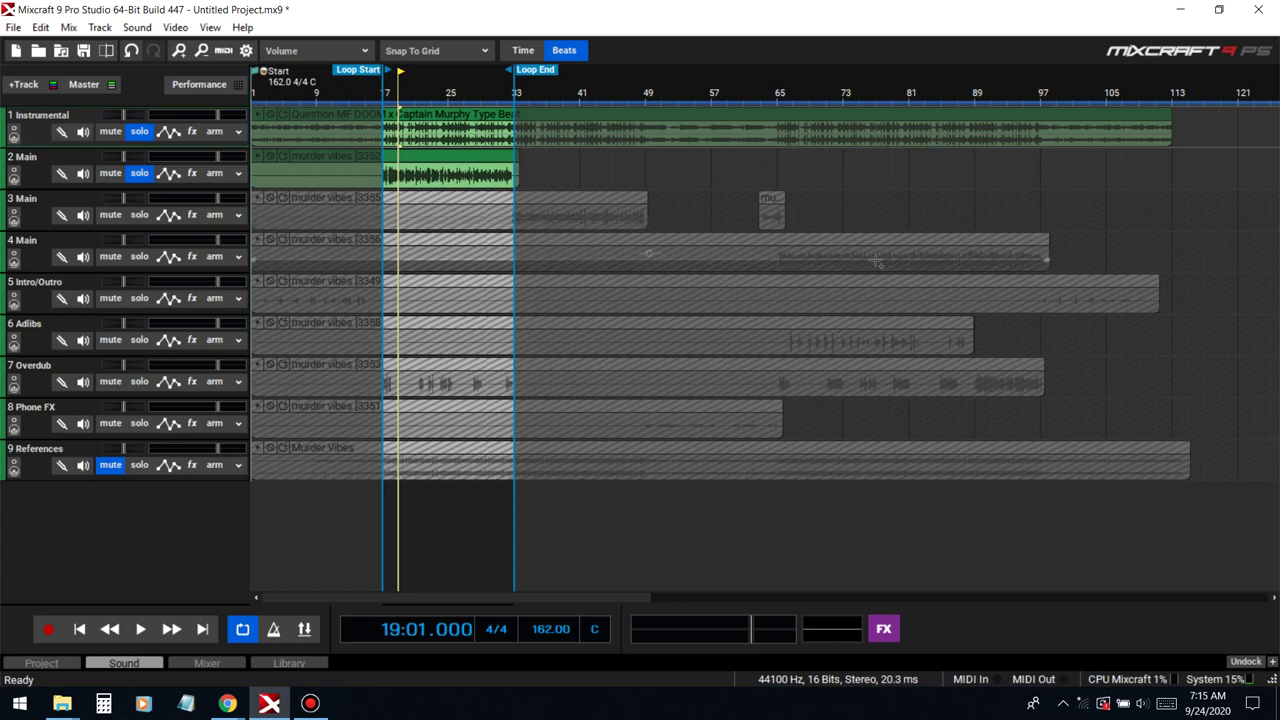
Step: Add the RCompressor Mono (VST3) effect to the Main vocal on track 2 and close the effect list
left_click(192, 174)
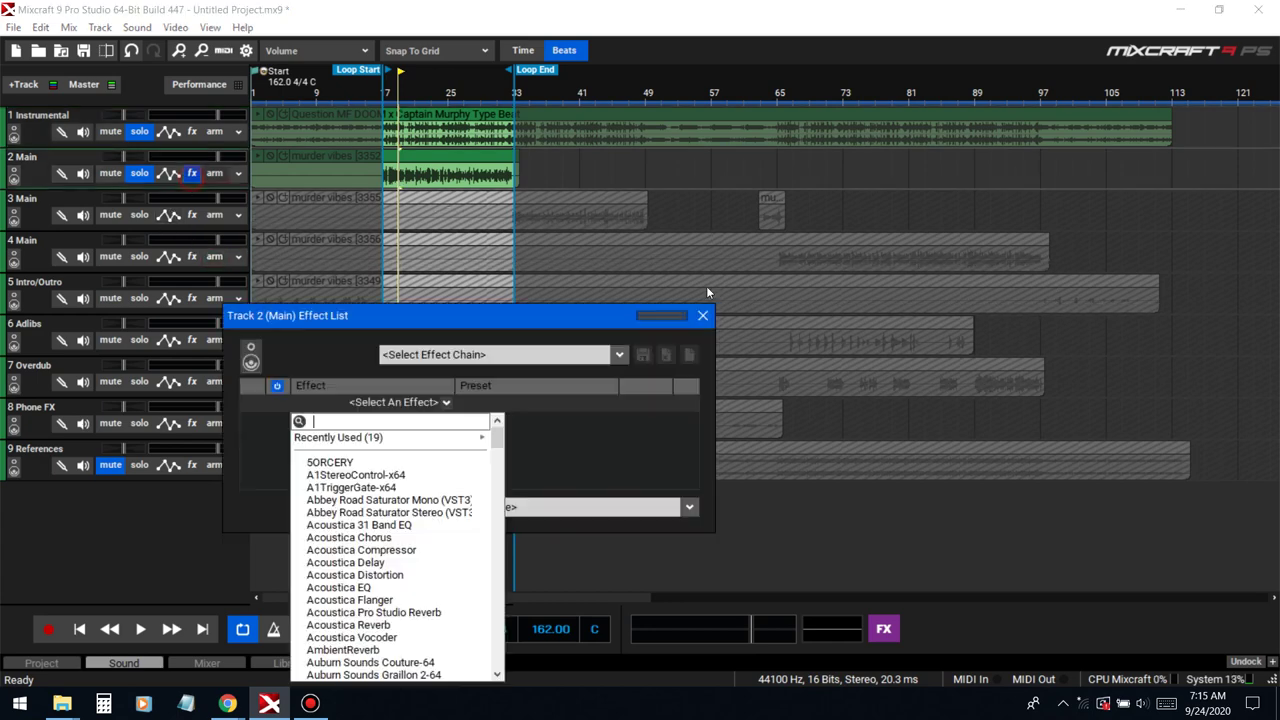
left_click(513, 357)
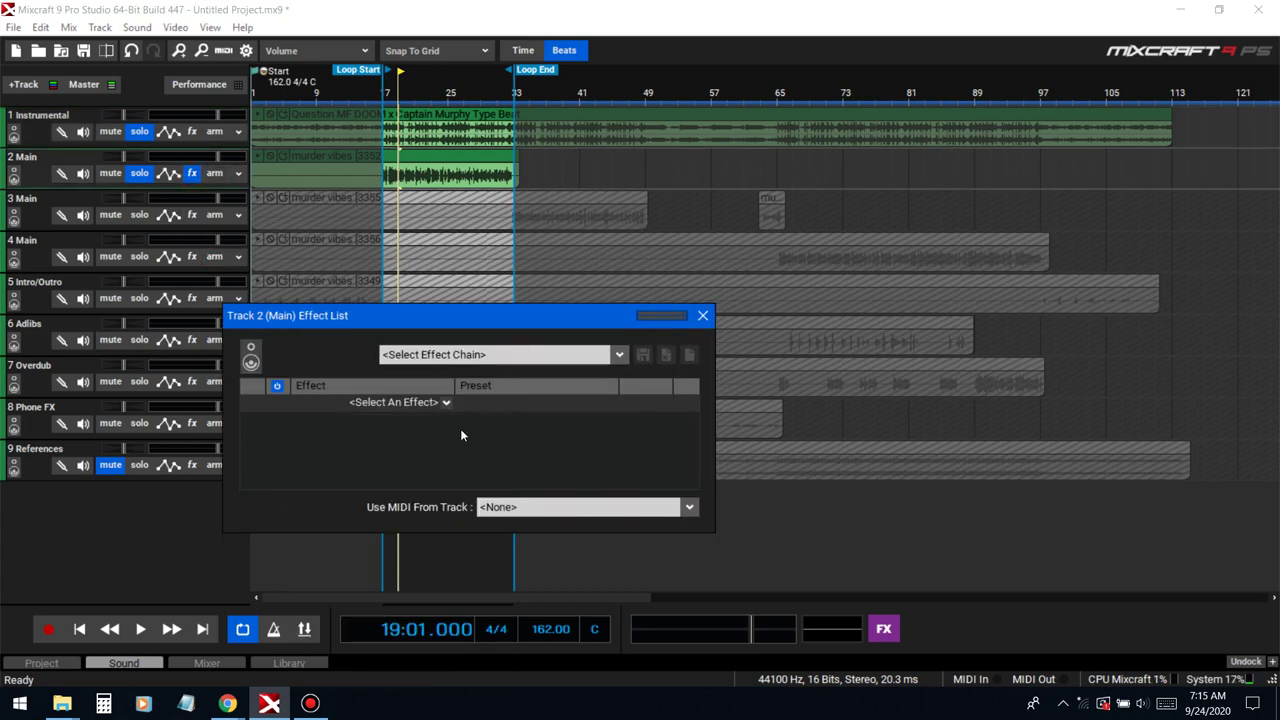
left_click(415, 403)
scroll(415, 437, "down", 12)
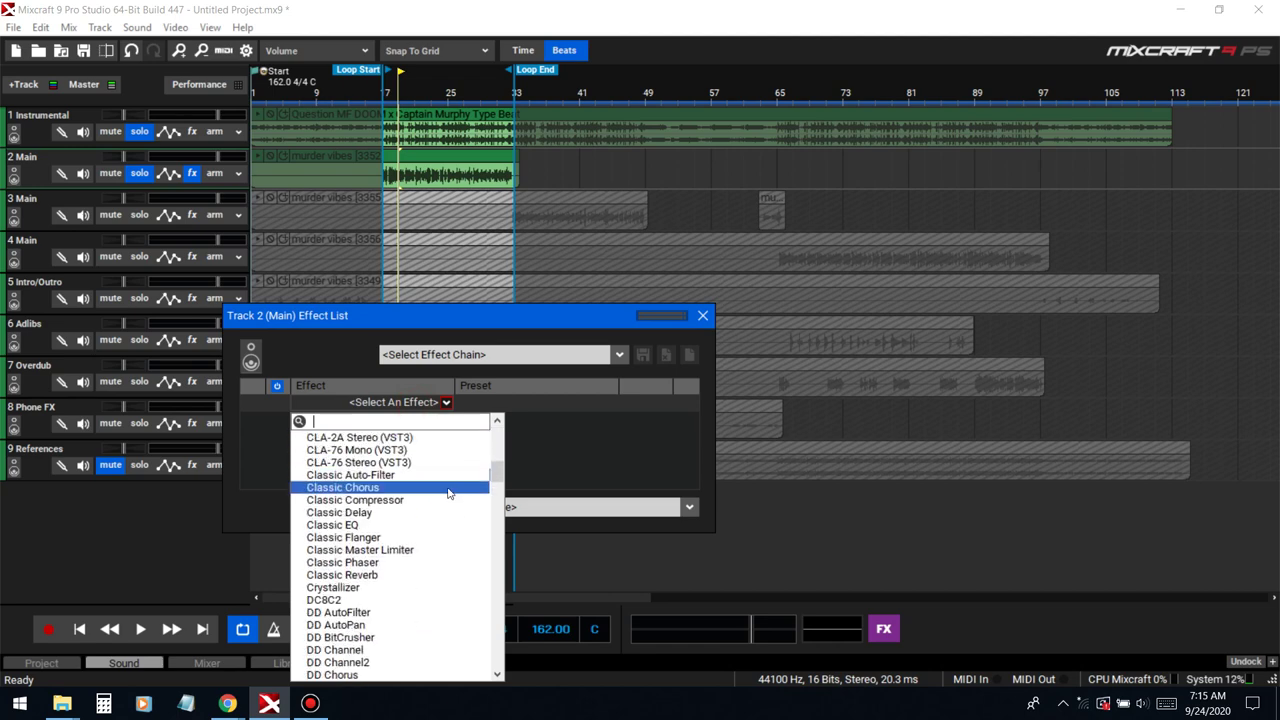
type("c")
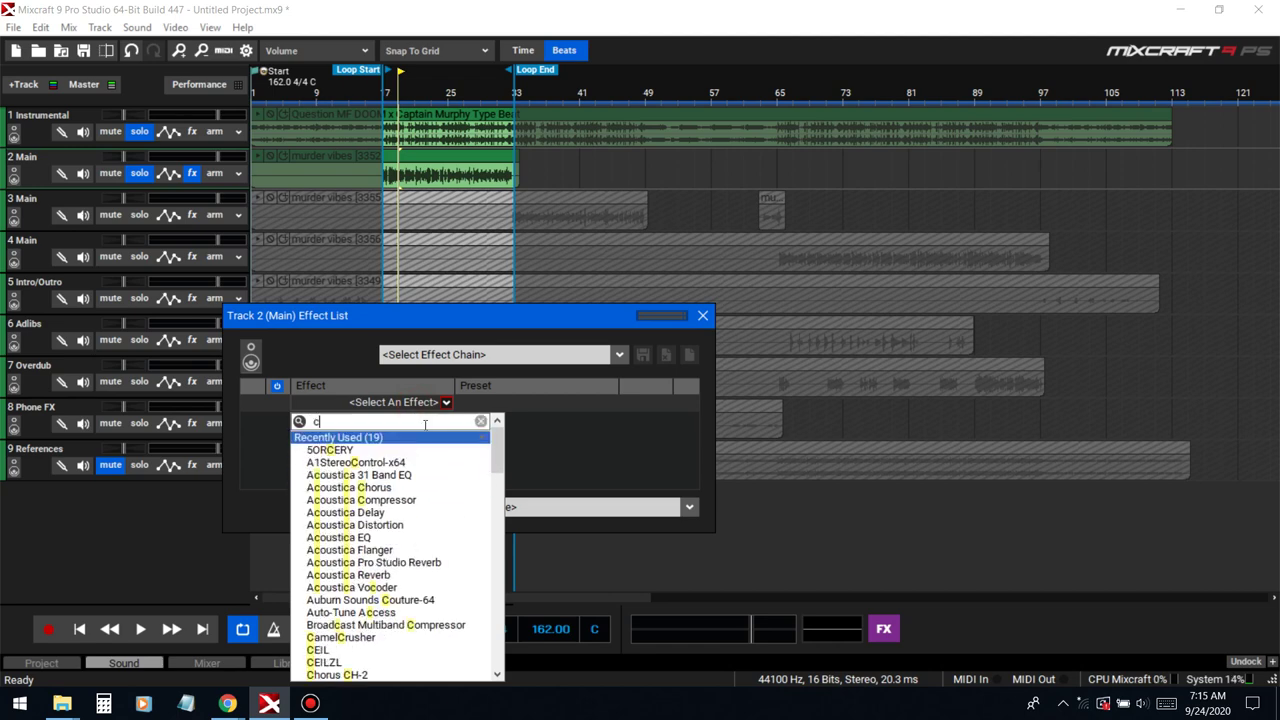
key("BackSpace")
type("rc")
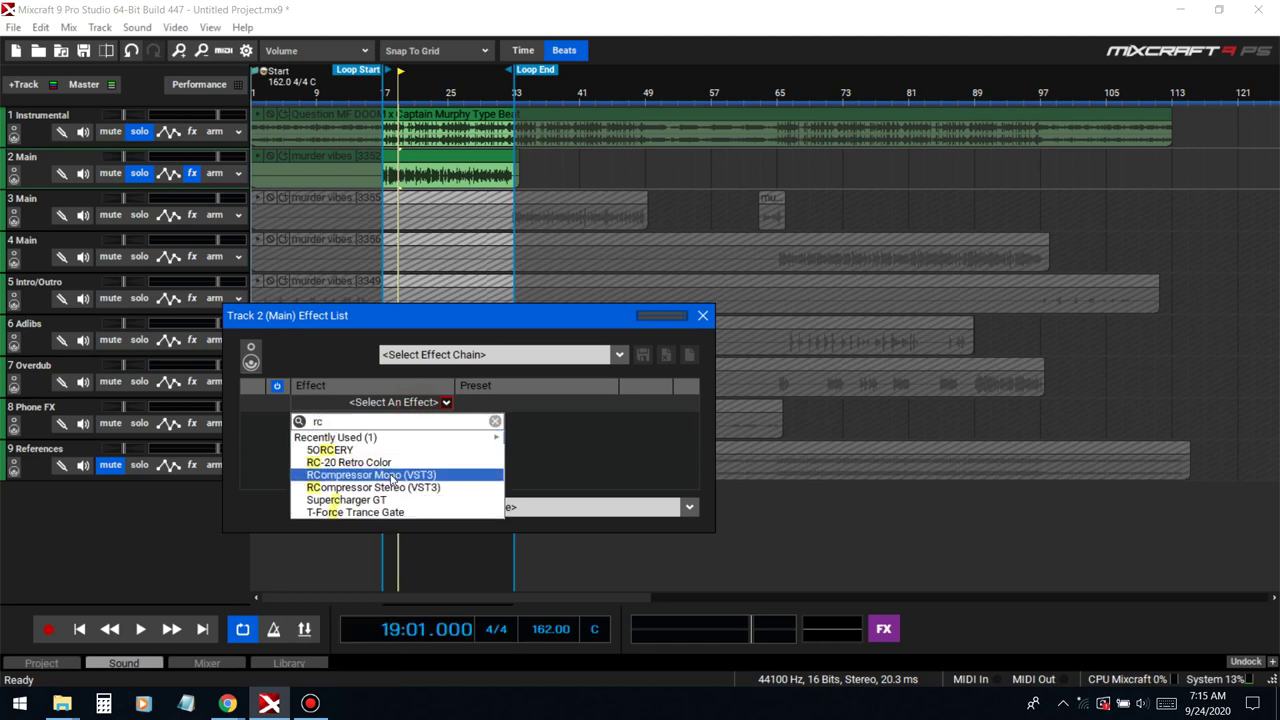
left_click(391, 475)
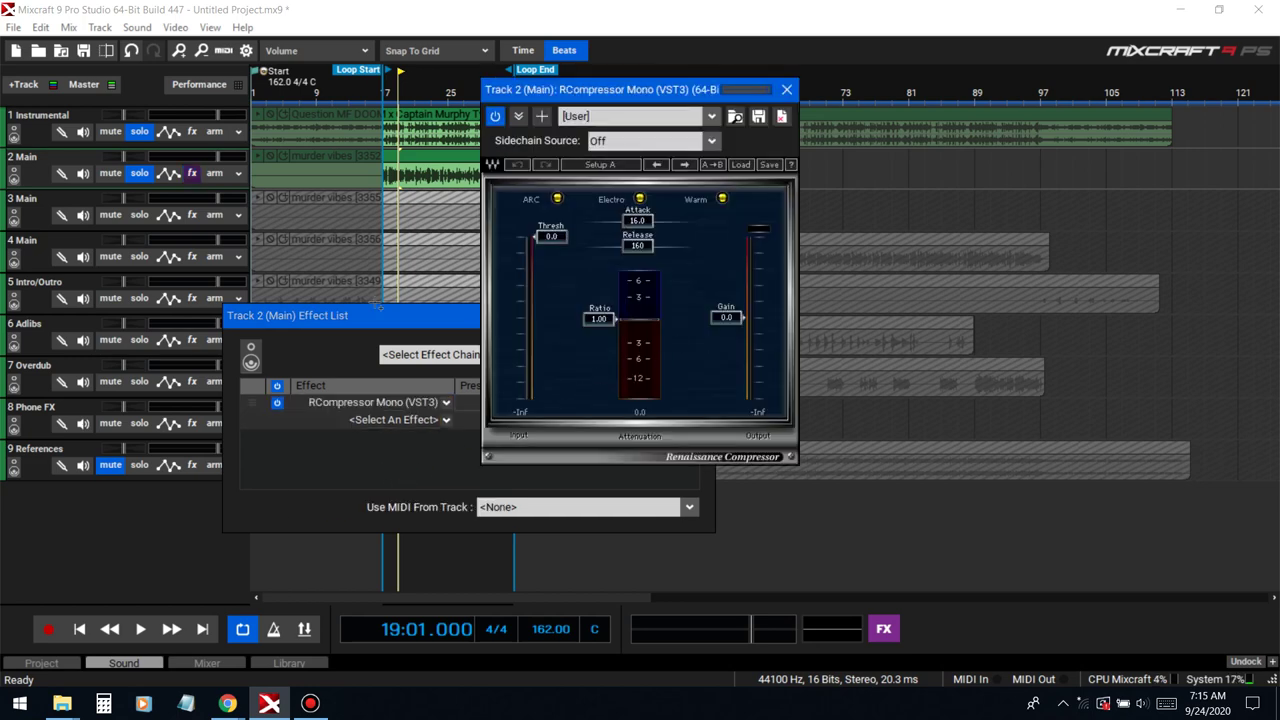
left_click(372, 323)
left_click(709, 315)
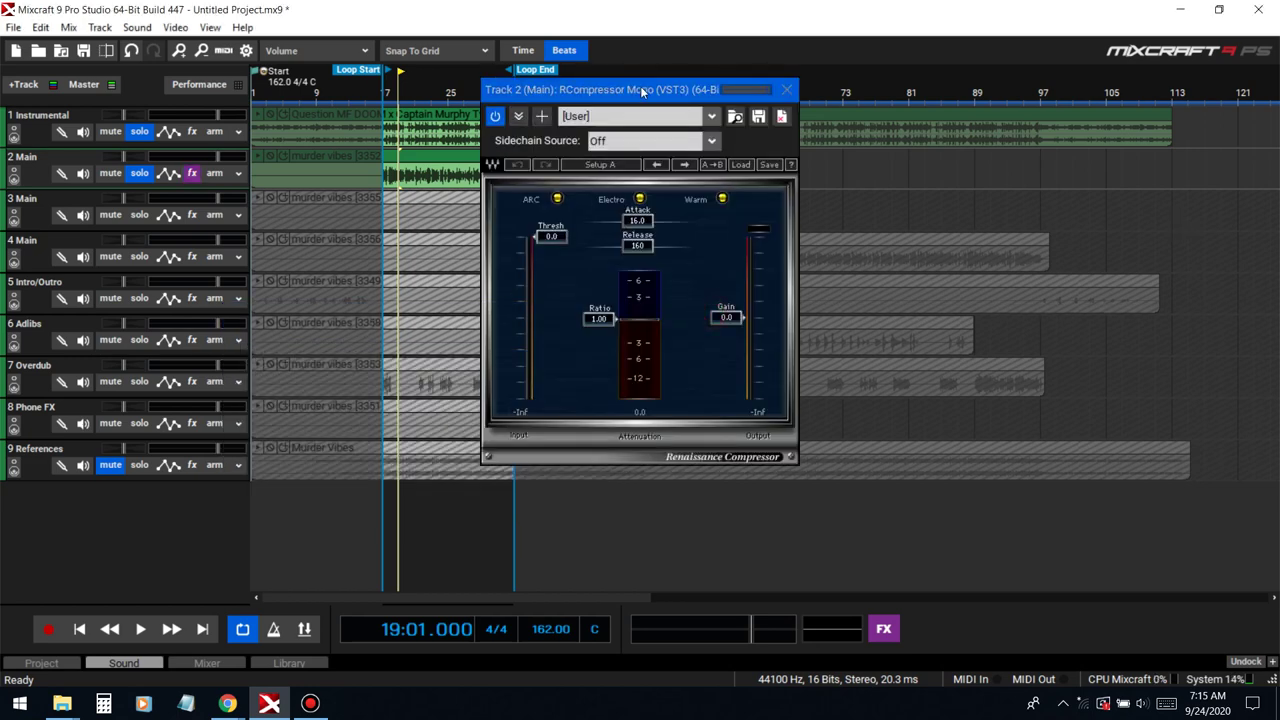
Step: Move the compressor window clear of the loop region and play the loop from its start at measure 17
left_click_drag(642, 90, 803, 143)
scroll(557, 208, "up", 1)
scroll(403, 514, "up", 1)
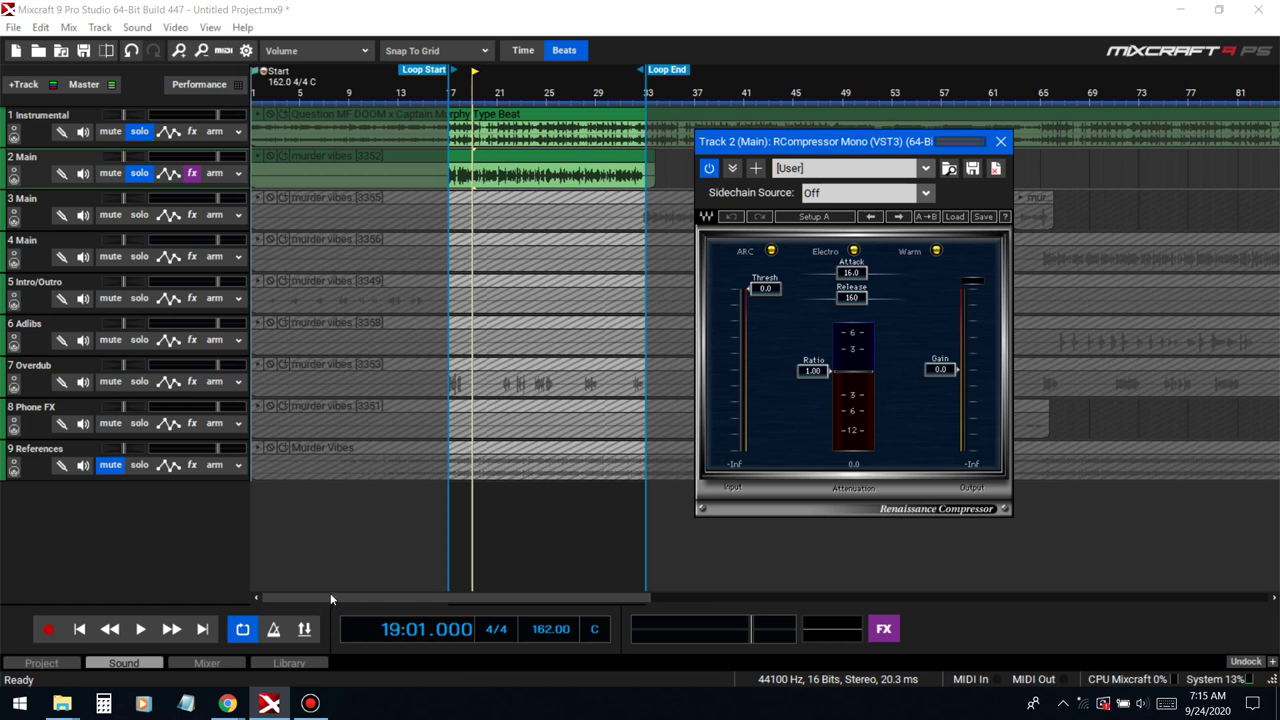
left_click(438, 94)
key("space")
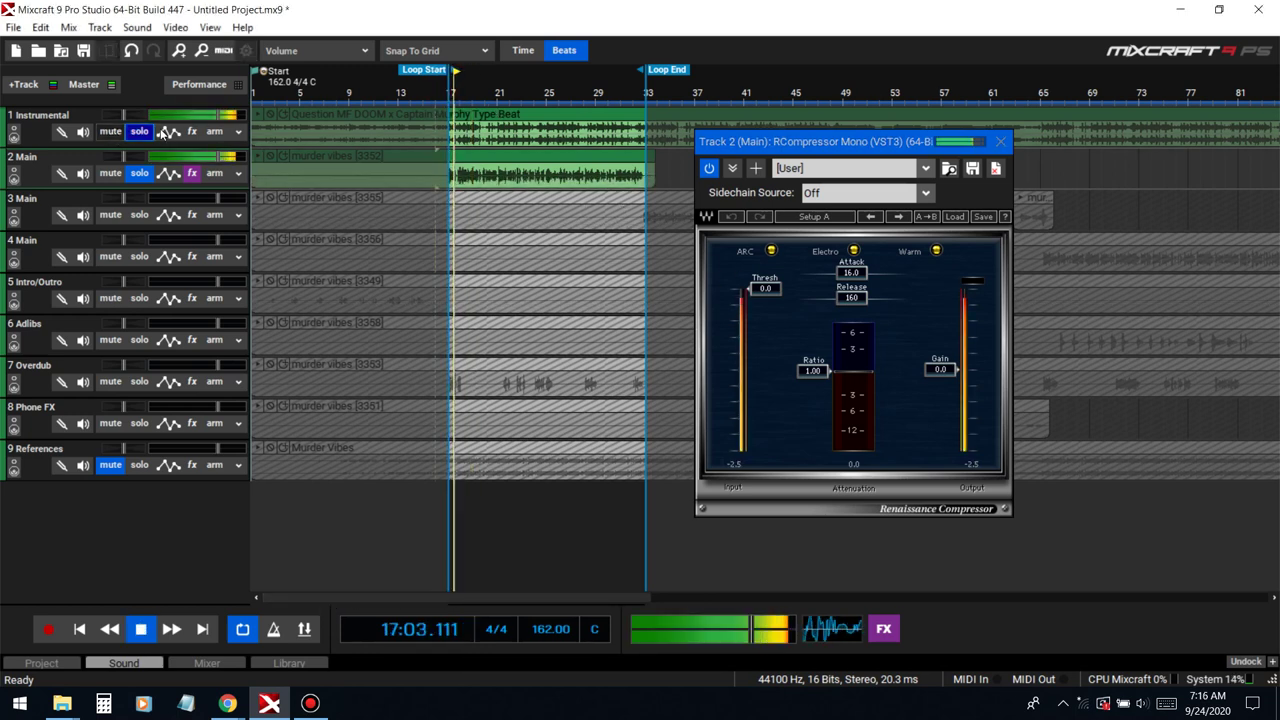
Step: Lower the Instrumental track's volume while keeping it soloed, and restart playback from the loop start
left_click(139, 131)
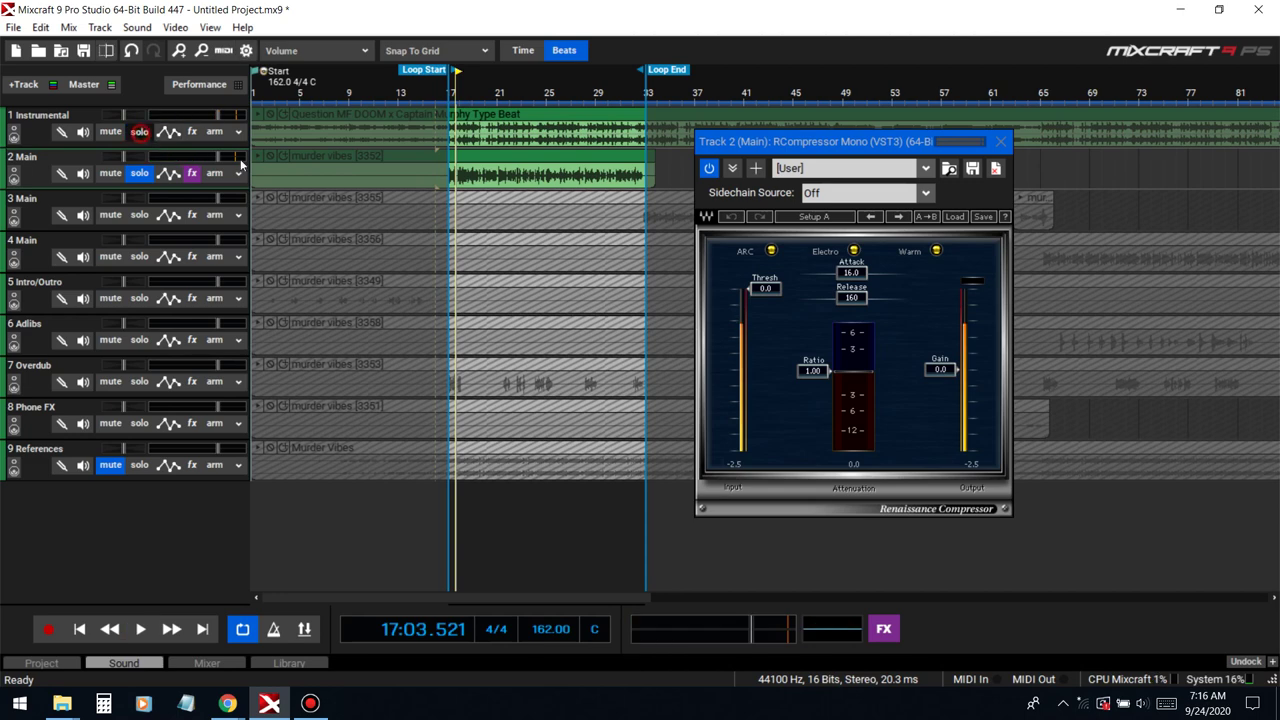
left_click(139, 131)
key("space")
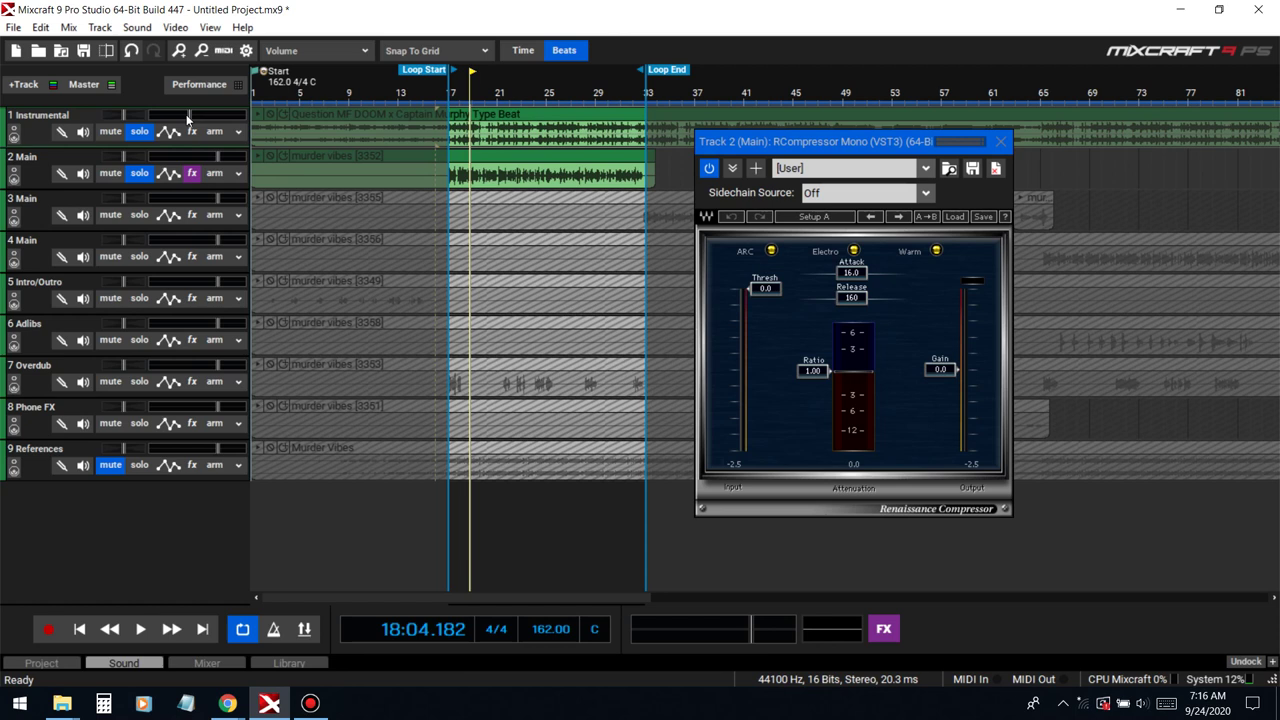
left_click(437, 101)
key("space")
Step: Set the compressor's threshold to -7.6 and its ratio to about 2.88
left_click_drag(766, 288, 764, 308)
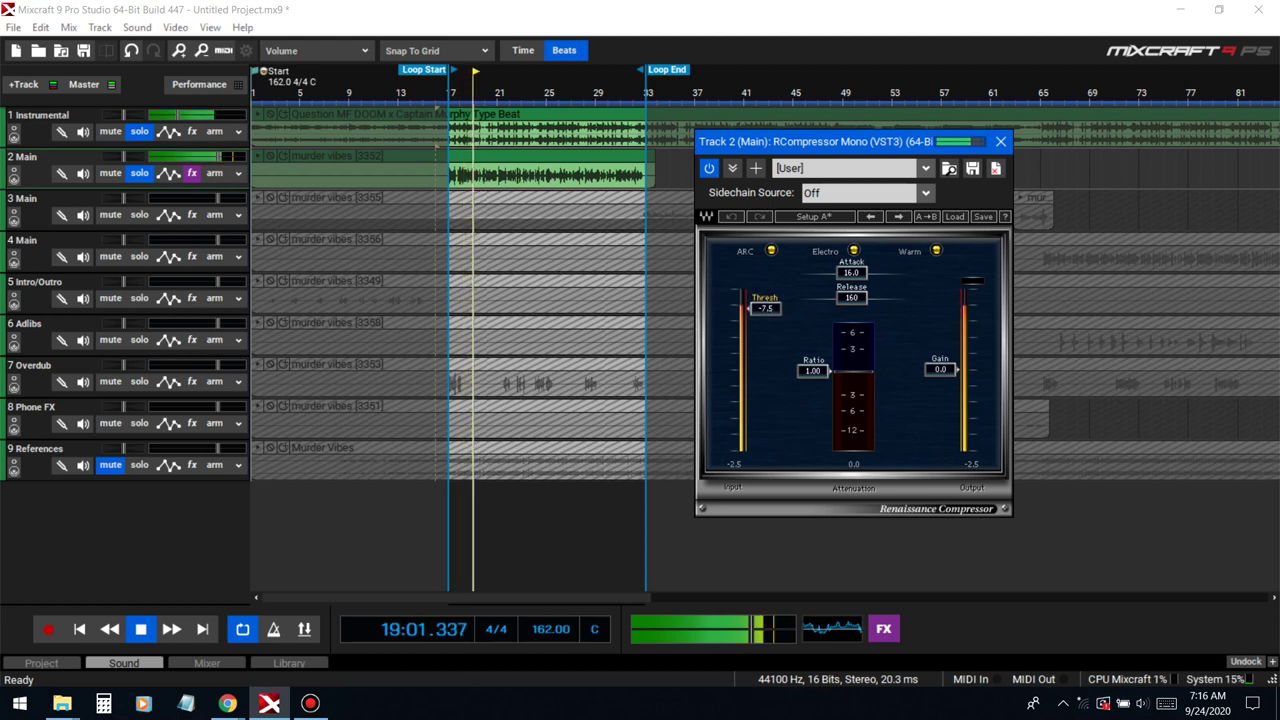
left_click_drag(827, 379, 827, 401)
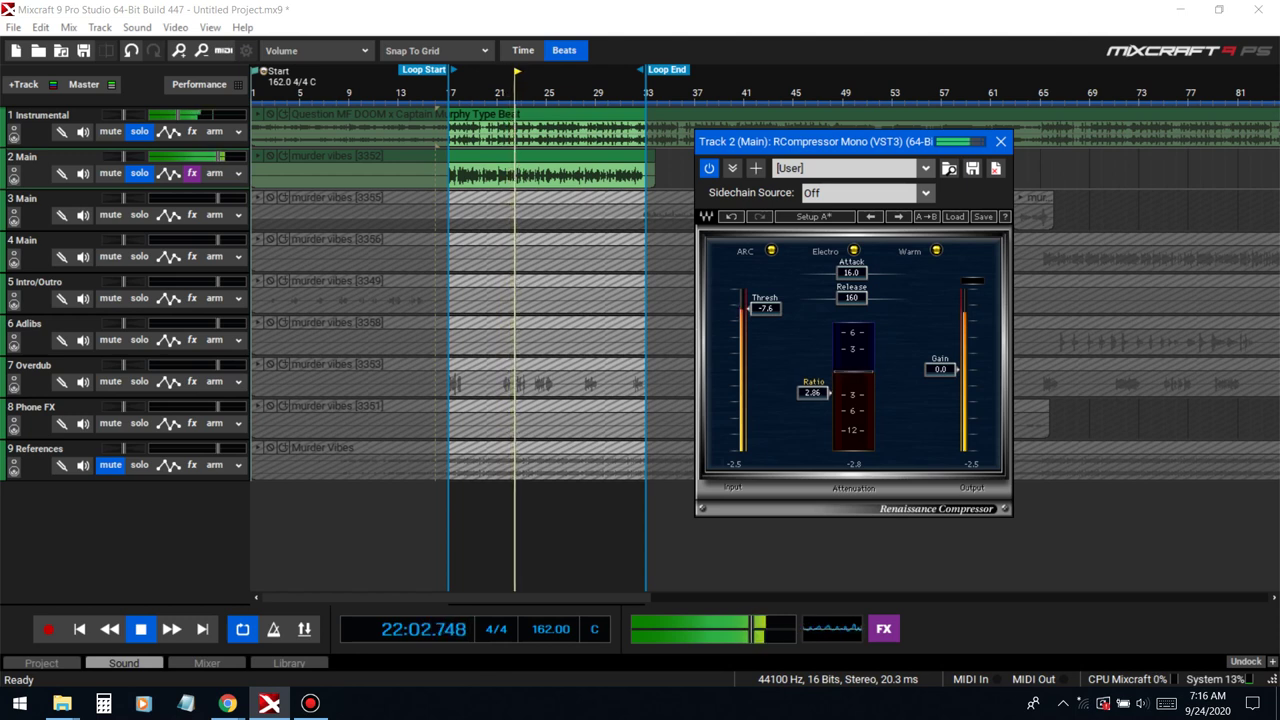
Step: Try to enter an exact compression ratio of 3.01 and then 3
left_click(816, 392)
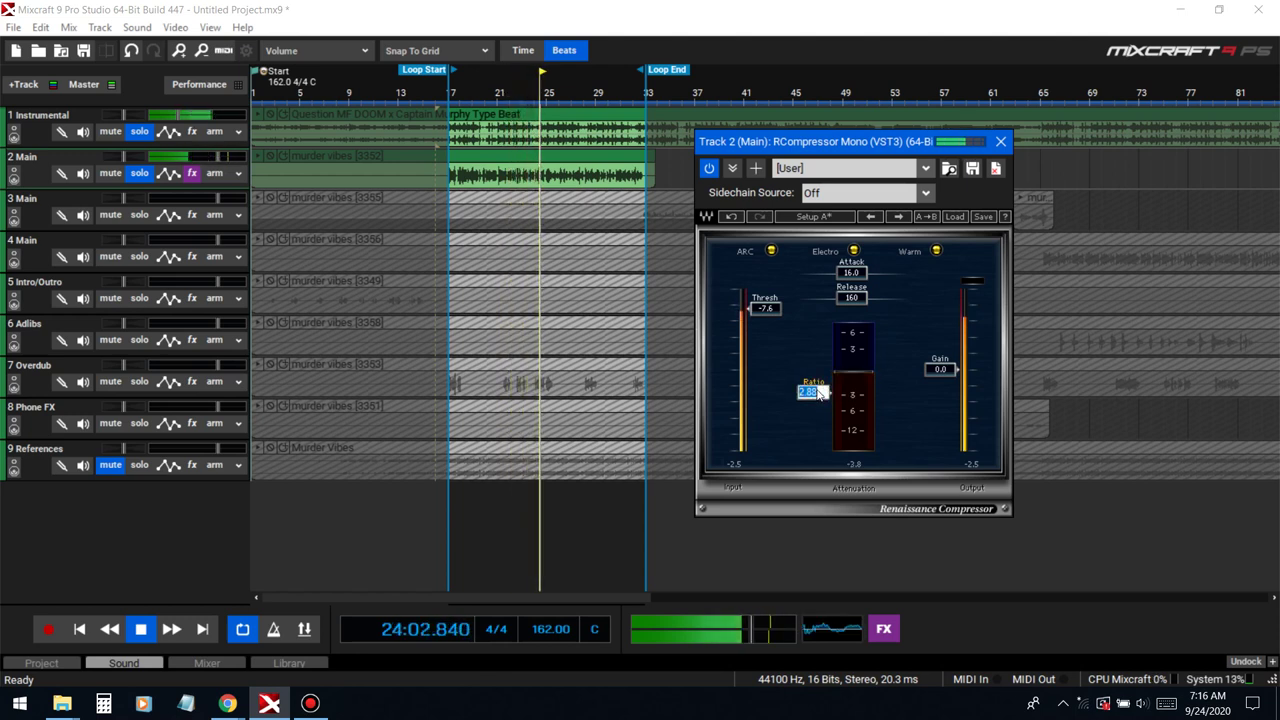
type("3.01")
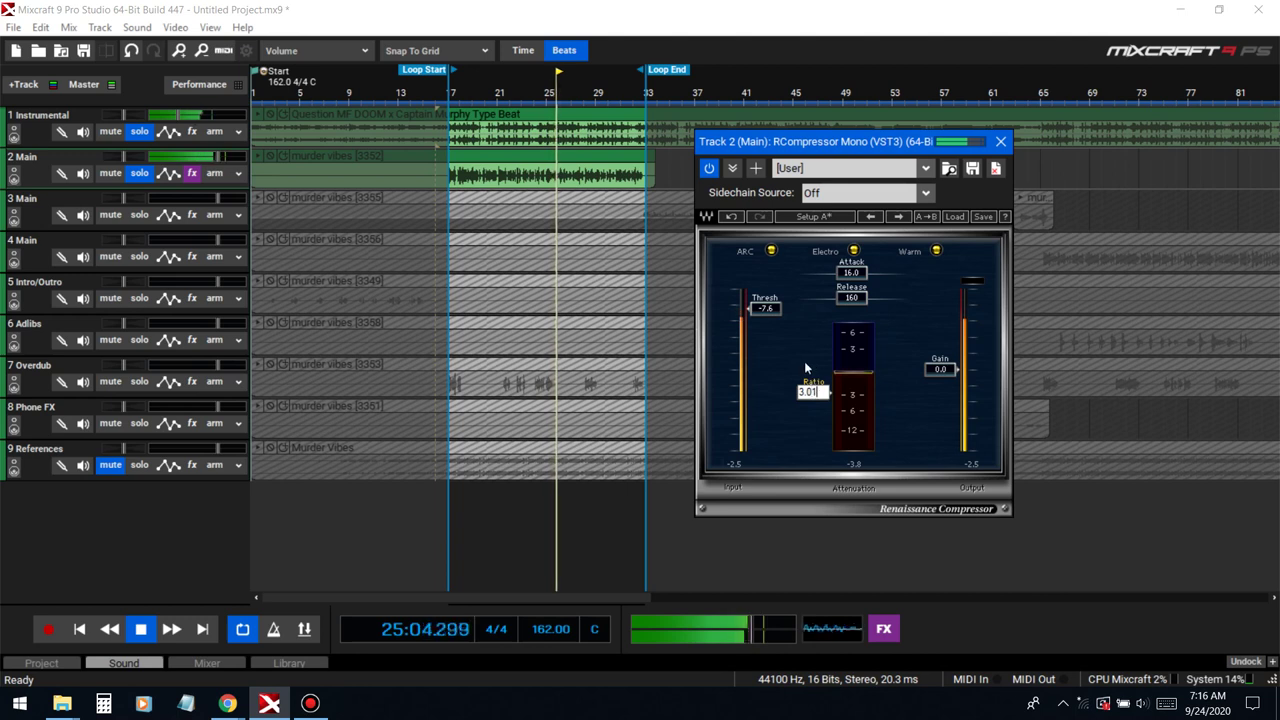
left_click(804, 361)
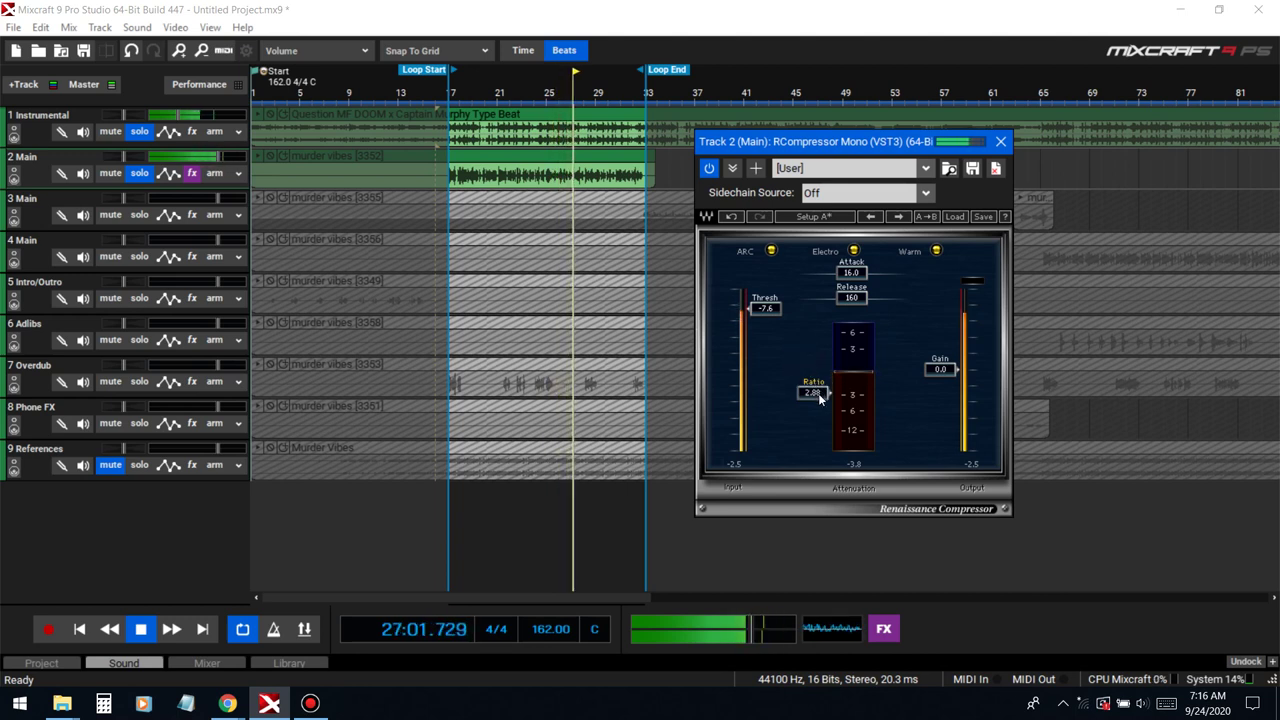
left_click(818, 394)
type("3")
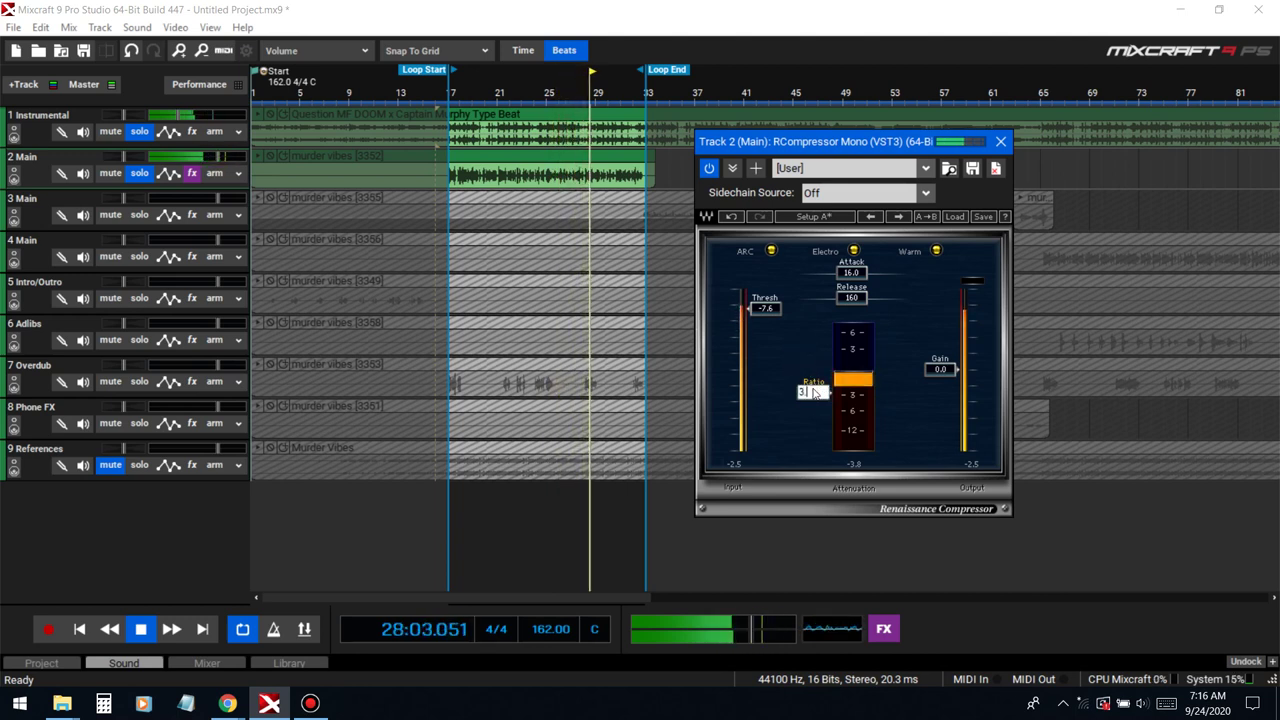
key("Return")
left_click(797, 354)
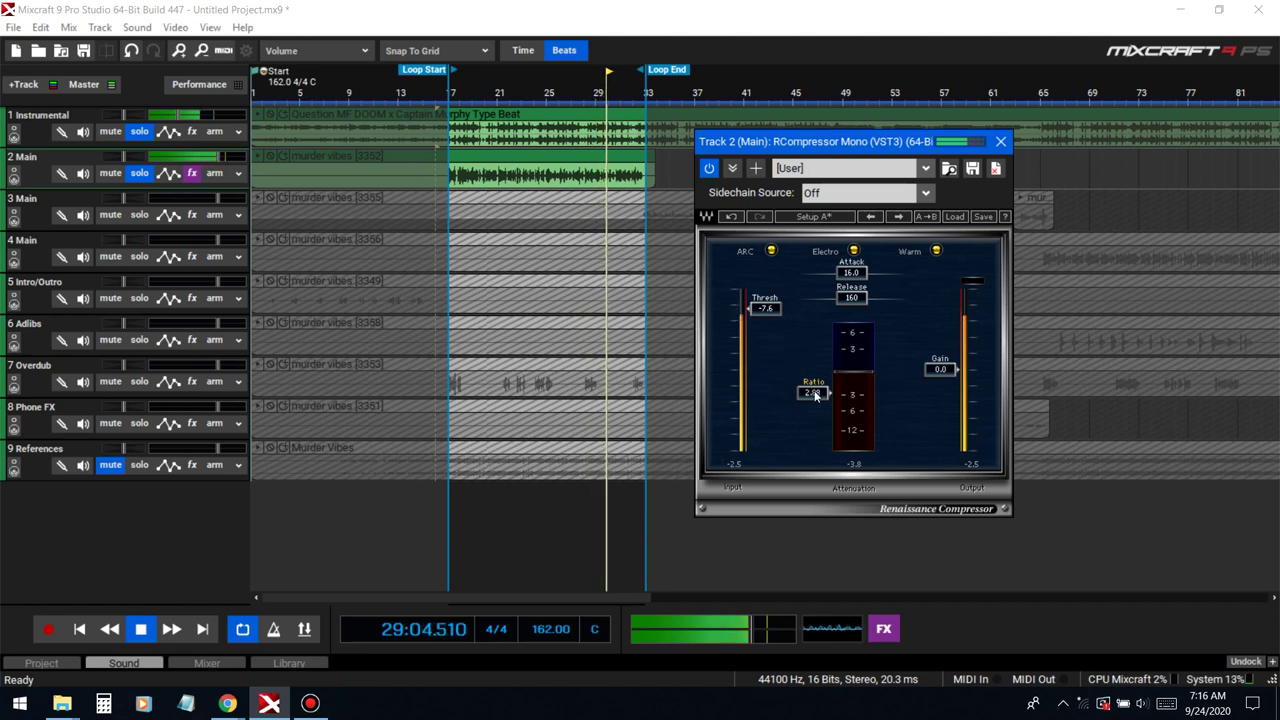
Step: Set the ratio to 3.05 and the threshold to -11.0, and compare the vocal with the compressor bypassed and active
left_click_drag(816, 395, 815, 392)
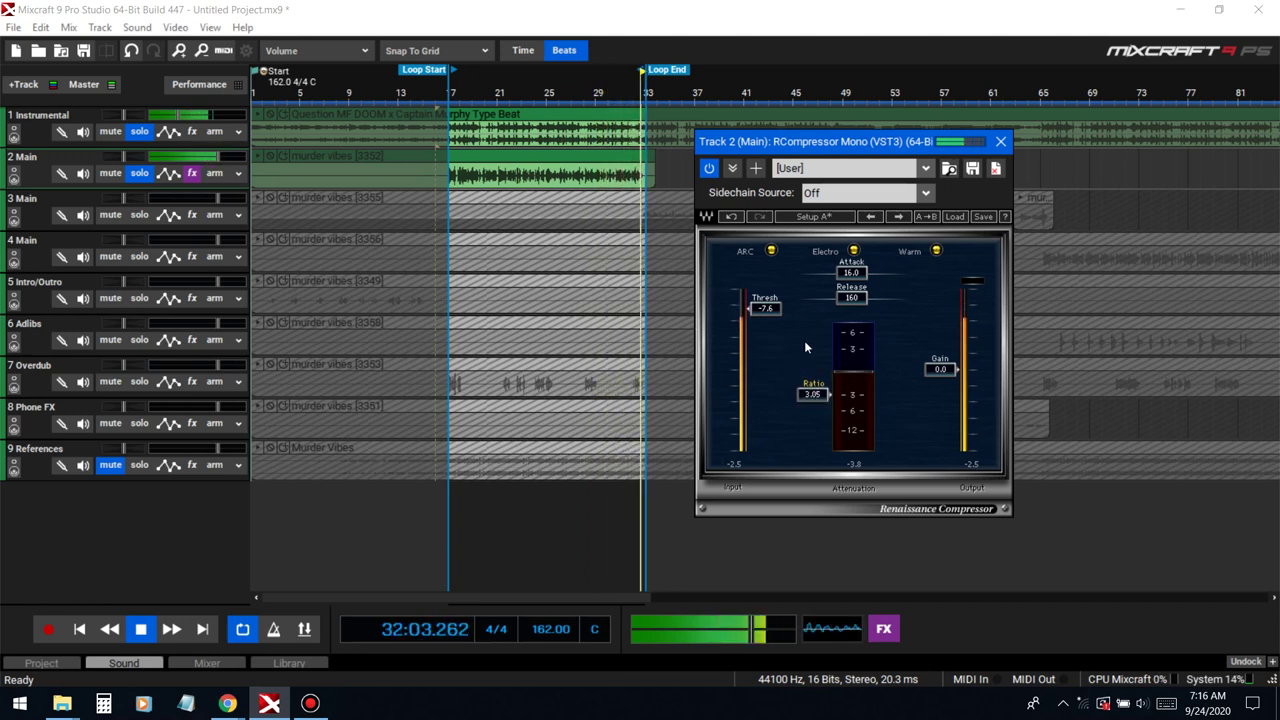
left_click_drag(770, 312, 770, 325)
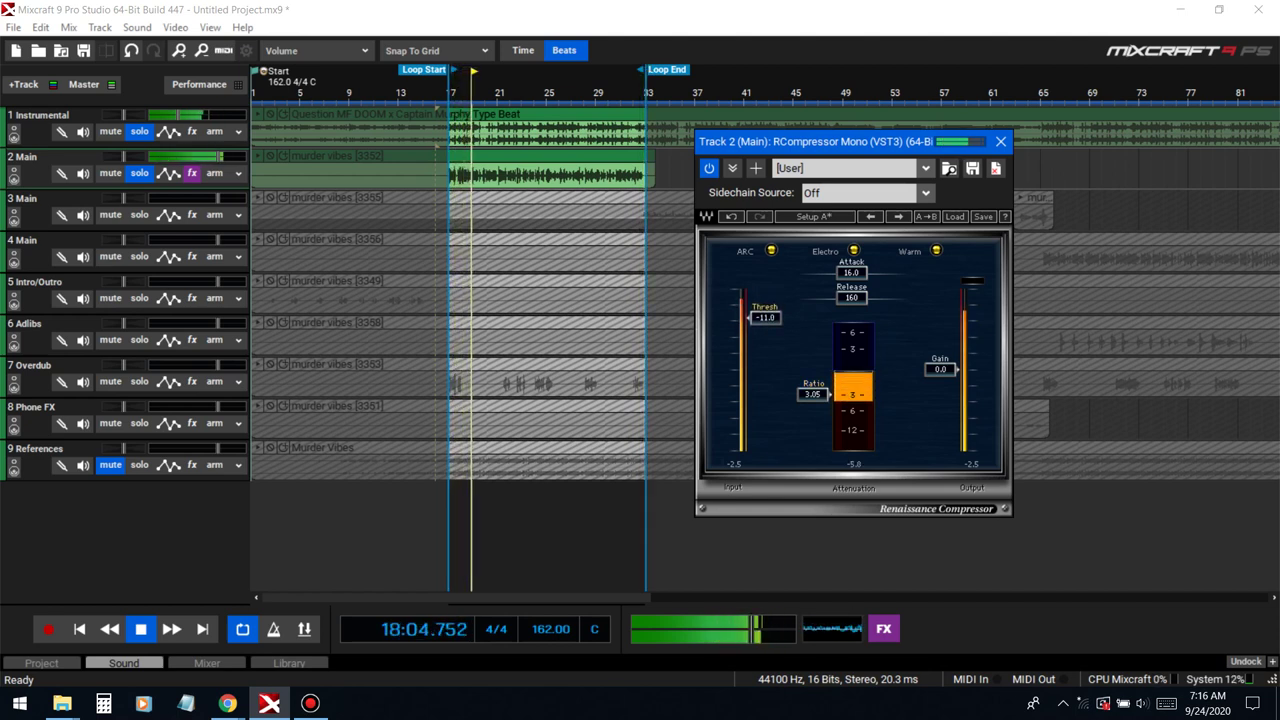
left_click(712, 169)
left_click(712, 169)
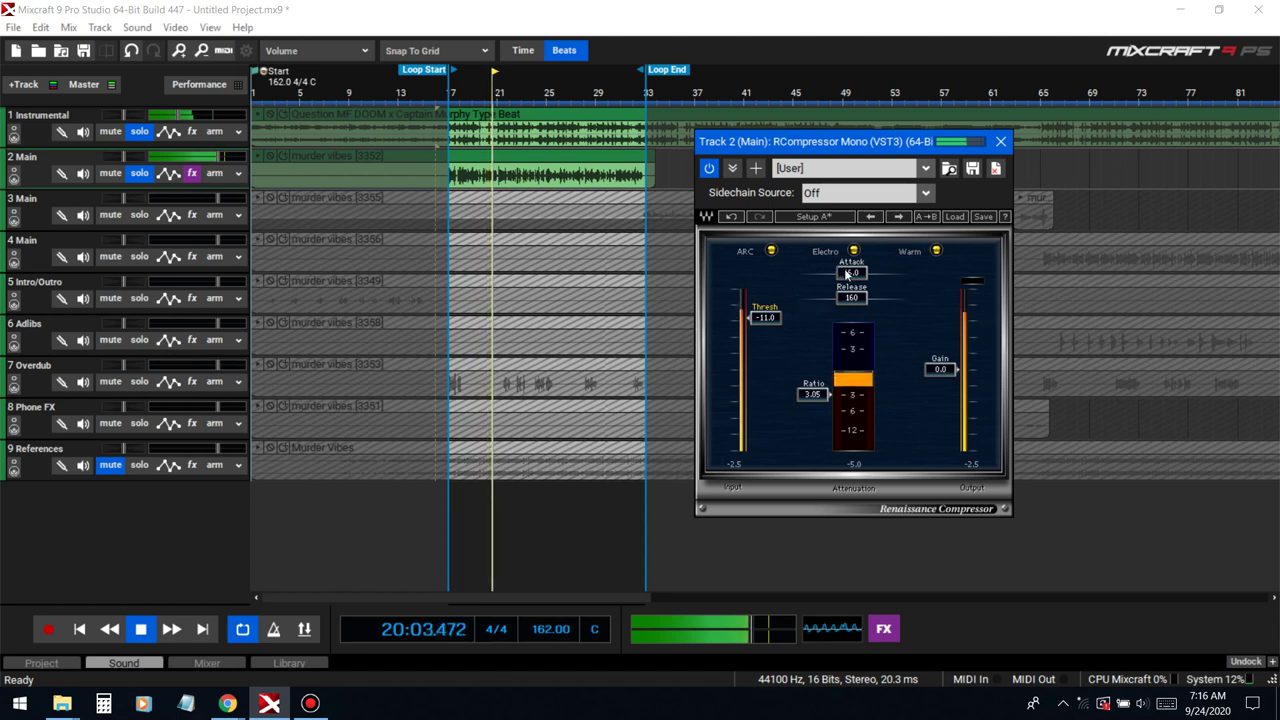
Step: Set the compressor's attack to 8.15 and compare its Warm and Electro mode alternatives
mouse_move(847, 274)
left_mouse_down()
mouse_move(844, 298)
mouse_move(857, 298)
mouse_move(849, 274)
mouse_move(810, 274)
mouse_move(841, 274)
left_mouse_up()
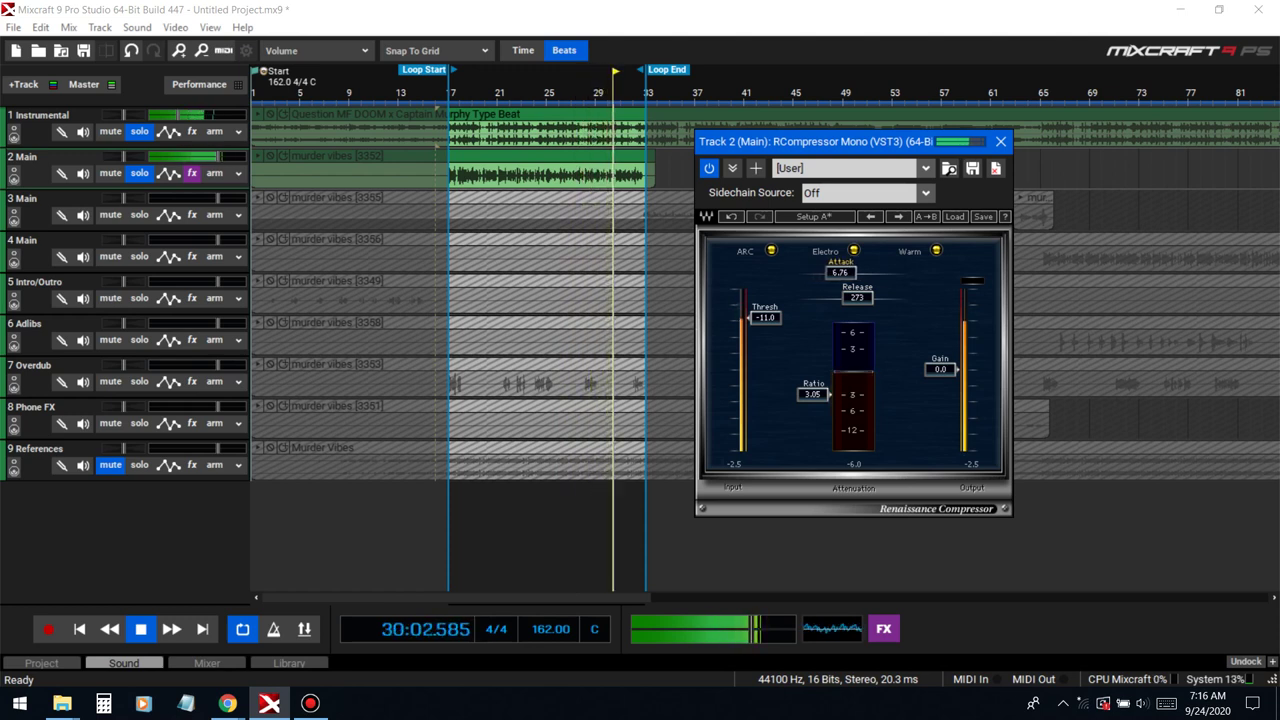
left_click(935, 251)
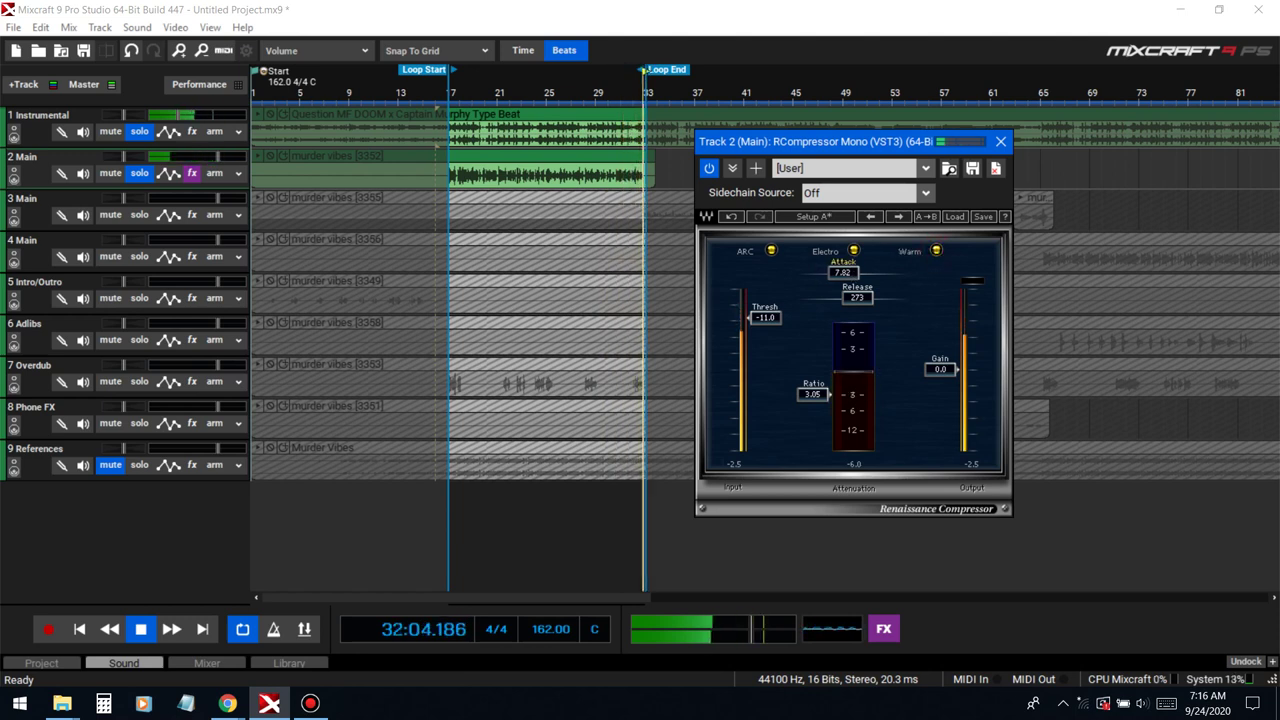
left_click(853, 251)
left_click(853, 251)
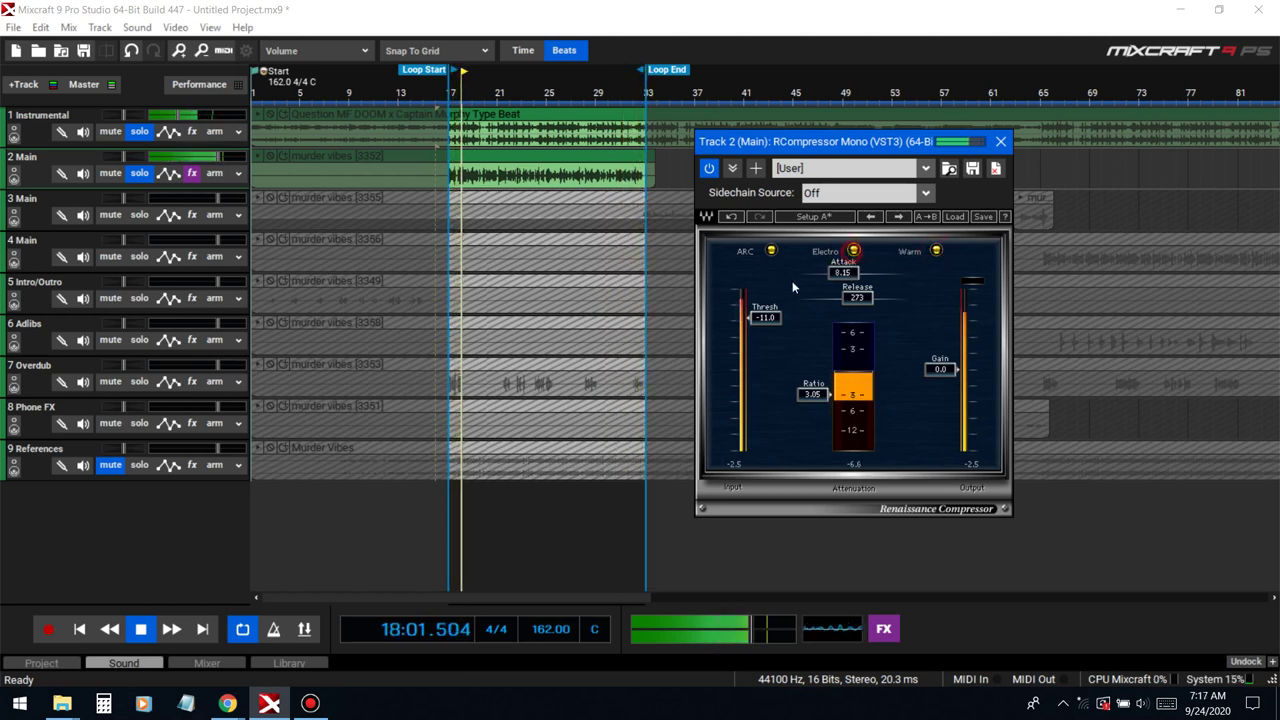
Step: Set the compressor's release to 226 and its threshold to -11.2
left_click_drag(857, 297, 862, 306)
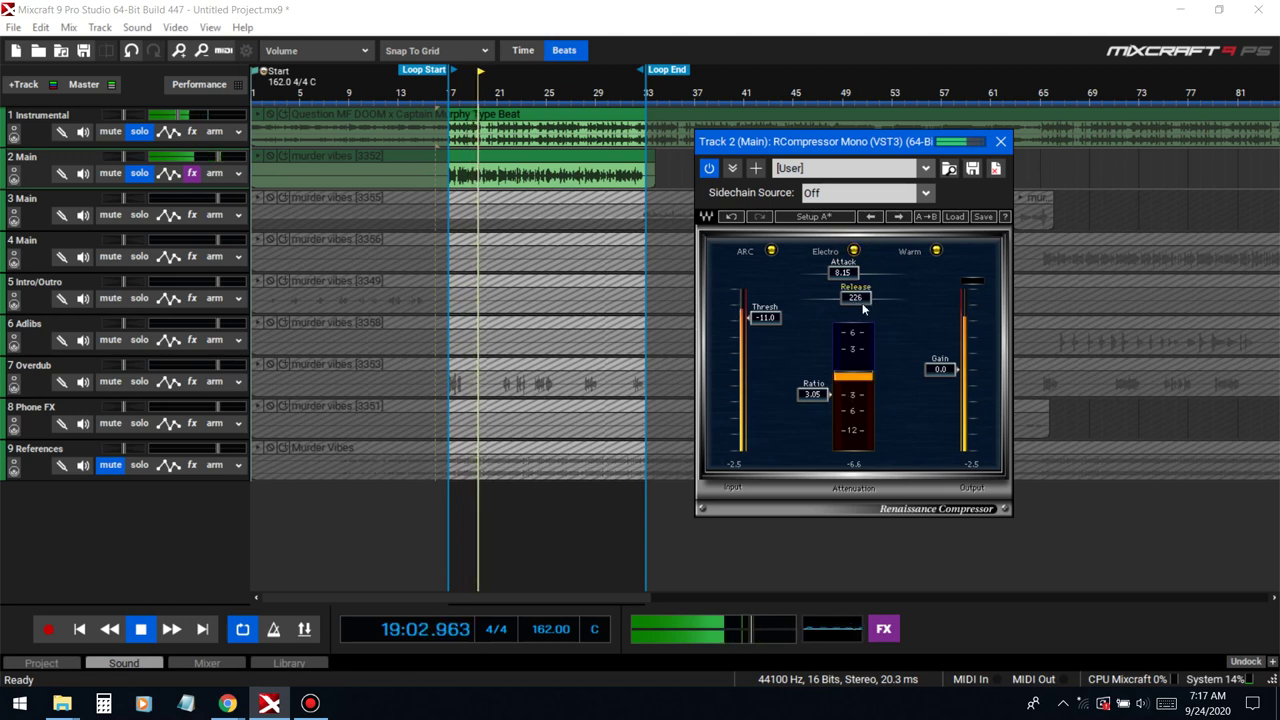
left_click_drag(766, 317, 766, 319)
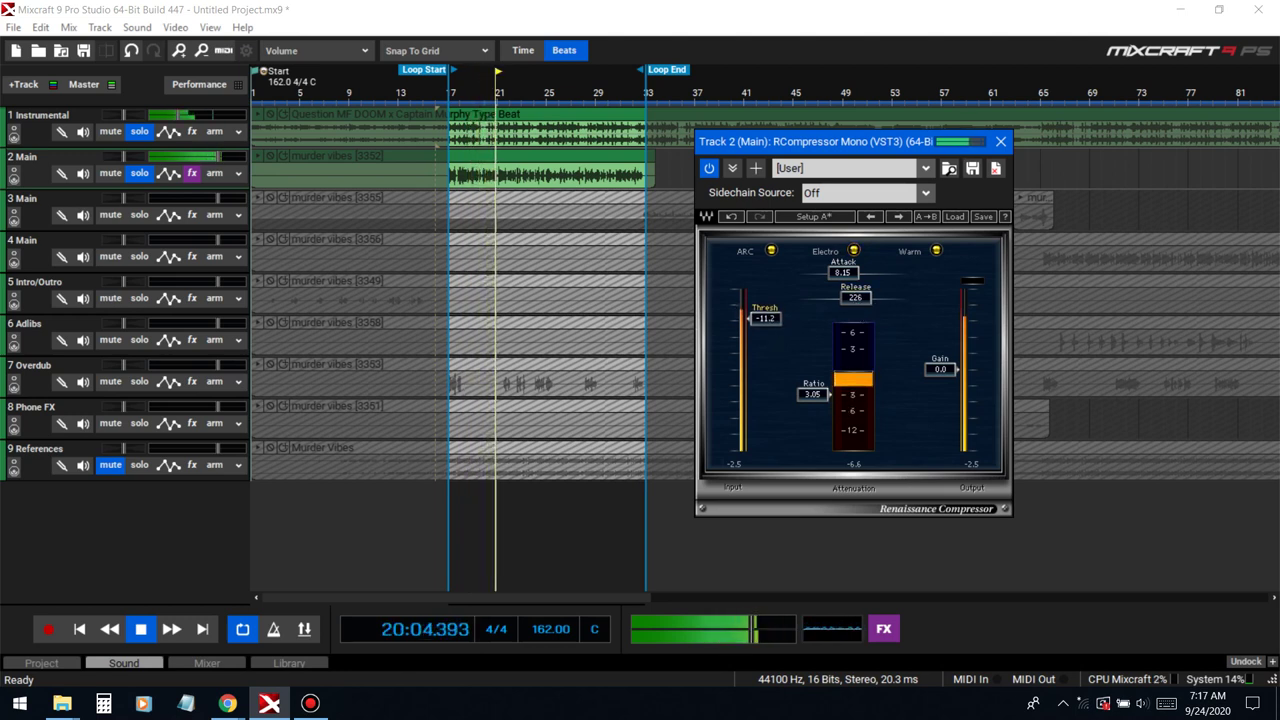
Step: Set the compressor's attack to 7.40, release to 305, threshold to -14.0 and gain to 6.2
left_click_drag(859, 300, 840, 273)
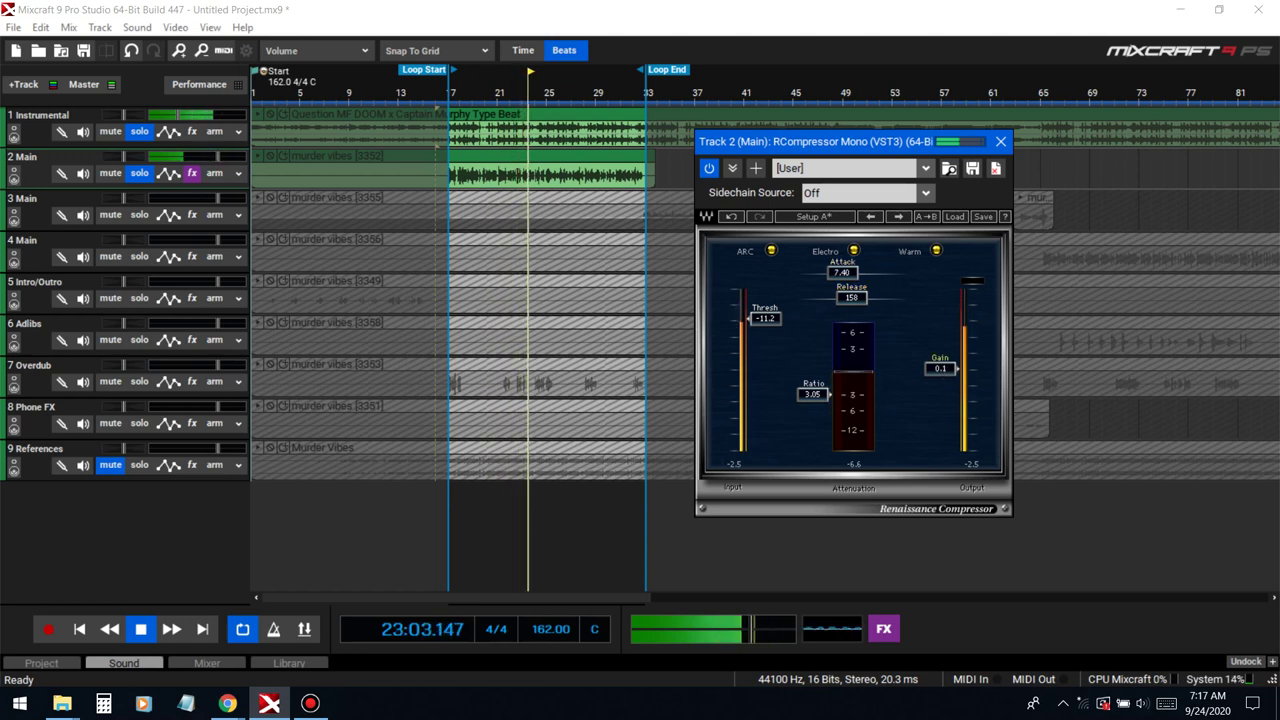
left_click_drag(955, 372, 955, 353)
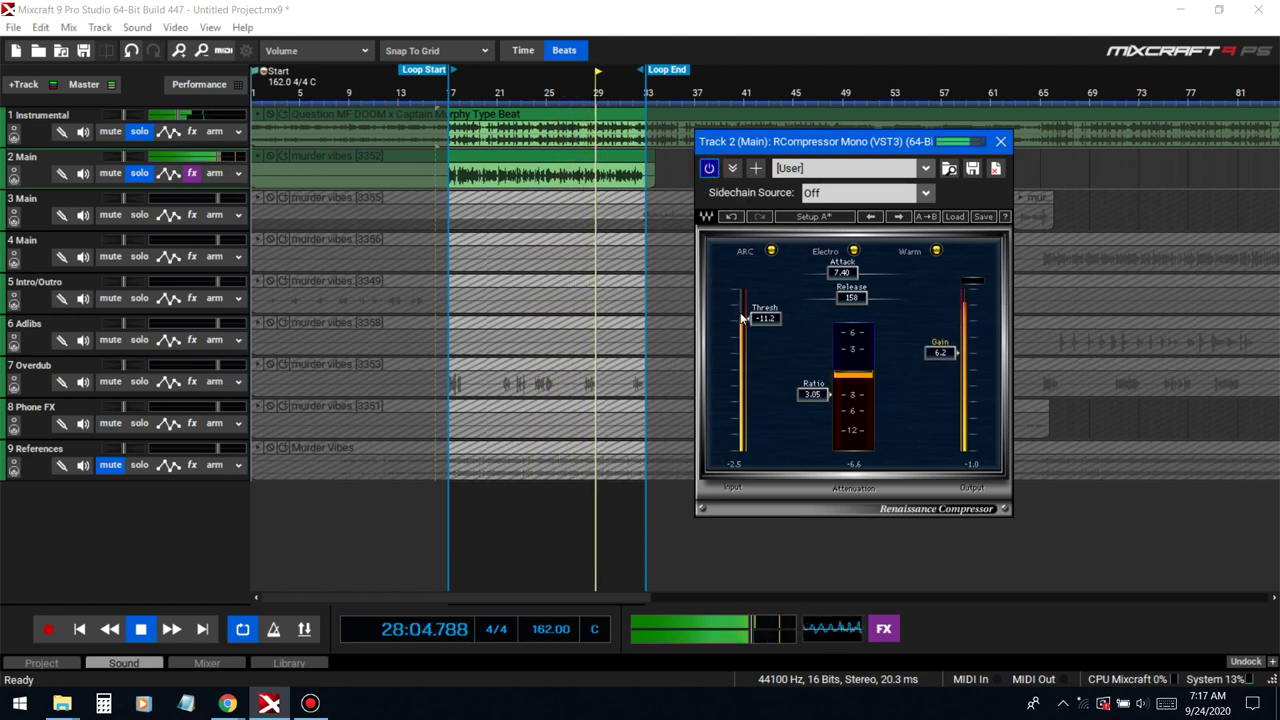
left_click_drag(774, 321, 774, 330)
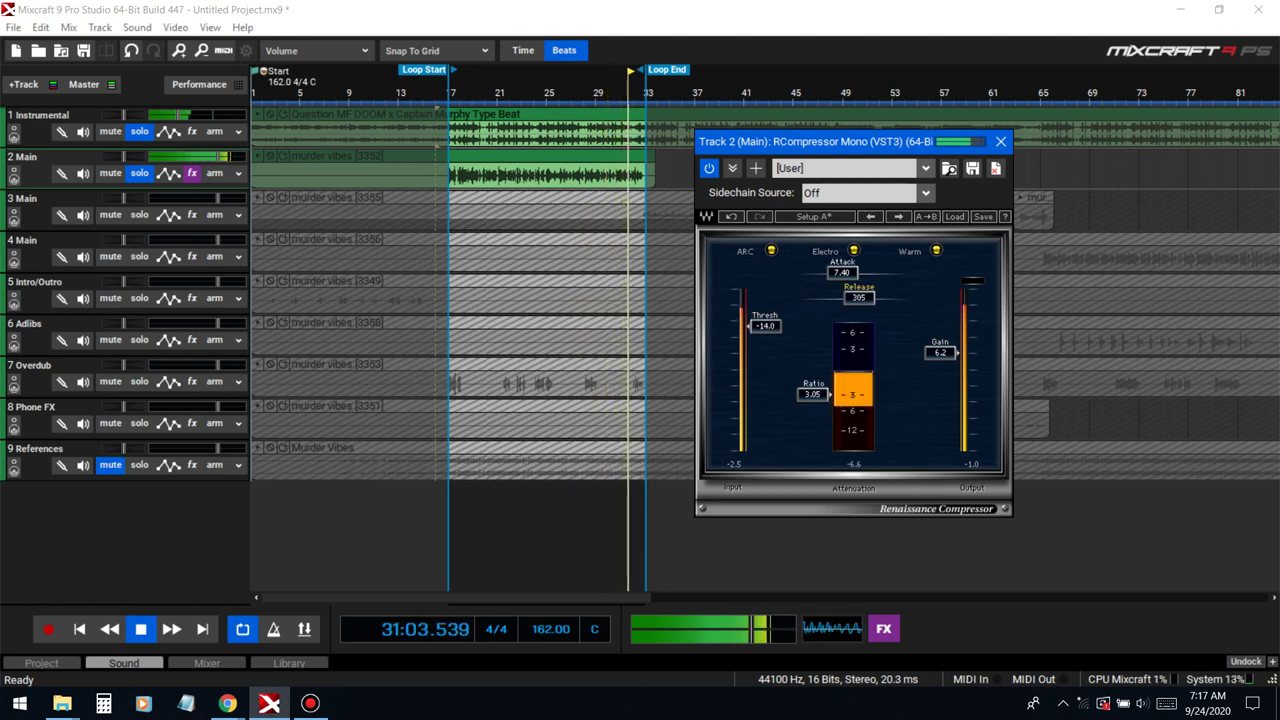
Step: Set the compressor's ratio to 2.45, attack to 4.17 and threshold to -14.3
left_click_drag(812, 392, 812, 389)
left_click_drag(842, 272, 836, 268)
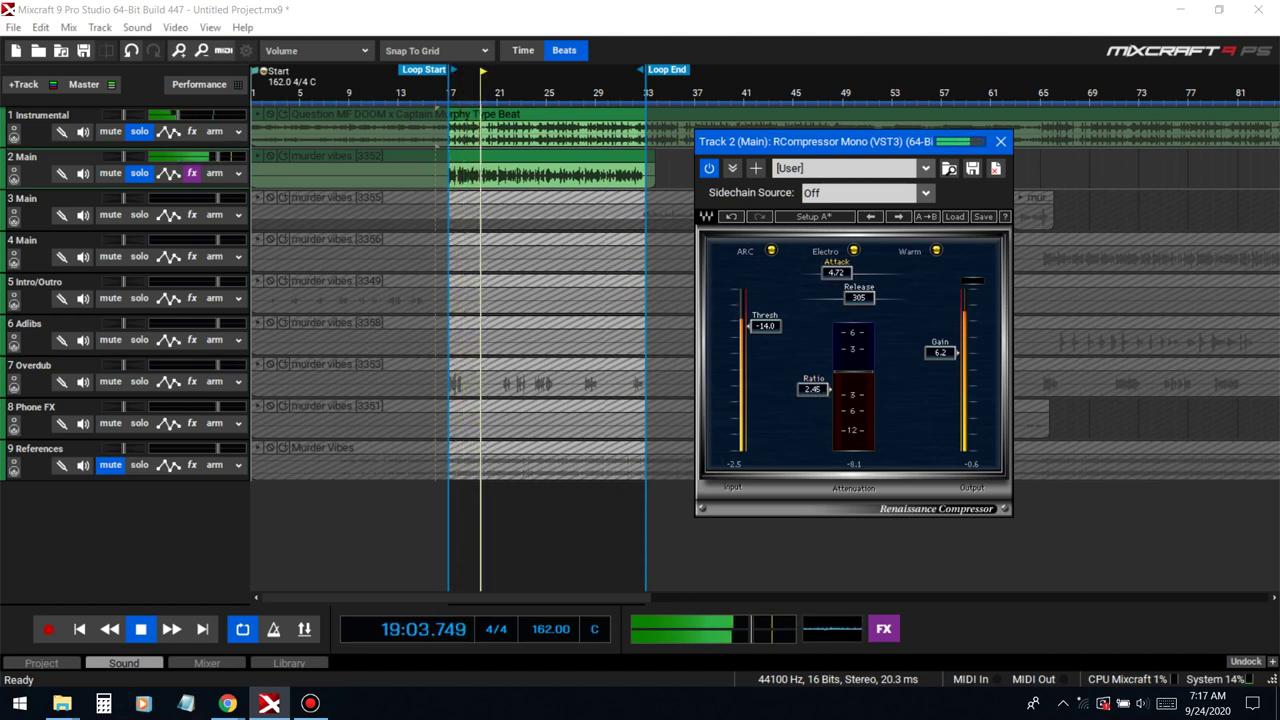
left_click_drag(766, 325, 766, 327)
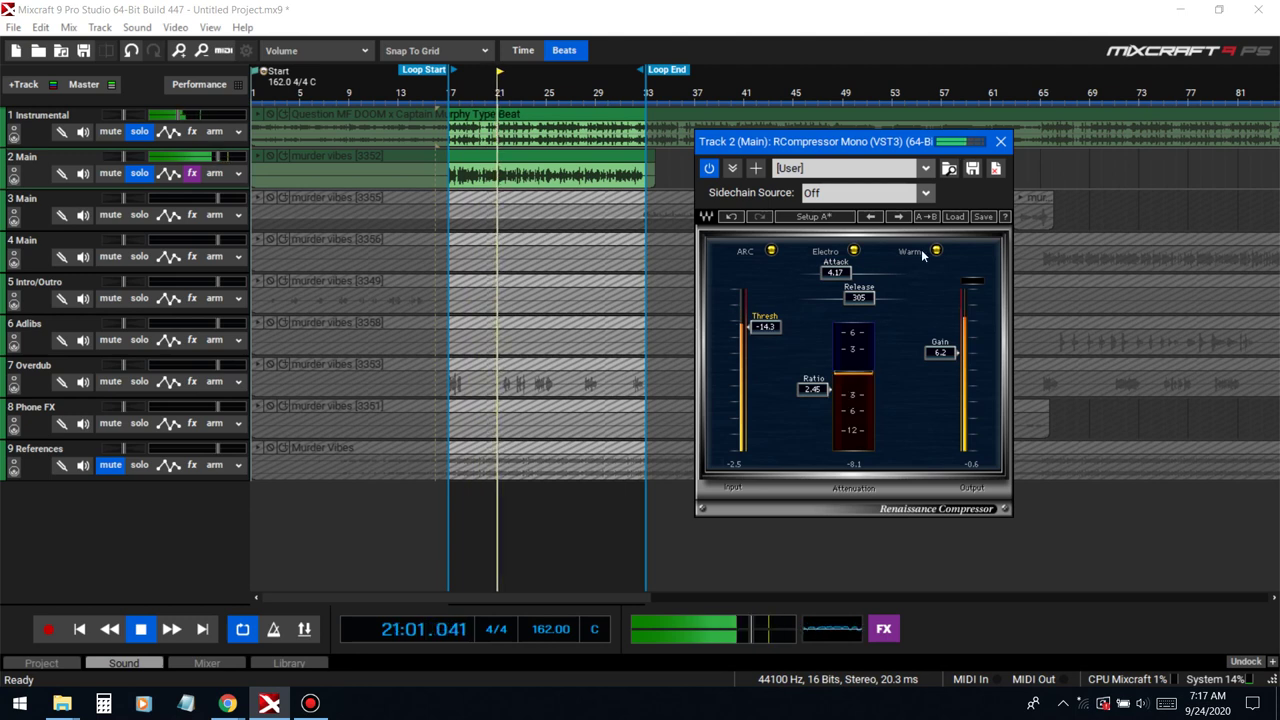
Step: Compare the vocal with the compressor bypassed and active, and set its output gain to 7.0
mouse_move(940, 352)
left_mouse_down()
mouse_move(940, 338)
mouse_move(940, 352)
left_mouse_up()
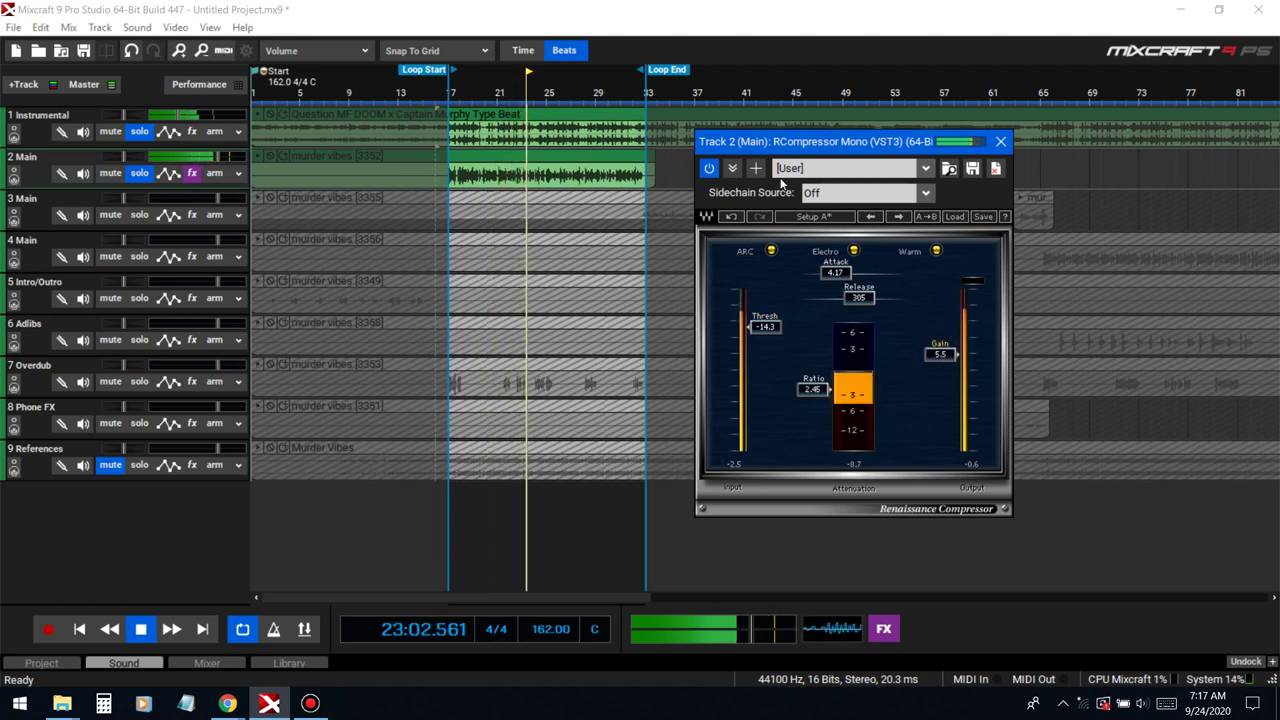
left_click(709, 168)
left_click(709, 168)
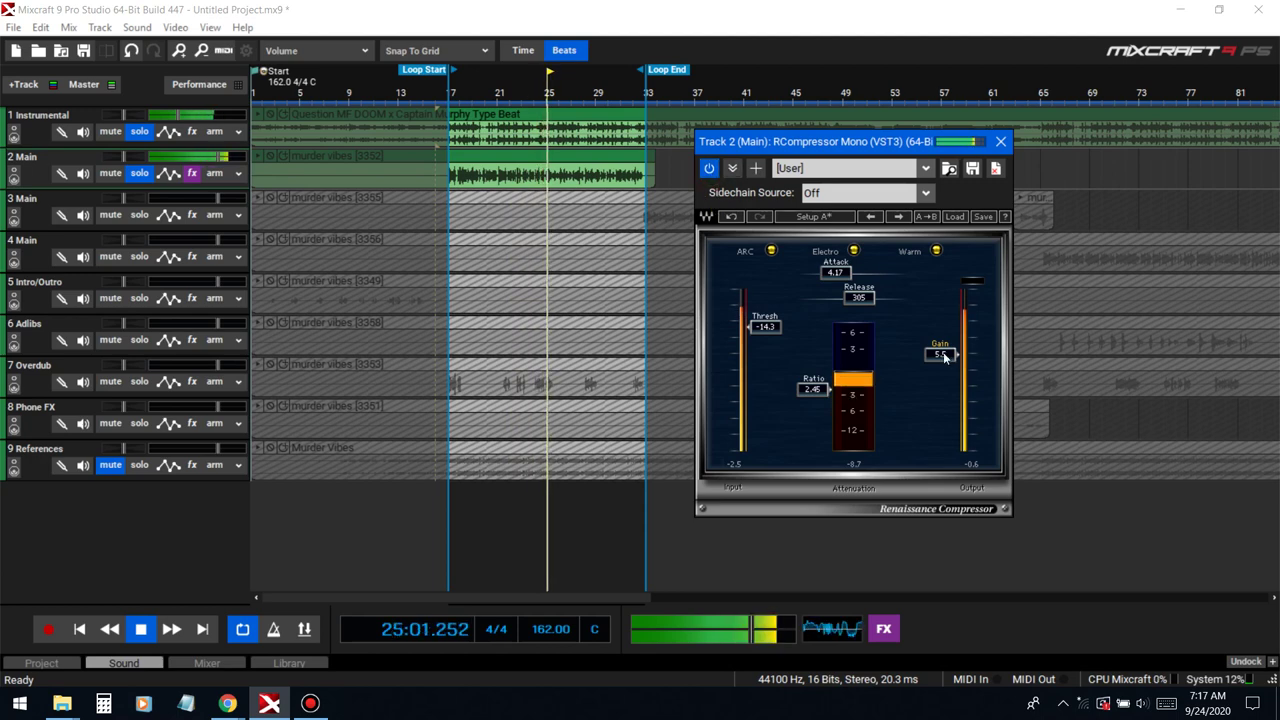
left_click_drag(940, 352, 941, 355)
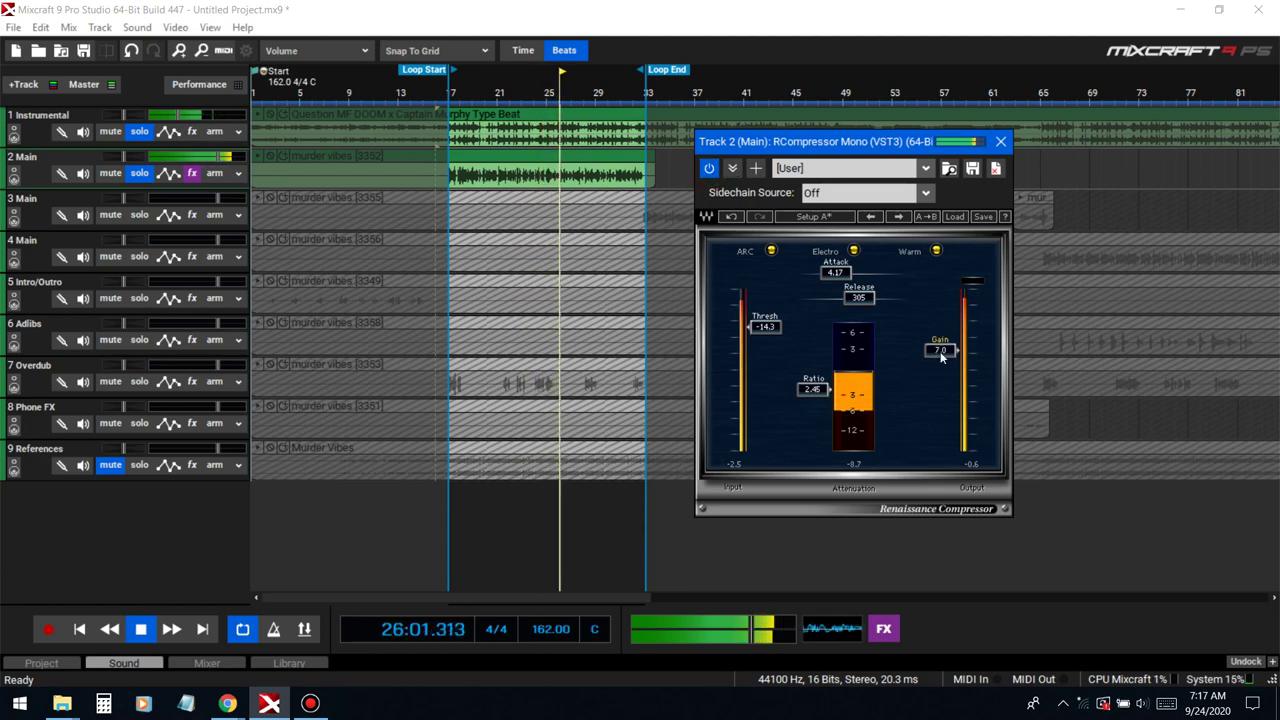
Step: Close the compressor, stop playback and add TB Parametric Equalizer as the next effect on the first Main vocal track
left_click(1000, 141)
key("space")
left_click(193, 173)
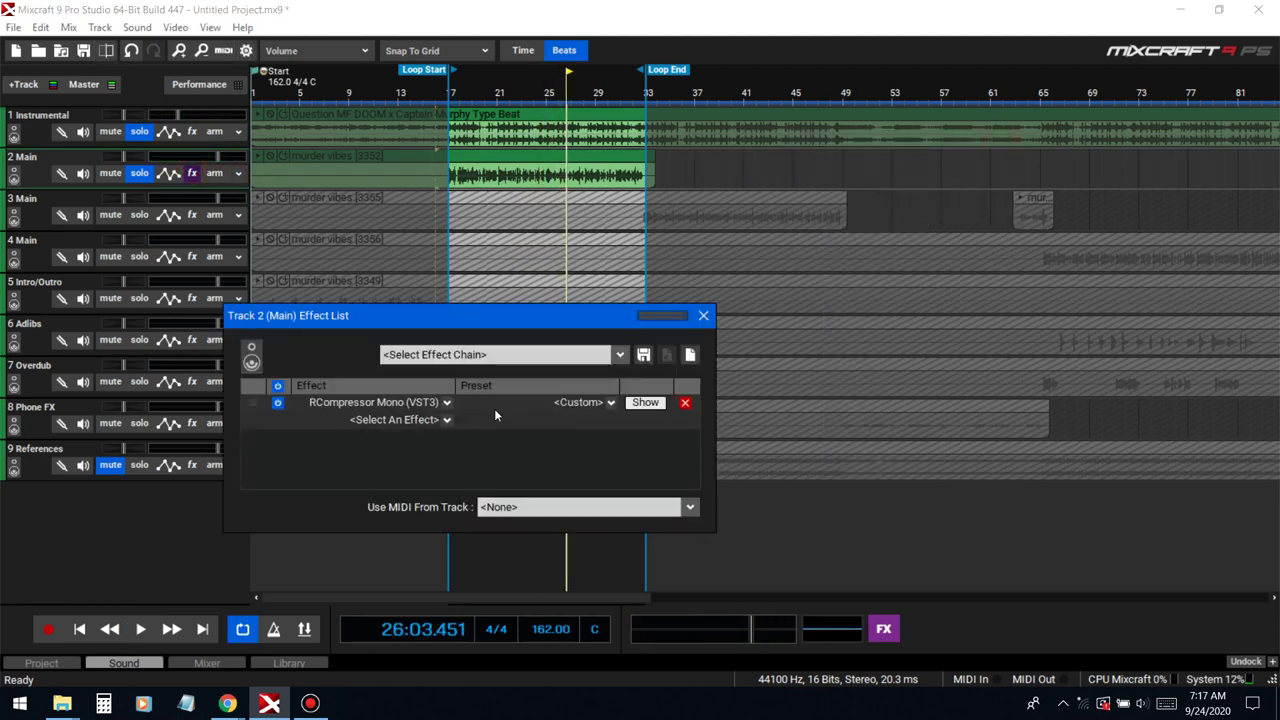
left_click_drag(458, 320, 655, 308)
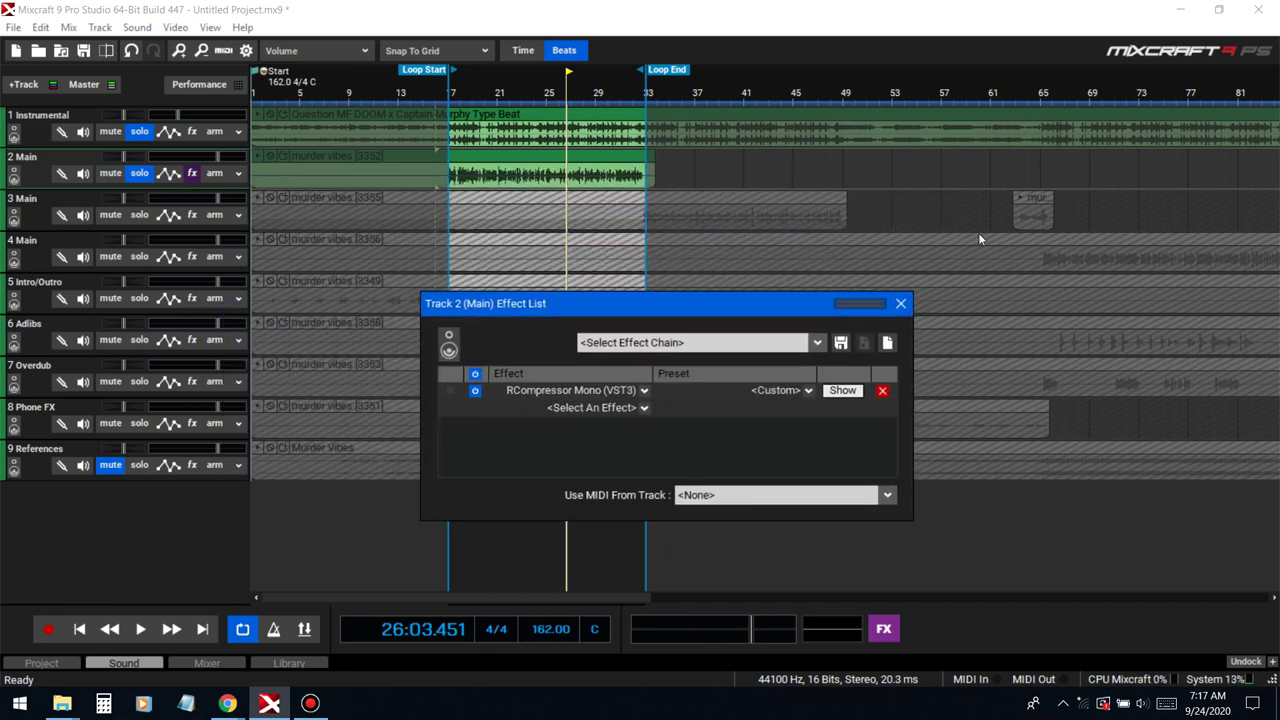
left_click(605, 408)
mouse_move(620, 443)
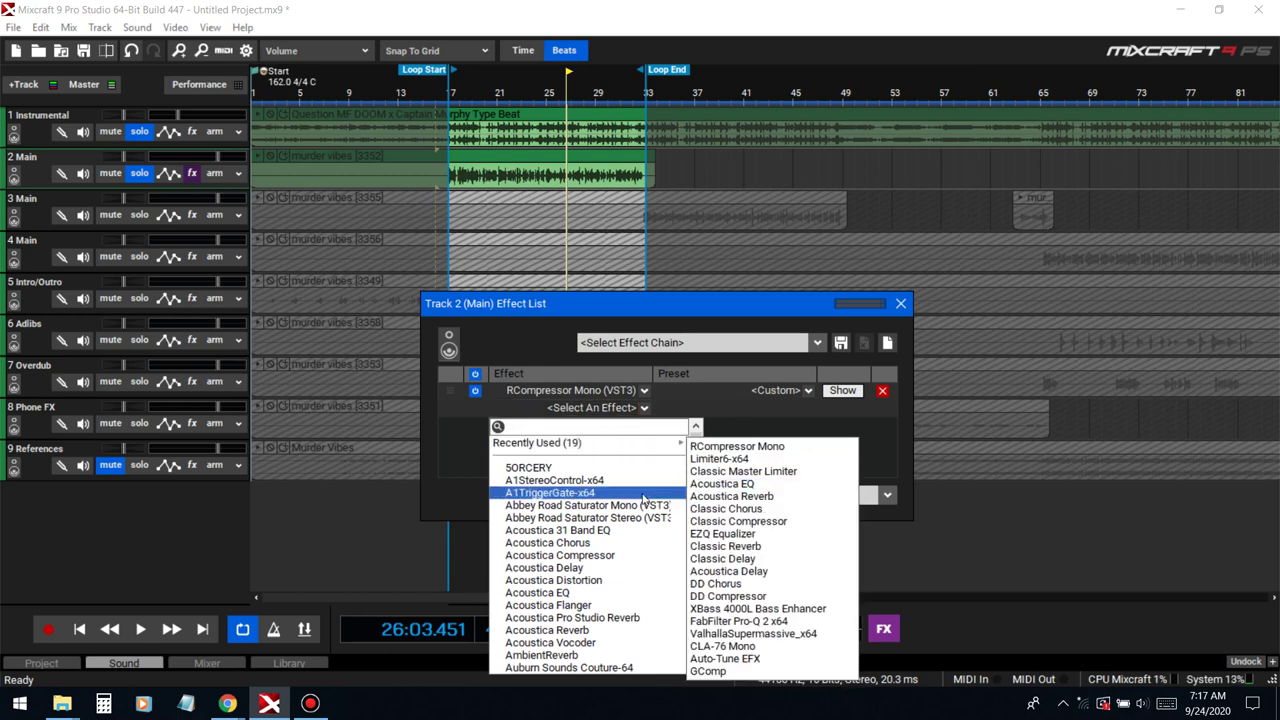
type("tb")
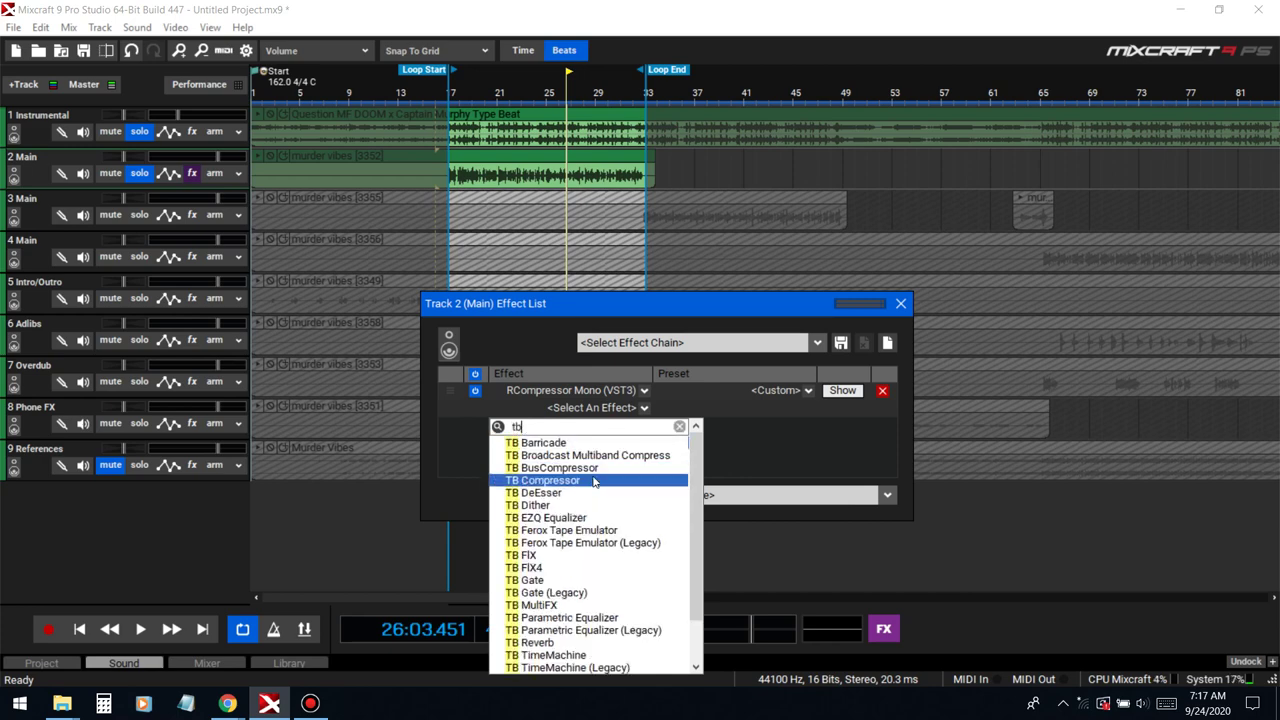
left_click(580, 617)
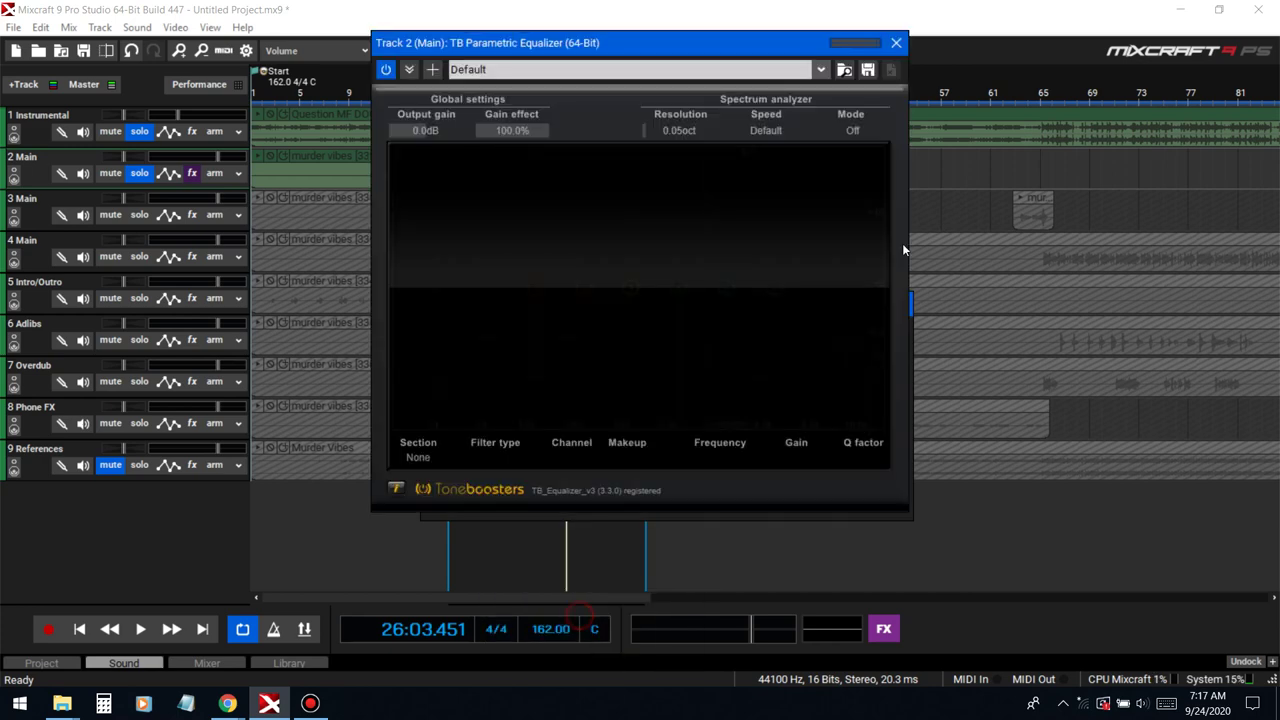
Step: Close the track's effect list and move the equalizer window so all of its bands and settings are accessible
left_click_drag(514, 43, 595, 320)
left_click(768, 302)
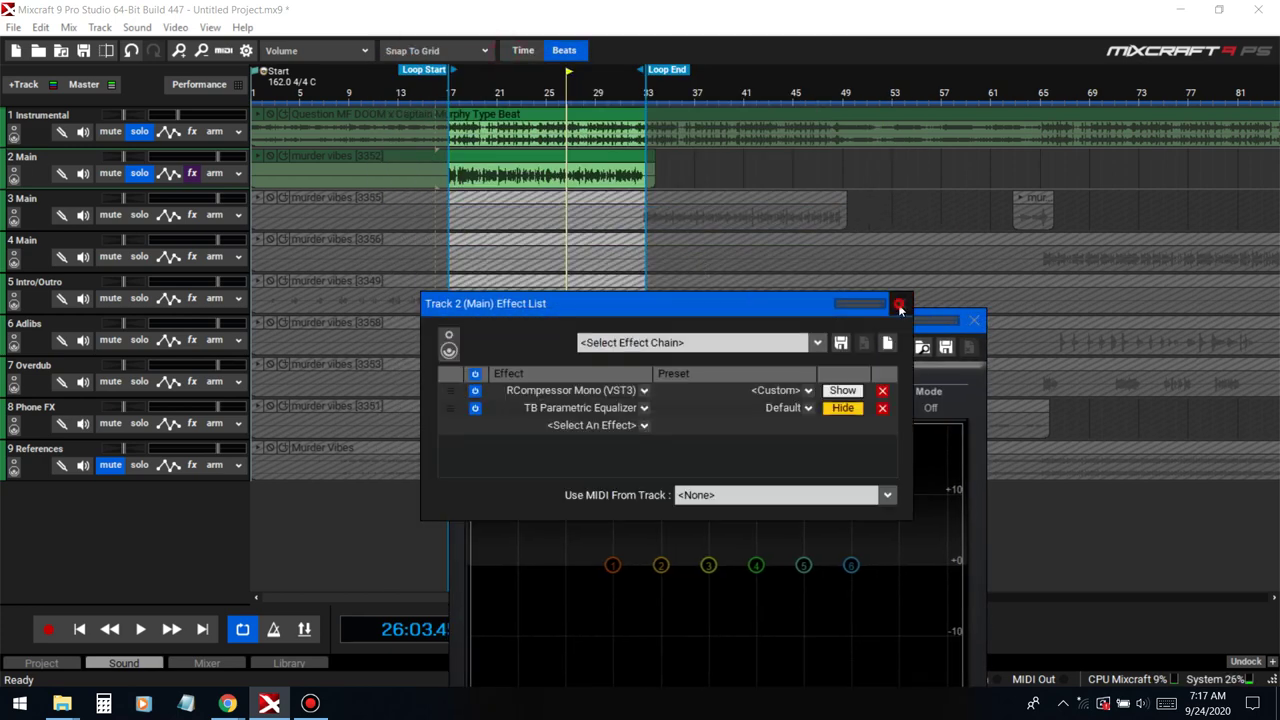
left_click(899, 305)
left_click_drag(837, 322, 896, 205)
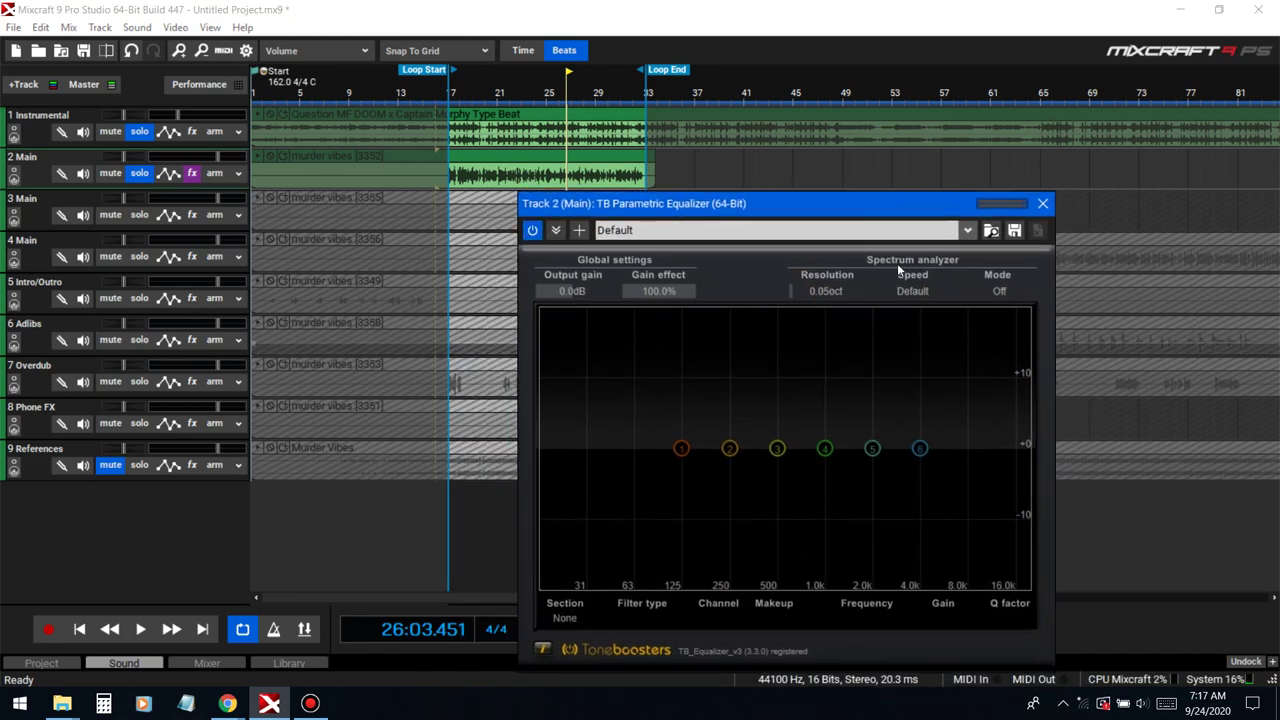
Step: Make equalizer band 1 a Low cut at 101 Hz with a Q factor of 0.61 while the verse plays
left_click(680, 449)
left_click(640, 617)
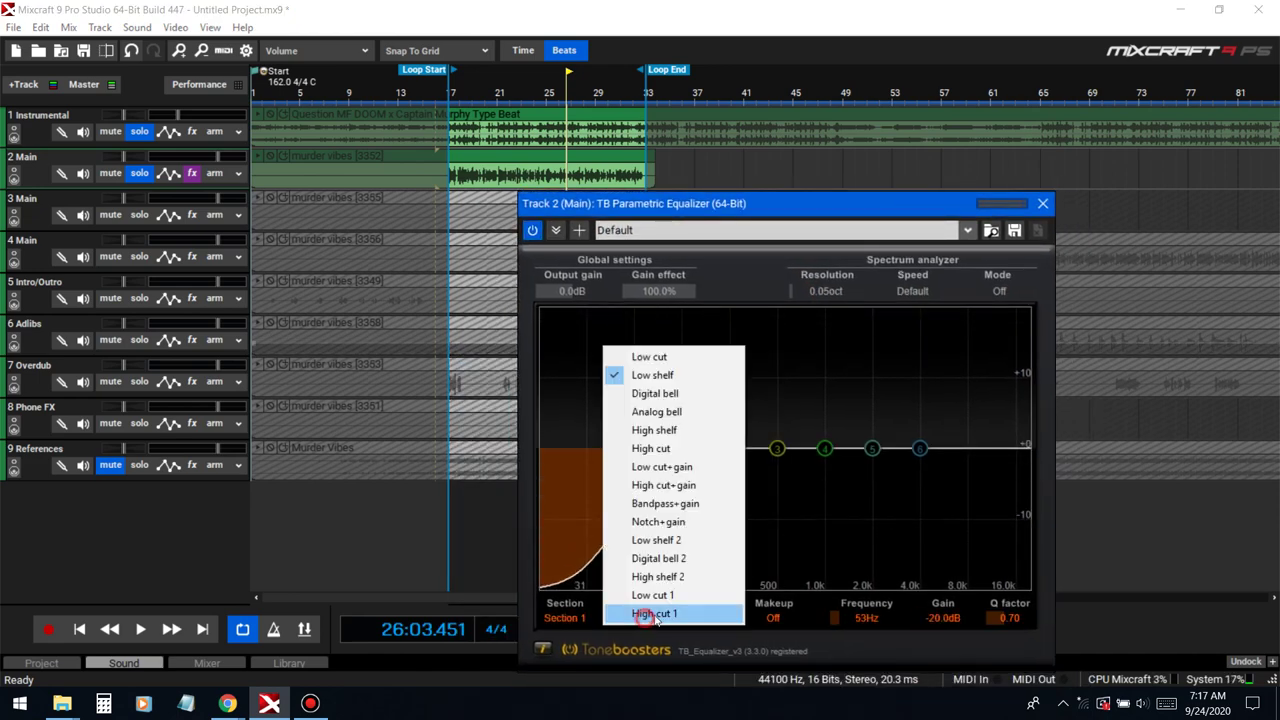
left_click(655, 357)
key("space")
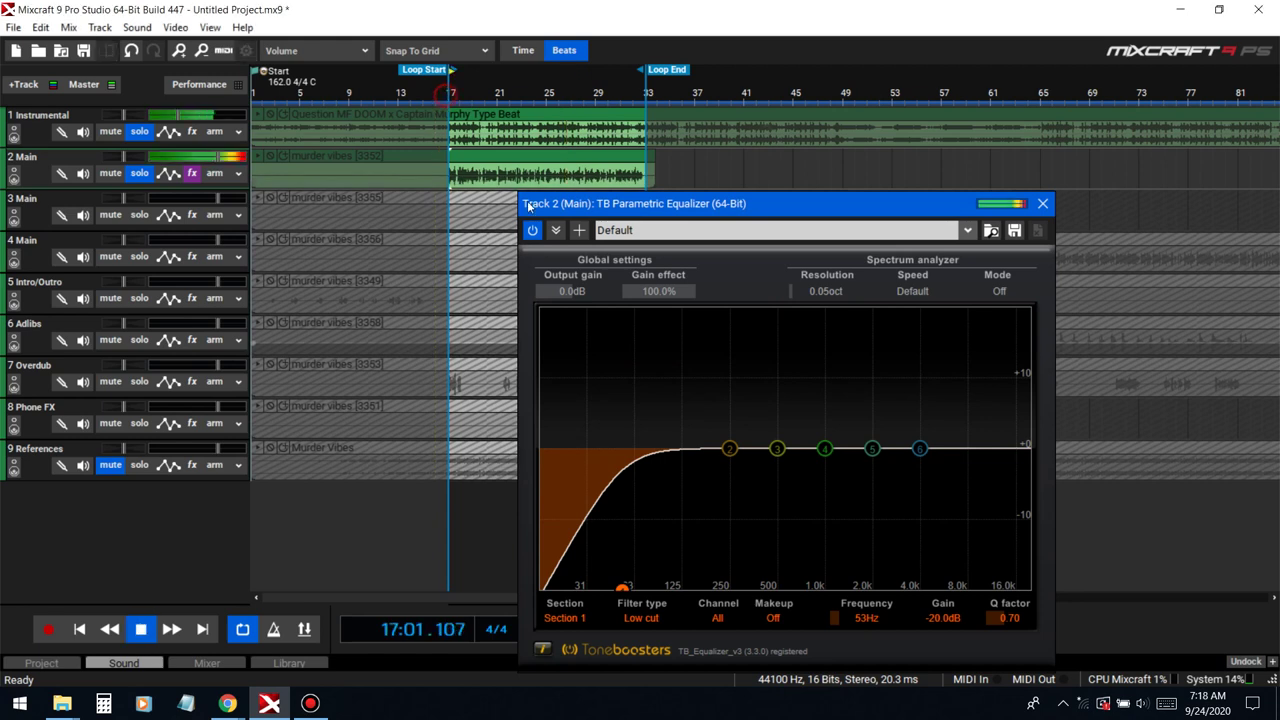
left_click_drag(622, 588, 678, 581)
left_click_drag(1003, 618, 997, 620)
left_click_drag(678, 580, 667, 581)
scroll(996, 617, "down", 2)
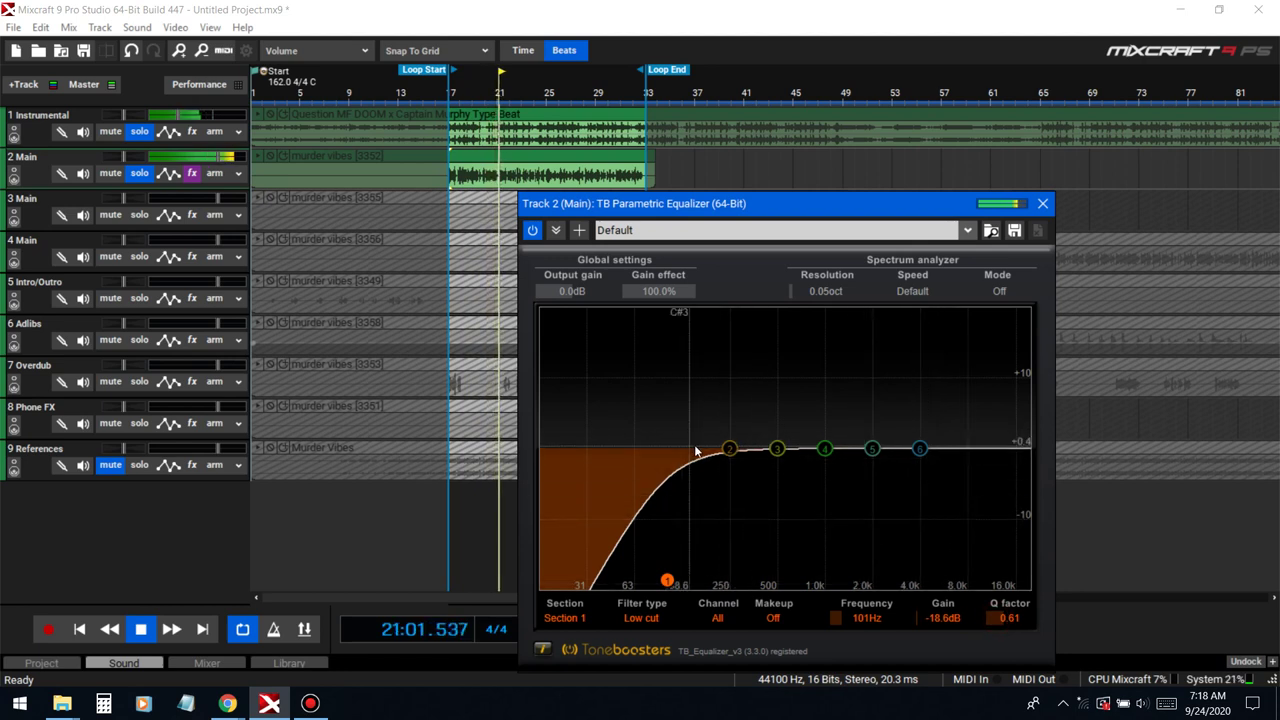
Step: Sweep bands 3 and 5 with a boost during playback, cutting band 3 about 3 dB at 353 Hz and band 5 by 2.9 dB at 1200 Hz
left_click_drag(774, 450, 750, 401)
left_click_drag(1005, 617, 1045, 580)
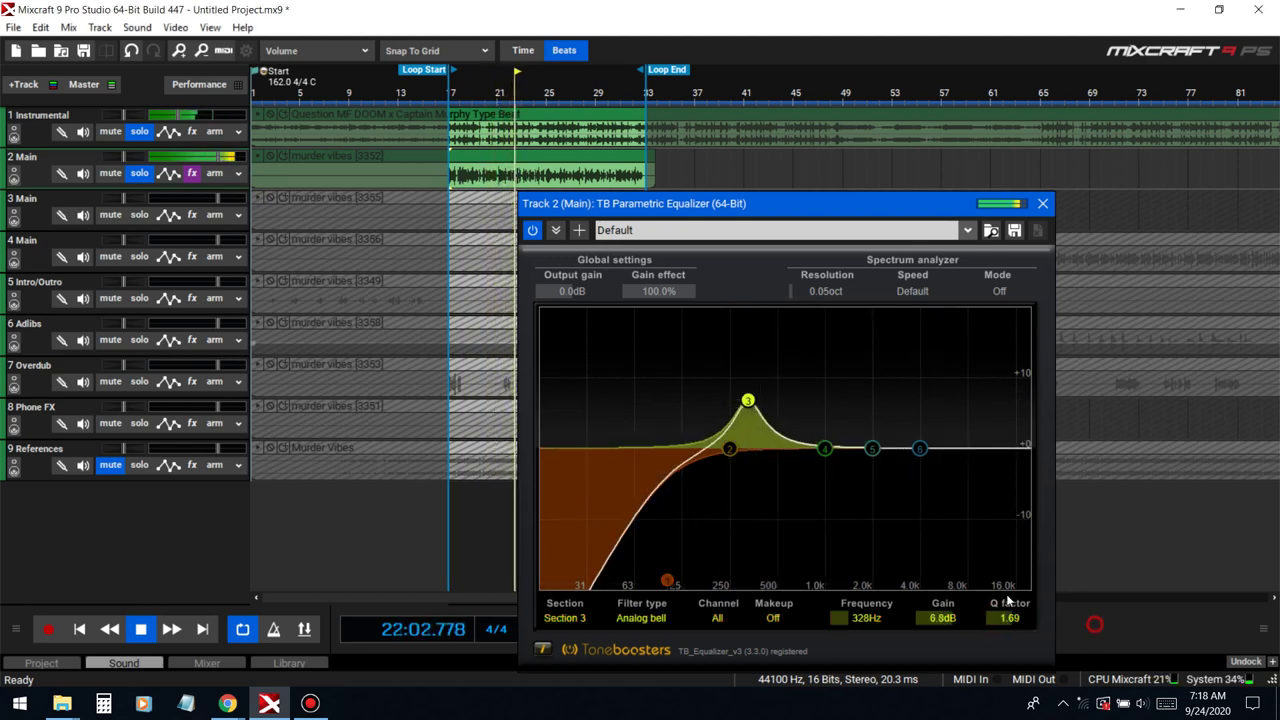
key("space")
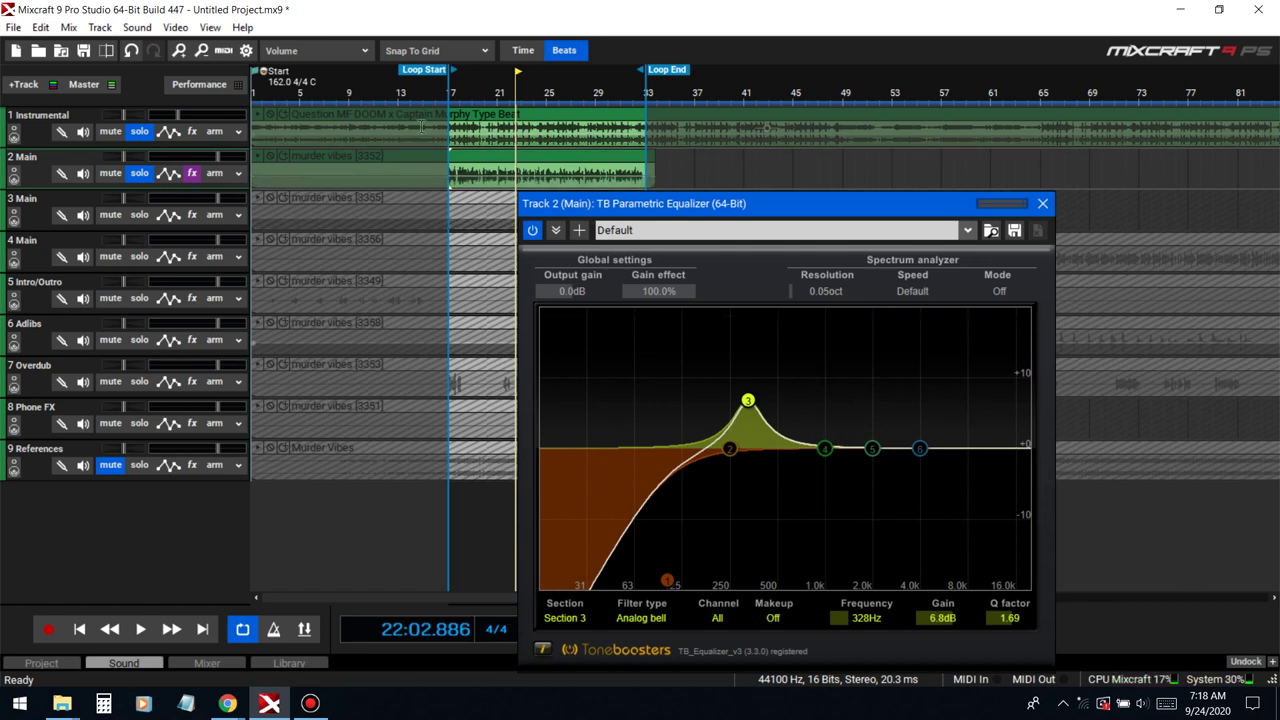
mouse_move(748, 400)
left_mouse_down()
mouse_move(846, 391)
mouse_move(748, 385)
mouse_move(743, 466)
mouse_move(736, 389)
mouse_move(753, 379)
left_mouse_up()
left_click(448, 93)
key("space")
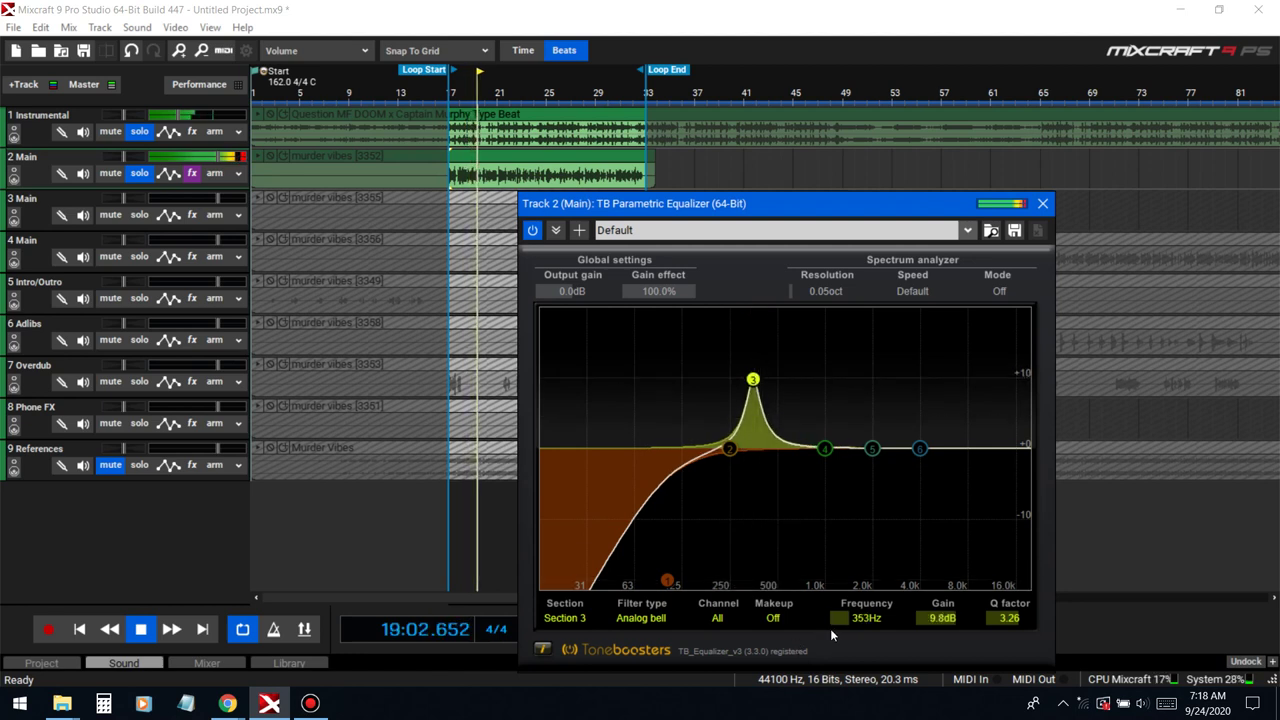
left_click_drag(956, 620, 910, 688)
left_click_drag(872, 448, 838, 377)
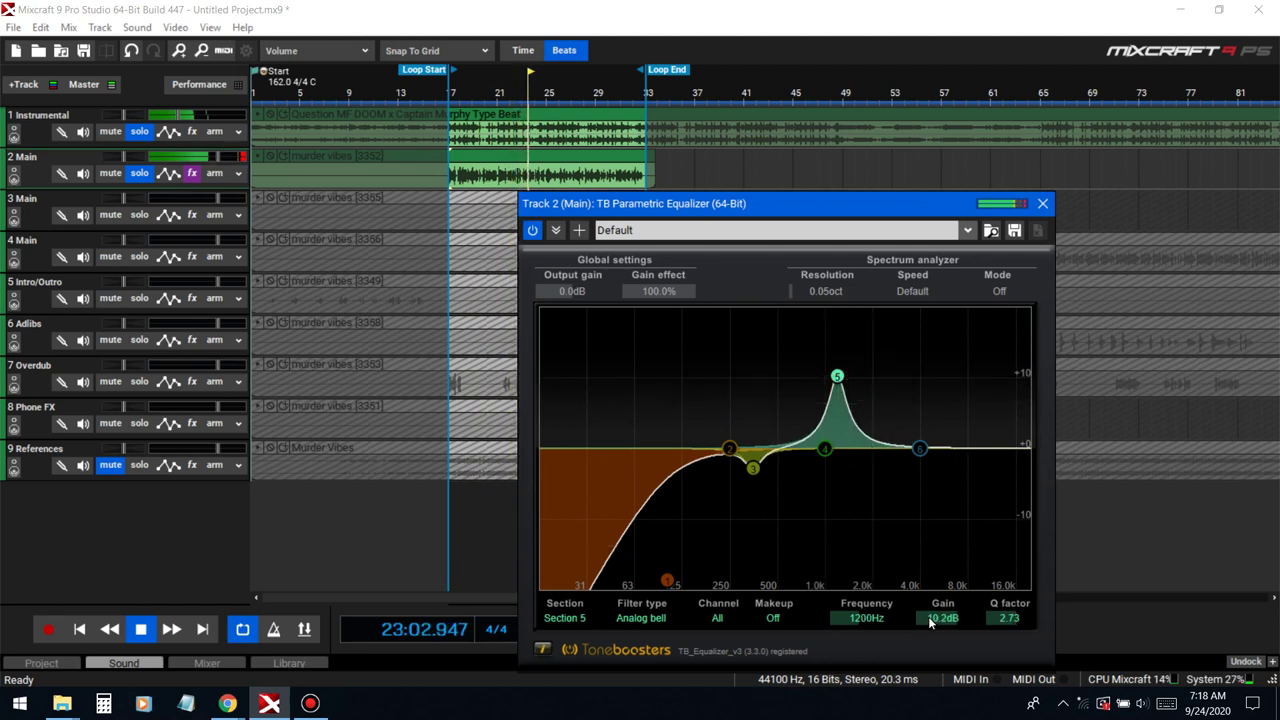
left_click_drag(927, 625, 903, 672)
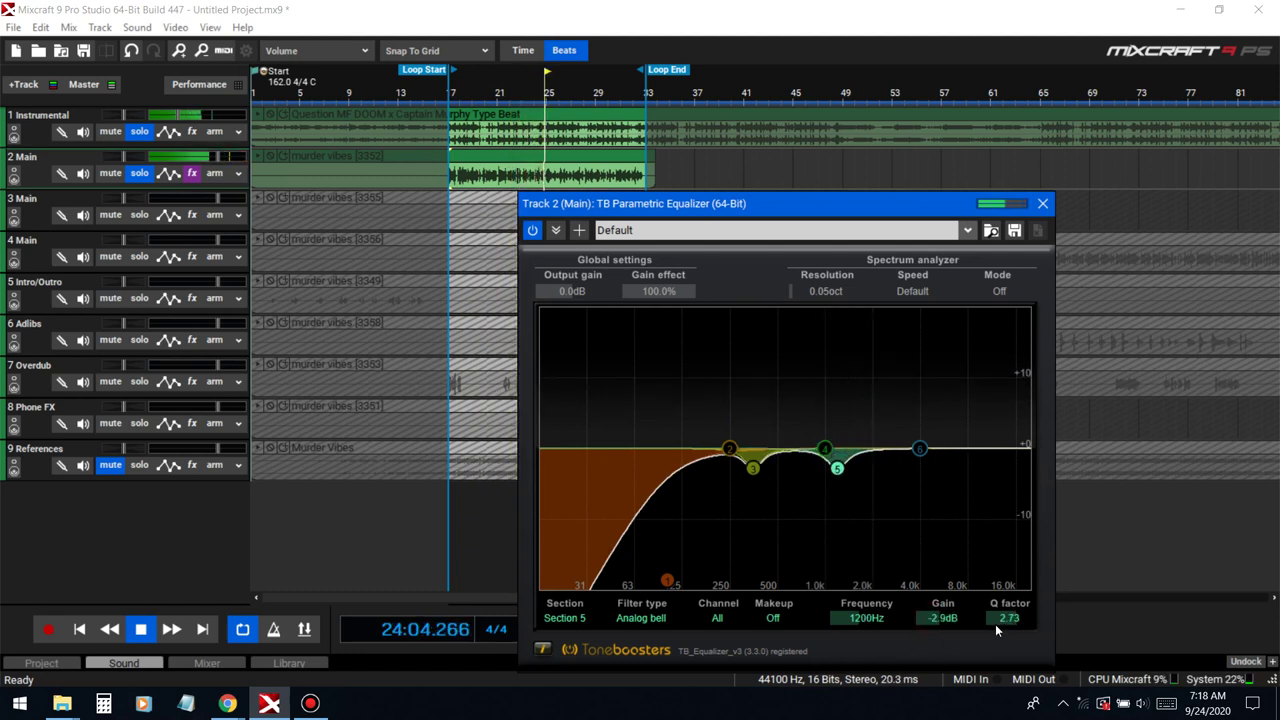
Step: Sweep band 4 with a narrow boost through the mids and cut it by 3.6 dB at 654 Hz with a Q factor of 6.41
left_click_drag(824, 449, 789, 377)
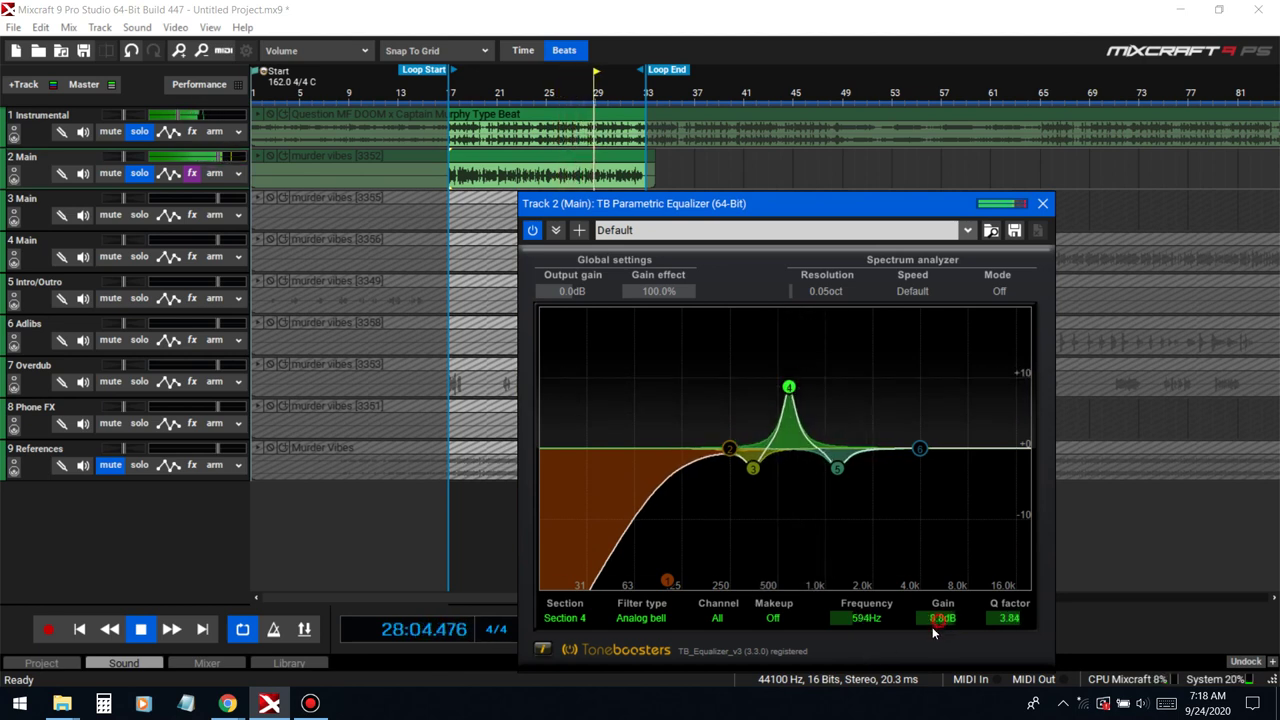
left_click_drag(933, 630, 985, 661)
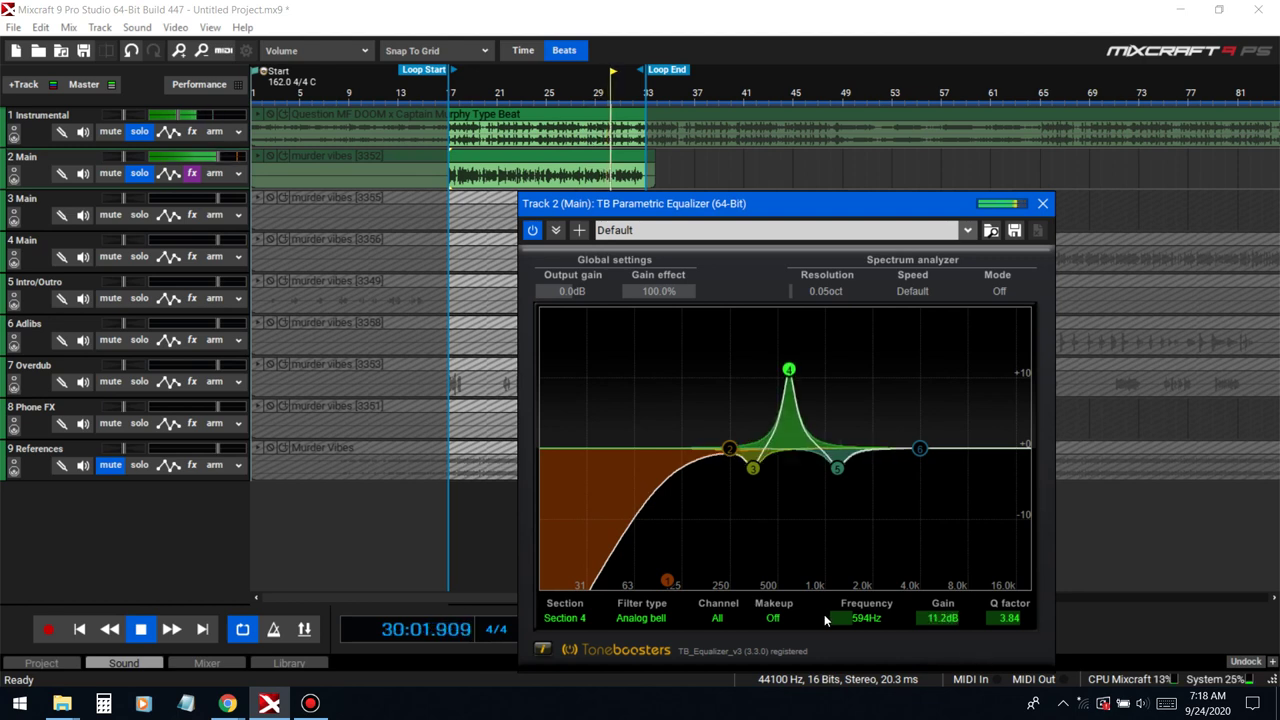
left_click_drag(862, 619, 856, 624)
left_click_drag(950, 619, 929, 649)
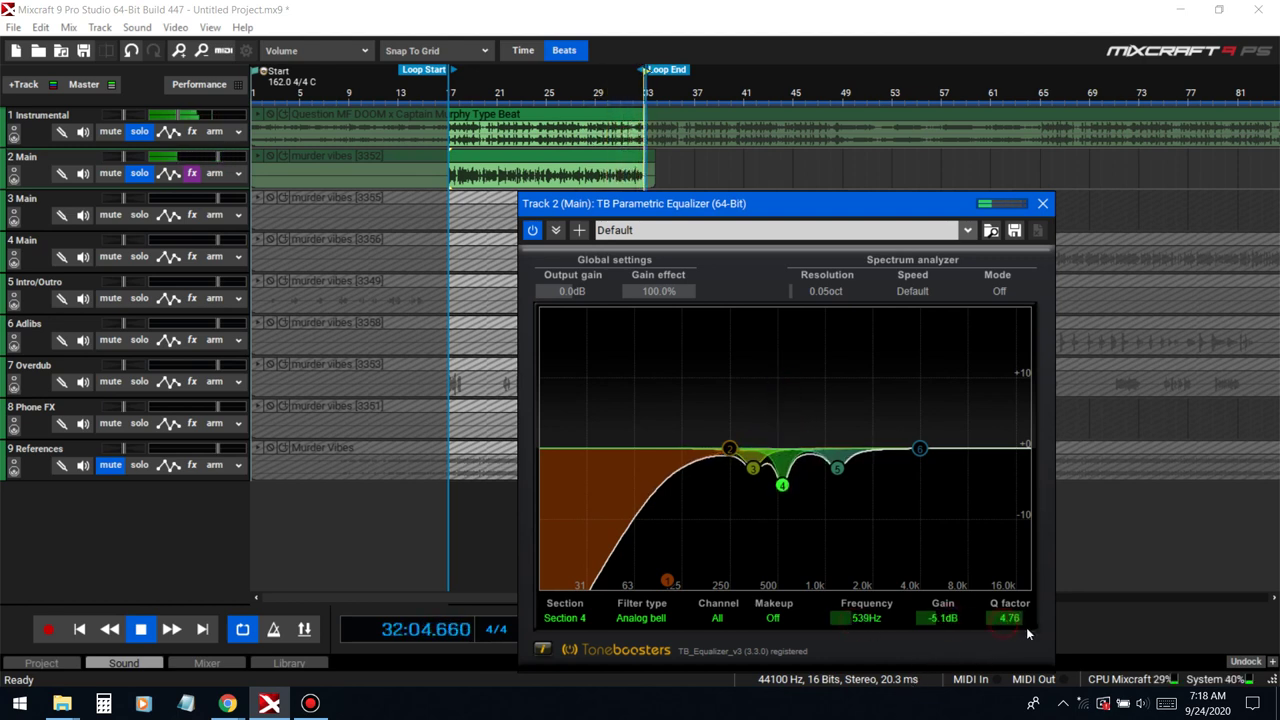
left_click_drag(782, 485, 794, 366)
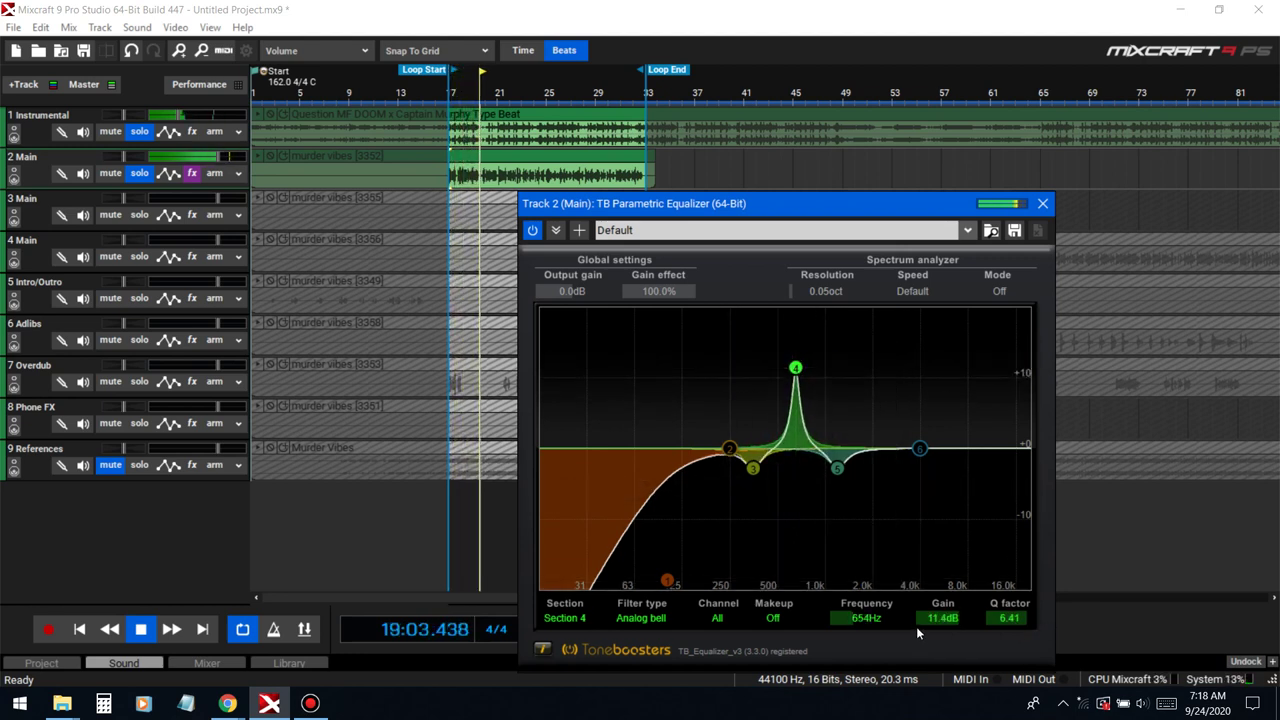
left_click_drag(916, 626, 884, 704)
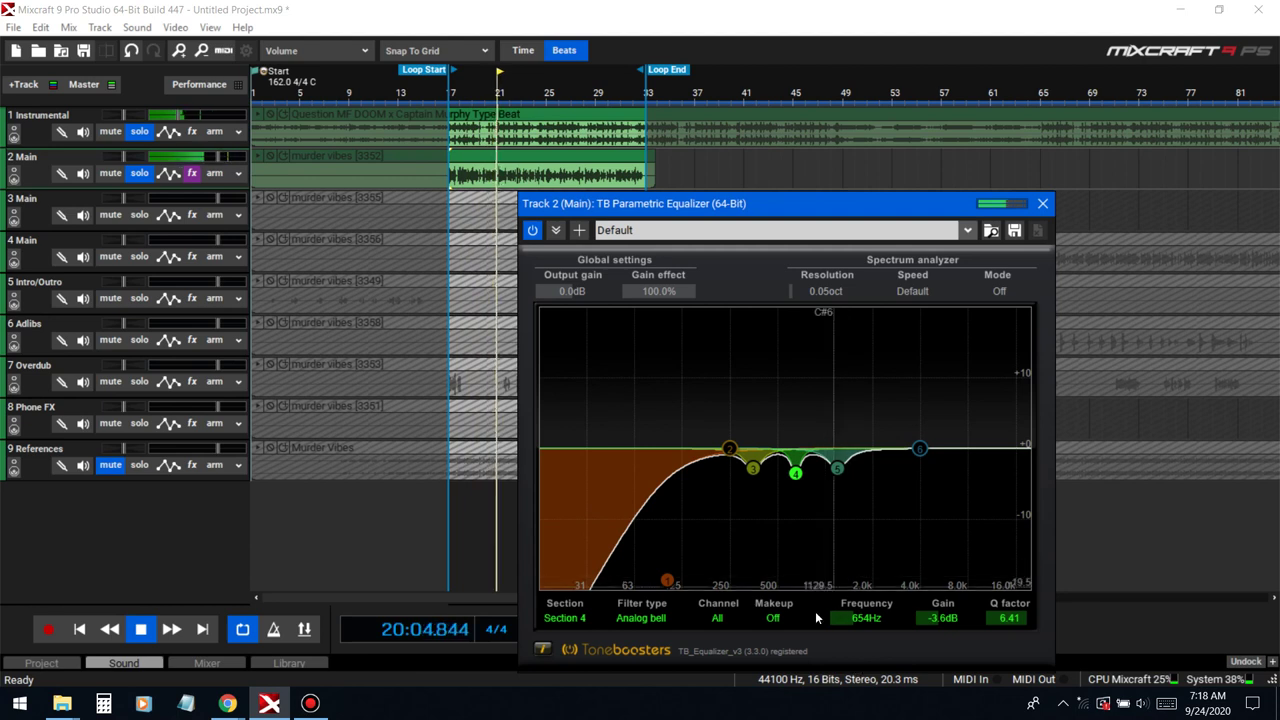
Step: Cut band 2 by 3.8 dB at 209 Hz with a Q factor of 1.75, comparing Low shelf before returning to Analog bell
left_click_drag(729, 448, 716, 374)
left_click_drag(979, 624, 905, 679)
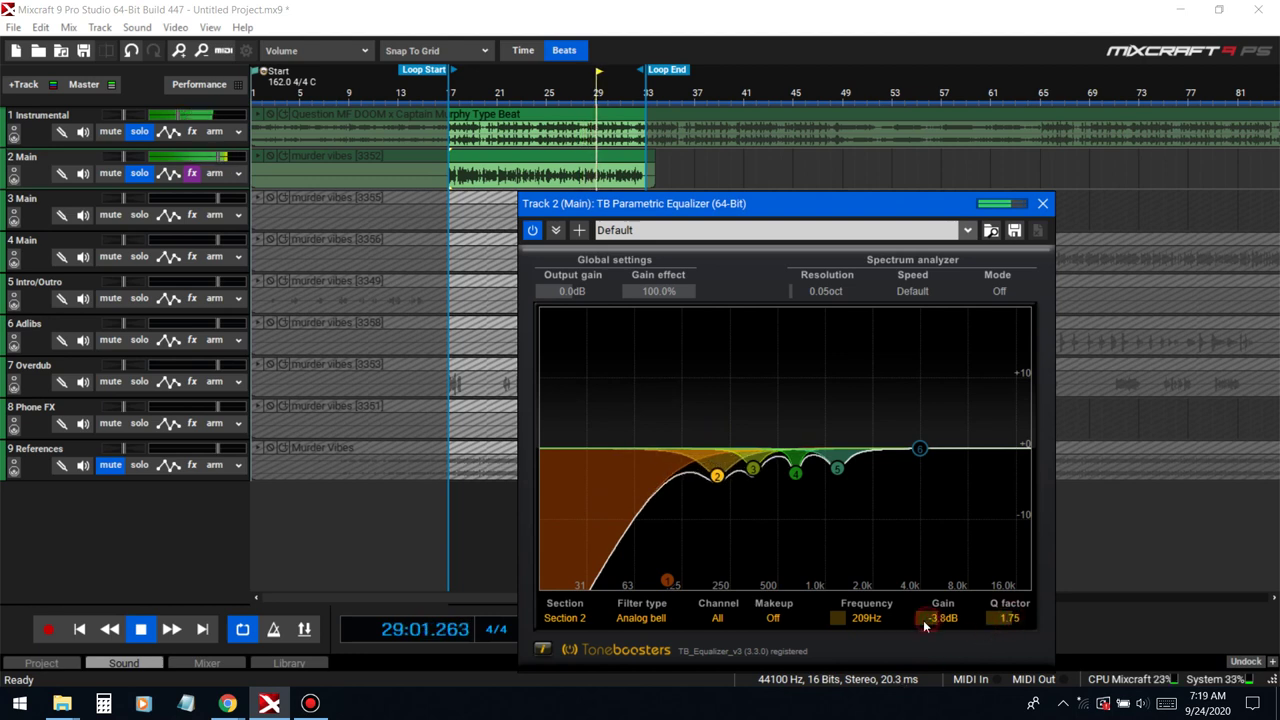
left_click(640, 618)
left_click(655, 375)
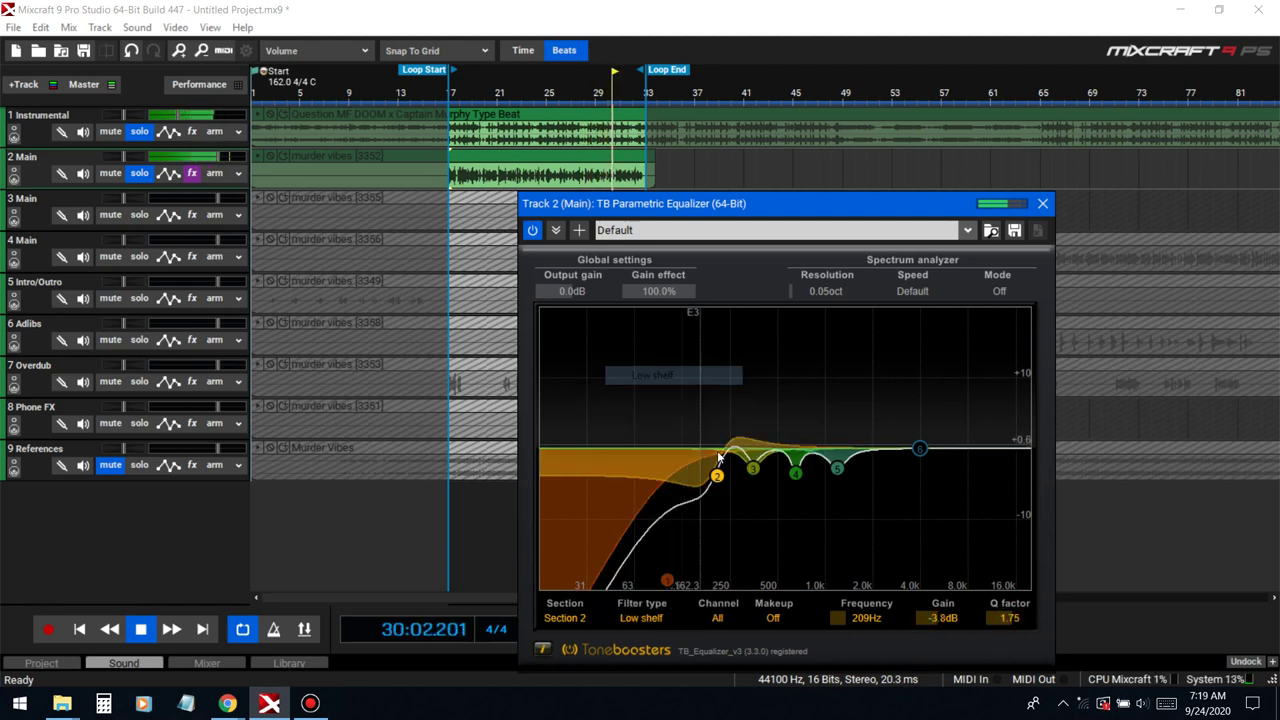
left_click(648, 616)
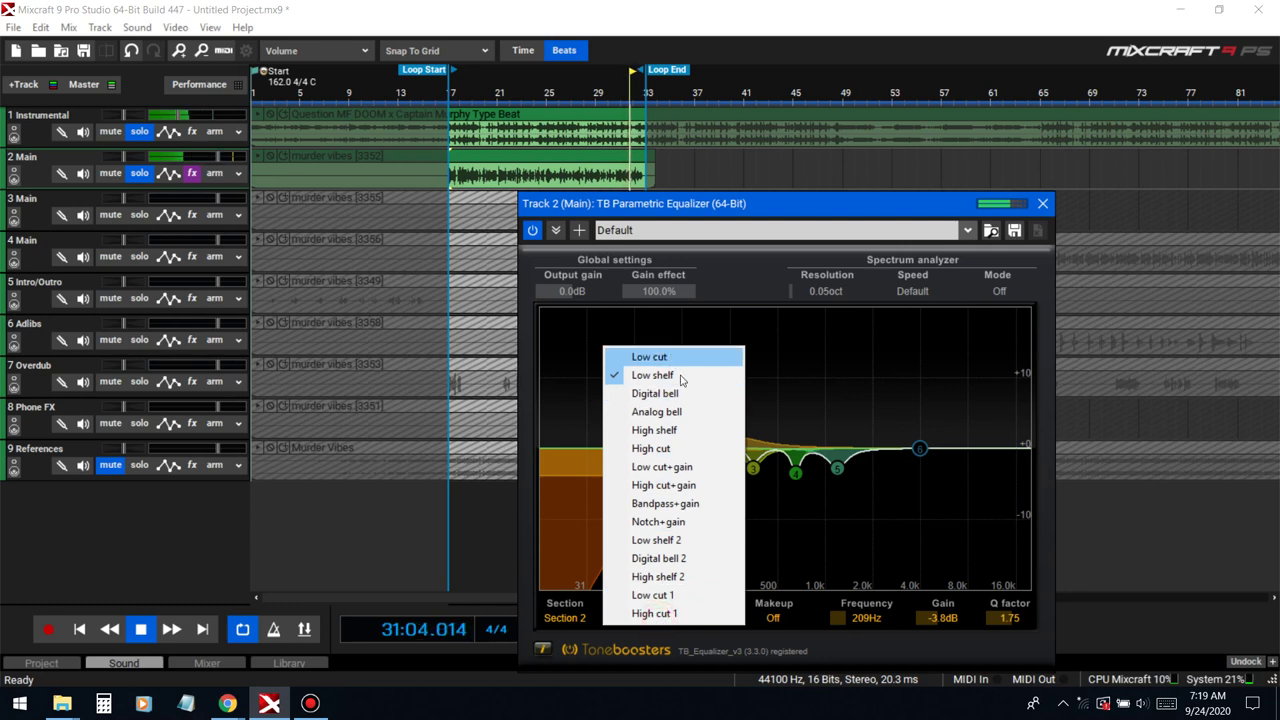
left_click(656, 411)
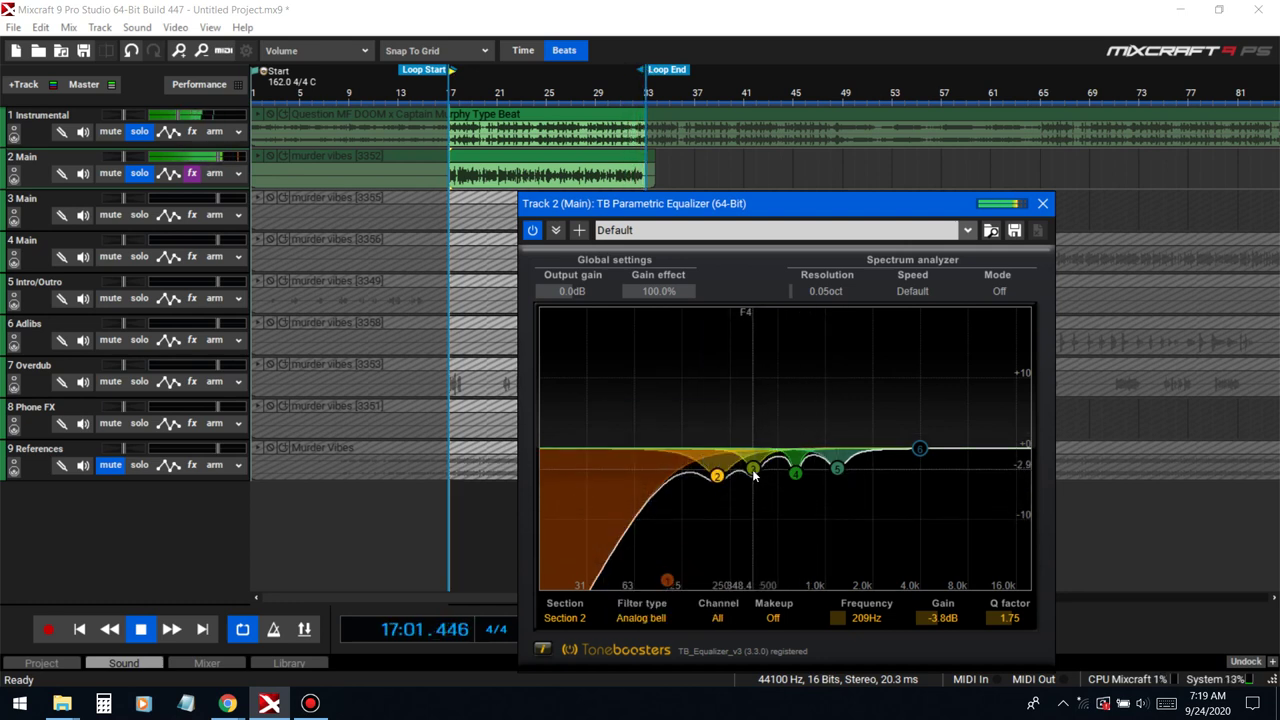
Step: Sweep band 3 again and cut it by 2.0 dB at 344 Hz, and set band 1's low cut to 99 Hz
left_click_drag(754, 472, 751, 371)
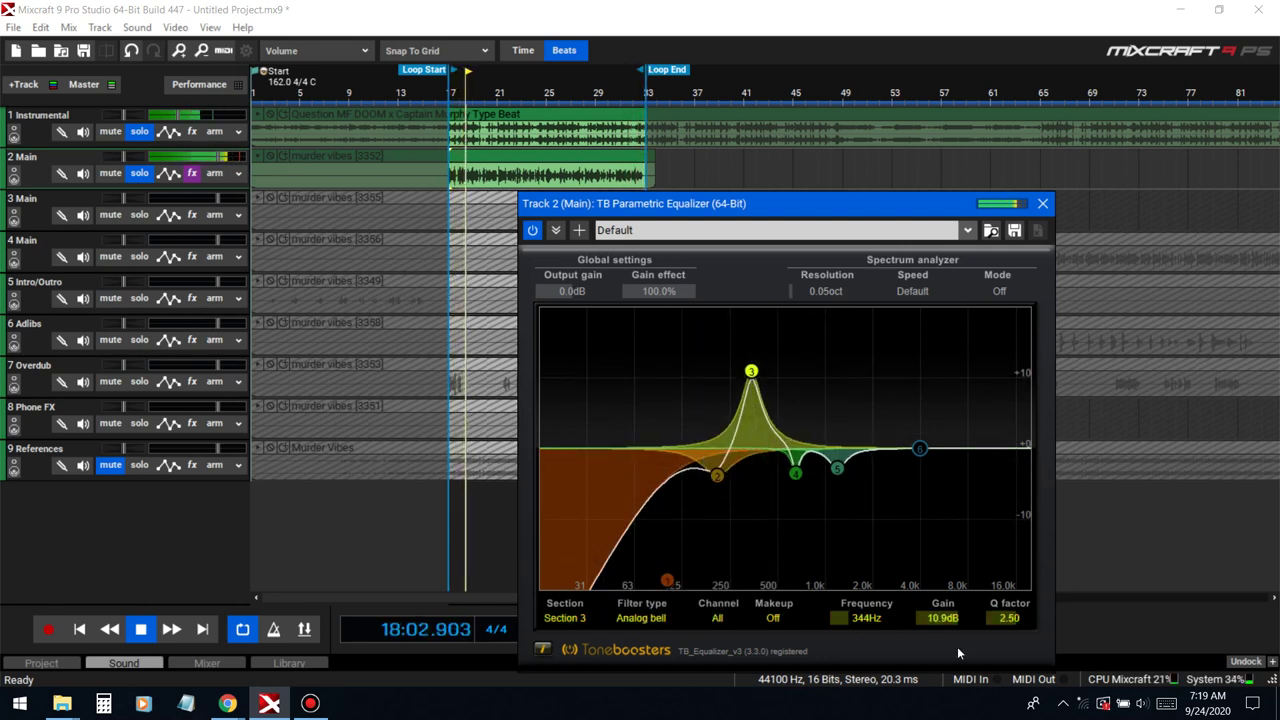
left_click_drag(942, 619, 918, 688)
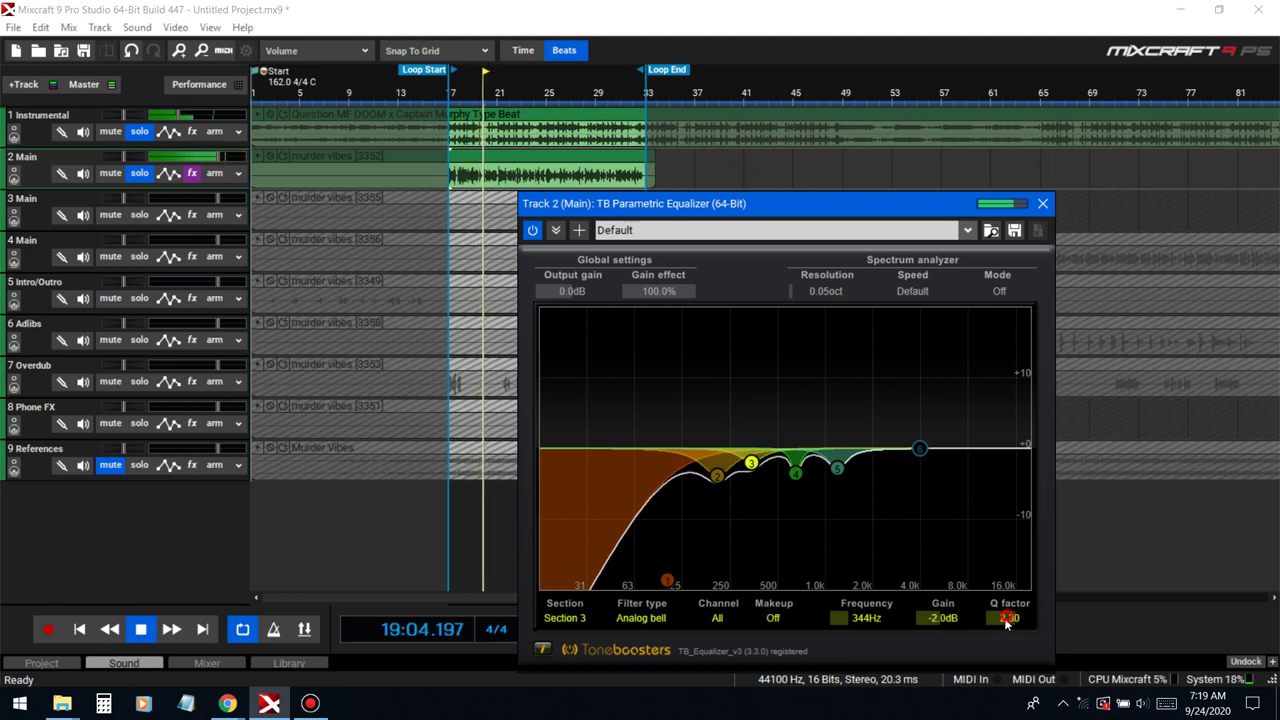
left_click(666, 582)
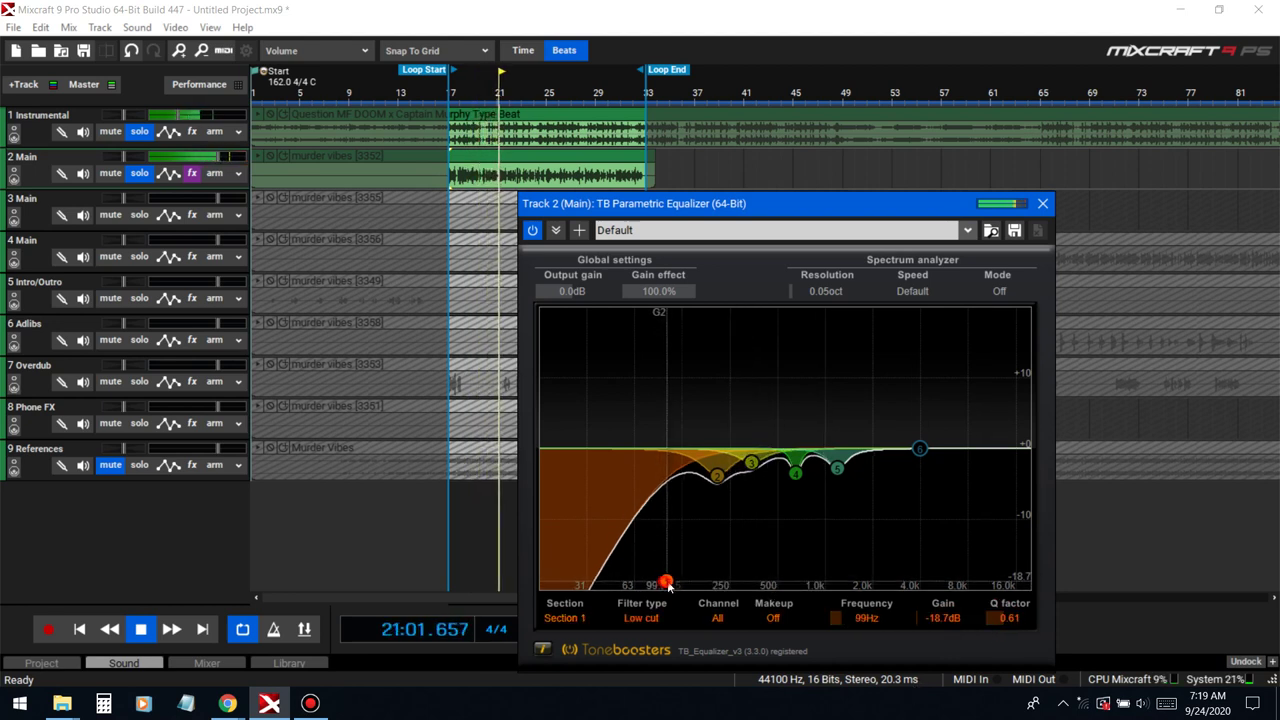
Step: Raise band 1's low cut to 127 Hz and make band 6 a high cut at 20000 Hz with a Q factor of 0.37
left_click_drag(666, 582, 683, 582)
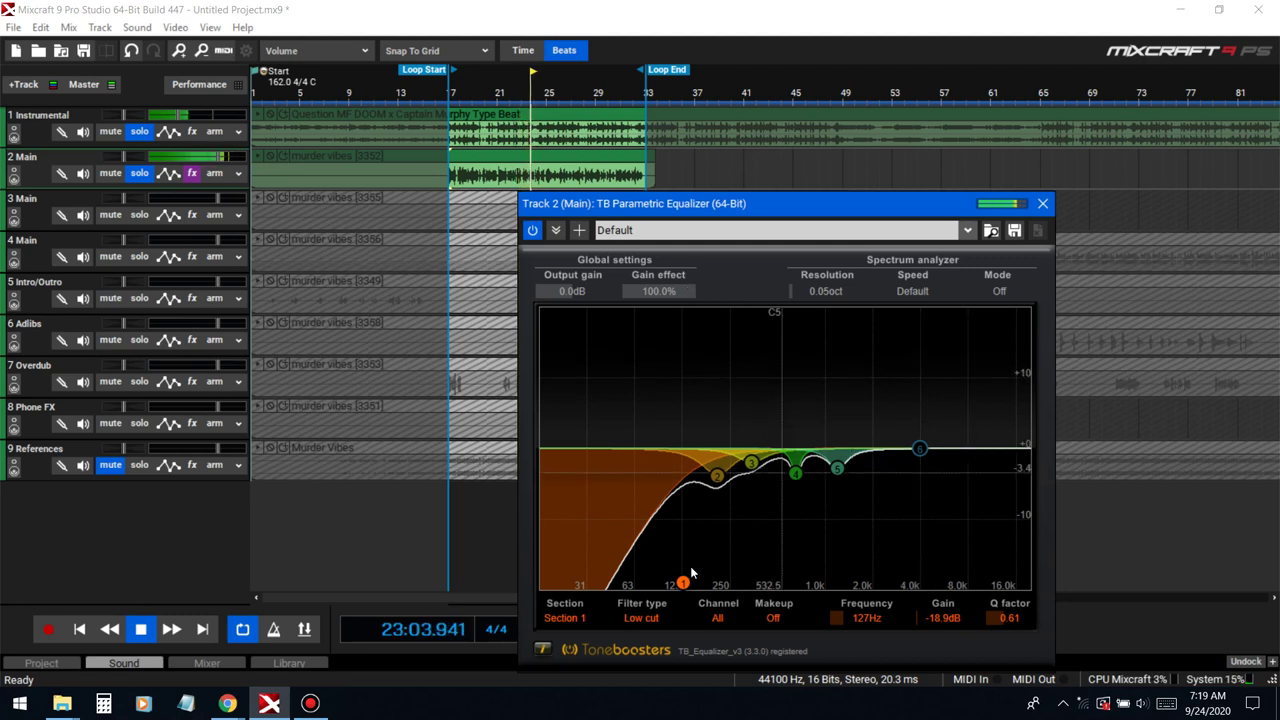
key("space")
left_click(918, 448)
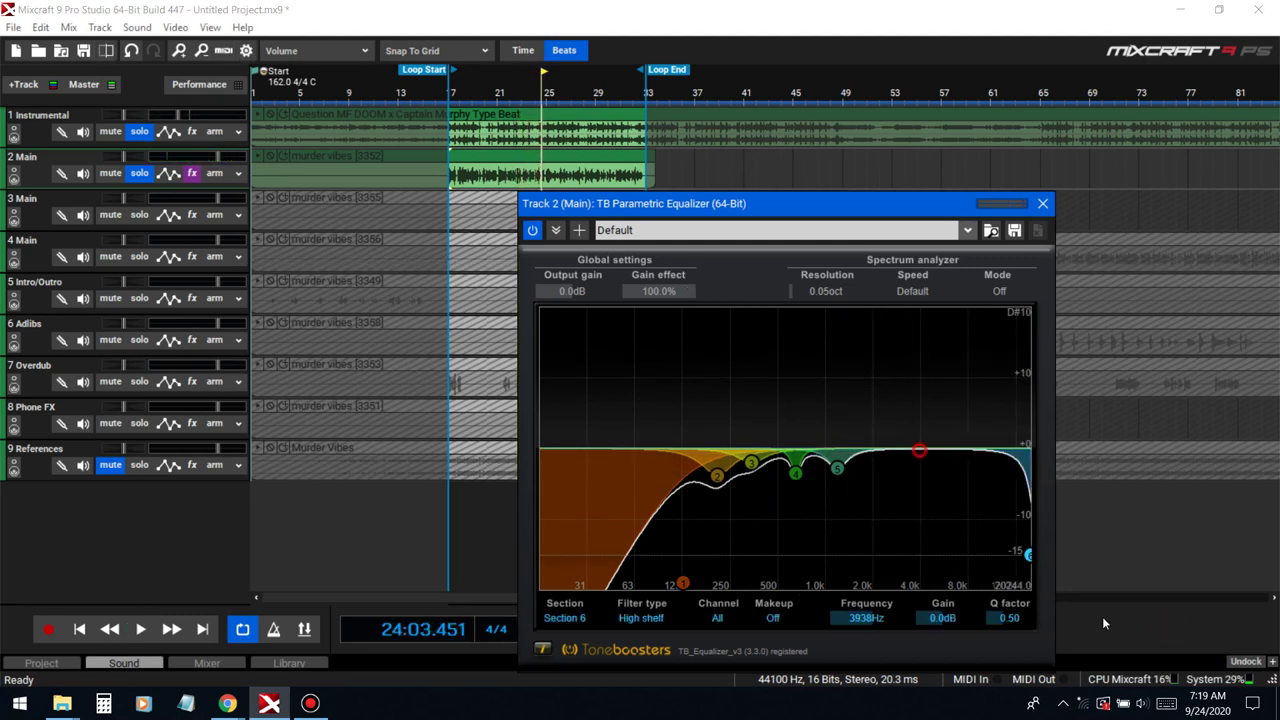
left_click(633, 618)
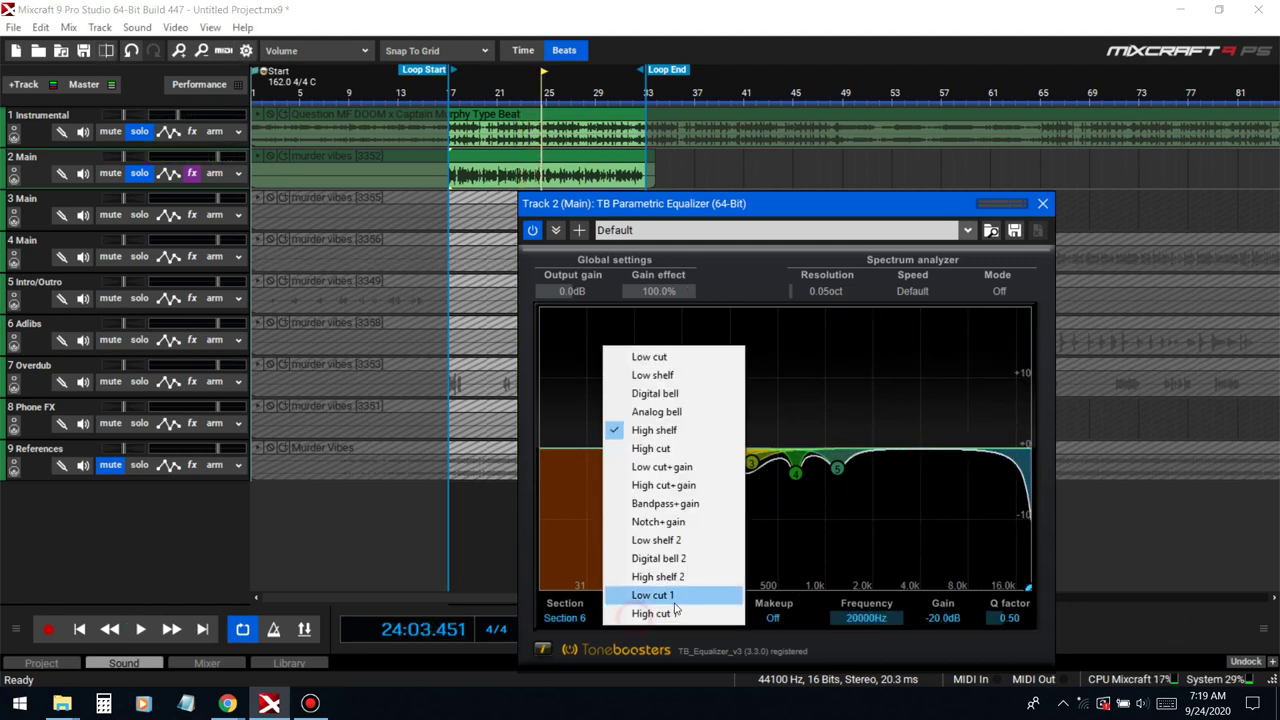
left_click(652, 448)
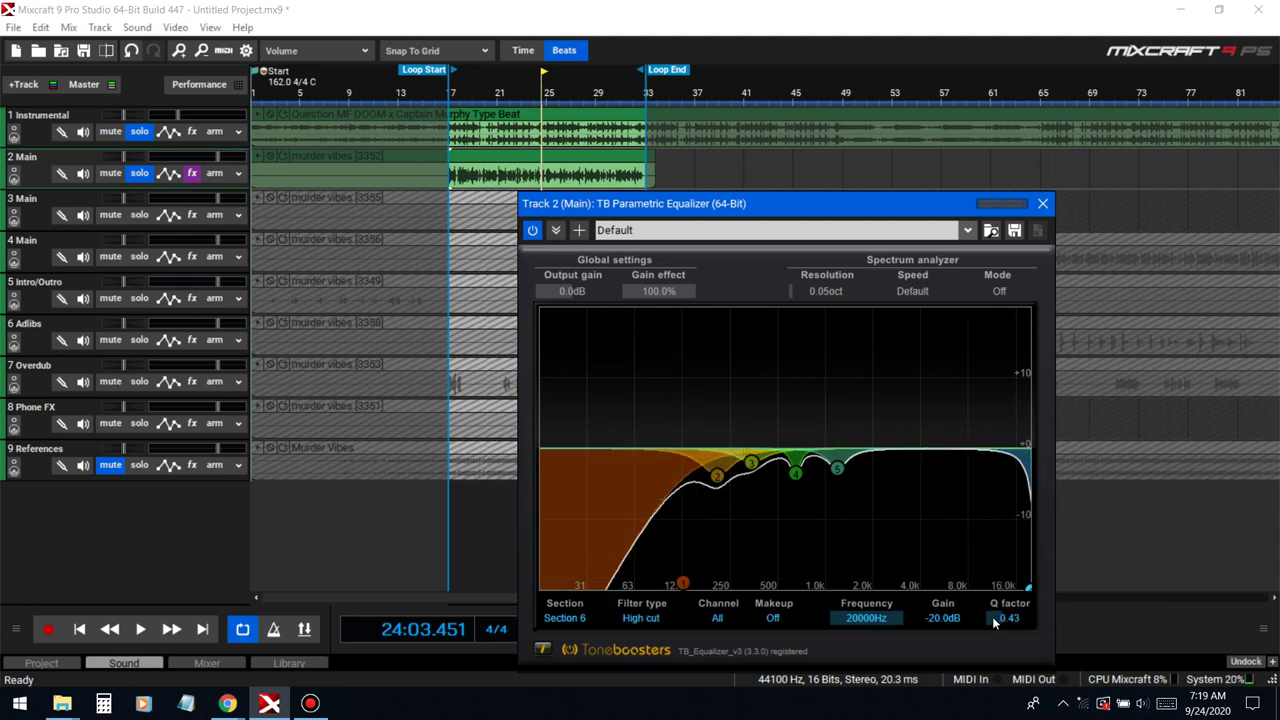
left_click_drag(992, 616, 990, 625)
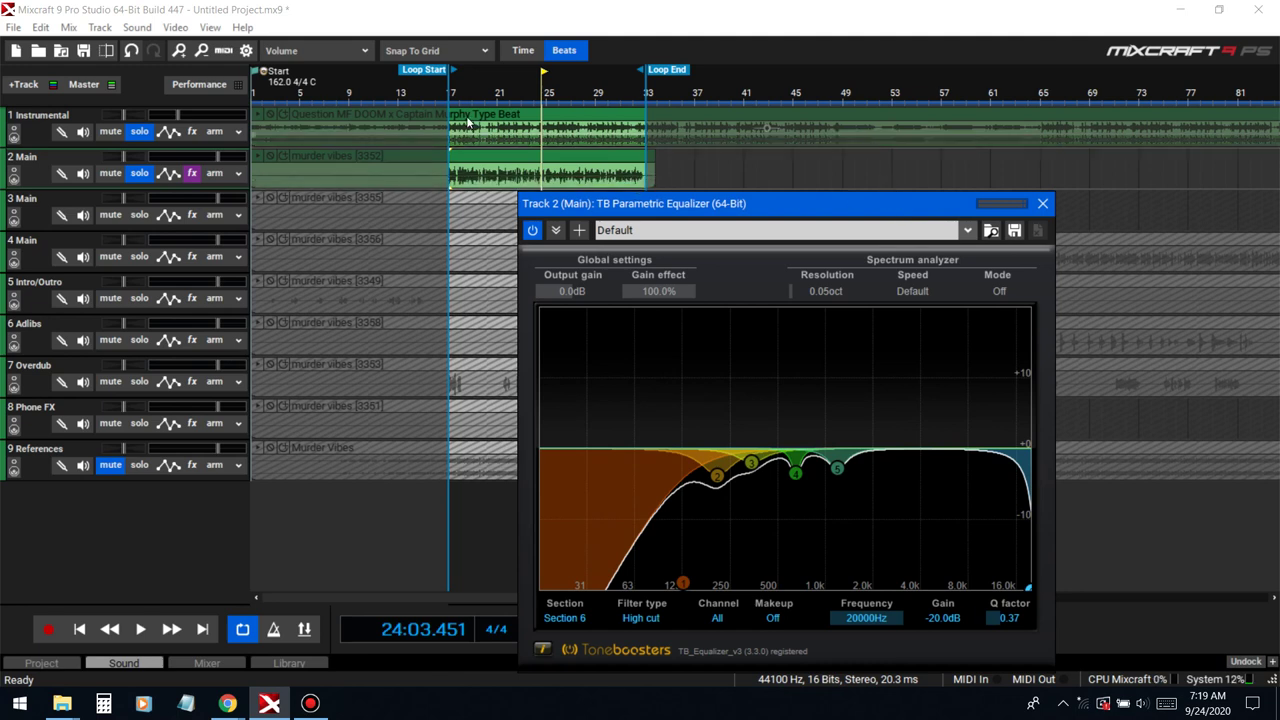
Step: Play the looped verse from its start and compare the vocal with the equalizer bypassed and active
left_click(447, 87)
key("space")
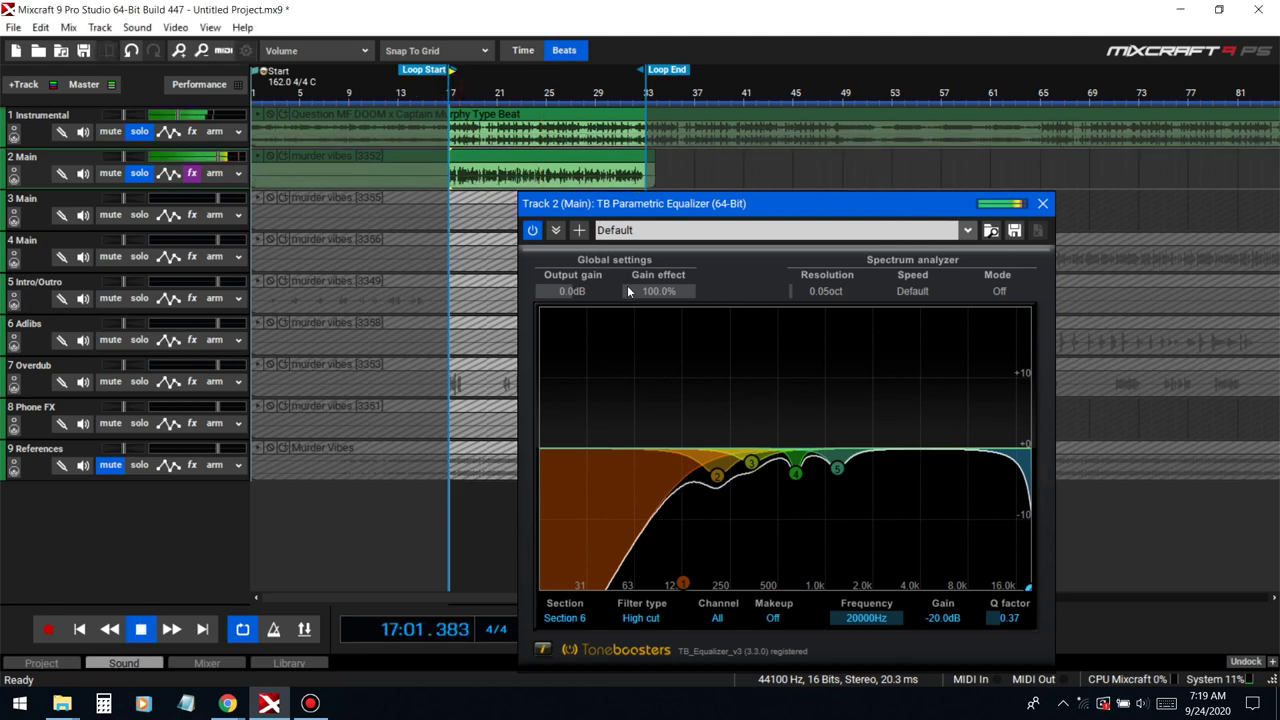
key("space")
key("space")
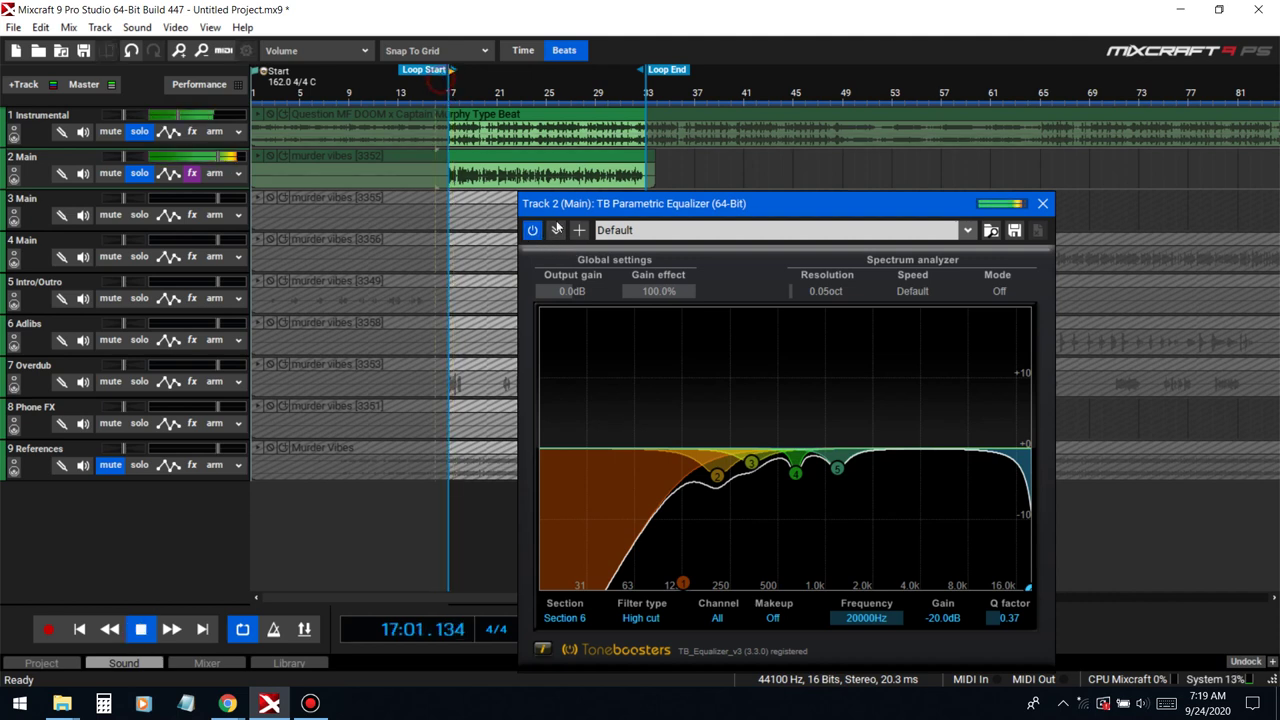
left_click(532, 230)
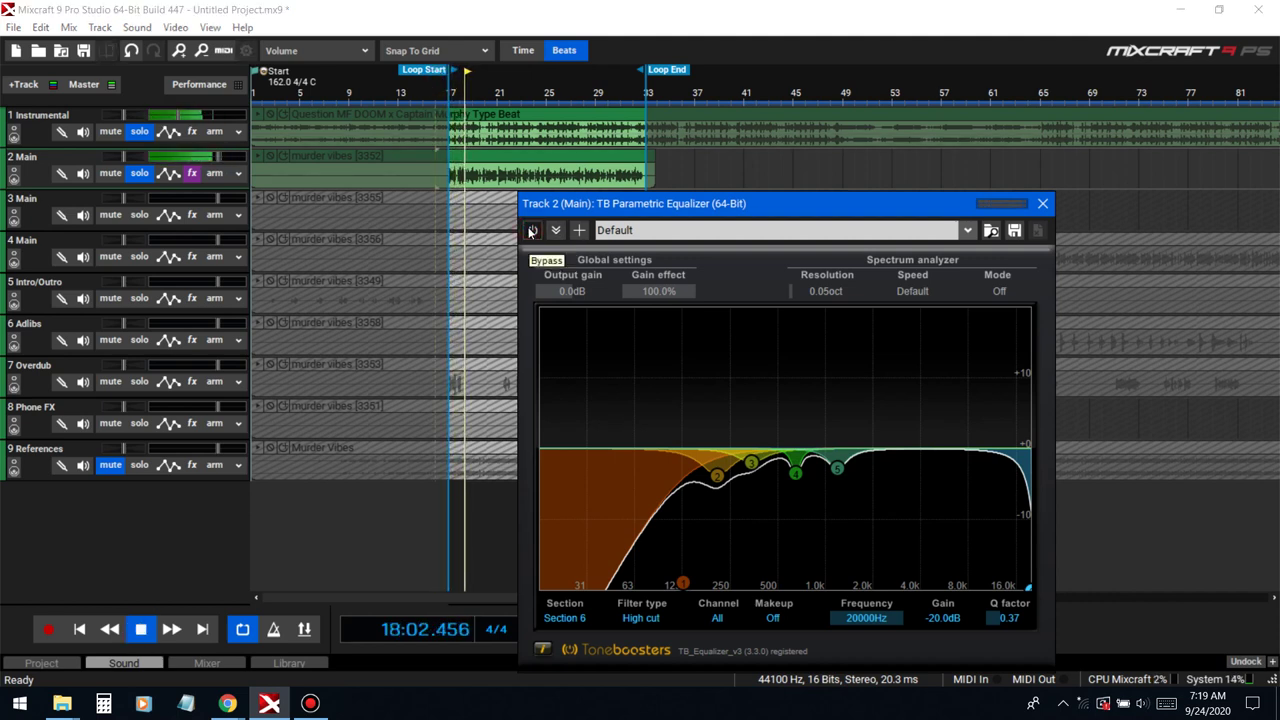
left_click(532, 230)
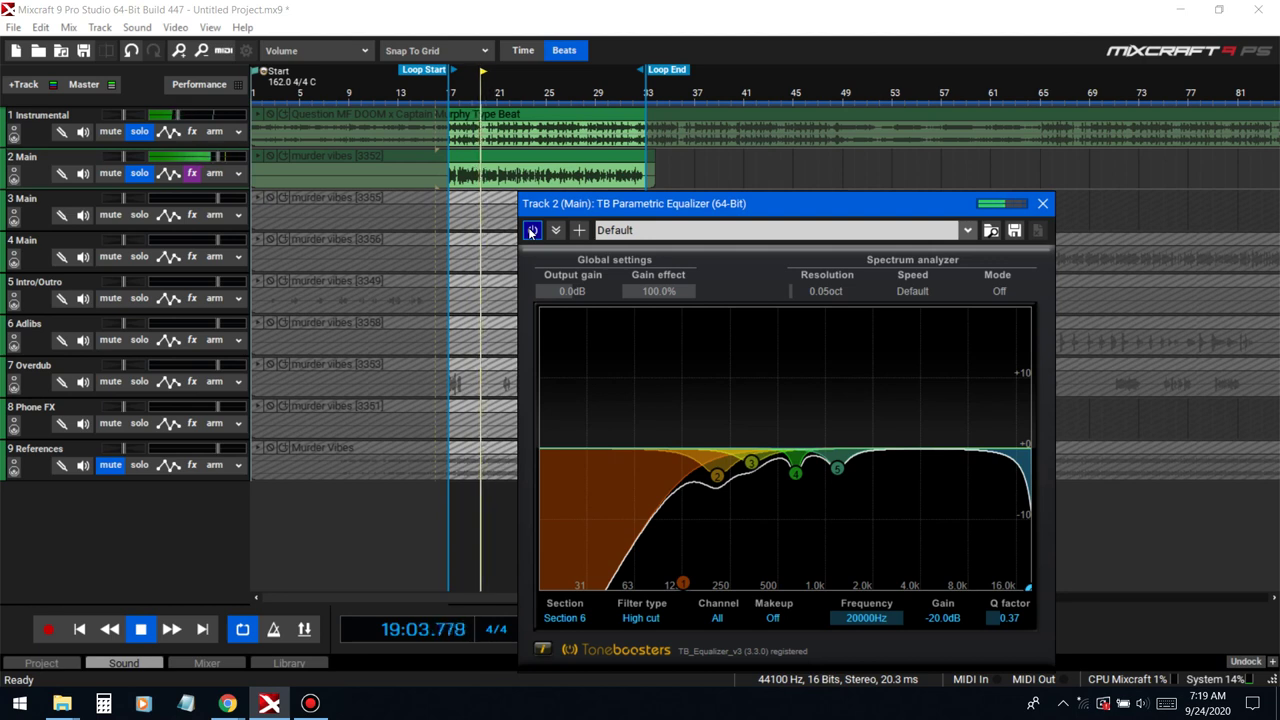
left_click(532, 230)
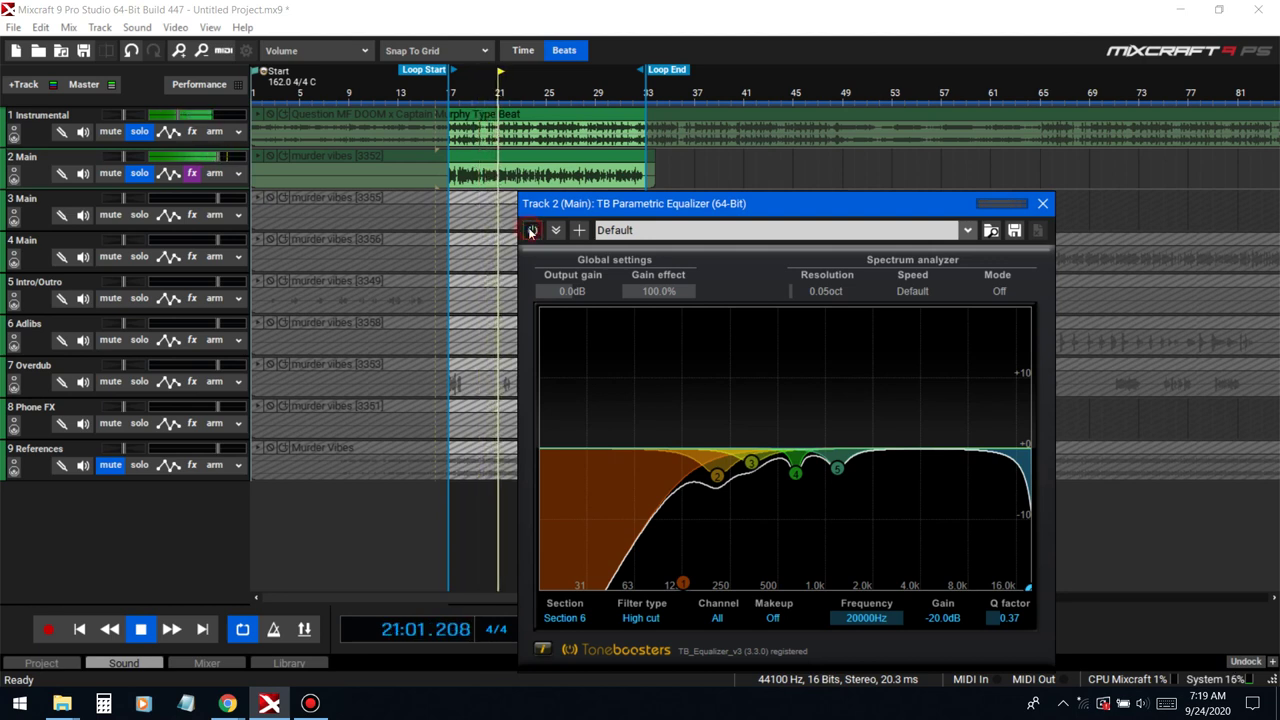
left_click(532, 230)
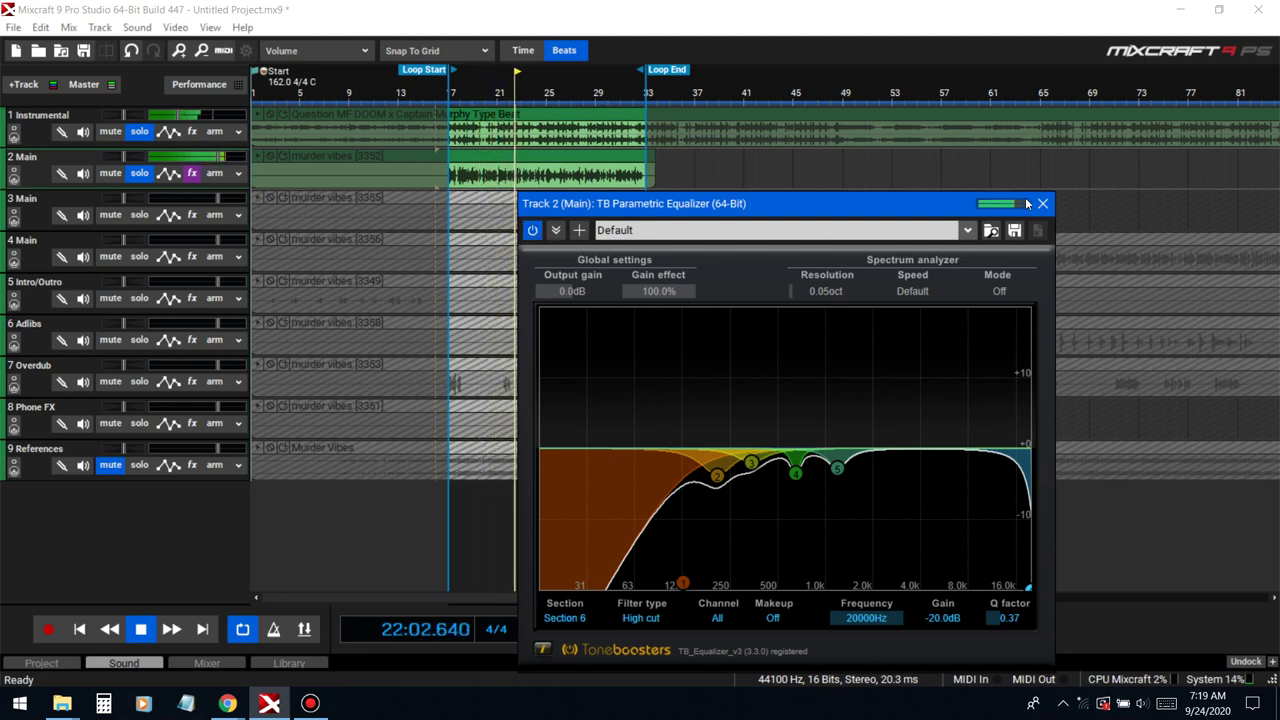
Step: Stop playback and add a second TB Parametric Equalizer to the end of Track 2's effect chain
left_click(1042, 203)
key("space")
left_click(193, 174)
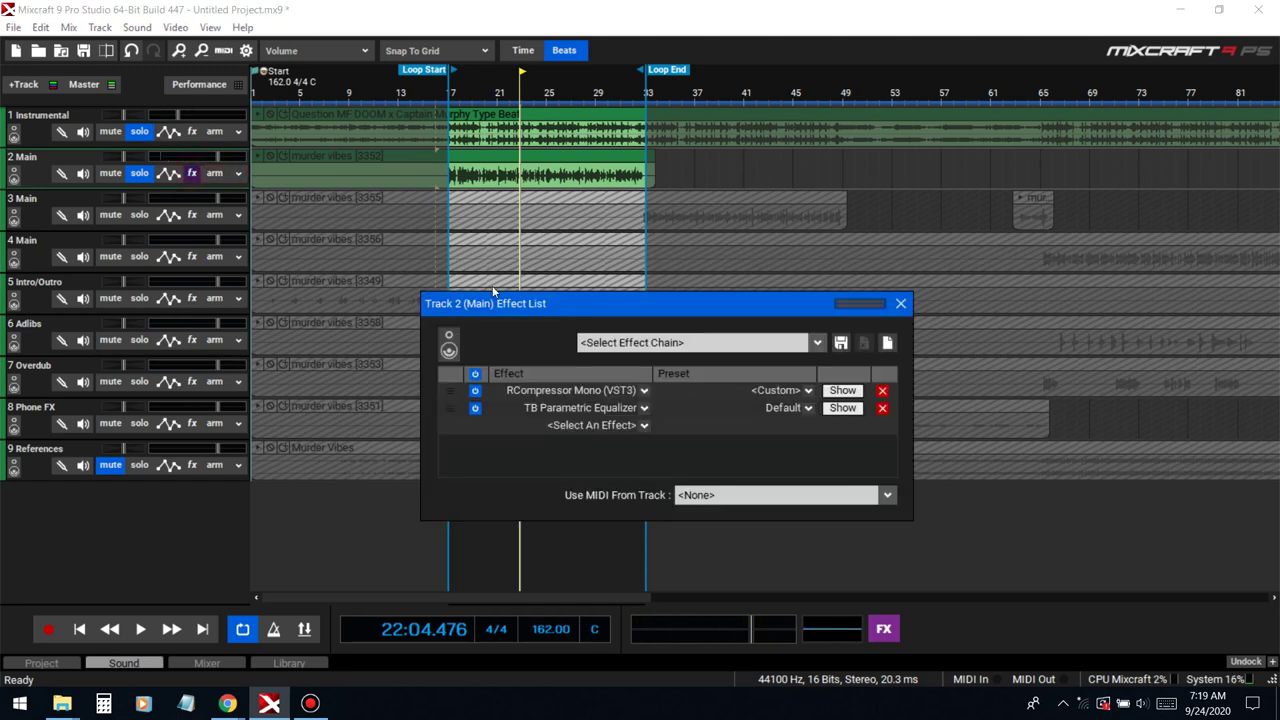
left_click(592, 425)
left_click(608, 461)
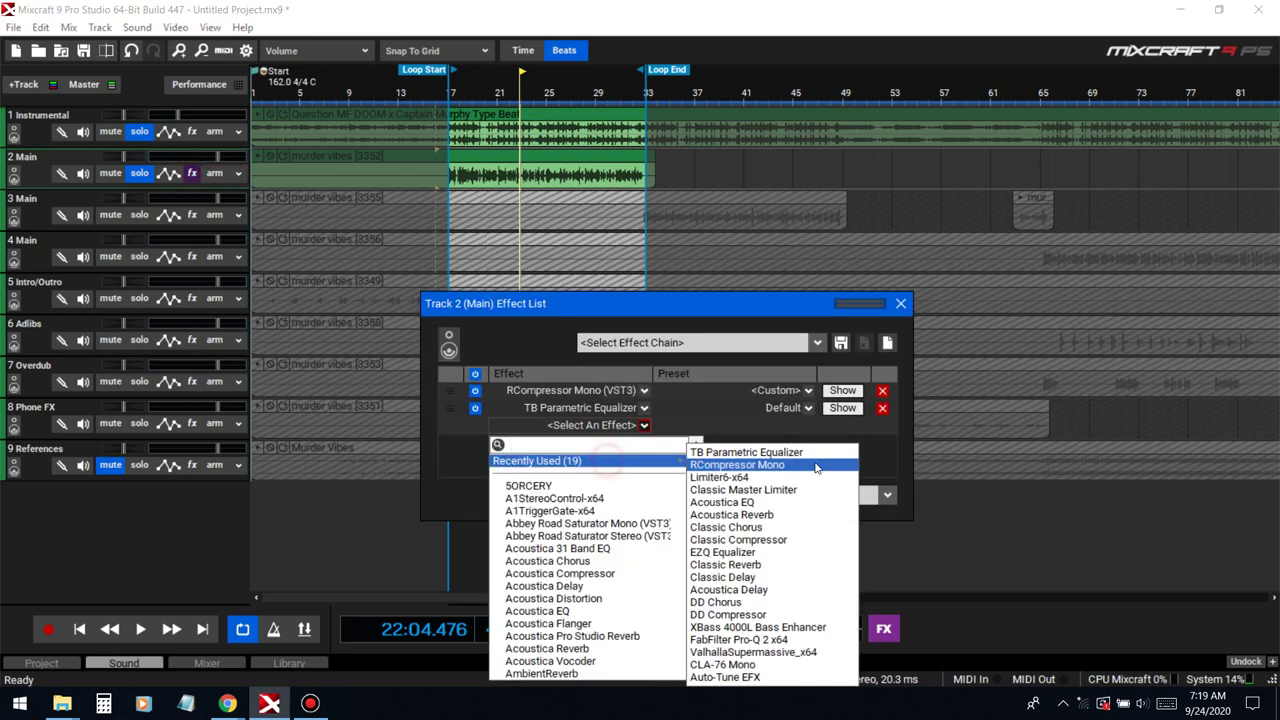
left_click(755, 447)
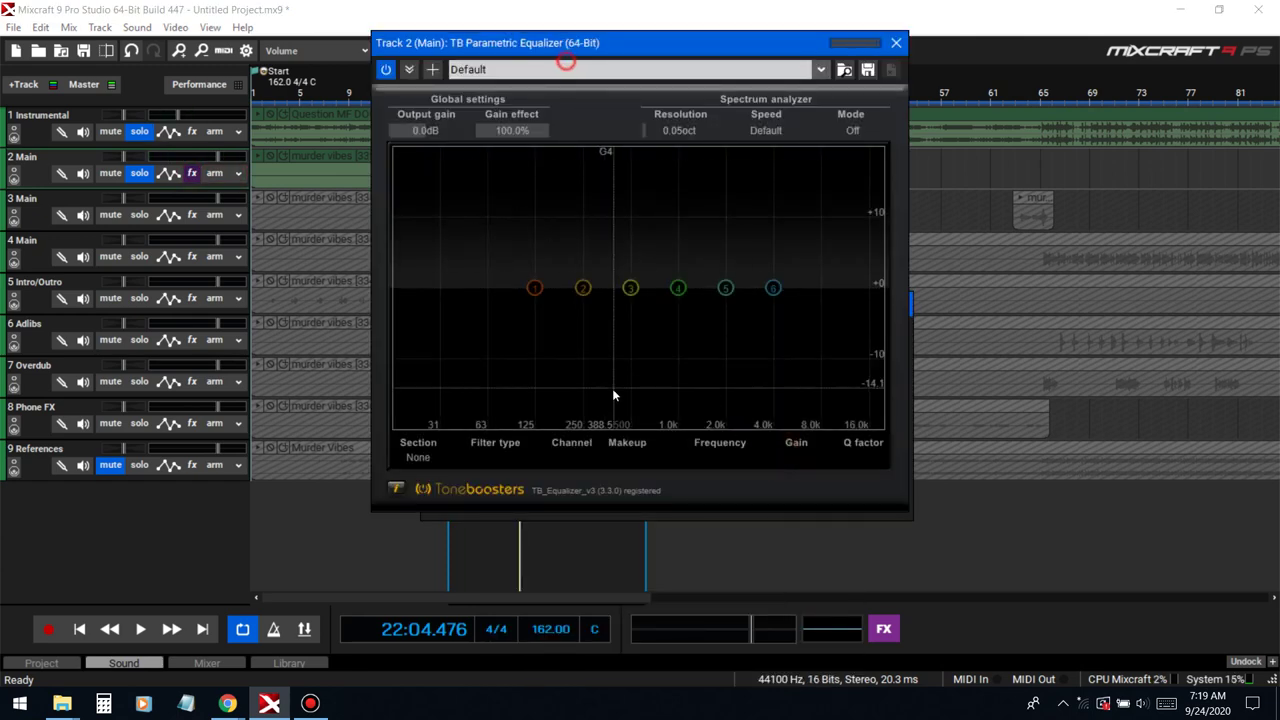
left_click_drag(585, 53, 690, 236)
left_click(898, 304)
Step: Play the loop and boost the new equalizer's band 5 by 3.6 dB at 3153 Hz with a Q factor of 2.22, lifting band 6 slightly
left_click(450, 86)
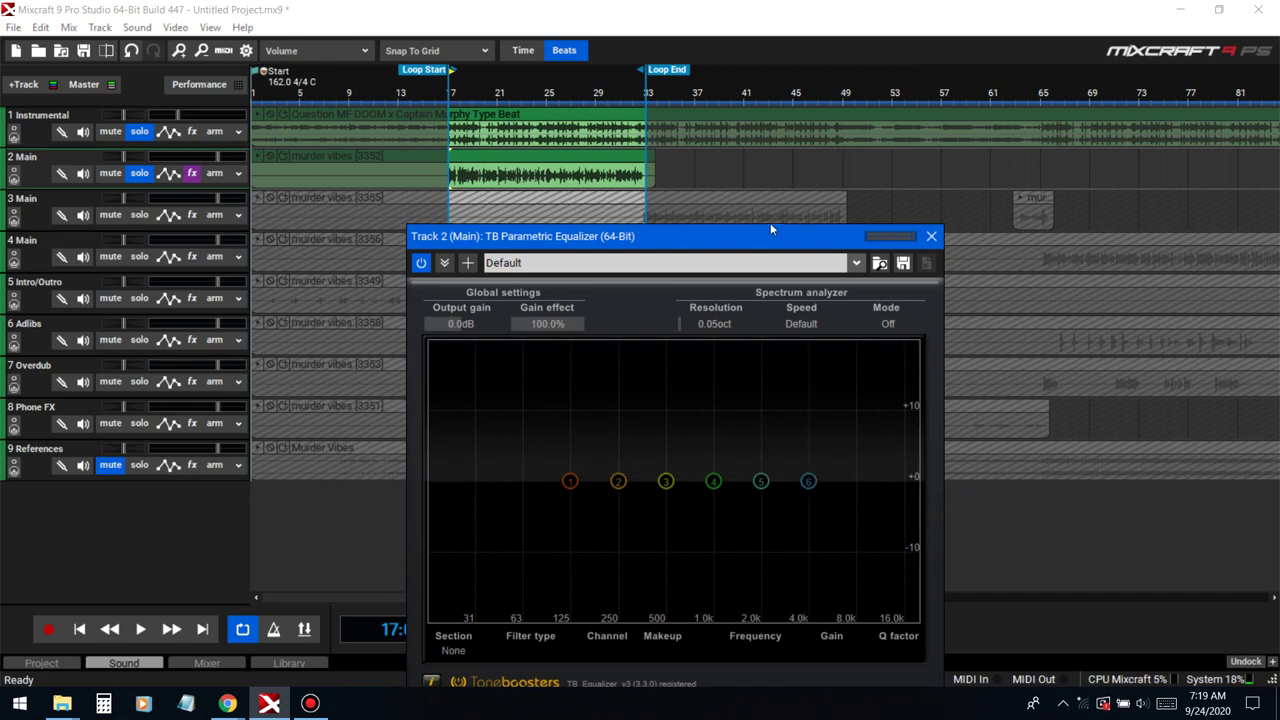
left_click_drag(770, 229, 777, 206)
key("space")
left_click_drag(816, 458, 729, 386)
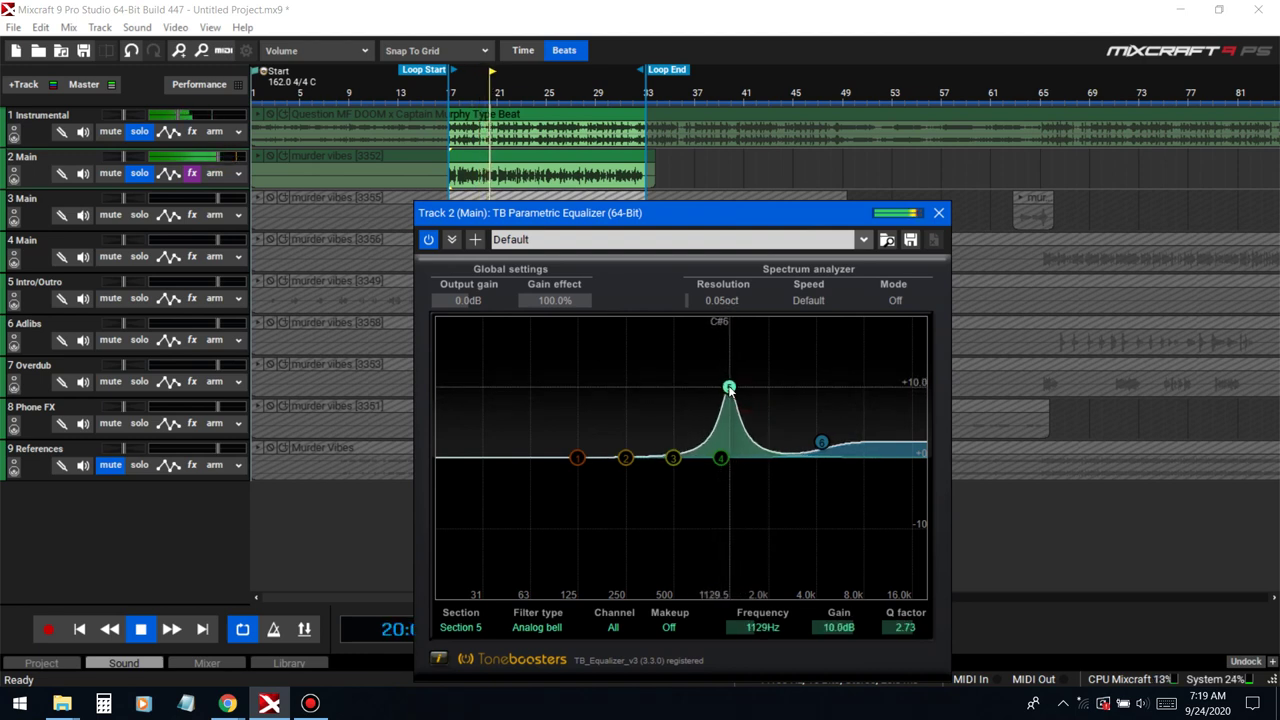
mouse_move(767, 629)
left_mouse_down()
mouse_move(756, 632)
mouse_move(805, 646)
left_mouse_up()
left_click_drag(836, 628, 830, 641)
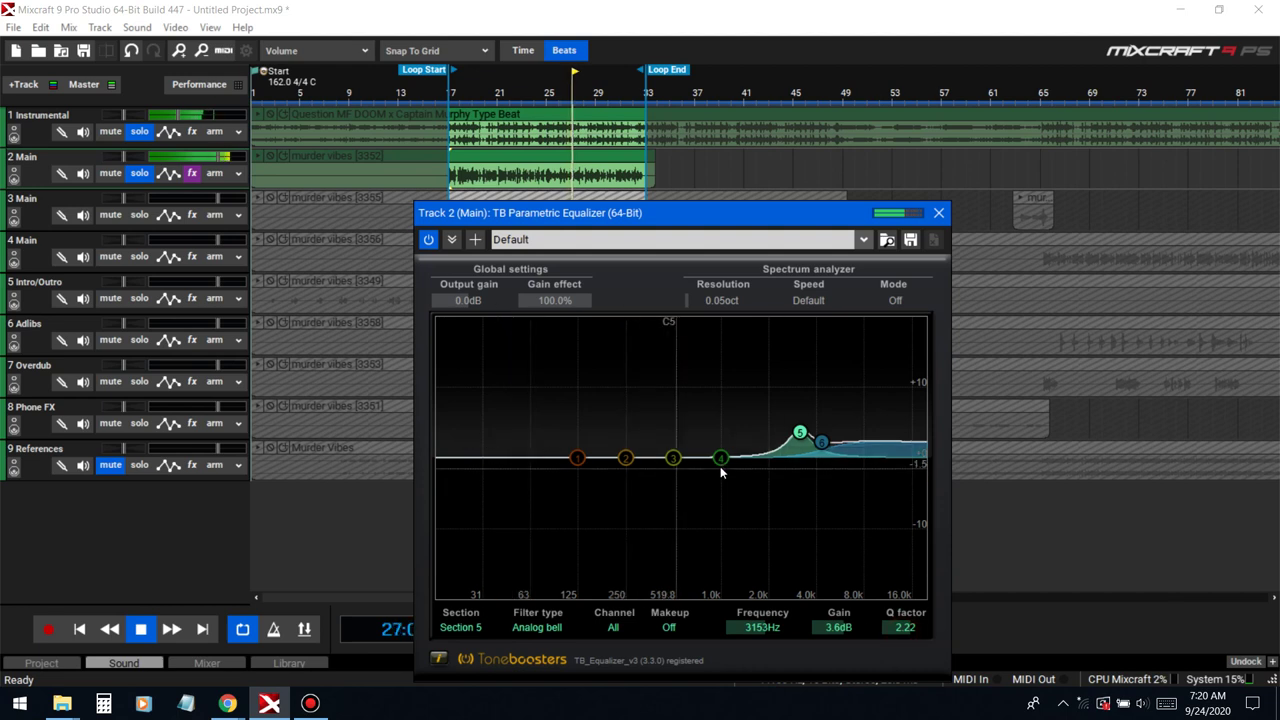
Step: Sweep band 4 with a strong boost and set it to 1.1 dB at 730 Hz with a Q factor of 1.66
left_click_drag(720, 462, 686, 392)
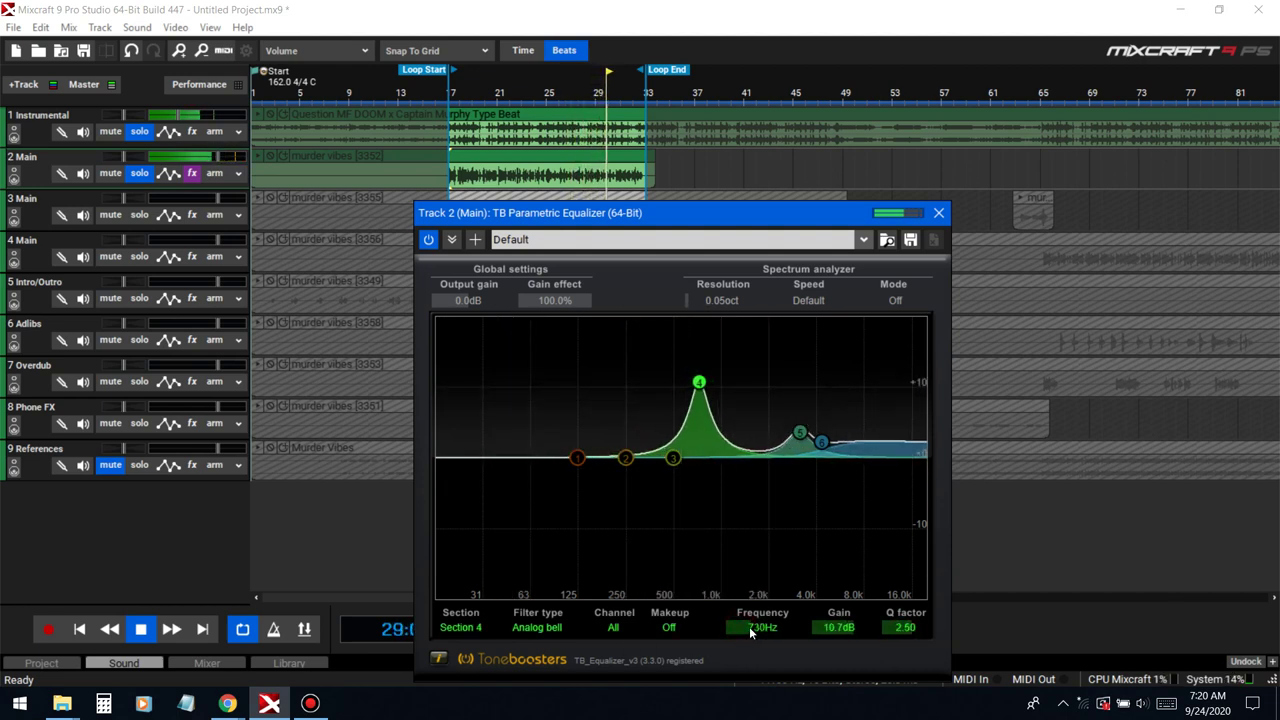
left_click_drag(749, 626, 780, 628)
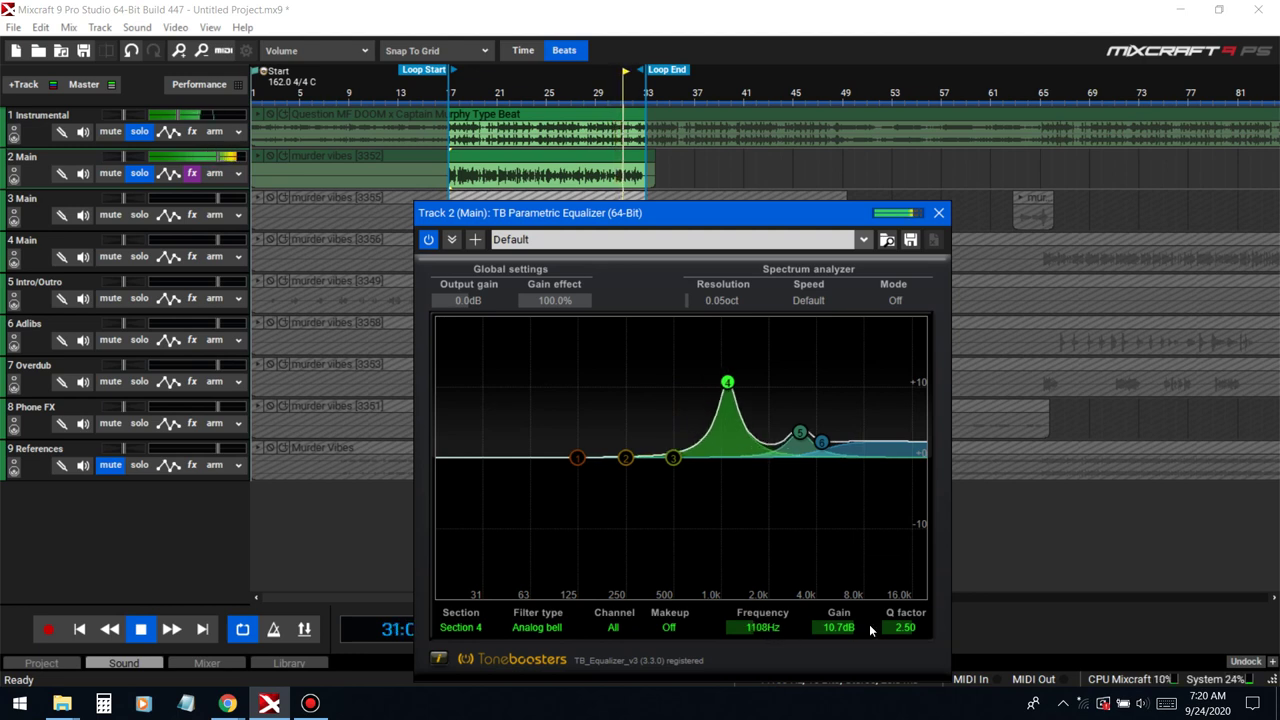
mouse_move(869, 624)
left_mouse_down()
mouse_move(751, 633)
mouse_move(828, 637)
mouse_move(811, 652)
left_mouse_up()
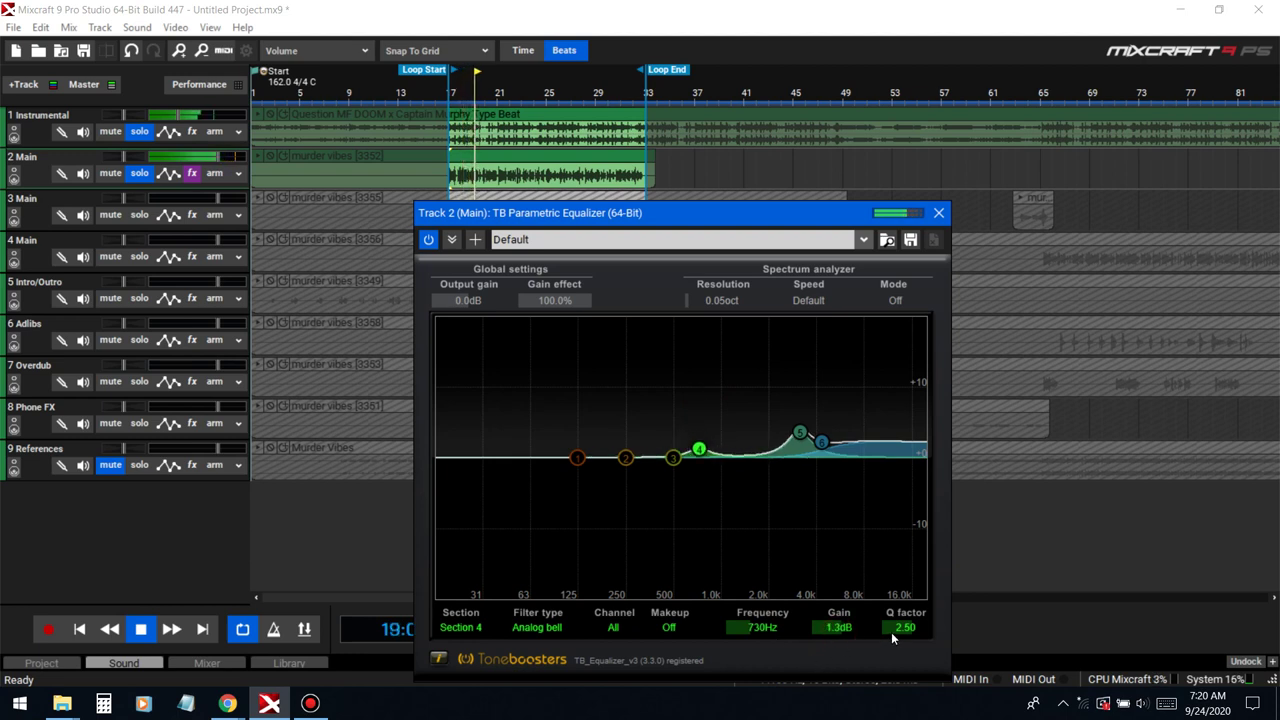
left_click_drag(893, 637, 843, 635)
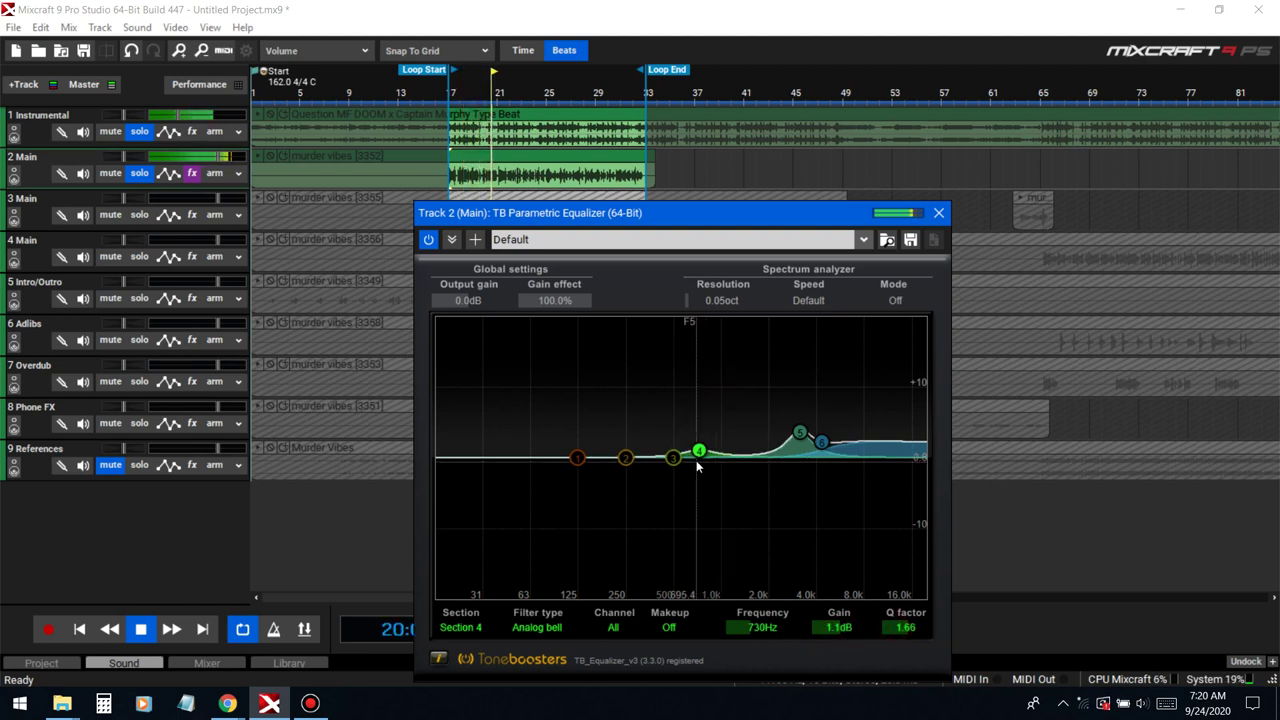
Step: Sweep band 3 with a boost and cut it by 1.4 dB at 415 Hz with a Q factor of 2.30
left_click_drag(673, 458, 656, 393)
scroll(653, 412, "up", 5)
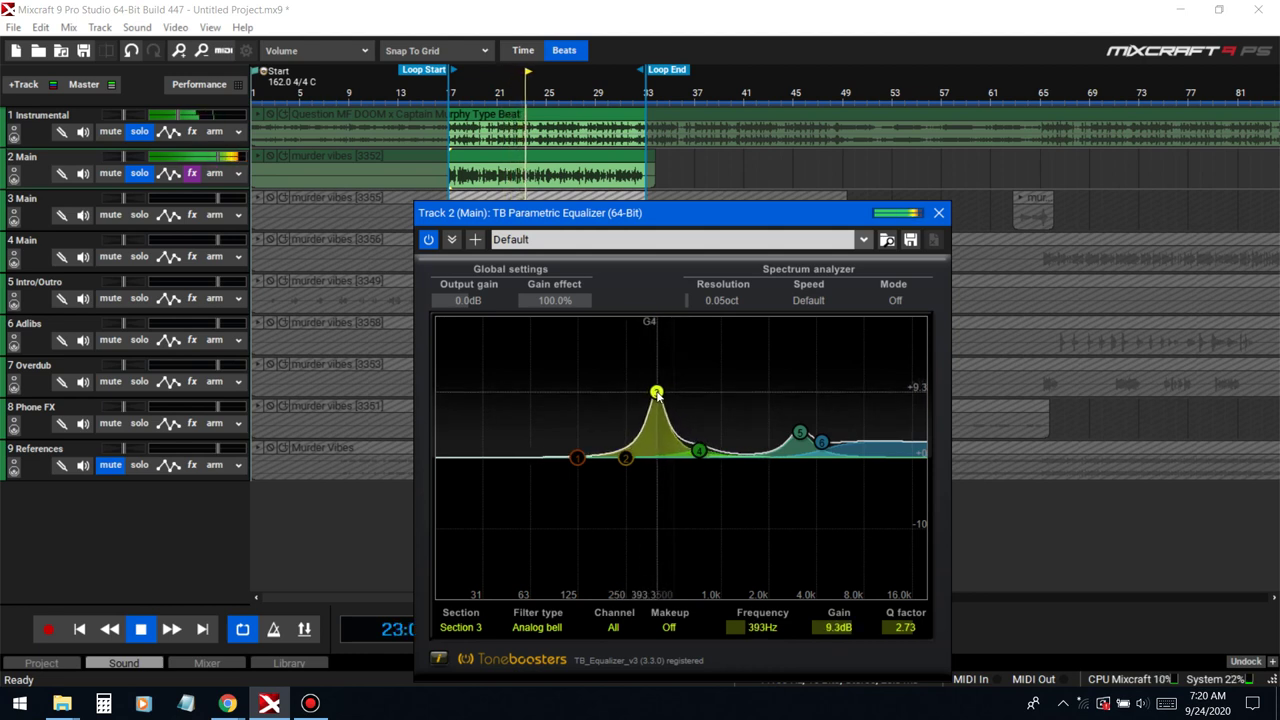
mouse_move(766, 628)
left_mouse_down()
mouse_move(749, 629)
mouse_move(767, 629)
left_mouse_up()
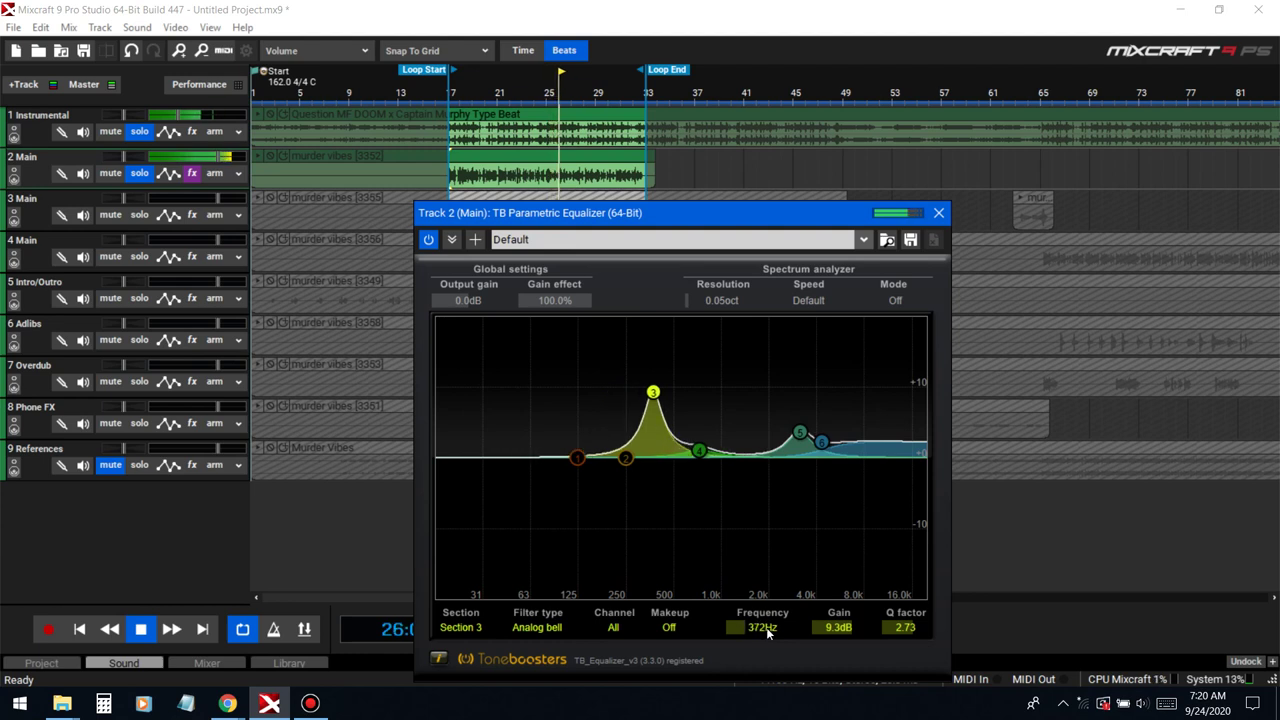
scroll(768, 630, "up", 5)
scroll(774, 628, "down", 2)
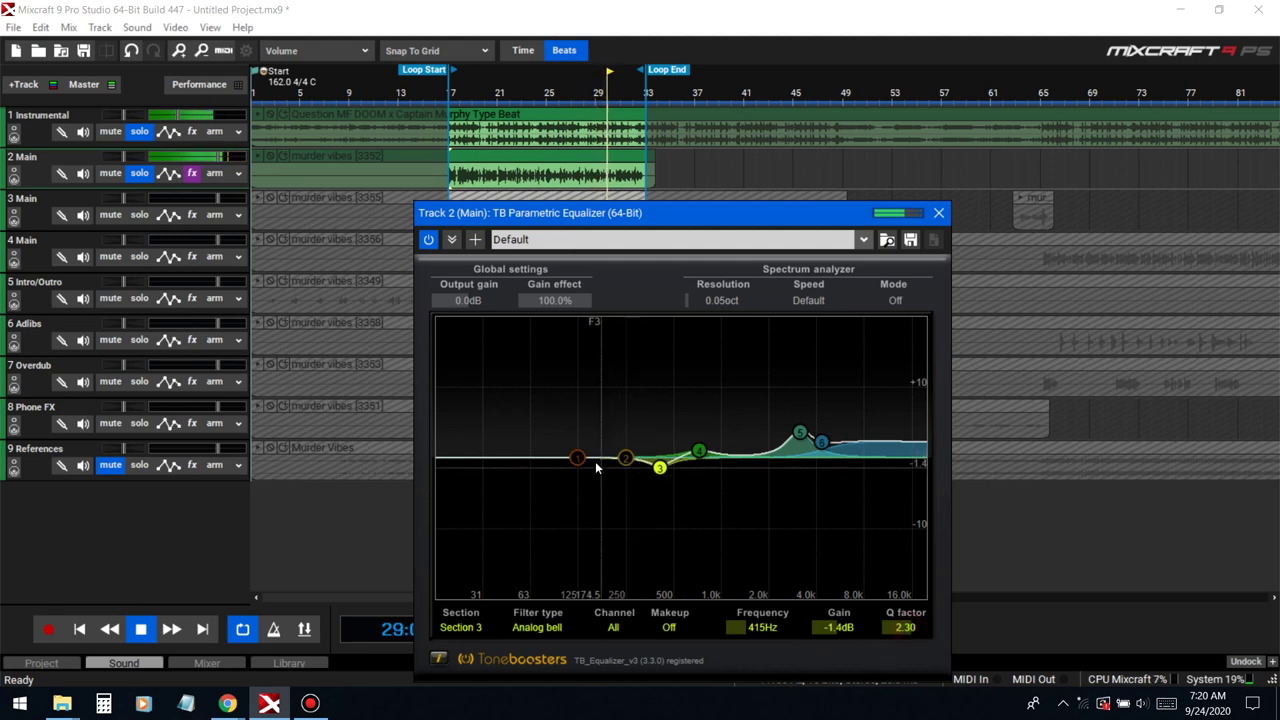
Step: Make band 1 a low cut at 76 Hz with a Q factor of 0.68
left_click_drag(577, 458, 526, 598)
left_click(539, 628)
left_click(557, 366)
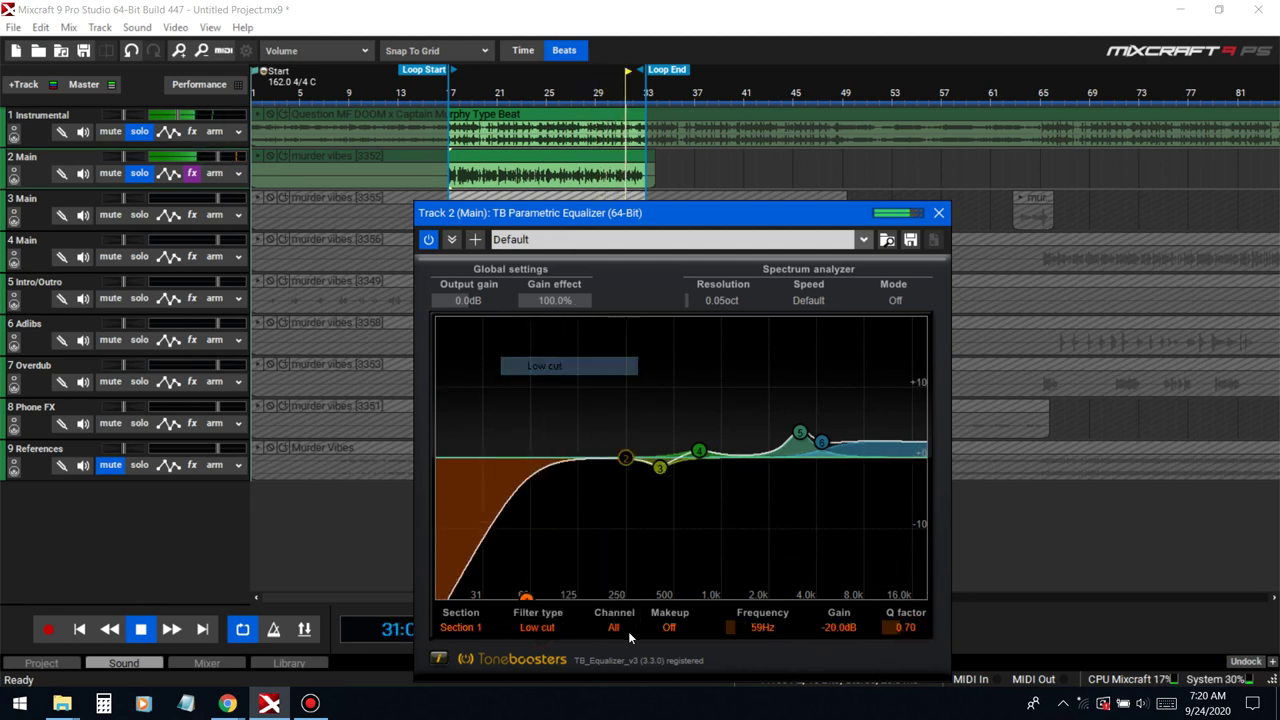
scroll(764, 630, "up", 3)
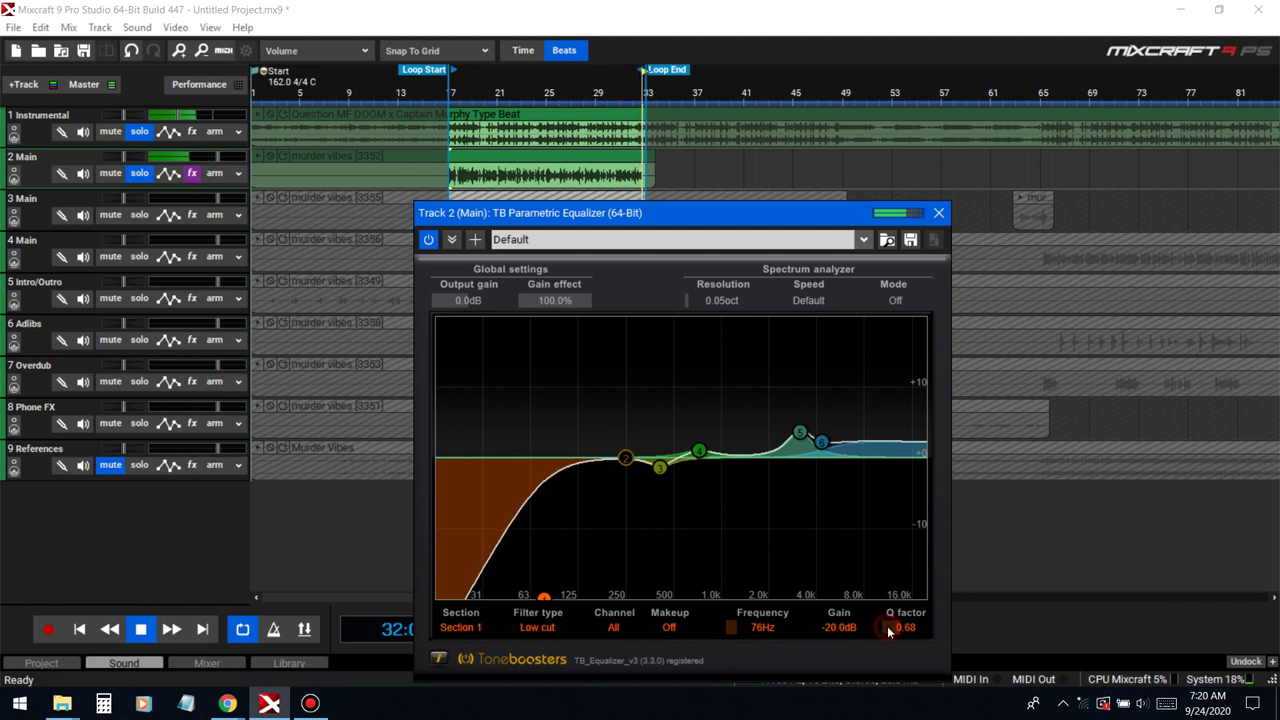
Step: Sweep band 2 through the lows and set it to a 2.3 dB boost at 101 Hz with a Q factor of 1.31
left_click_drag(625, 458, 598, 391)
scroll(587, 386, "up", 5)
scroll(556, 445, "up", 2)
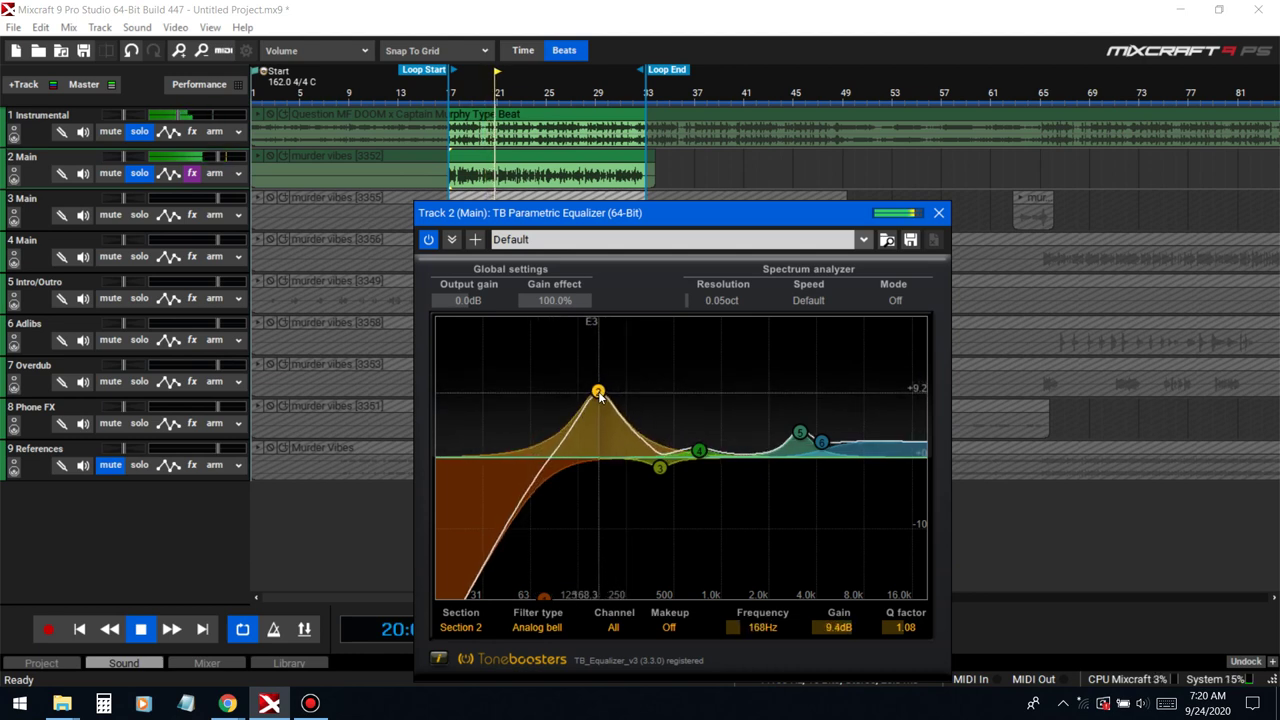
mouse_move(824, 638)
left_mouse_down()
mouse_move(798, 676)
mouse_move(829, 658)
left_mouse_up()
left_click_drag(744, 625, 744, 636)
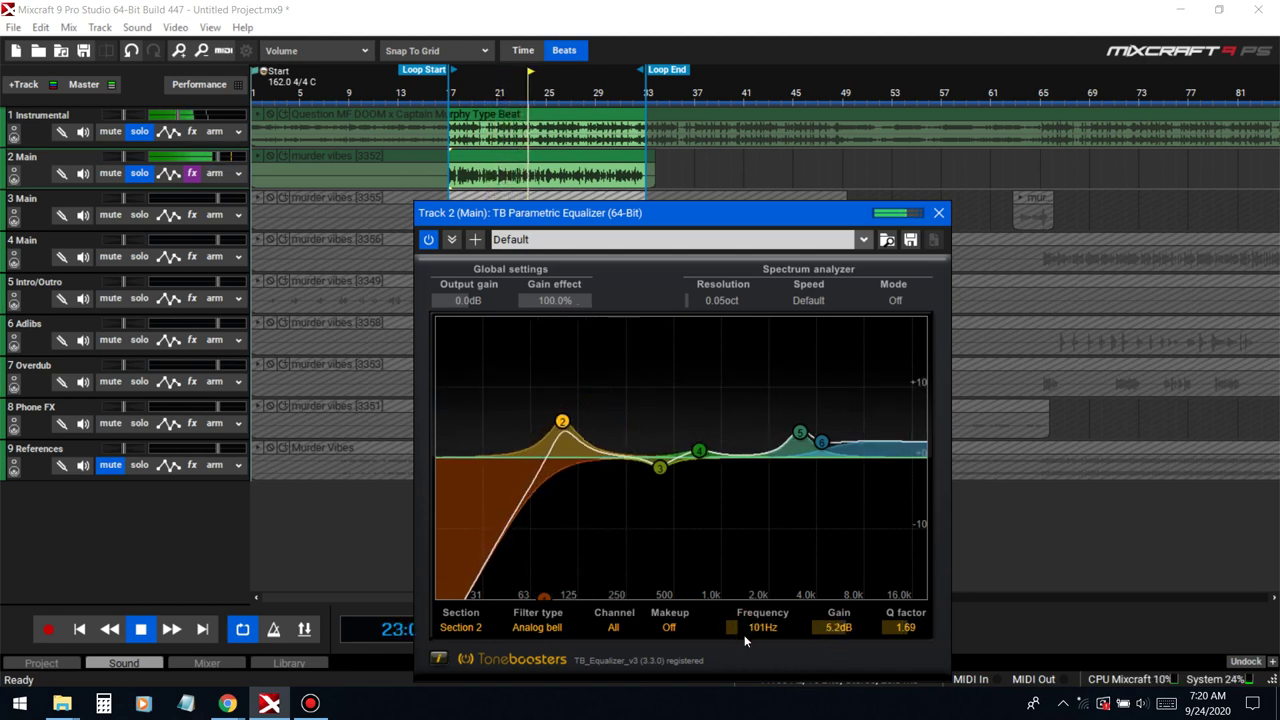
left_click_drag(841, 630, 829, 634)
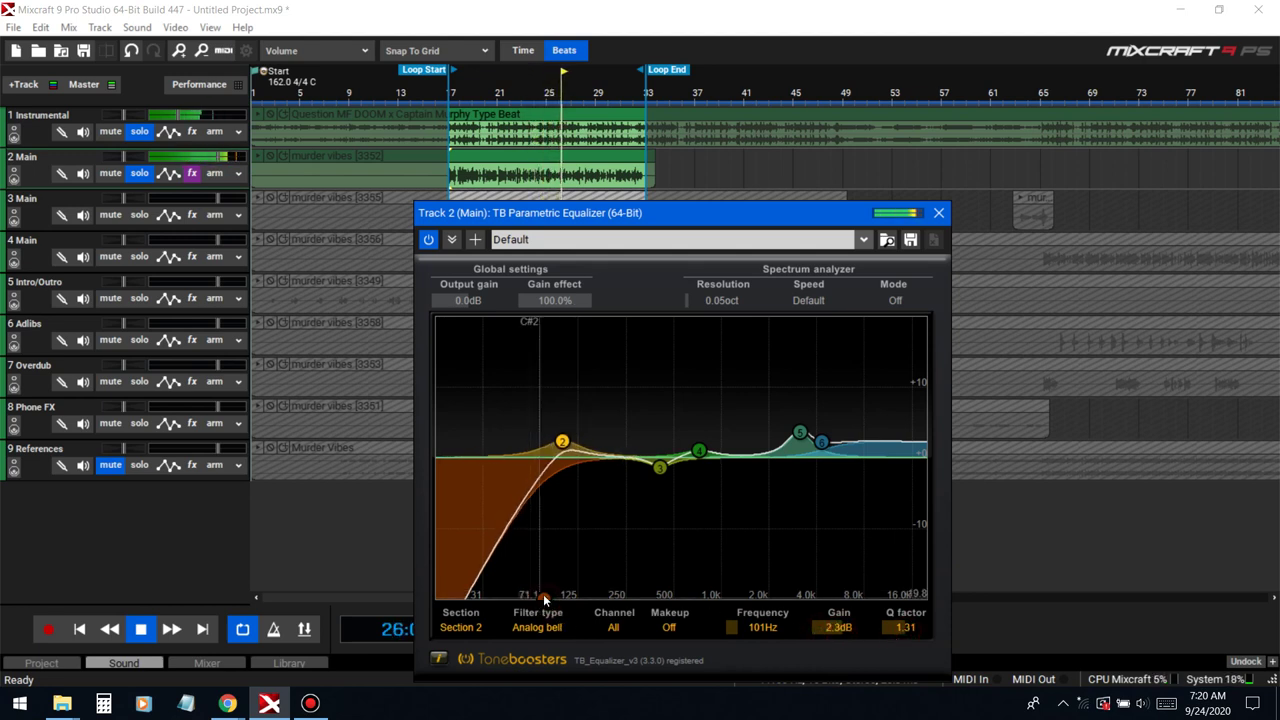
Step: Retune the low bands: band 1 to 65 Hz with Q 0.60, band 2 slightly higher in frequency, and band 3 to -1.8 dB at 301 Hz
left_click_drag(544, 598, 530, 597)
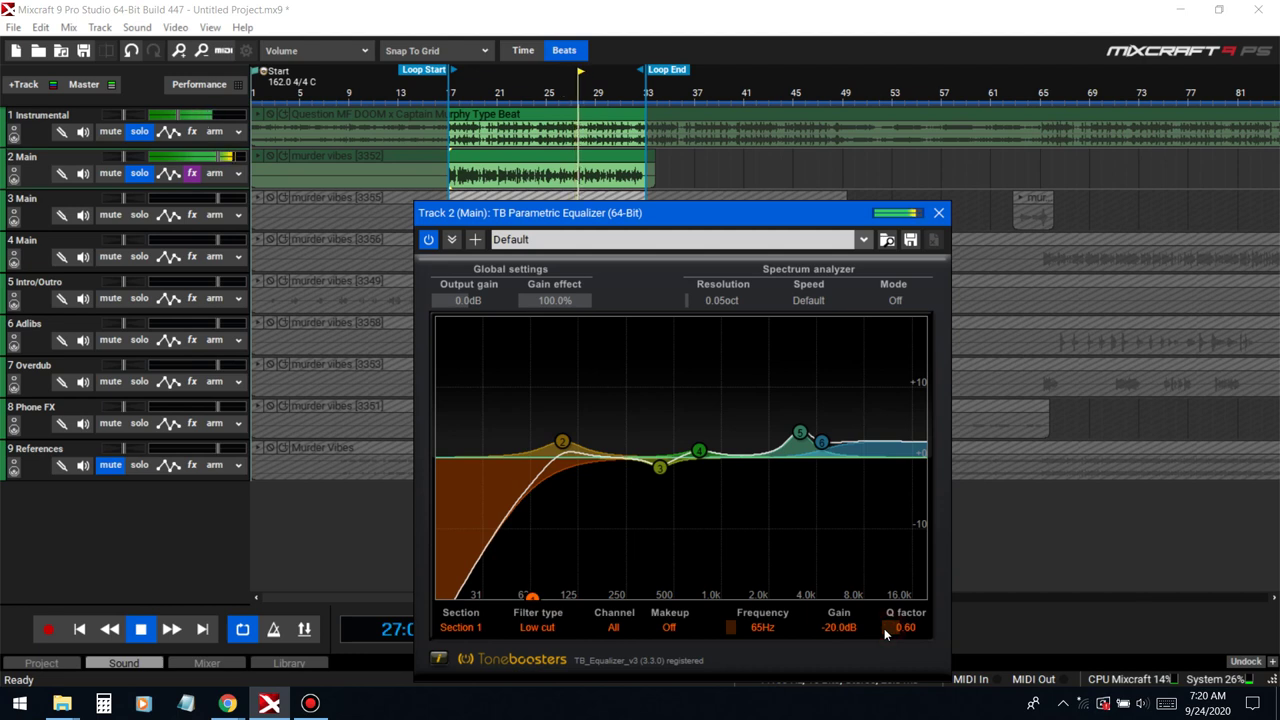
mouse_move(566, 443)
left_mouse_down()
mouse_move(590, 416)
mouse_move(578, 445)
left_mouse_up()
mouse_move(658, 468)
left_mouse_down()
mouse_move(640, 405)
mouse_move(640, 475)
left_mouse_up()
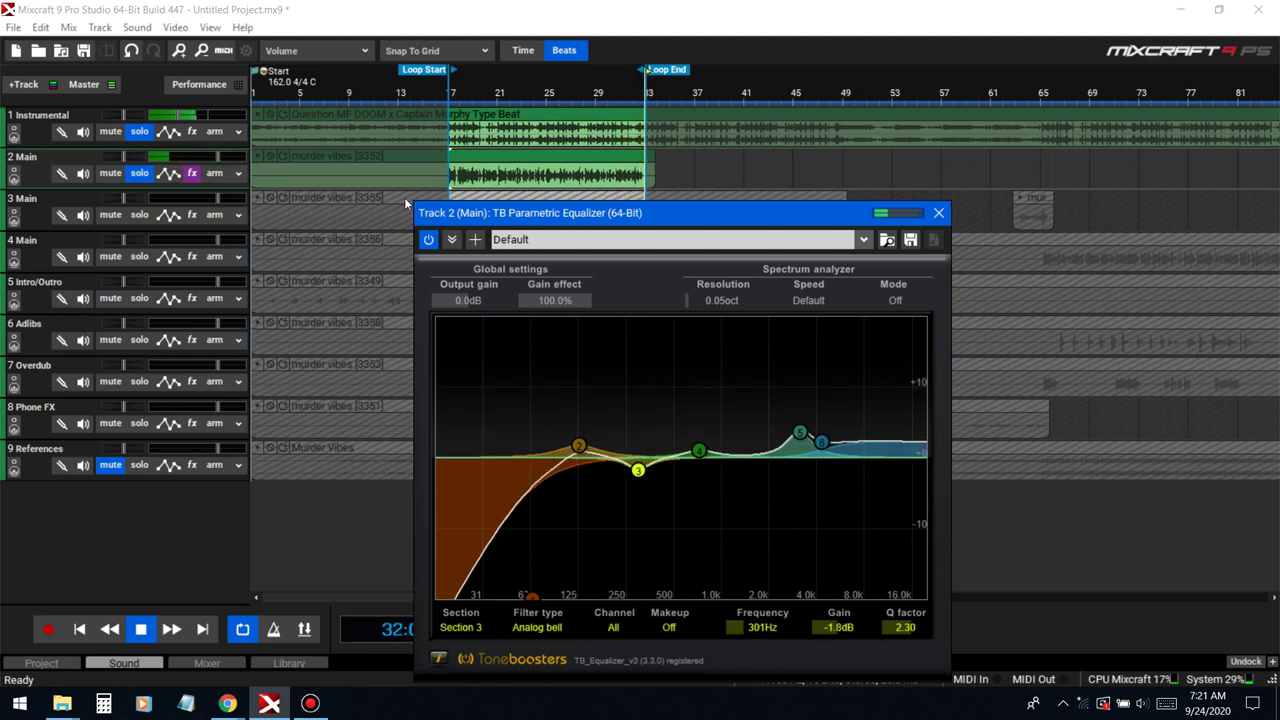
Step: Compare the looped vocal with the second equalizer bypassed and active
left_click(429, 240)
left_click(429, 240)
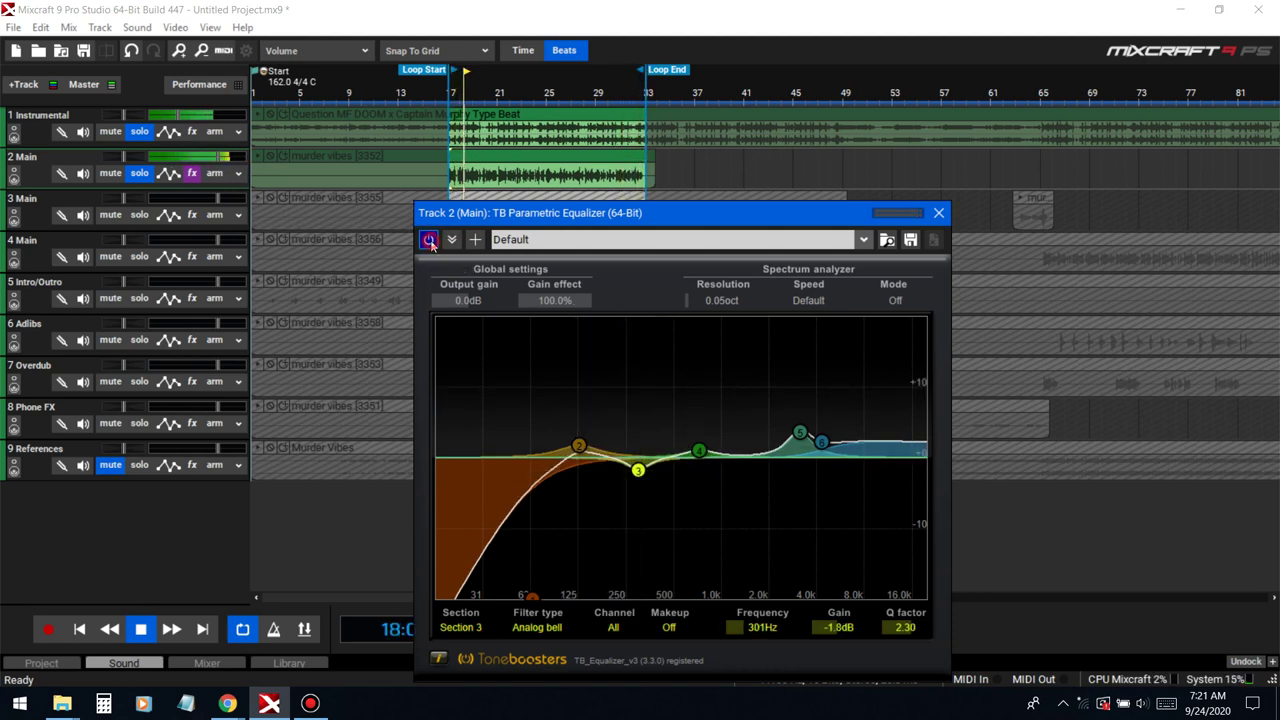
left_click(429, 240)
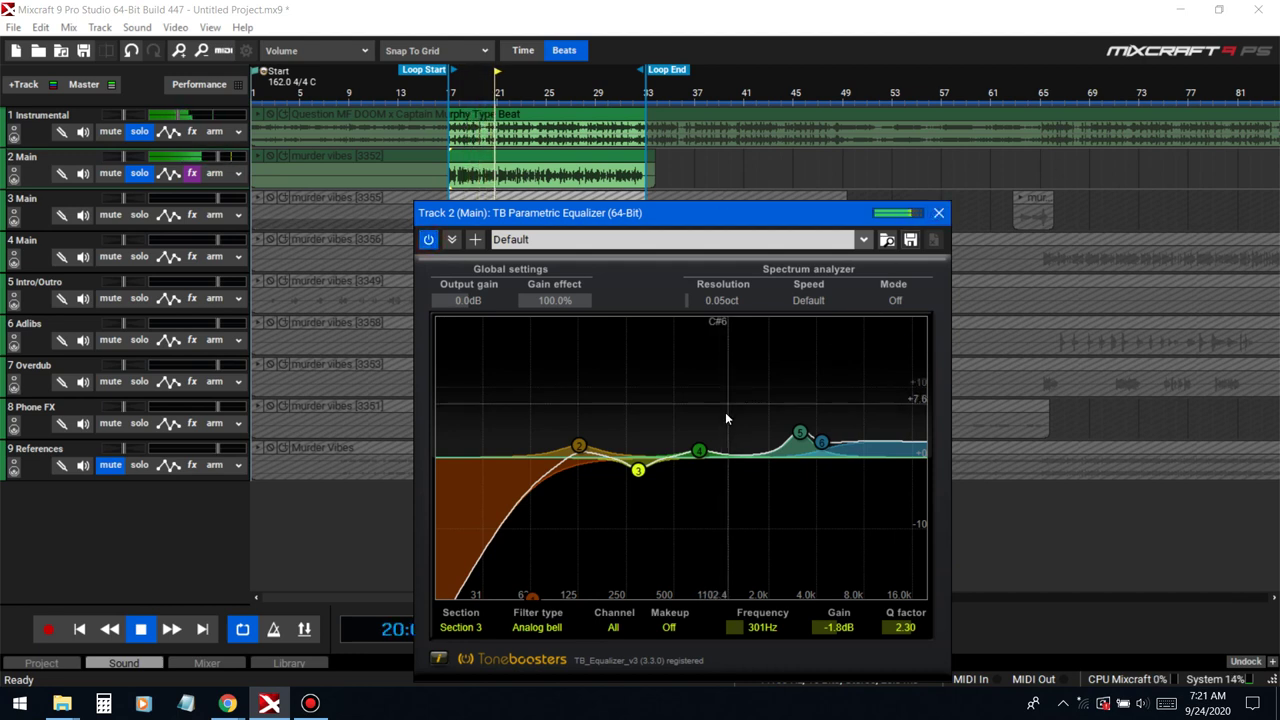
Step: Sweep band 4 with a boost, cut it by 2.0 dB at 520 Hz with a Q factor of 2.25, and bypass the equalizer for comparison
left_click_drag(698, 452, 676, 398)
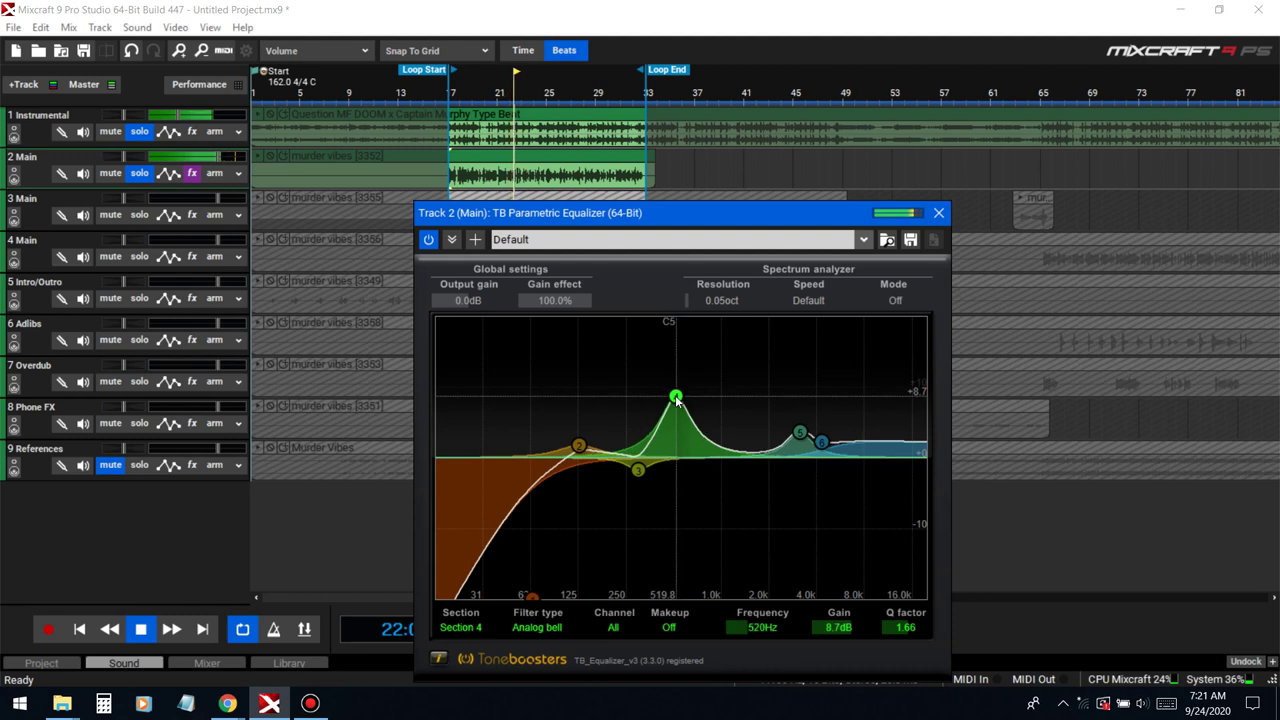
scroll(676, 398, "up", 3)
left_click_drag(827, 630, 791, 683)
left_click(429, 243)
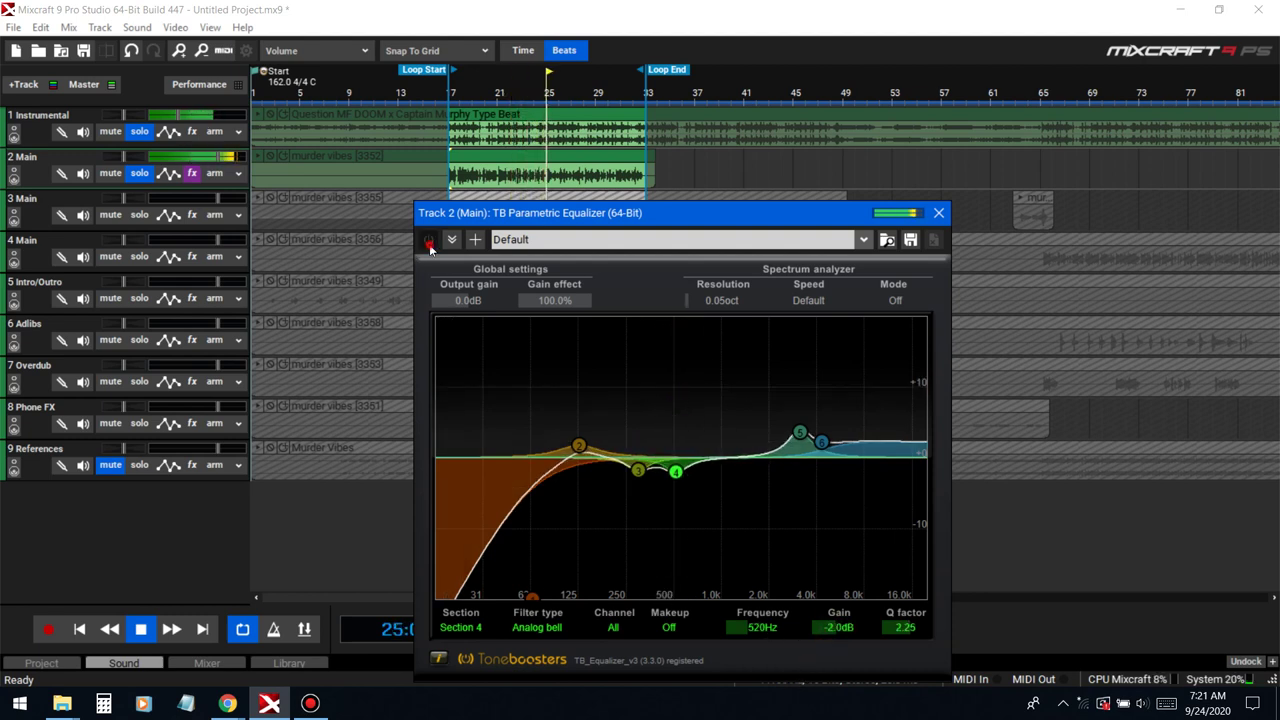
Step: Reopen the second TB Parametric Equalizer on Track 2 and compare the vocal with it bypassed and active from bar 17
left_click(938, 212)
left_click(192, 173)
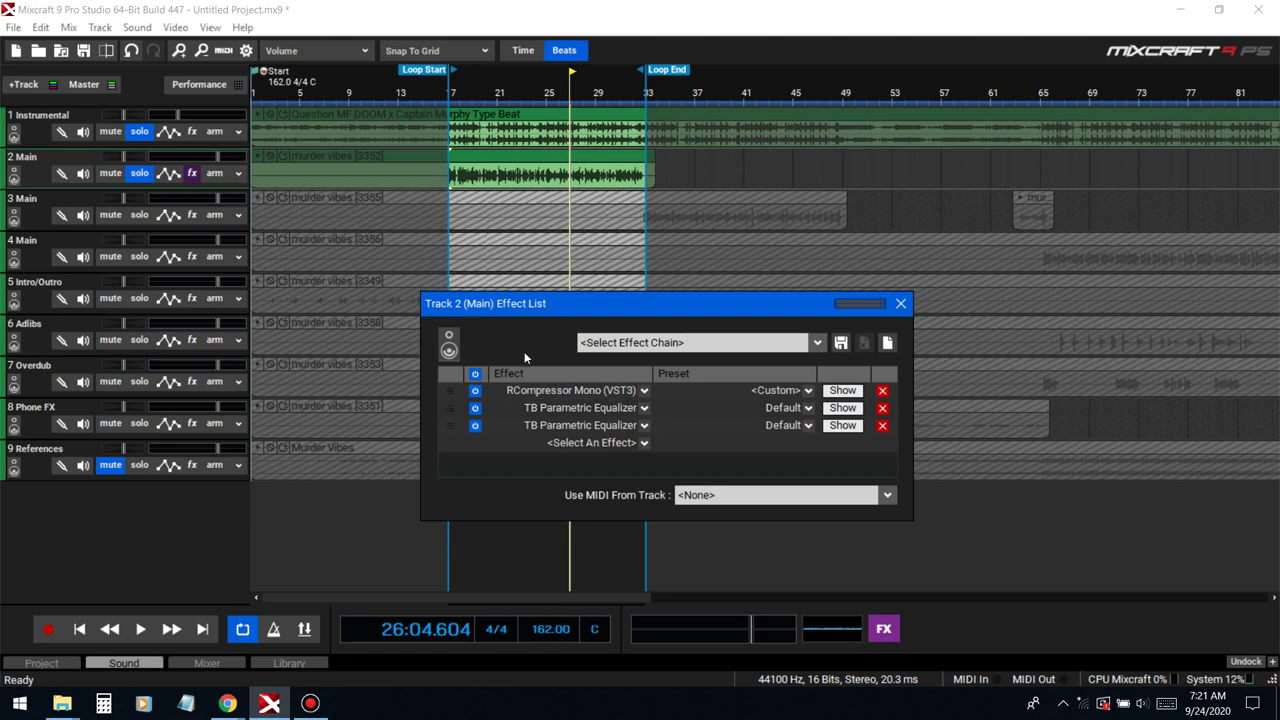
left_click(842, 425)
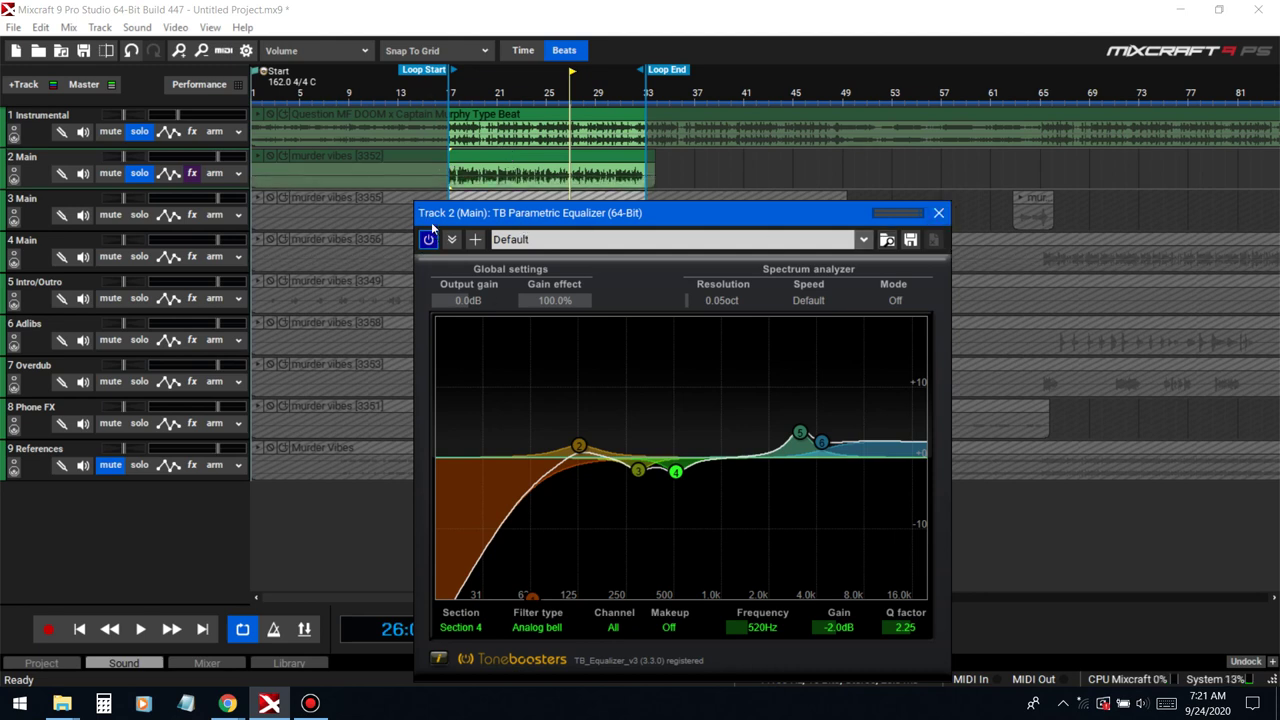
left_click(435, 90)
key("space")
left_click(429, 240)
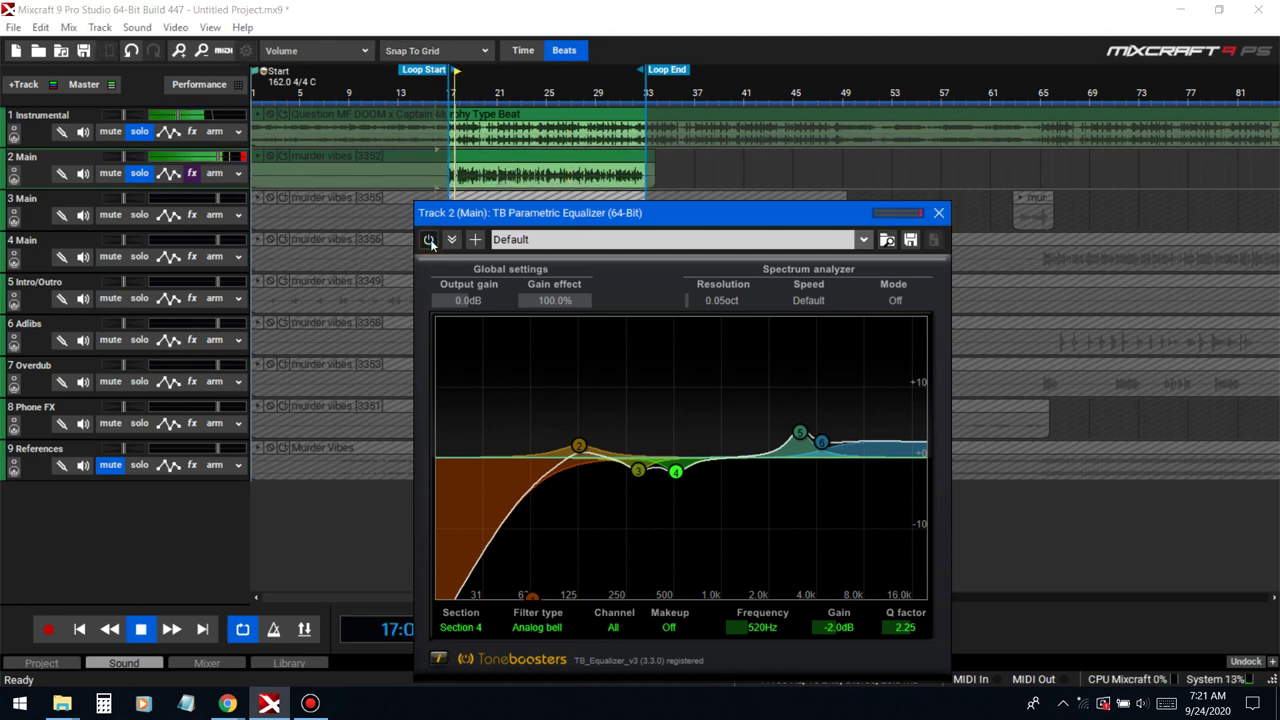
left_click(429, 240)
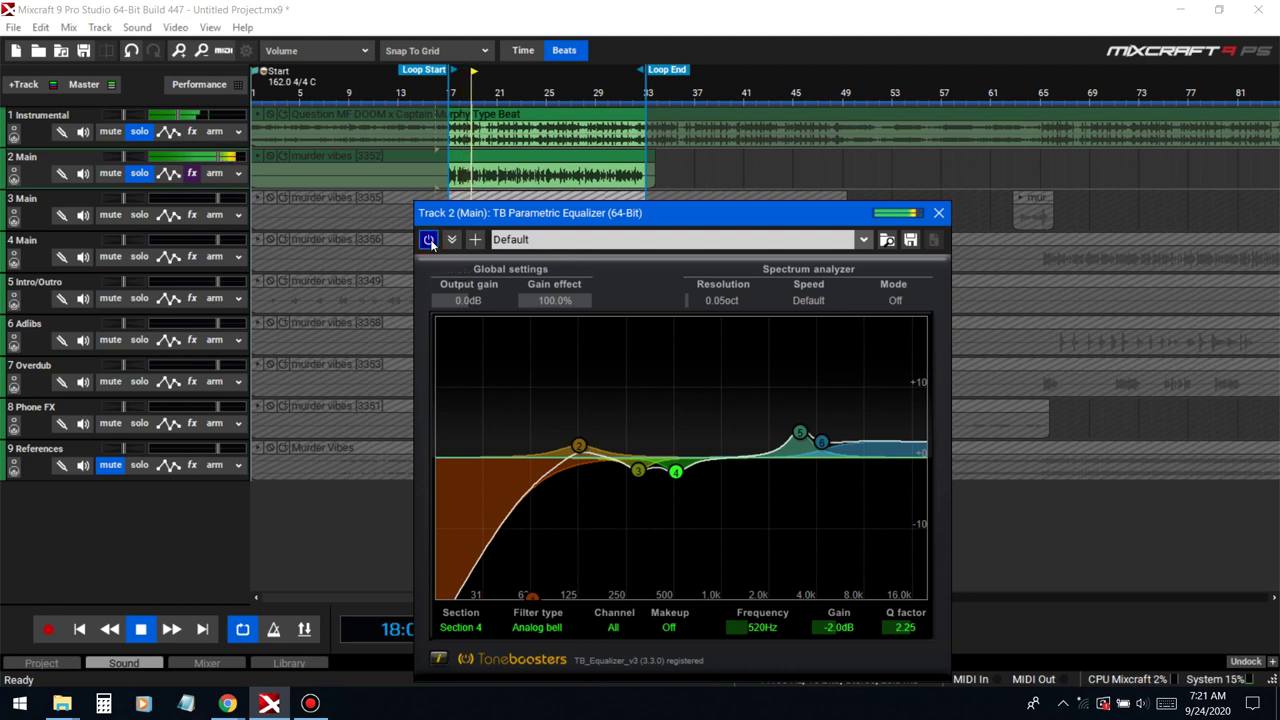
left_click(429, 240)
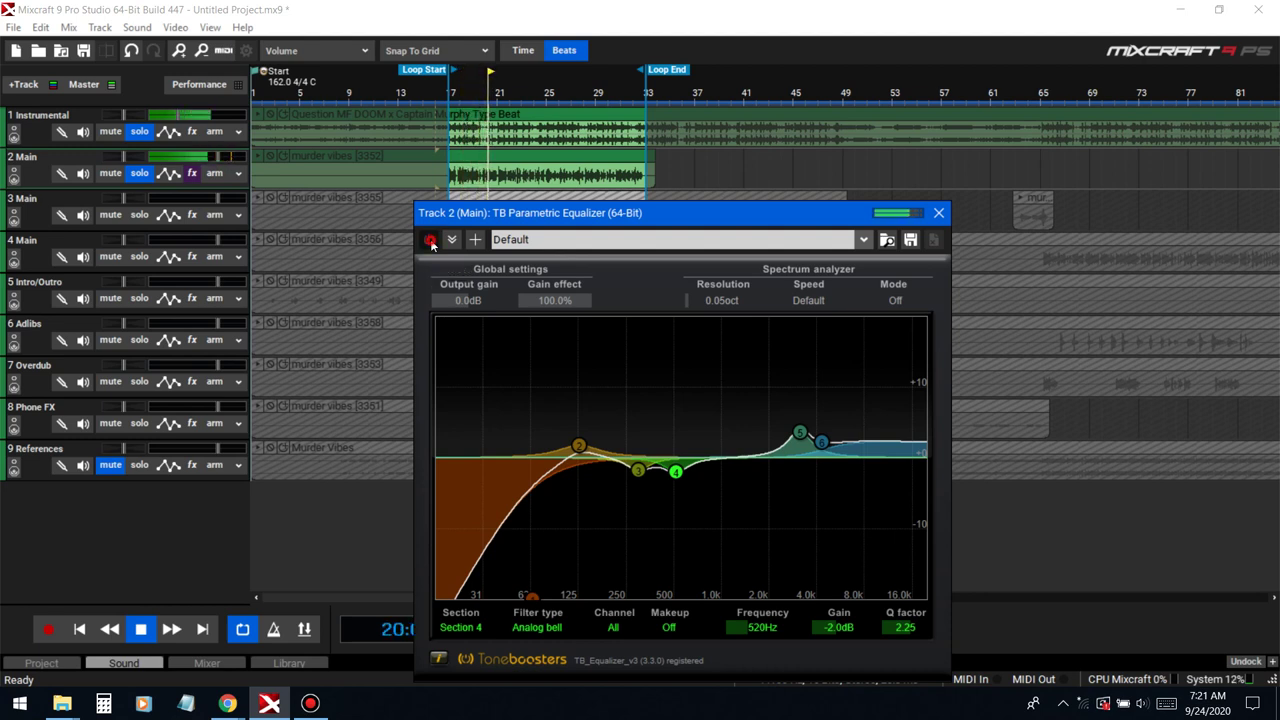
left_click(429, 240)
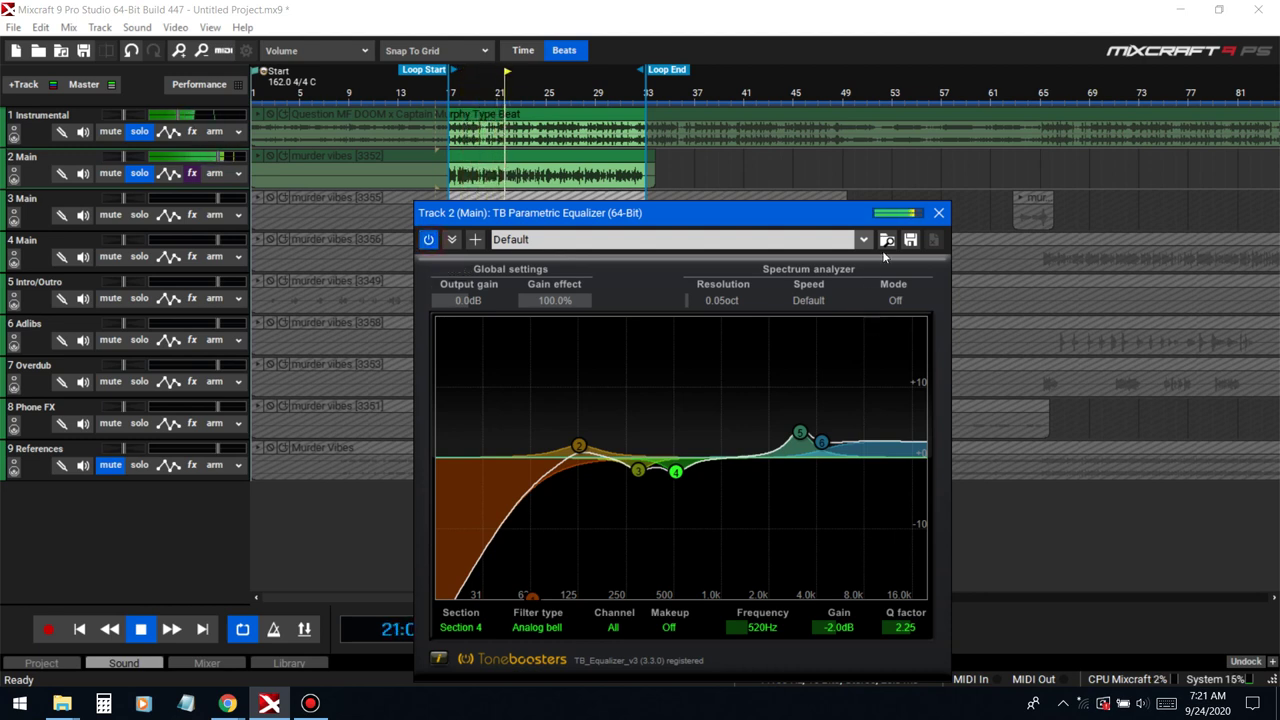
left_click(940, 213)
key("space")
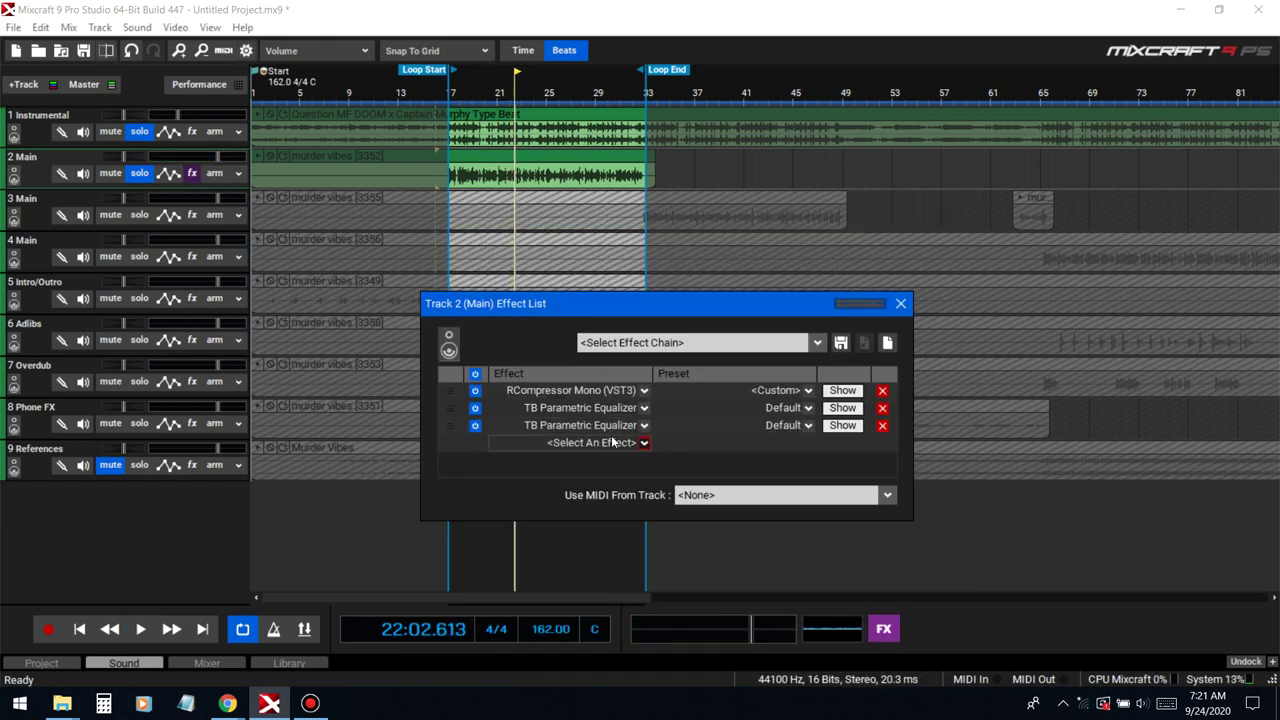
Step: Save the project as Murder Vibes Mix Master in the Mixcraft Files folder
left_click(613, 448)
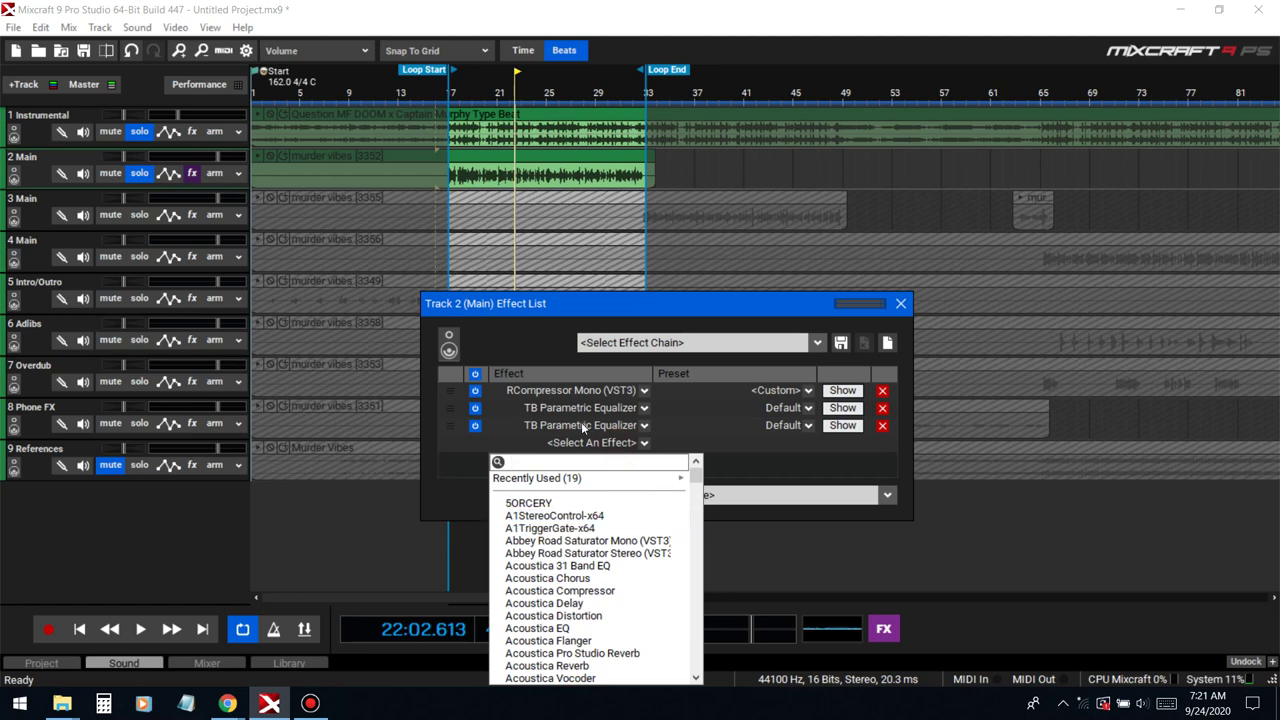
left_click(748, 466)
left_click(83, 51)
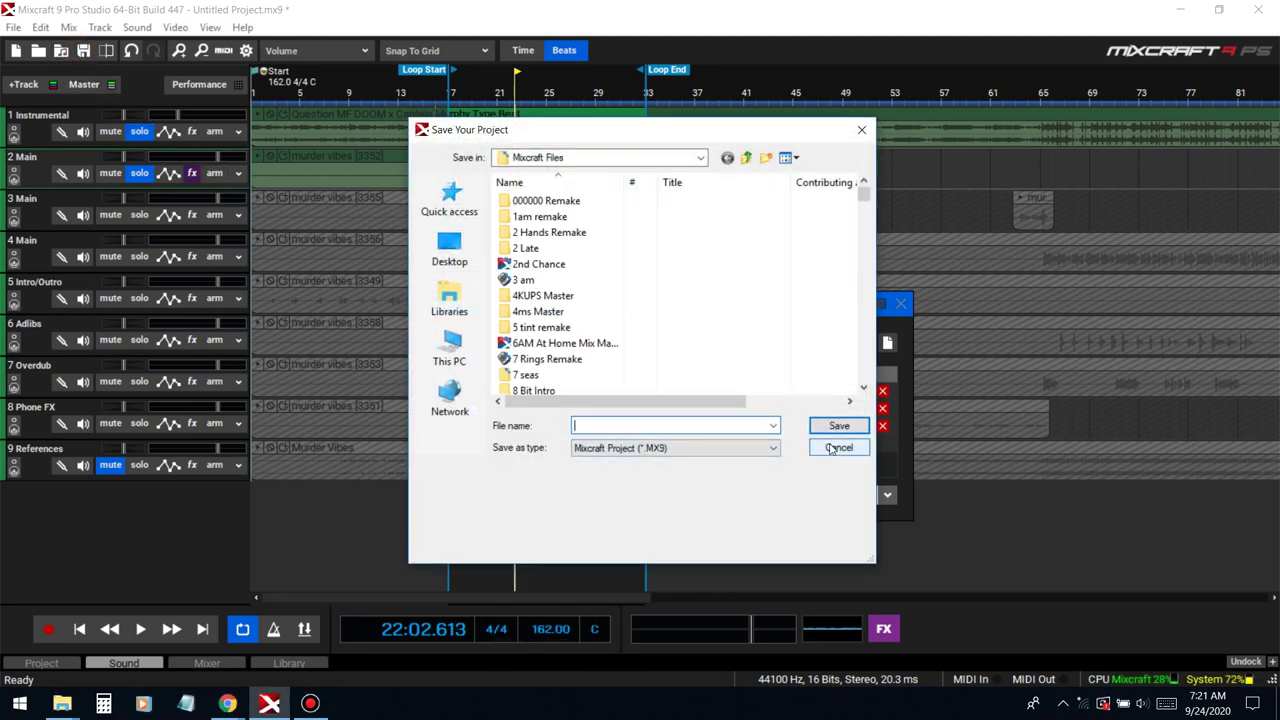
type("Murde")
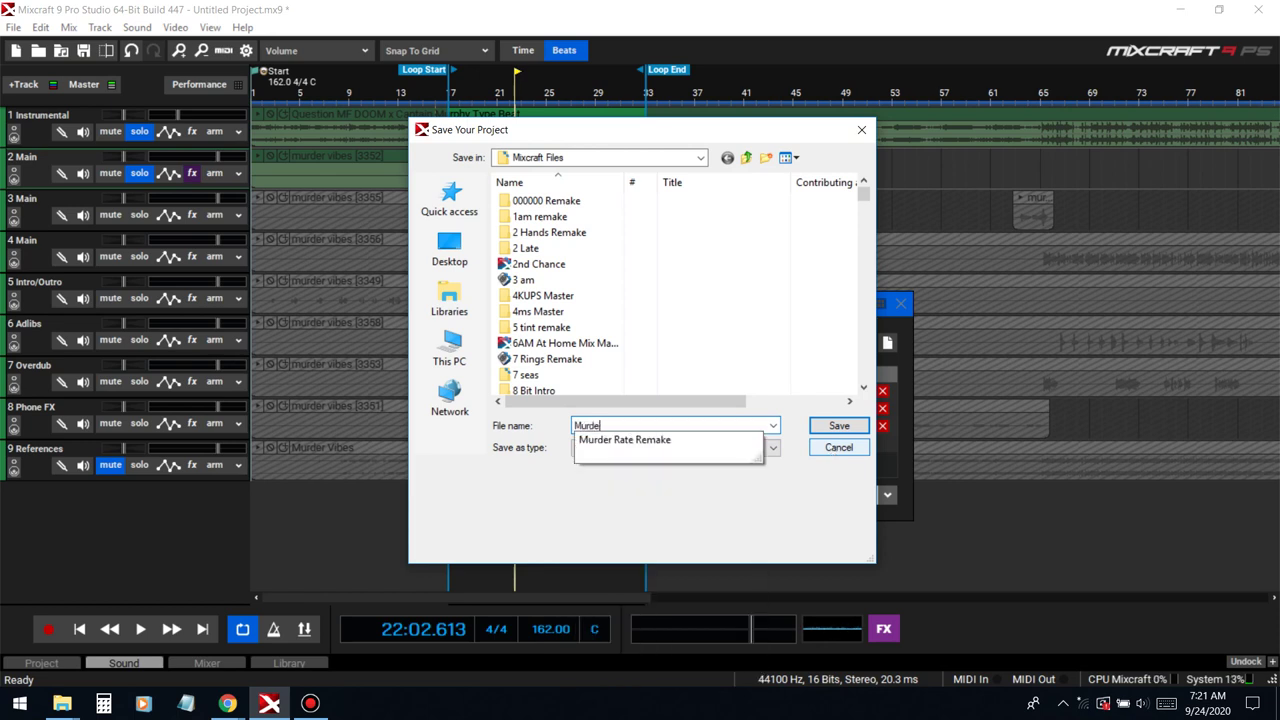
type("r Voibes Mix Master")
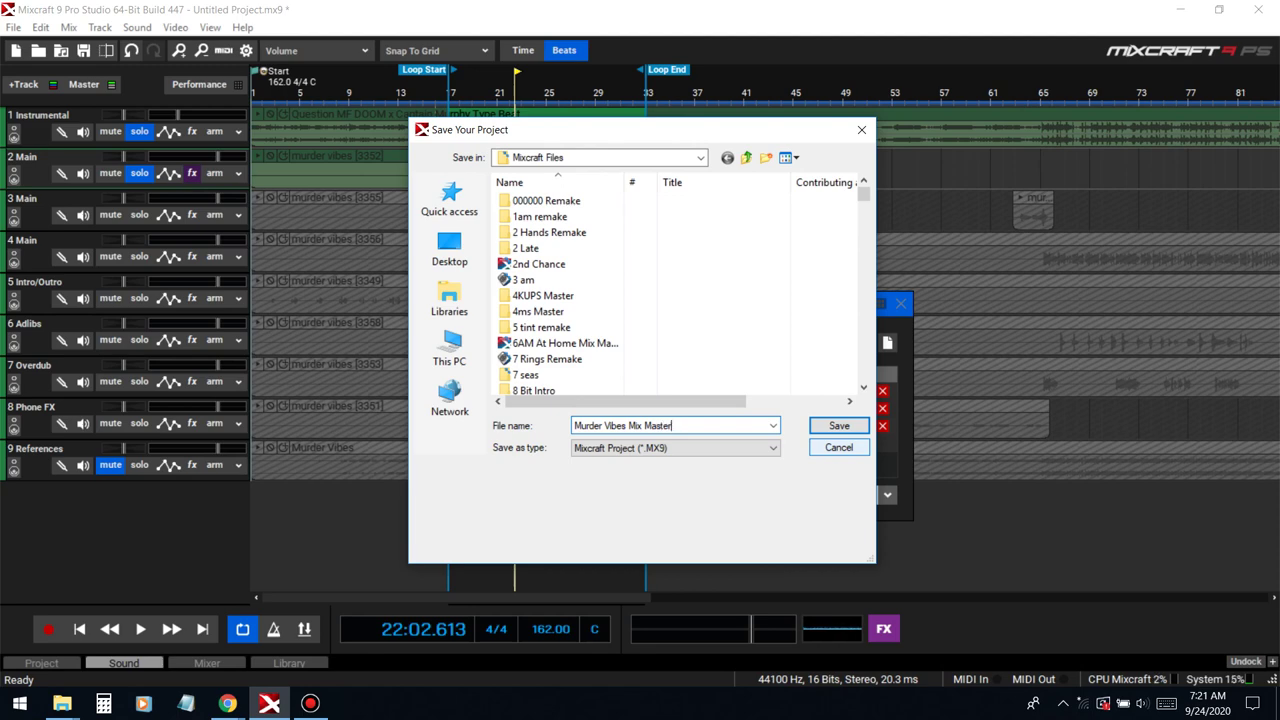
left_click(830, 430)
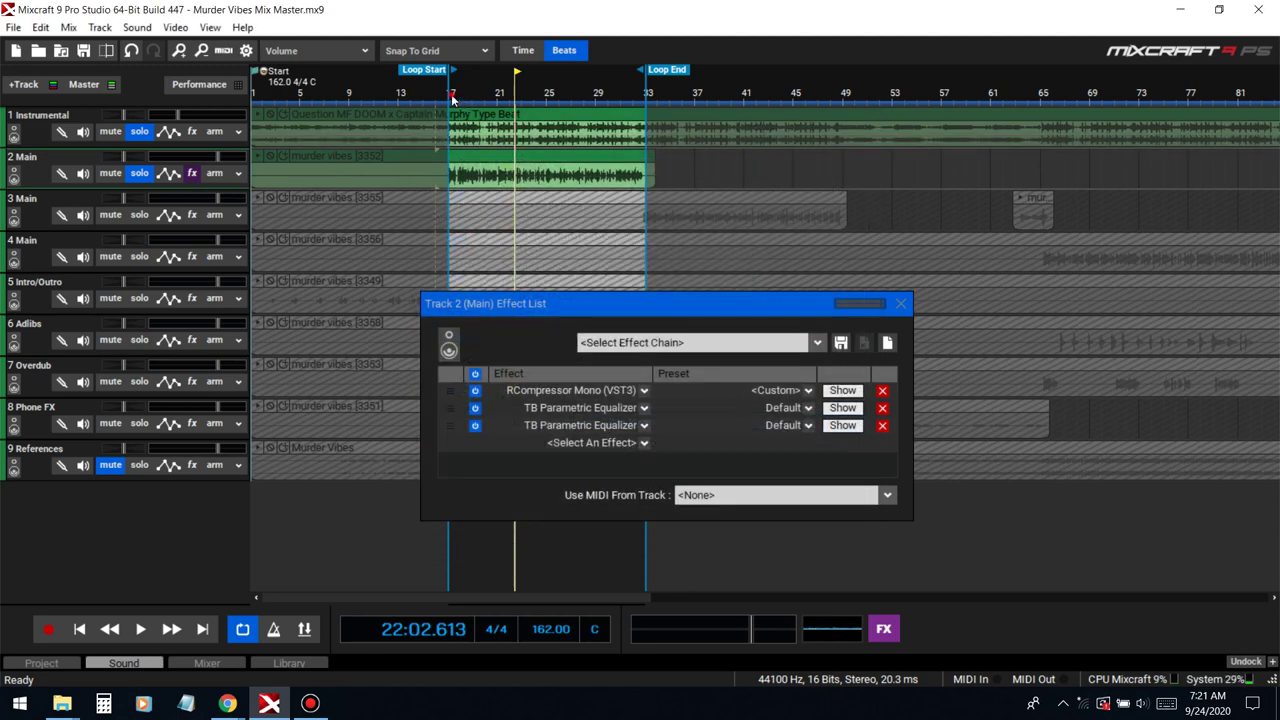
Step: Add FabFilter Pro-DS x64 after the second equalizer on Track 2, move its window clear, and enlarge the effect list
key("space")
left_click(600, 442)
type("ds")
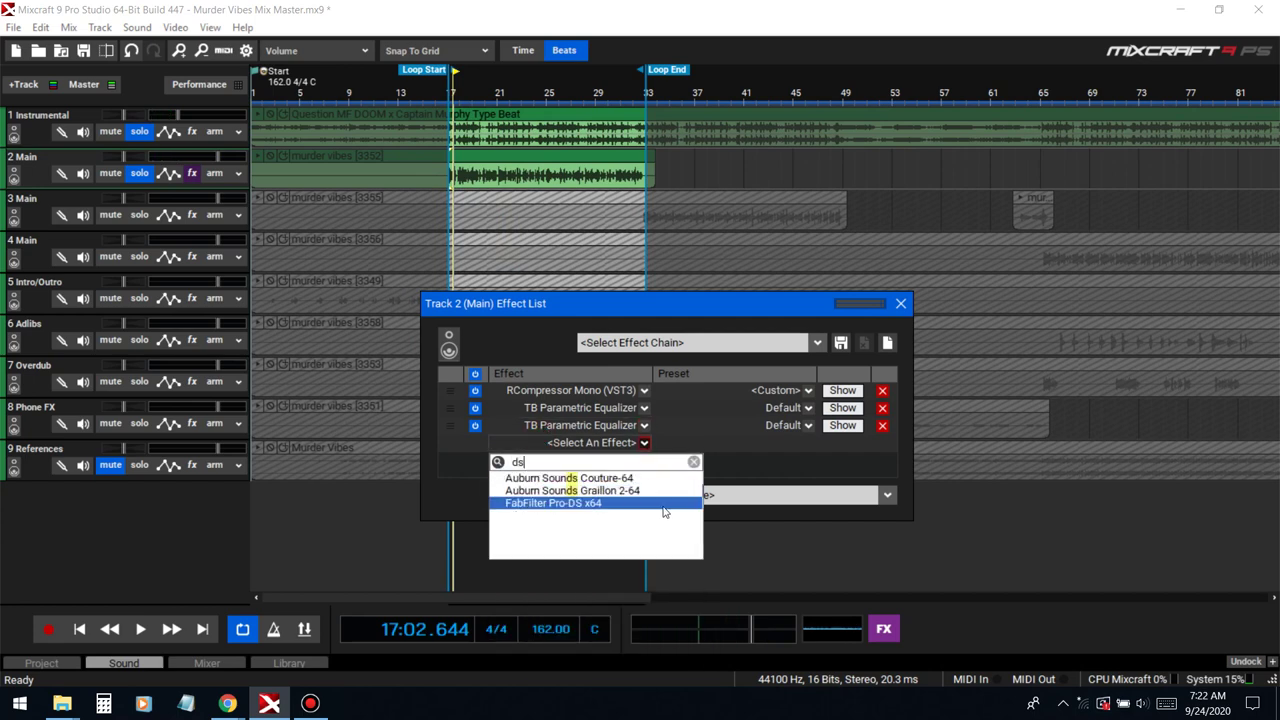
left_click(607, 506)
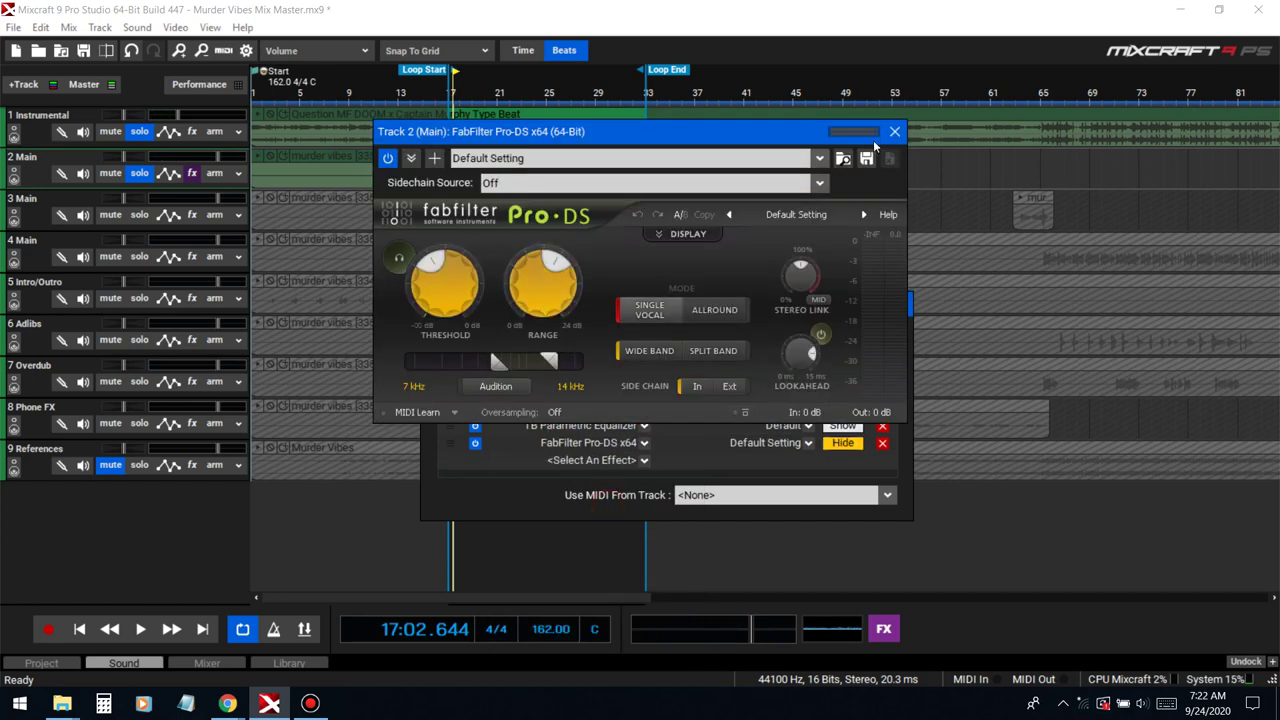
left_click_drag(757, 139, 1027, 98)
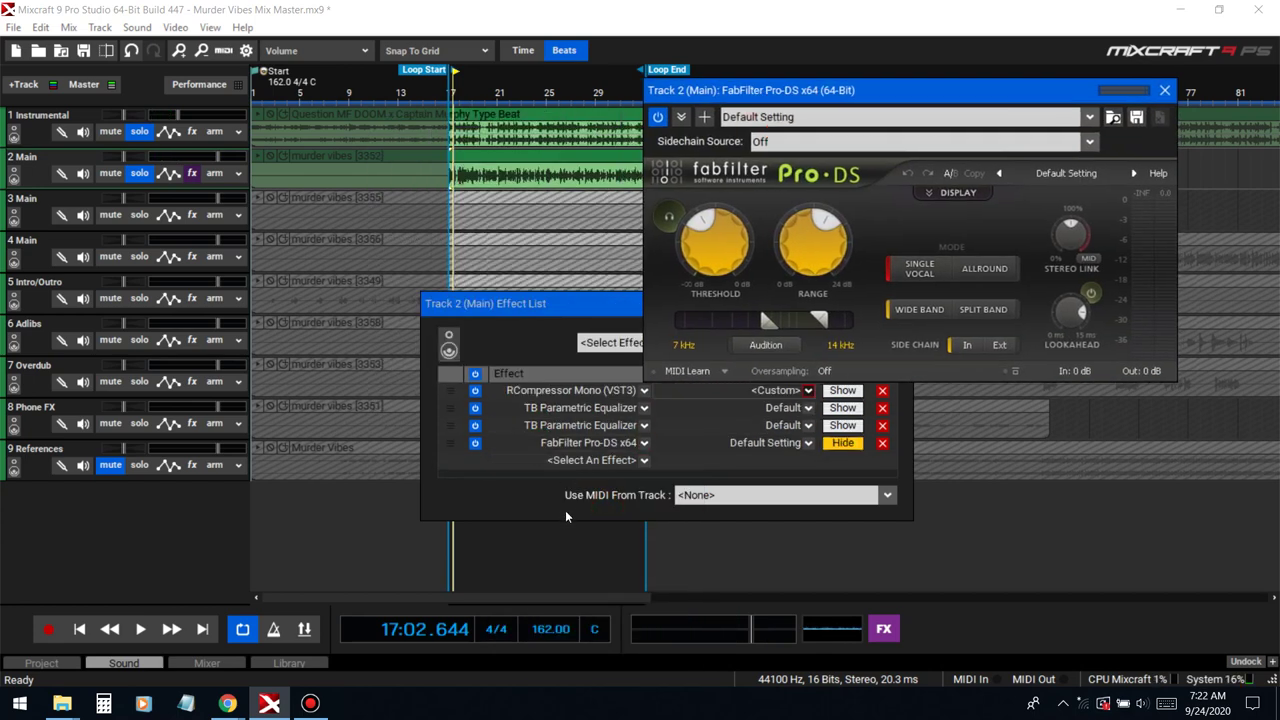
left_click_drag(567, 521, 570, 576)
Step: Add the DD DeEsser below the Pro-DS in Track 2's effect list and close its window
left_click(595, 460)
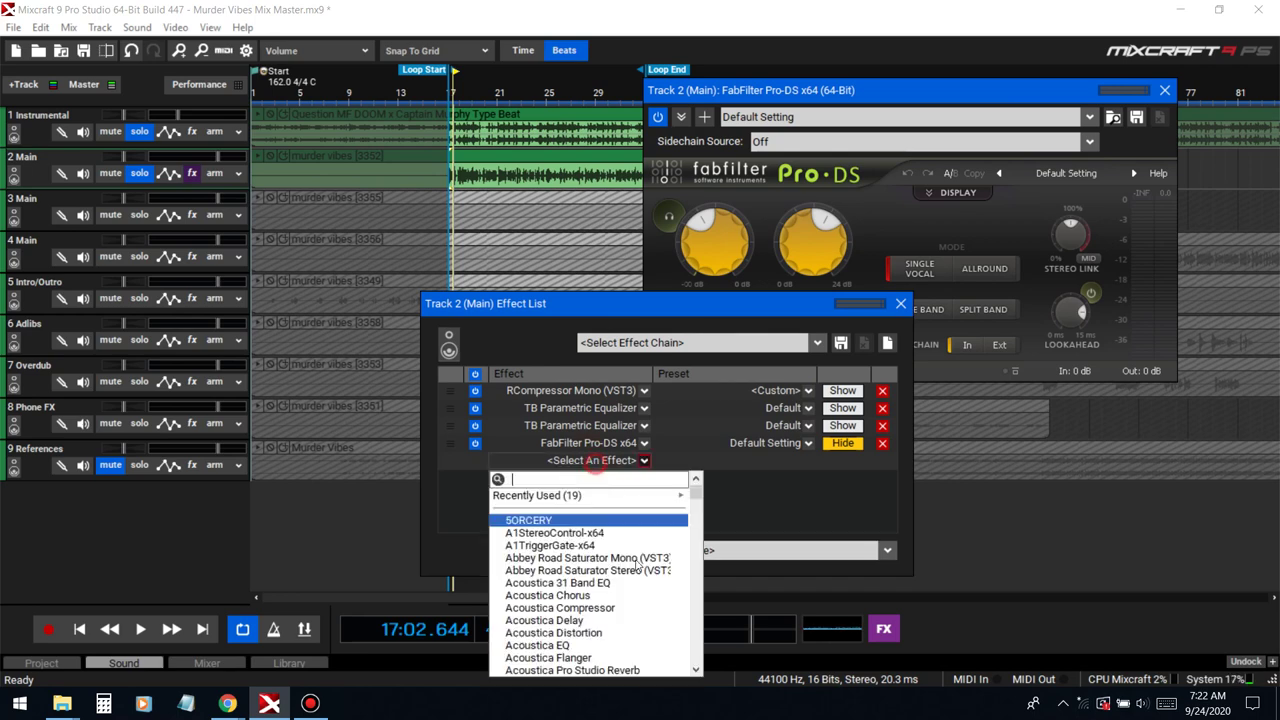
scroll(588, 627, "down", 5)
scroll(588, 627, "down", 5)
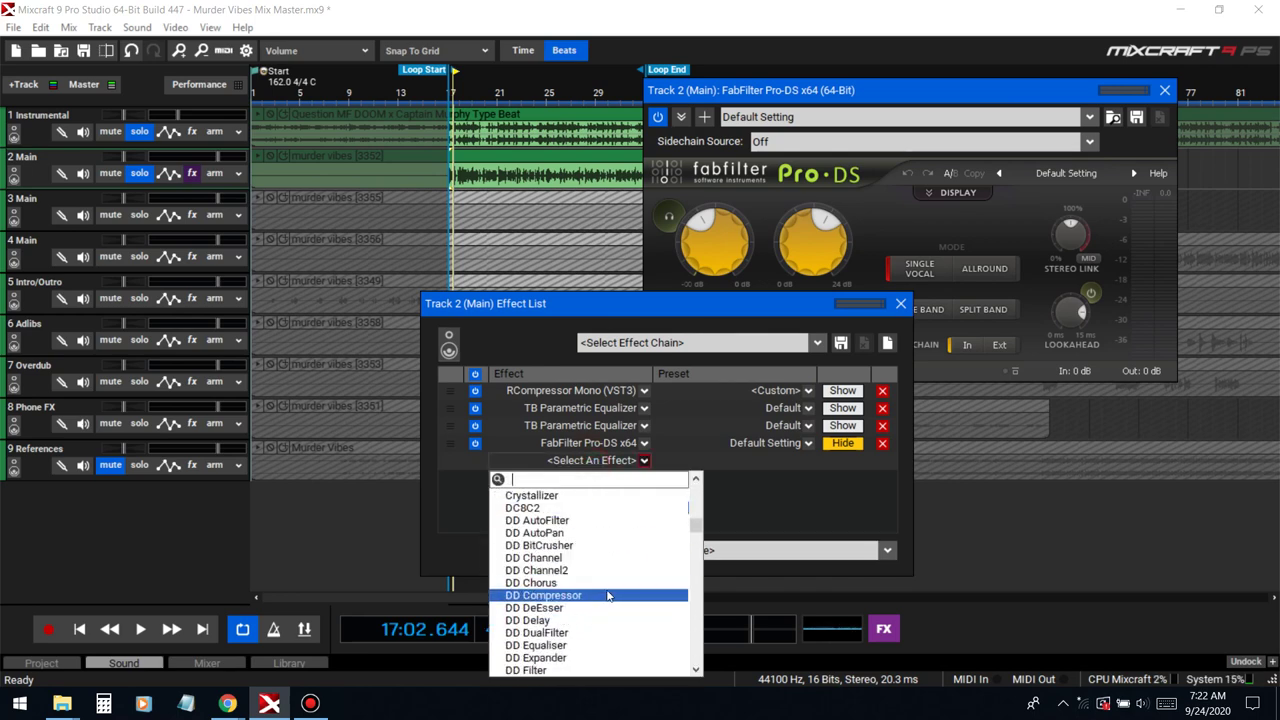
left_click(573, 608)
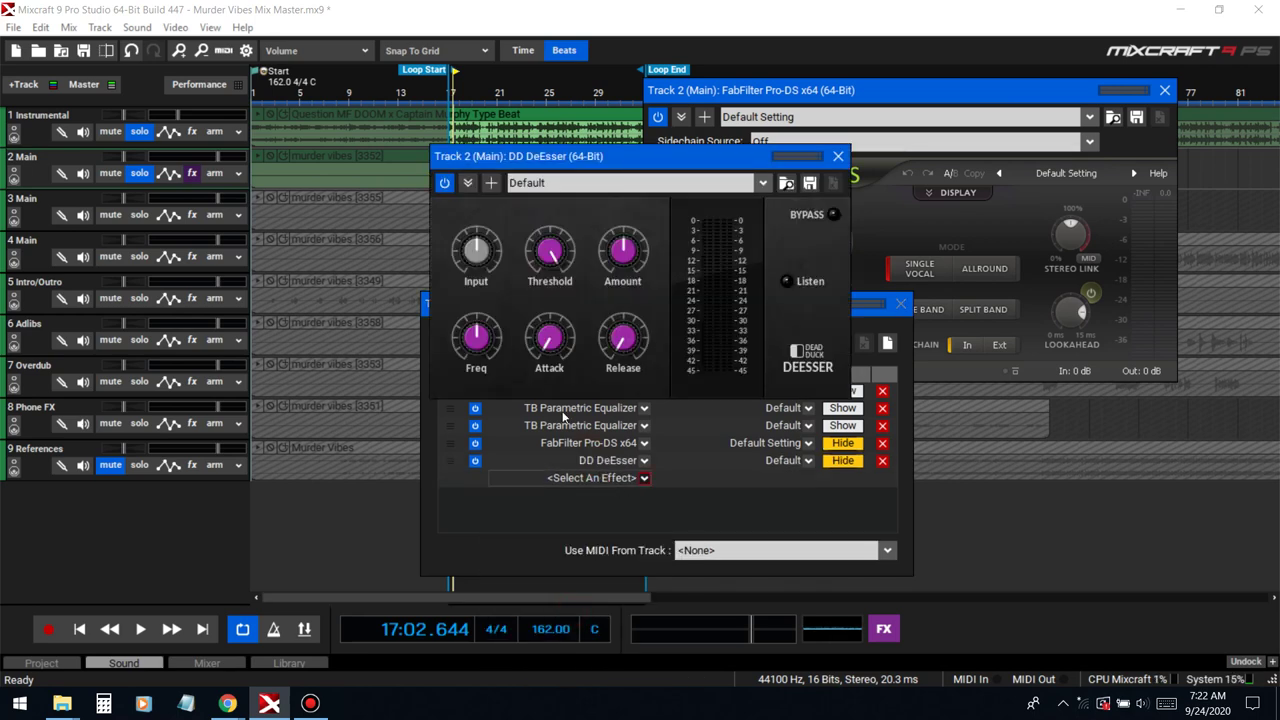
left_click(836, 157)
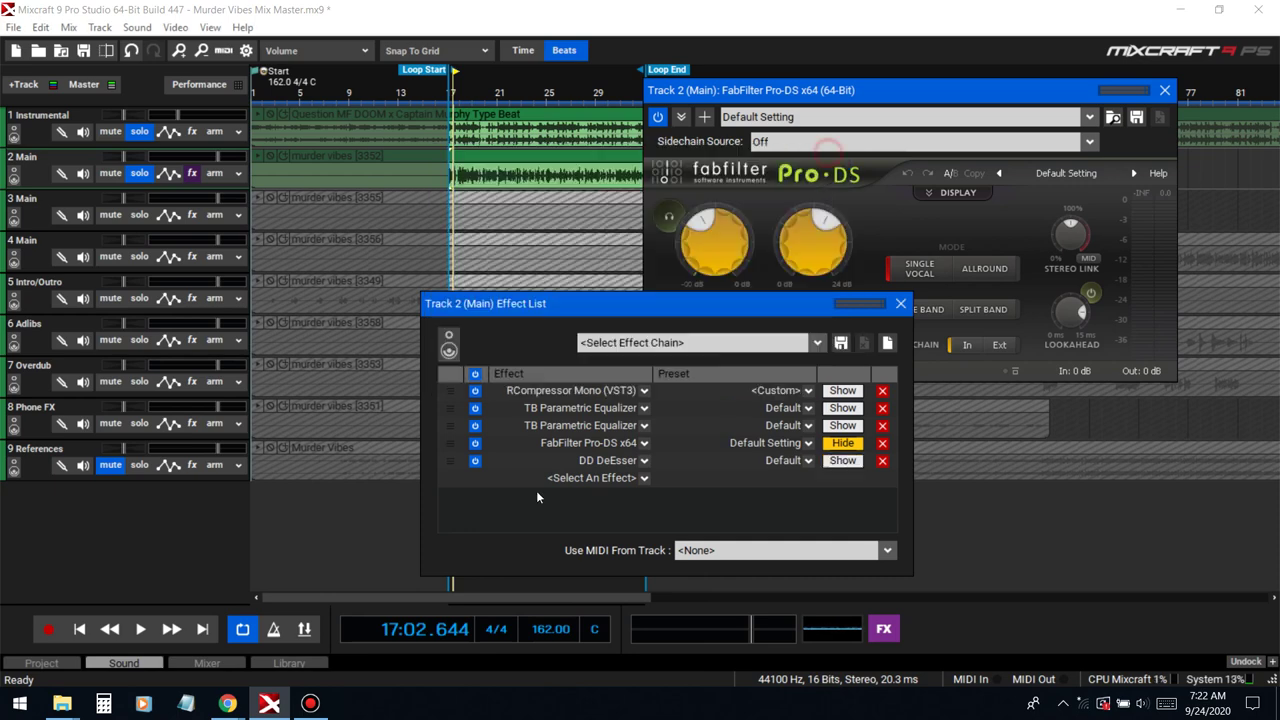
Step: Browse the other DD effects without choosing a replacement and remove the DD DeEsser from Track 2's effect list
left_click(582, 458)
scroll(572, 567, "down", 3)
scroll(572, 567, "up", 5)
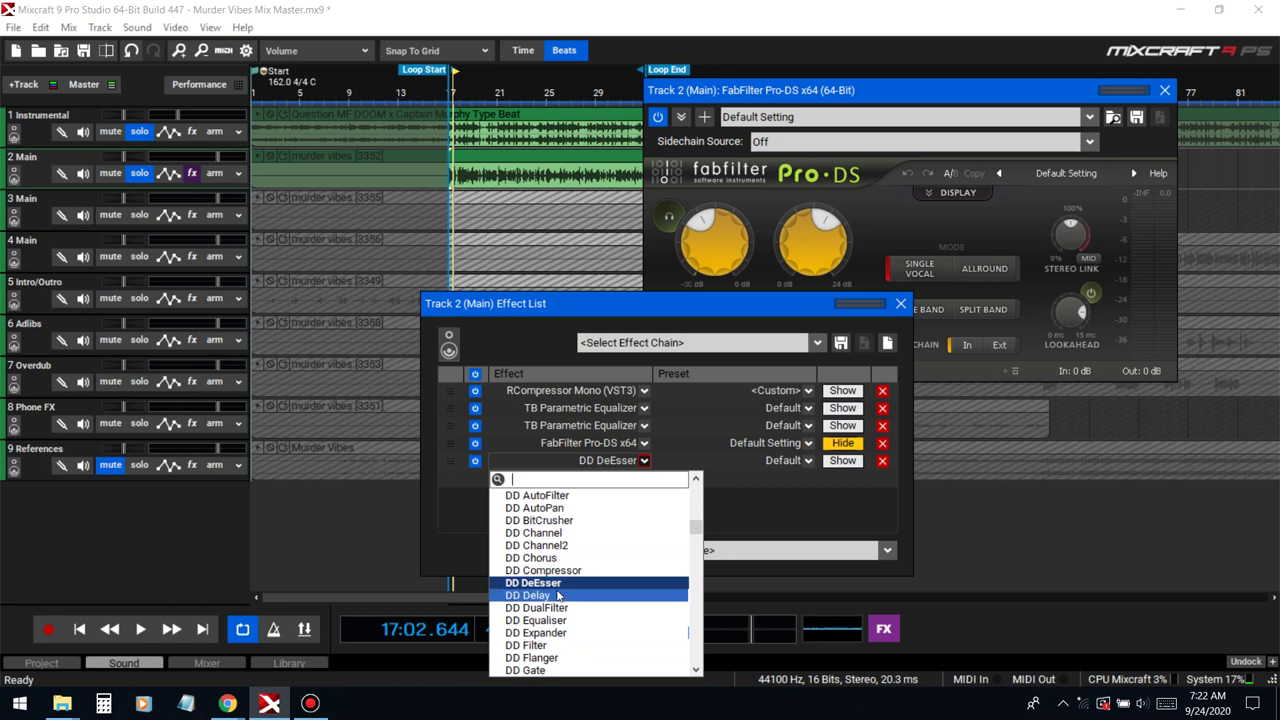
scroll(555, 577, "down", 1)
scroll(555, 578, "down", 3)
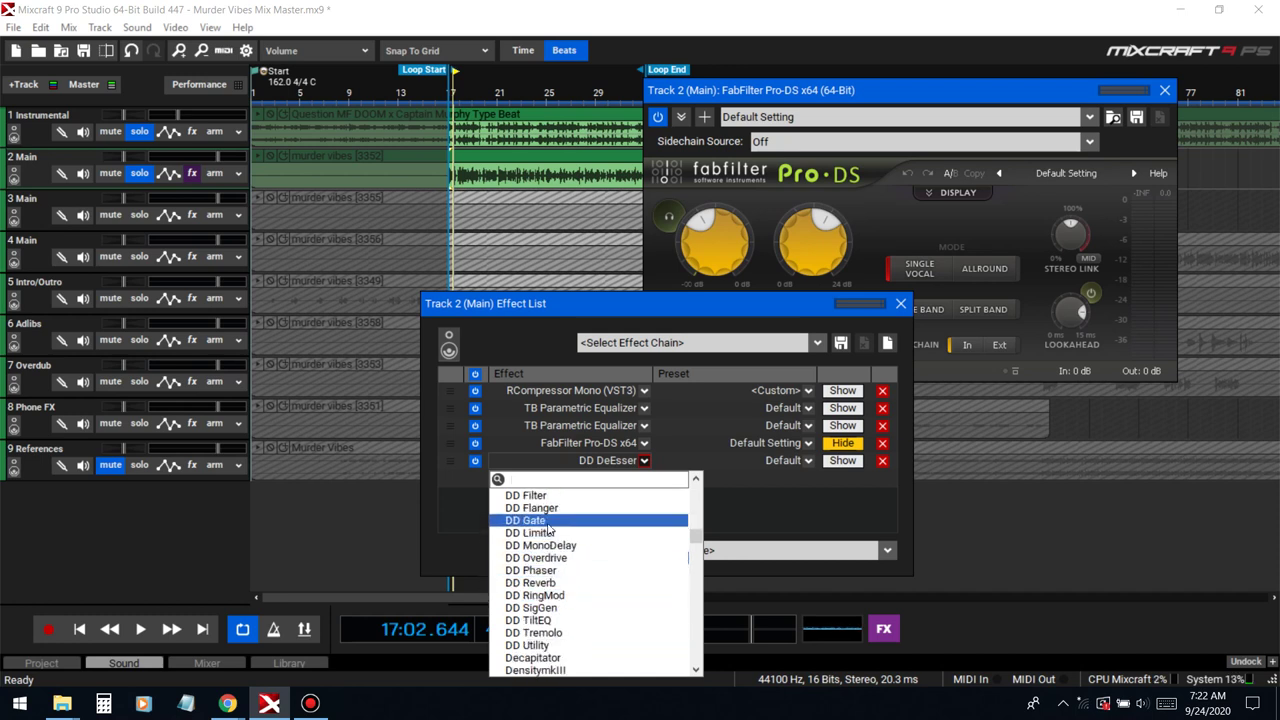
scroll(558, 548, "up", 1)
scroll(558, 548, "up", 3)
left_click(780, 505)
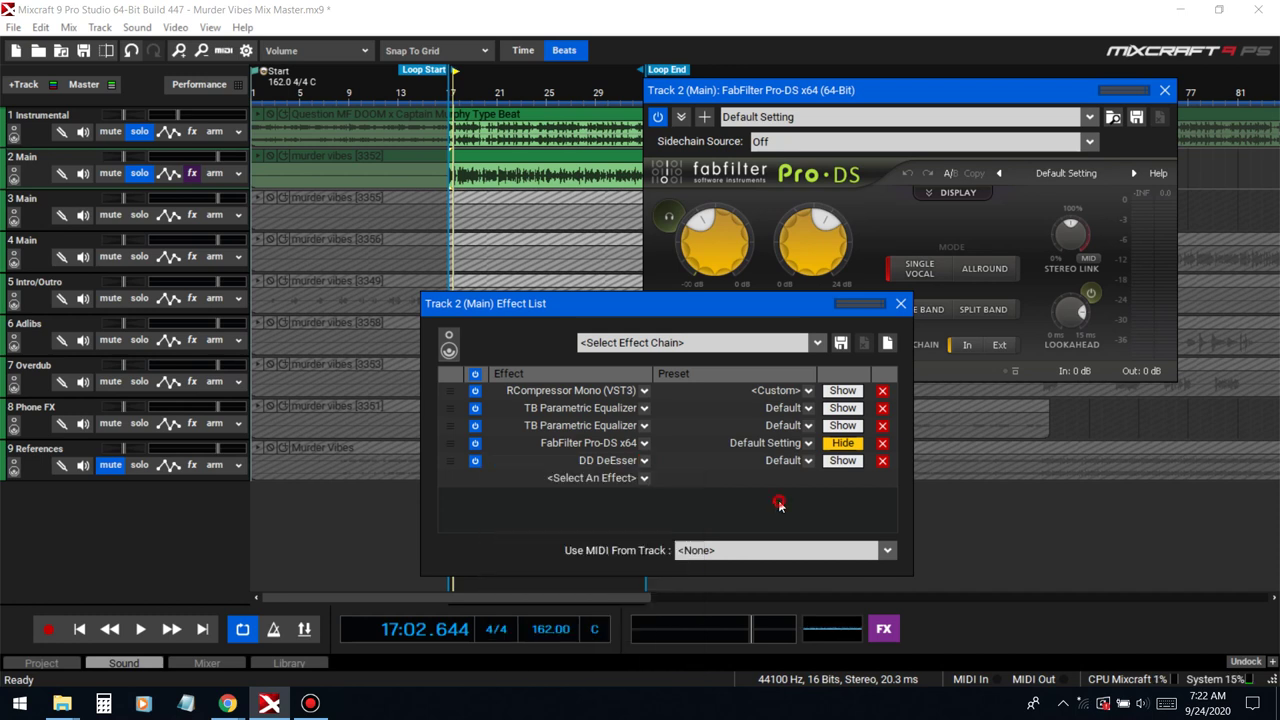
left_click(884, 462)
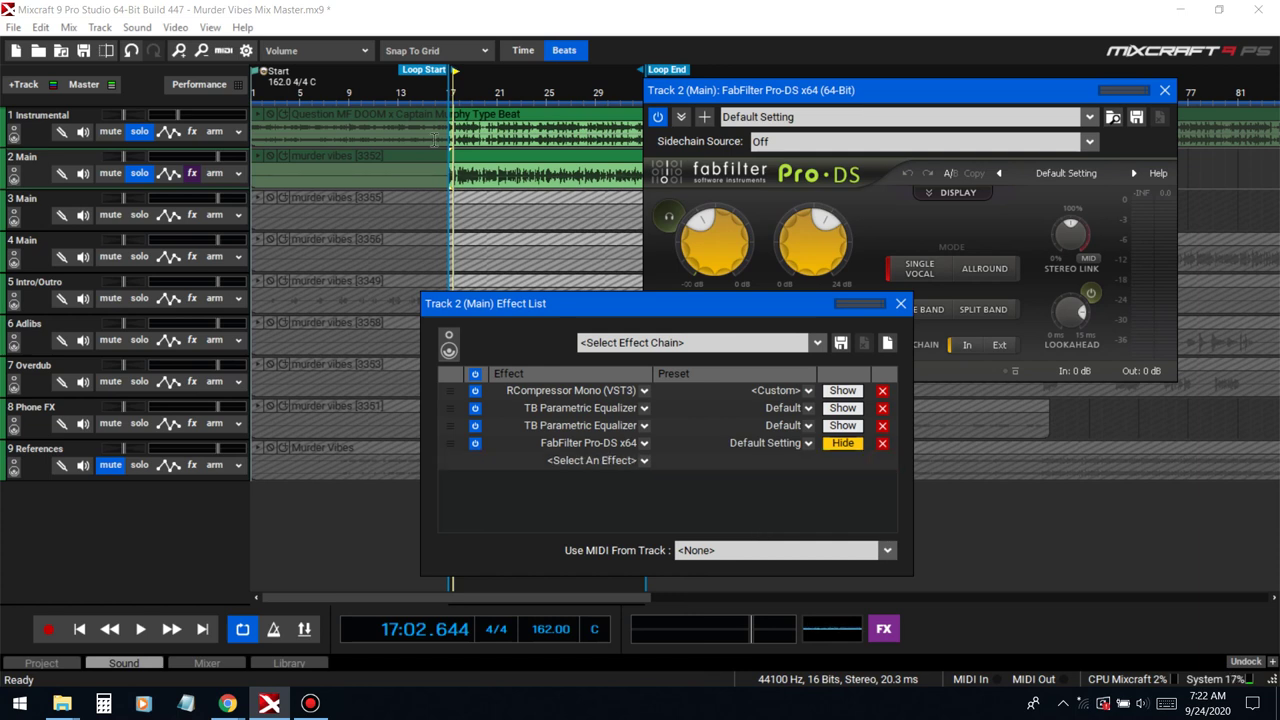
Step: Close the effect list, play the looped verse from bar 17, and set the Pro-DS range to 7.32 dB
left_click(447, 97)
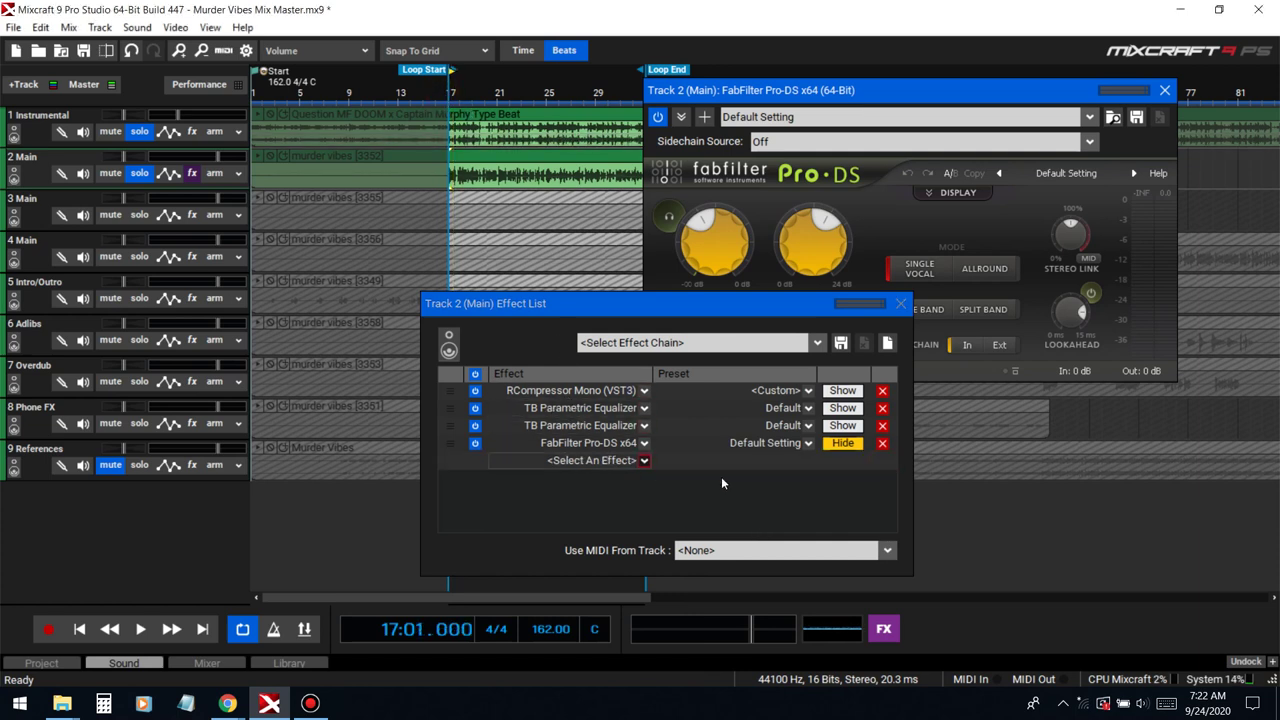
left_click(875, 233)
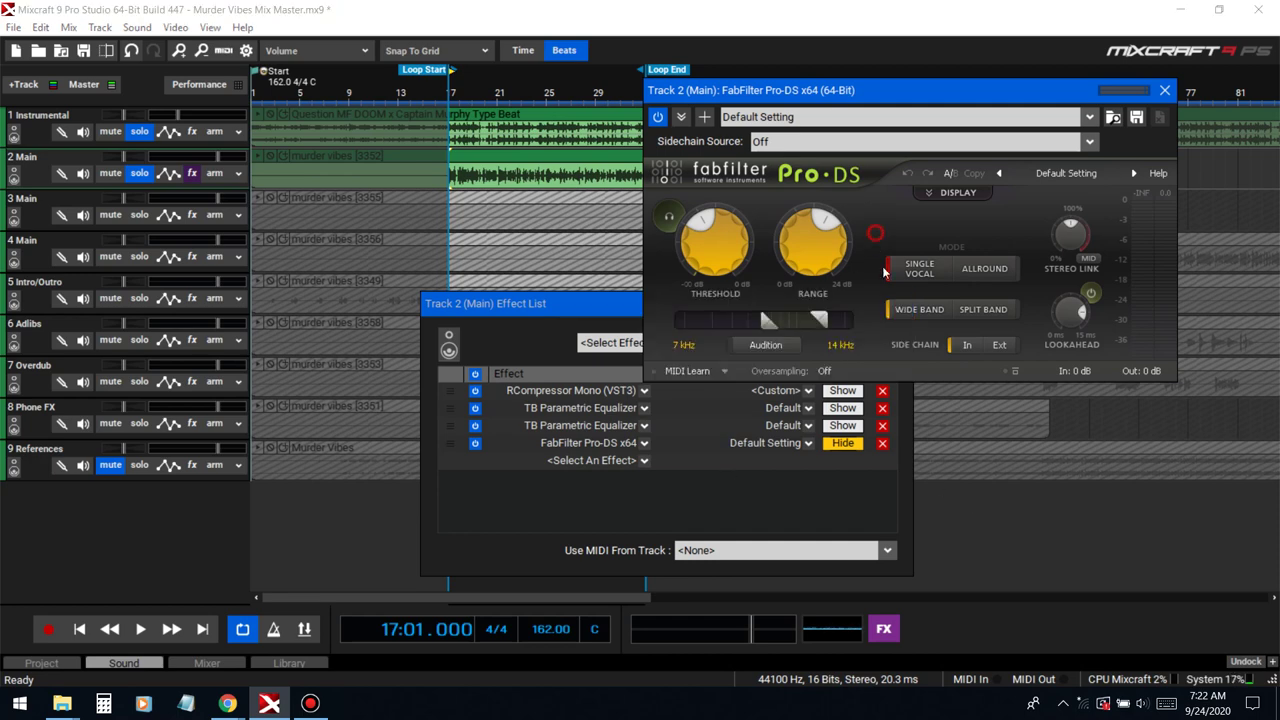
left_click(614, 306)
left_click(897, 304)
key("space")
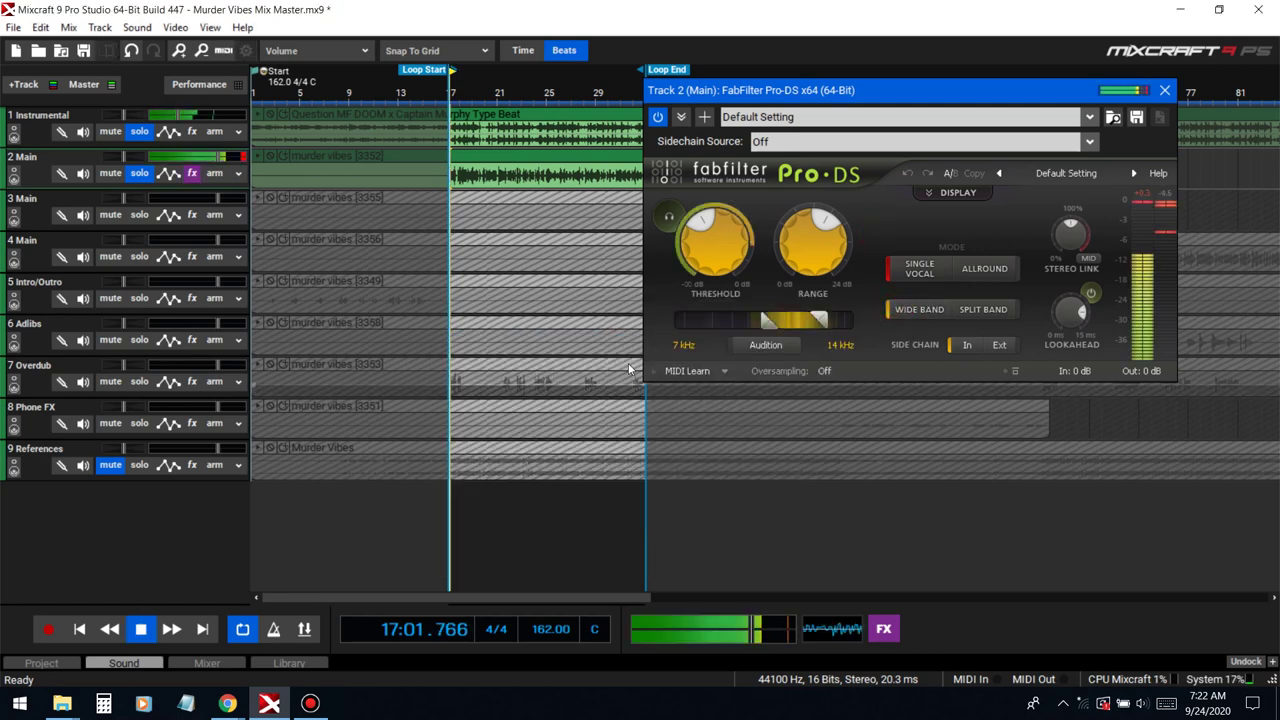
key("space")
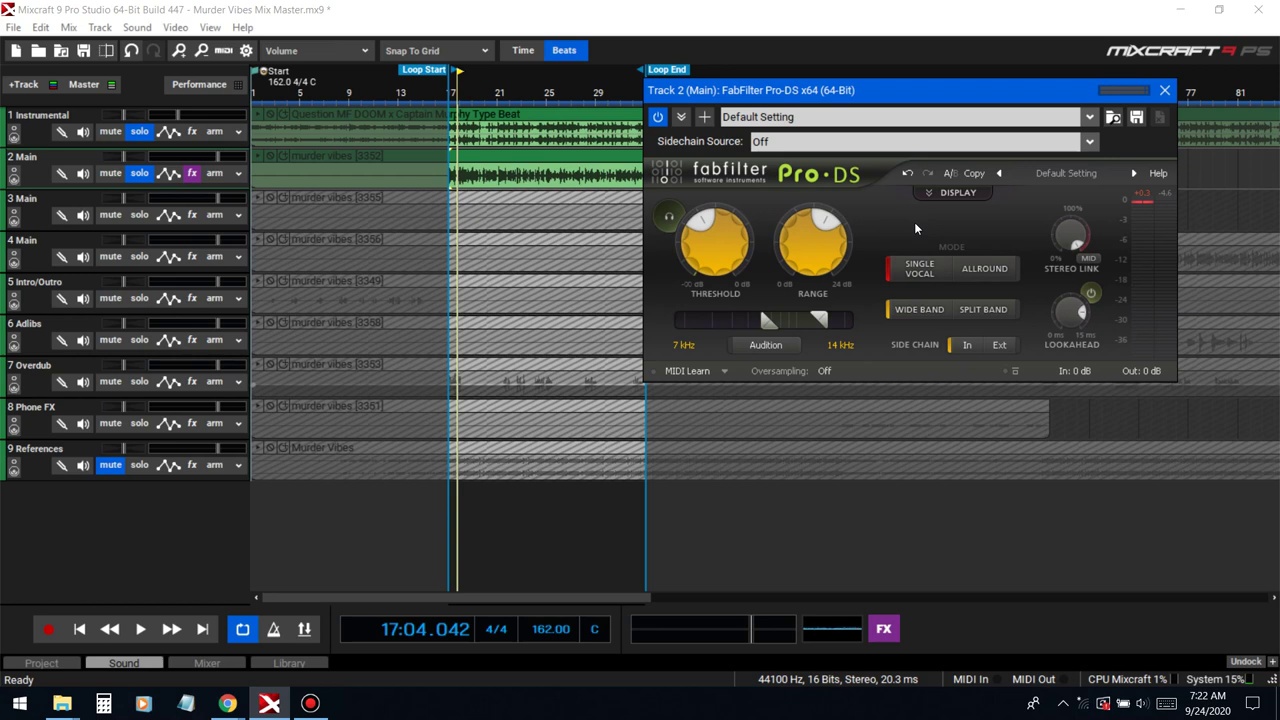
left_click(447, 94)
key("space")
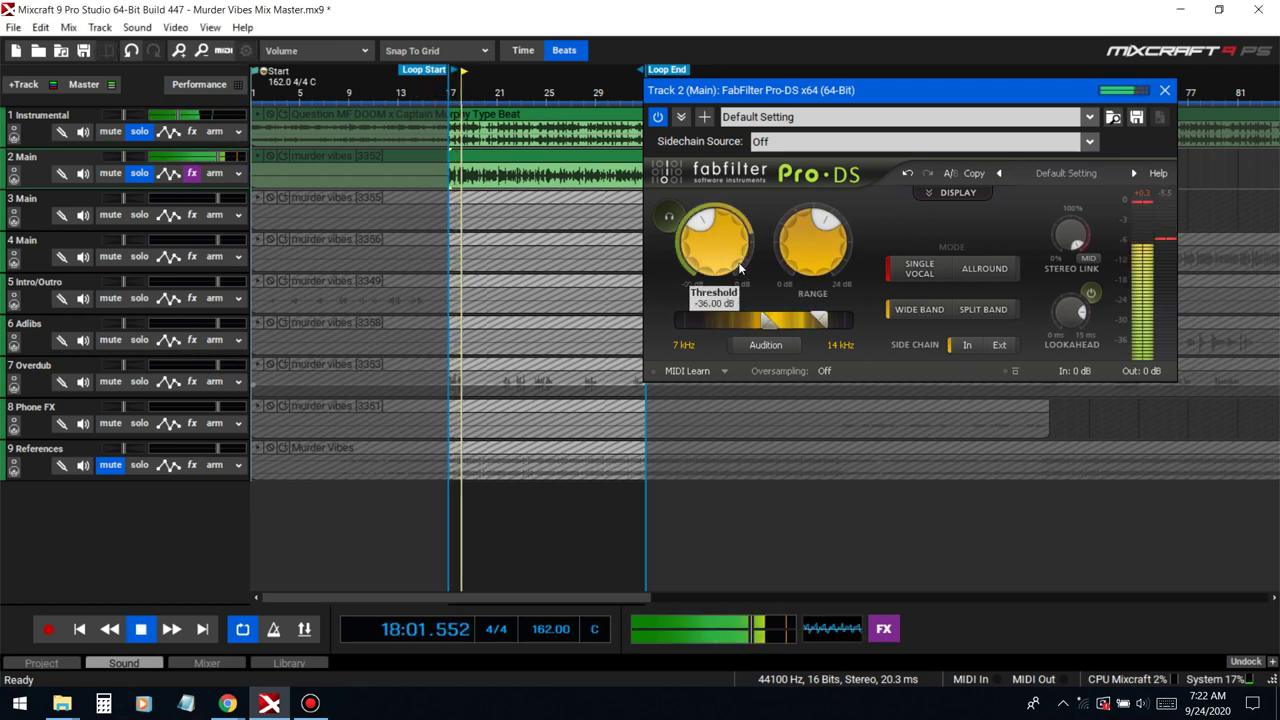
left_click_drag(807, 253, 797, 227)
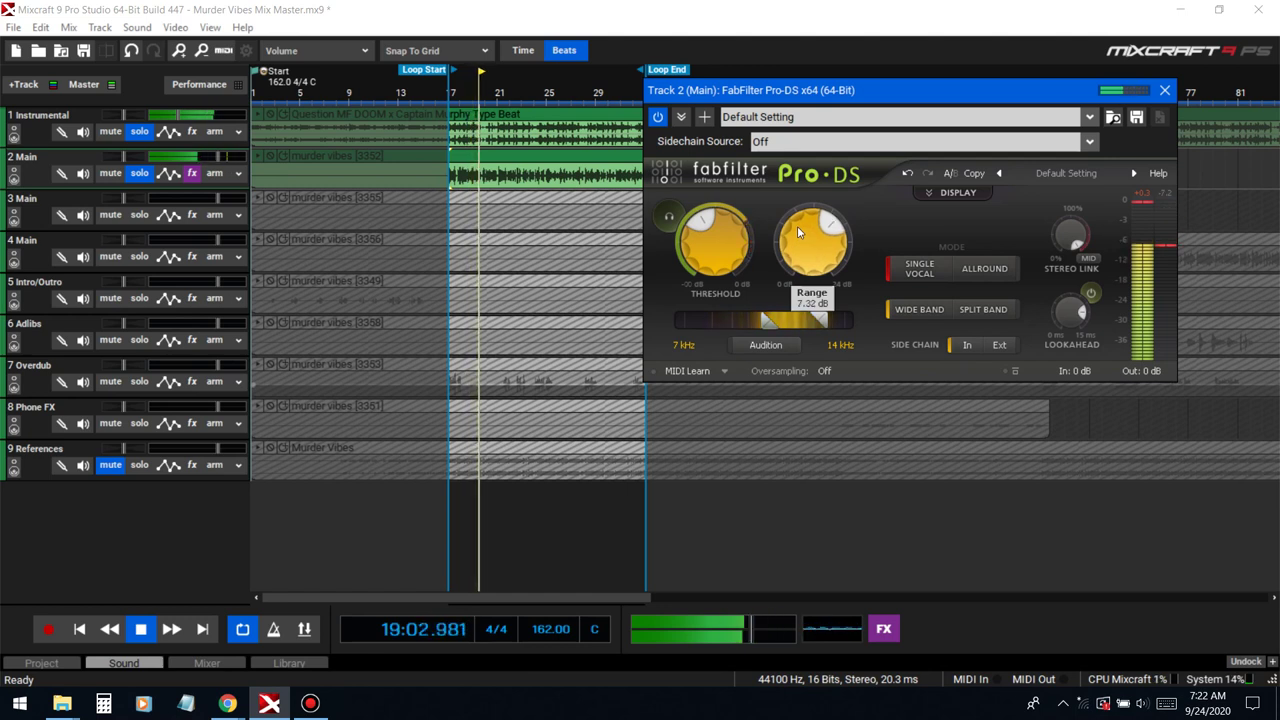
Step: Unsolo the Instrumental, audition the sibilance, and set the Pro-DS detection band from 8.136 kHz to 16.91 kHz
left_click(139, 131)
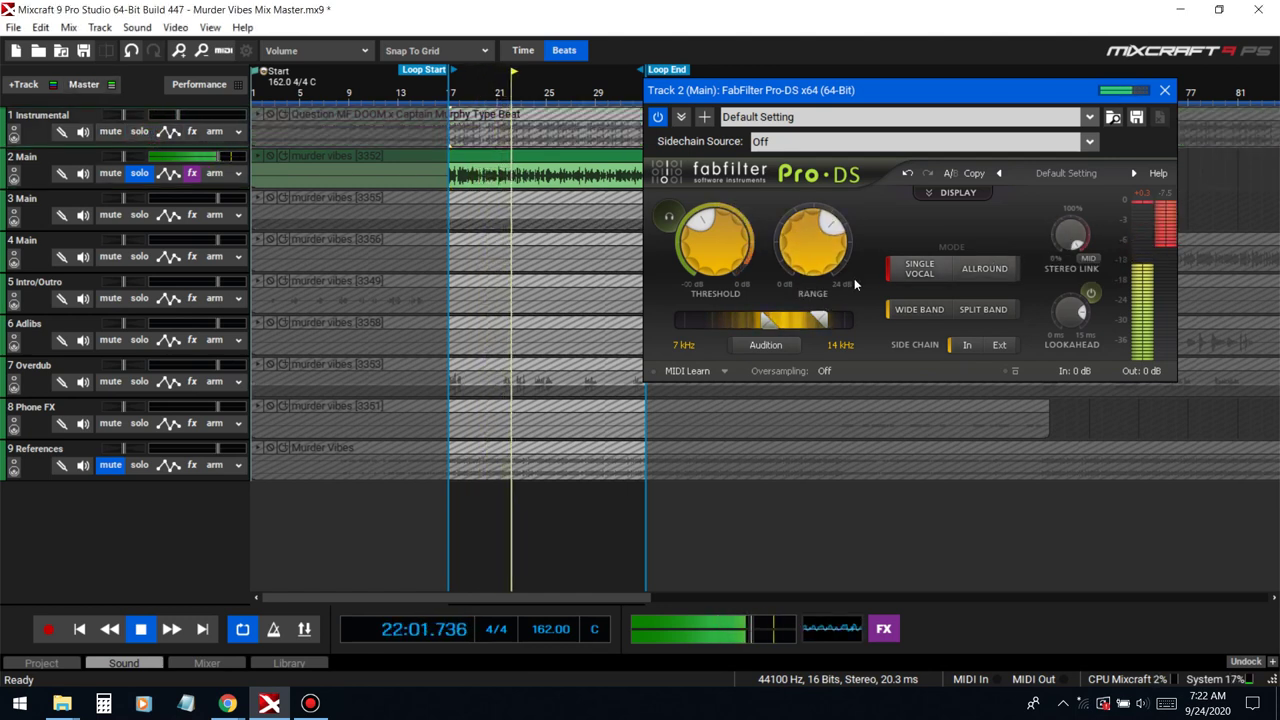
left_click_drag(769, 324, 831, 321)
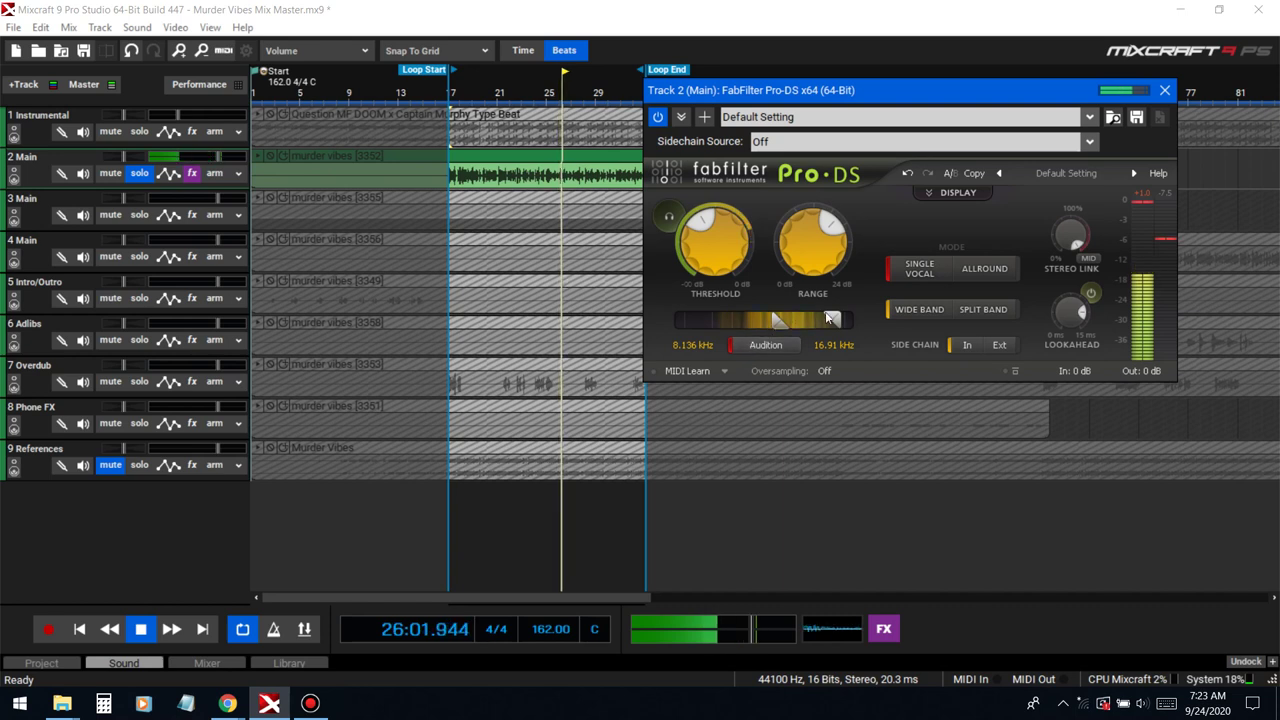
left_click(789, 347)
left_click_drag(788, 260, 826, 268)
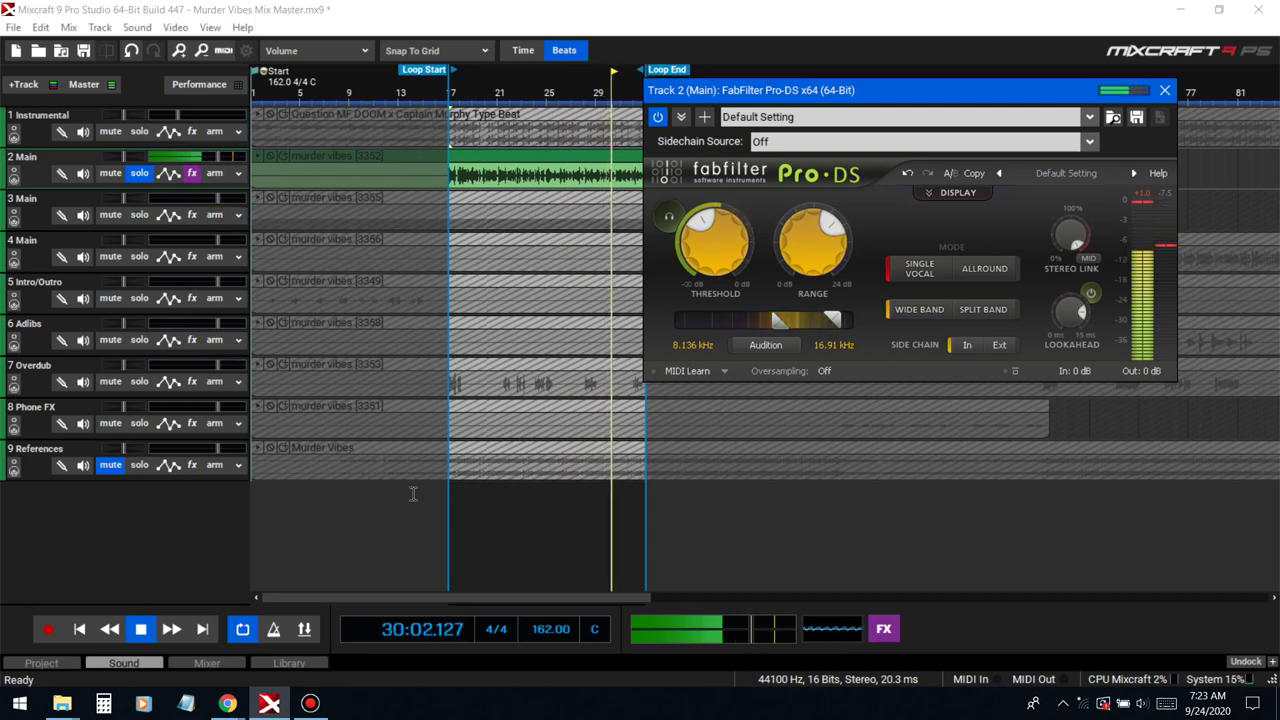
key("space")
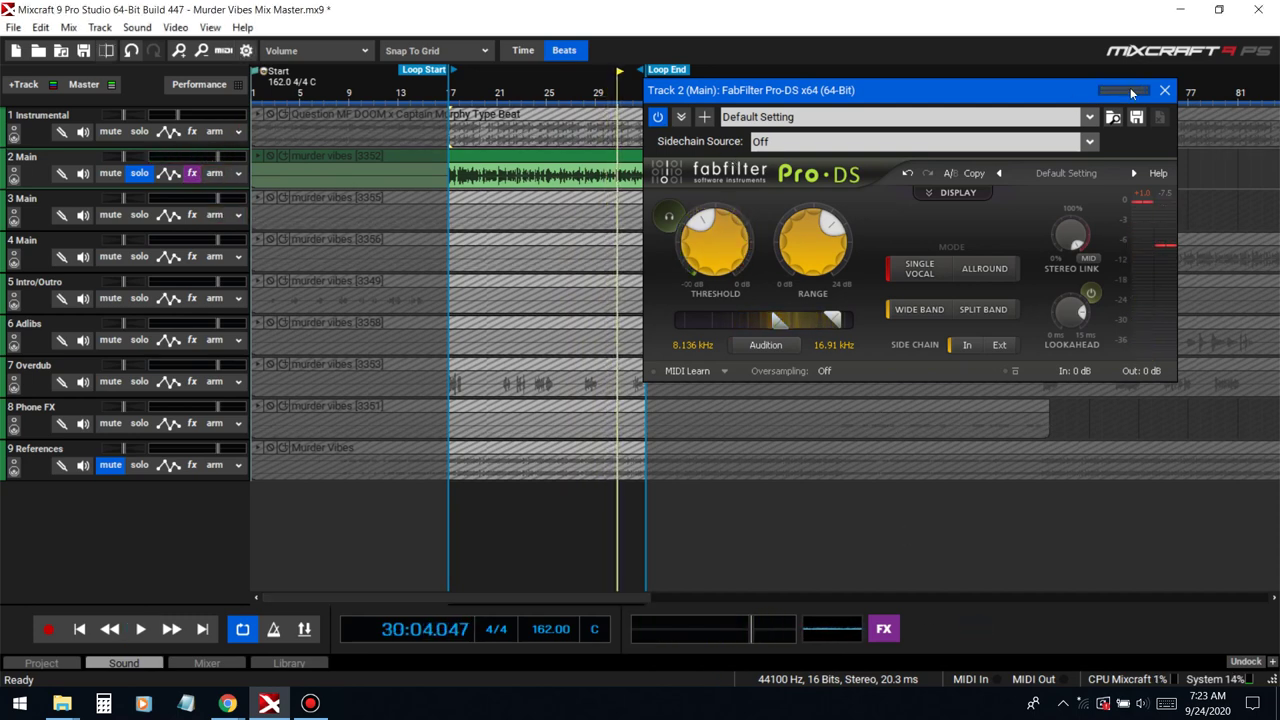
left_click(1165, 92)
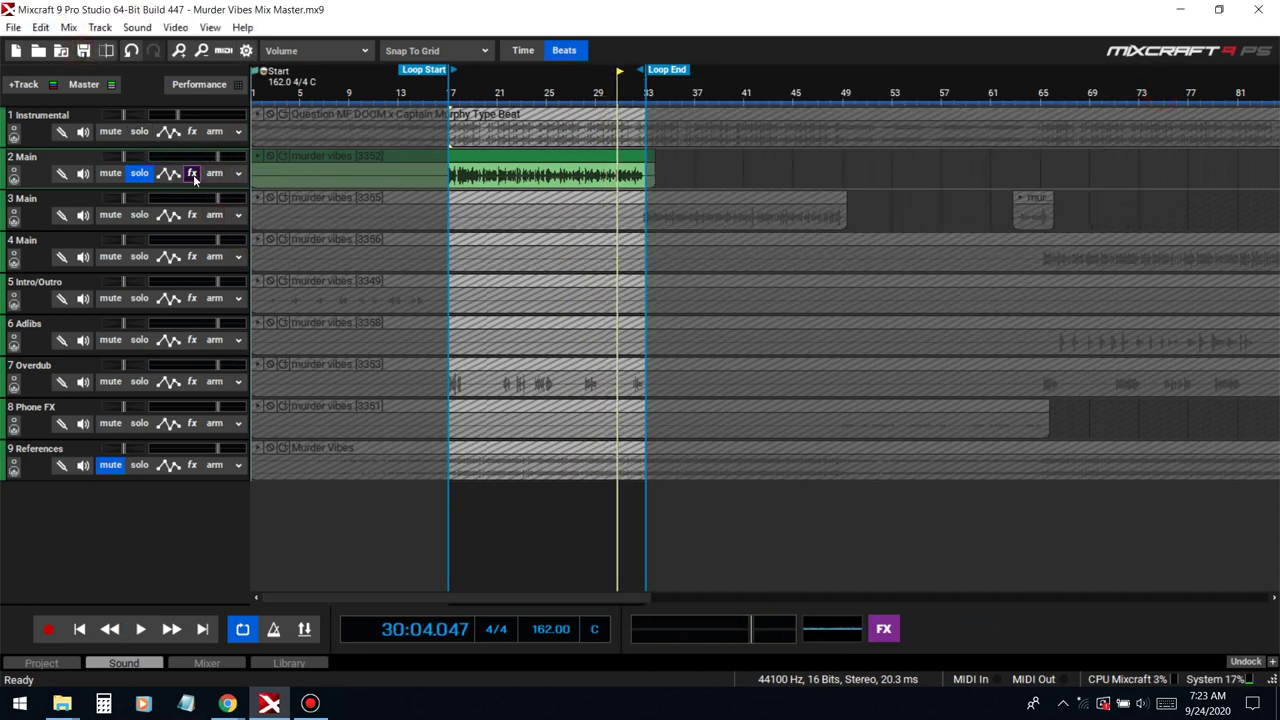
Step: Solo the Instrumental alongside the vocal and add FabFilter Saturn x64 below the Pro-DS in Track 2's effect list
left_click(192, 173)
left_click(139, 131)
left_click(641, 461)
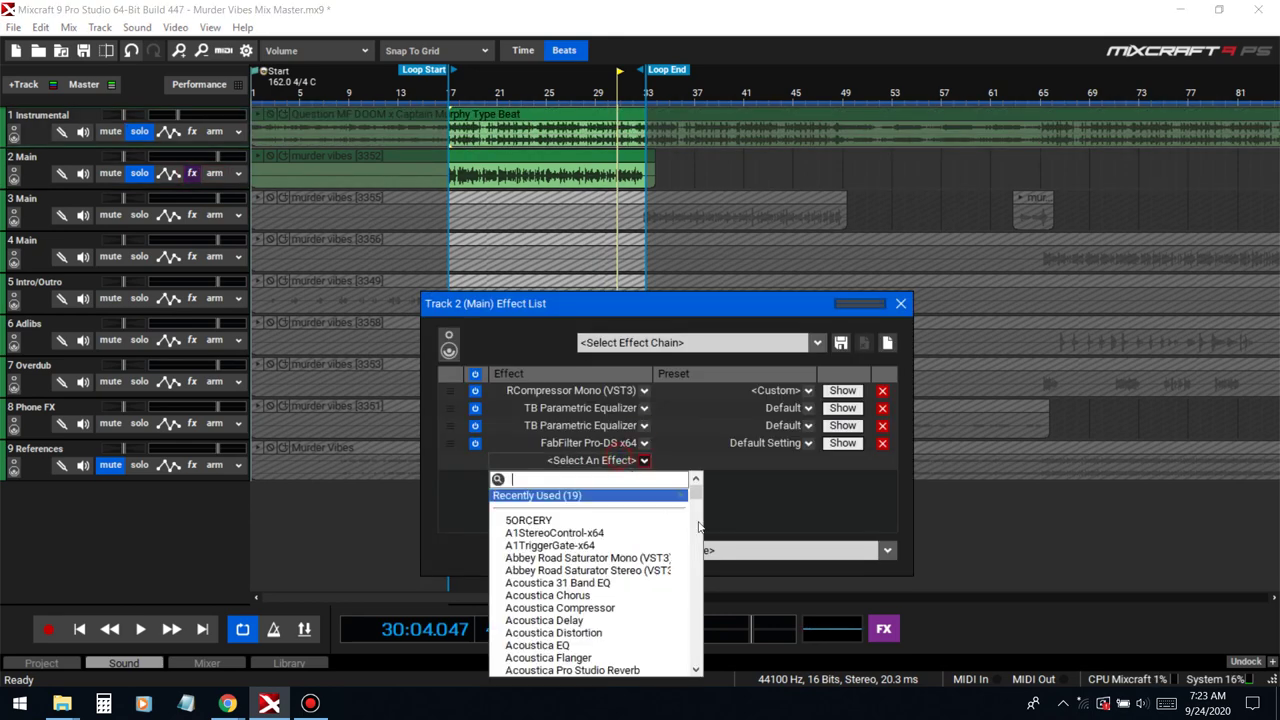
scroll(600, 585, "down", 2)
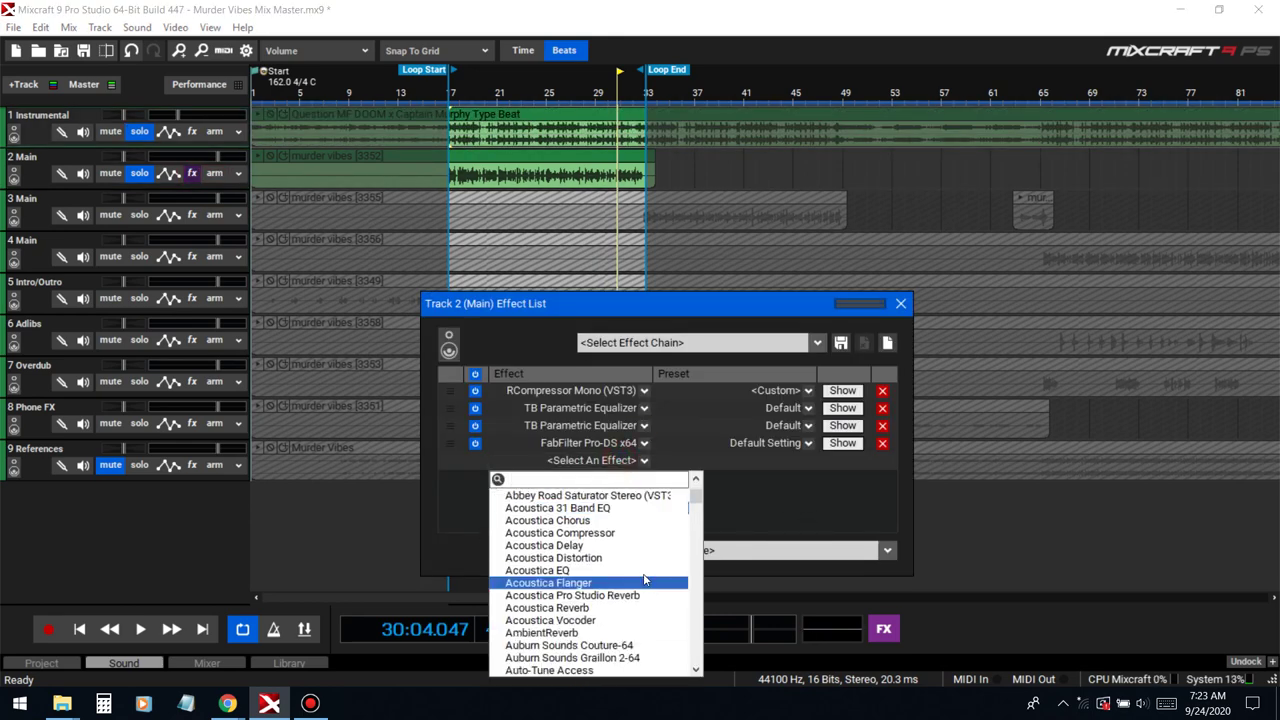
type("s")
left_click(679, 479)
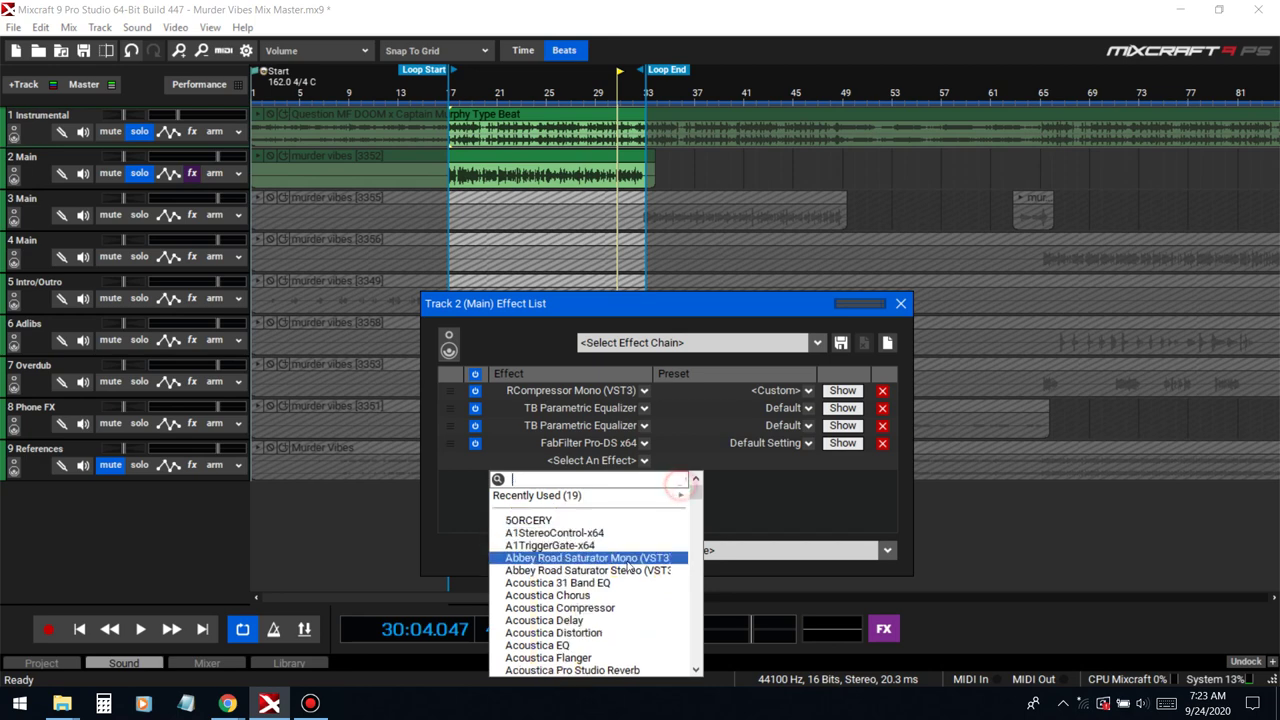
scroll(636, 560, "down", 9)
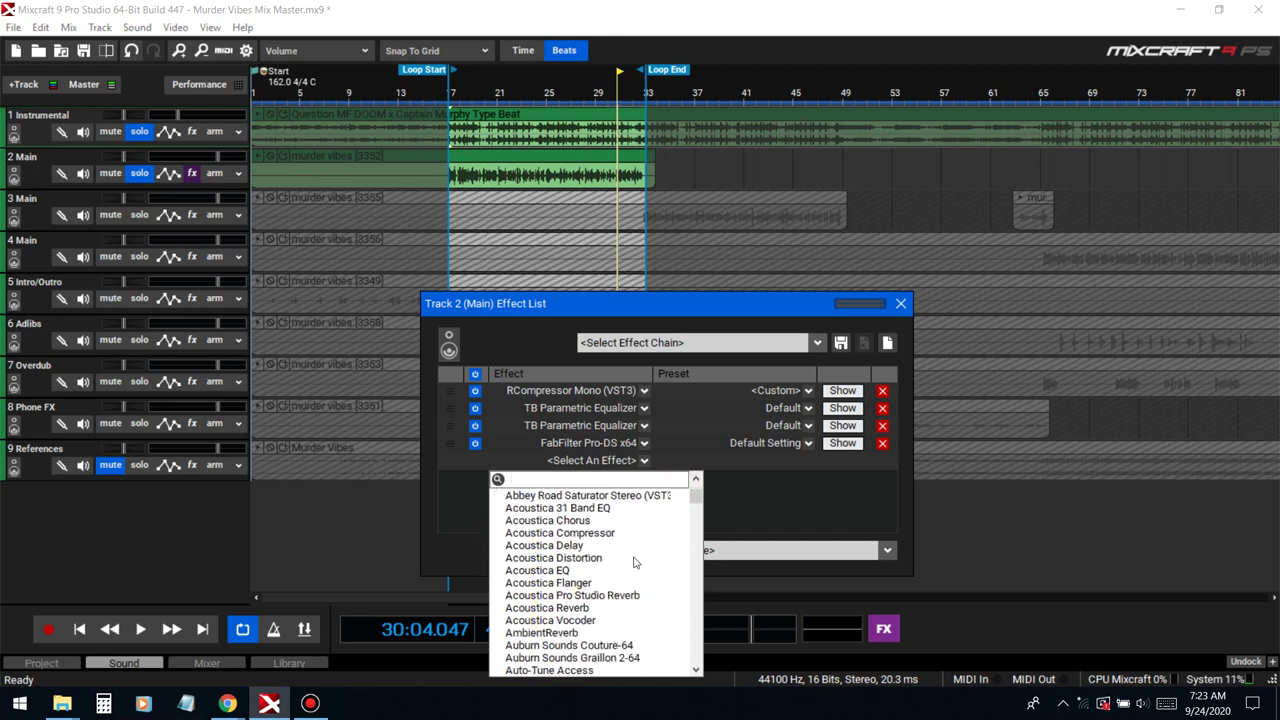
scroll(638, 563, "down", 4)
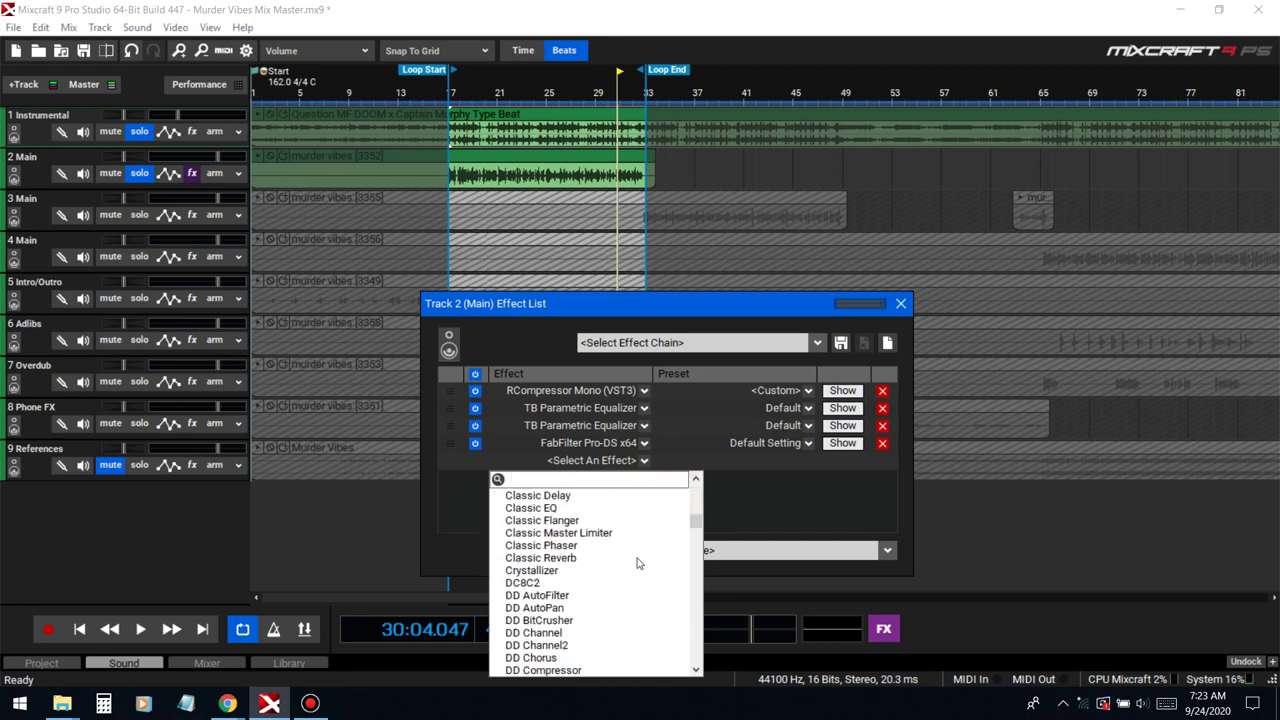
scroll(638, 563, "up", 2)
scroll(638, 563, "up", 2)
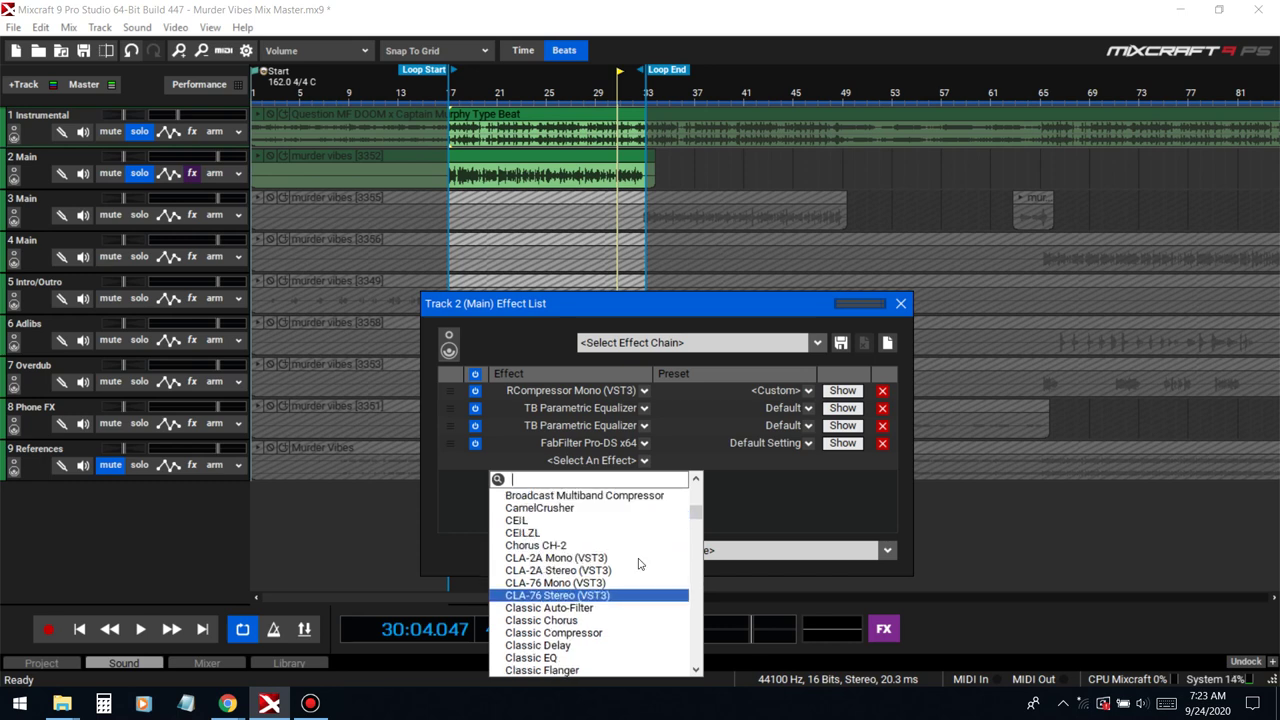
scroll(640, 565, "down", 10)
type("sa")
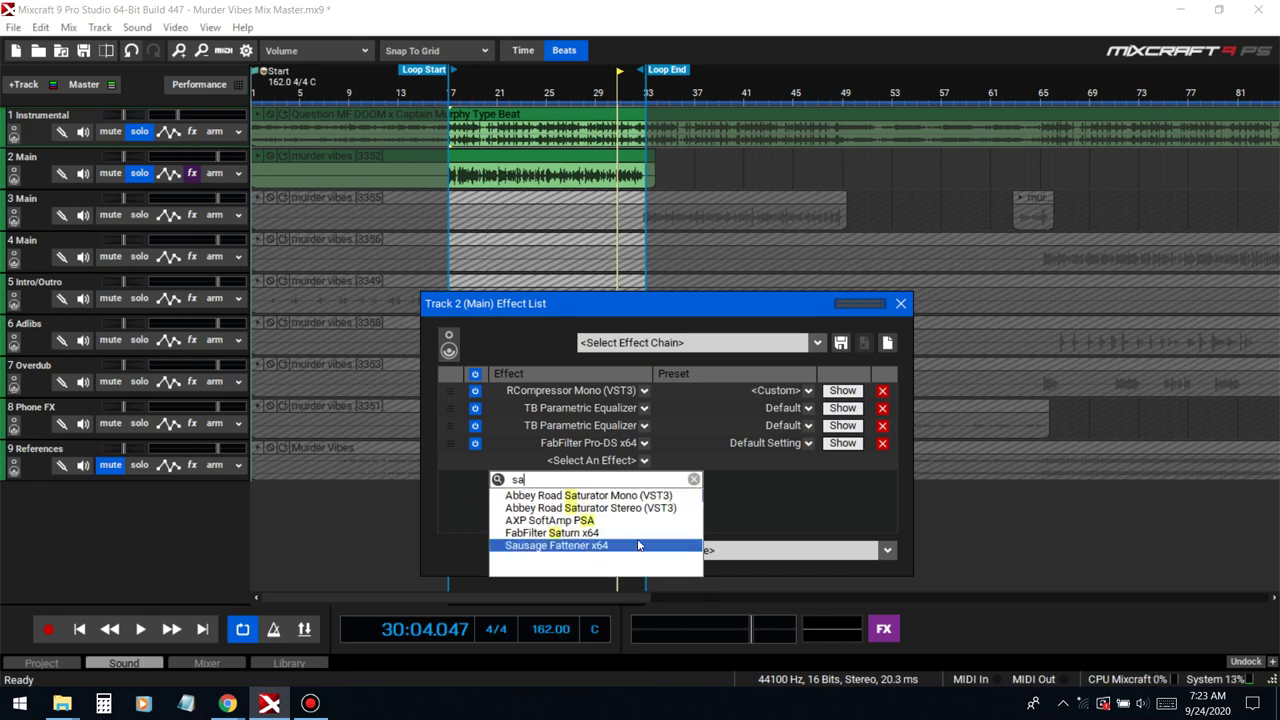
left_click(600, 533)
left_click(561, 86)
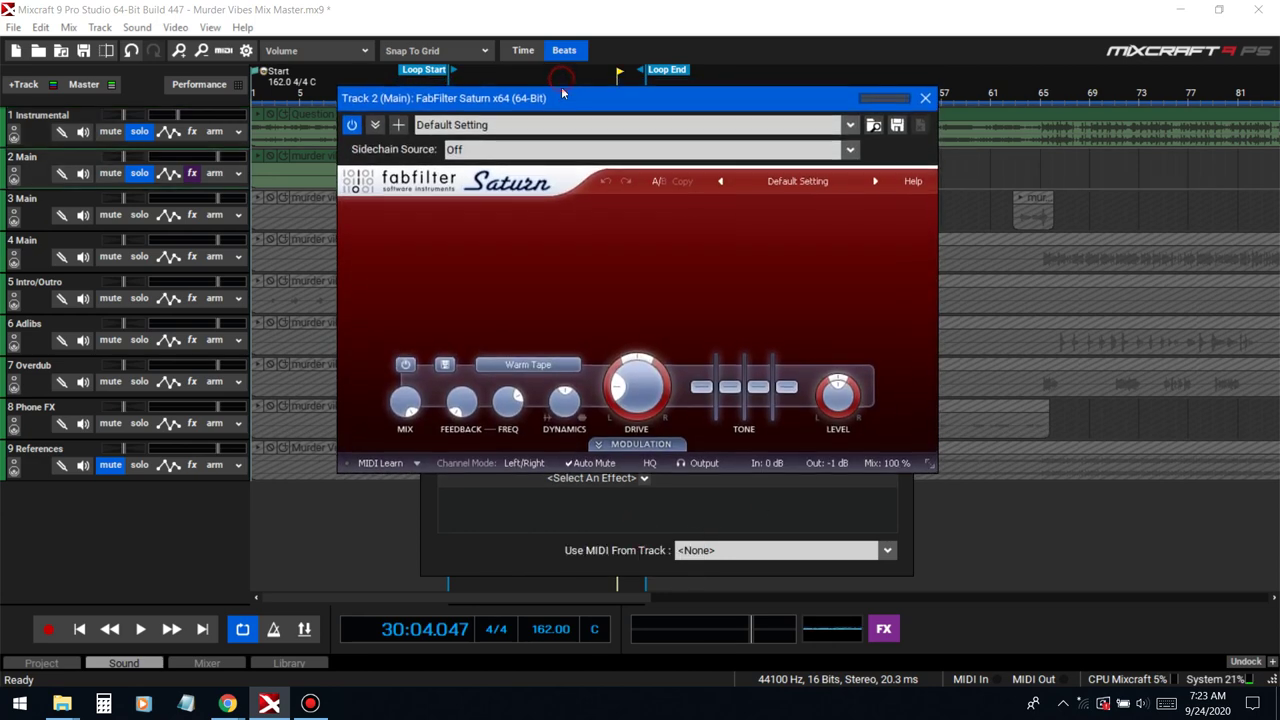
left_click_drag(562, 88, 604, 267)
Step: Play the loop with the Instrumental unsoloed and set Saturn to the Warm Tube style with 71.41% drive
key("space")
left_click(139, 132)
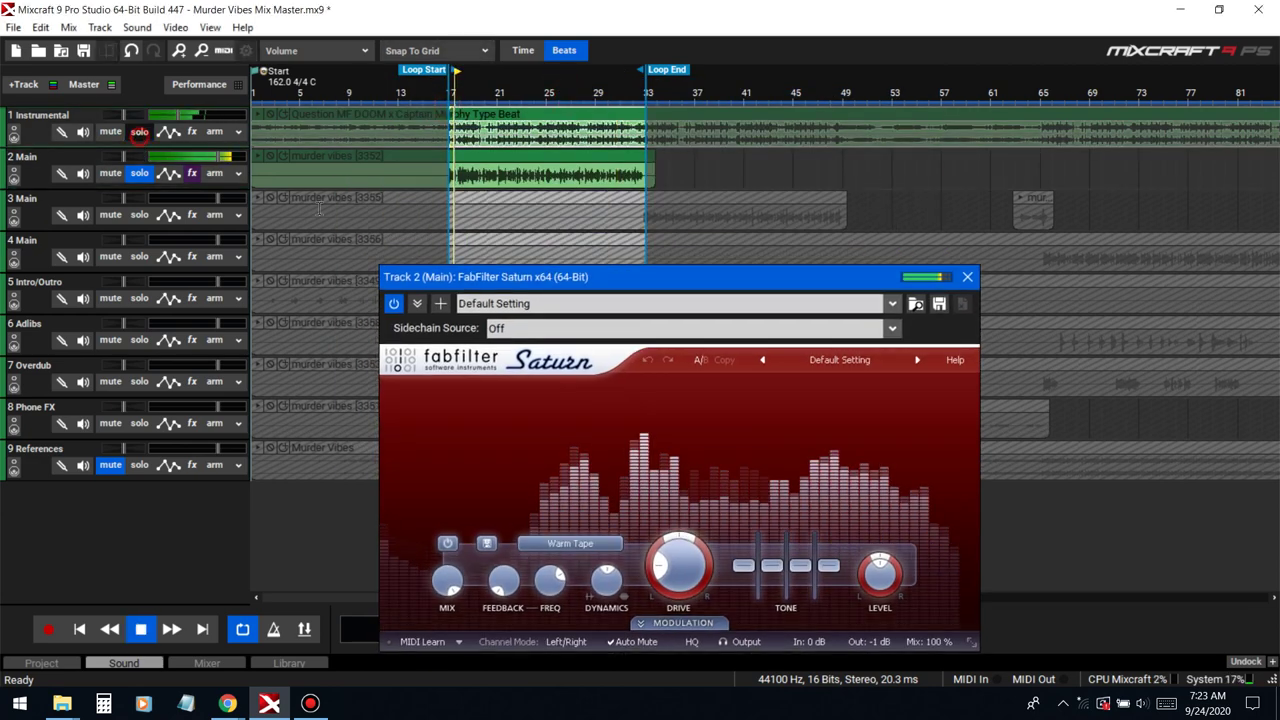
left_click_drag(678, 569, 705, 484)
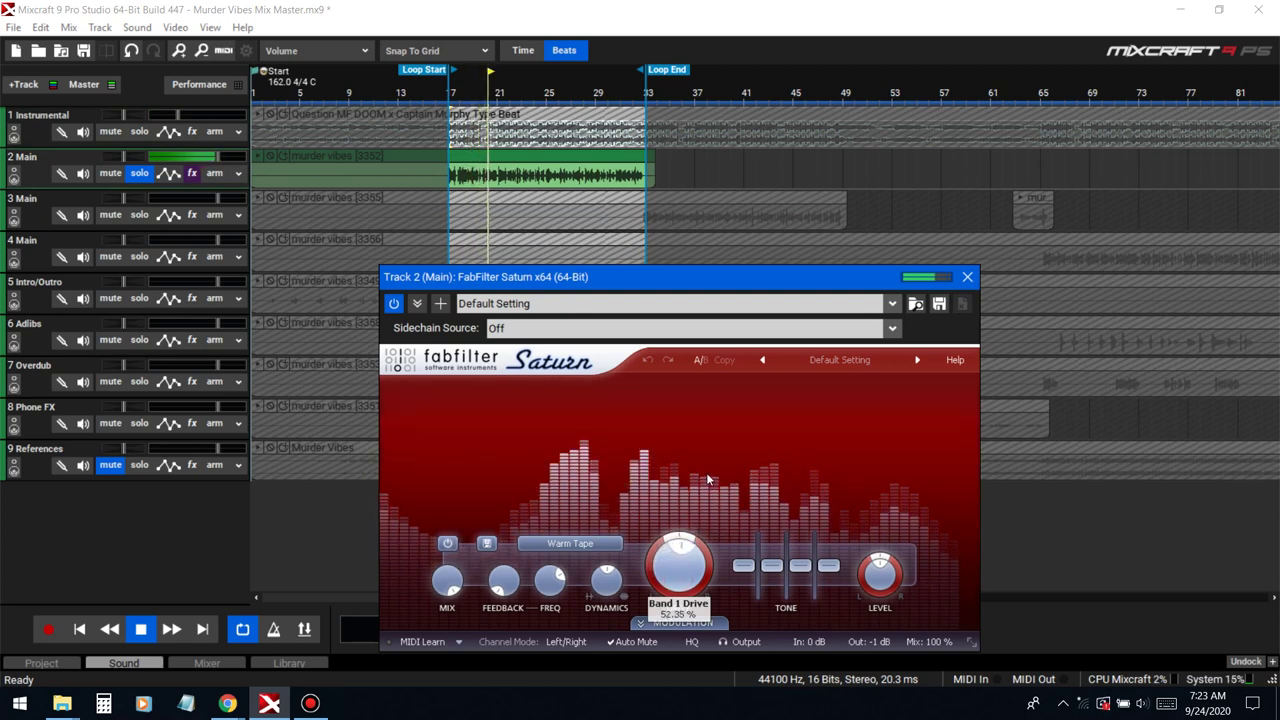
left_click(601, 543)
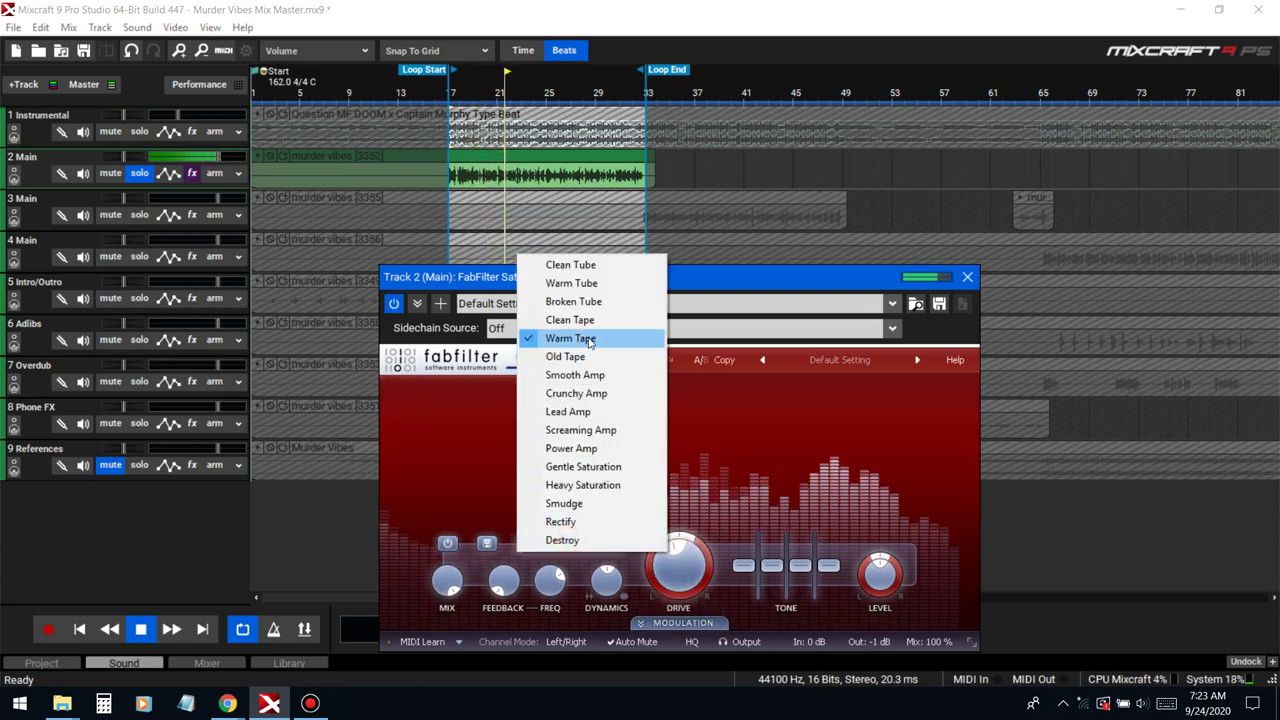
left_click(571, 283)
mouse_move(660, 507)
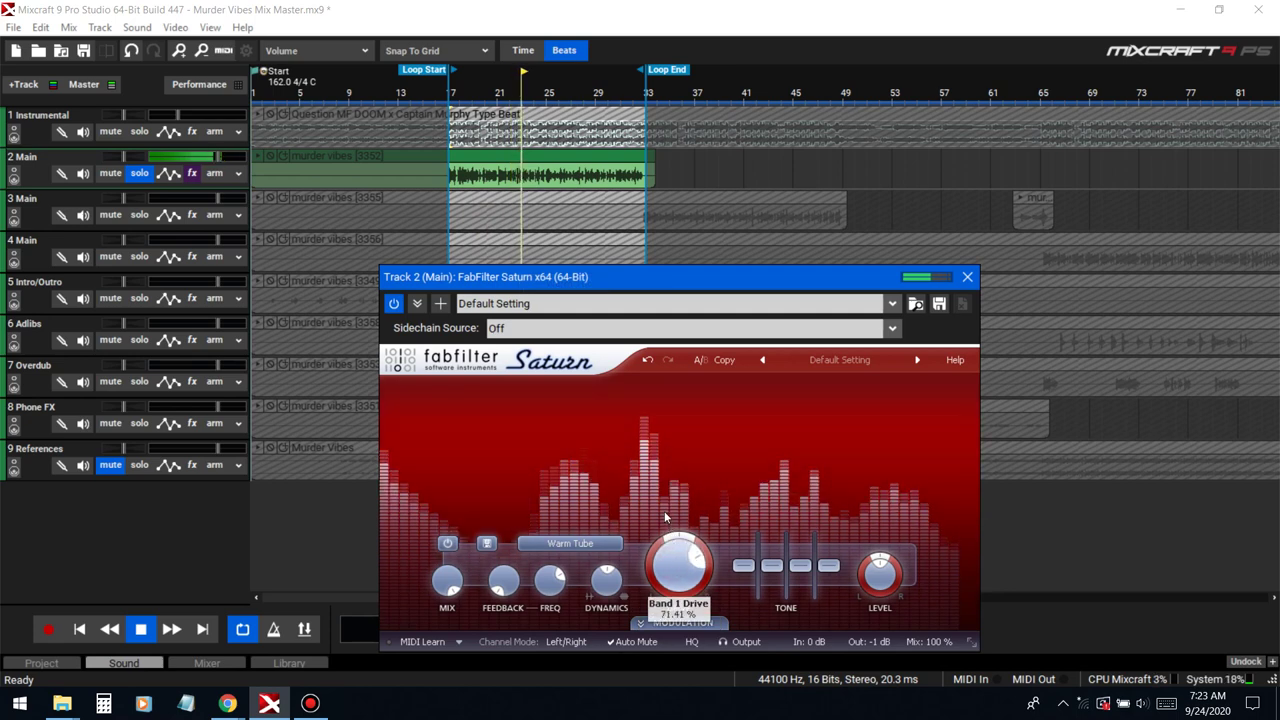
Step: Raise Saturn's Band 1 dynamics to about 0.517 and stop playback
mouse_move(604, 574)
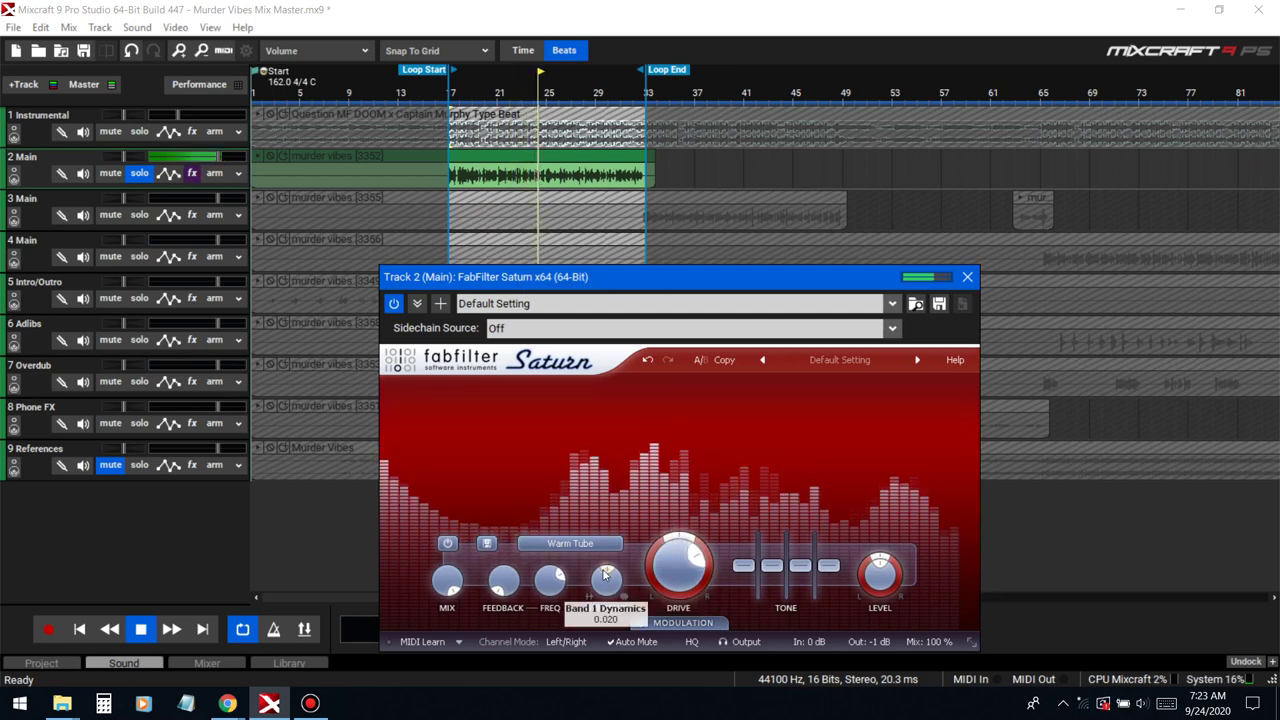
left_click_drag(604, 574, 604, 533)
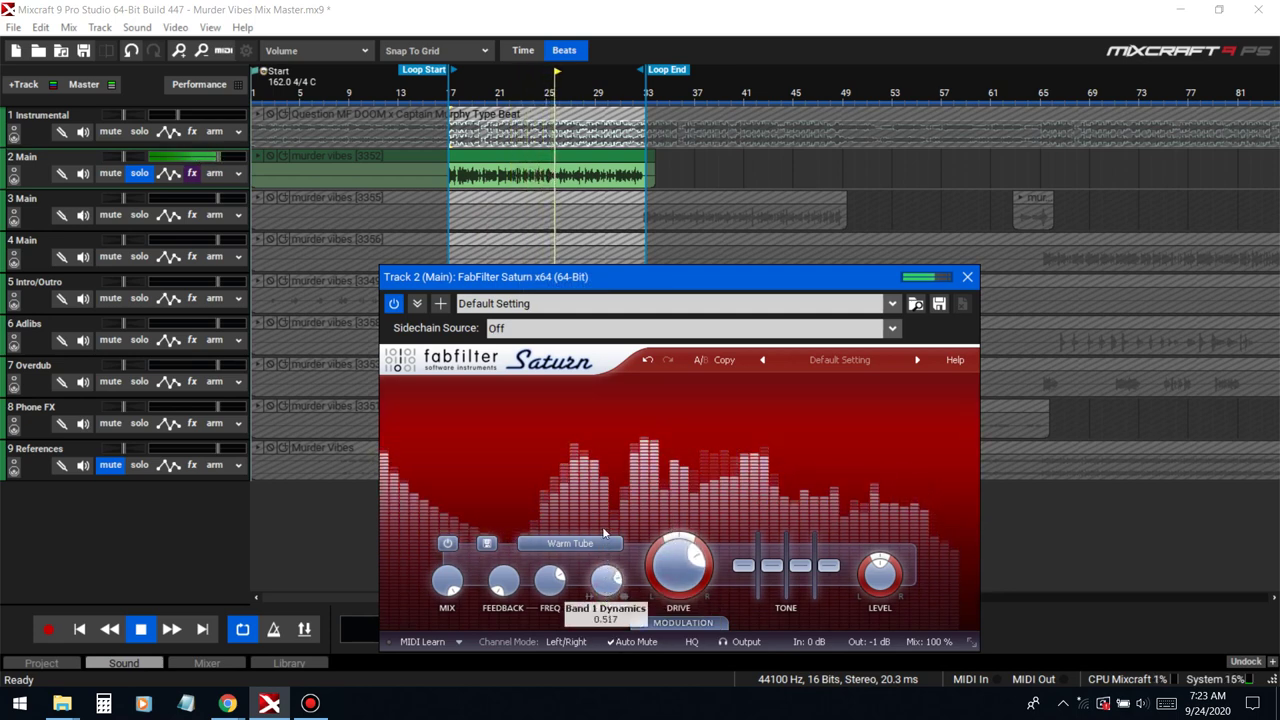
key("space")
Step: Return the playhead to the loop start and show Saturn's overall Mix control
mouse_move(893, 575)
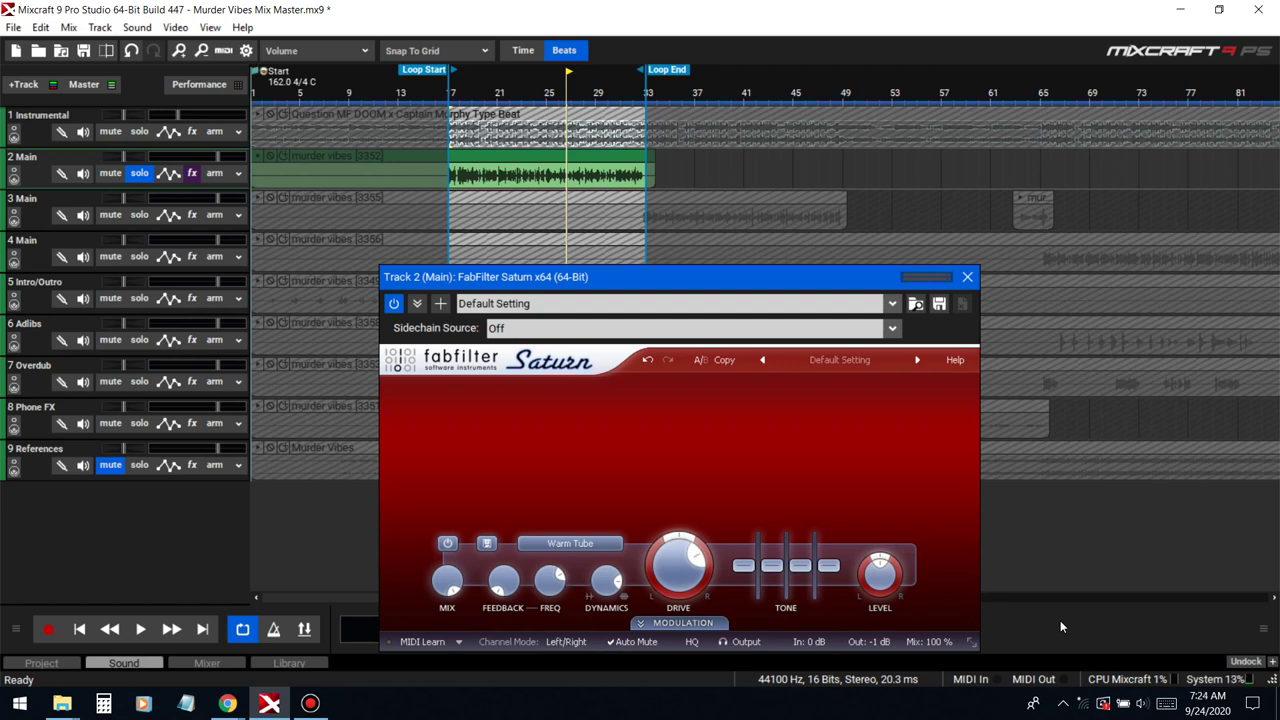
left_click(437, 100)
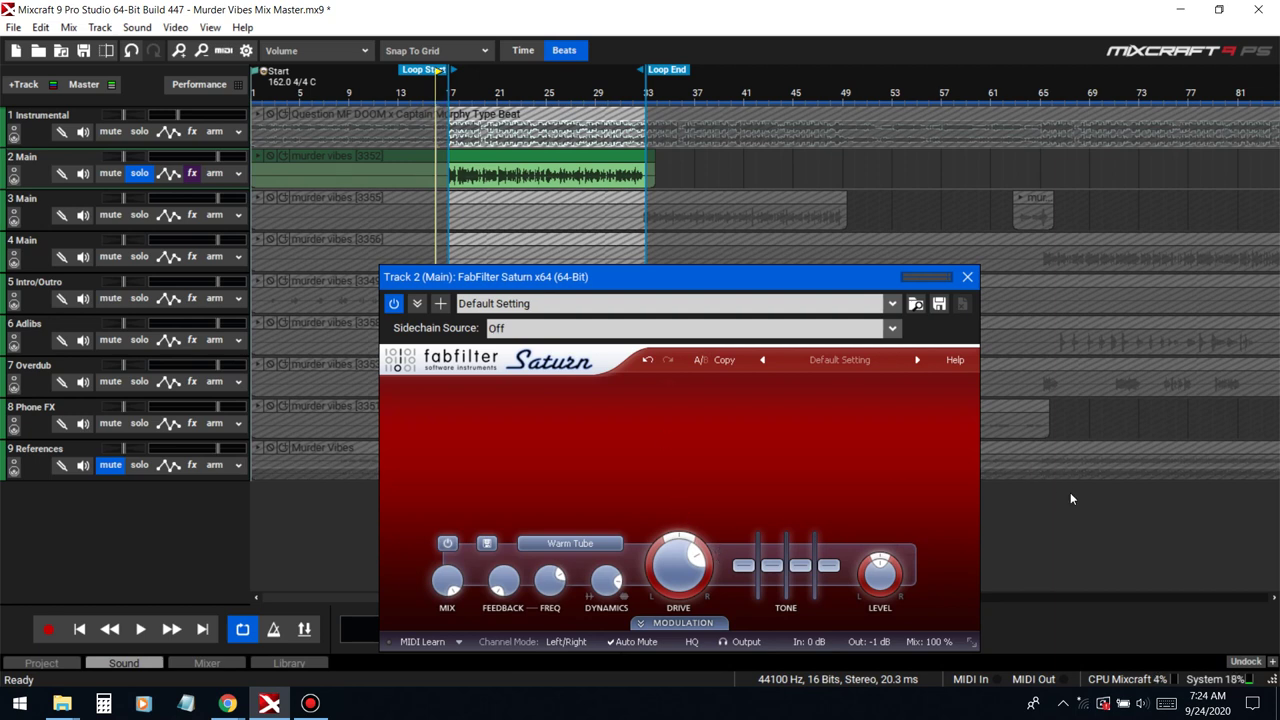
left_click(932, 638)
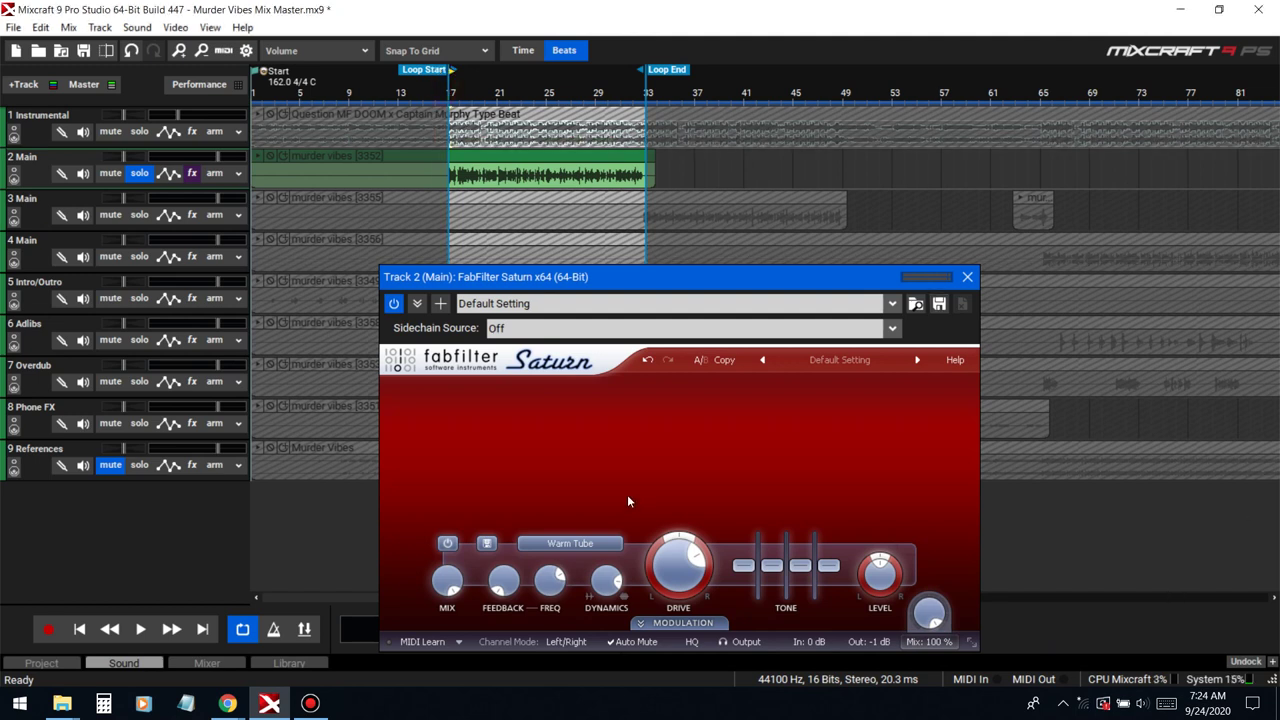
Step: Audition the looped vocal briefly and split Saturn into two frequency bands
key("space")
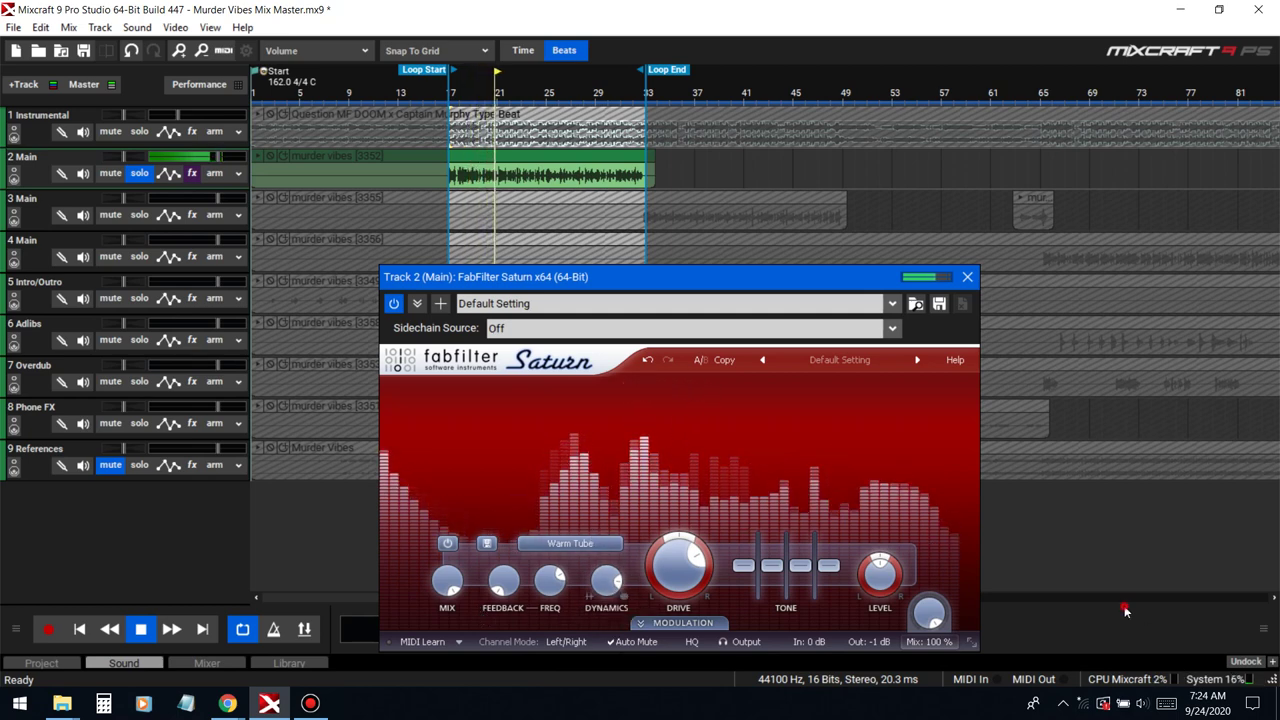
key("space")
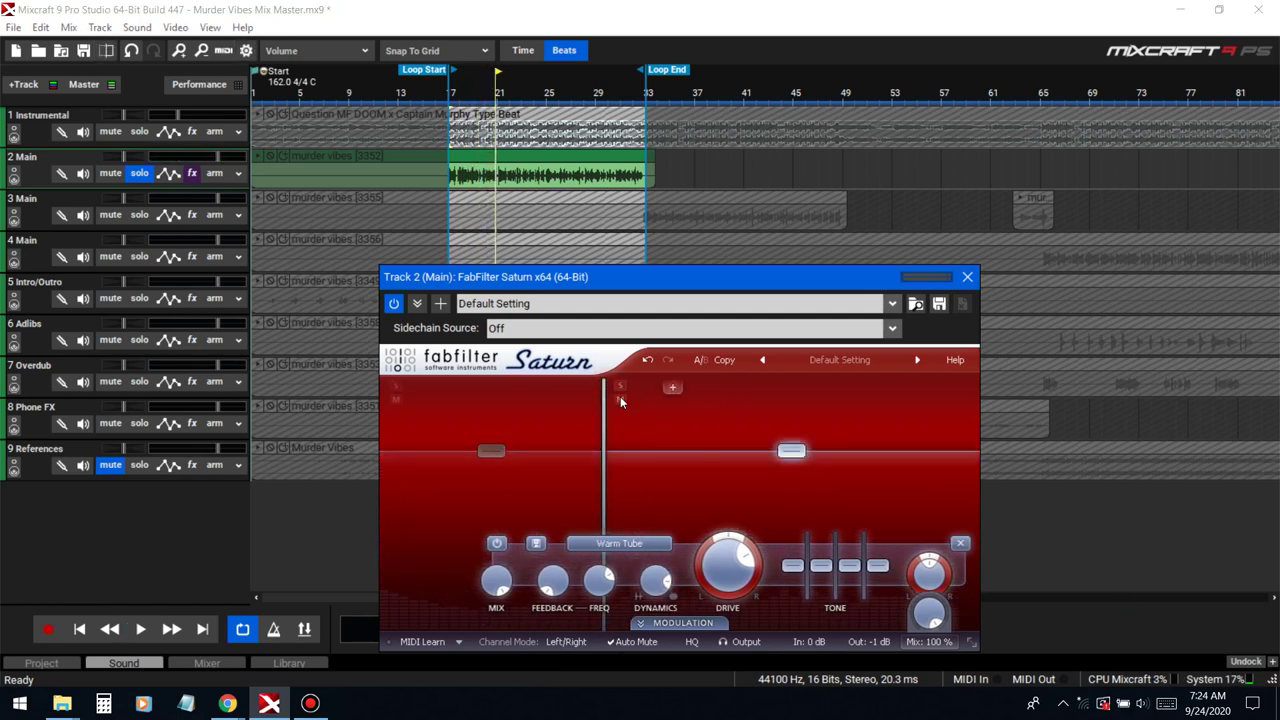
left_click_drag(605, 412, 598, 438)
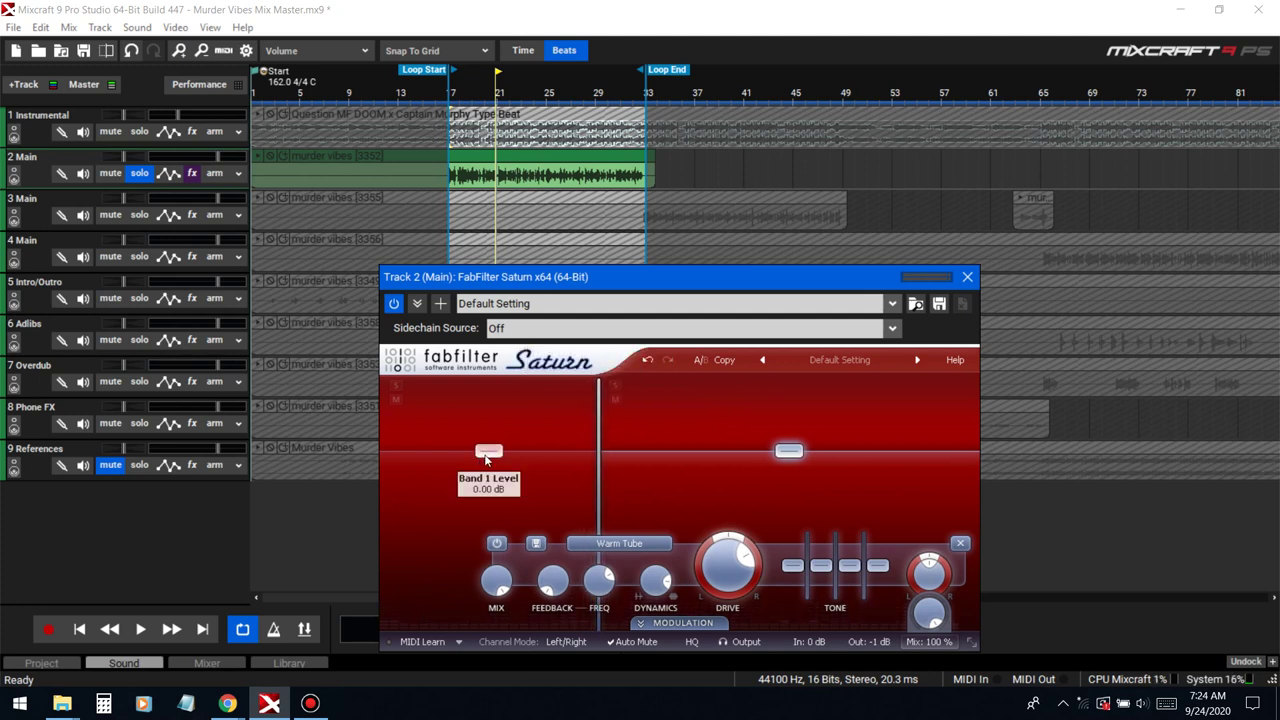
left_click(772, 389)
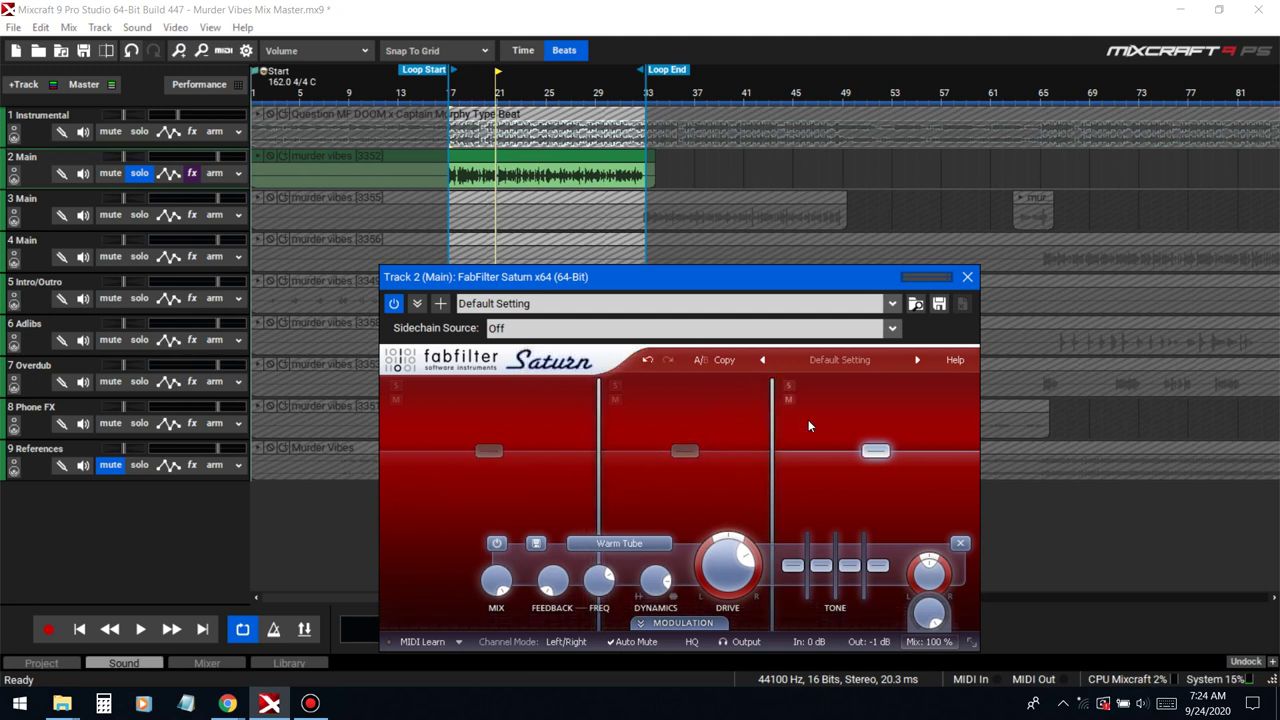
left_click_drag(606, 462, 588, 460)
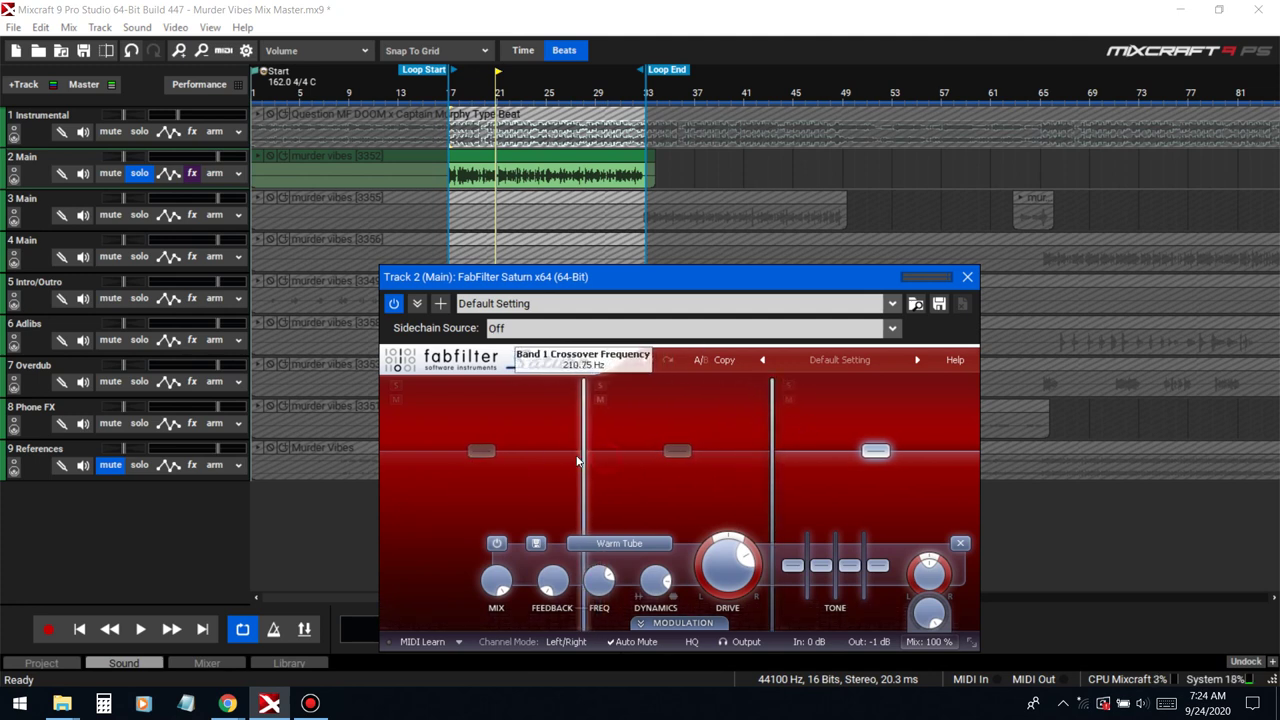
left_click(678, 449)
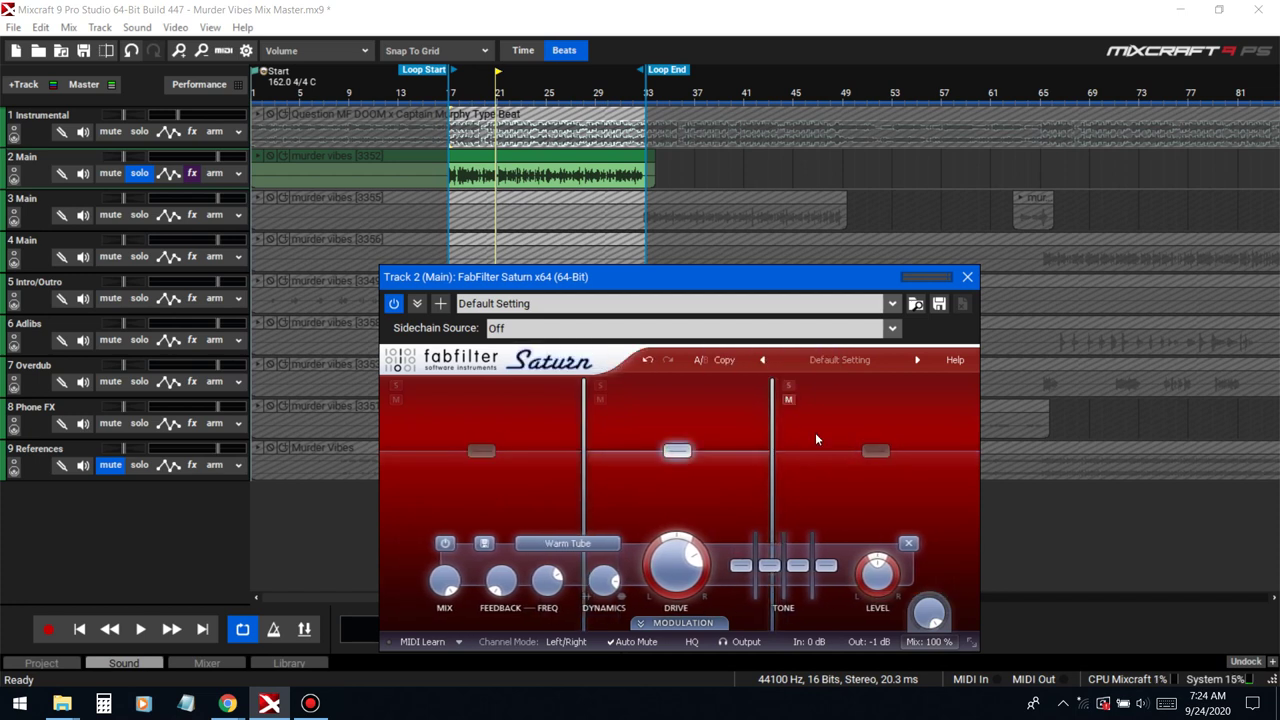
left_click(910, 545)
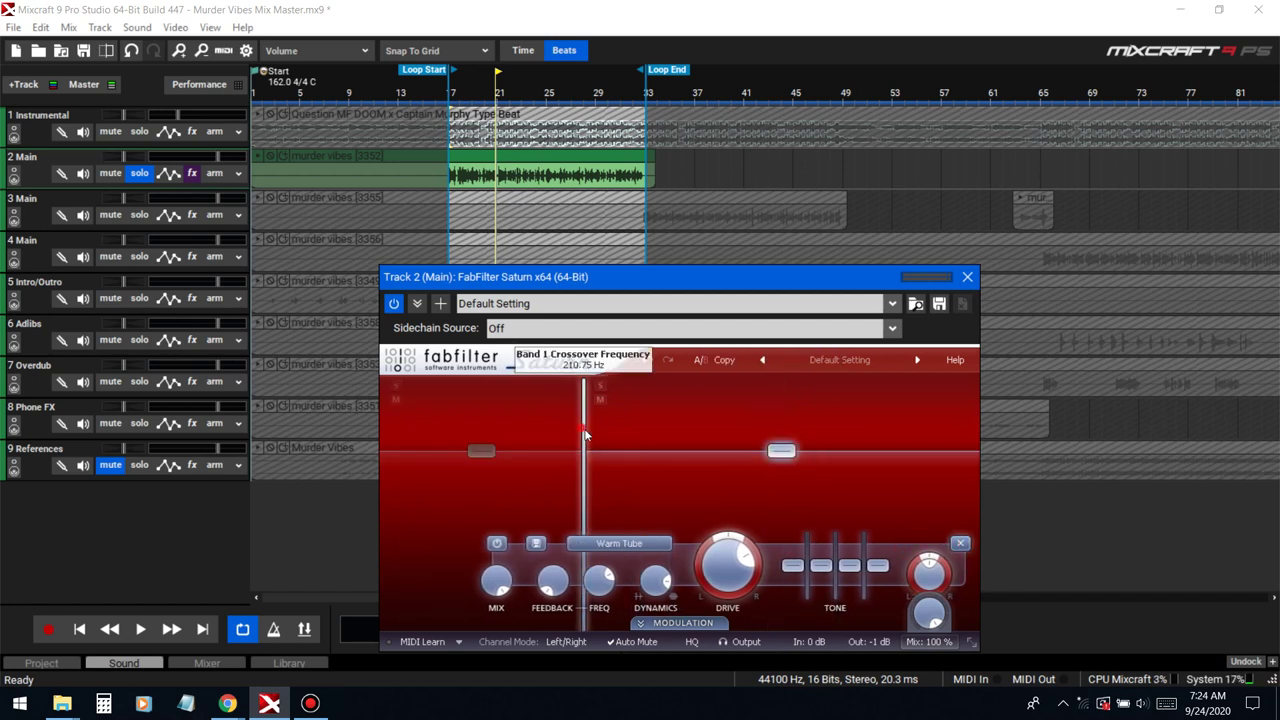
Step: Move Saturn's band crossover to a higher frequency and play the loop from bar 17
left_click_drag(586, 450, 627, 450)
left_click(451, 90)
key("space")
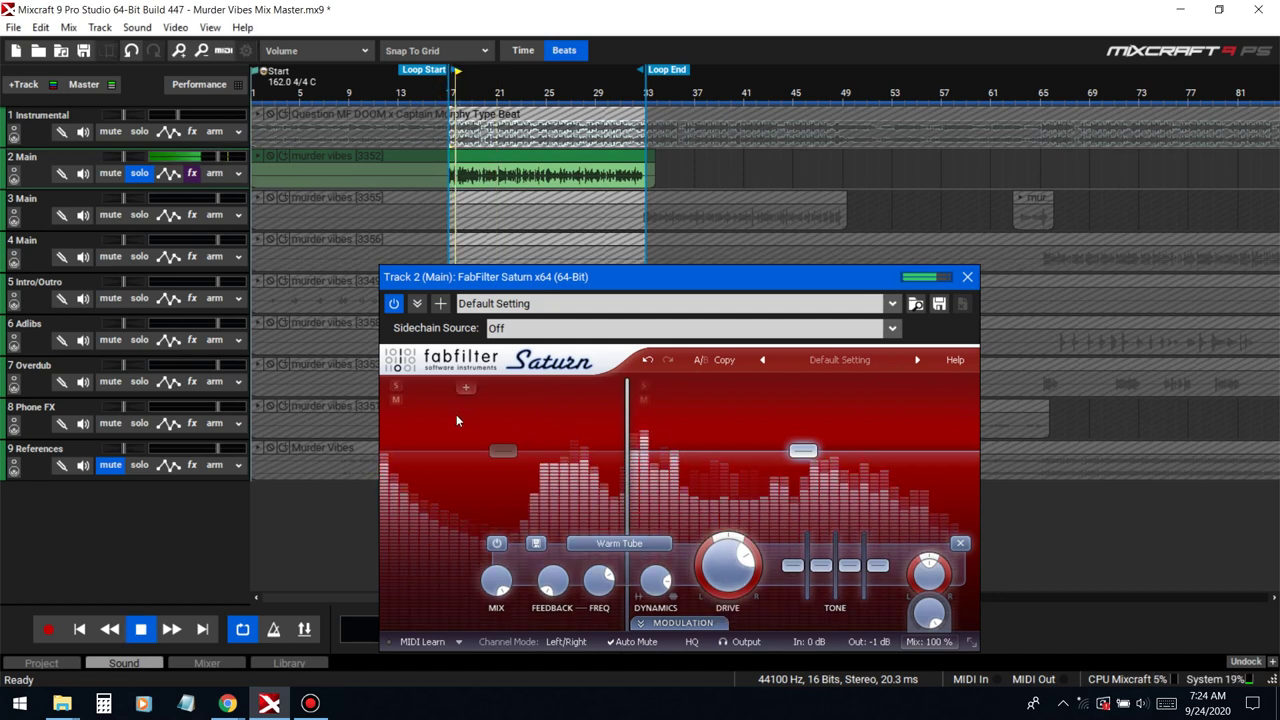
Step: Solo Saturn's upper band, lower its Bass and Mid tone levels slightly, and end the solo
left_click(643, 386)
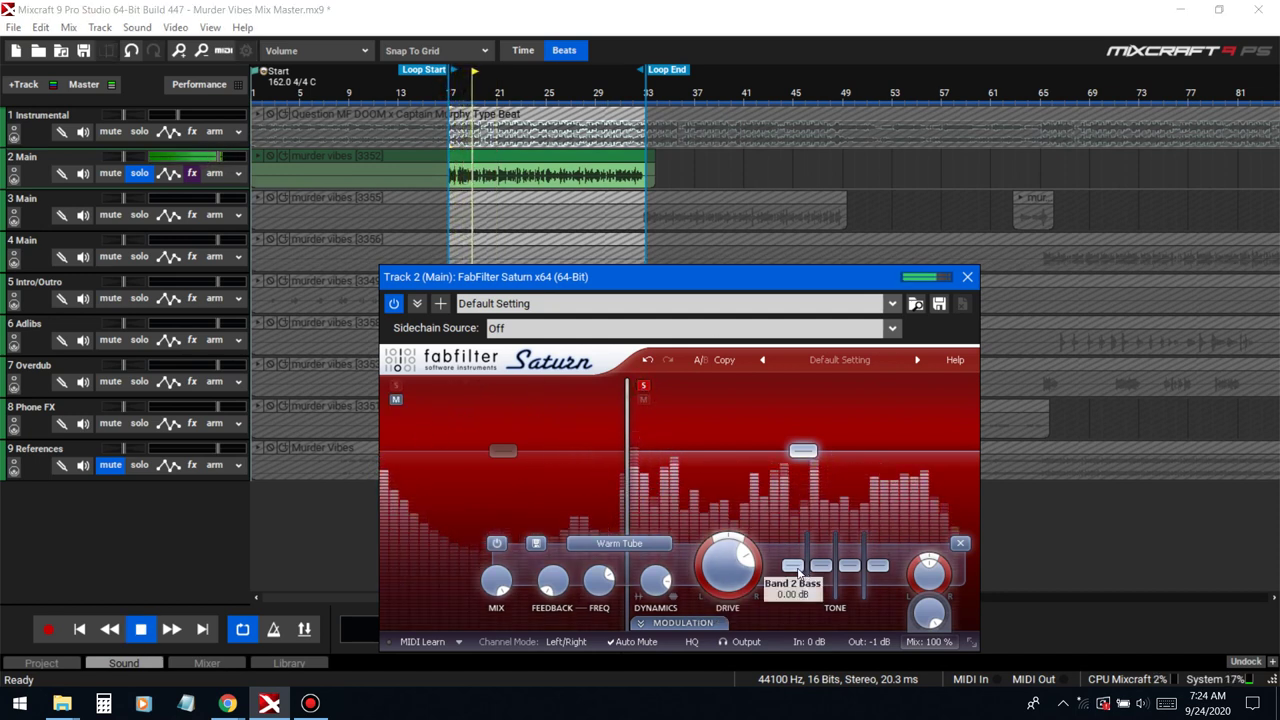
left_click_drag(794, 566, 794, 577)
left_click_drag(820, 567, 822, 577)
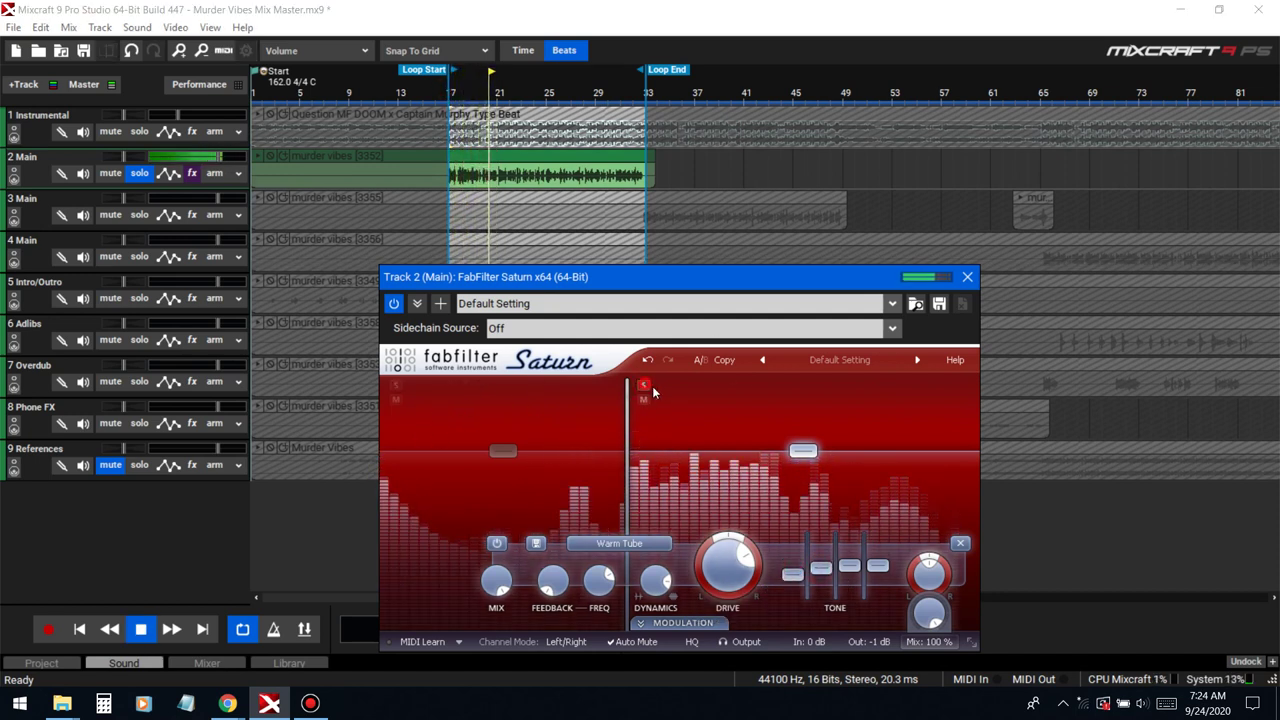
left_click(644, 386)
Step: Set Saturn's lower band to the Smooth Amp style, lower its Bass tone, and set its Mid tone to +1.79 dB
left_click(503, 450)
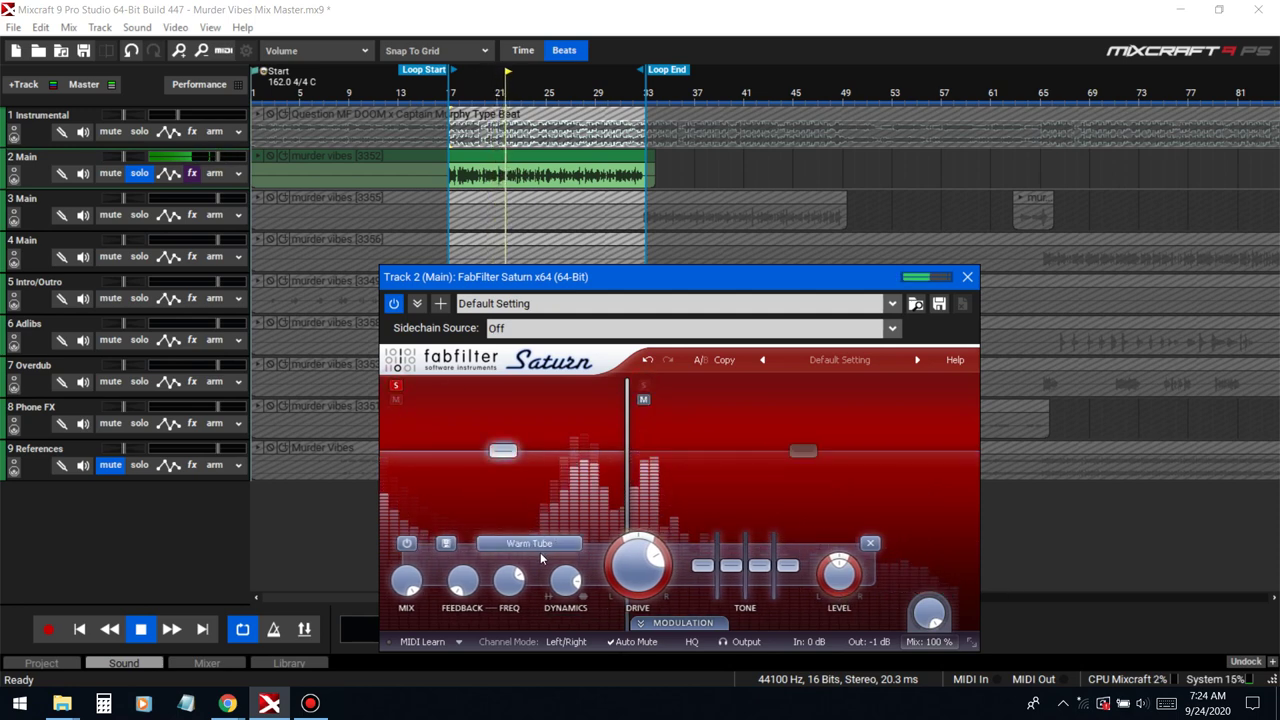
left_click(528, 543)
left_click(536, 377)
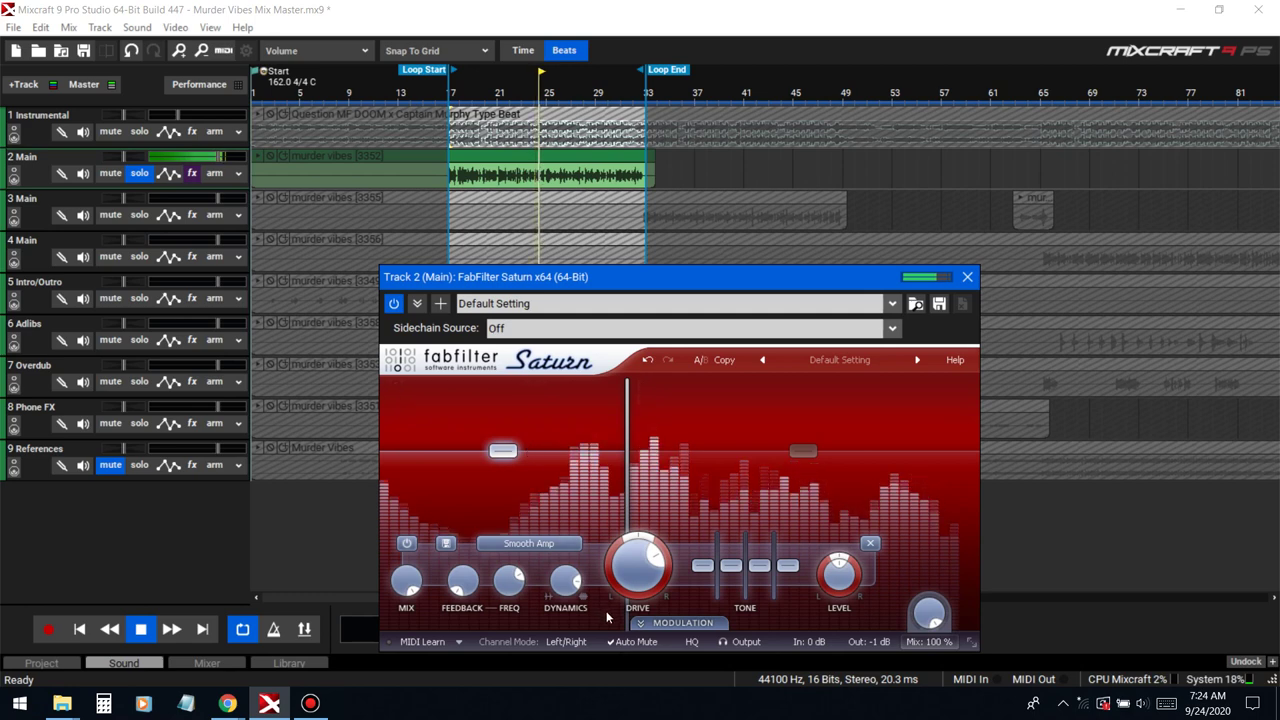
left_click_drag(698, 573, 733, 567)
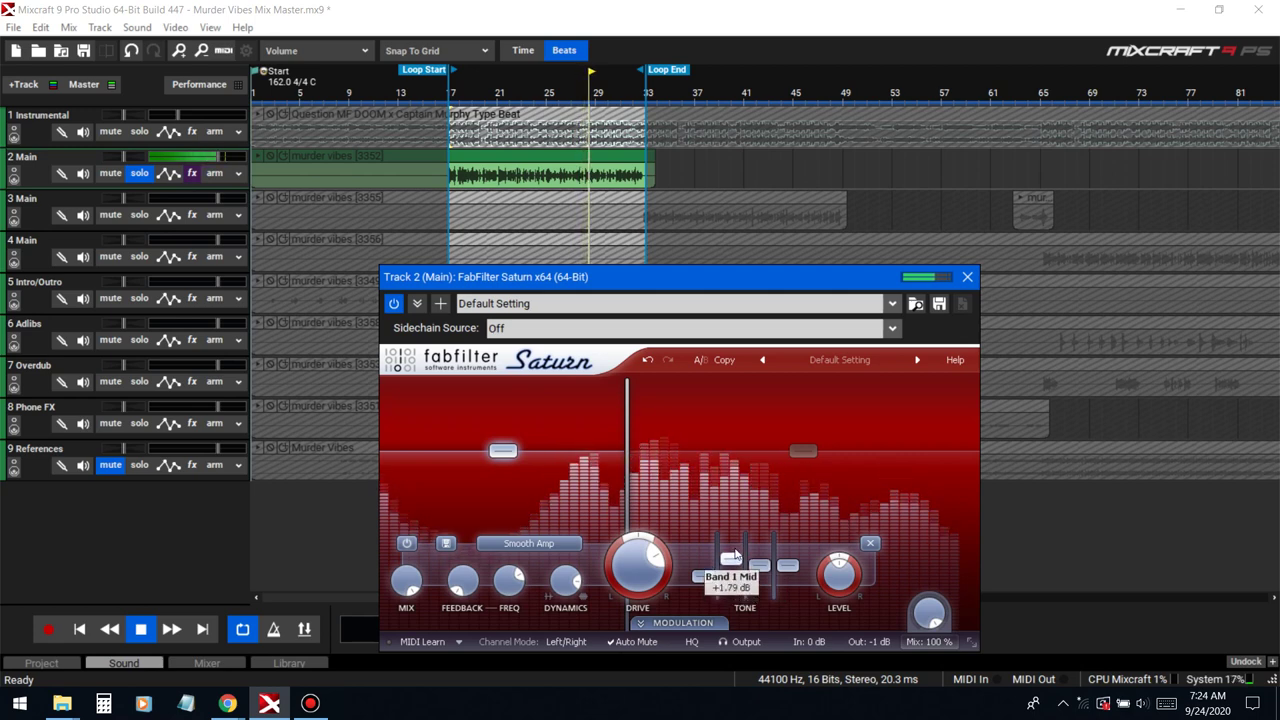
Step: Raise the upper band's Treble tone to about +2.2 dB and its Presence tone slightly
left_click(802, 452)
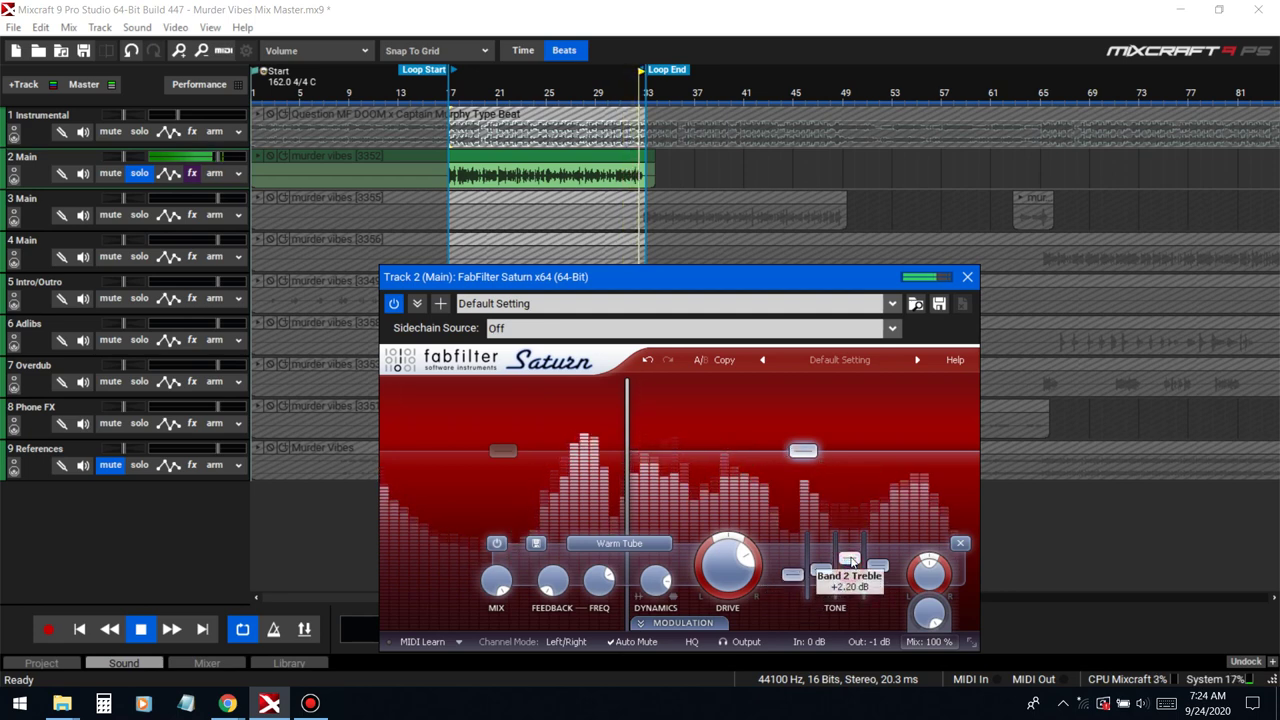
left_click_drag(870, 567, 870, 561)
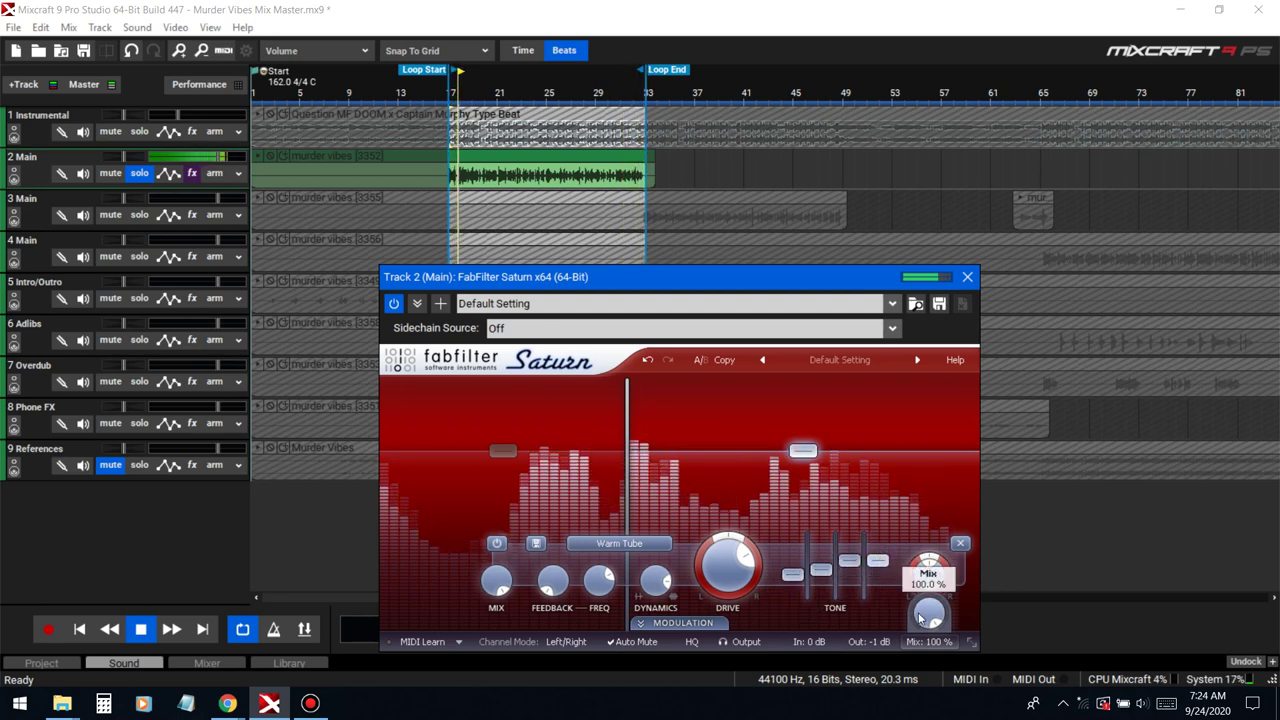
Step: Reduce Saturn's overall Mix to 18% and bypass the plugin to compare the vocal with and without saturation
left_click_drag(922, 621, 920, 663)
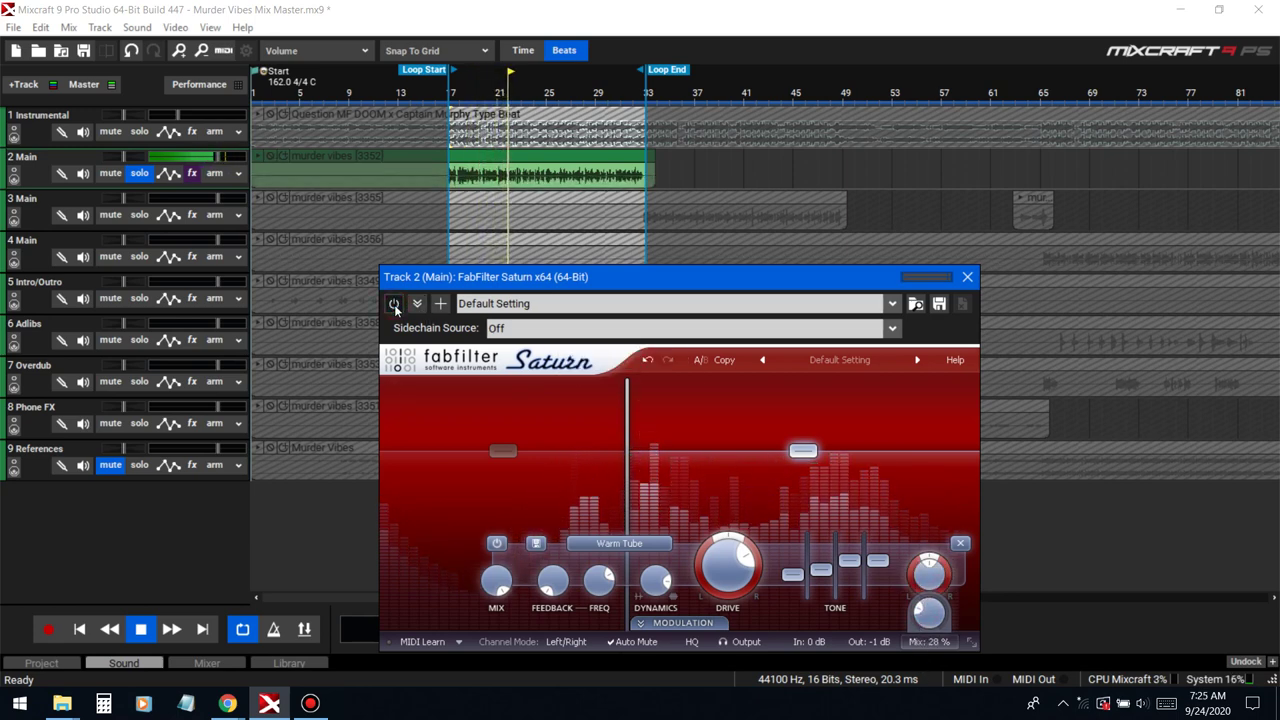
mouse_move(926, 642)
left_mouse_down()
mouse_move(942, 650)
mouse_move(934, 626)
left_mouse_up()
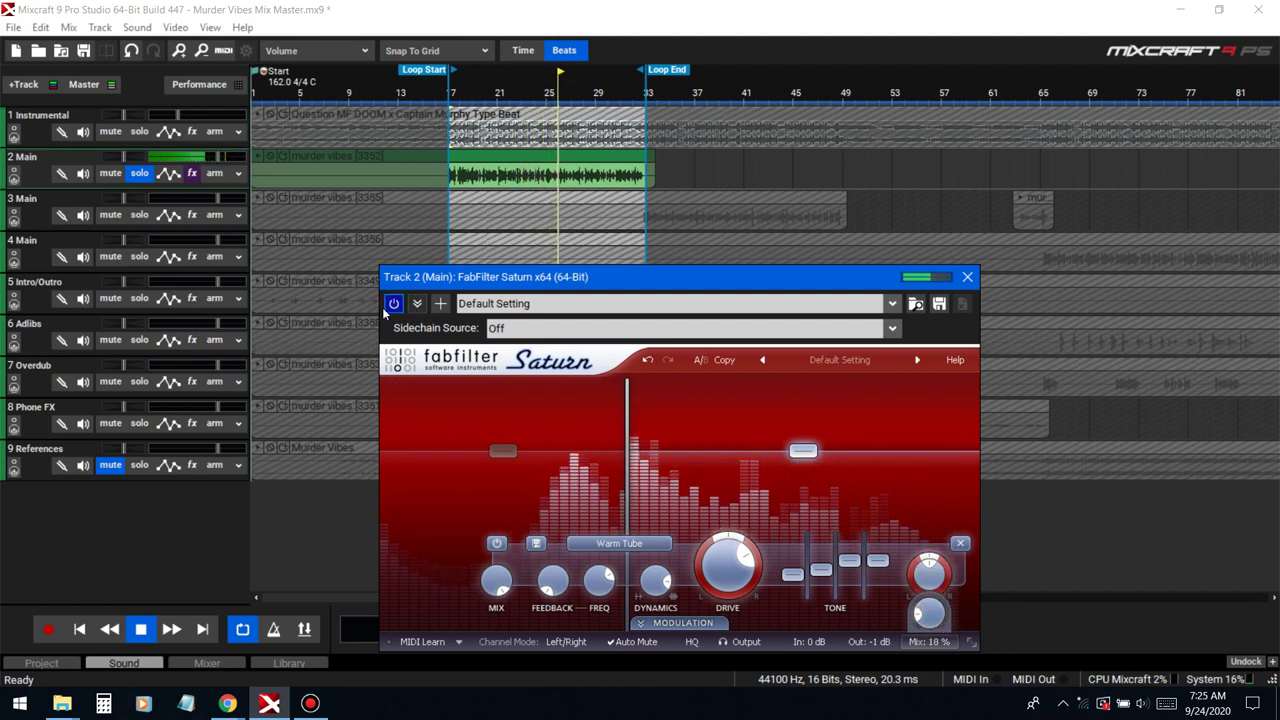
left_click(392, 305)
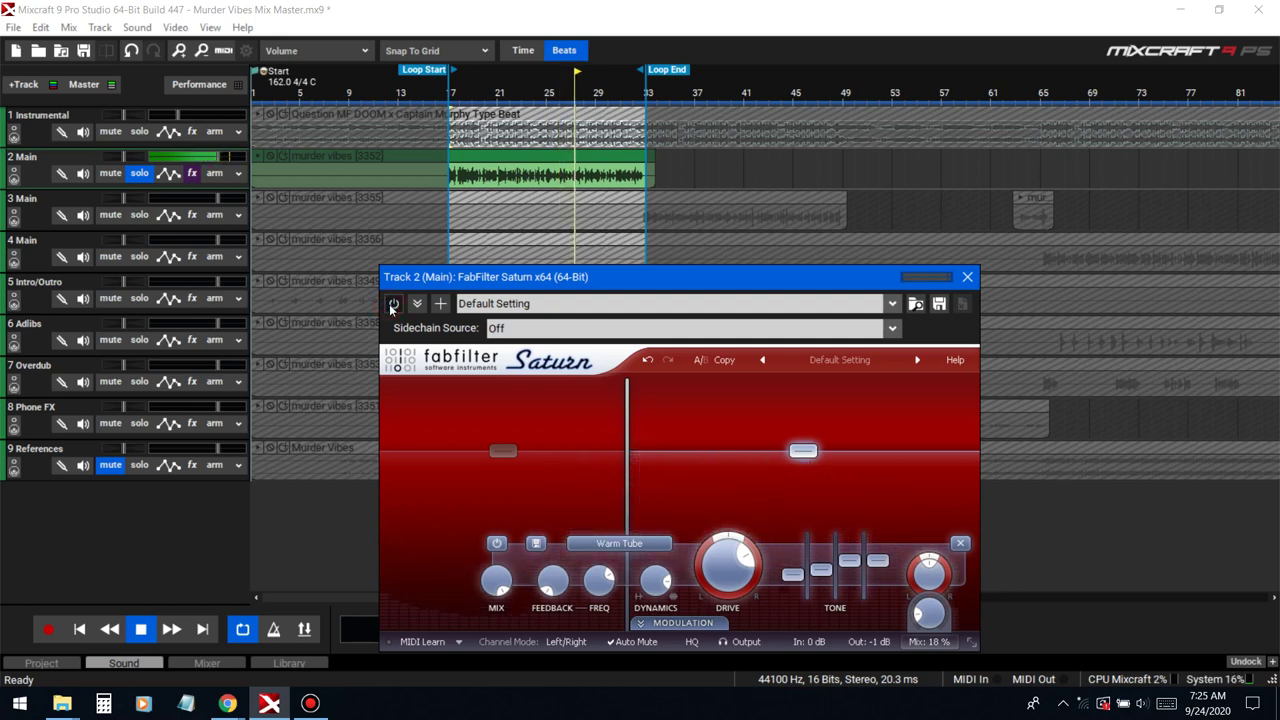
Step: Re-enable Saturn, shift the crossover between its two bands slightly lower, and set the overall Mix to 22%
left_click(393, 304)
left_click_drag(932, 616, 932, 621)
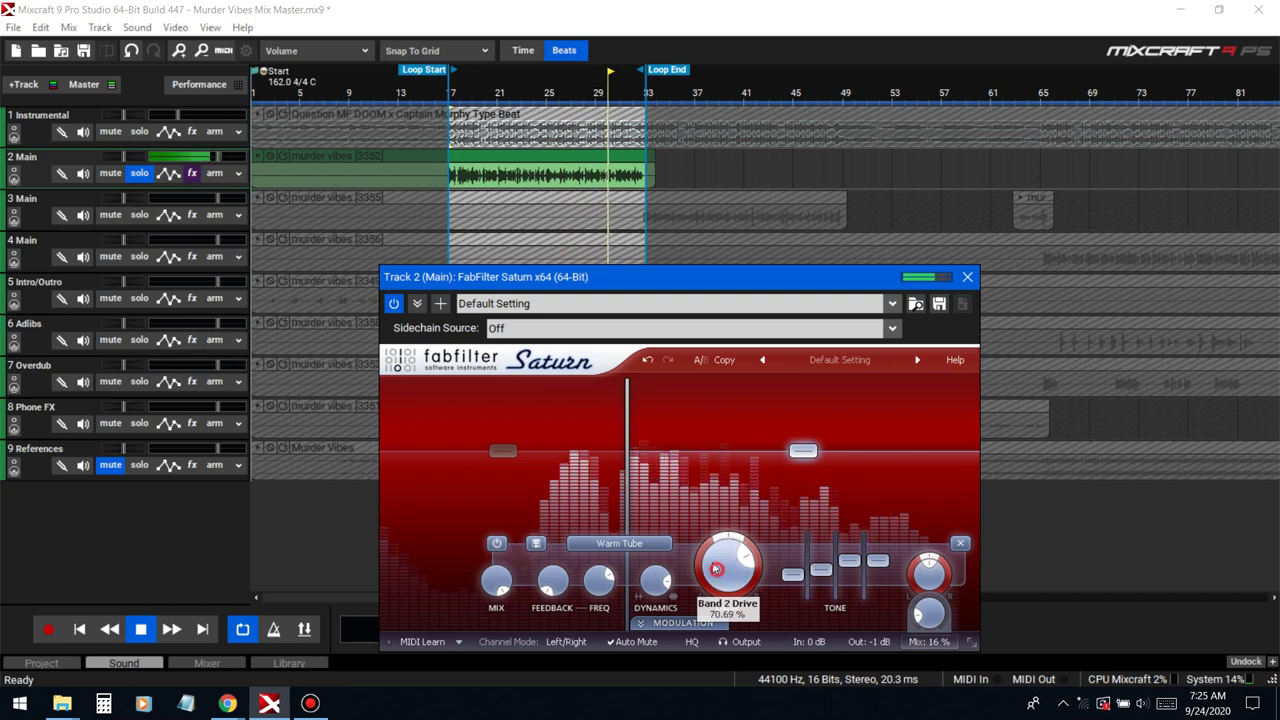
left_click_drag(627, 455, 622, 455)
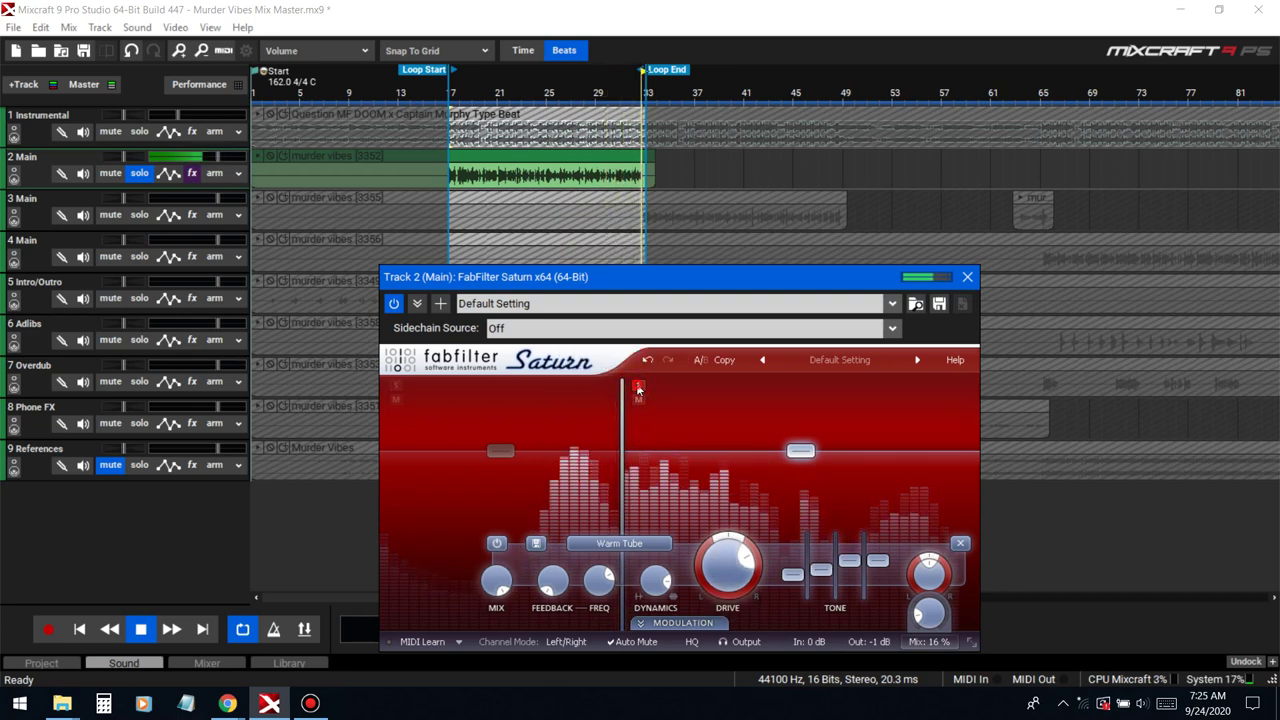
left_click_drag(660, 594, 660, 608)
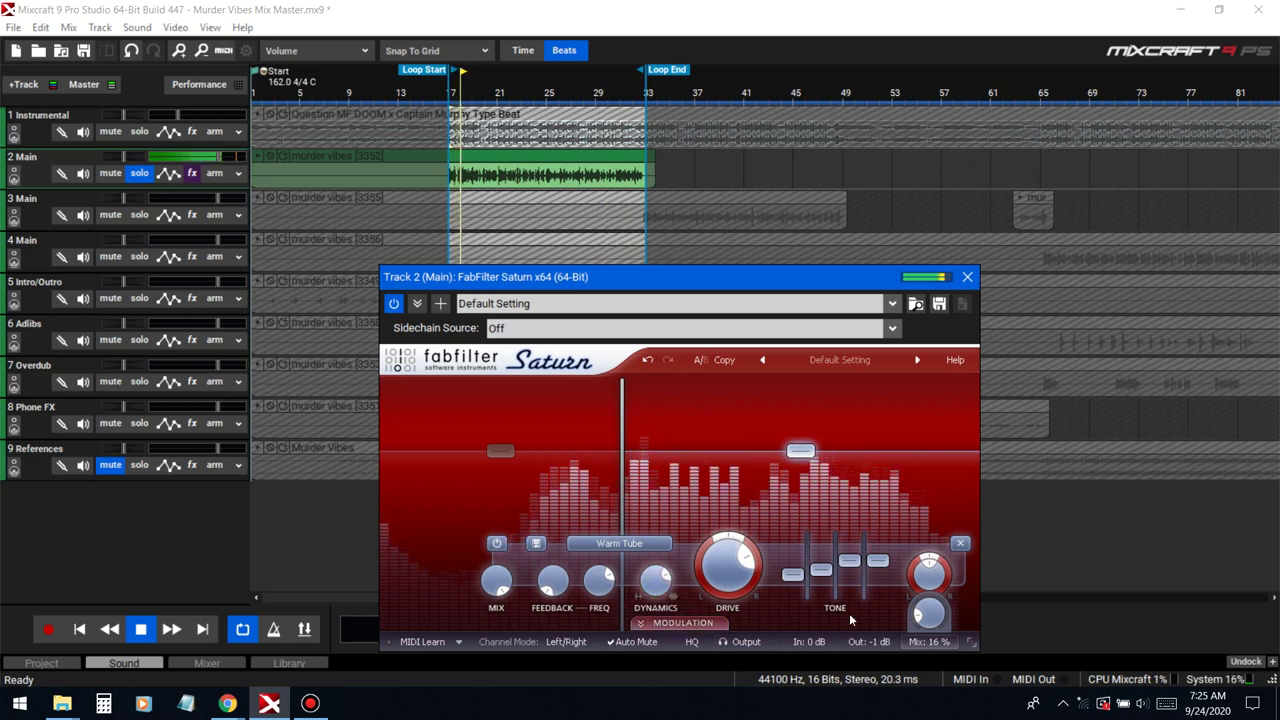
left_click_drag(944, 614, 948, 603)
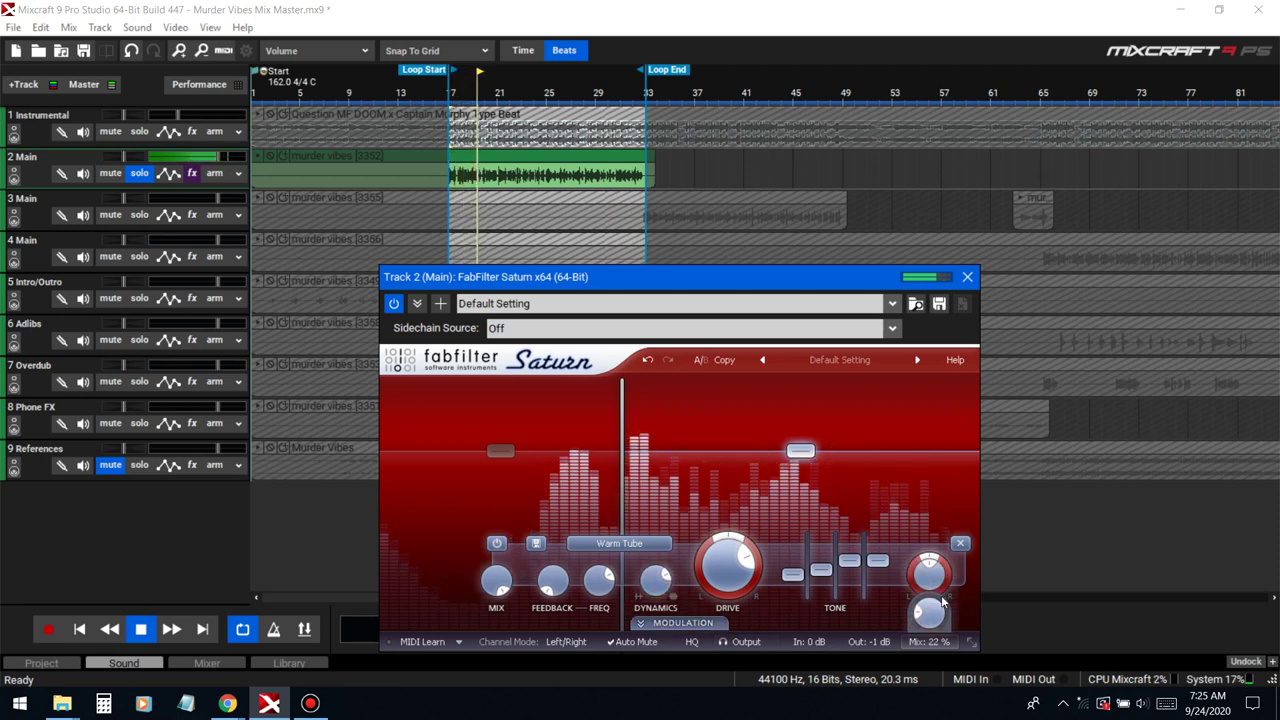
Step: Compare the vocal with Saturn bypassed and active, solo the Instrumental alongside it, and close Saturn
left_click(393, 304)
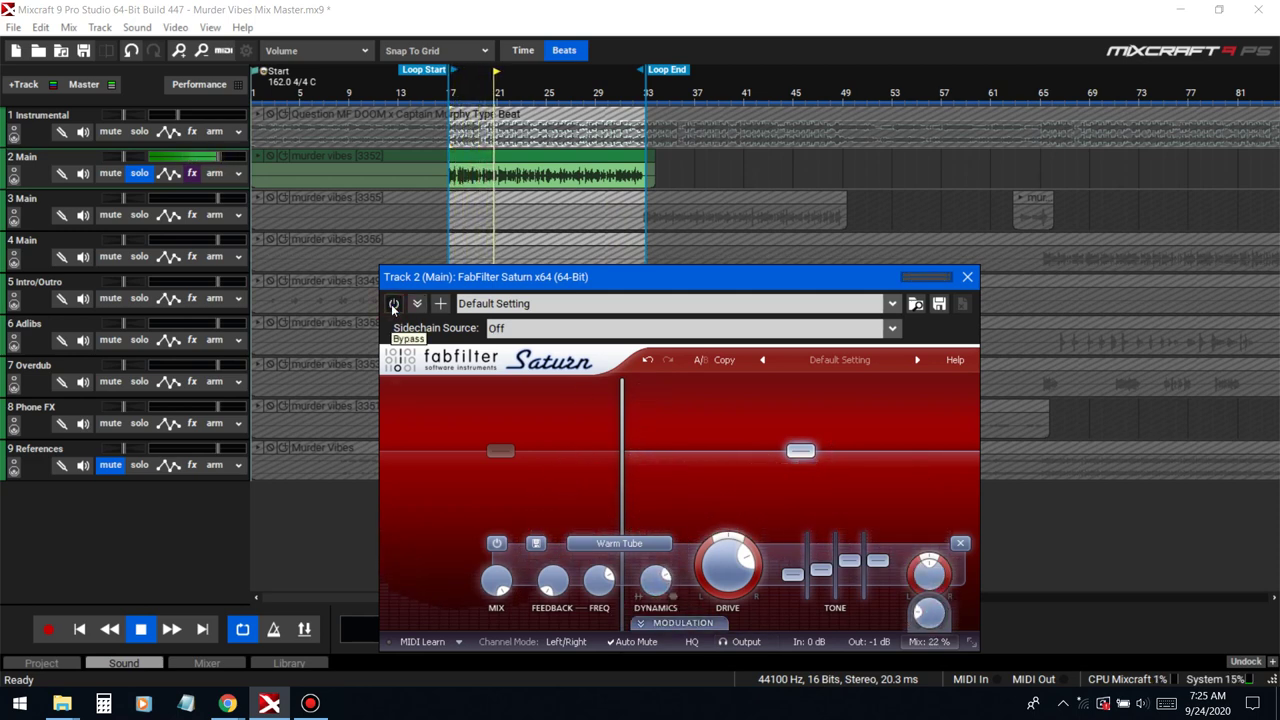
left_click(393, 304)
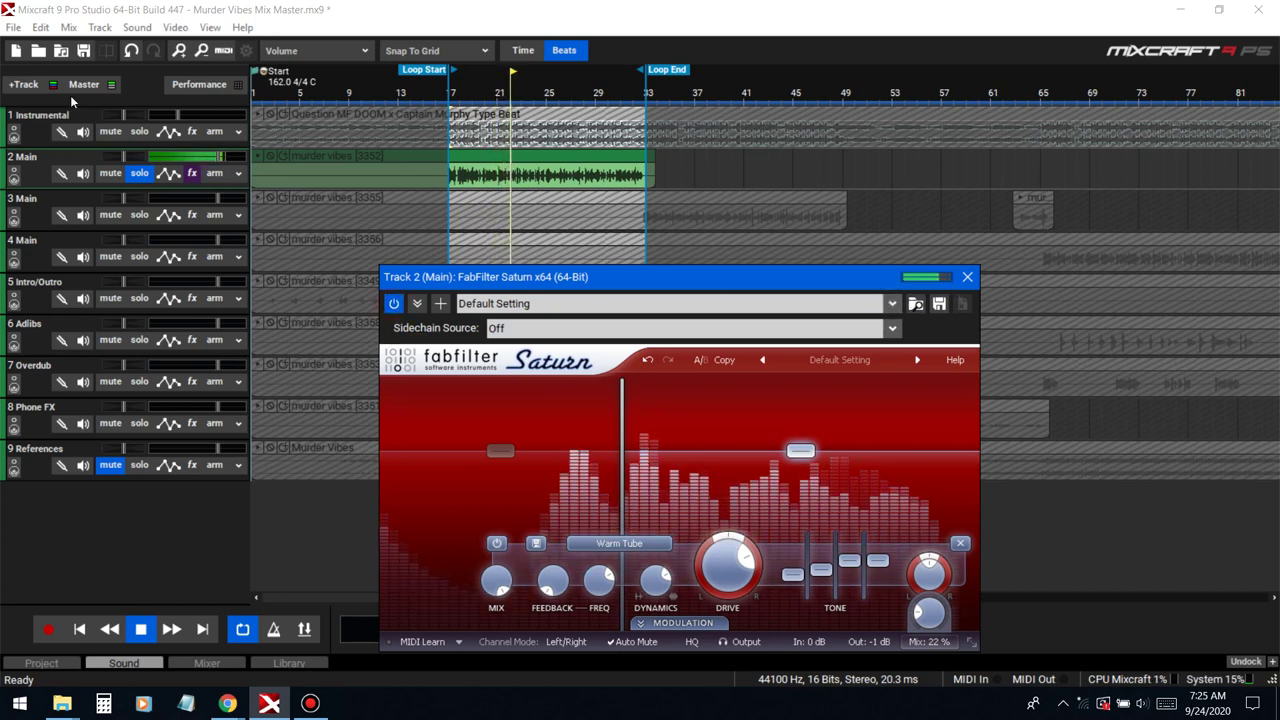
left_click(131, 131)
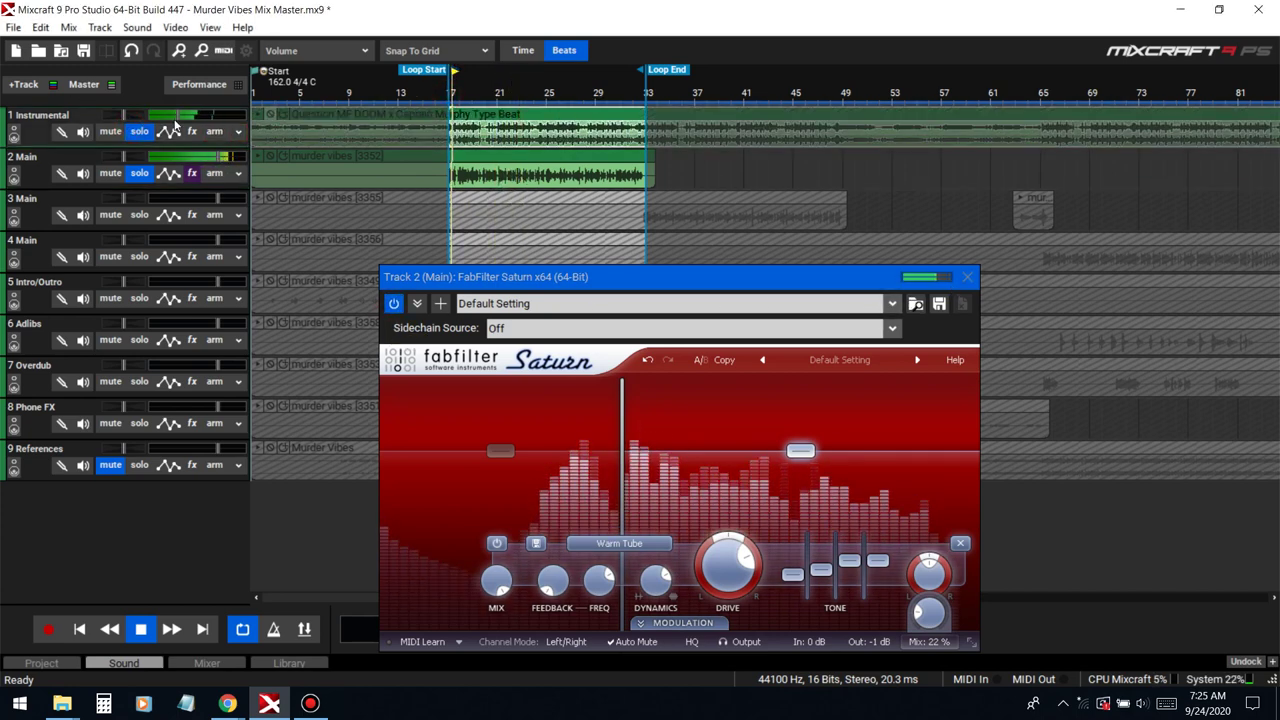
left_click(966, 277)
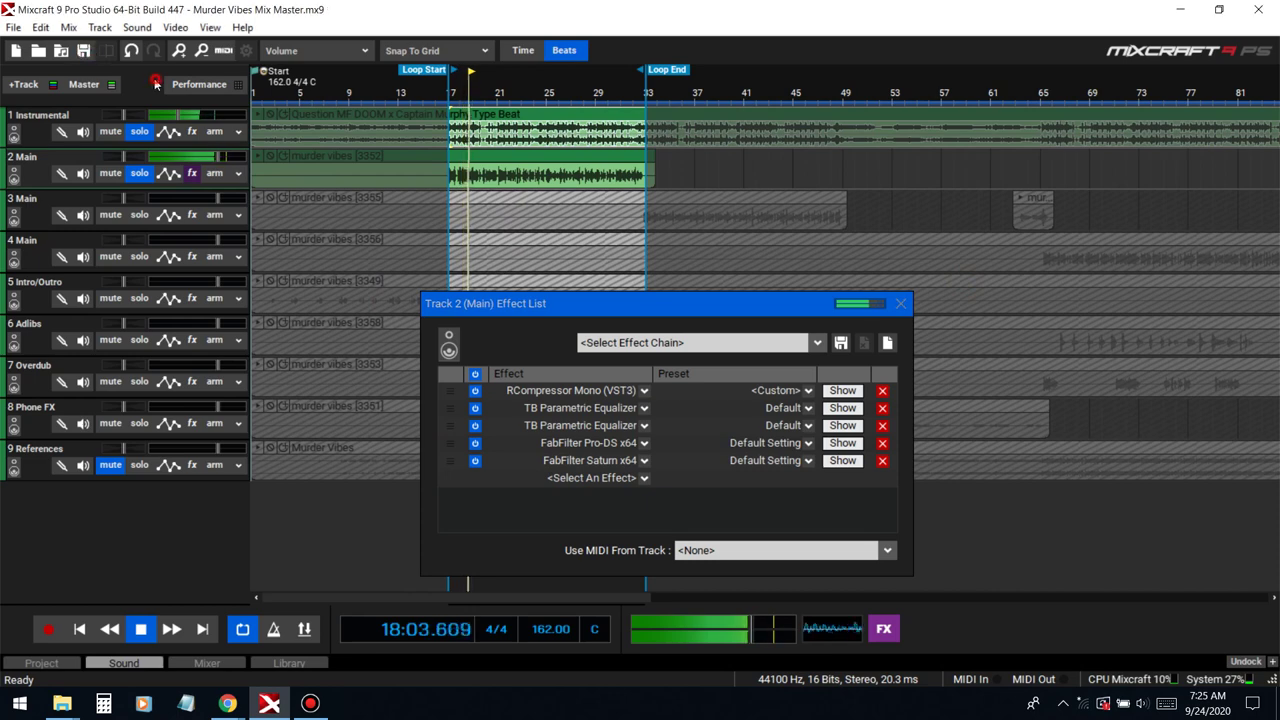
Step: Add the GComp compressor after Saturn in the first Main track's effect list and arrange its window clear of the loop start
left_click(592, 478)
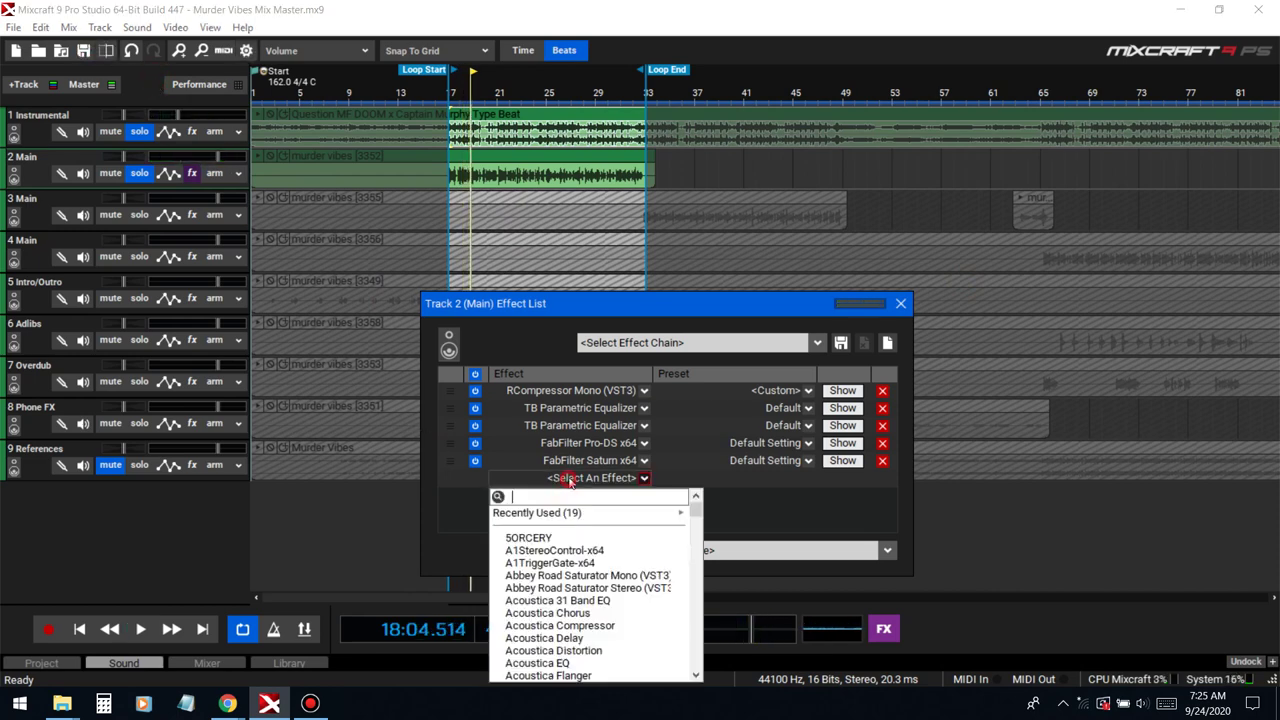
scroll(592, 566, "down", 2)
scroll(607, 584, "up", 2)
type("gc")
left_click(566, 511)
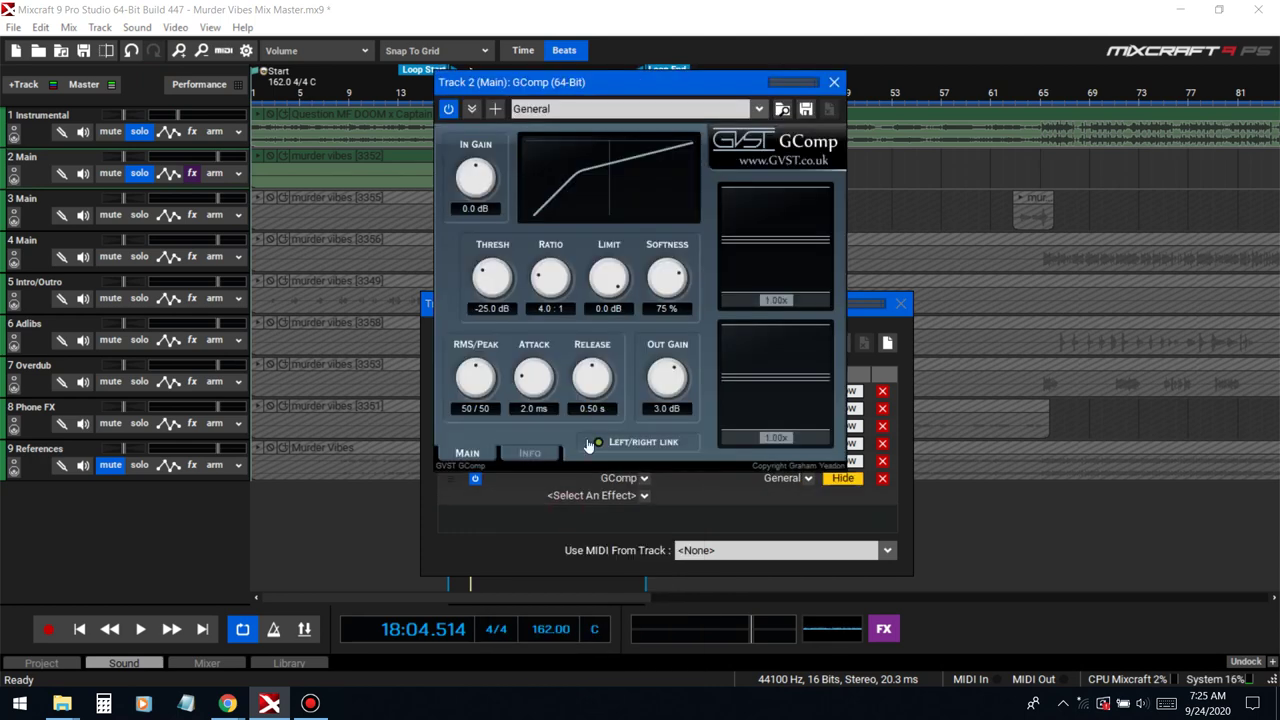
left_click(895, 312)
left_click_drag(729, 315, 759, 397)
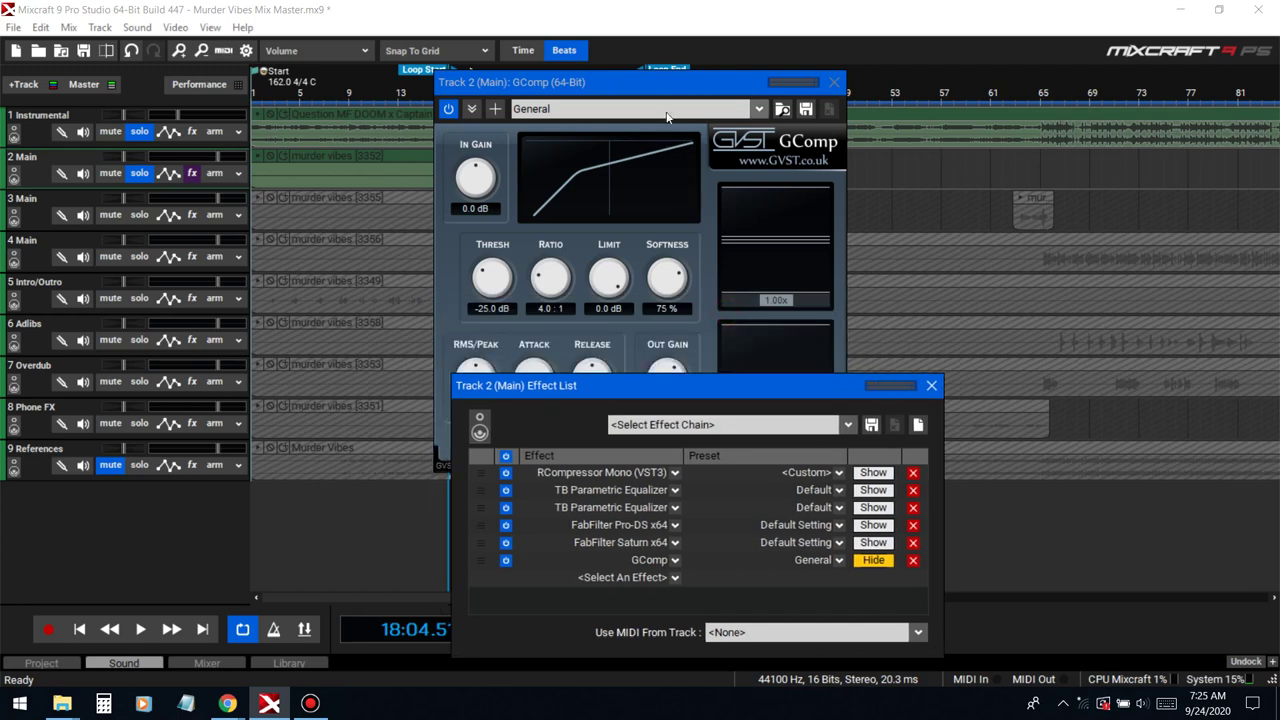
left_click_drag(560, 82, 765, 98)
Step: Play the looped verse from its start and toggle GComp's bypass to judge the default compression
left_click(443, 95)
key("space")
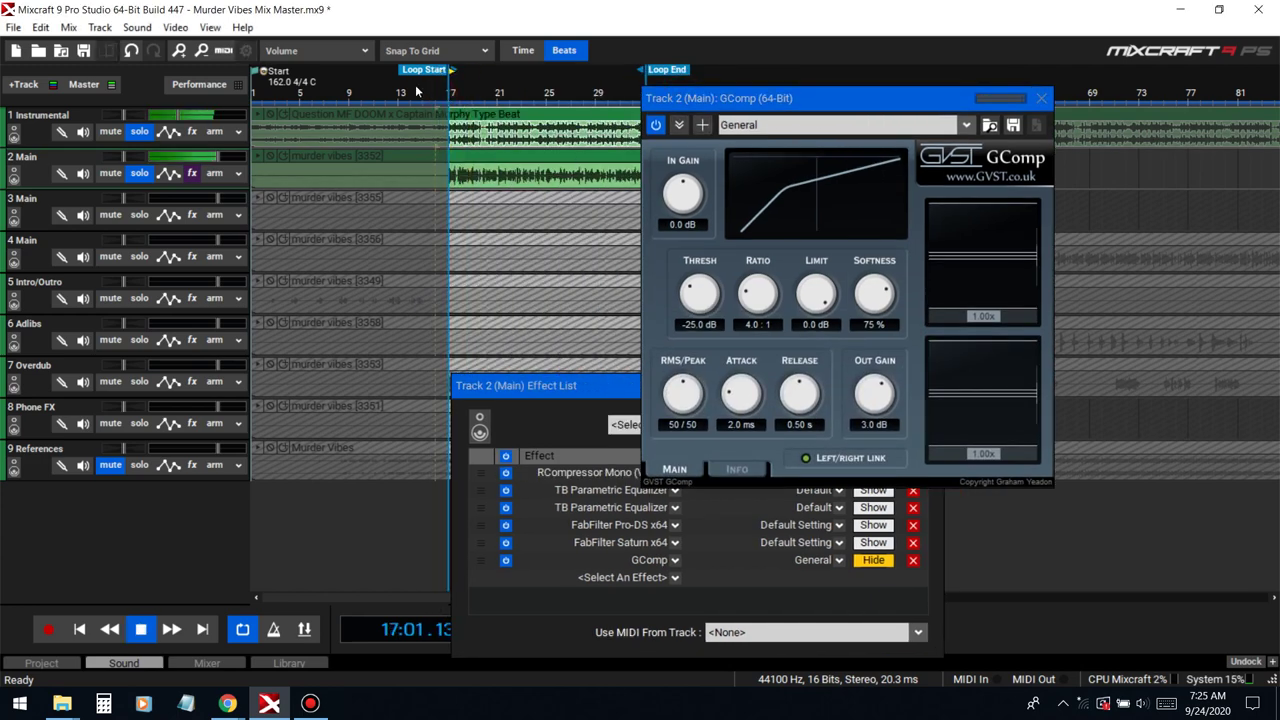
left_click(657, 125)
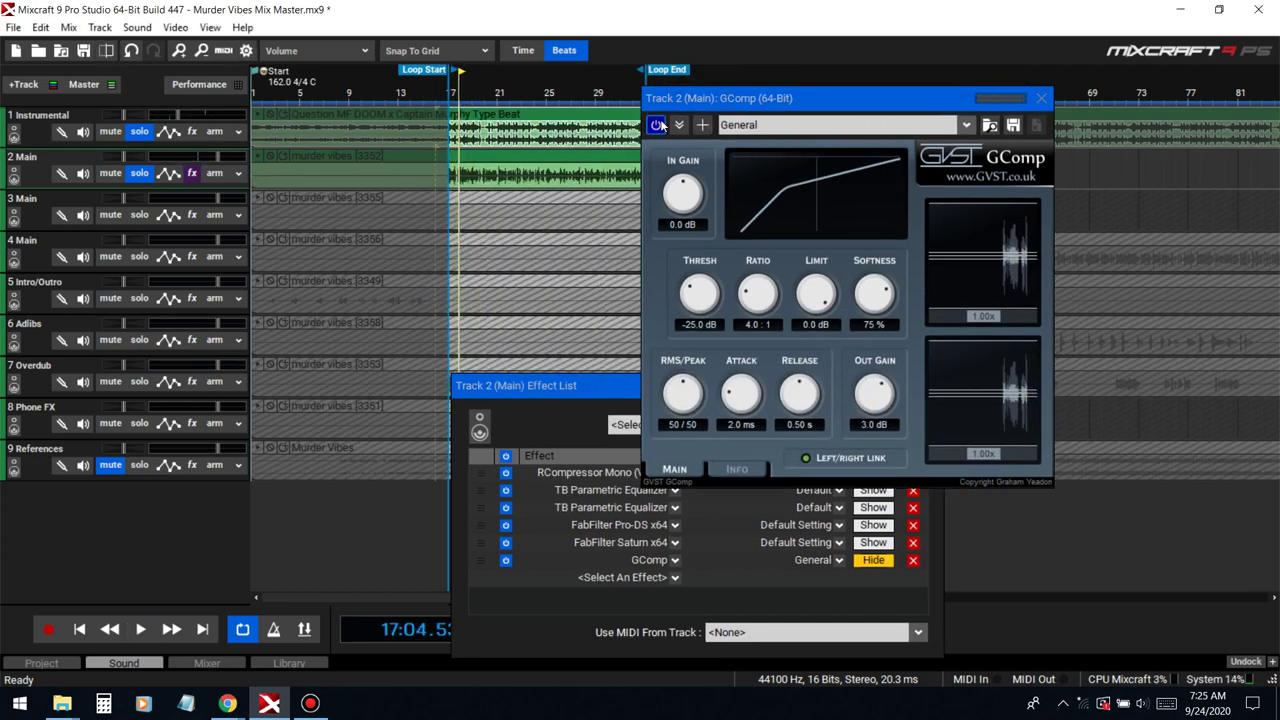
left_click(656, 125)
left_click(452, 90)
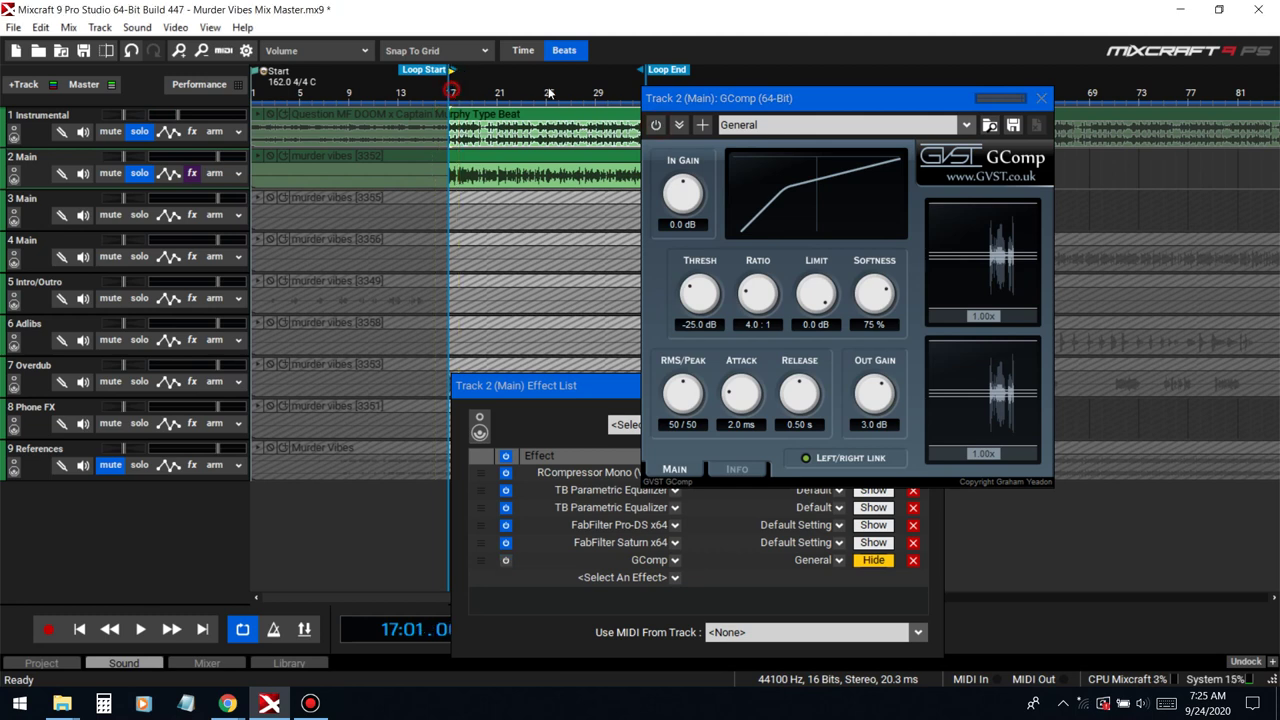
left_click(656, 125)
key("space")
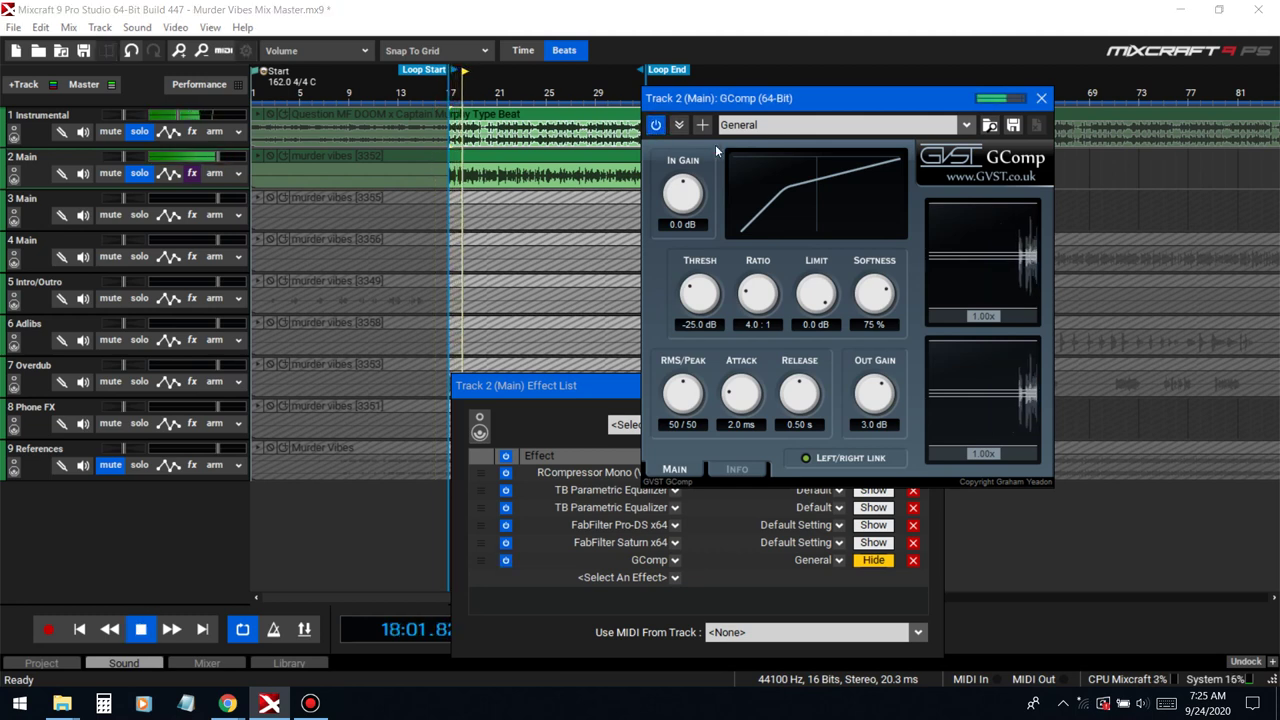
key("space")
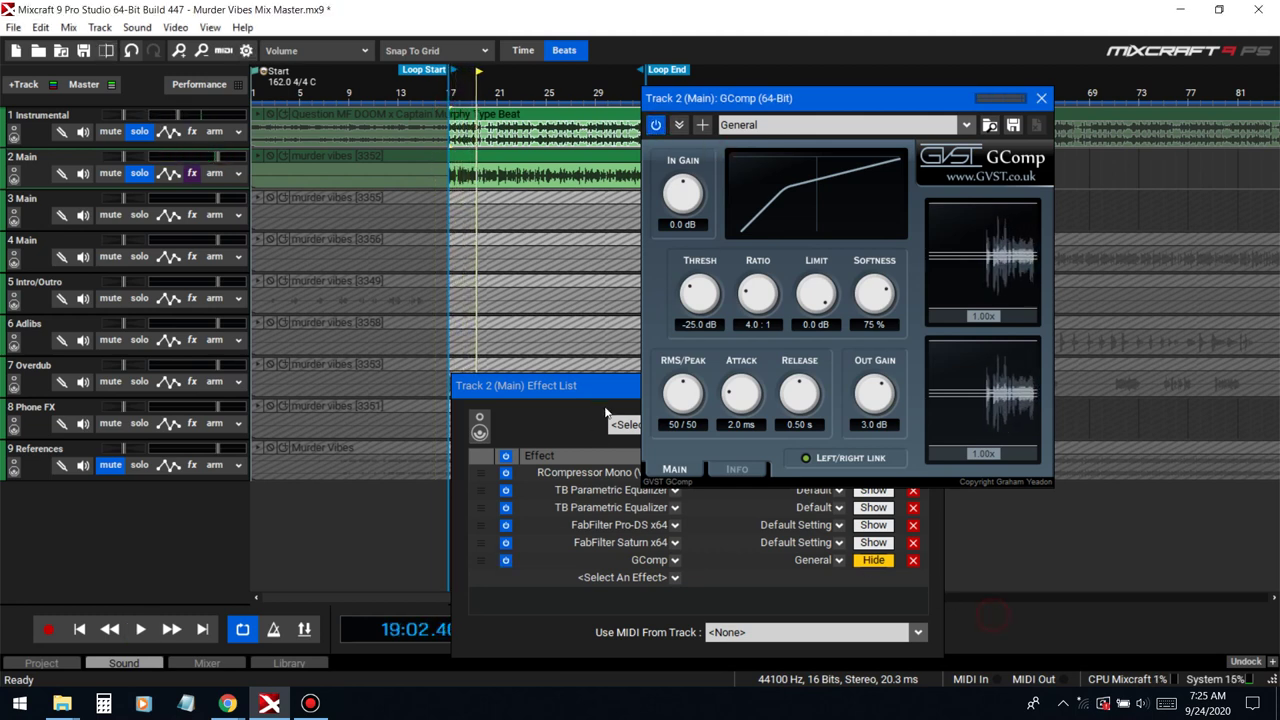
Step: Close the effect list, set GComp's ratio to 3.8:1 and threshold to -22 dB, and replay the loop
left_click(606, 409)
left_click(926, 386)
left_click(757, 325)
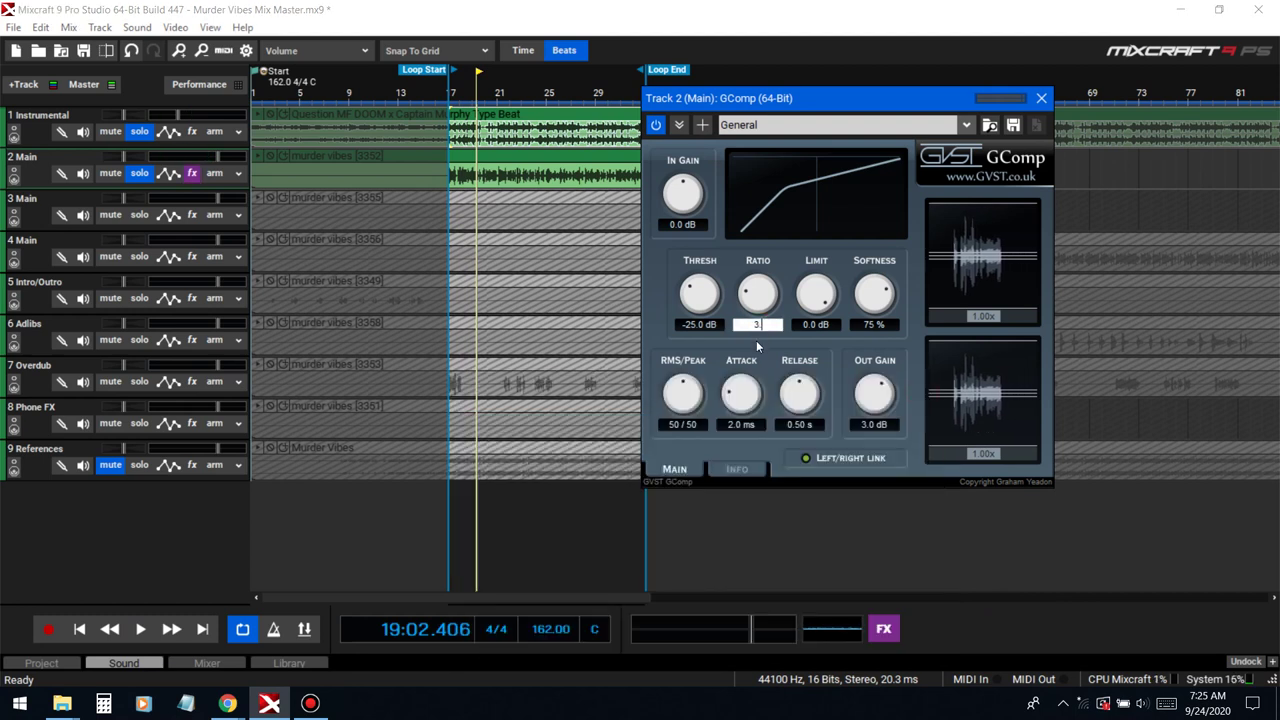
type("3.8")
key("Return")
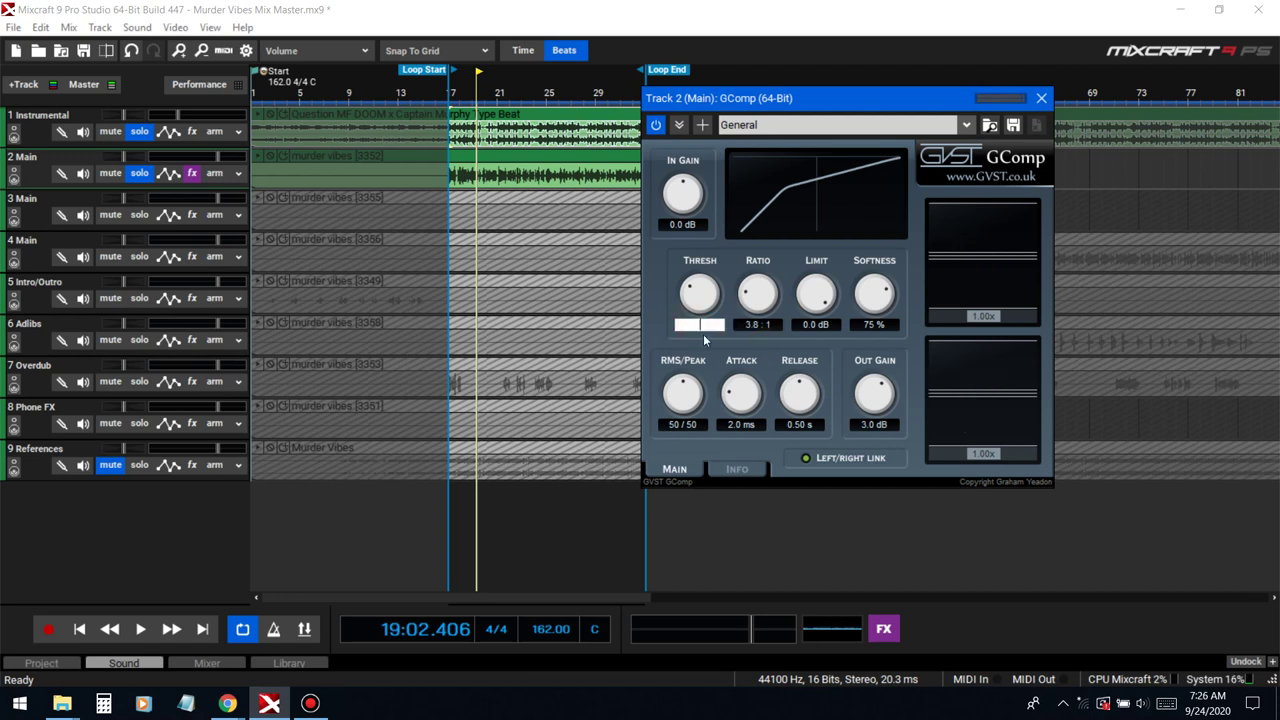
type("-22")
key("Return")
left_click(449, 93)
key("space")
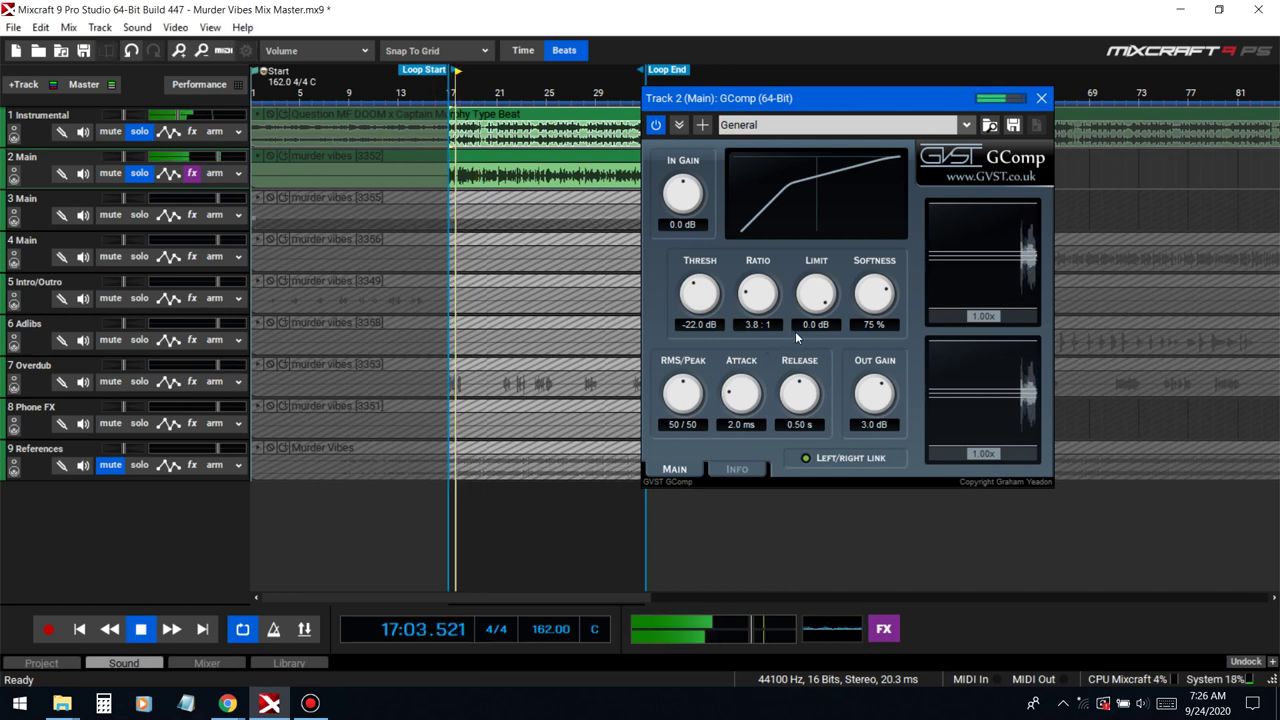
Step: Try a GComp threshold of -20 dB on the looped verse
left_click(699, 324)
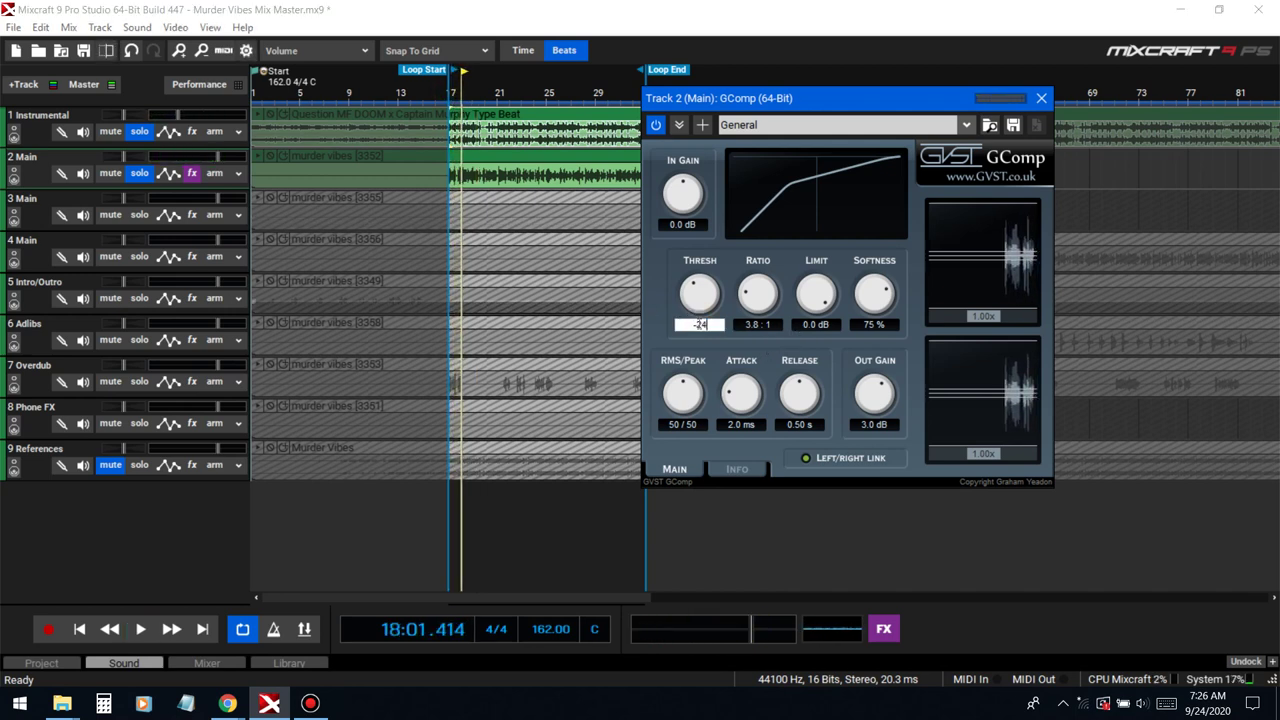
type("-24")
key("BackSpace")
key("BackSpace")
type("20")
key("Return")
key("space")
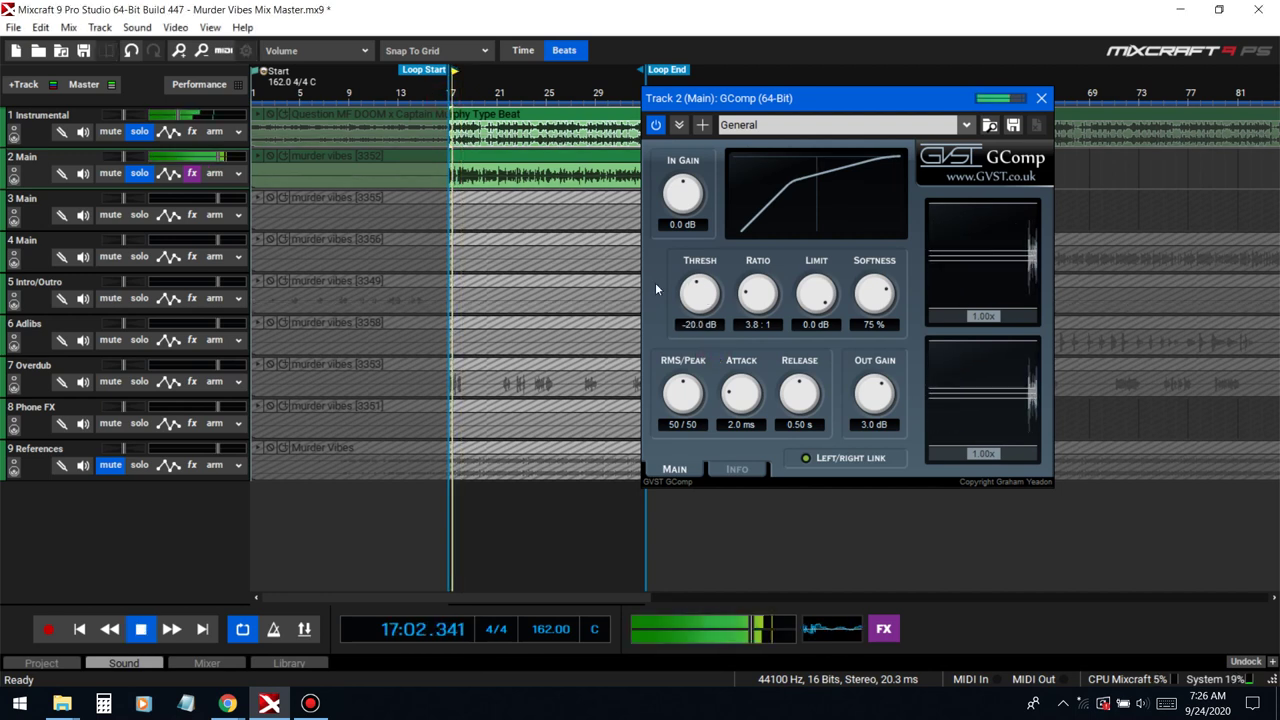
Step: Set GComp's threshold to -22 dB, attack to 4 ms and release to 0.90 s, and replay the loop
left_click(699, 324)
type("-22")
key("Return")
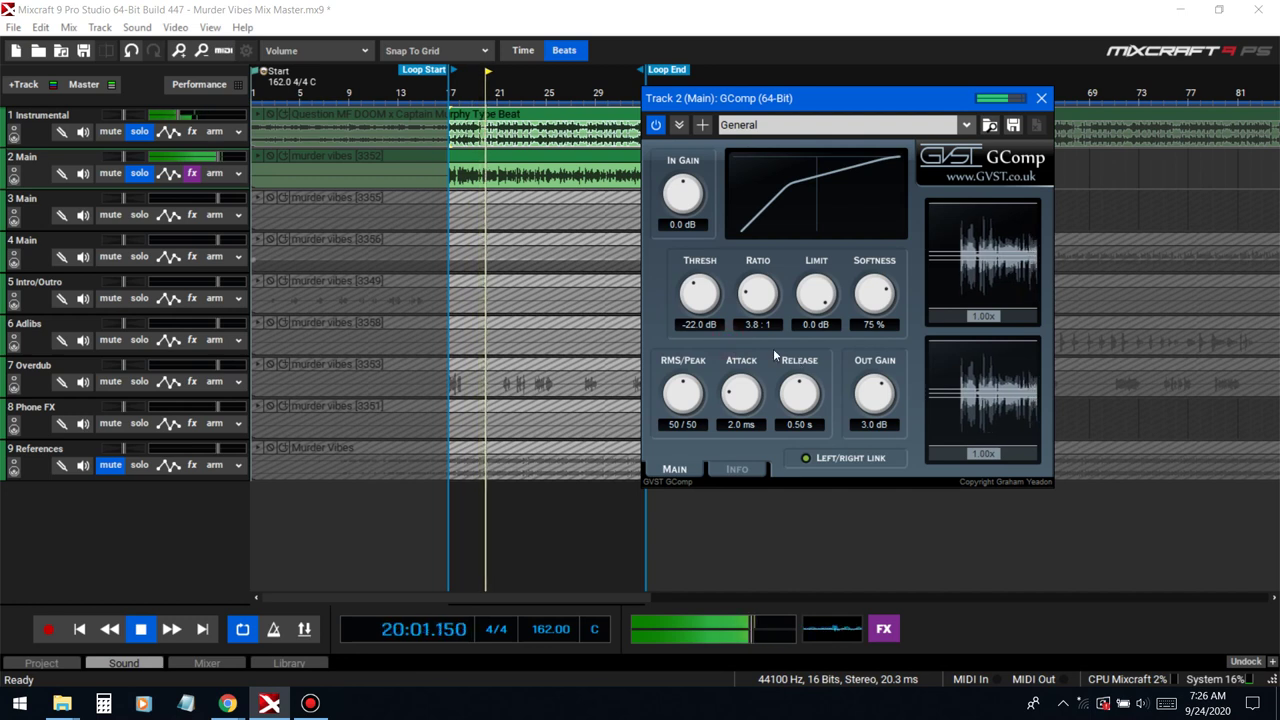
left_click(741, 424)
type("4")
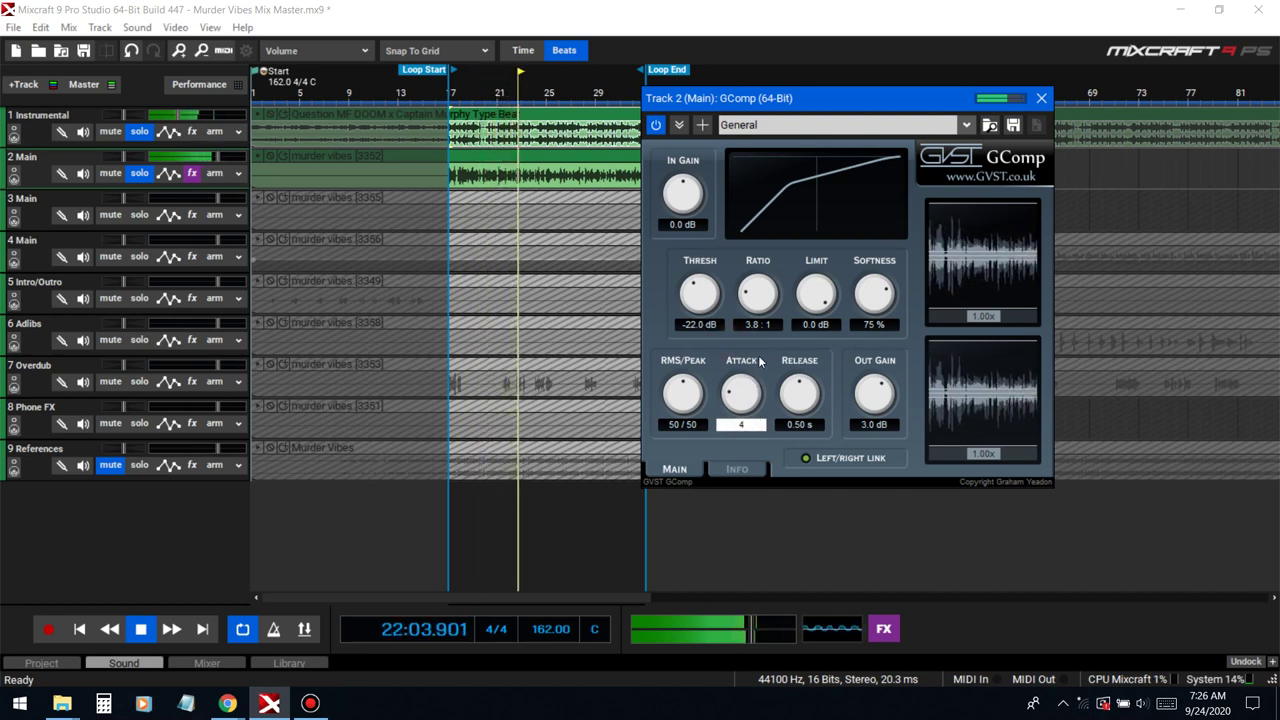
left_click(800, 424)
type("0")
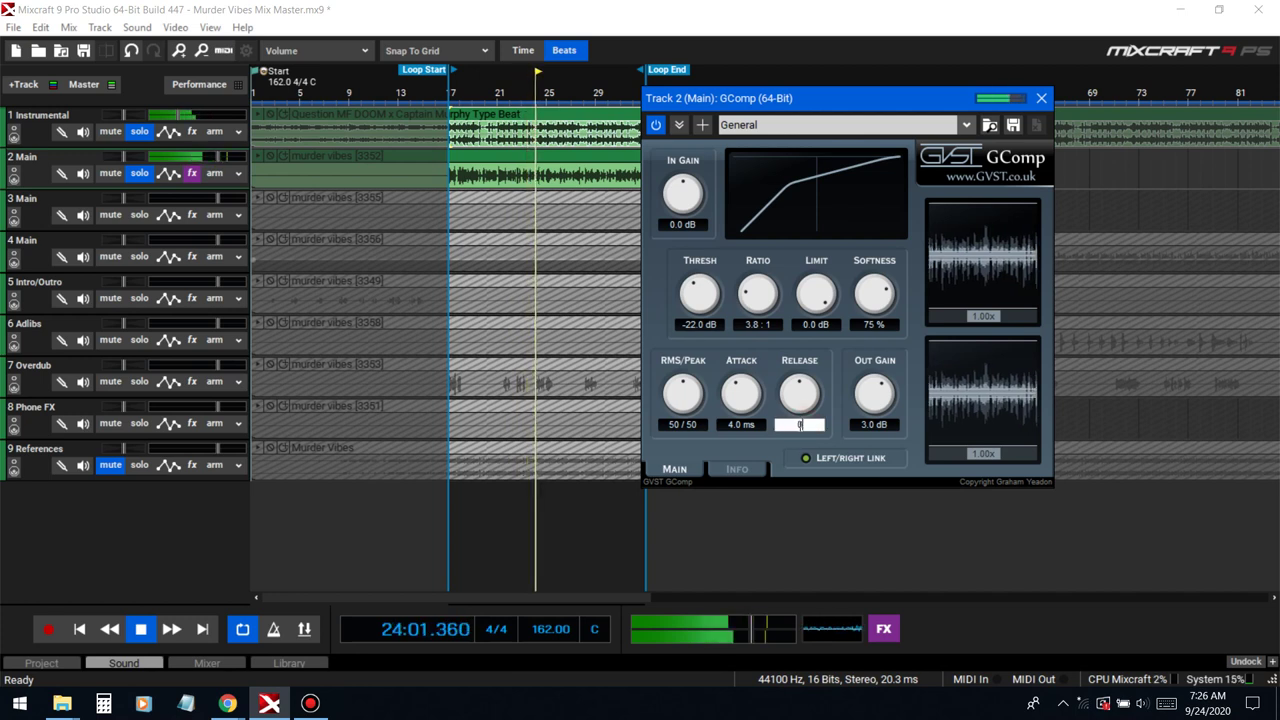
type(".9")
key("Return")
key("space")
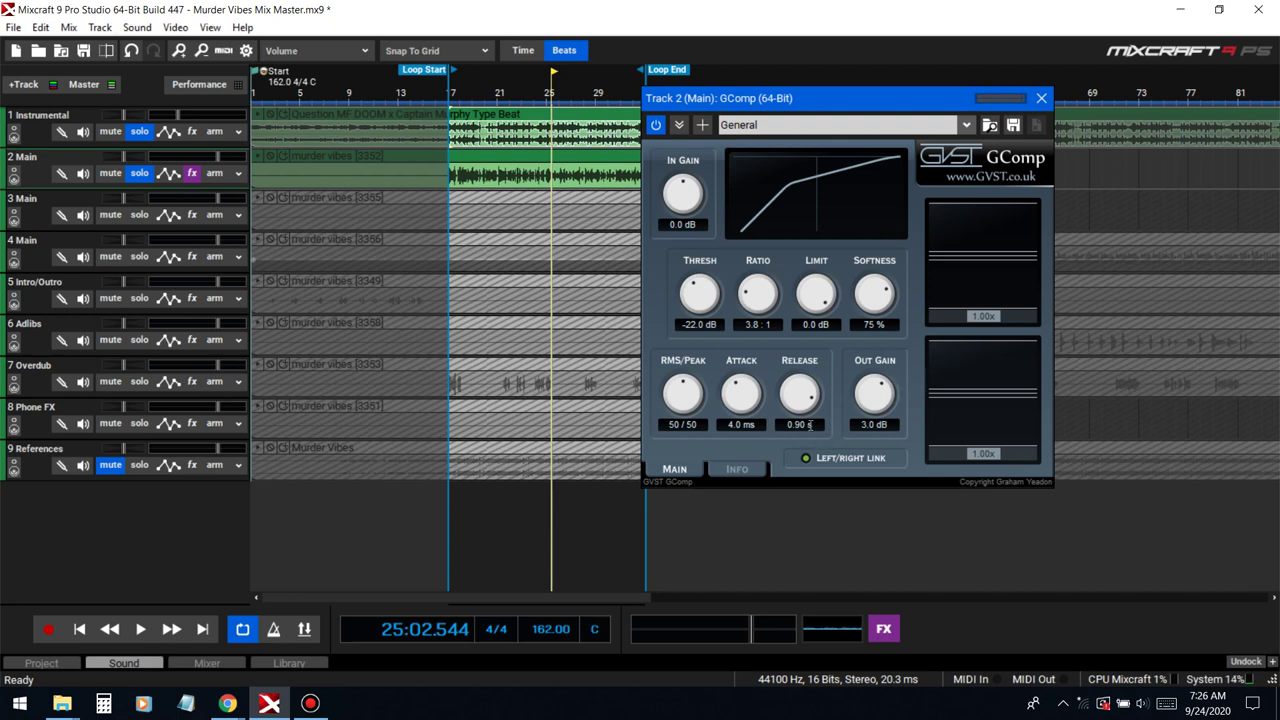
key("Return")
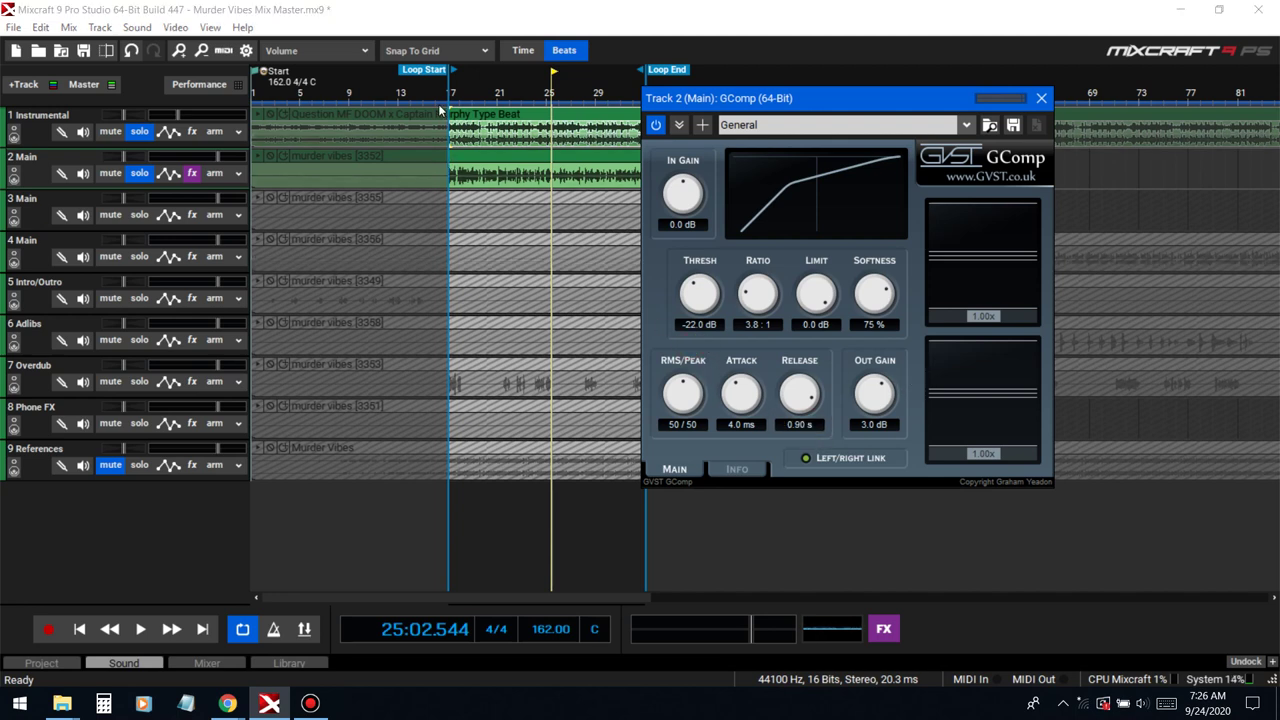
key("space")
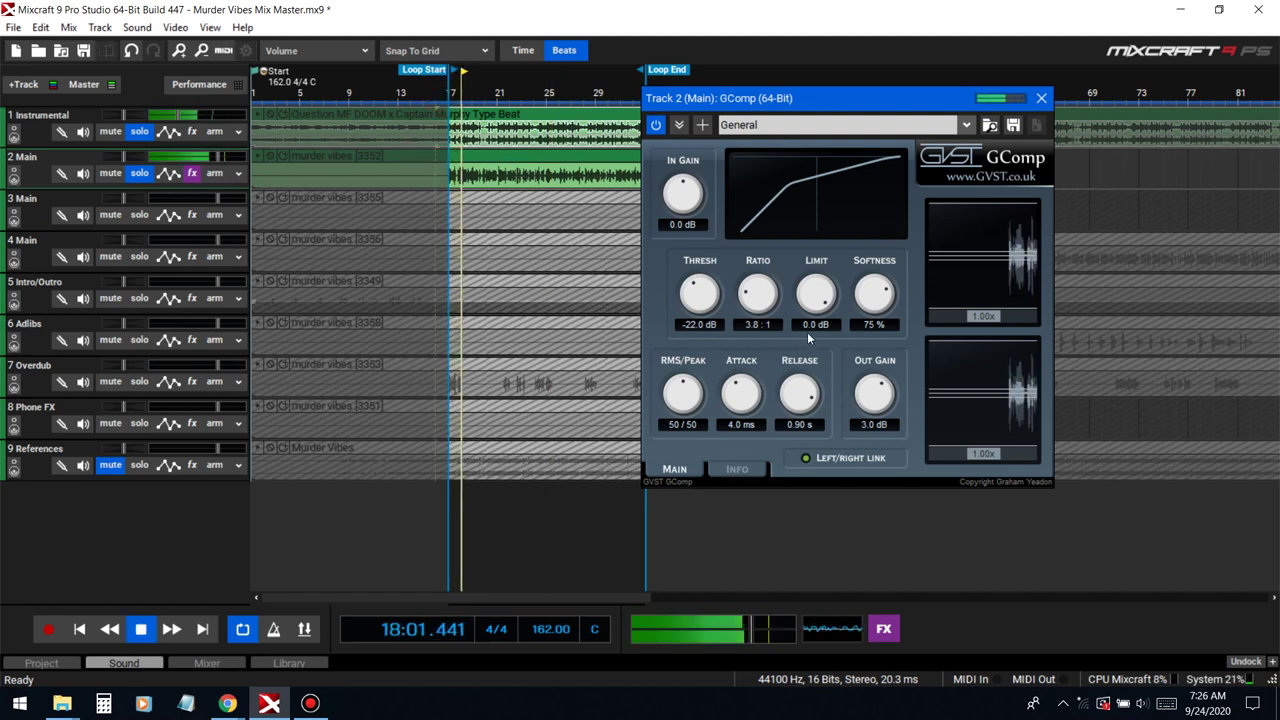
Step: Try GComp's Softness at 90% and 60% during playback, and settle on 70%
double_click(866, 324)
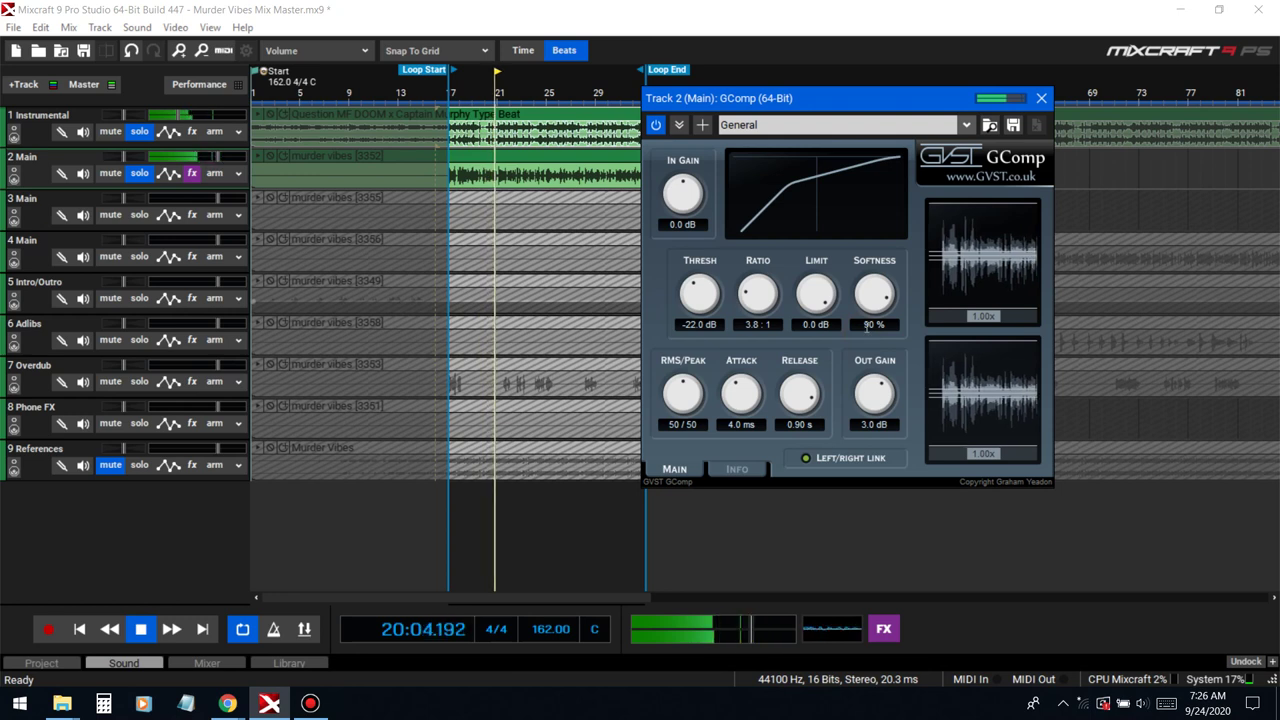
double_click(866, 325)
left_click(872, 340)
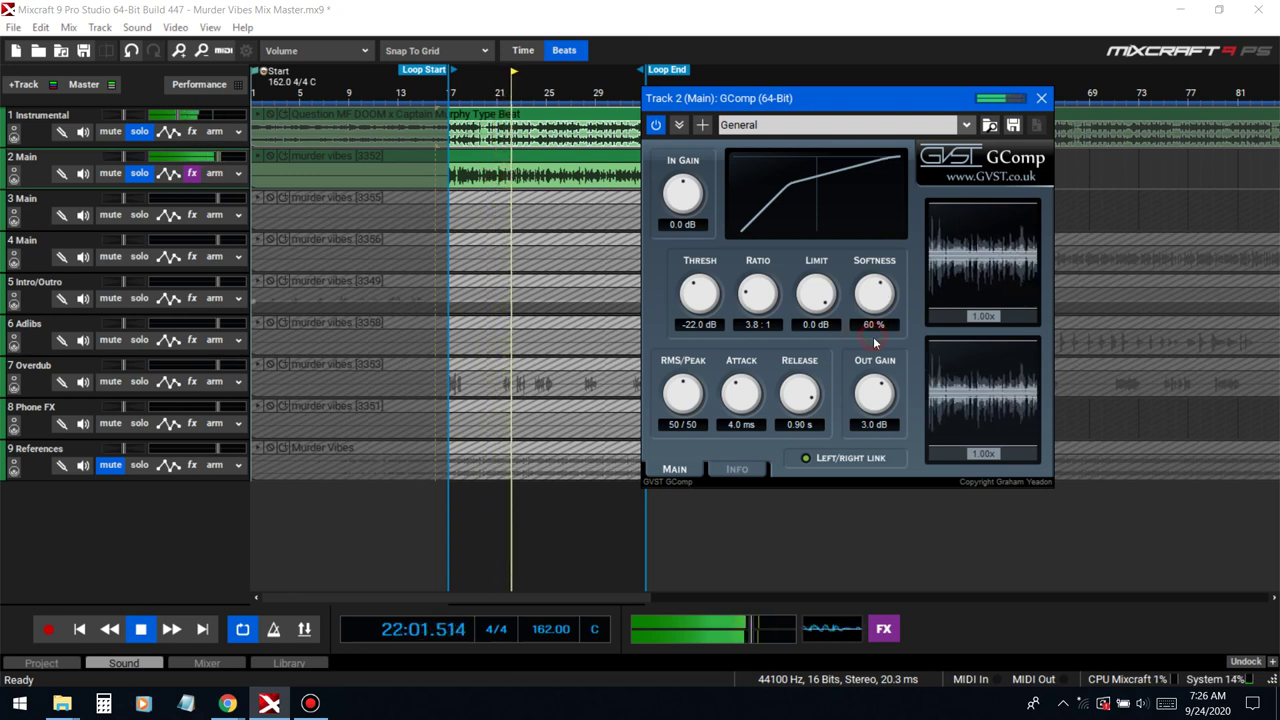
double_click(868, 324)
type("70")
left_click(869, 348)
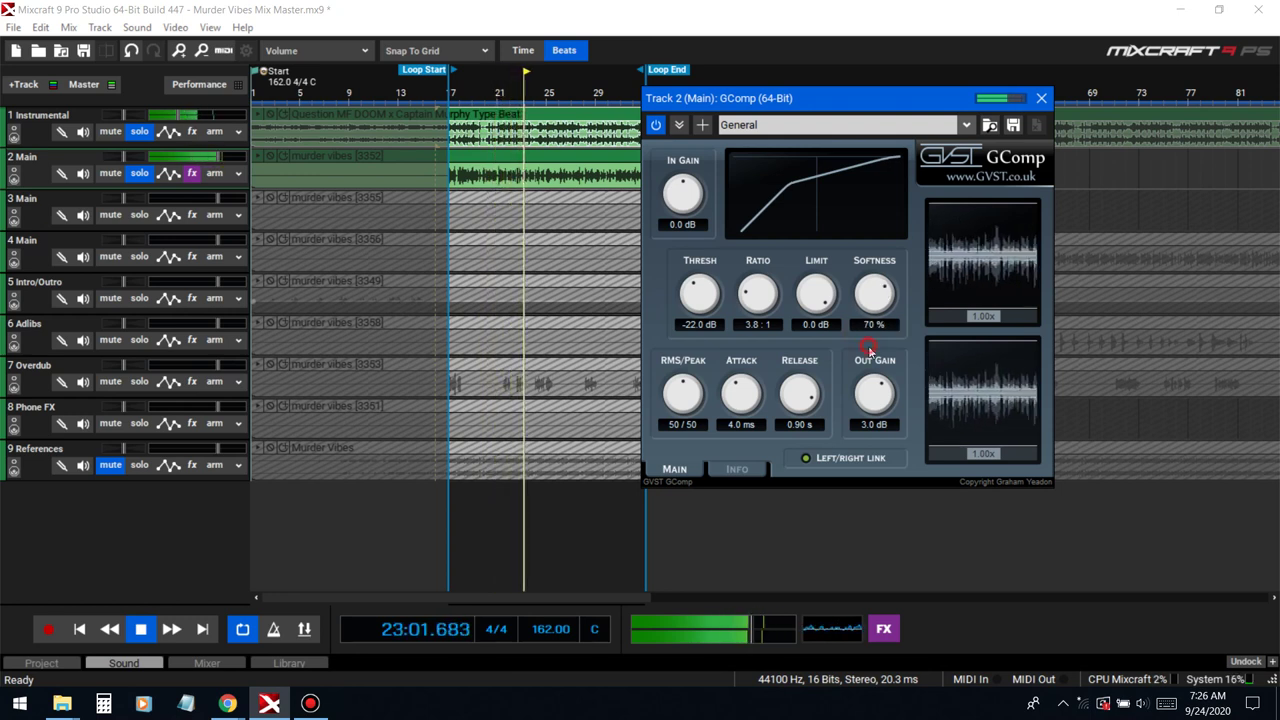
Step: Try a GComp ratio of 3.6:1 during playback, and settle on 4.0:1
double_click(756, 325)
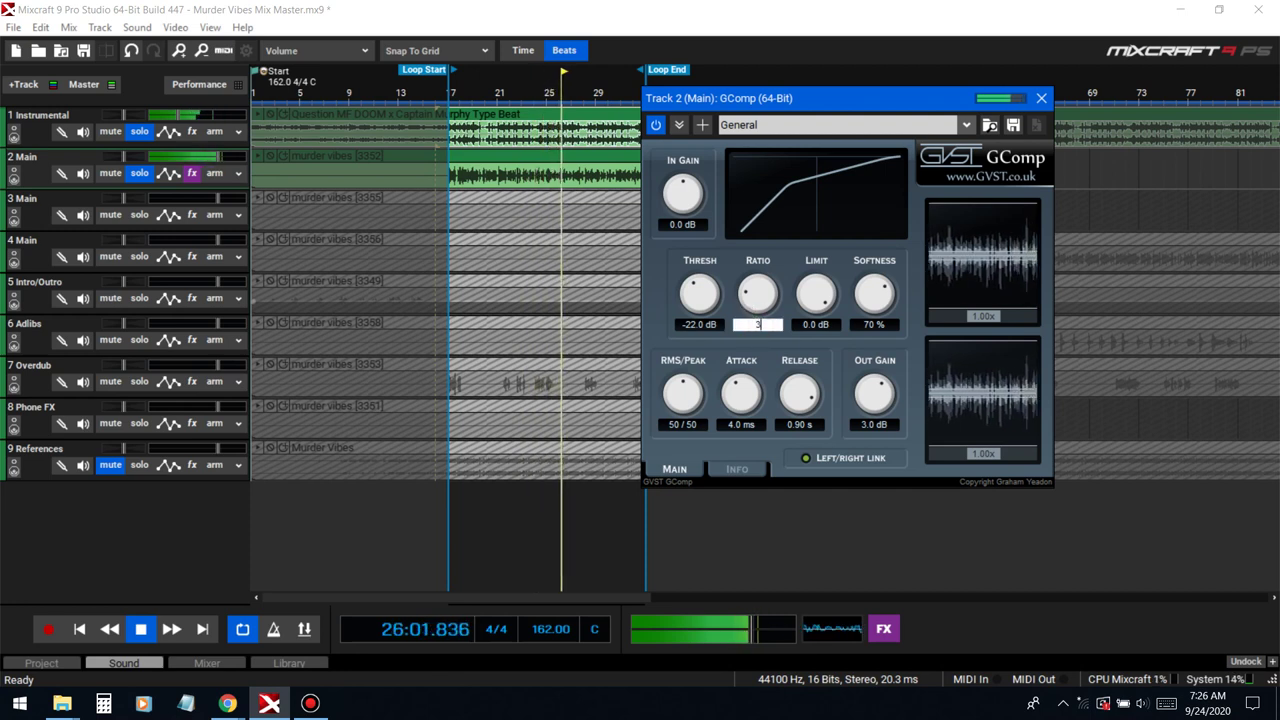
left_click(778, 342)
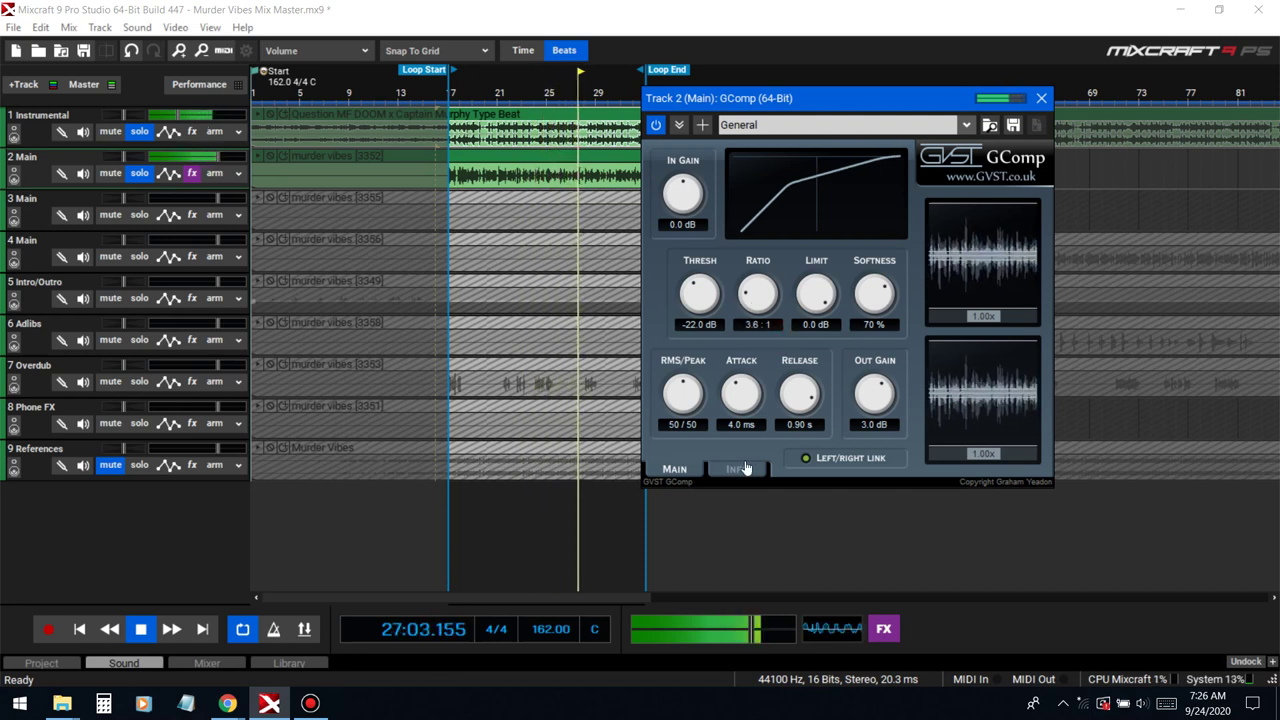
double_click(759, 325)
left_click(764, 344)
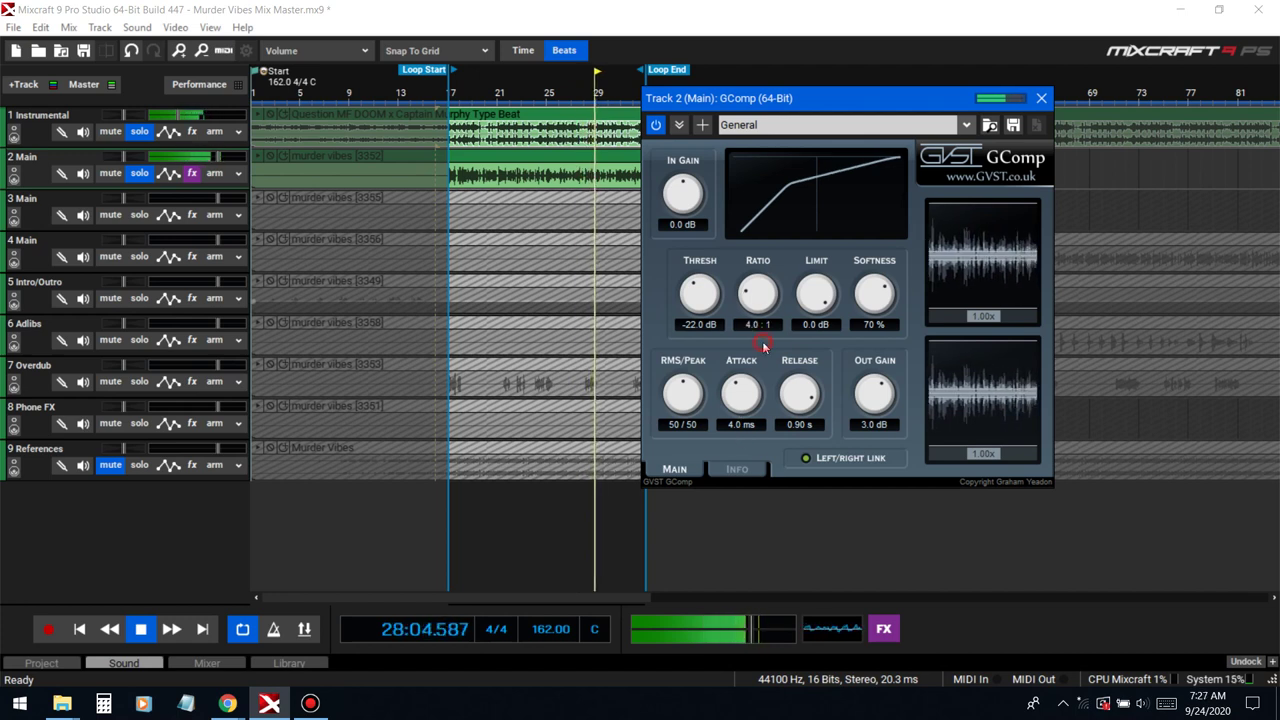
Step: Try a GComp attack of 1 ms during playback, settle on 2 ms, and stop the loop
double_click(750, 423)
type("1")
left_click(770, 342)
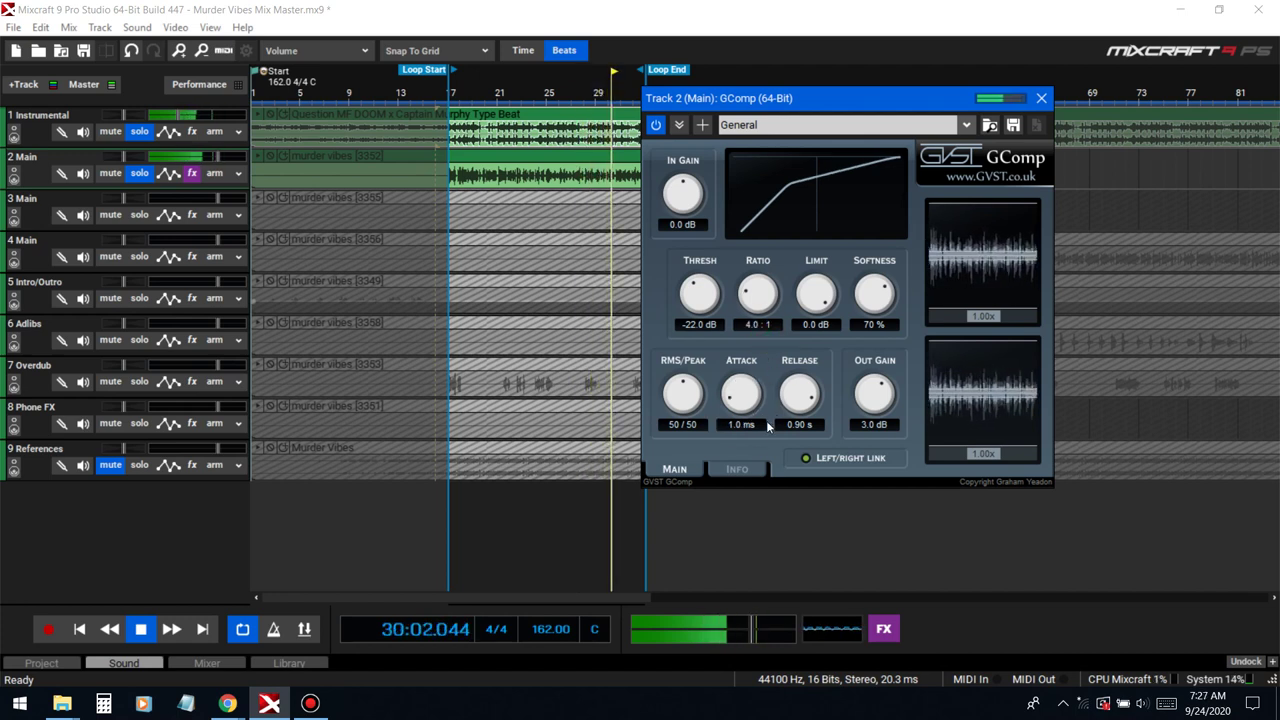
double_click(744, 424)
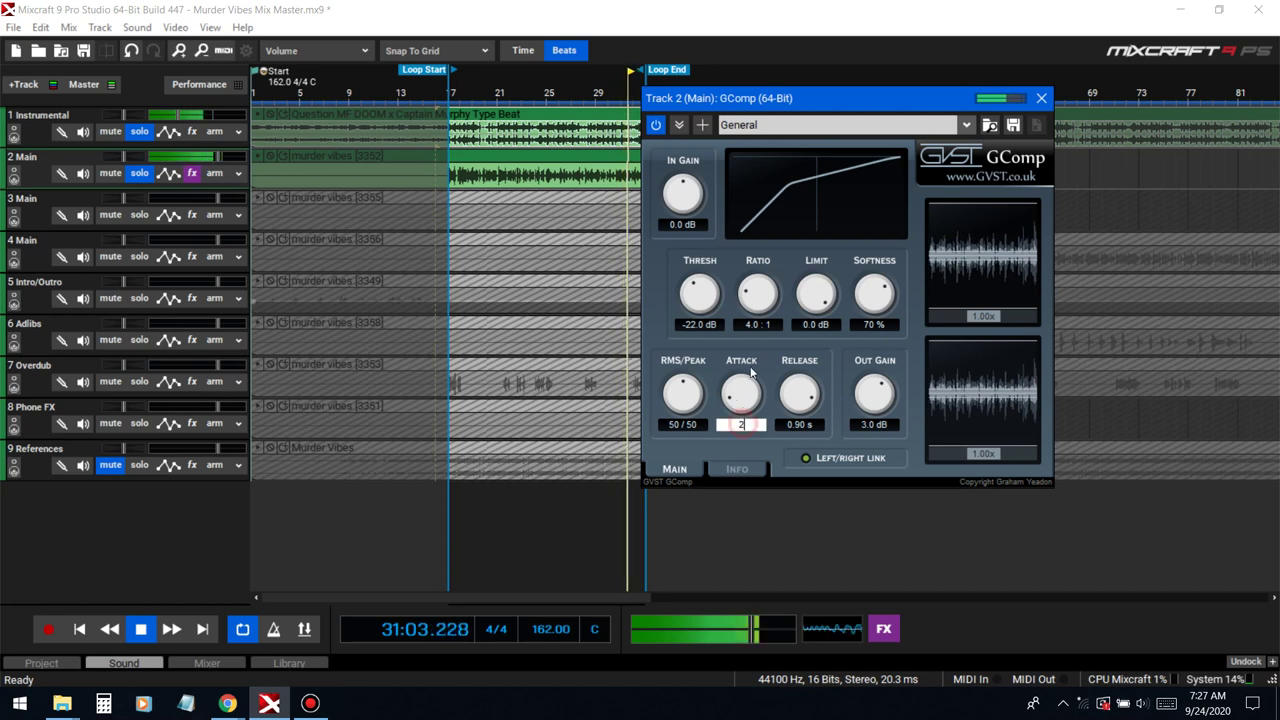
type("2")
left_click(778, 437)
key("space")
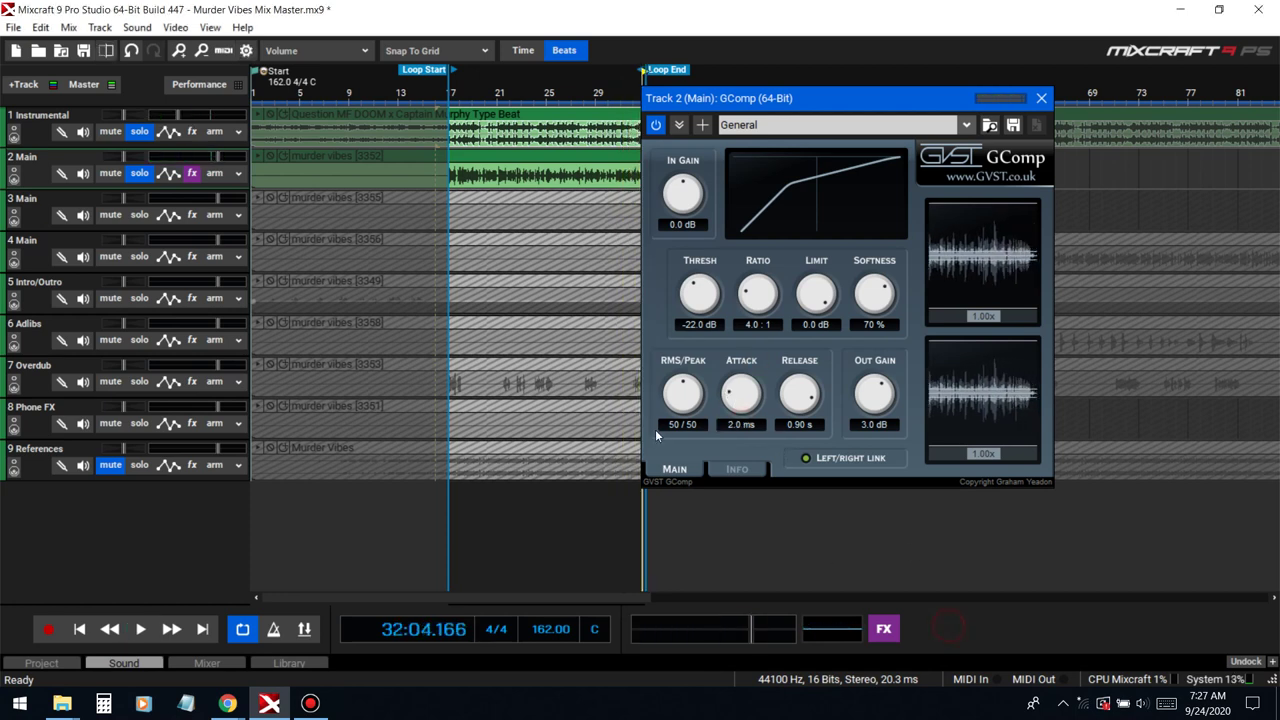
Step: Set GComp's RMS/Peak balance to 70/30, listen to it on the looped verse, and stop playback
double_click(676, 424)
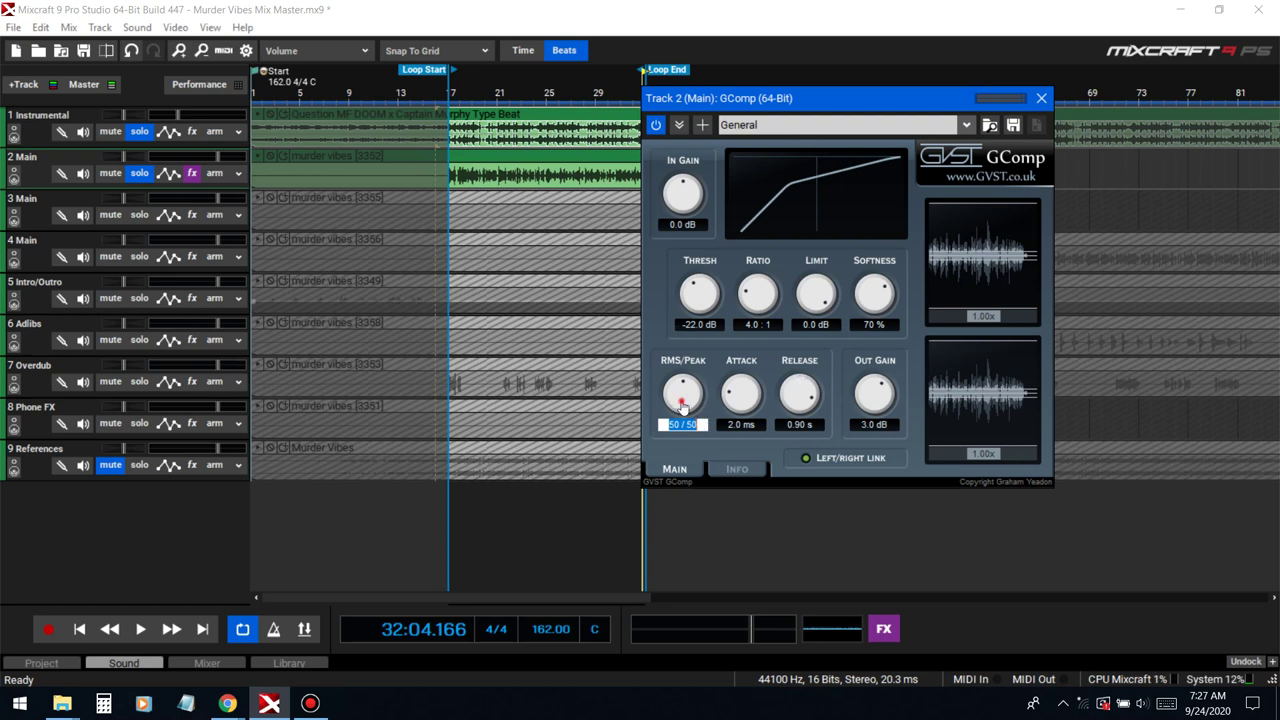
type("18")
key("Return")
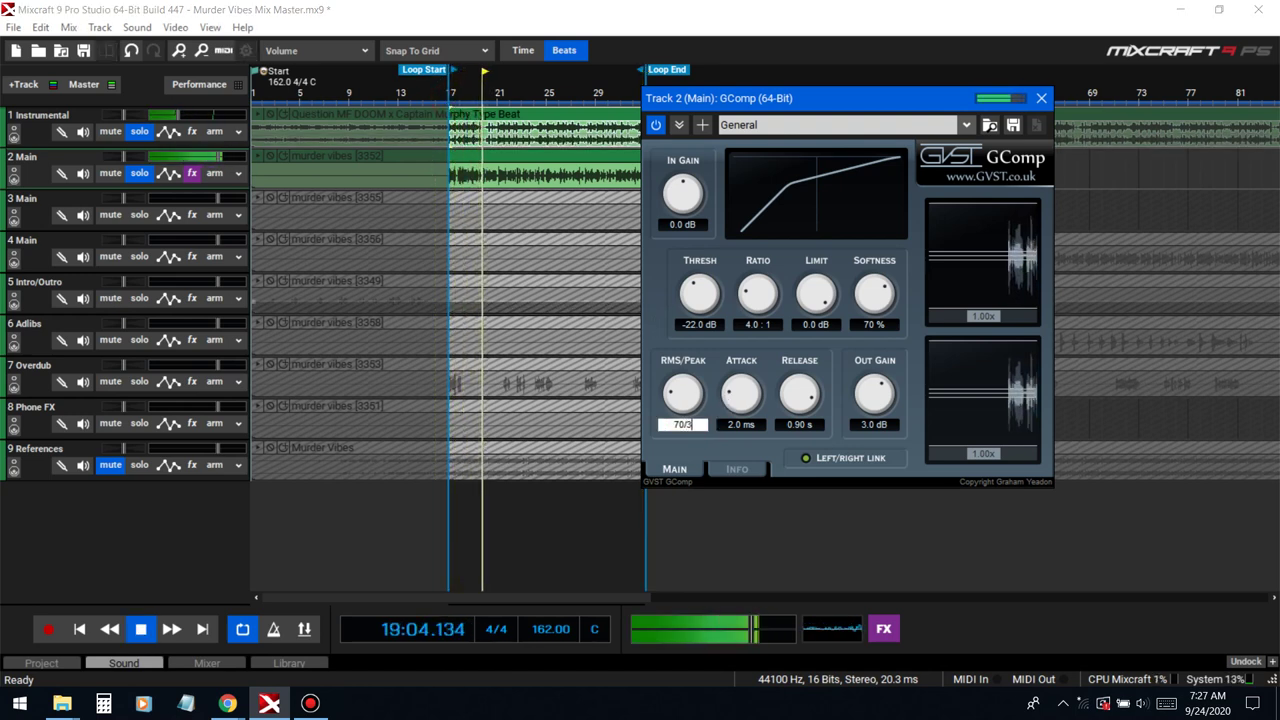
left_click(659, 321)
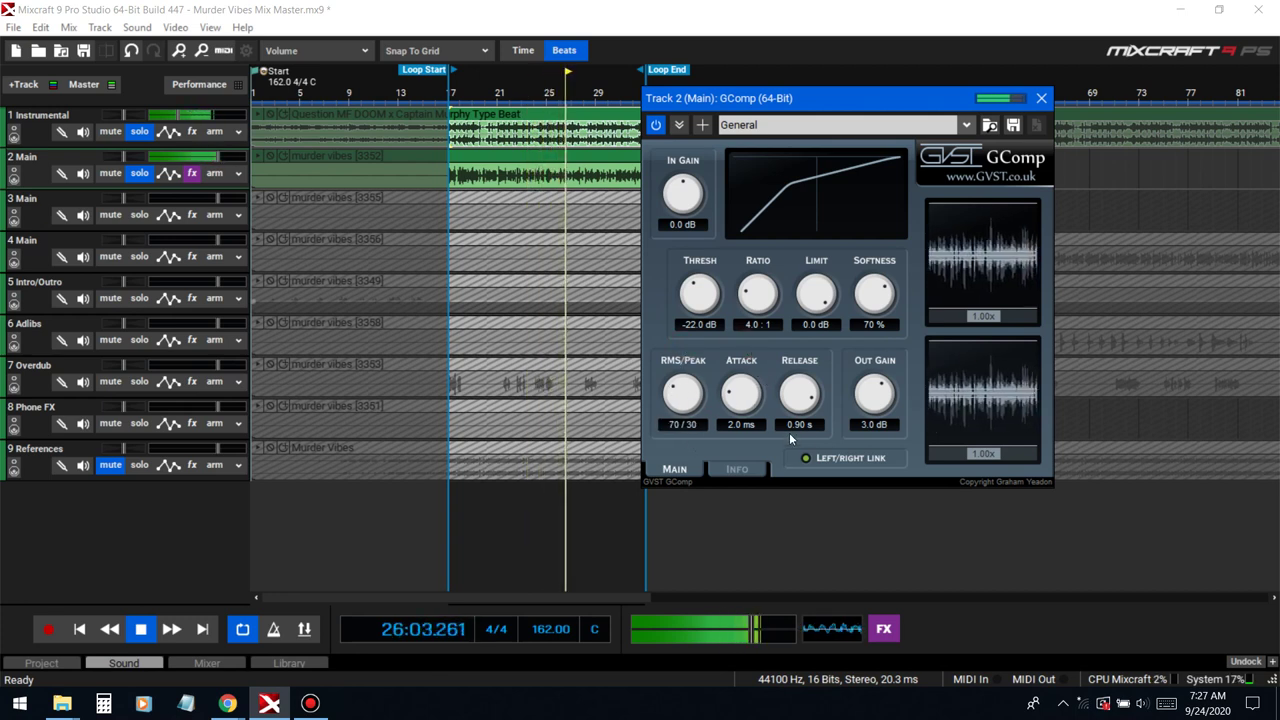
left_click(968, 631)
key("space")
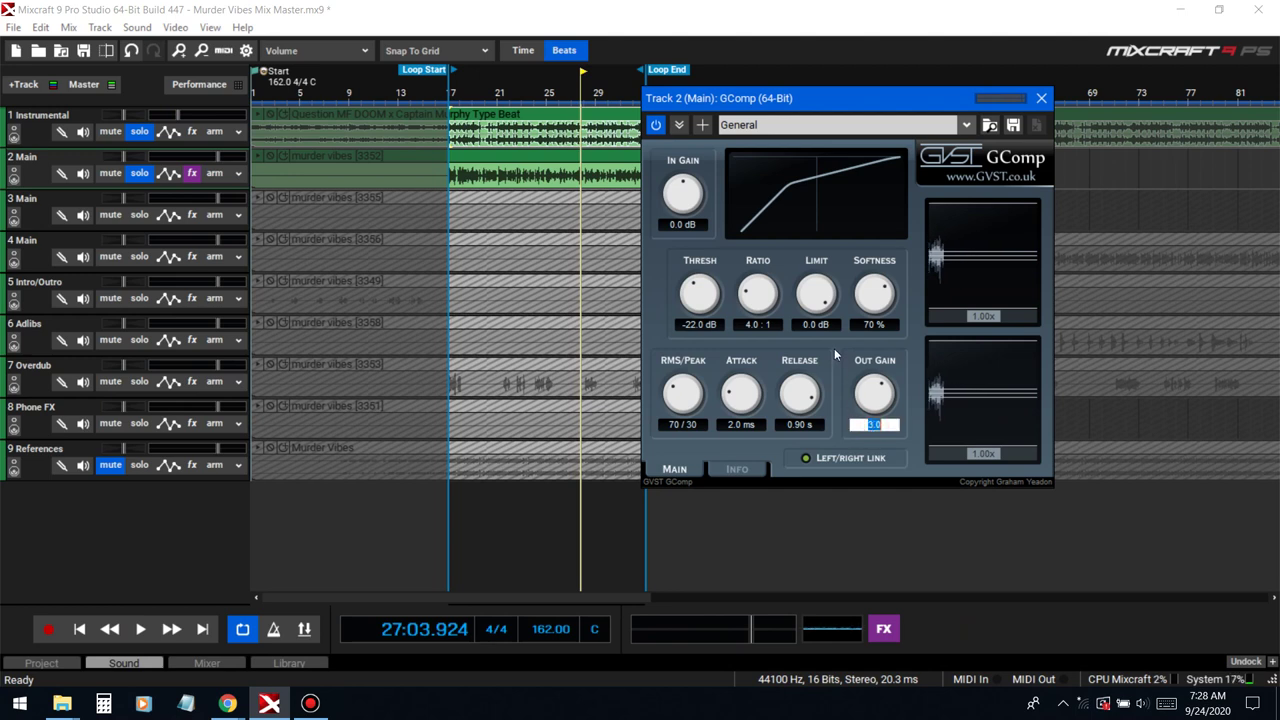
Step: Set GComp's output gain to 6 dB, check it on the loop, and close the compressor with playback stopped
type("5")
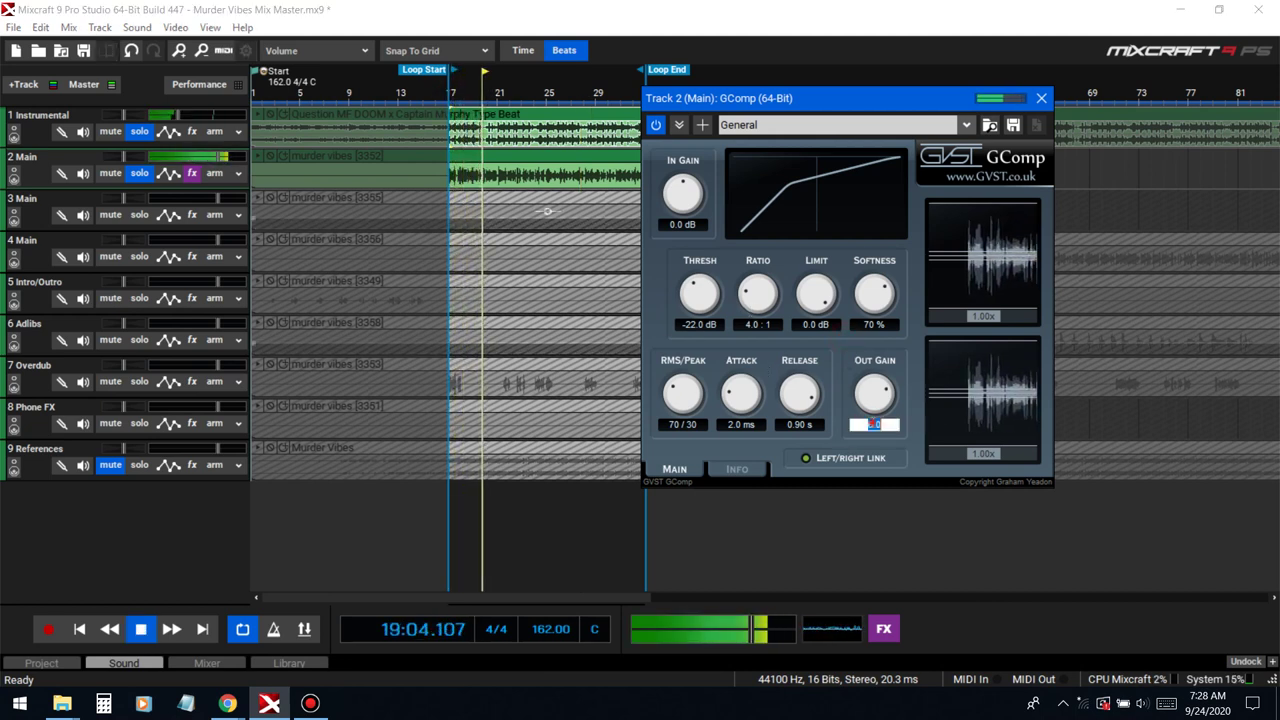
left_click(837, 349)
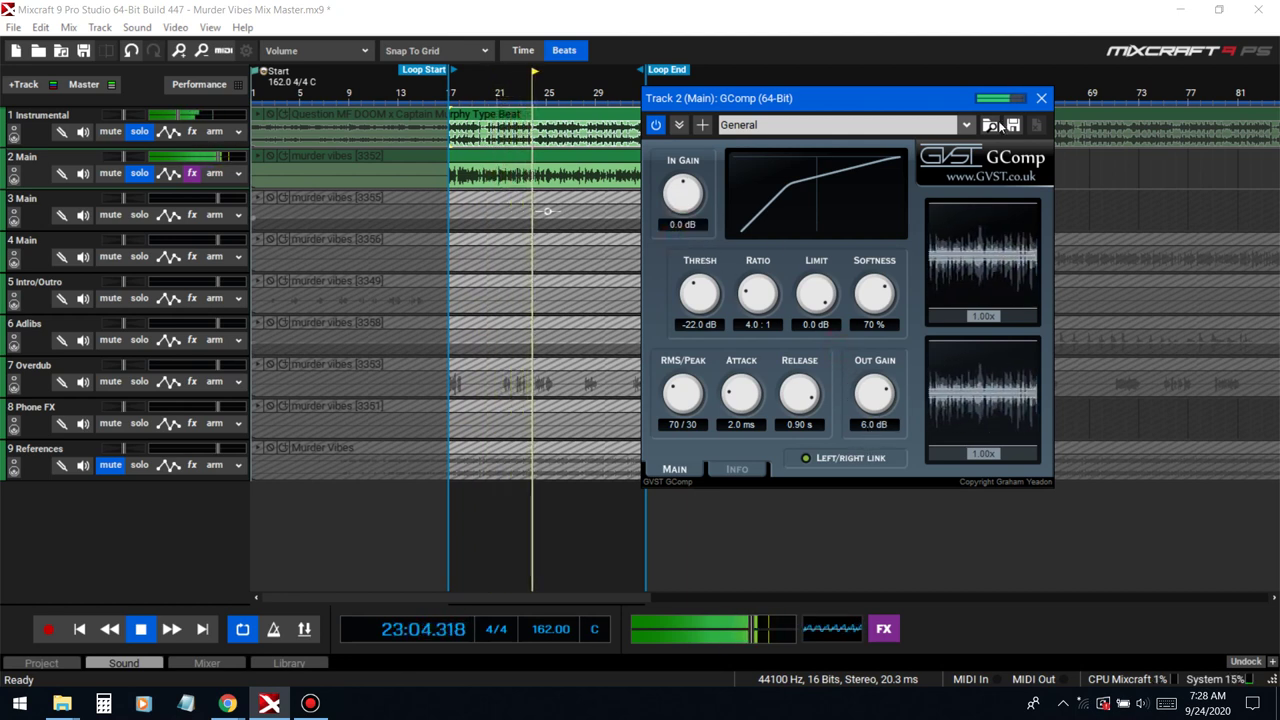
left_click(1041, 98)
key("space")
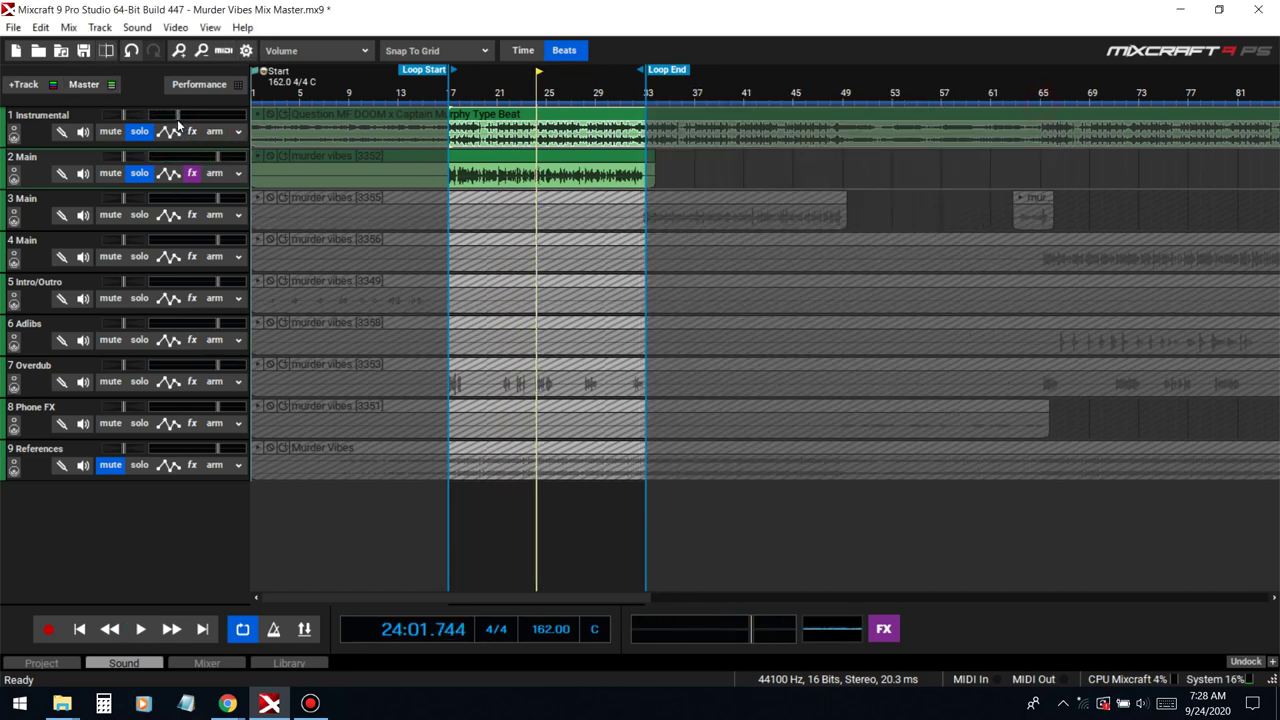
Step: Add FabFilter Pro-MB after GComp on the first Main vocal track and move its window below that track's clip
left_click(192, 173)
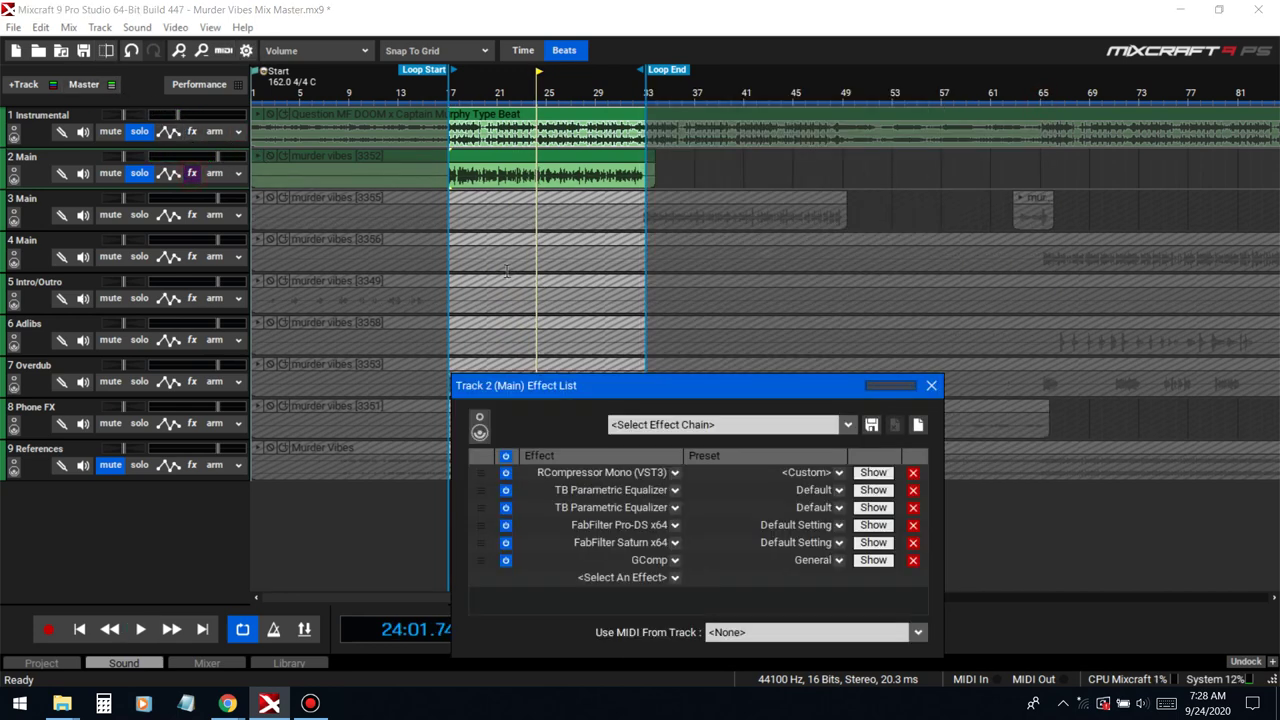
left_click(622, 577)
type("mb")
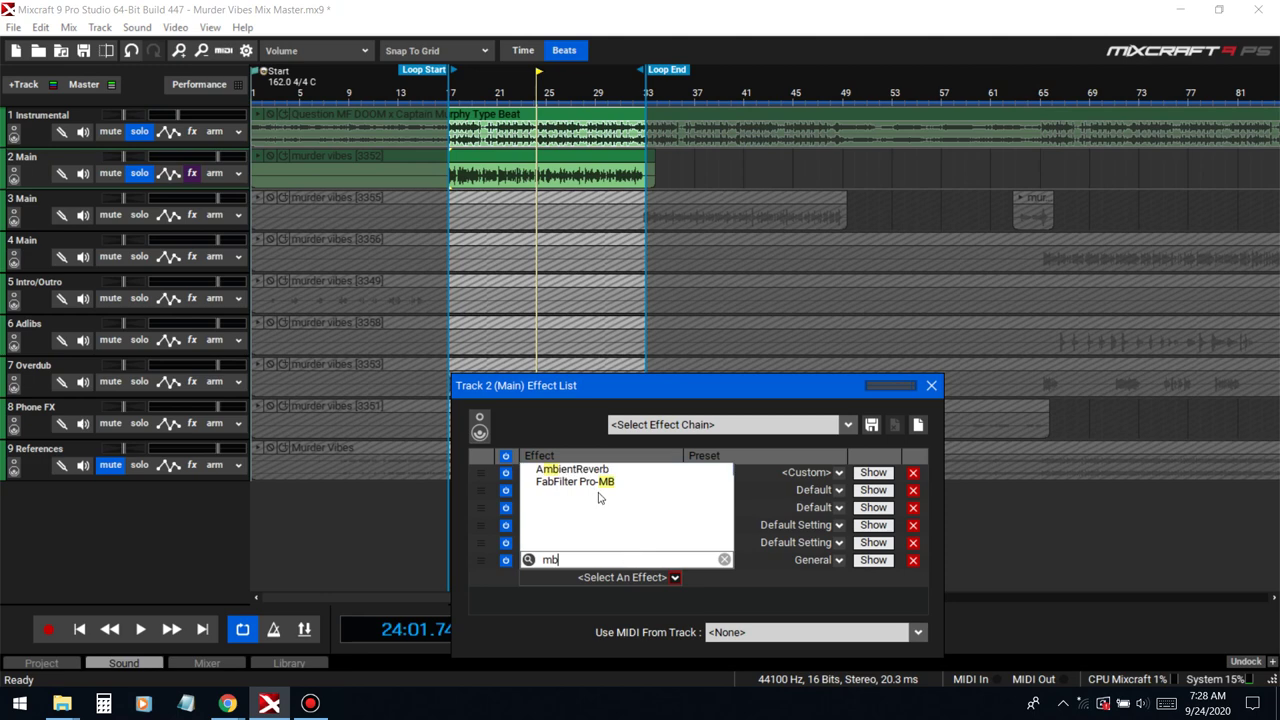
left_click(603, 483)
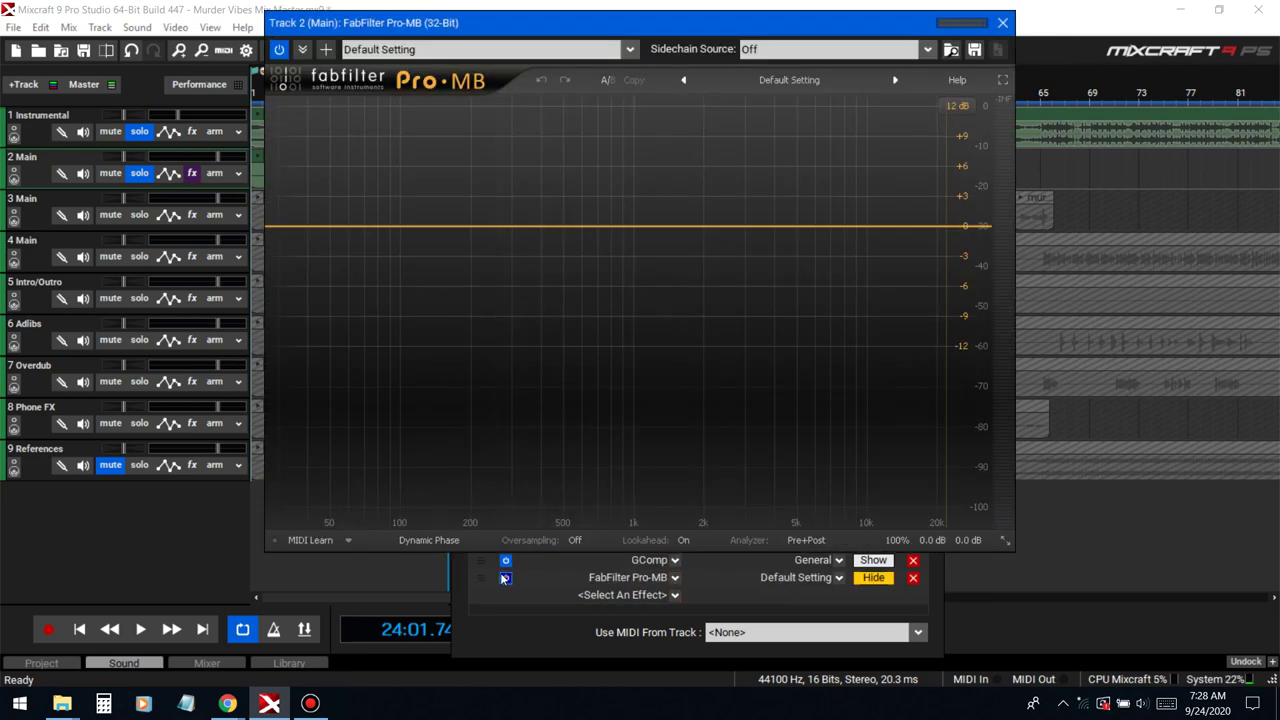
left_click(482, 577)
left_click(930, 386)
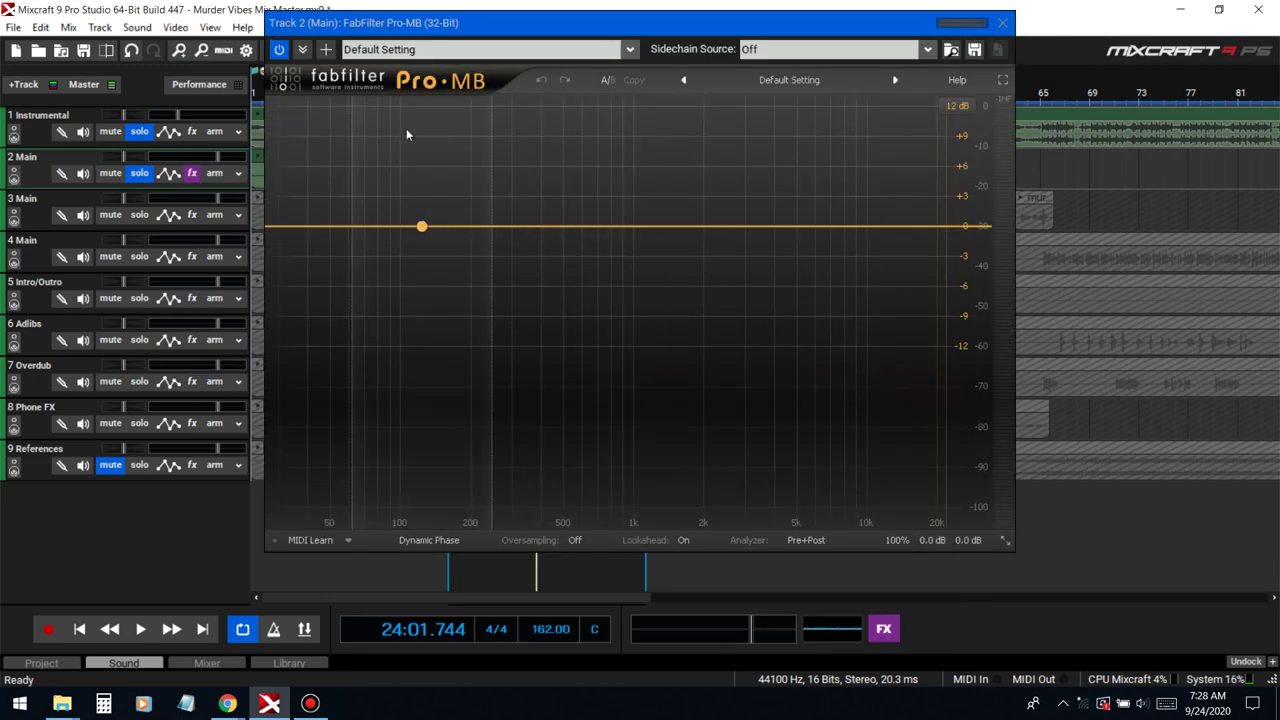
left_click_drag(449, 30, 484, 252)
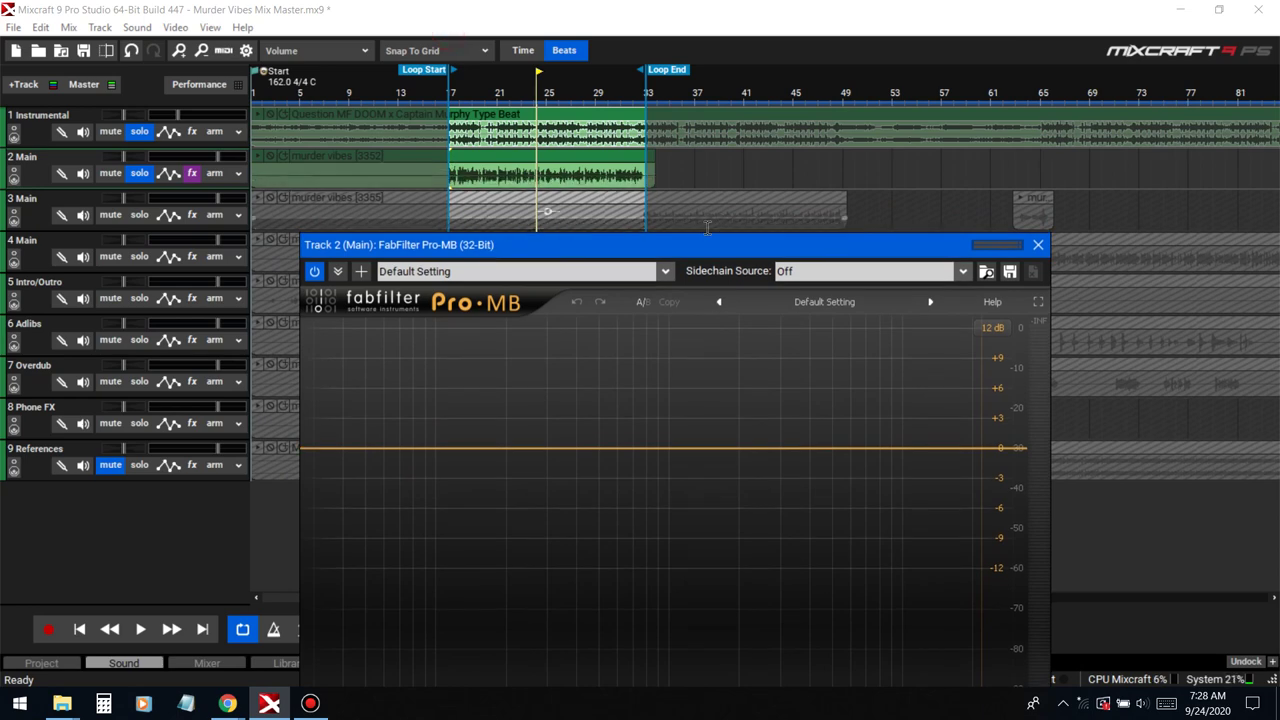
Step: Play the loop from its start, add a Pro-MB compression band centred between 200 and 500 Hz, and unsolo the Instrumental track
left_click_drag(662, 258, 698, 188)
left_click(450, 91)
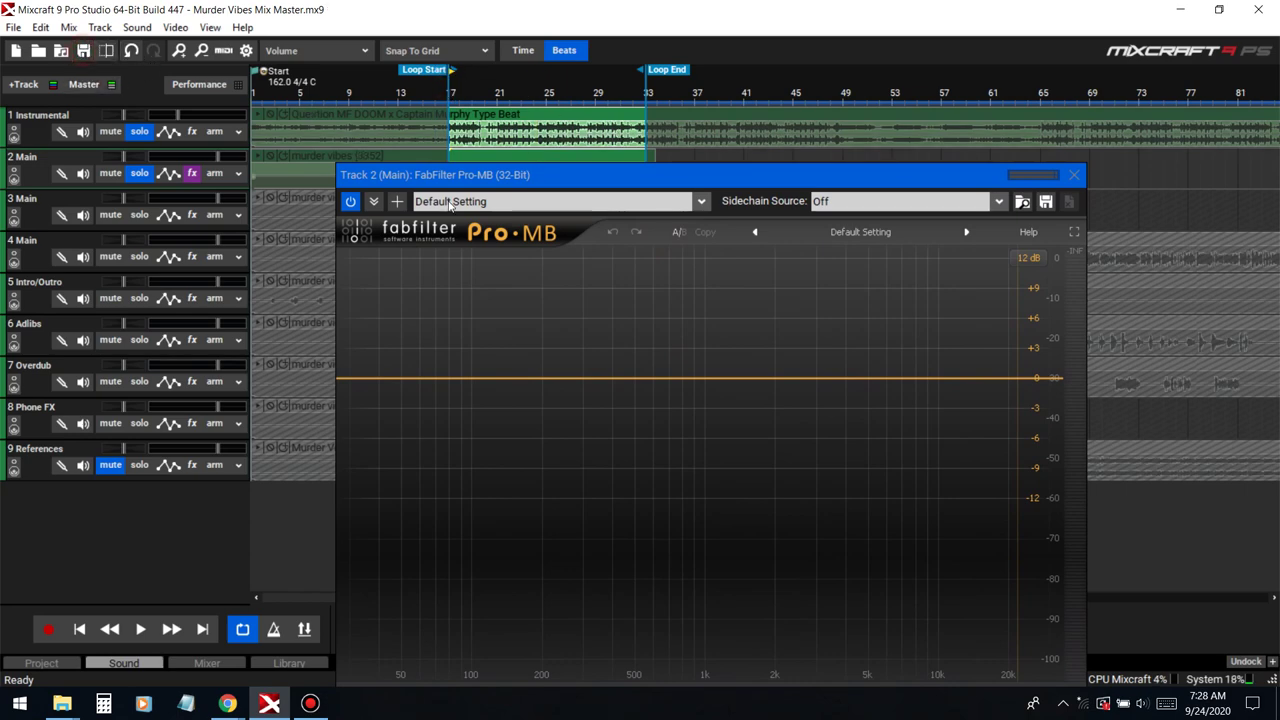
key("space")
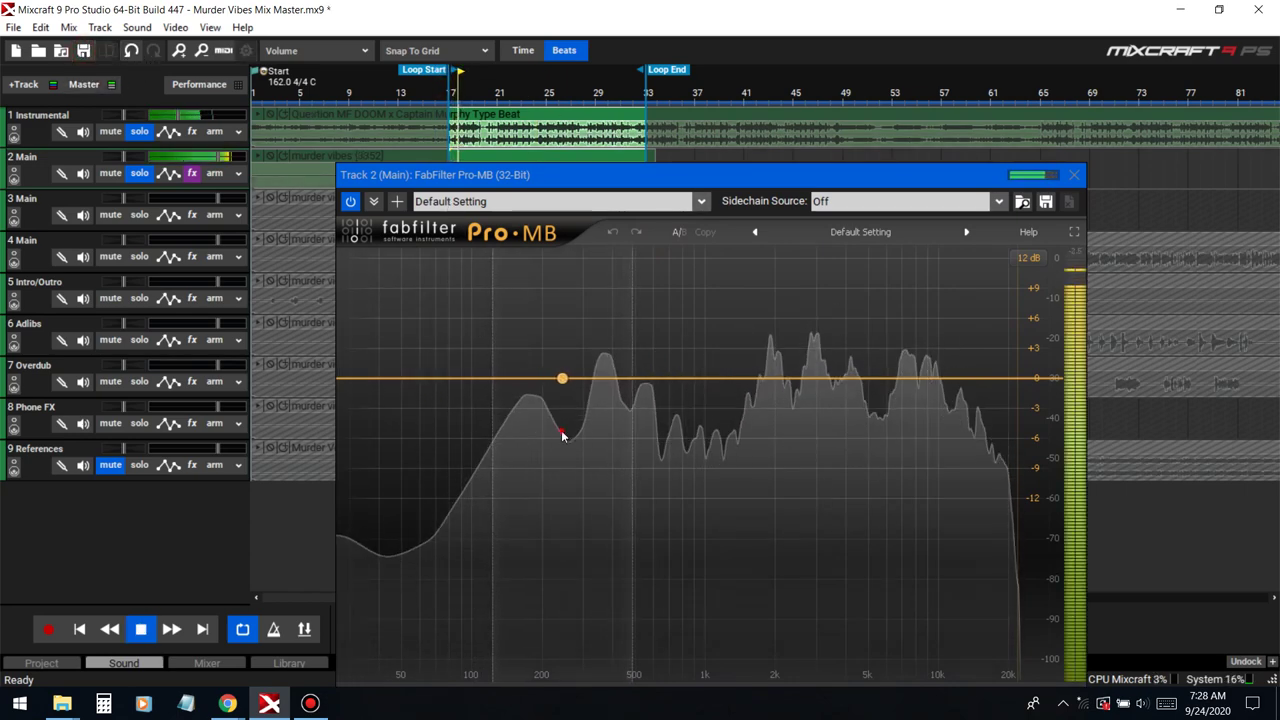
left_click(562, 378)
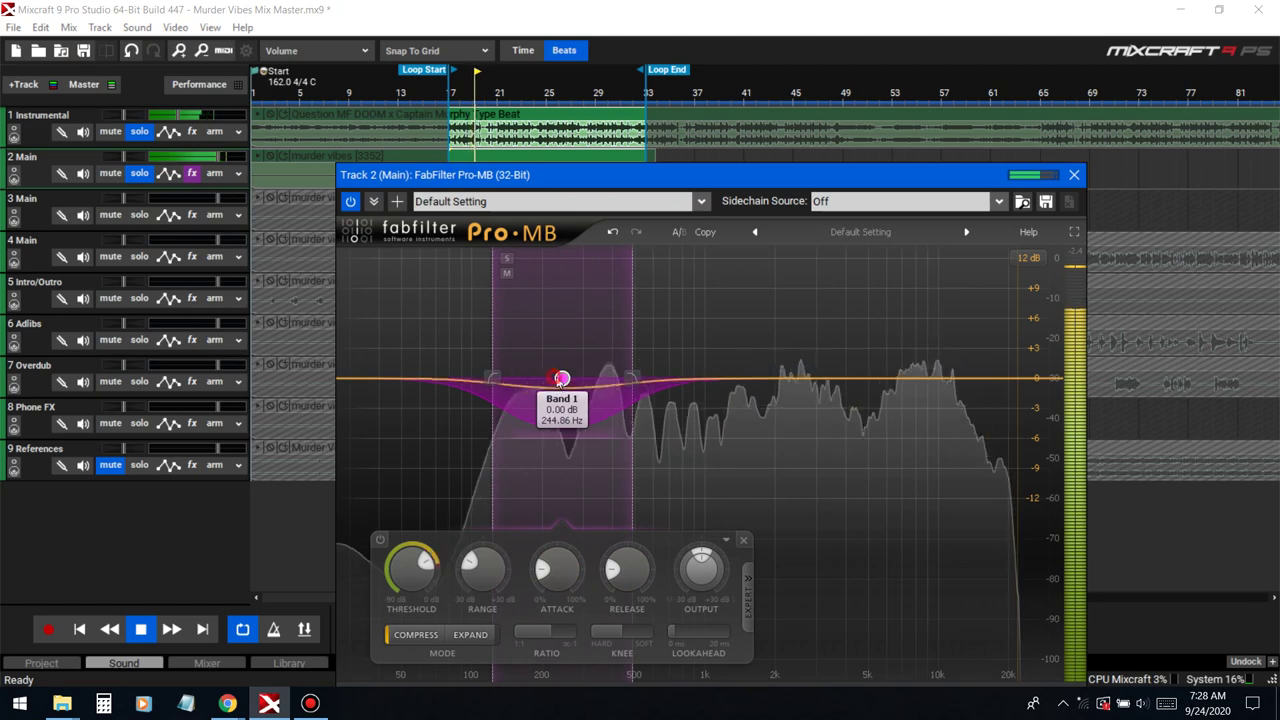
left_click_drag(562, 378, 600, 378)
left_click(136, 130)
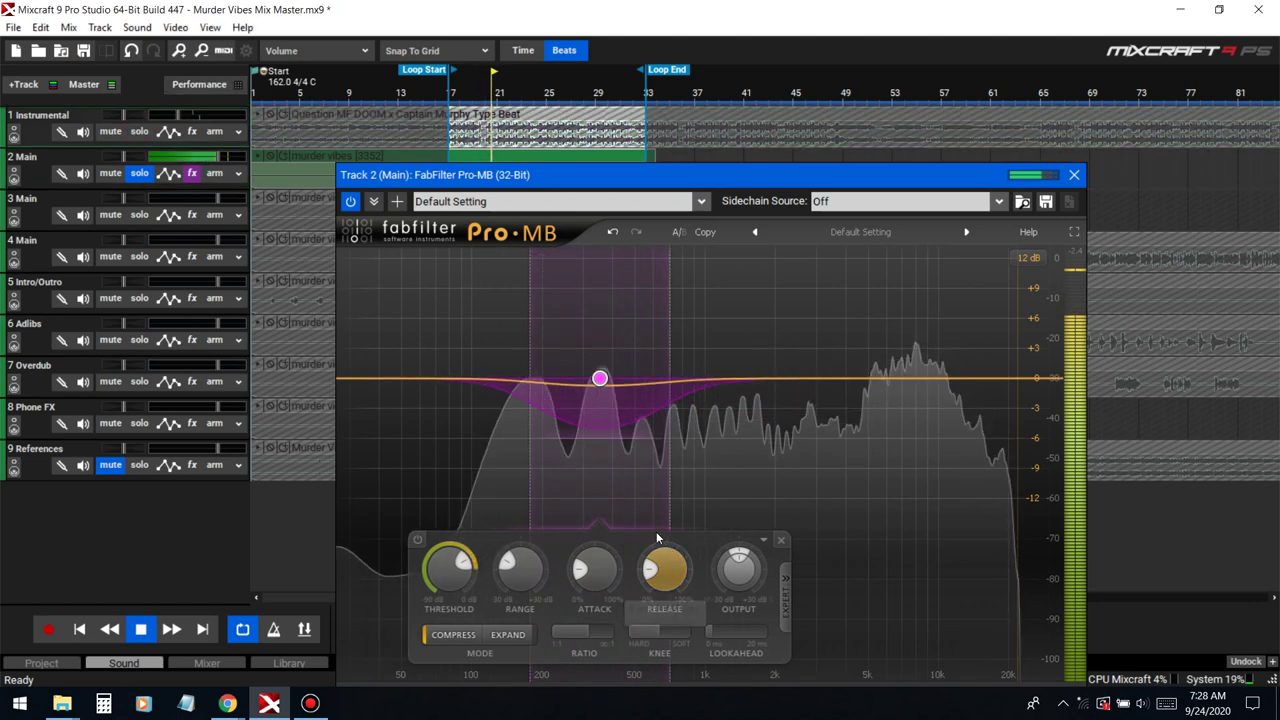
Step: Stop playback, add 5ORCERY to track 2's effect list to view its interface, and remove it again
key("space")
left_click(192, 173)
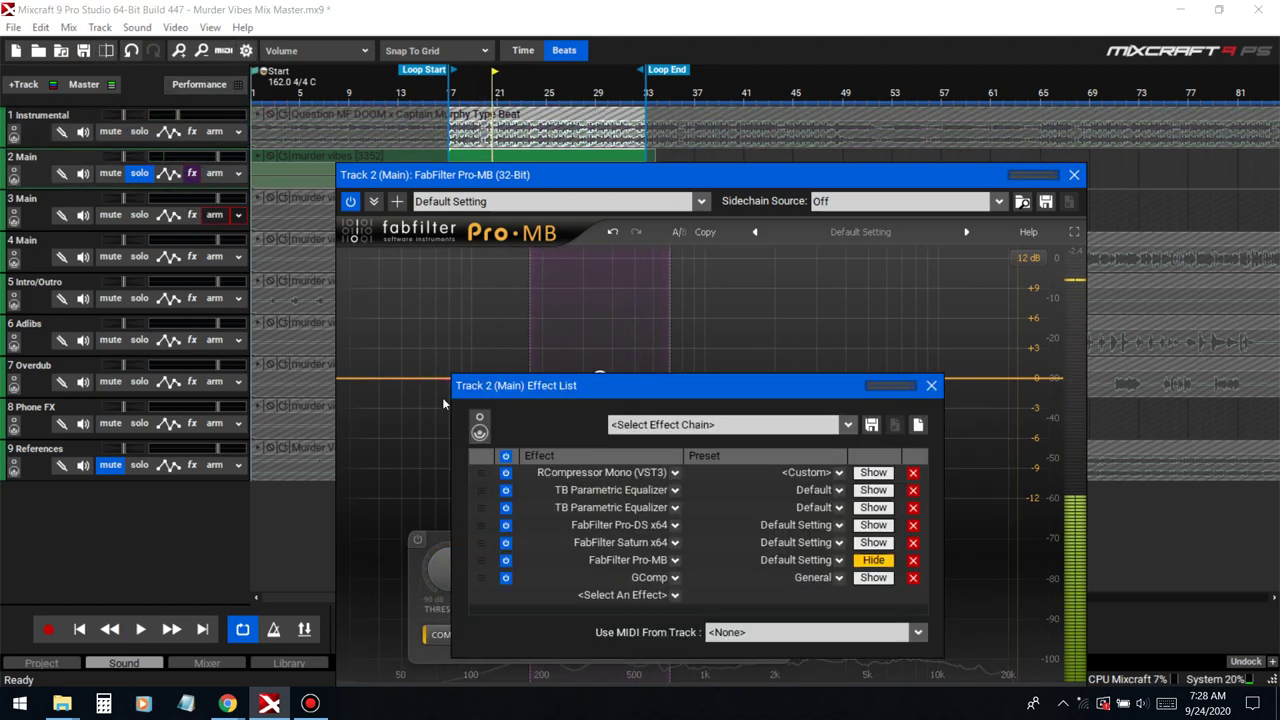
left_click(651, 594)
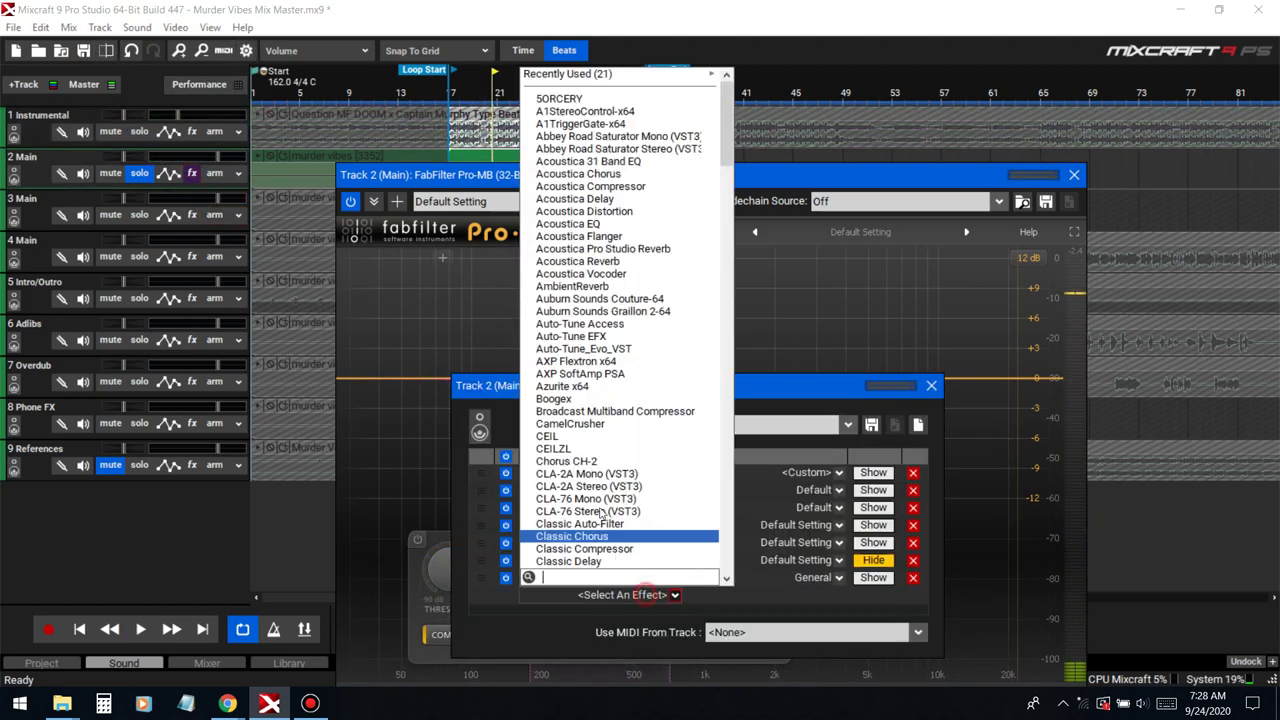
left_click(578, 100)
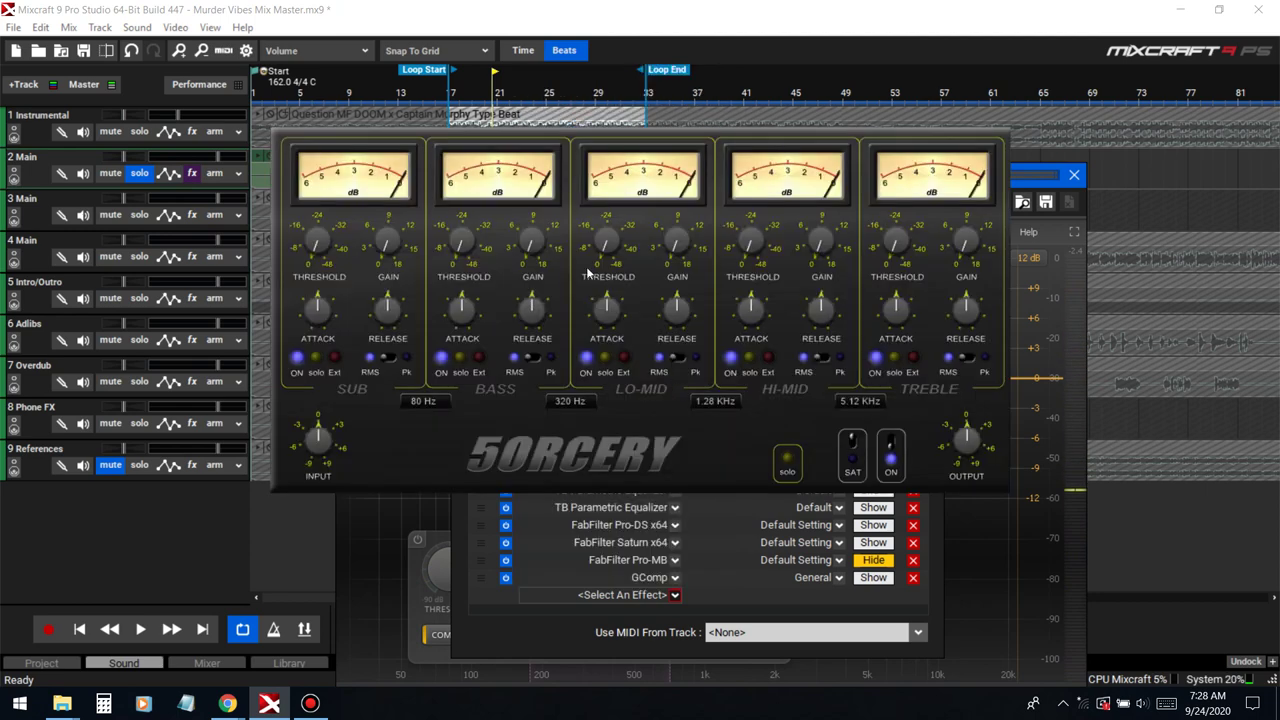
left_click(998, 62)
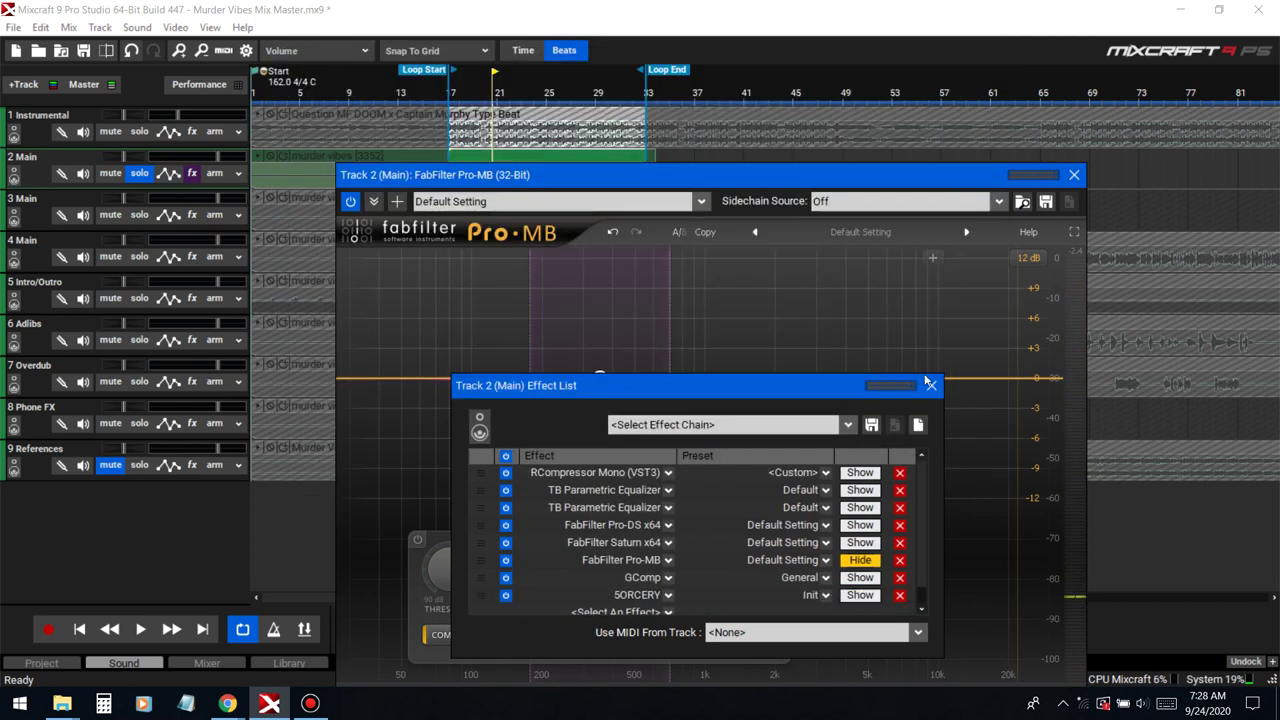
left_click(859, 595)
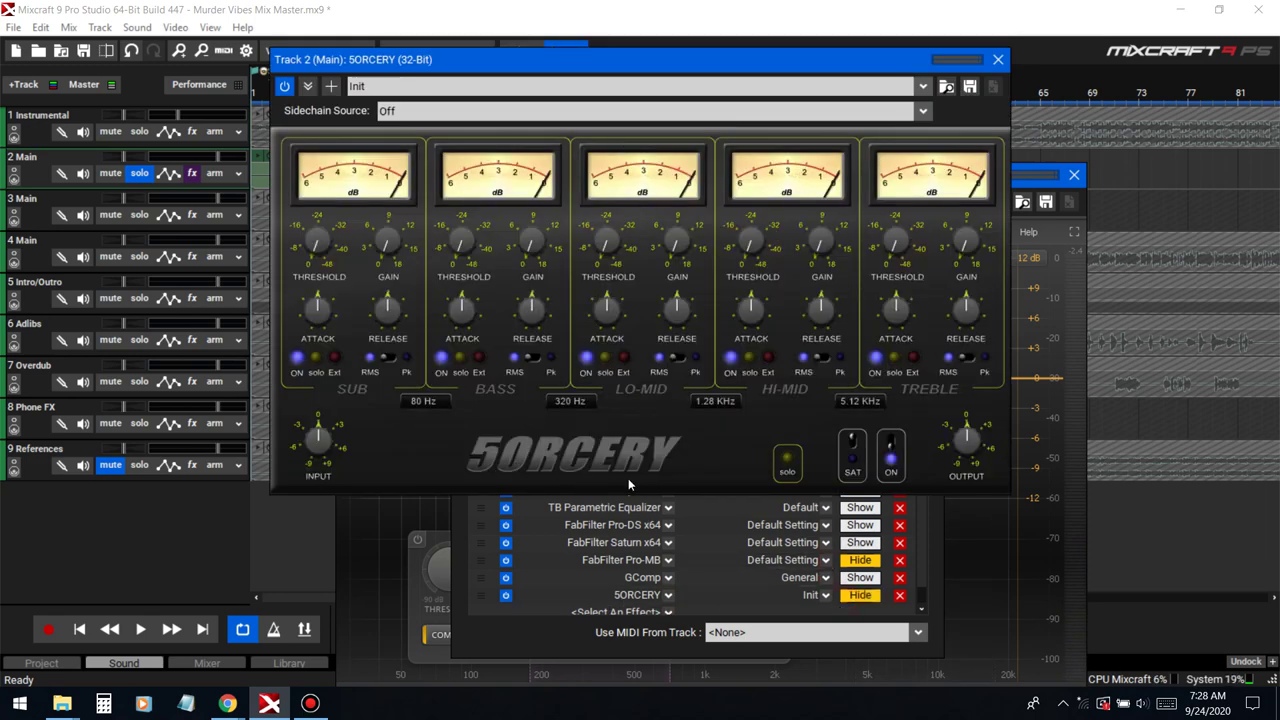
left_click(997, 61)
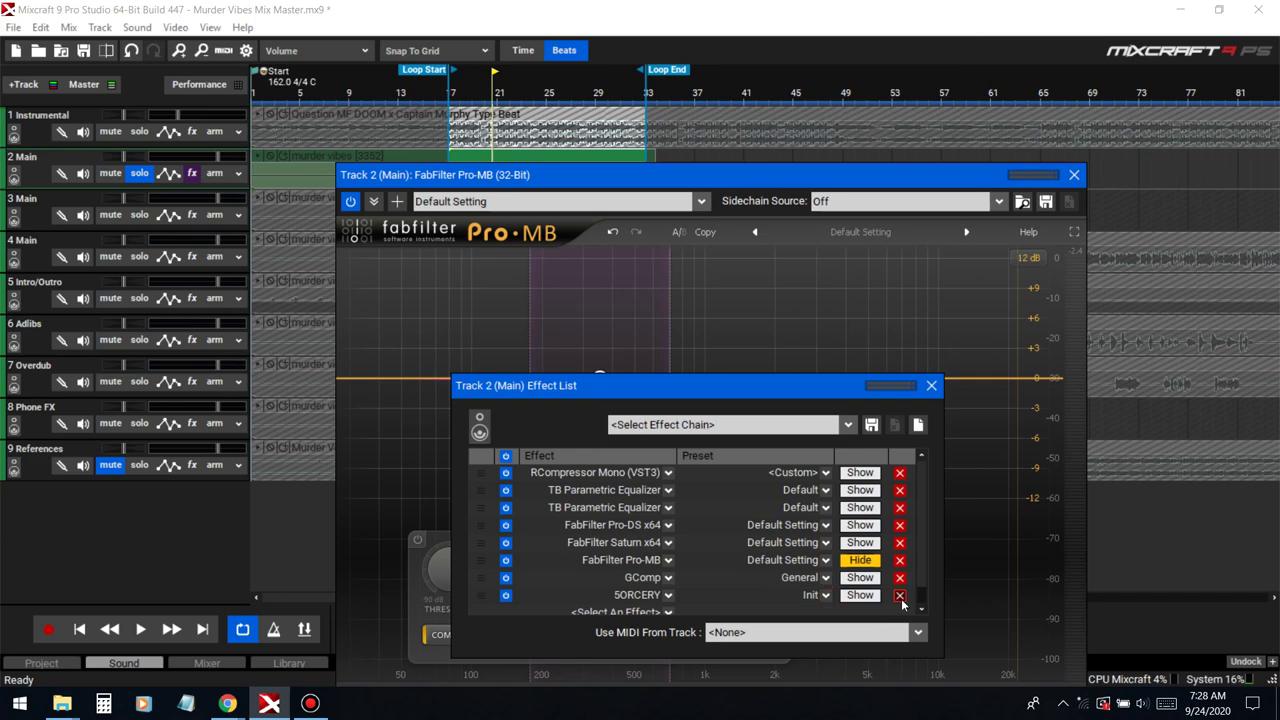
left_click(899, 596)
left_click(930, 387)
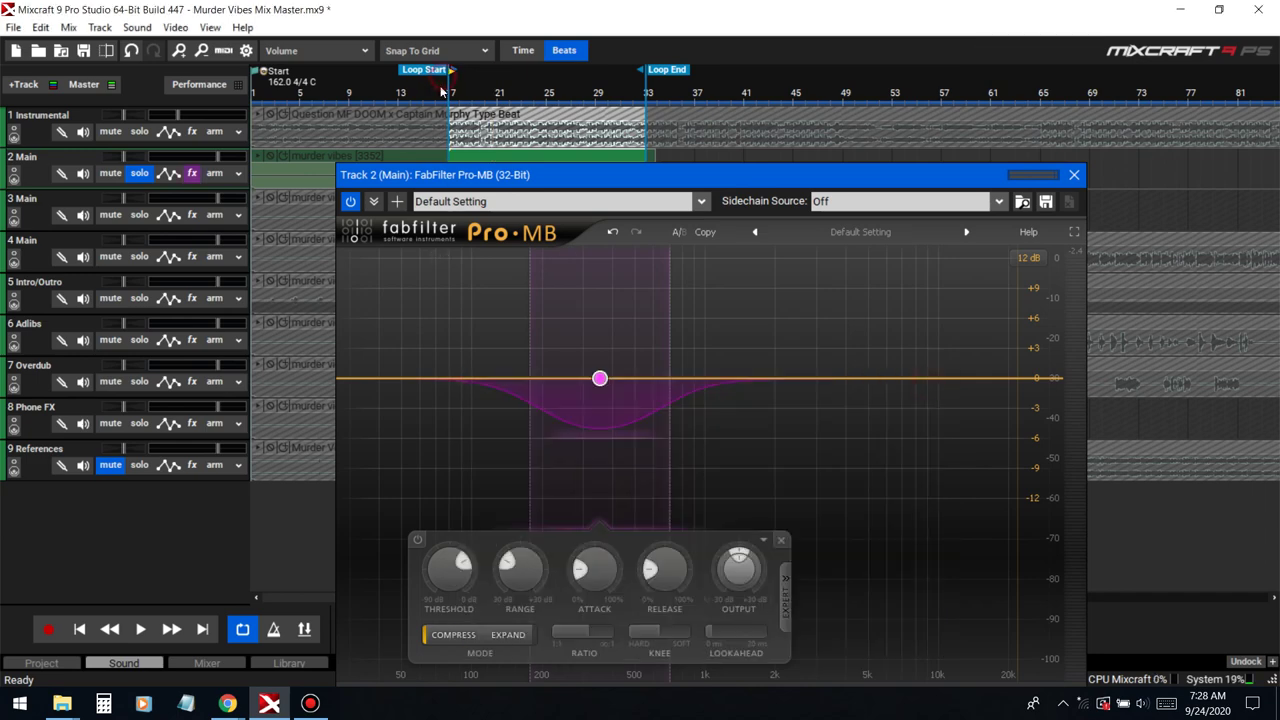
Step: Play the loop with band 1 soloed, lower its threshold to about -25 dB, and return to the full vocal with the Instrumental track soloed
key("space")
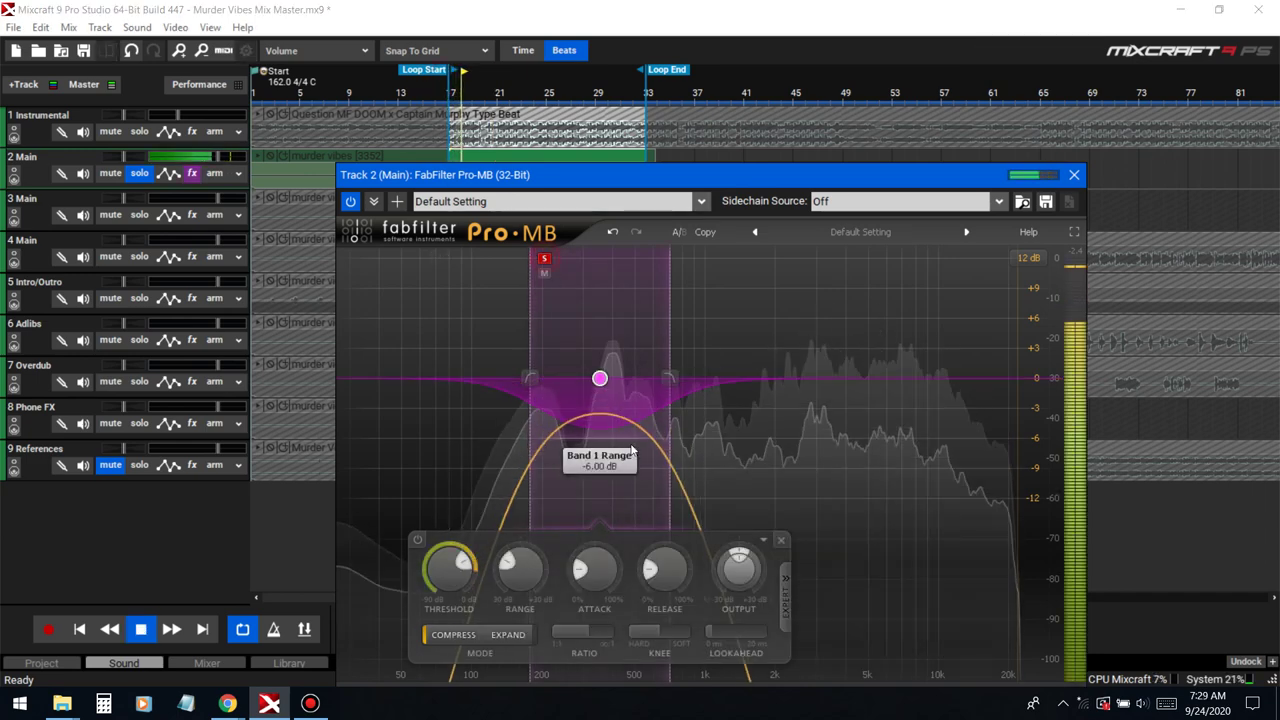
left_click_drag(450, 568, 450, 631)
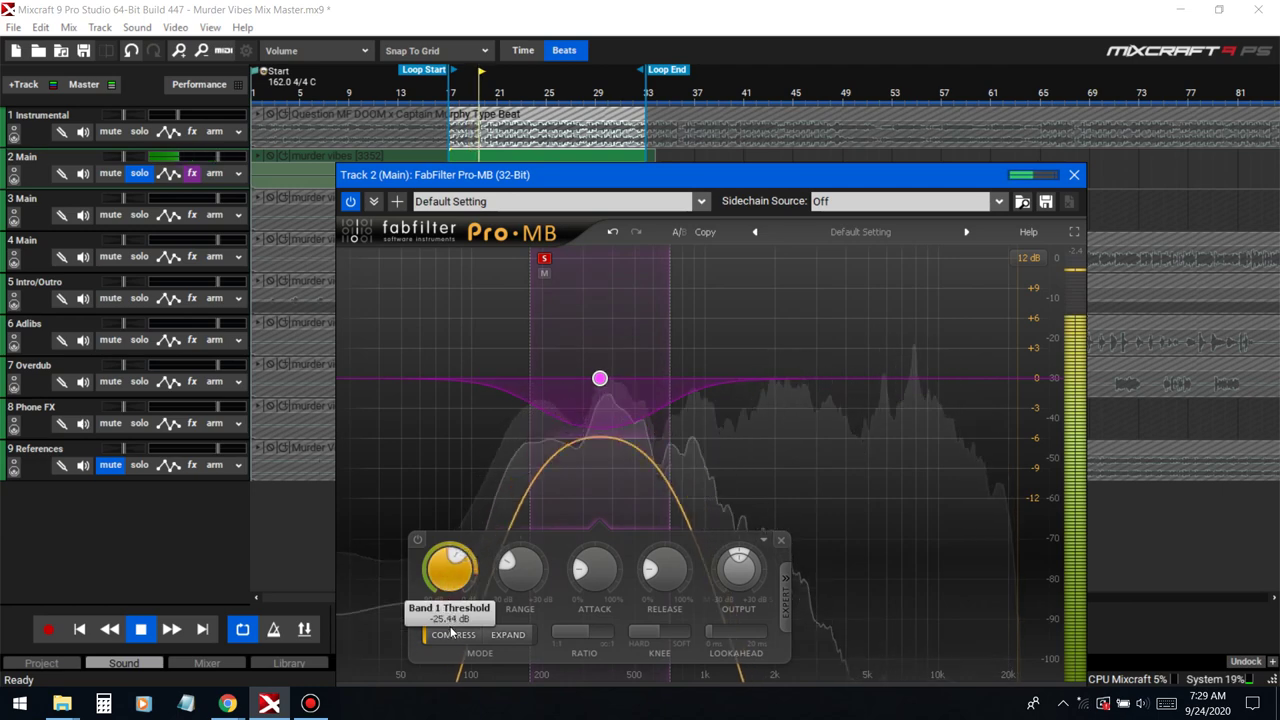
left_click(544, 258)
left_click(139, 132)
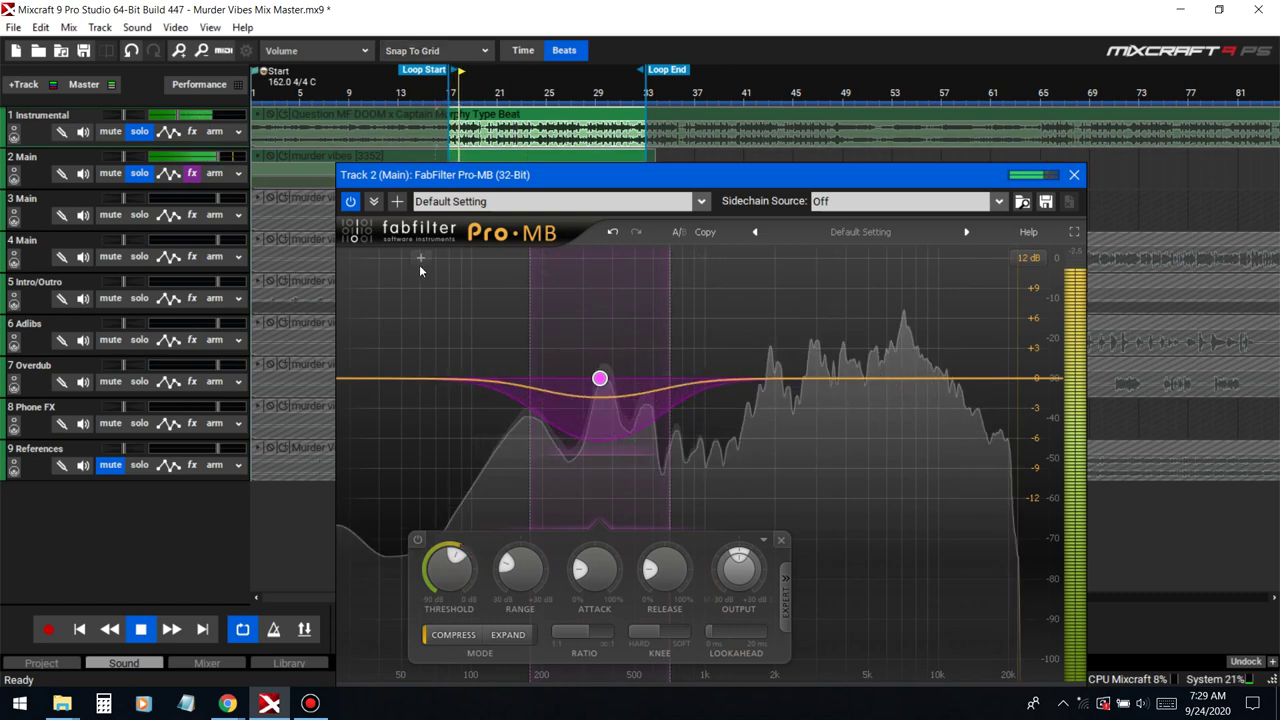
Step: Bypass and re-enable Pro-MB during playback to compare the vocal with and without the band, and stop playback
left_click(351, 202)
left_click(351, 202)
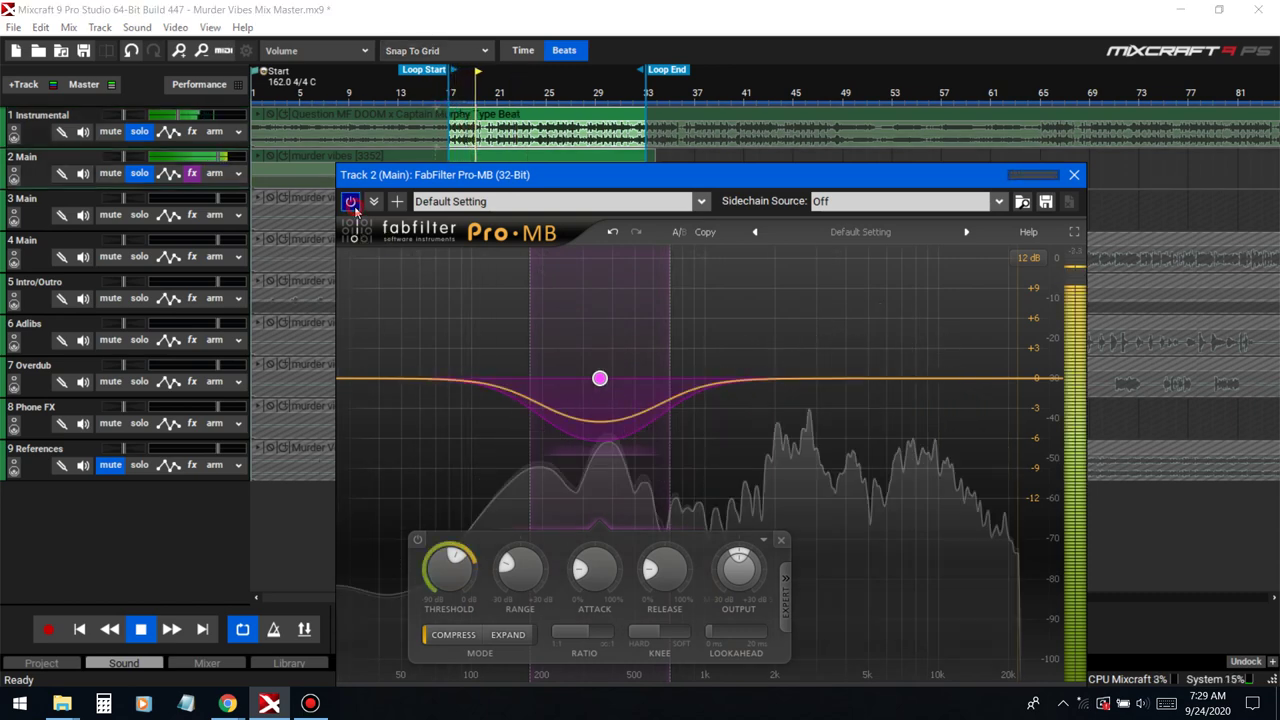
key("space")
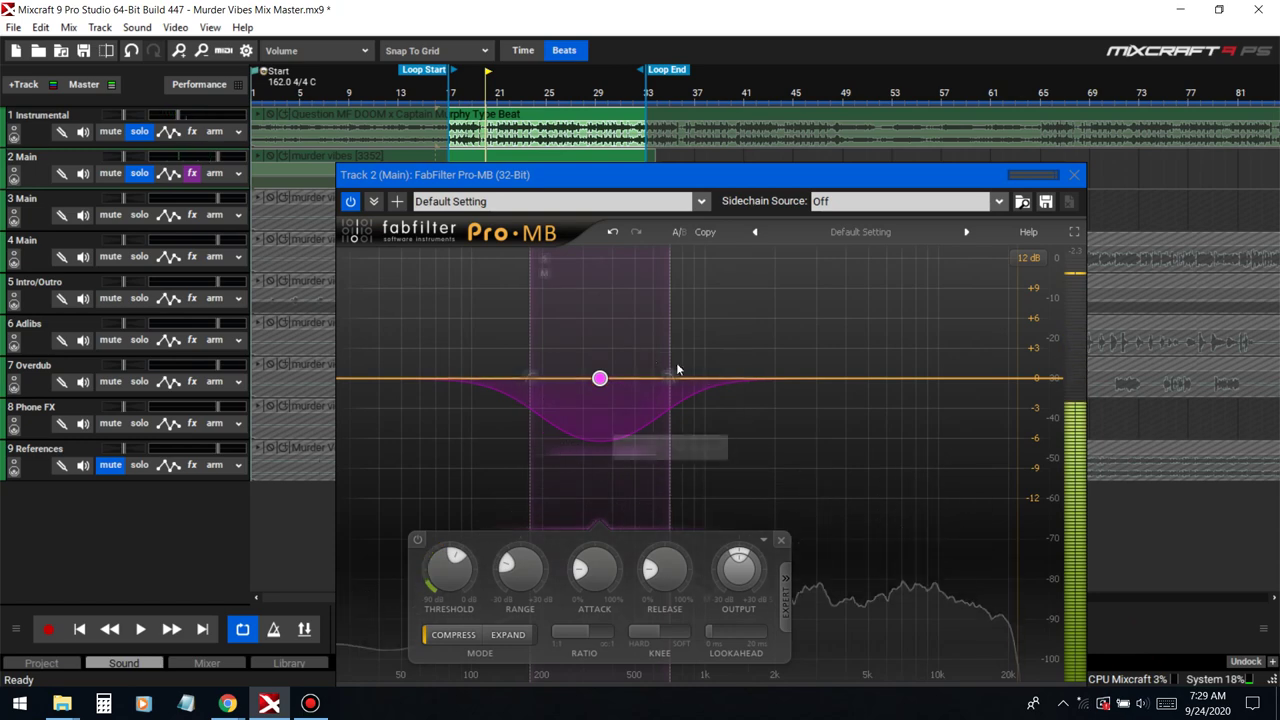
Step: Replay the loop from its start and pull band 1's upper crossover slightly lower in frequency
key("space")
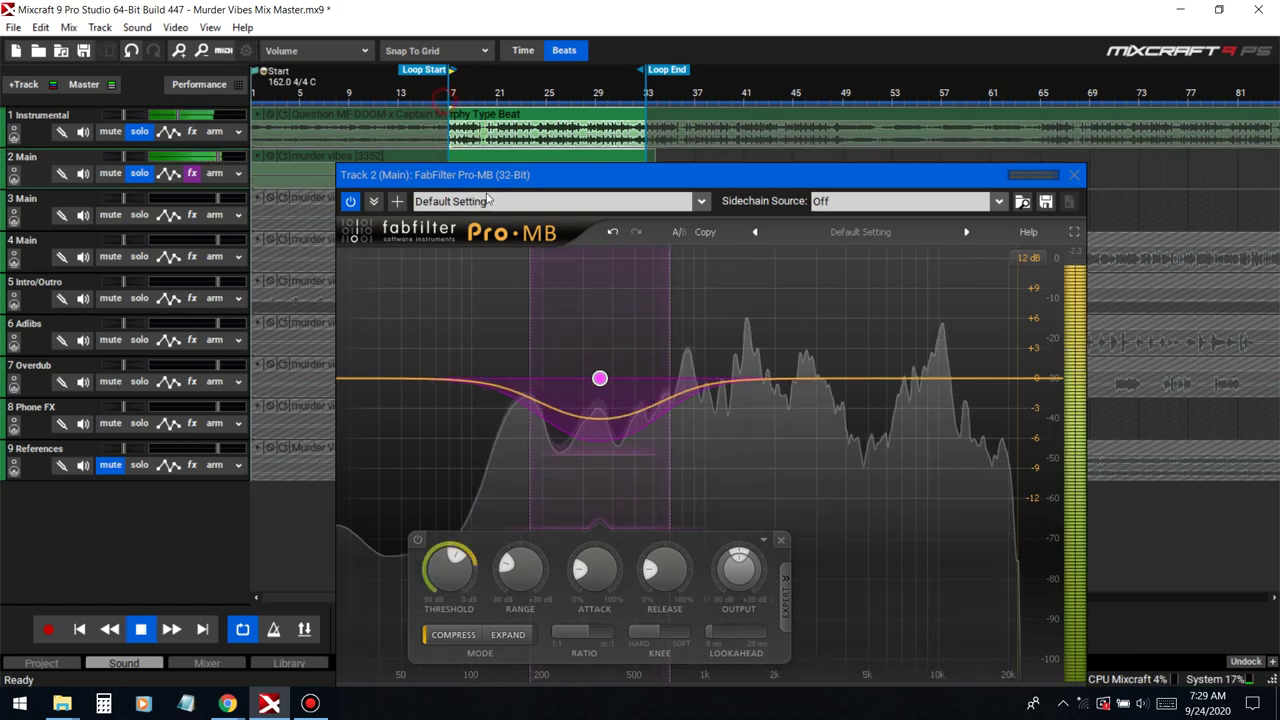
left_click_drag(669, 378, 658, 379)
left_click(544, 258)
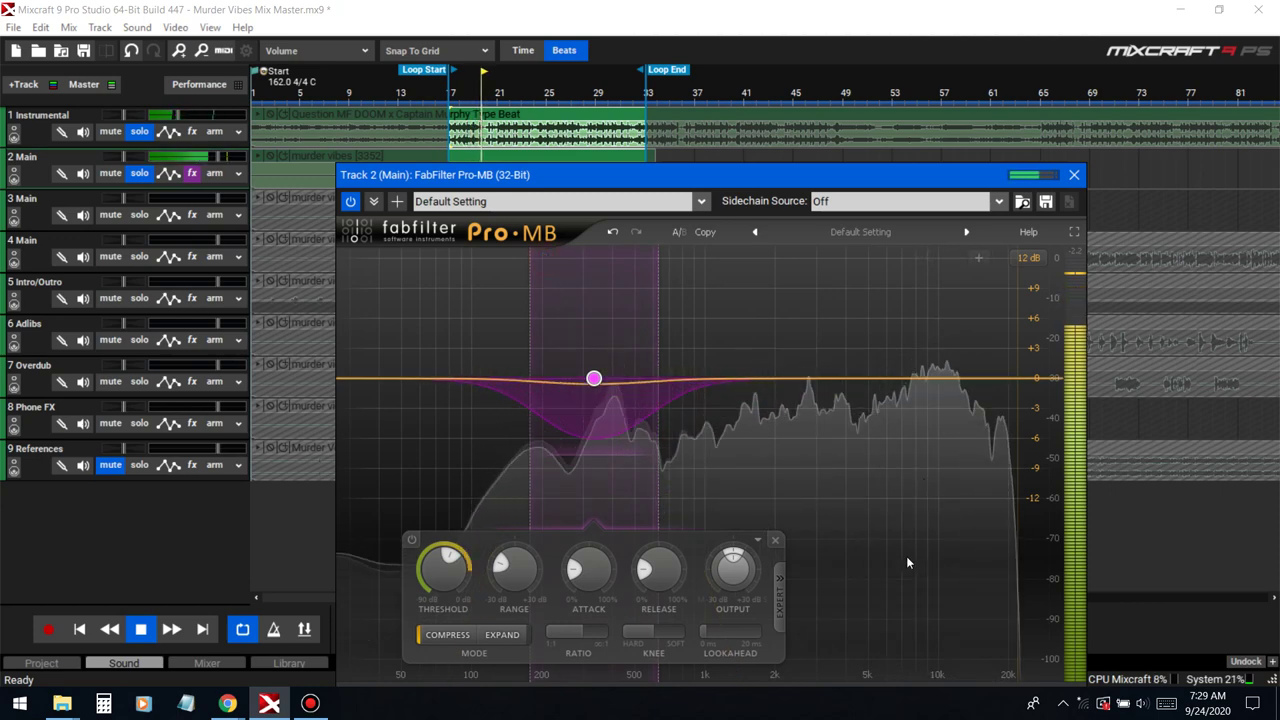
Step: Lower band 1's threshold to about -28 dB, set its attack to about 26%, lengthen its release, and soften its knee
mouse_move(446, 592)
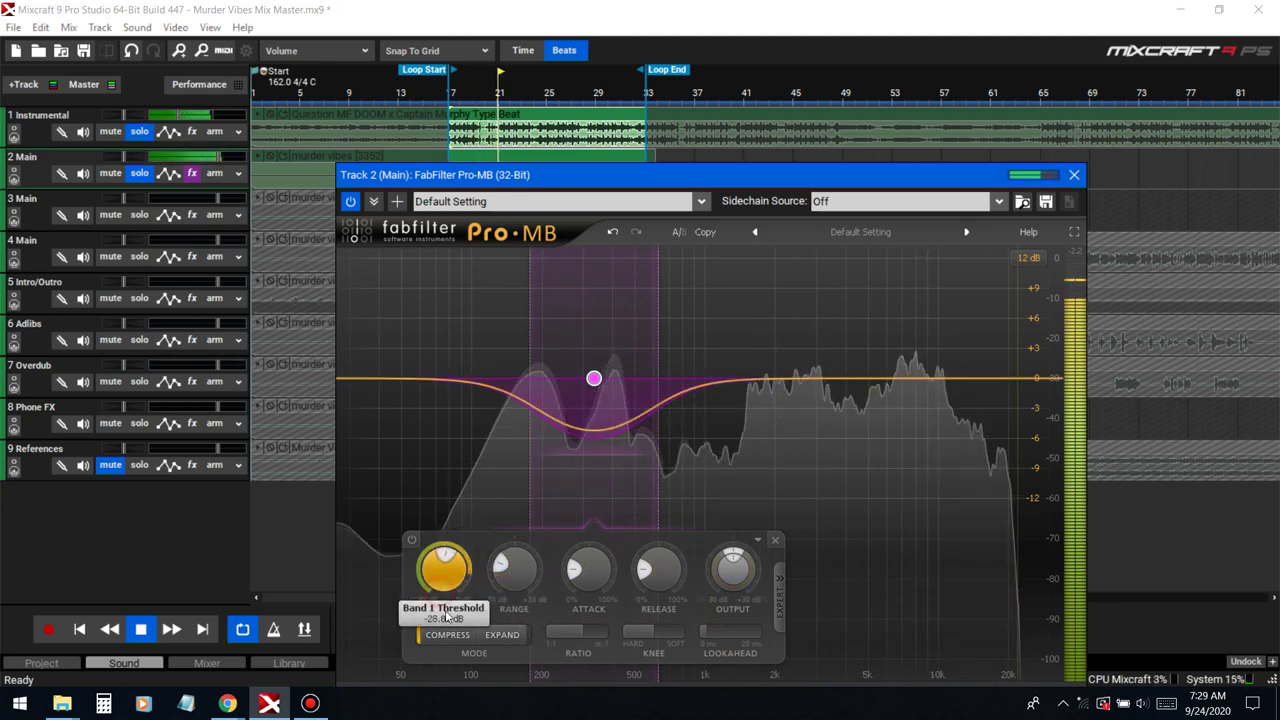
mouse_move(660, 565)
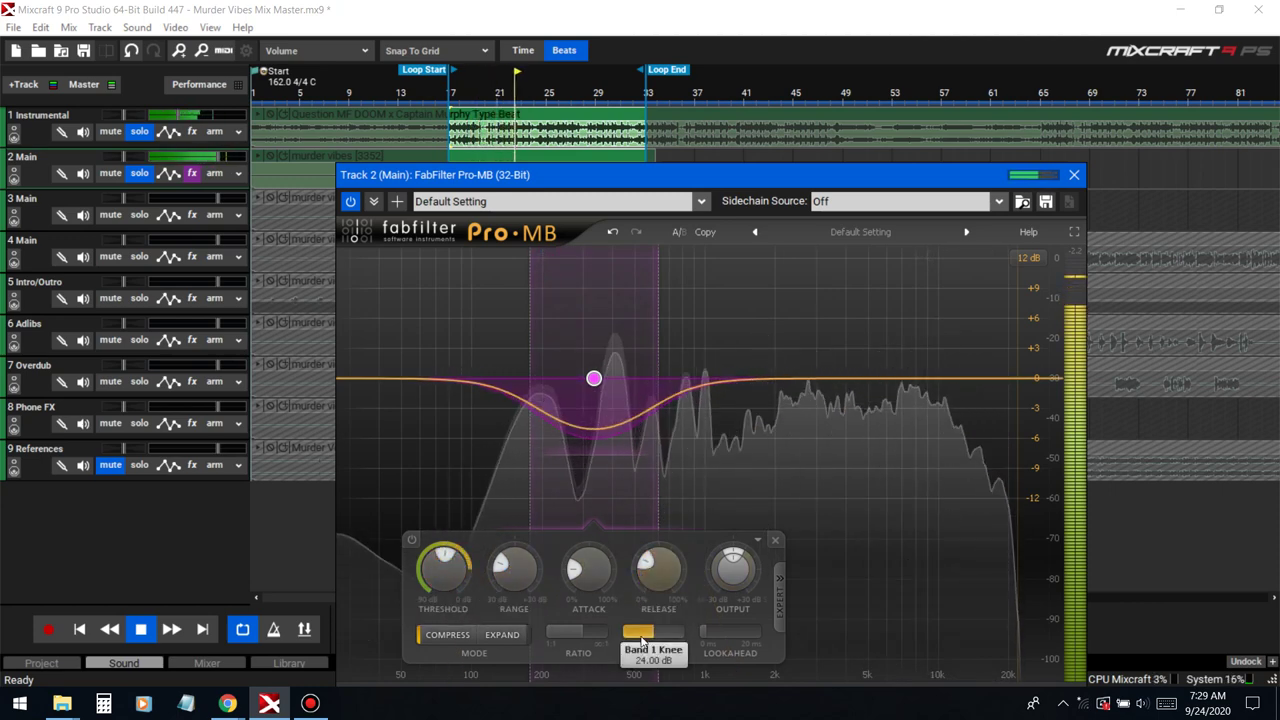
left_click_drag(655, 633, 671, 635)
left_click_drag(597, 585, 639, 576)
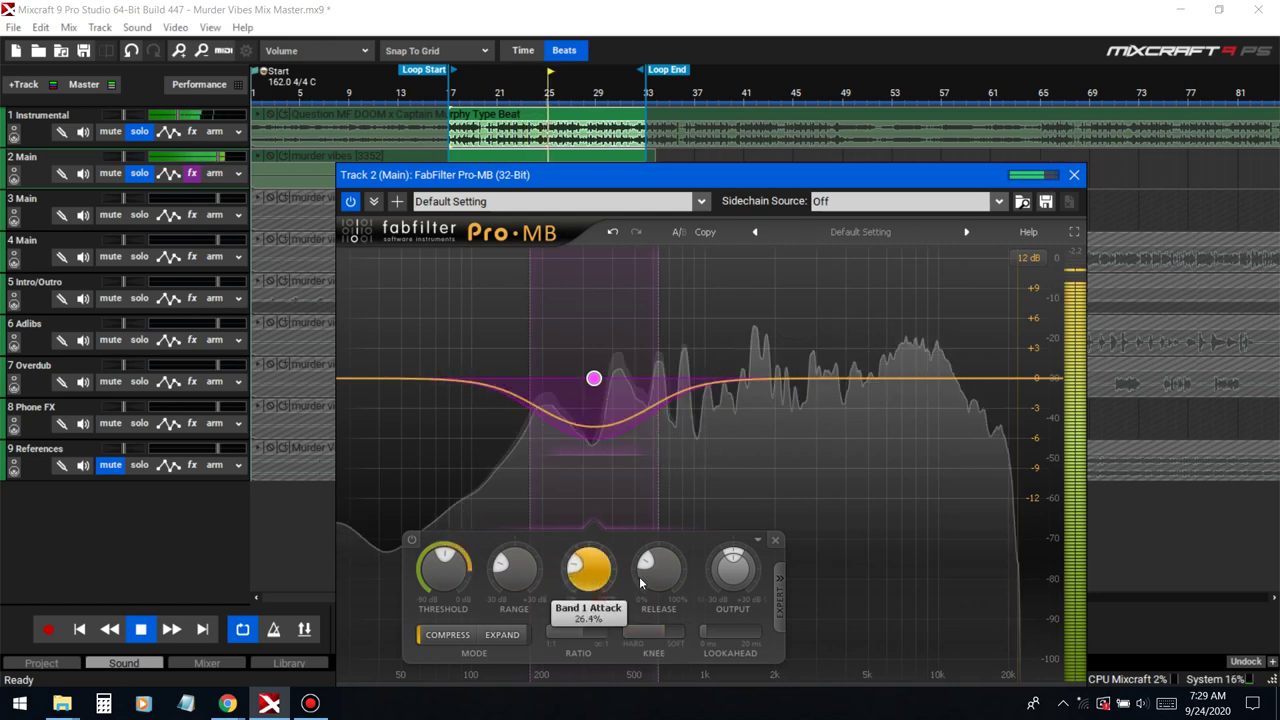
mouse_move(545, 645)
left_click_drag(545, 645, 583, 686)
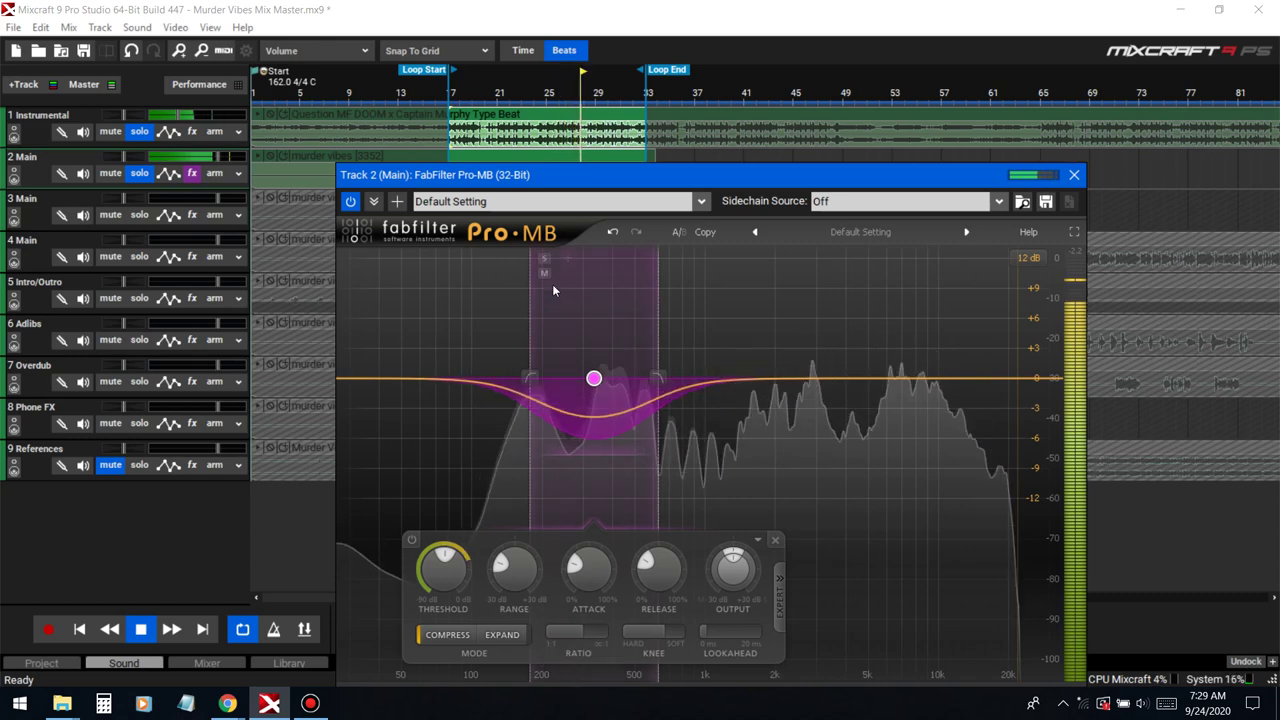
Step: Extend band 1's lower crossover slightly downward while soloed, deepen its range, and raise its threshold a little
left_click(539, 258)
mouse_move(529, 378)
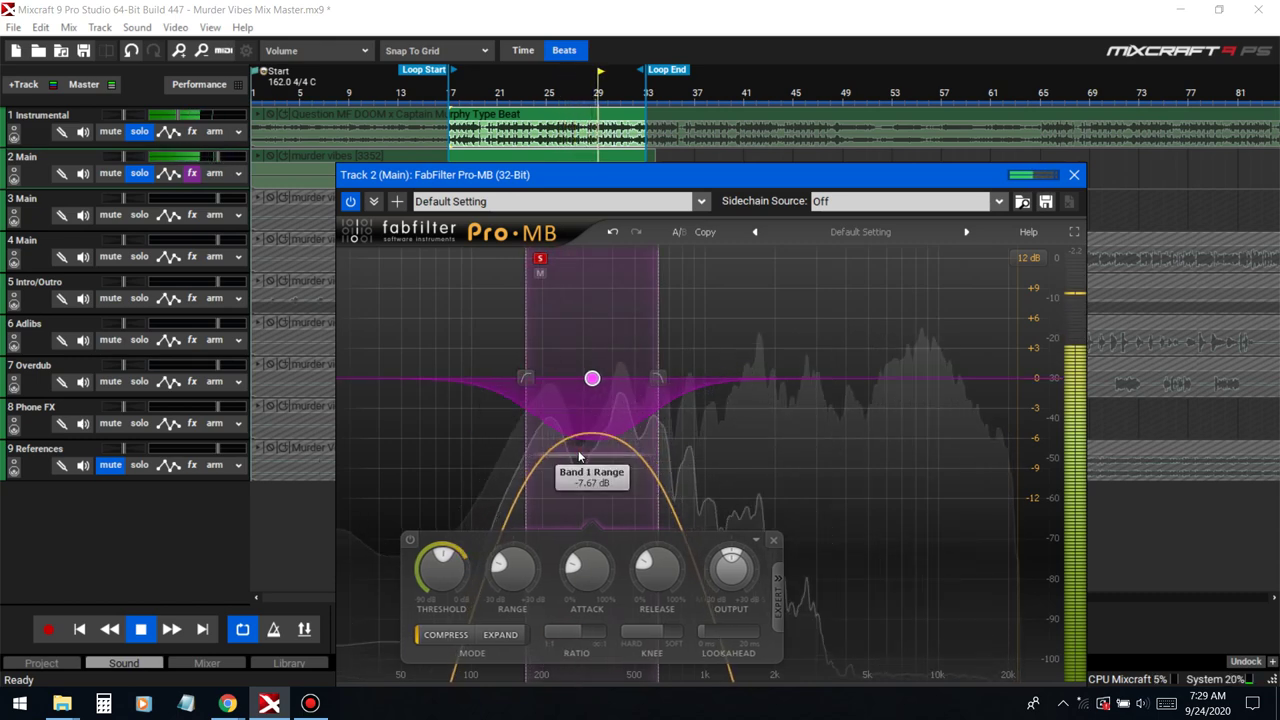
left_click(540, 260)
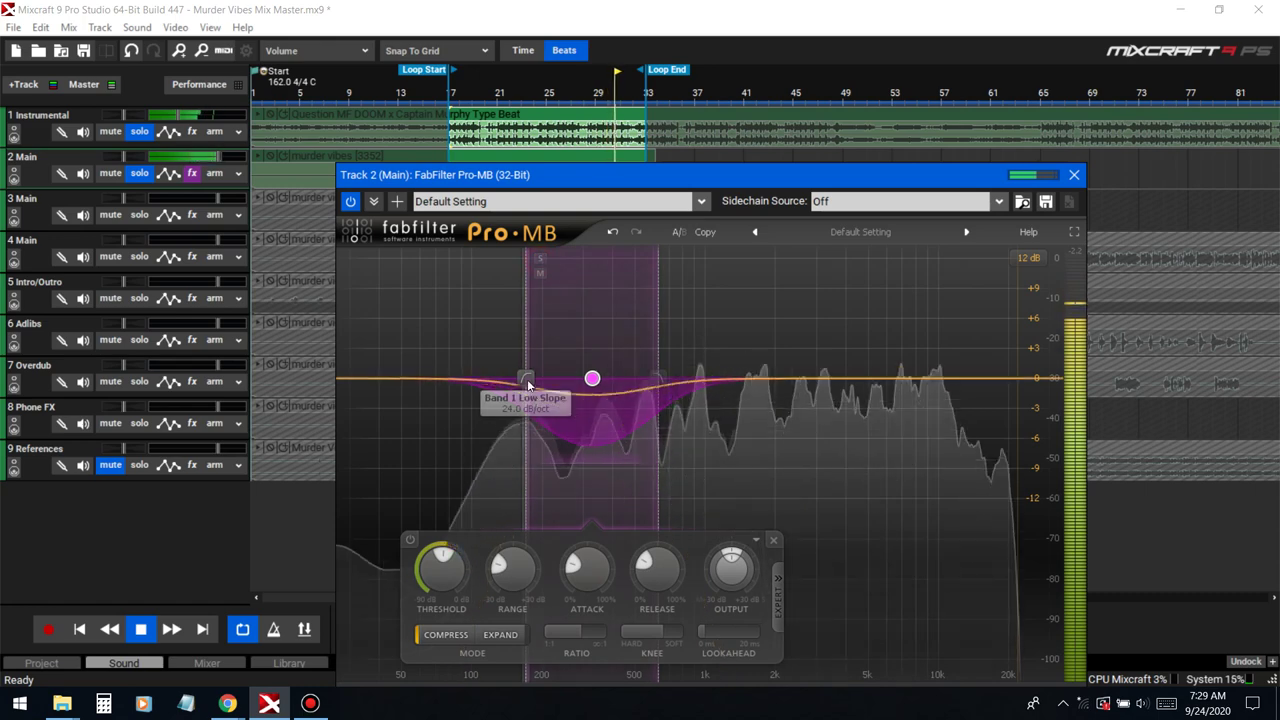
left_click_drag(454, 597, 470, 576)
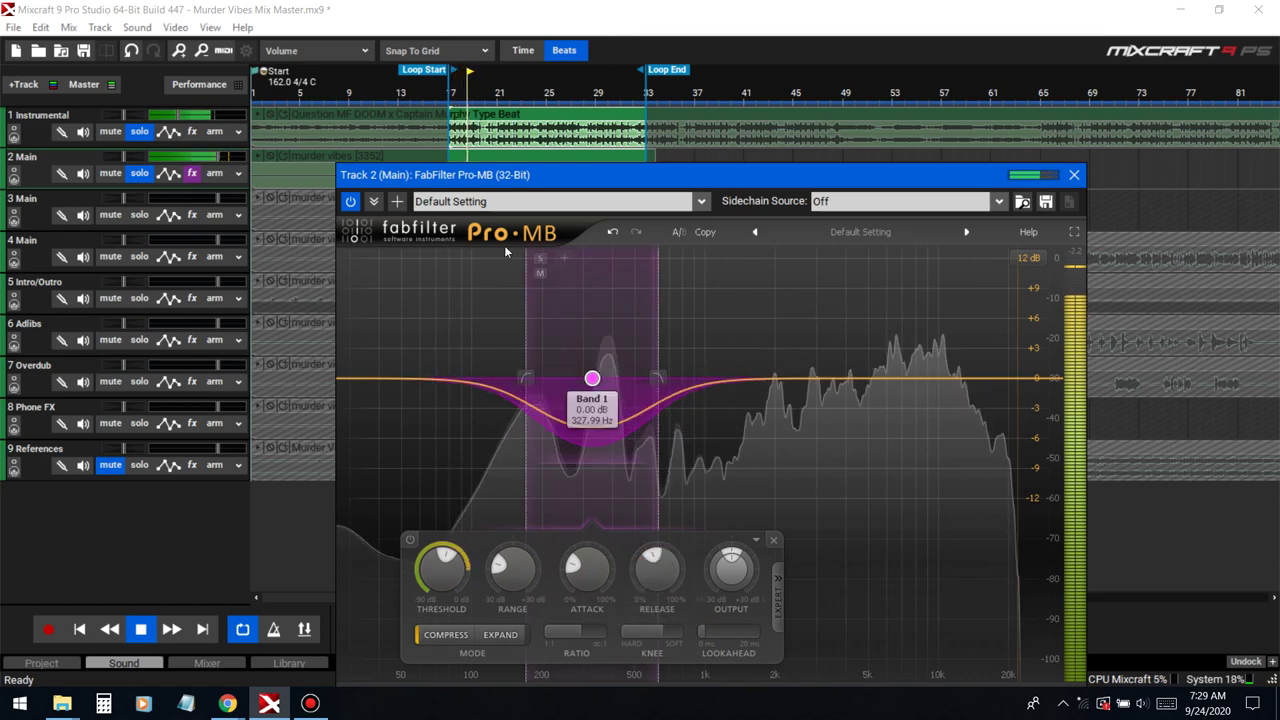
Step: Compare the vocal with Pro-MB bypassed and active, and reduce band 1's range and lengthen its release
left_click(349, 202)
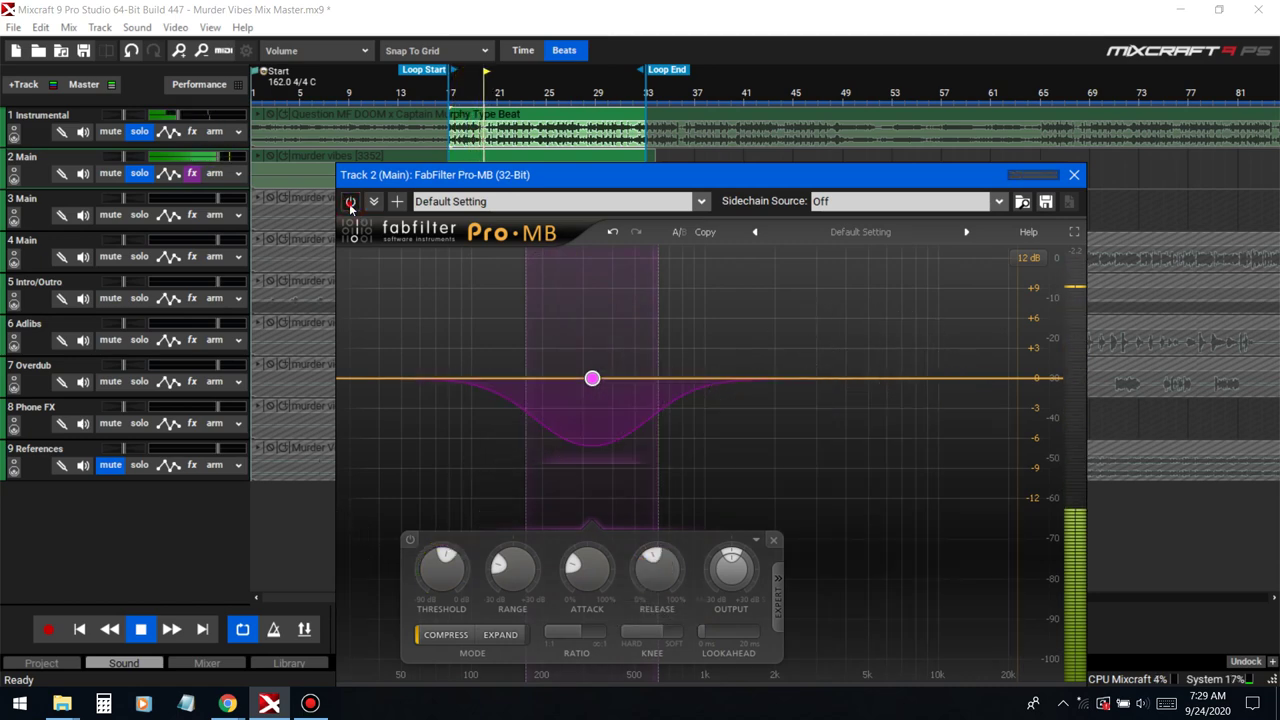
left_click(349, 202)
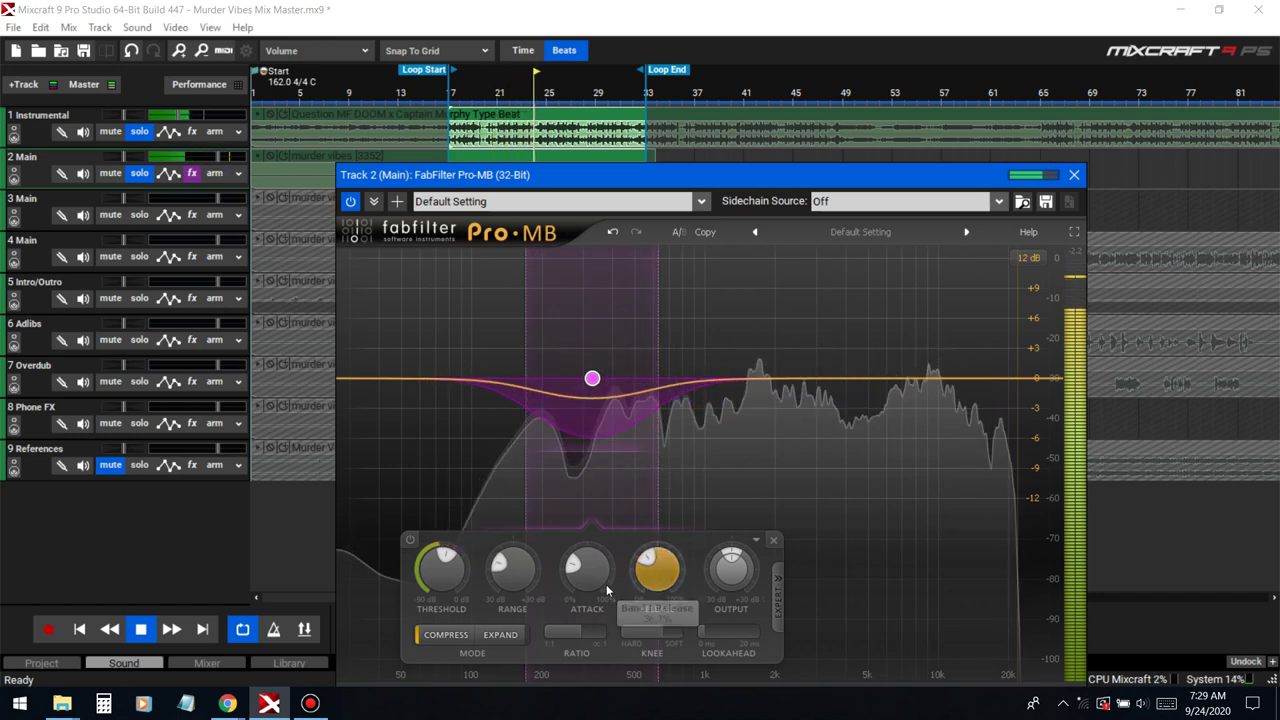
left_click_drag(654, 575, 668, 527)
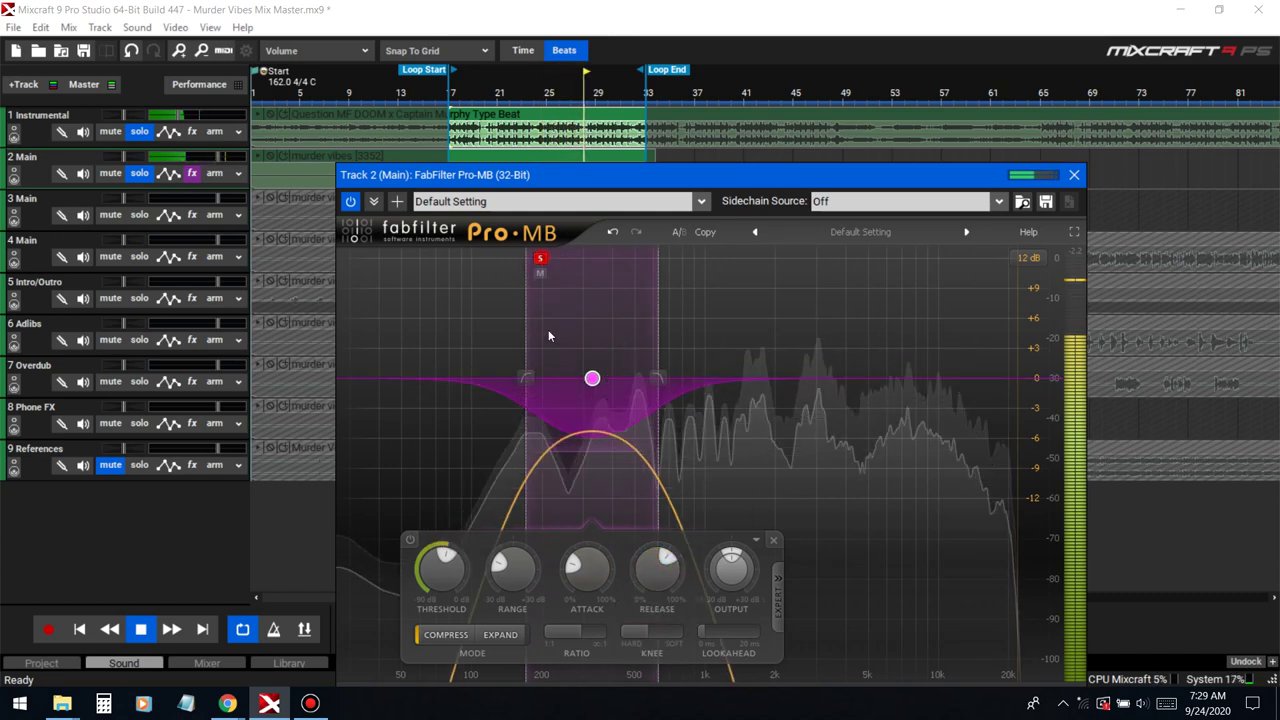
Step: Add a second compression band between 100 and 200 Hz, adjoining band 1, and lower its threshold while it is soloed
left_click(485, 260)
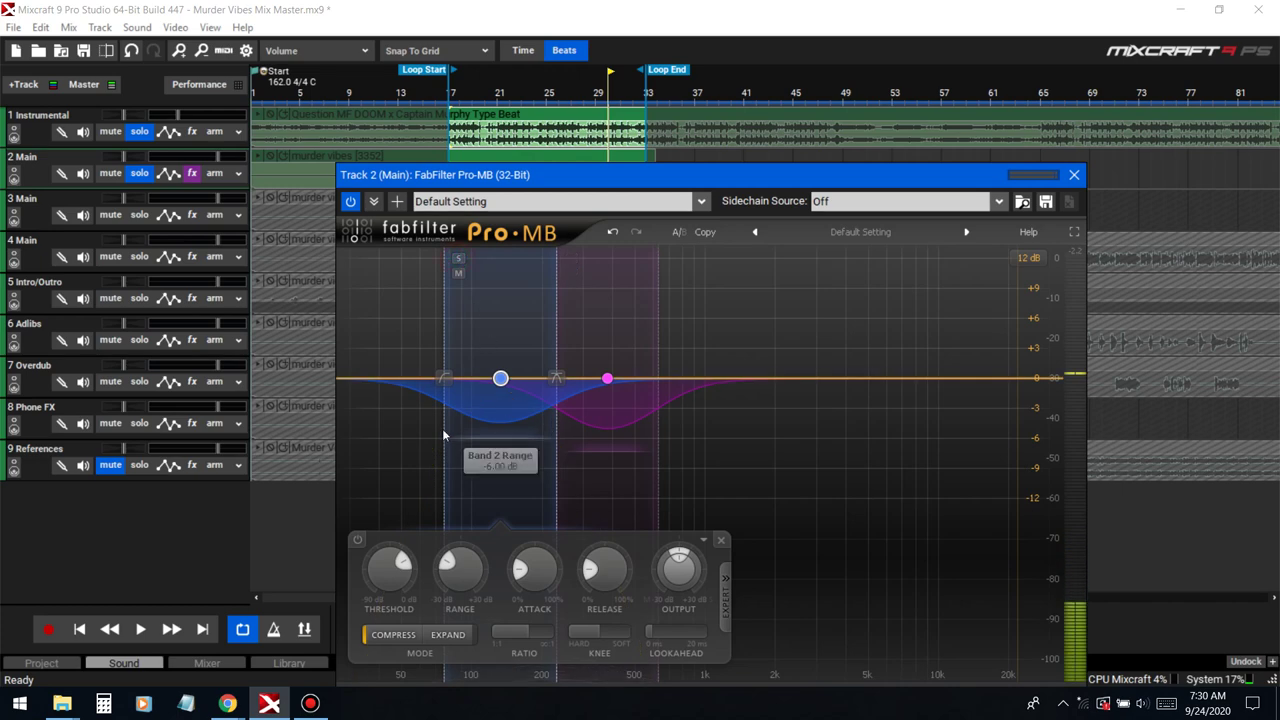
key("space")
left_click(458, 258)
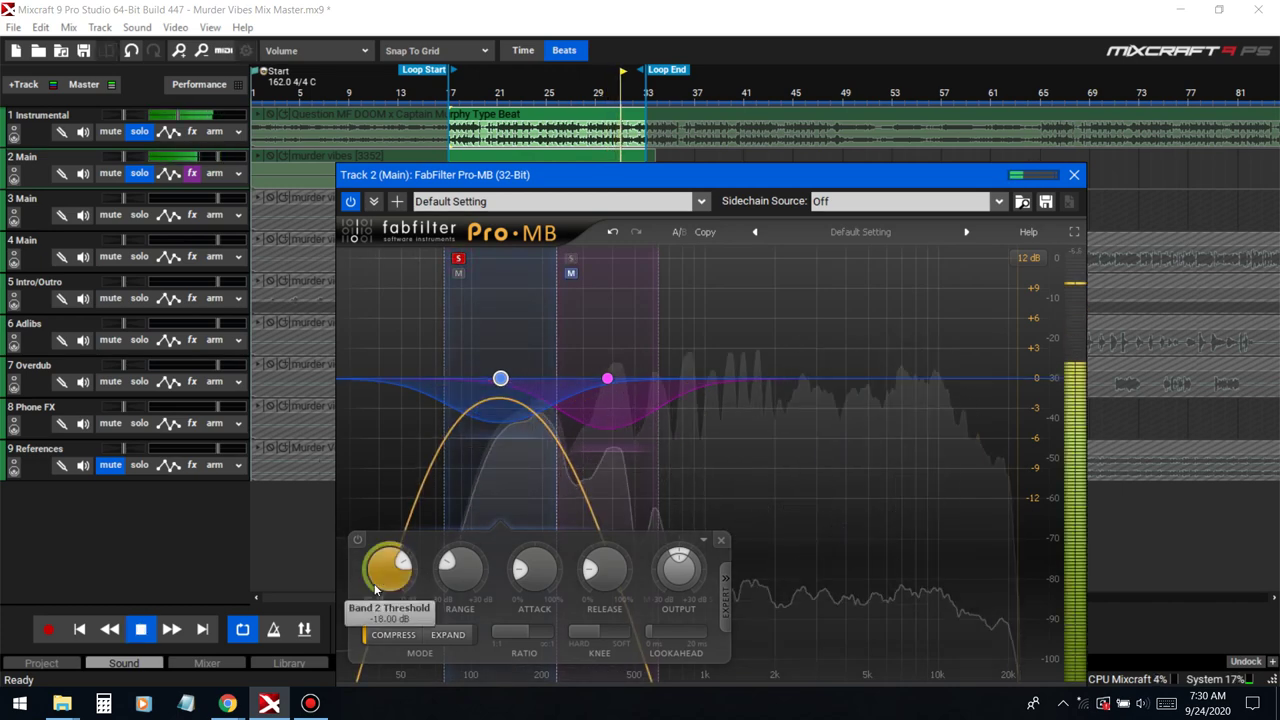
left_click_drag(397, 656, 400, 676)
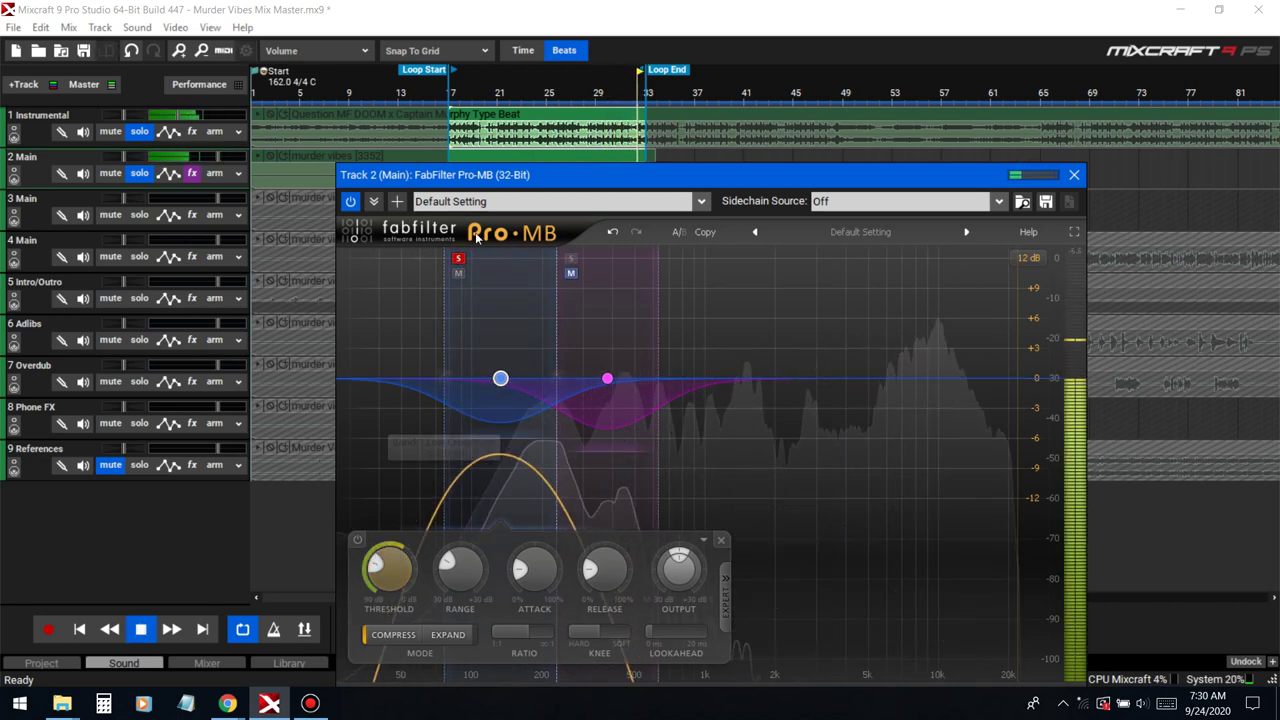
left_click(459, 259)
Step: Set band 2's range to -8.50 dB and shorten its attack and release
left_click_drag(502, 443, 509, 458)
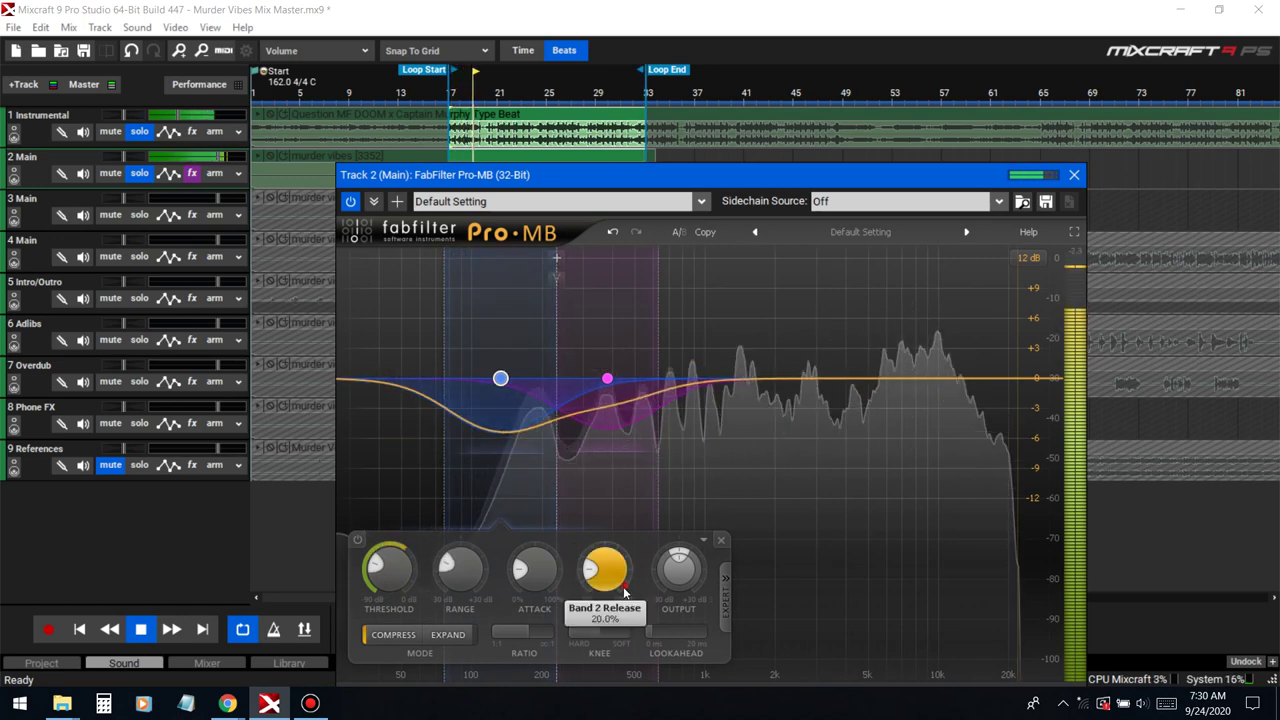
left_click_drag(544, 582, 541, 618)
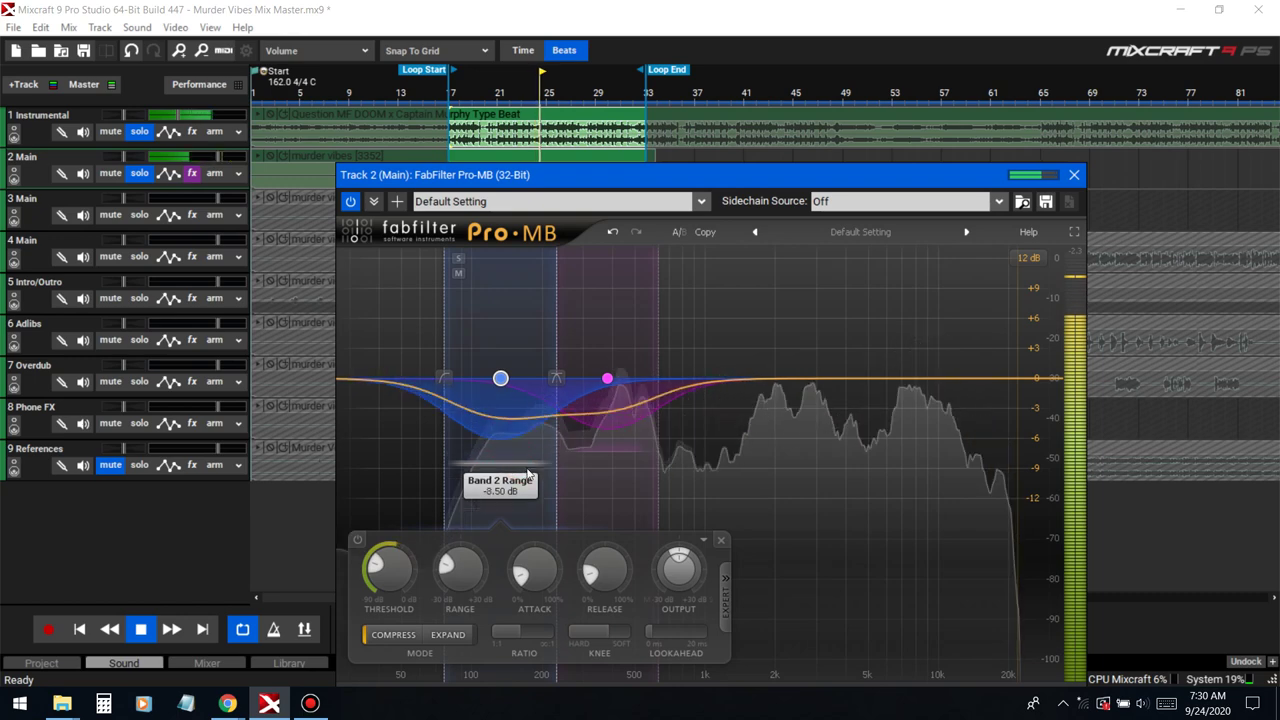
Step: Stop playback and take the Instrumental track out of solo
key("space")
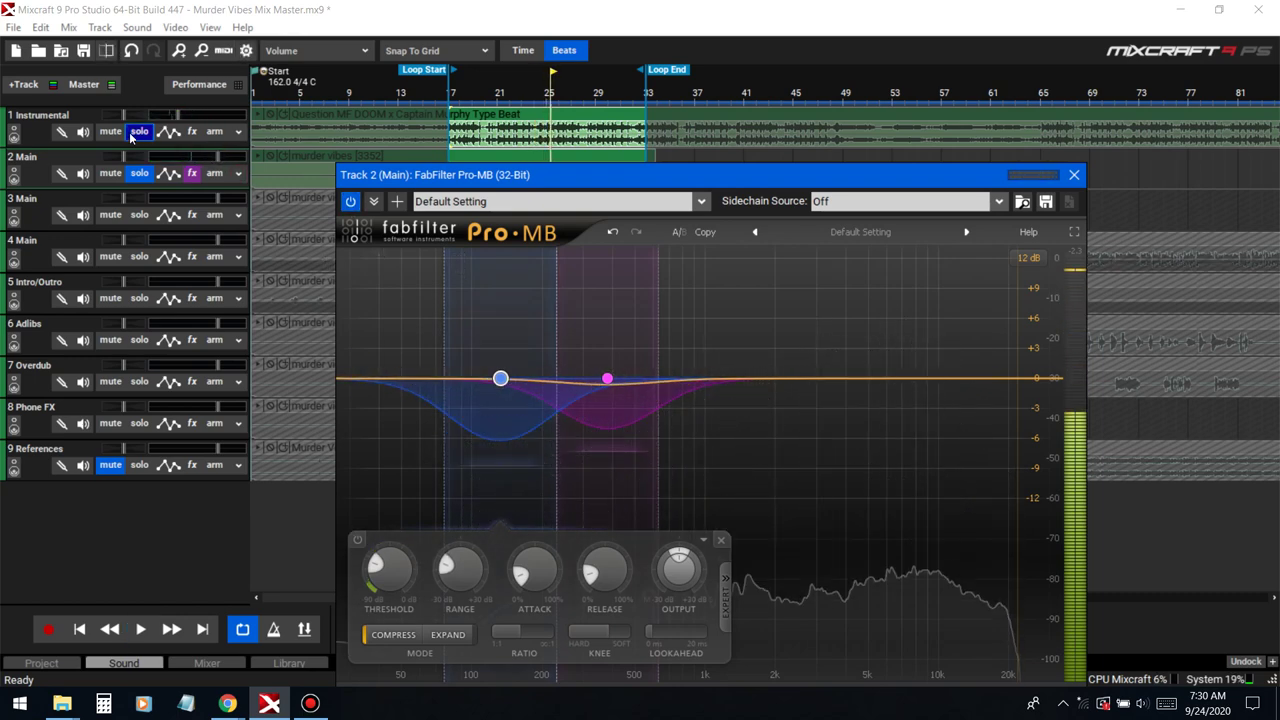
left_click(131, 131)
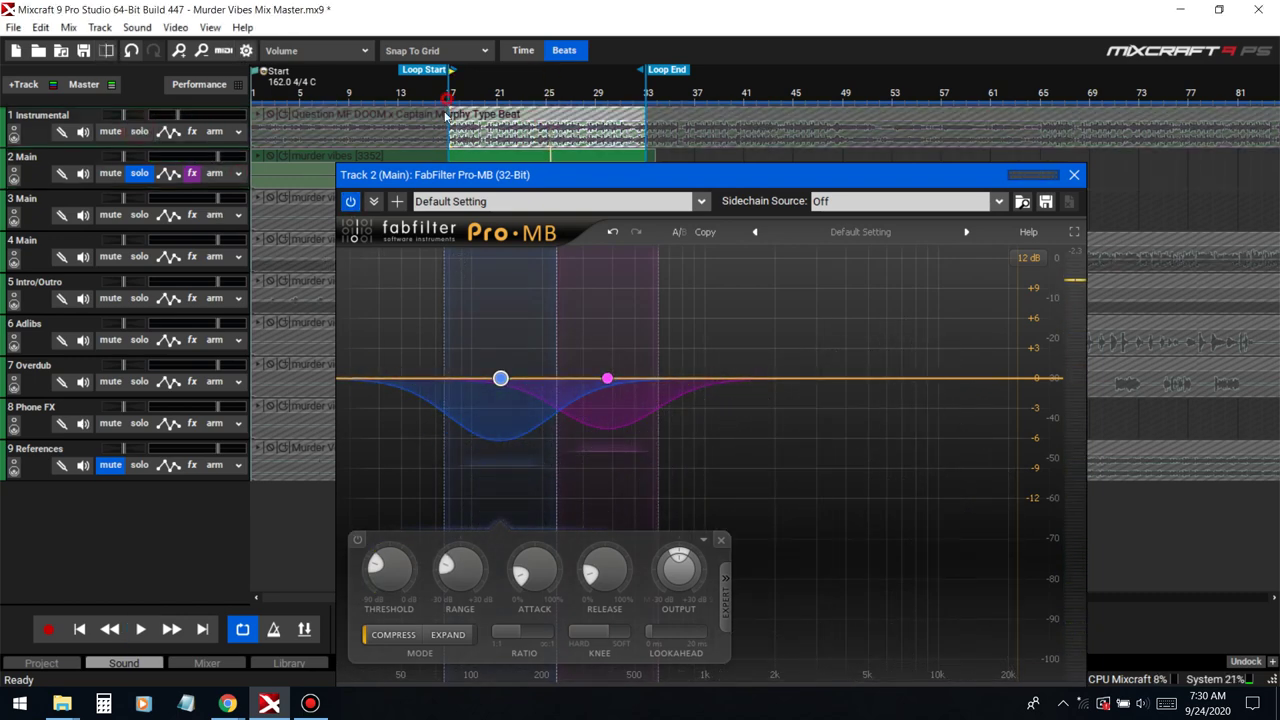
Step: Shift the blue low band down to span roughly 50 to 200 Hz, auditioning it soloed during playback
key("space")
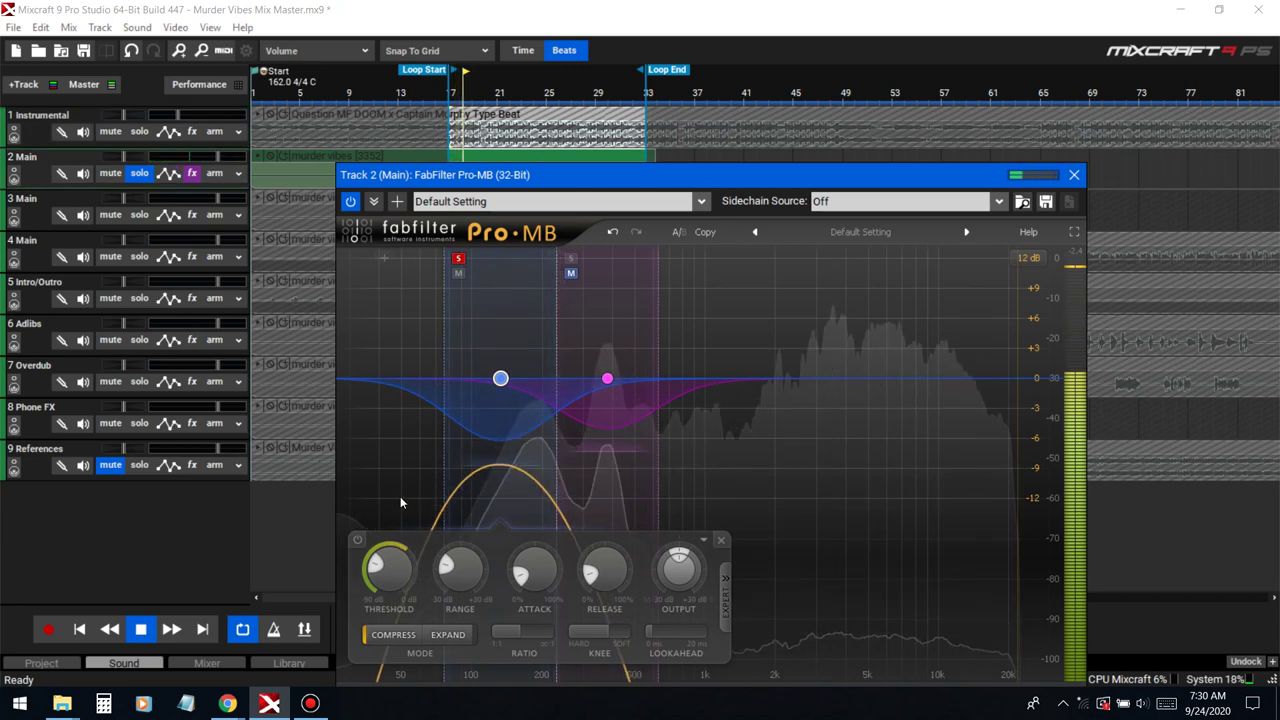
left_click_drag(445, 385, 316, 387)
left_click(352, 258)
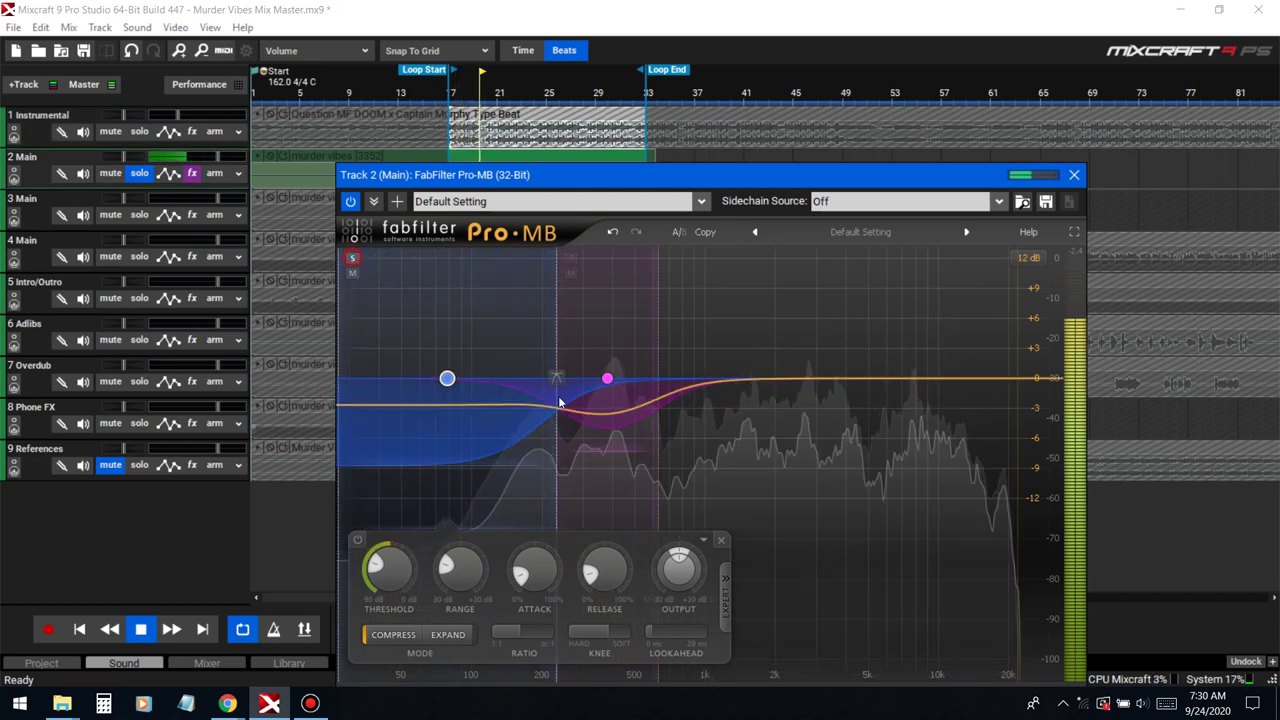
left_click(352, 258)
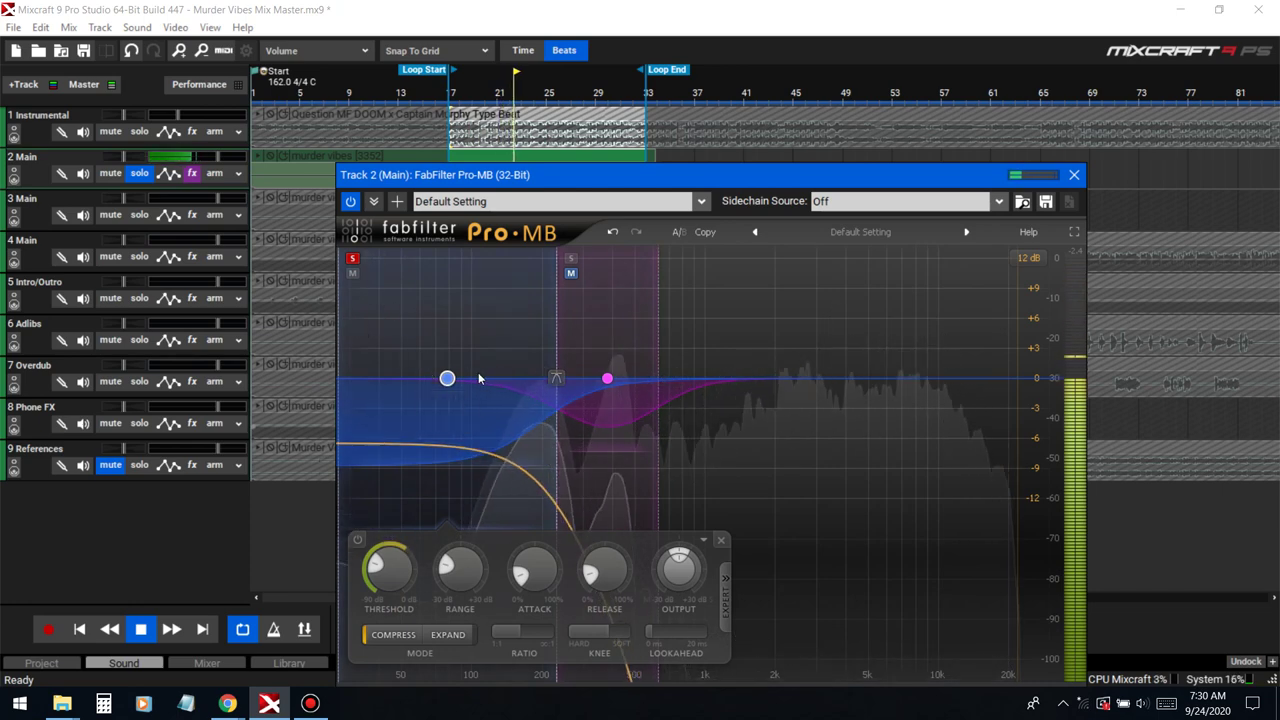
mouse_move(447, 378)
left_mouse_down()
mouse_move(489, 378)
mouse_move(461, 386)
left_mouse_up()
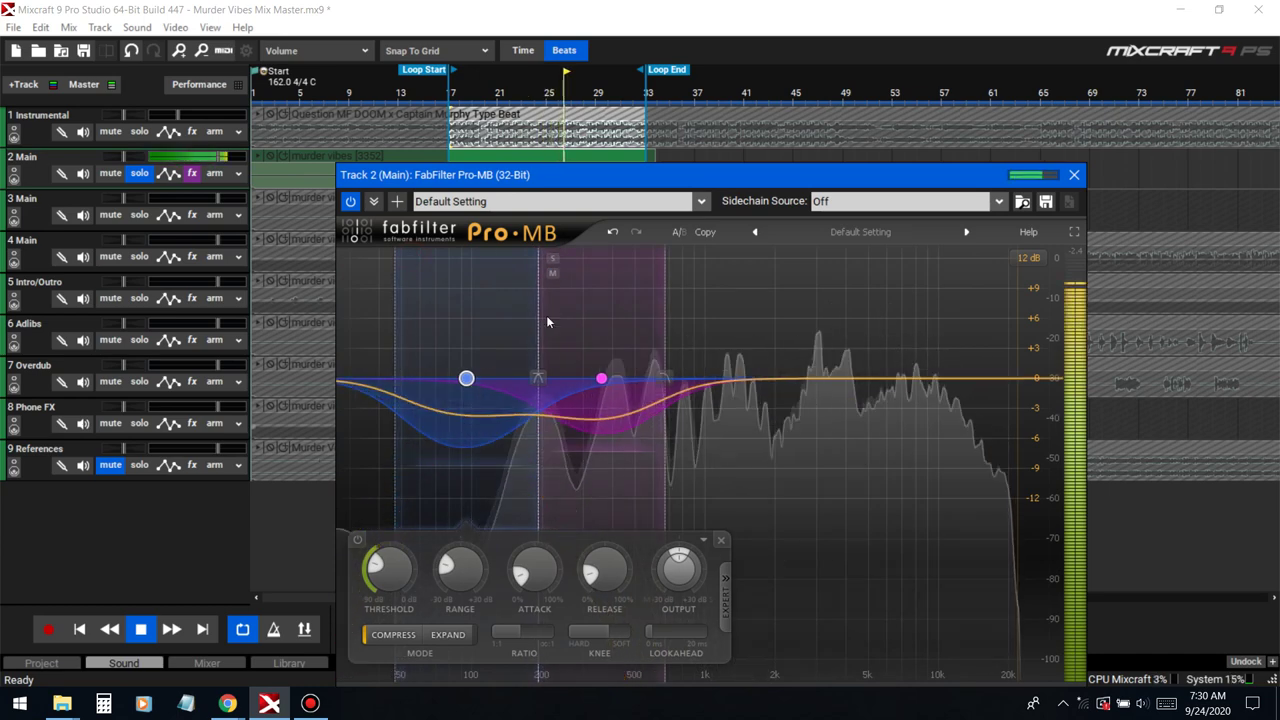
Step: Solo the Instrumental track alongside the vocal and compare the sound with Pro-MB bypassed and active
left_click(140, 132)
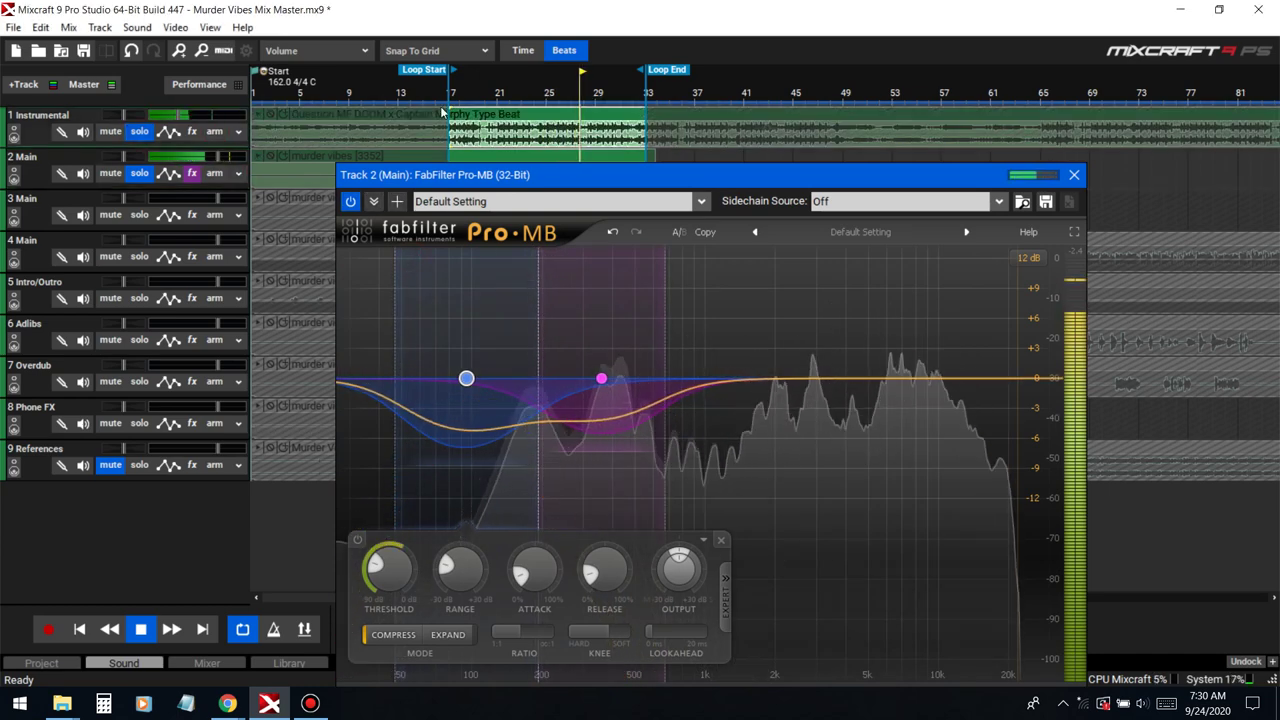
left_click(349, 206)
left_click(349, 206)
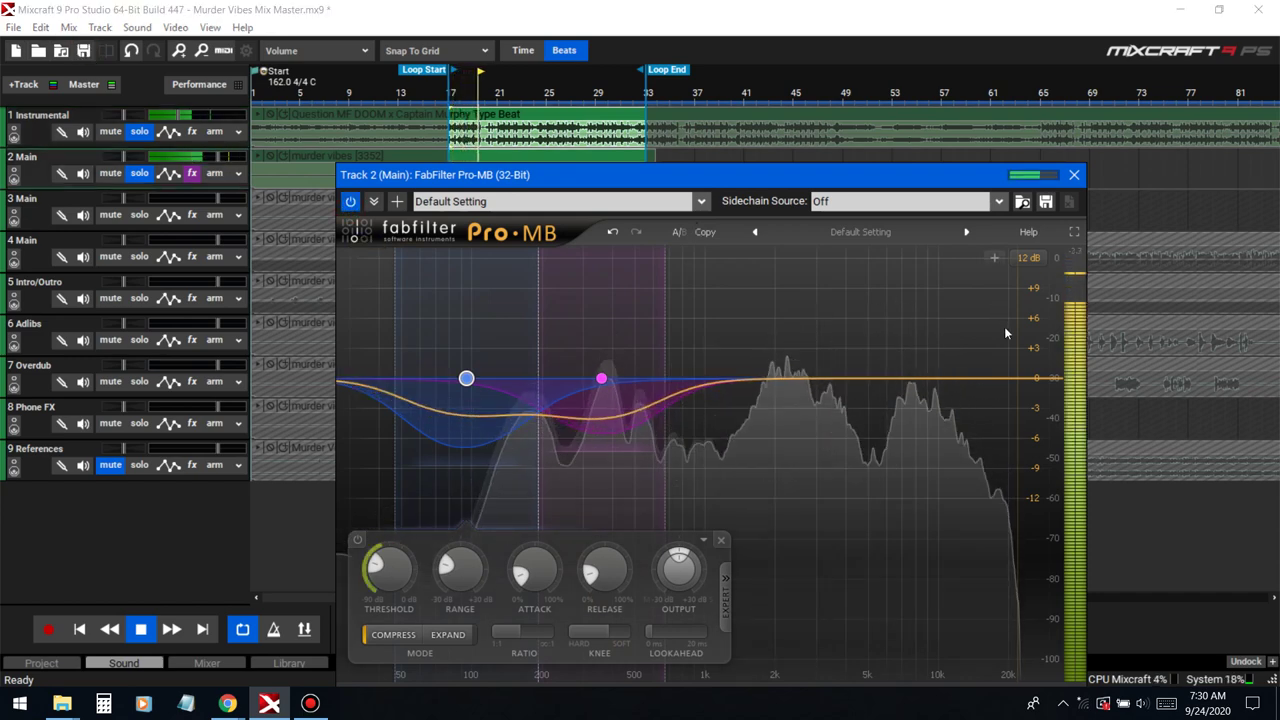
Step: Set the pink low-mid band's range to -5.75 dB while it is soloed, and extend its upper crossover slightly higher
left_click(553, 257)
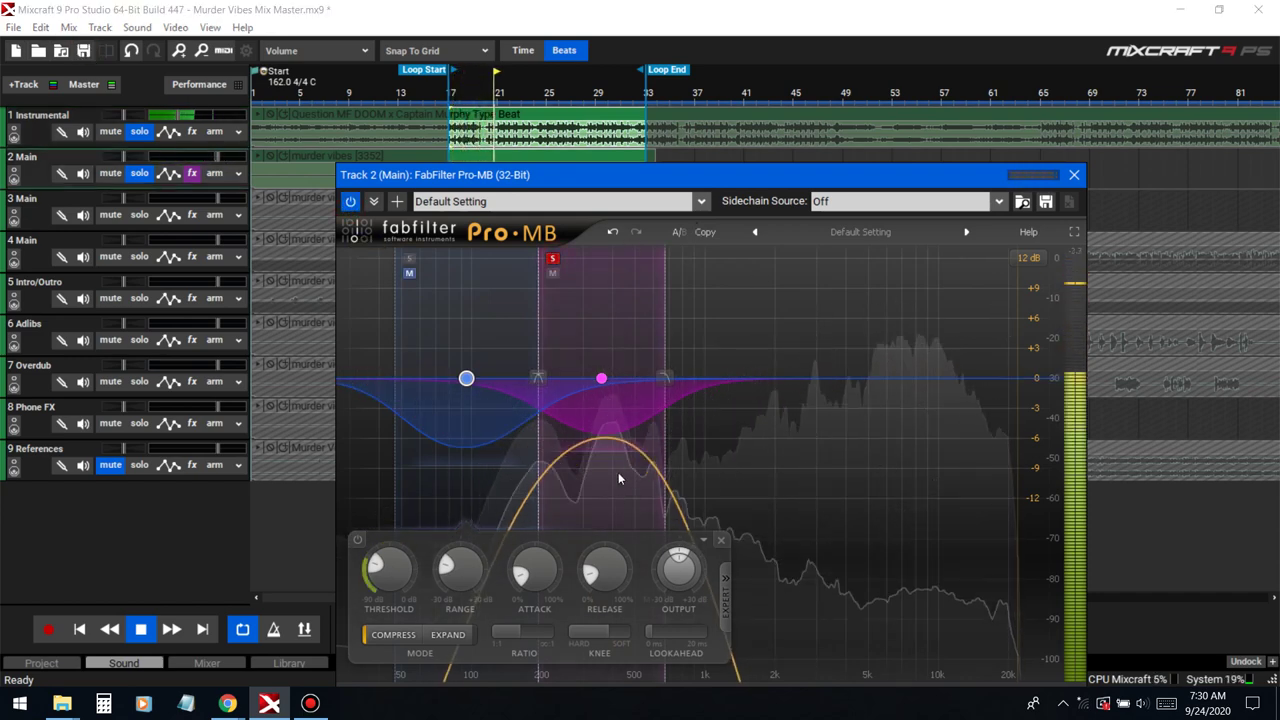
left_click(612, 453)
left_click_drag(612, 453, 614, 442)
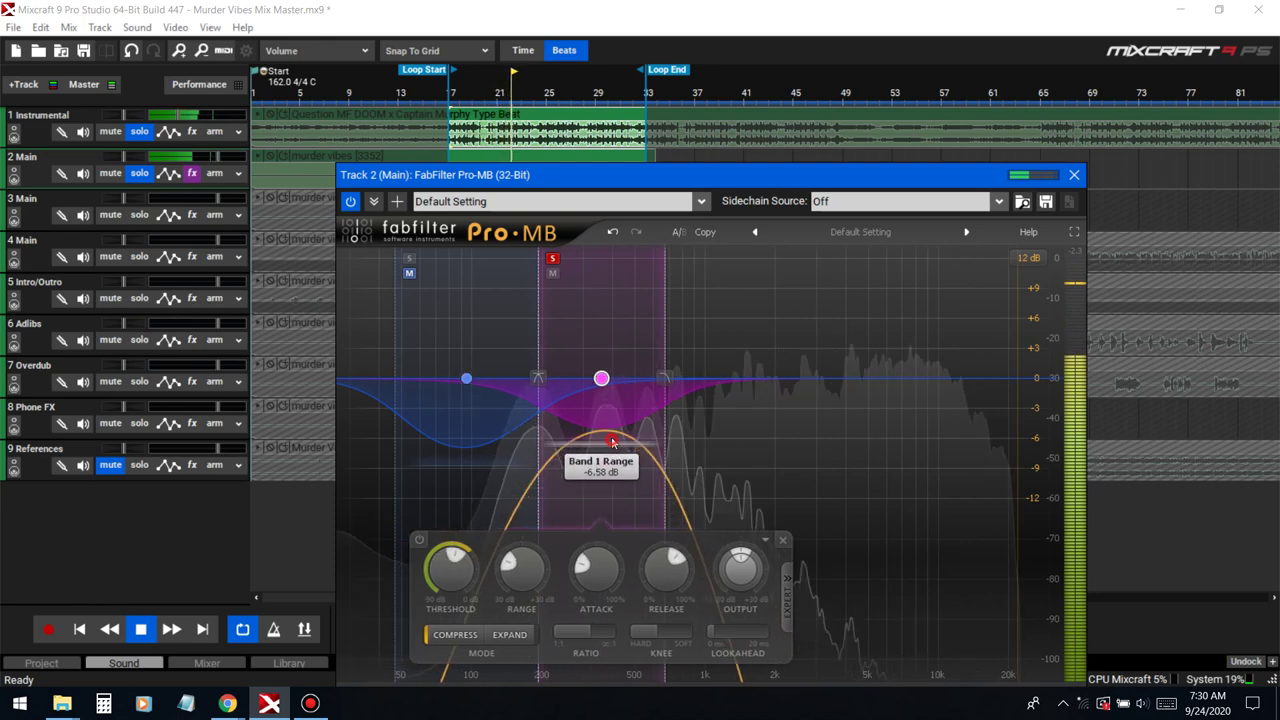
left_click(552, 258)
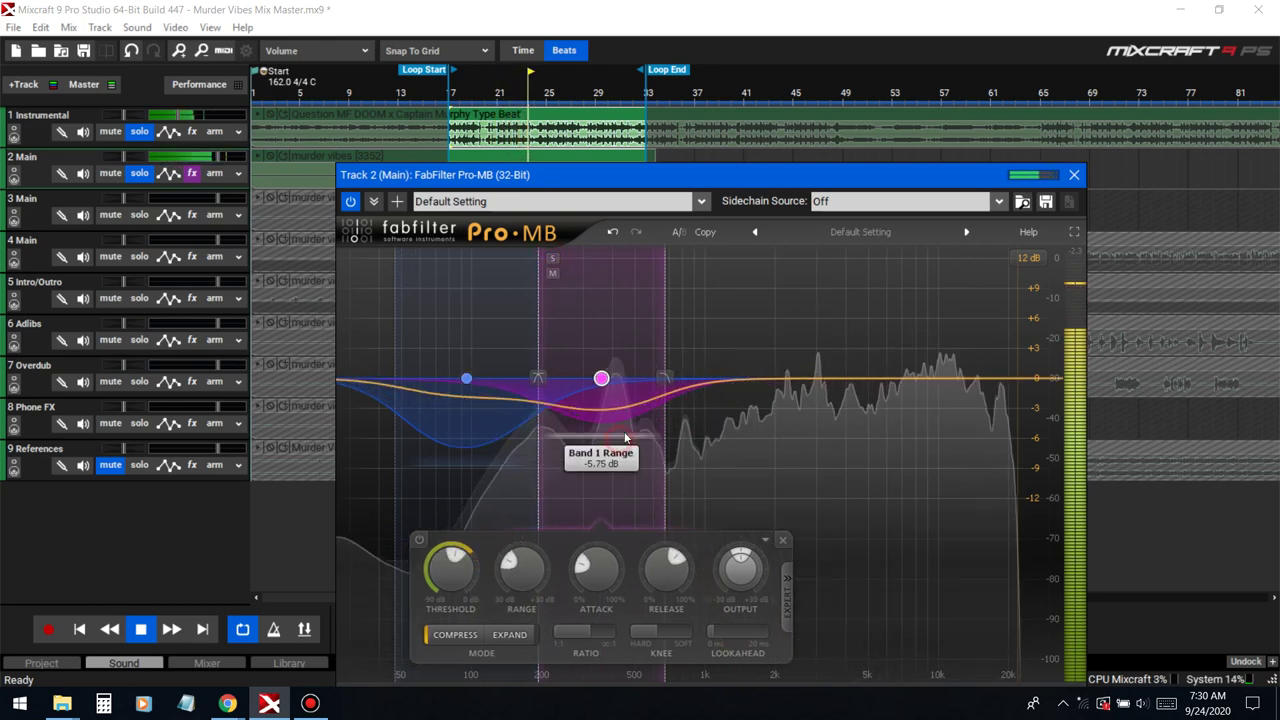
left_click_drag(665, 440, 672, 440)
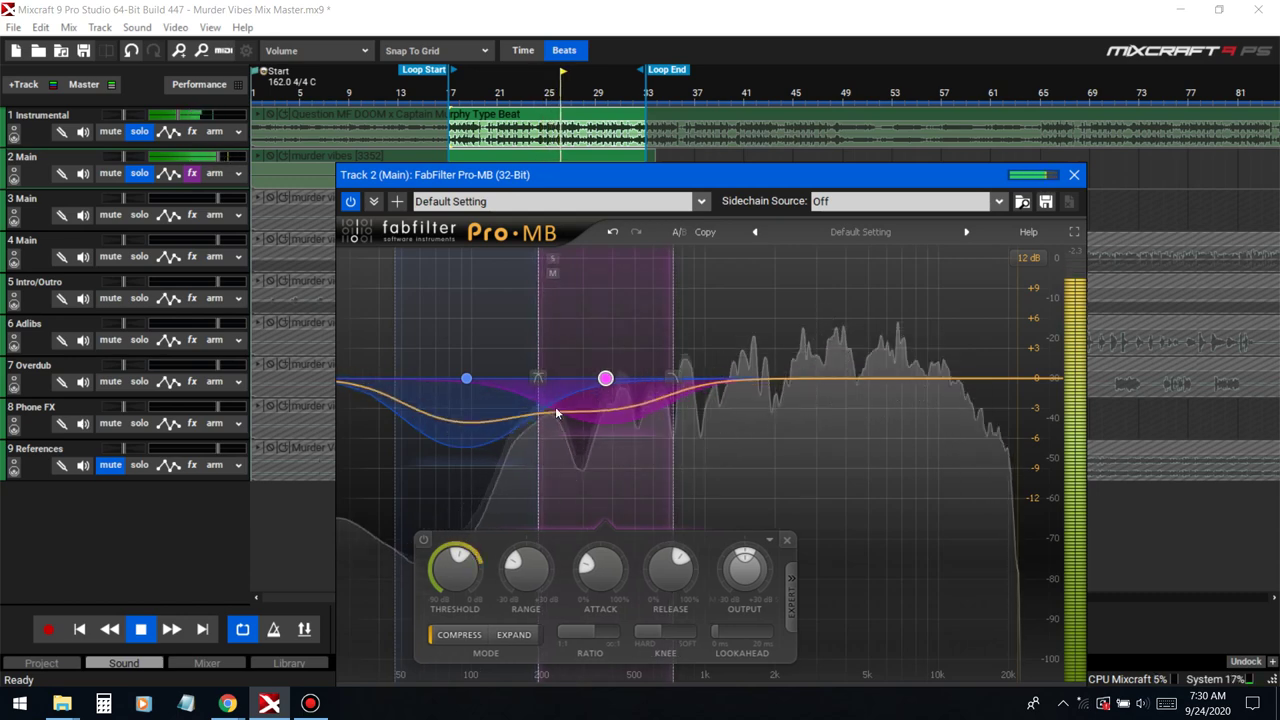
Step: Lengthen the blue low band's attack and close the Pro-MB window
left_click(466, 378)
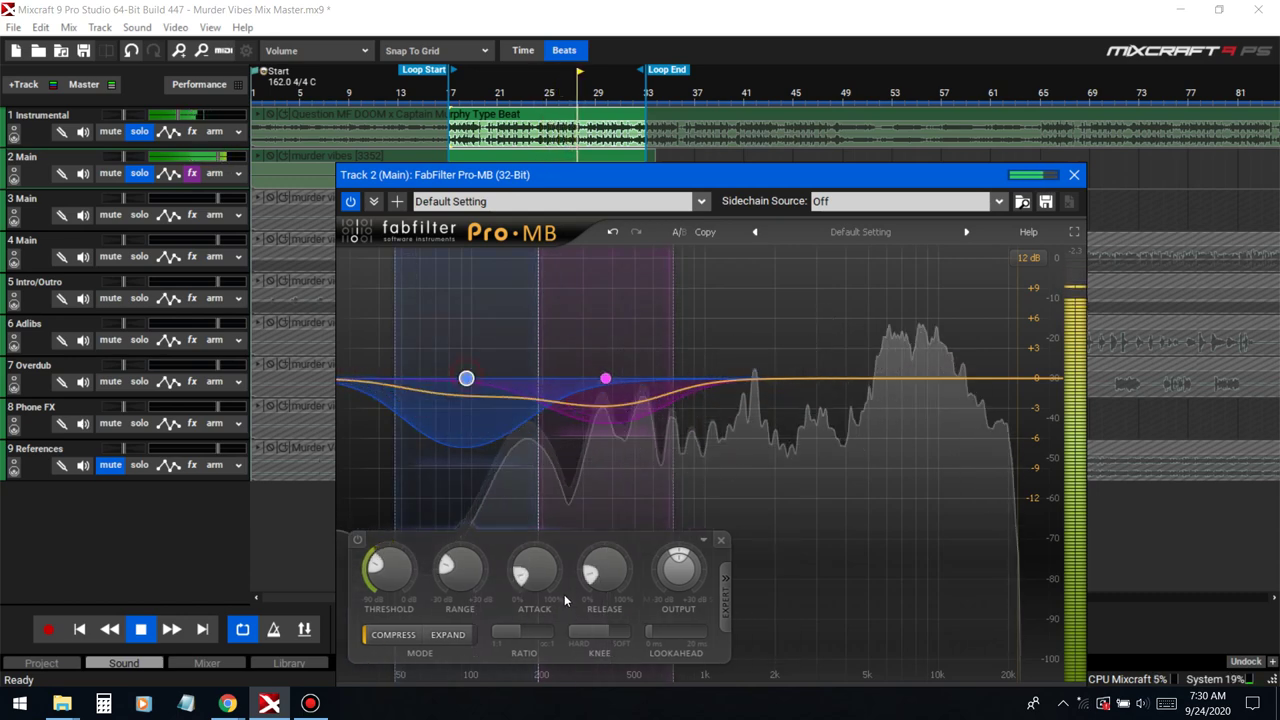
left_click_drag(549, 578, 593, 522)
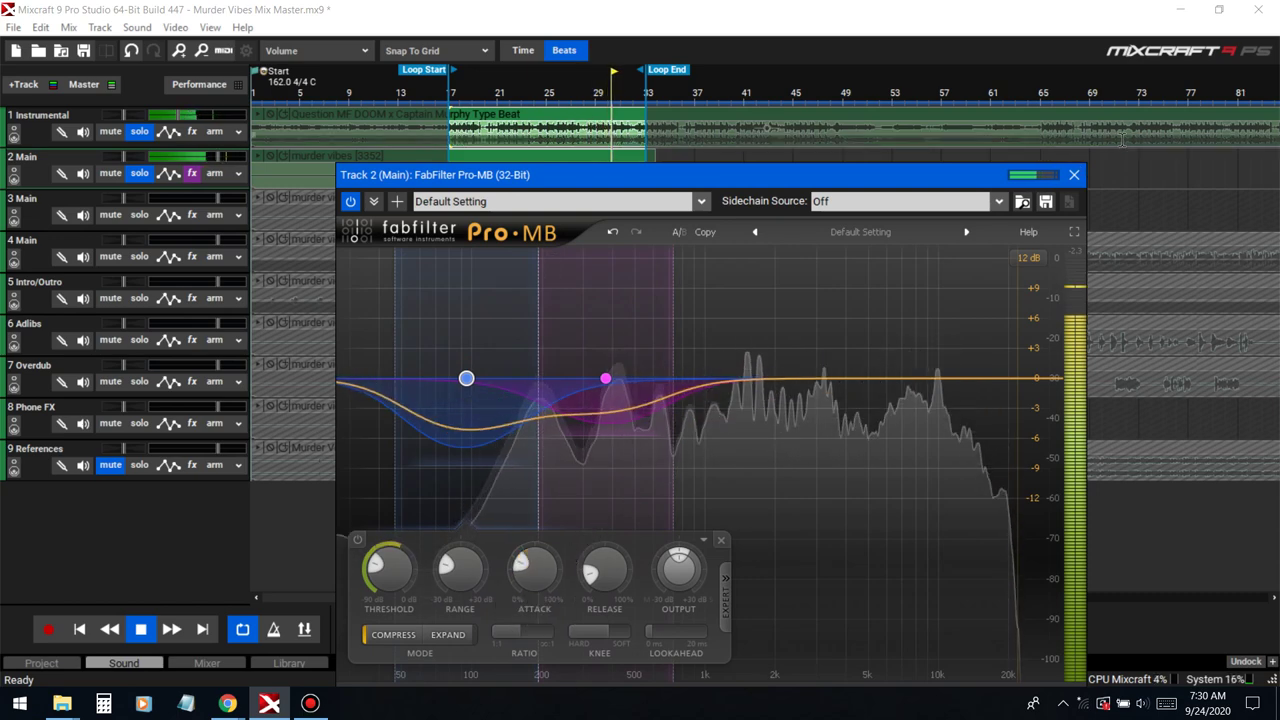
left_click(1074, 175)
Step: Raise the Instrumental track's volume, check the balance in playback, and save the project
key("space")
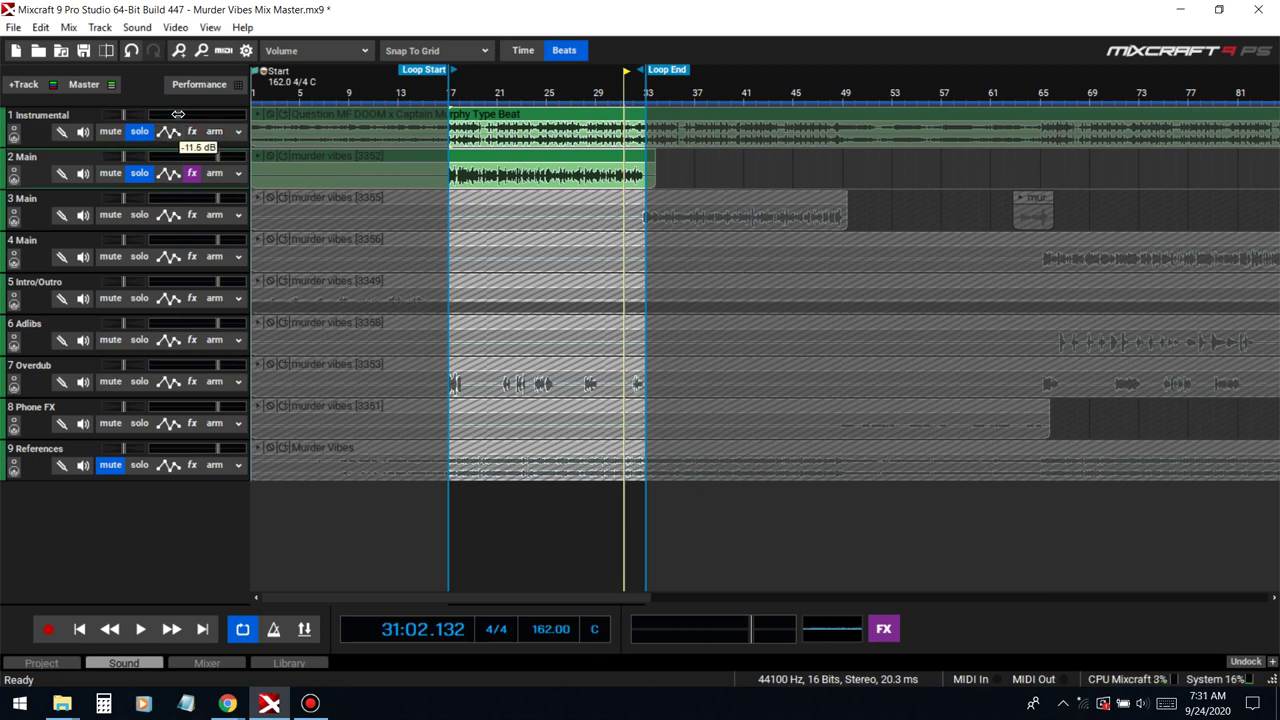
key("space")
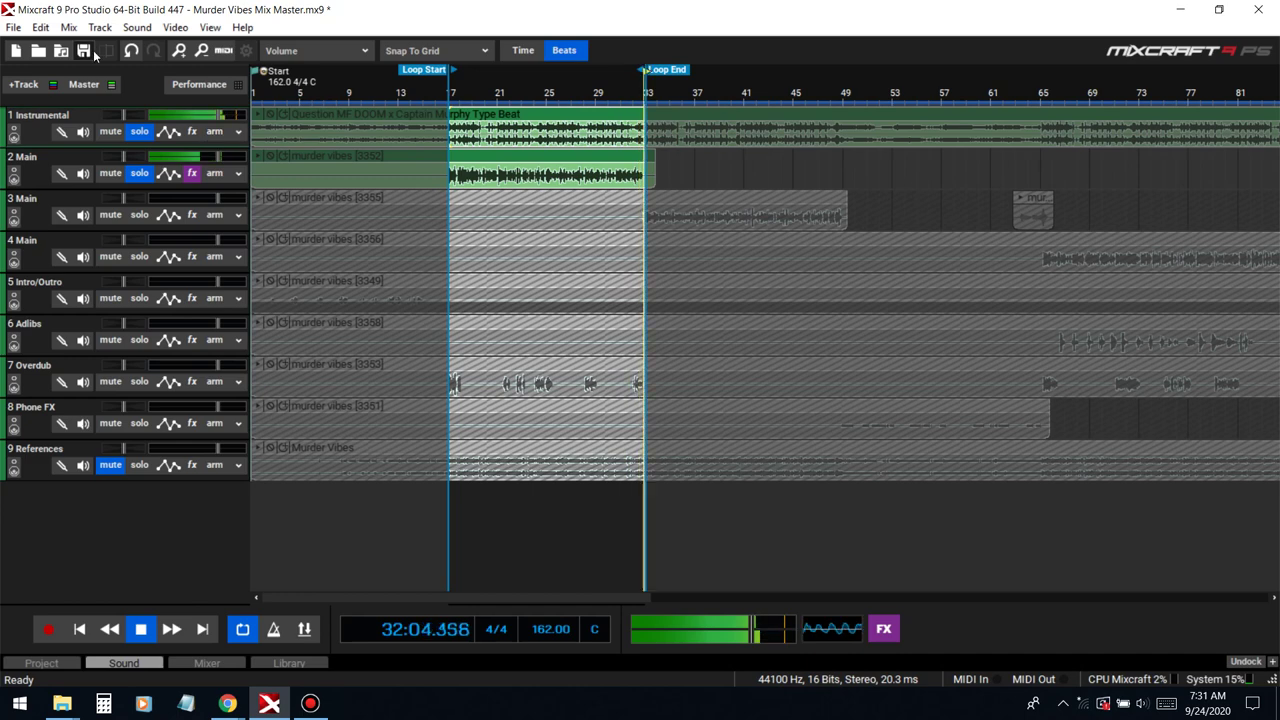
key("space")
Step: Add the LoudMax64 limiter to the end of track 2's effect chain
left_click(206, 178)
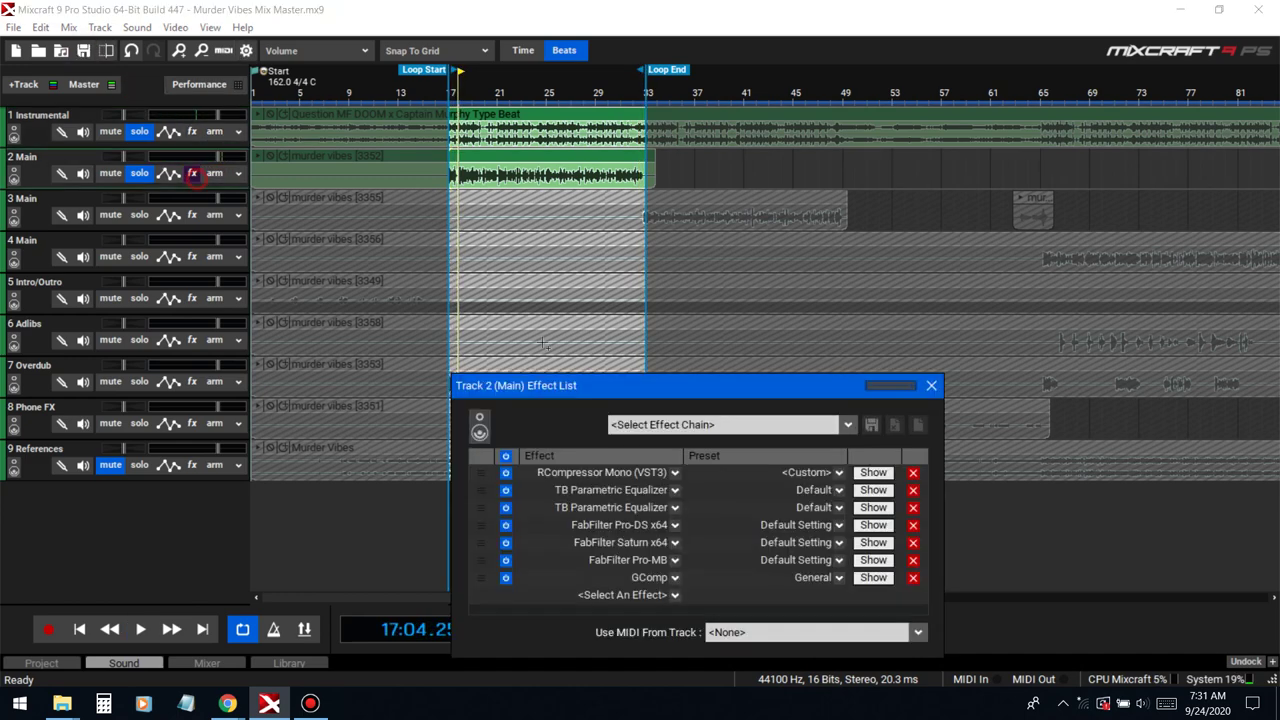
left_click(620, 594)
type("loi")
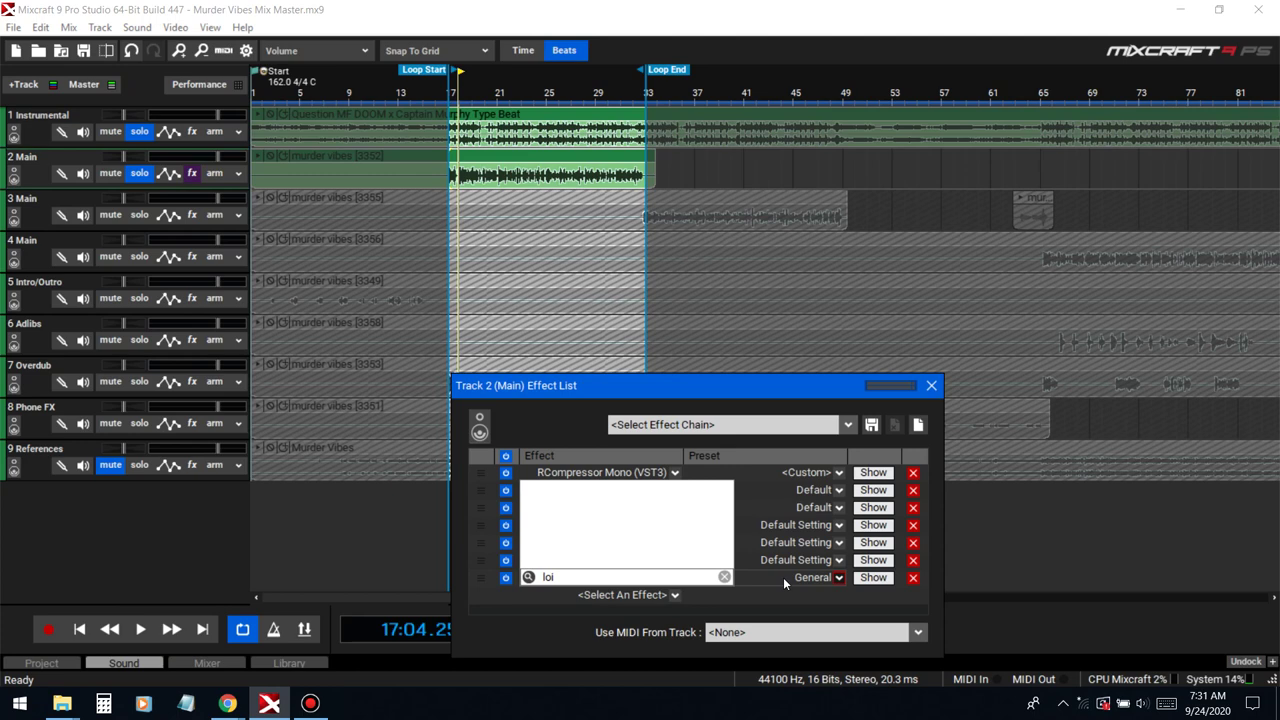
key("BackSpace")
type("u")
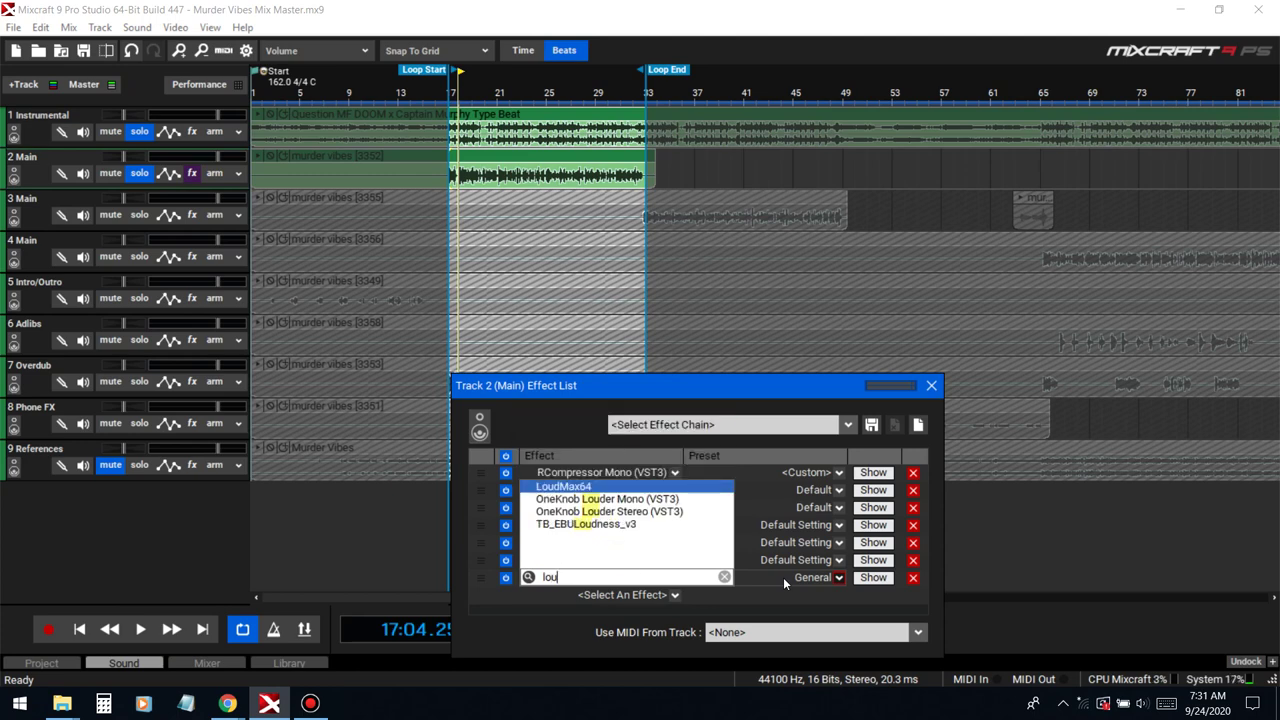
left_click(640, 486)
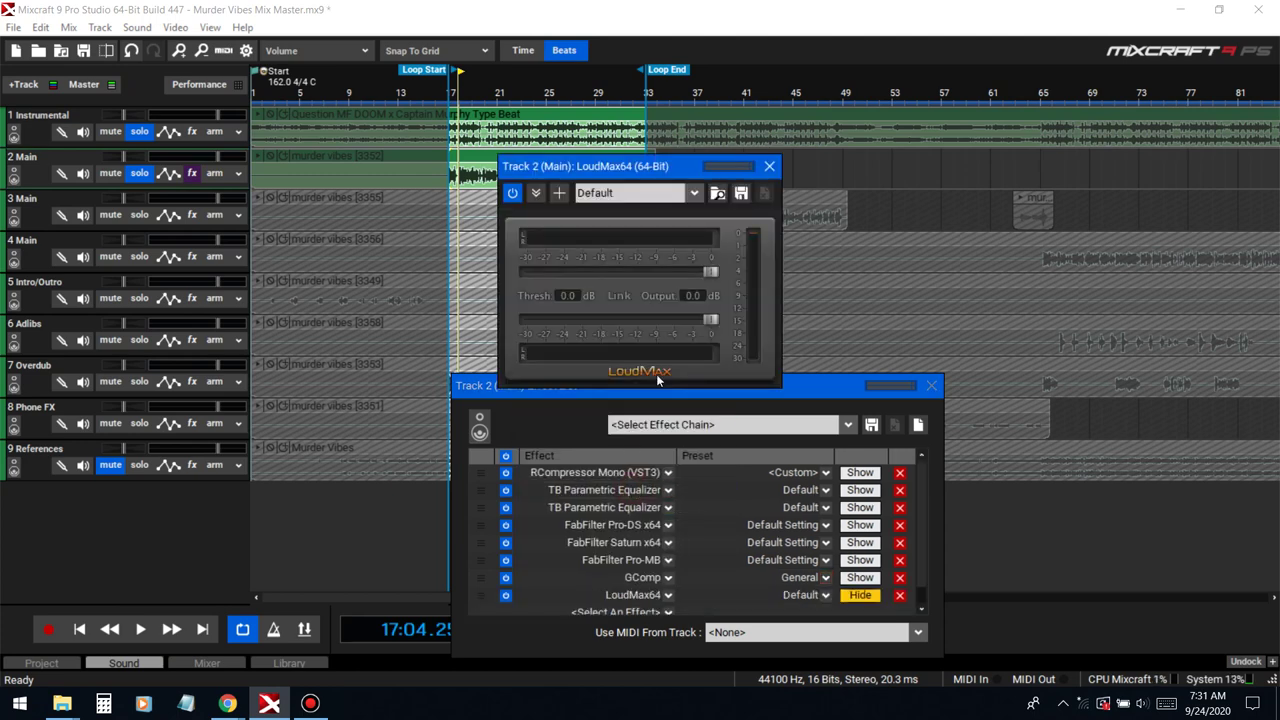
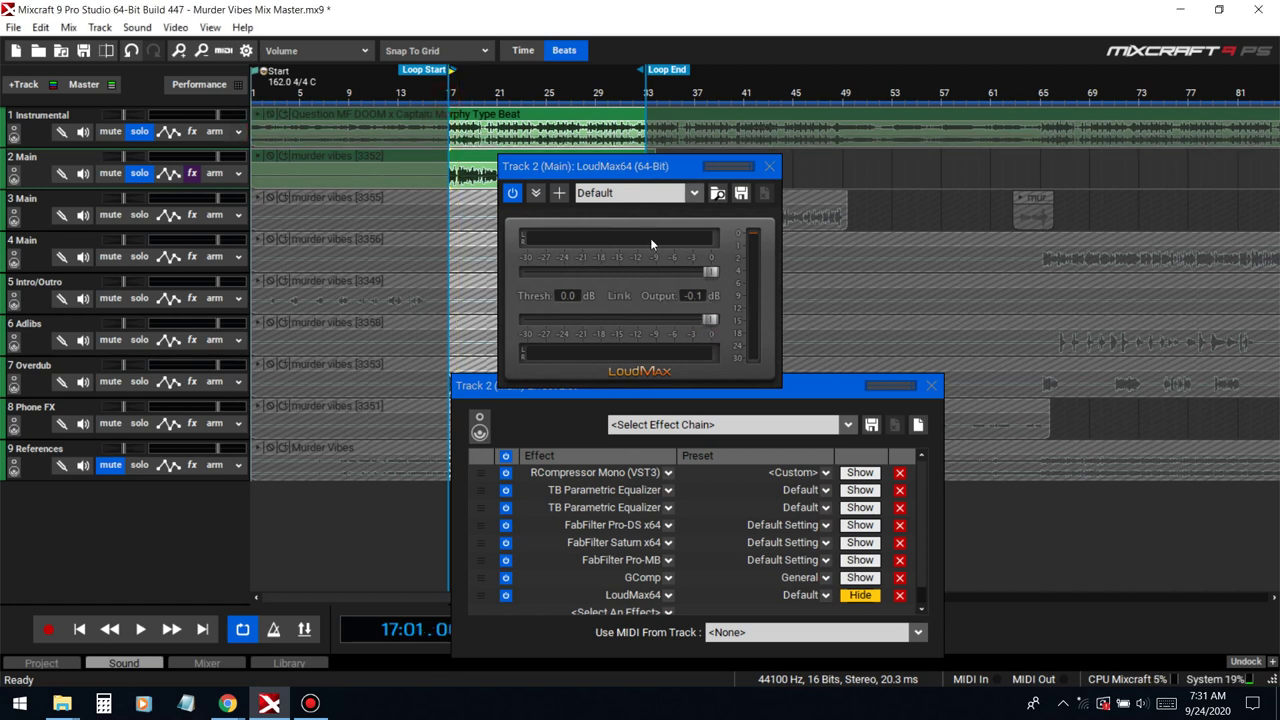
Step: Set LoudMax's output to -0.1 dB and its threshold to -4.6 dB during playback, and close its window
key("space")
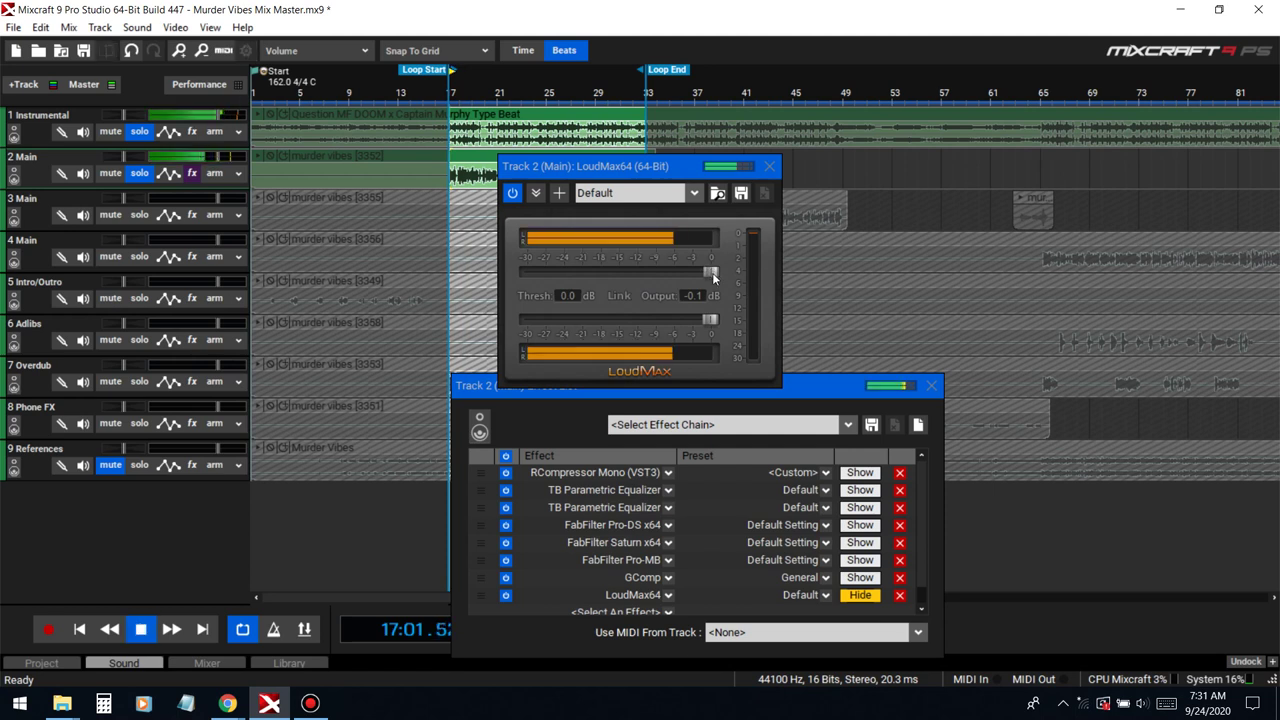
left_click_drag(712, 272, 681, 291)
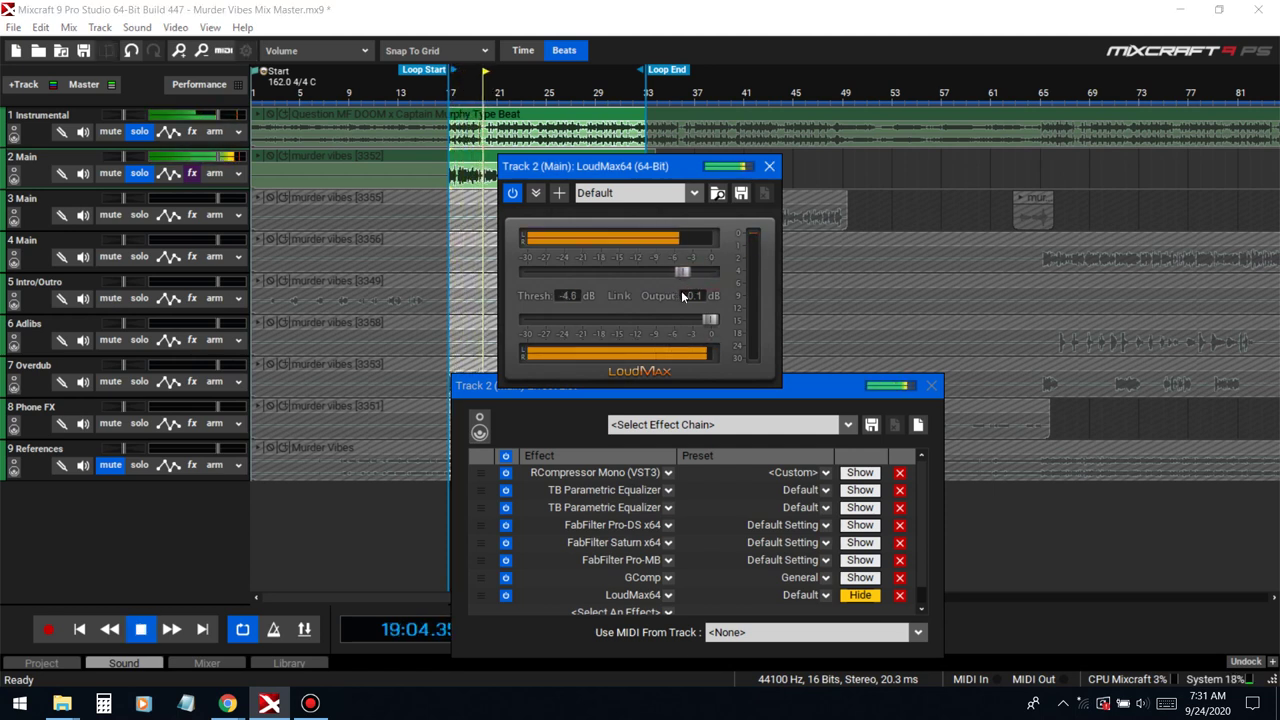
left_click(769, 166)
Step: Listen to the vocal with FabFilter Saturn x64 bypassed, and remove Saturn from track 2's effect chain
left_click_drag(717, 386, 722, 192)
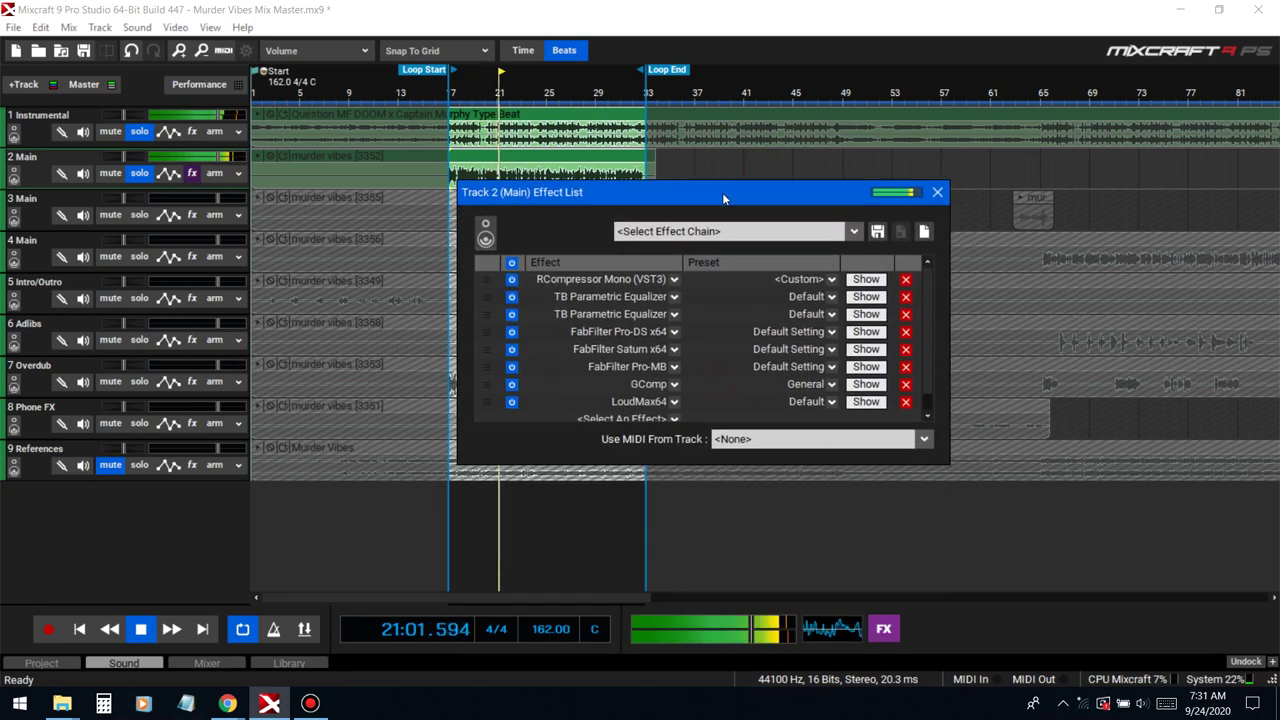
left_click(511, 349)
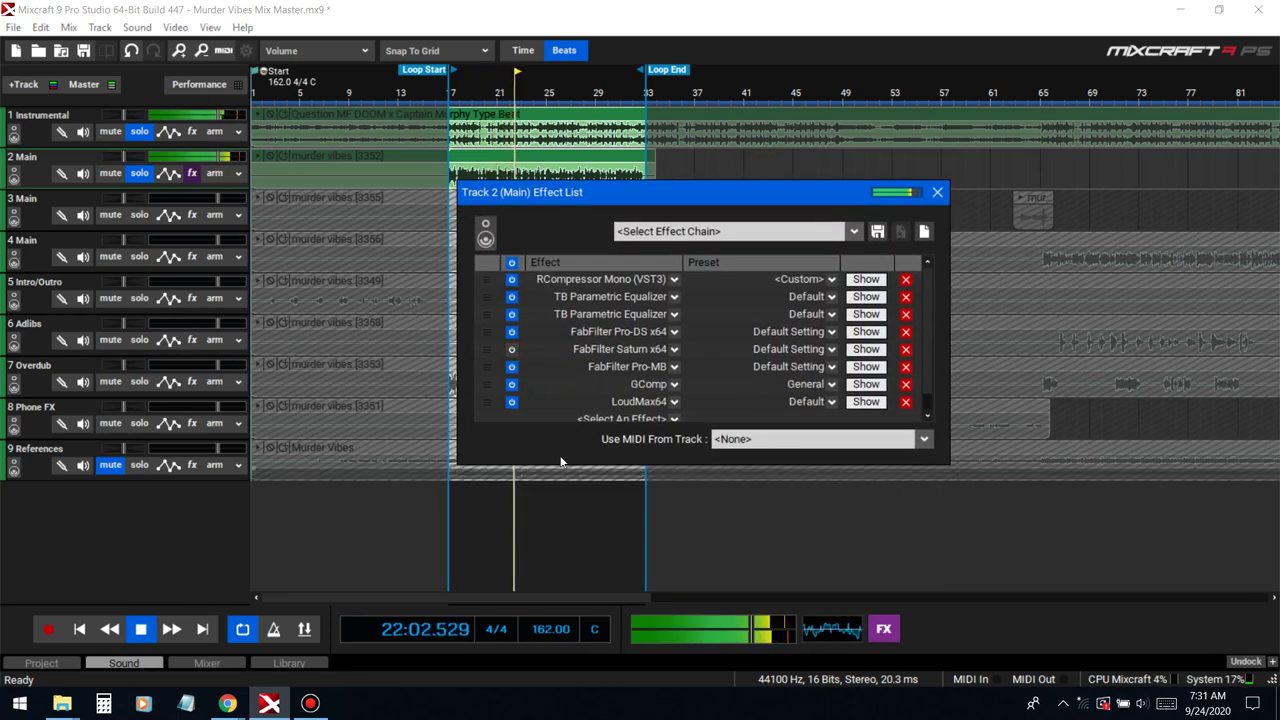
key("space")
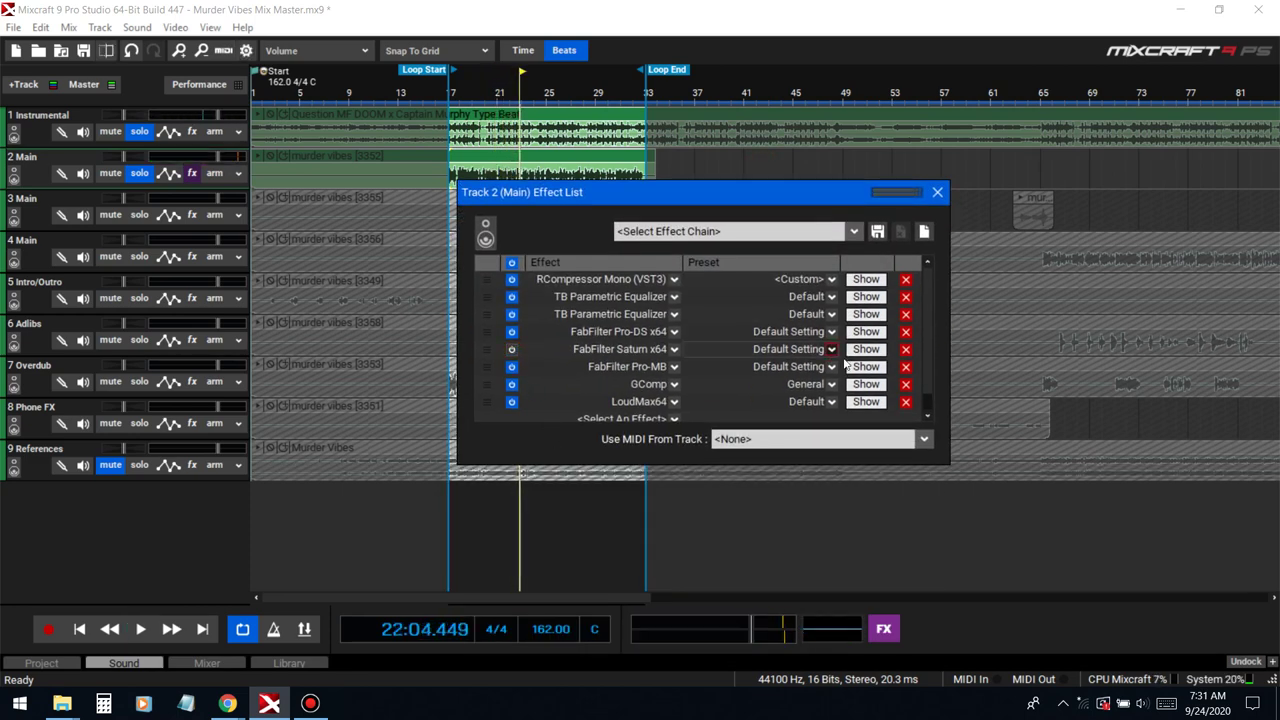
left_click(906, 349)
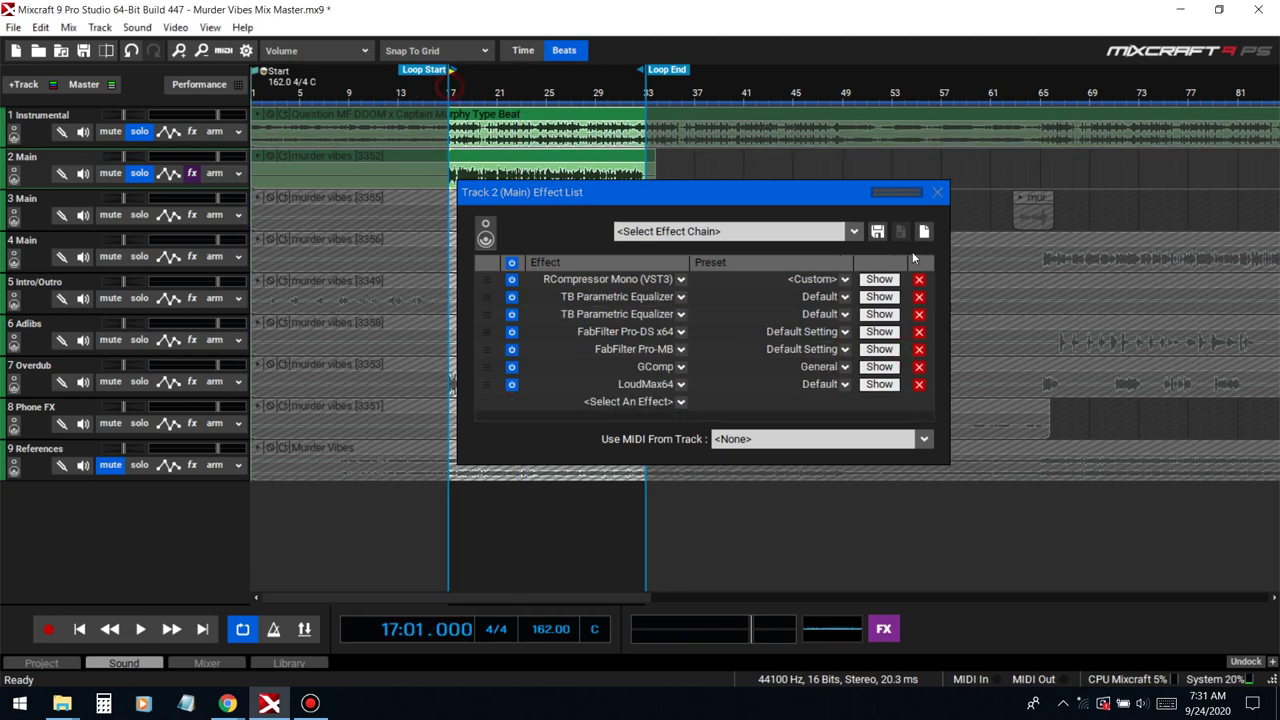
Step: Add the Wider effect to track 2 at 3% width and place it directly before FabFilter Pro-MB in the chain
key("space")
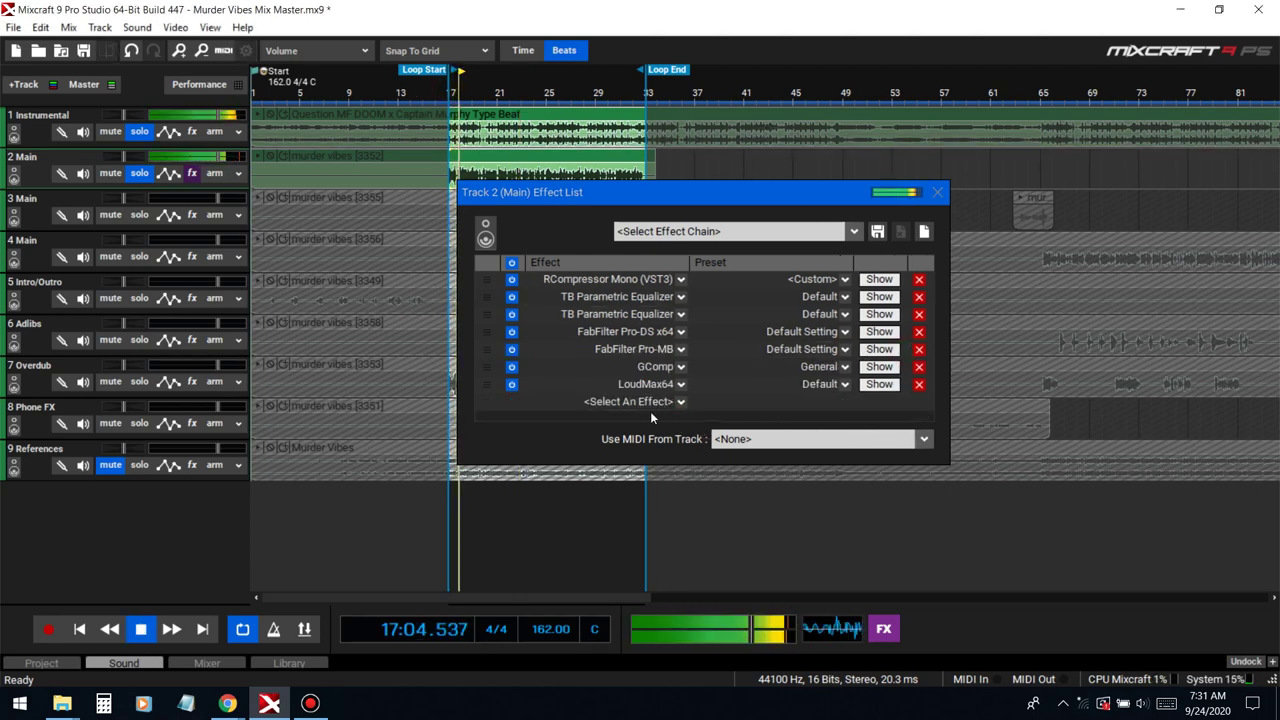
left_click(650, 405)
type("wider")
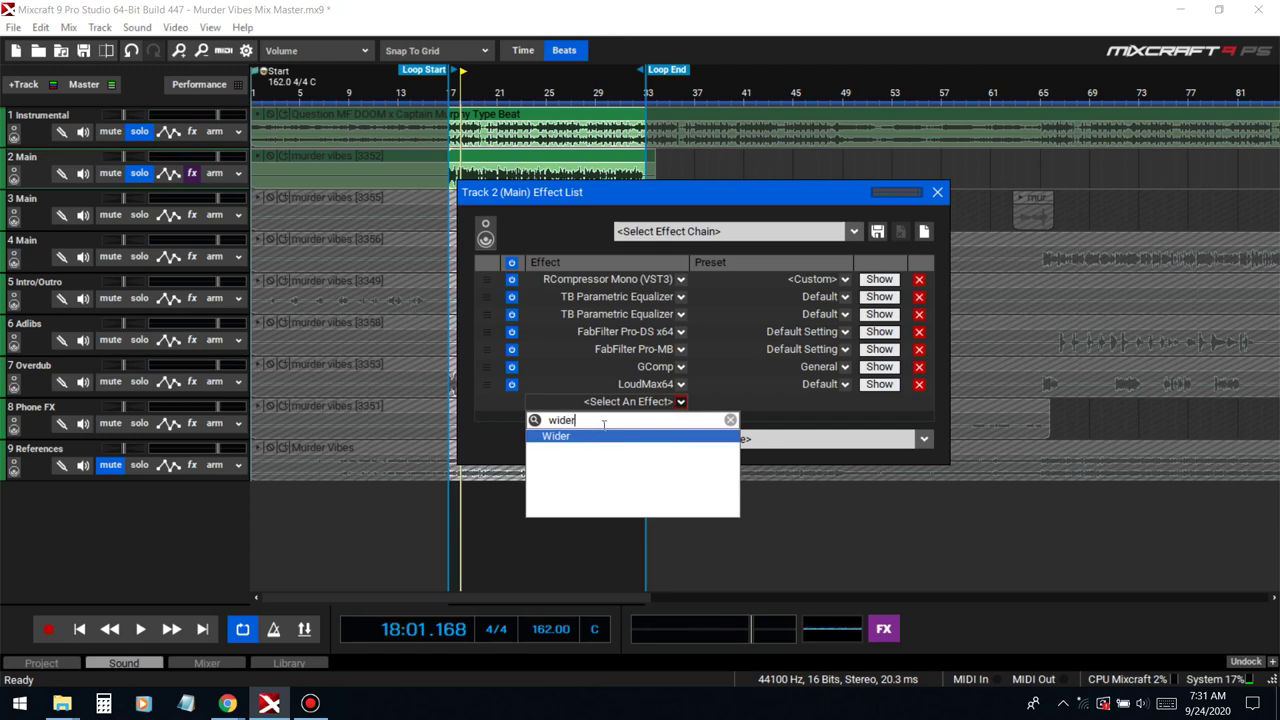
left_click(597, 438)
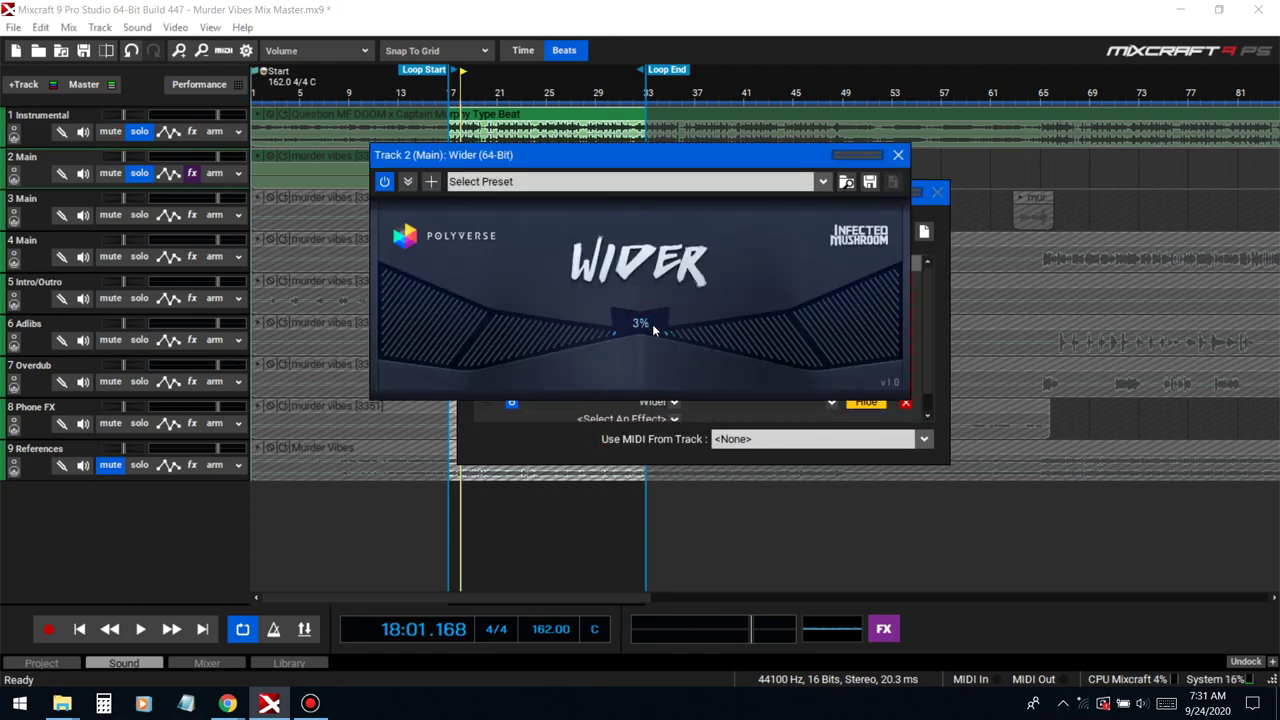
left_click(897, 156)
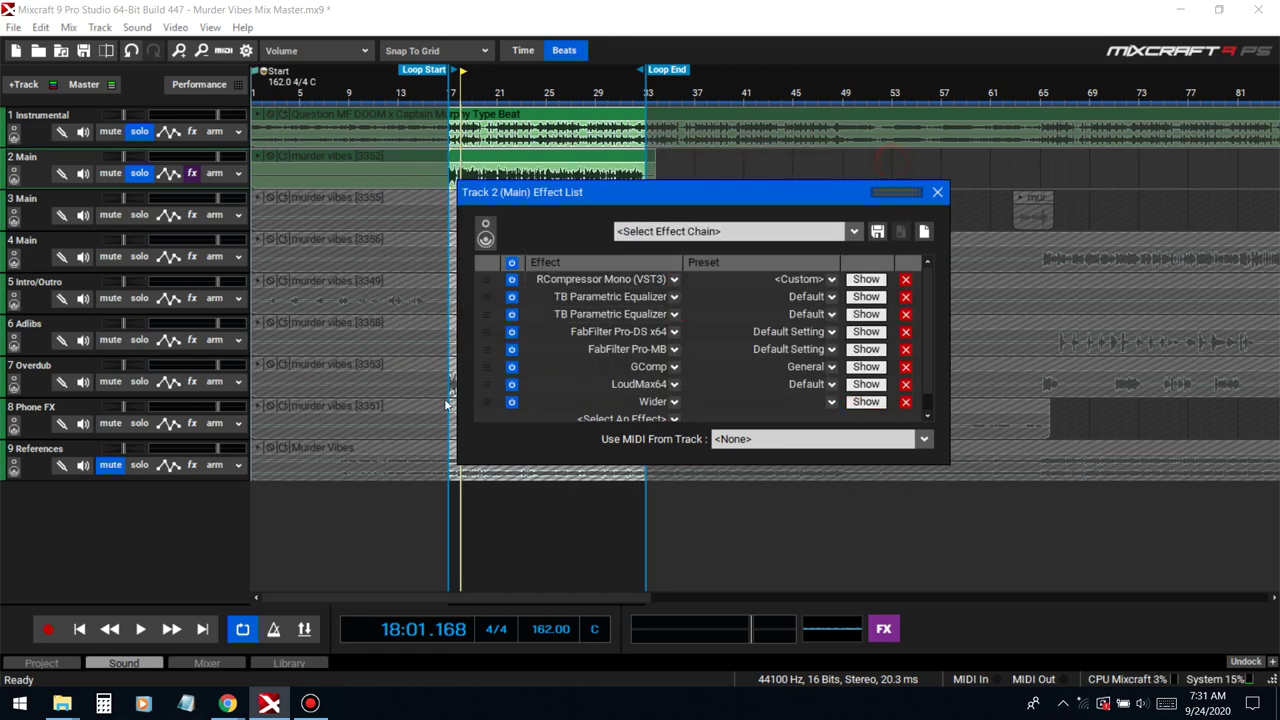
left_click_drag(486, 401, 490, 367)
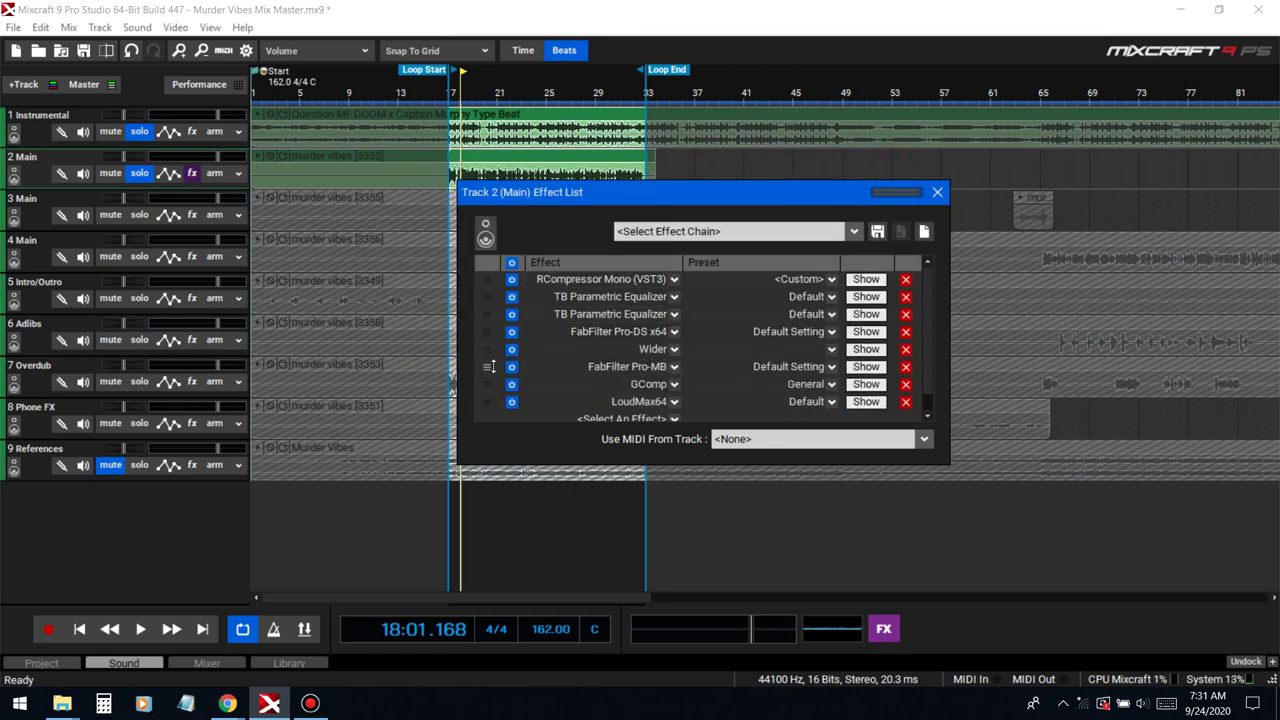
left_click_drag(794, 205, 826, 353)
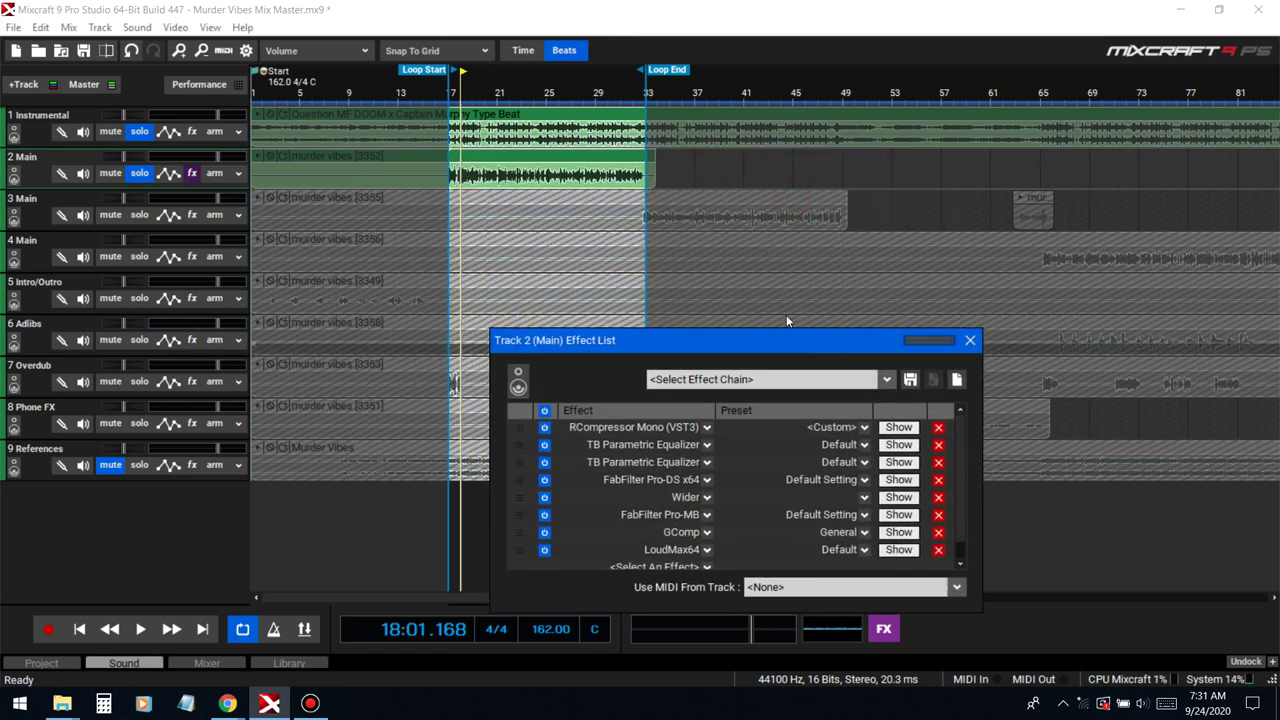
Step: Play the vocal with and without the Instrumental track soloed, and reopen track 2's effect list
key("space")
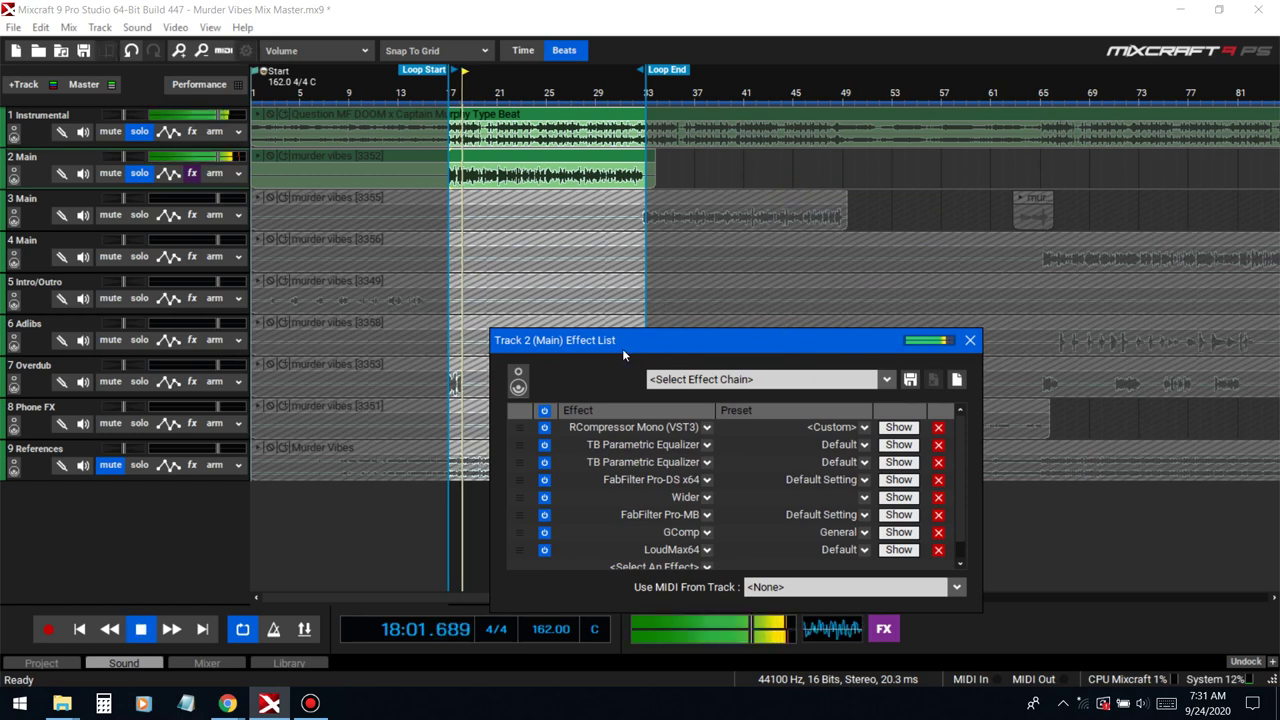
left_click(968, 340)
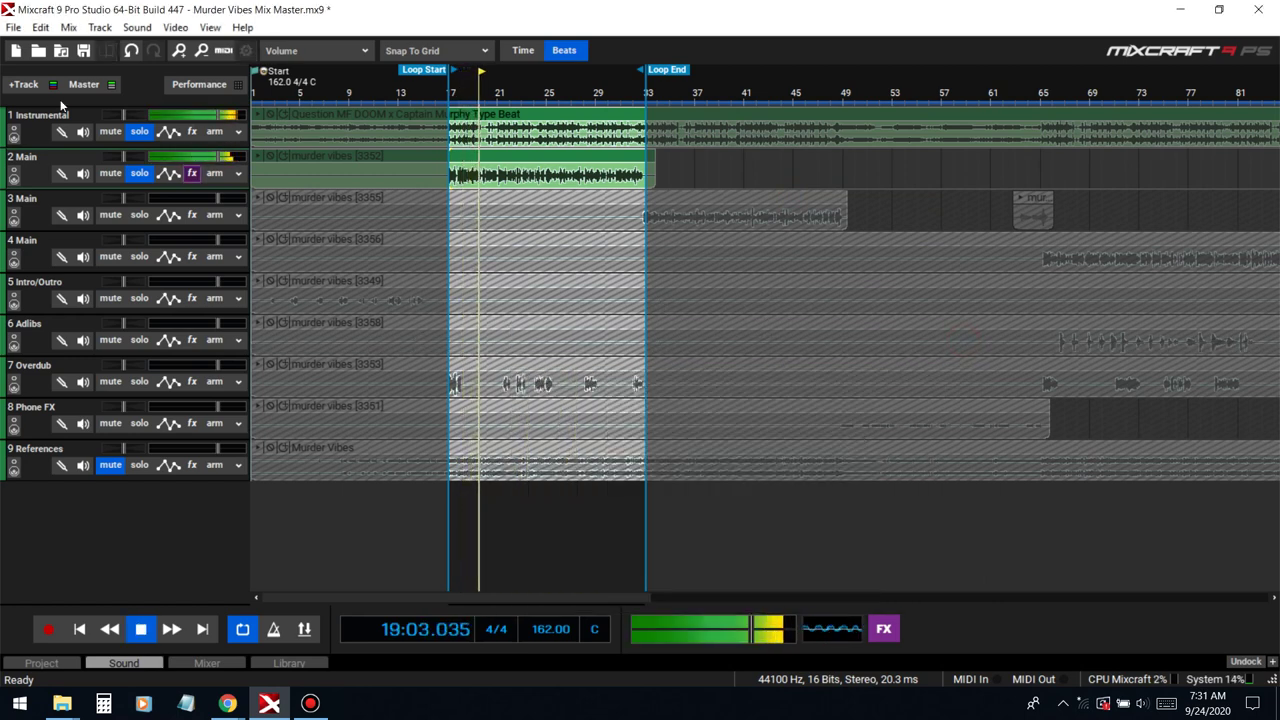
left_click(138, 131)
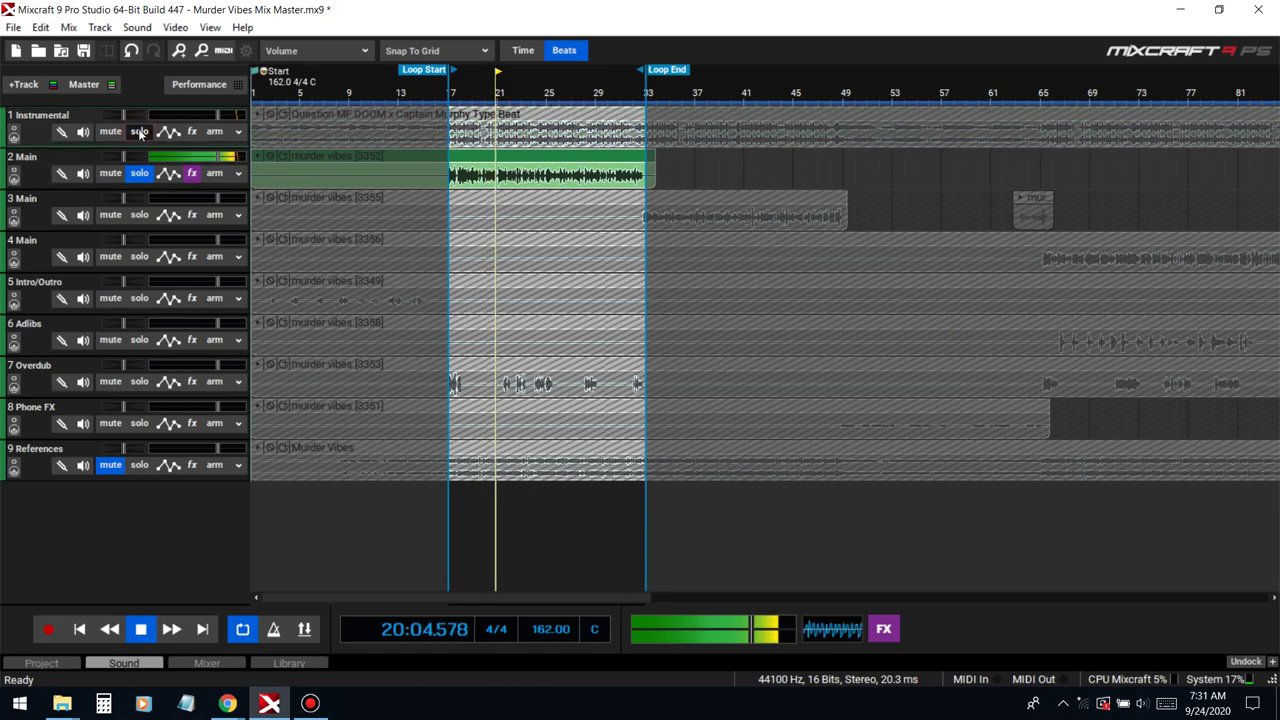
left_click(138, 131)
left_click(192, 173)
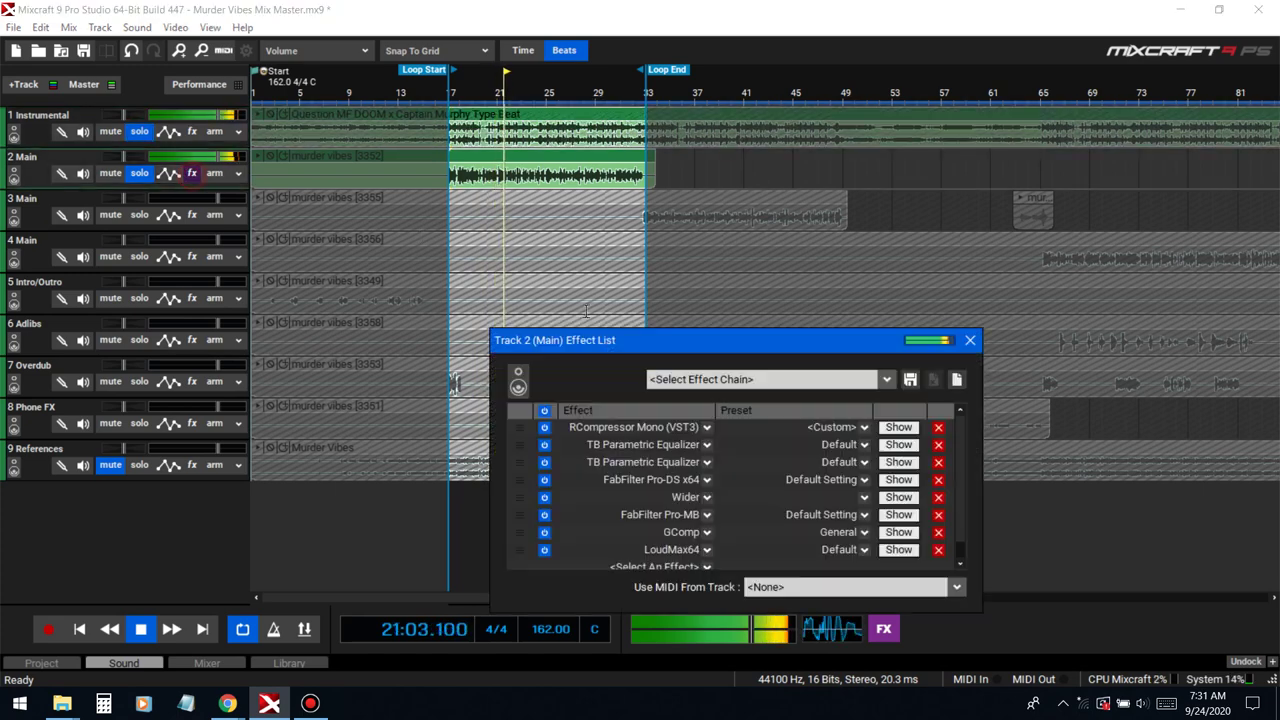
Step: Open FabFilter Pro-MB on track 2 and listen to its upper band alone, without the Instrumental track, then restore both solos
left_click(898, 514)
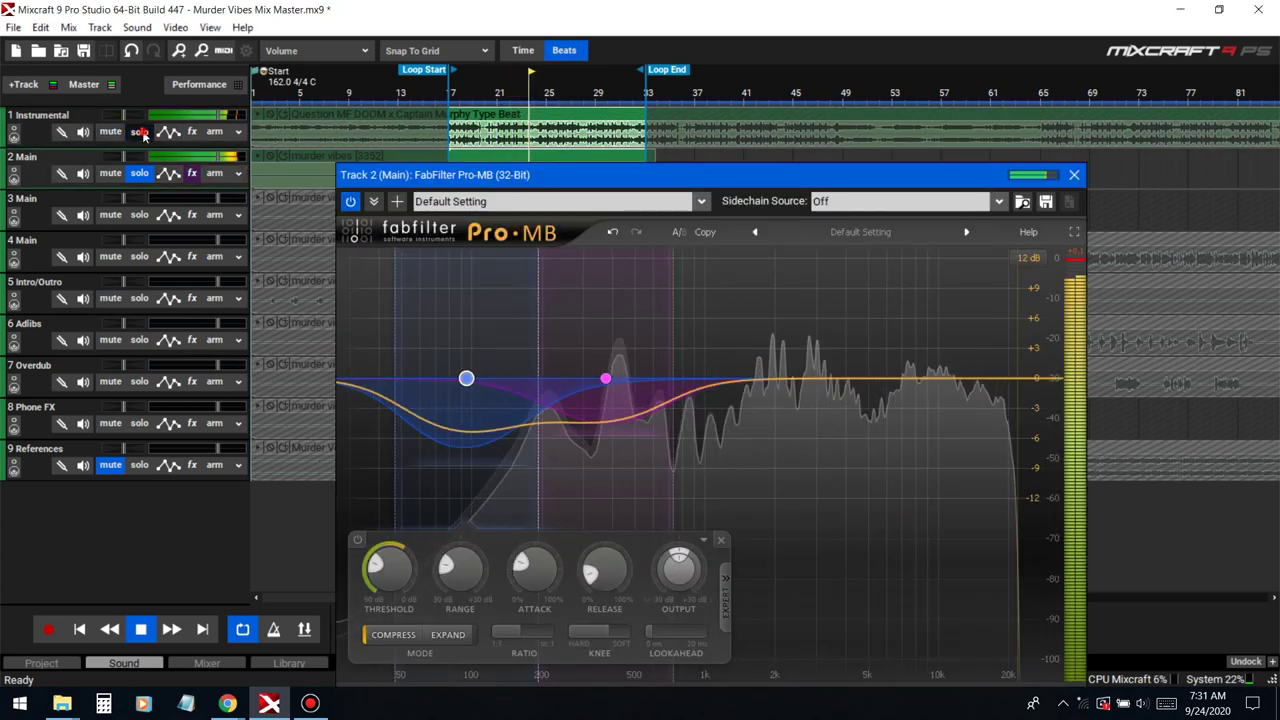
left_click(138, 131)
left_click(551, 259)
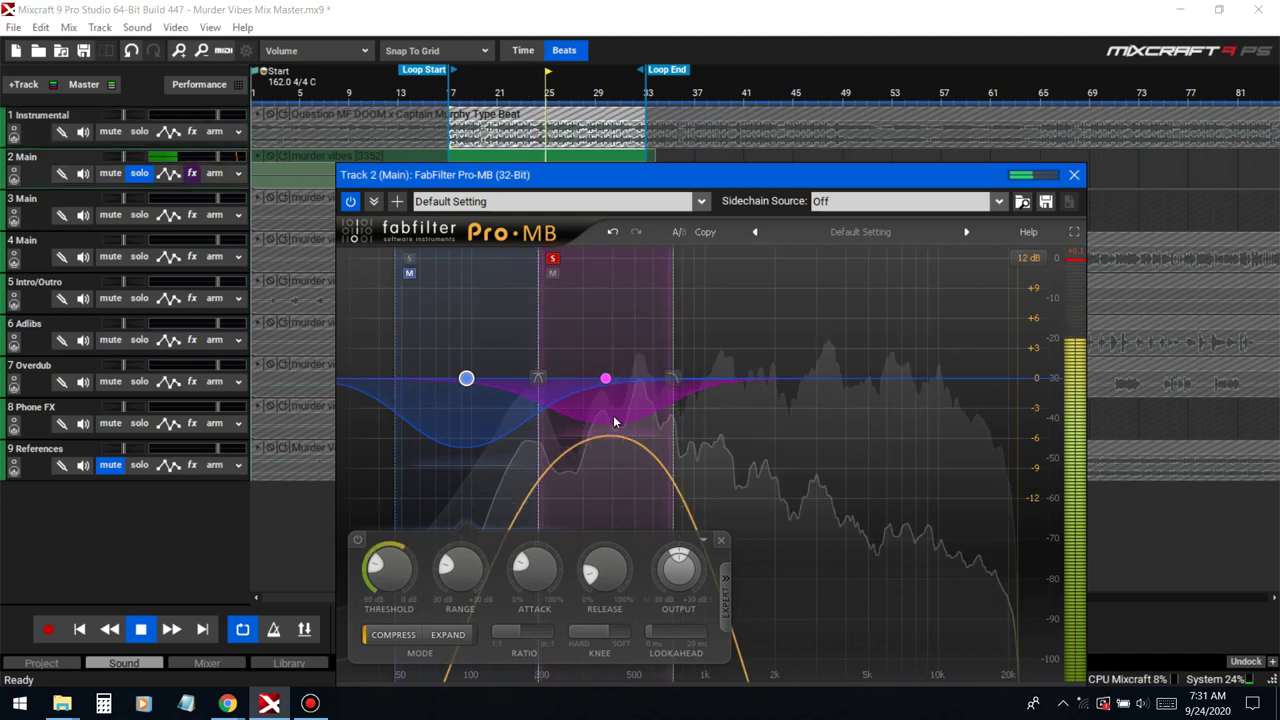
left_click(551, 259)
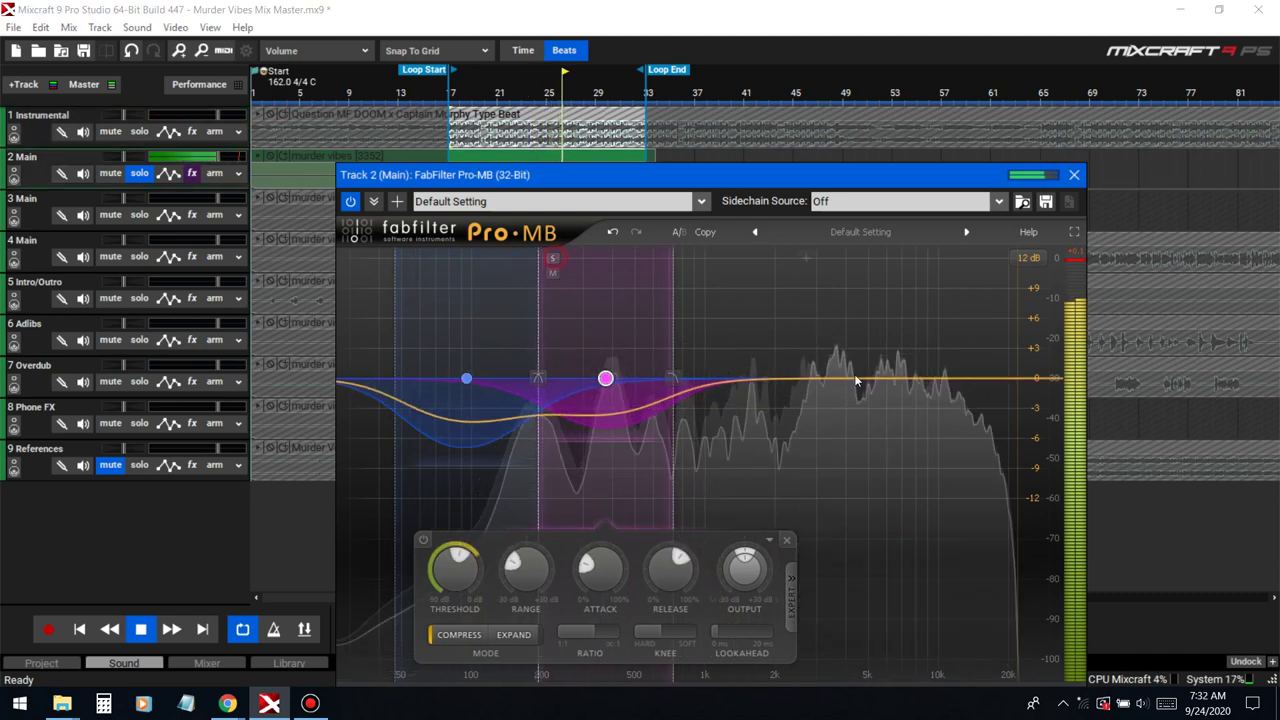
left_click(138, 131)
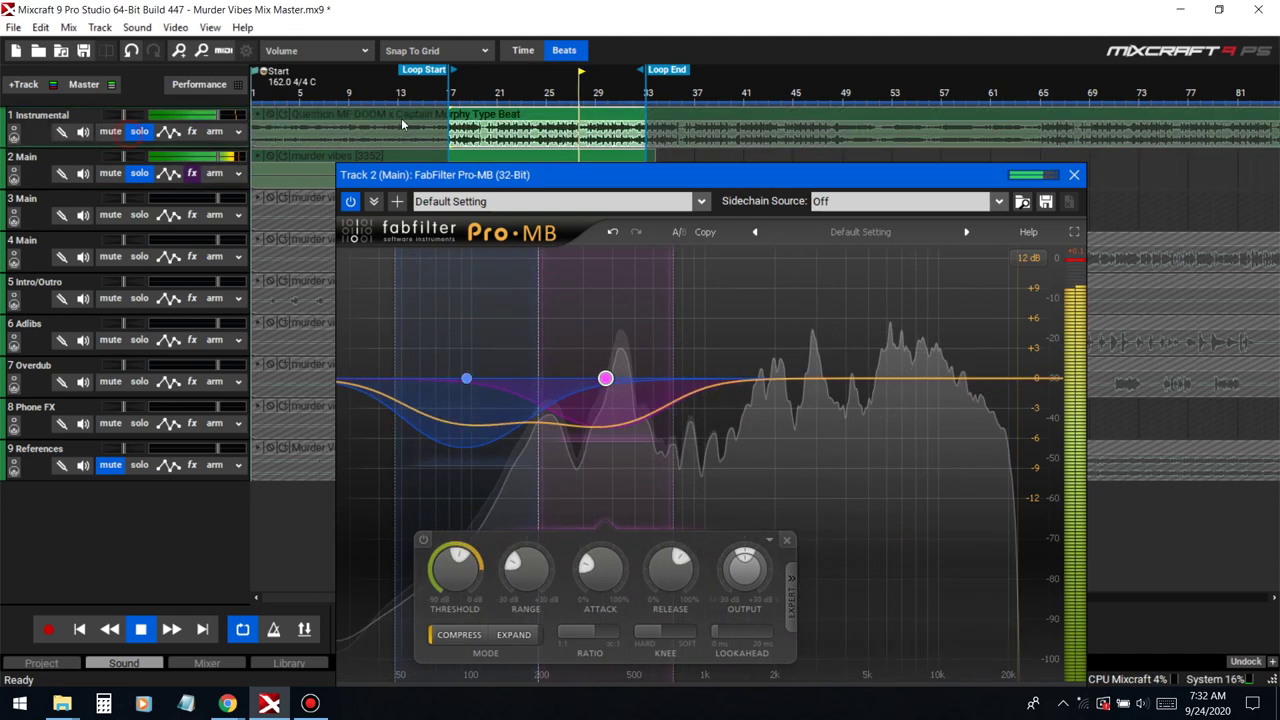
Step: Shift Pro-MB's upper band higher in frequency and extend its upper edge to about 1 kHz while replaying from bar 17
left_click(448, 100)
mouse_move(605, 378)
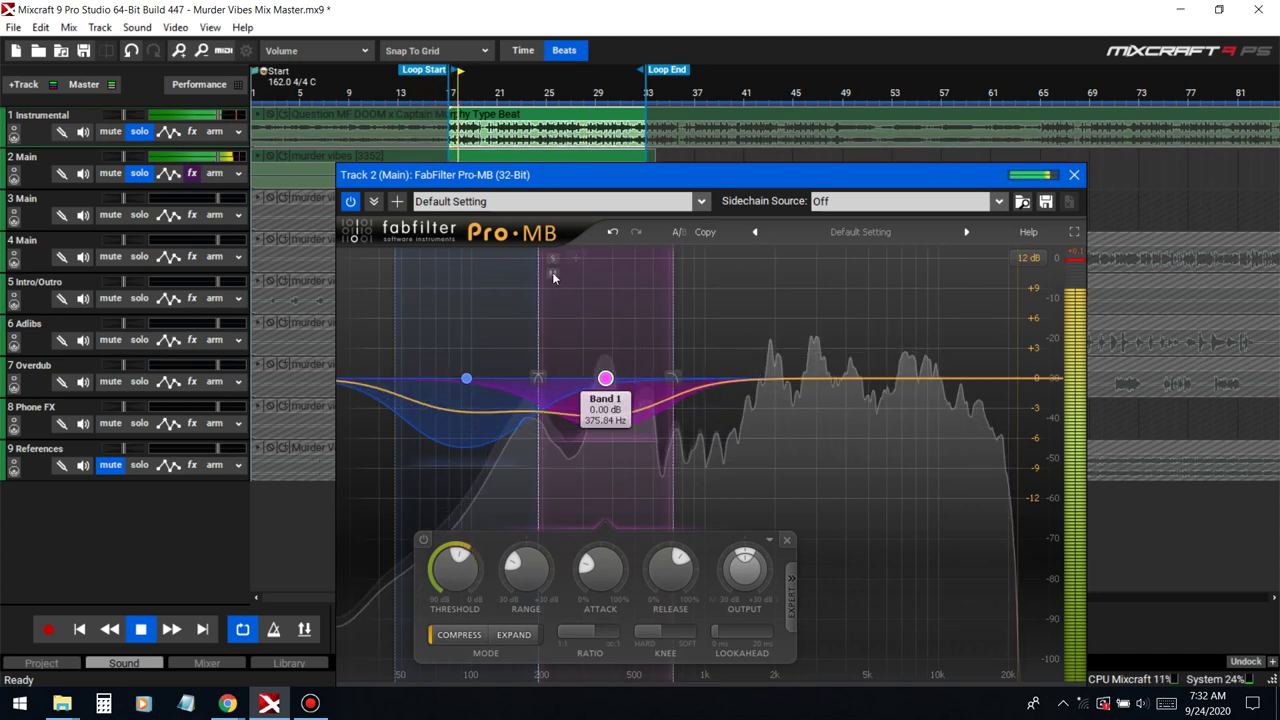
left_click_drag(605, 378, 640, 447)
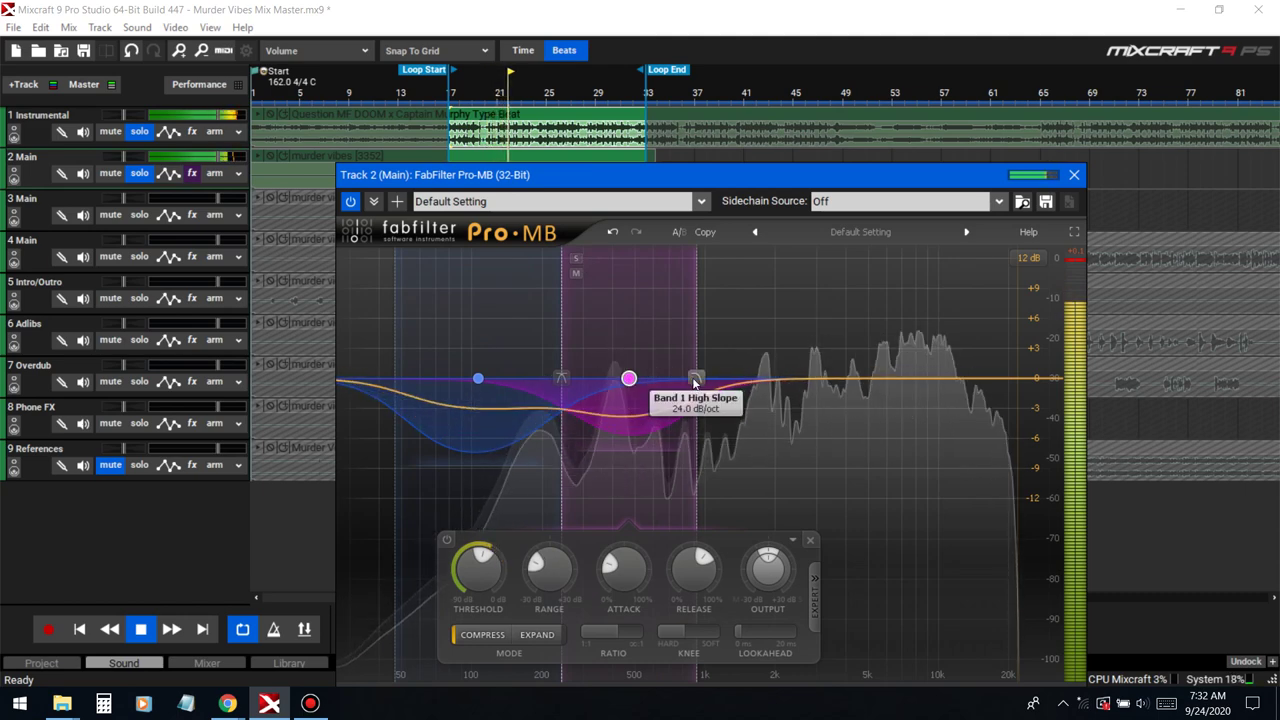
left_click_drag(697, 384, 710, 384)
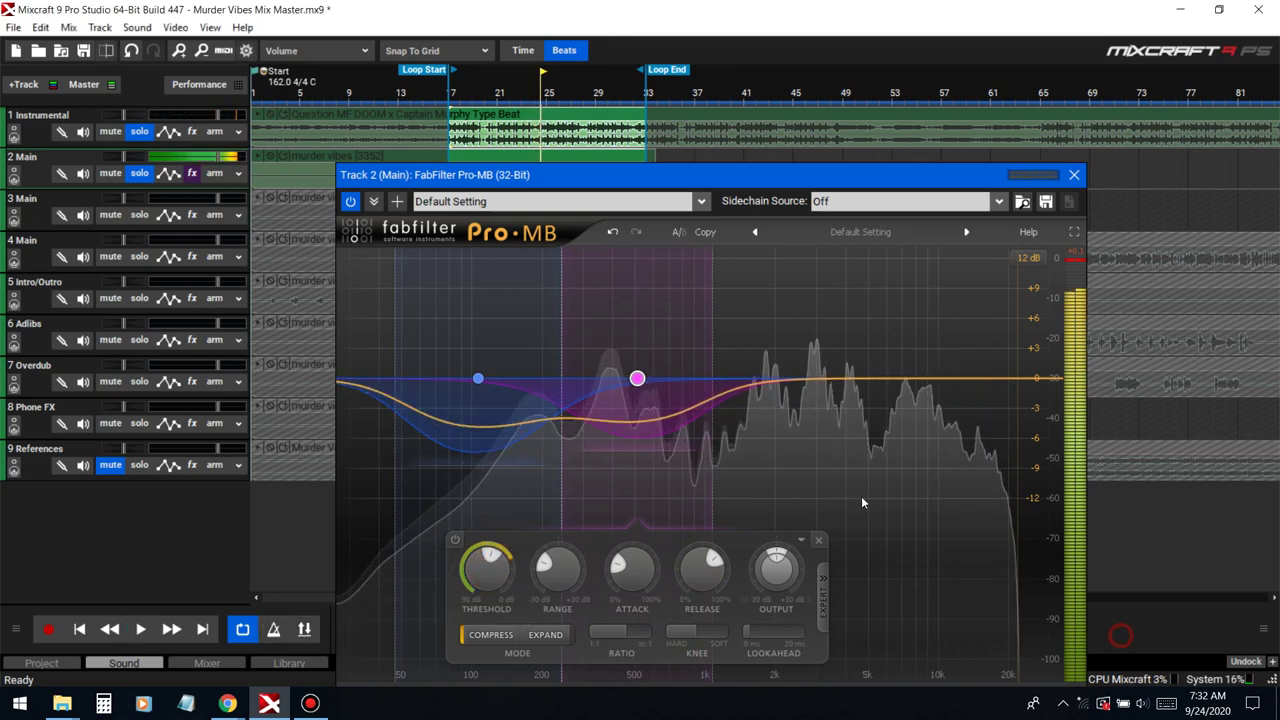
key("space")
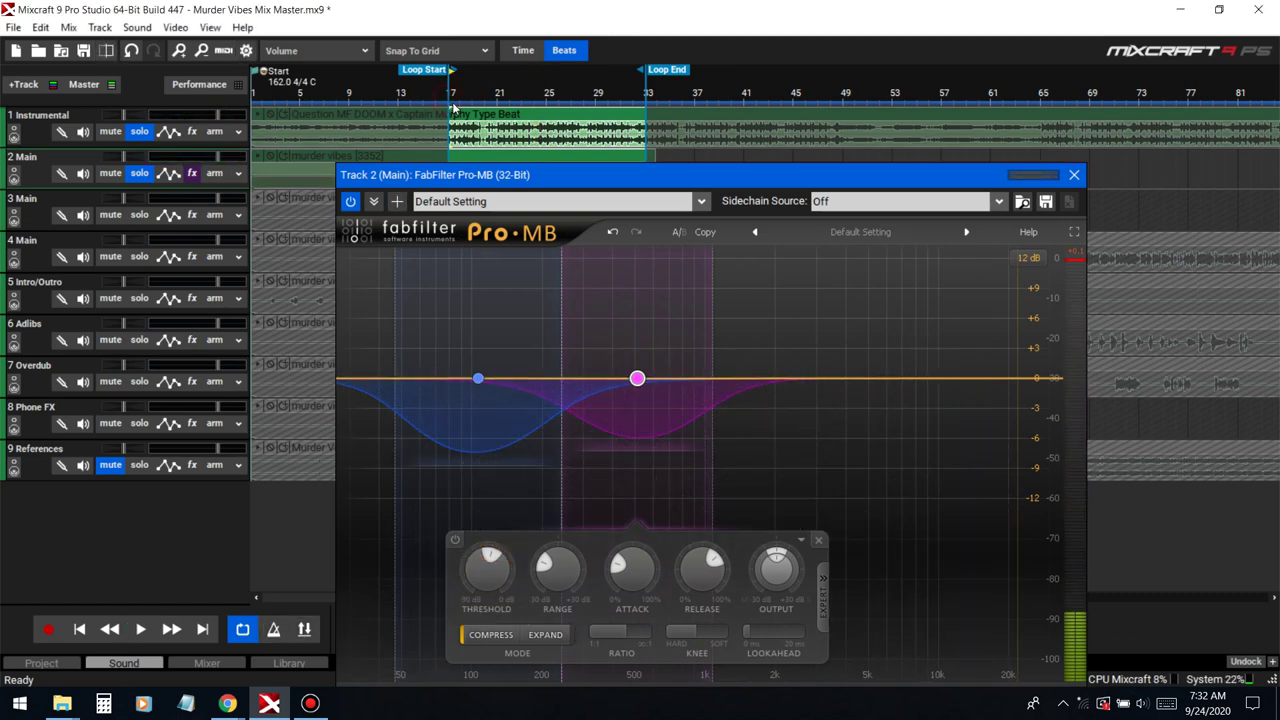
key("space")
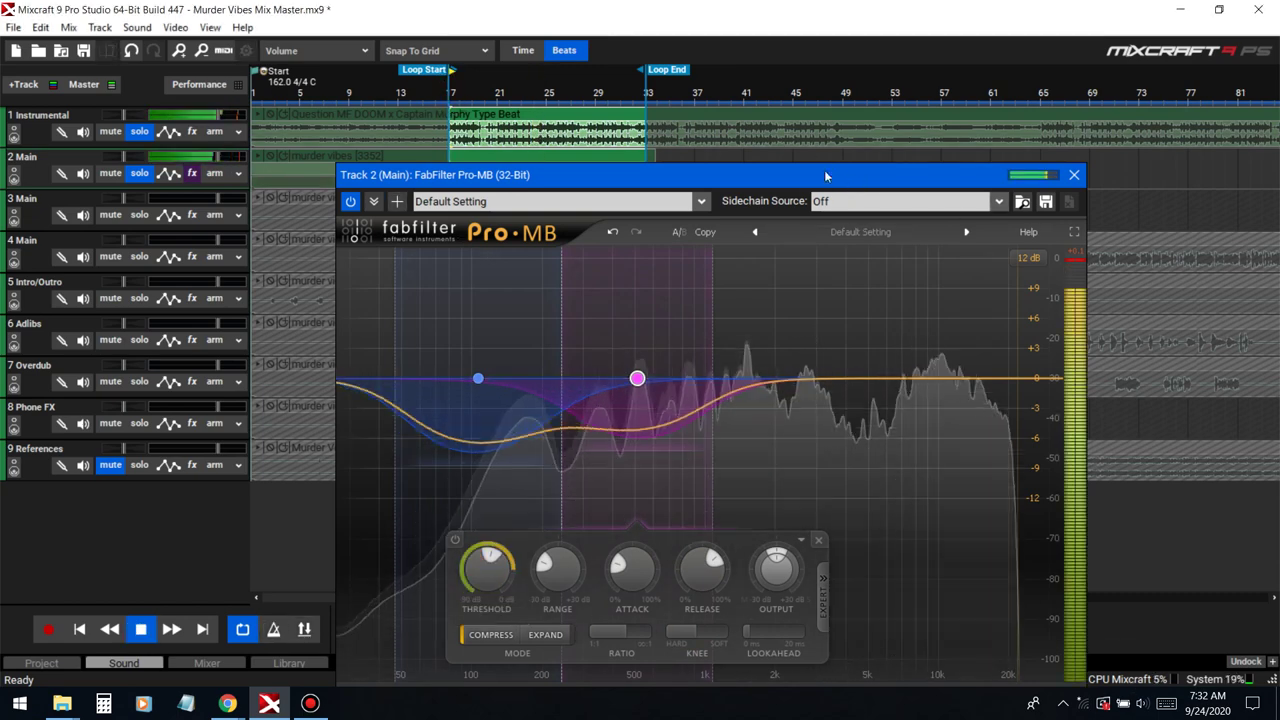
Step: Lower the crossover between Pro-MB's two bands to just above 200 Hz, and compare the vocal with Pro-MB bypassed
left_click(409, 258)
left_click_drag(562, 380, 549, 380)
left_click(409, 258)
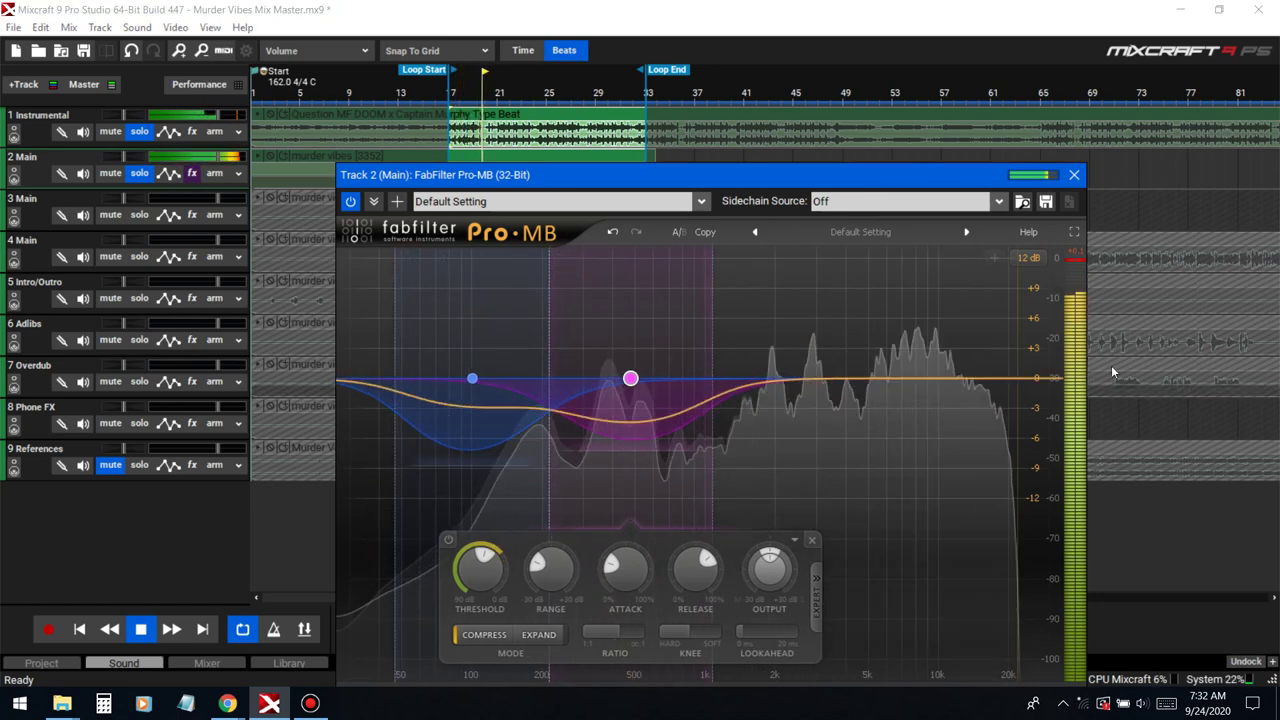
left_click(350, 201)
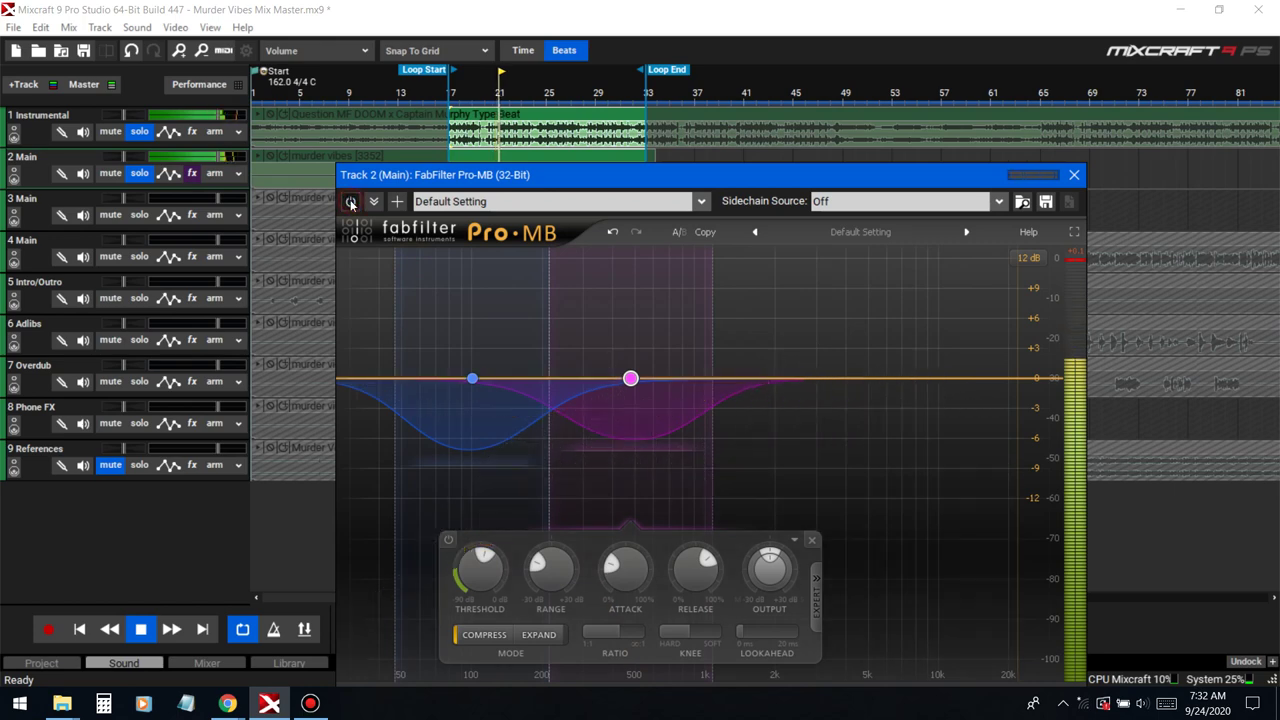
left_click(350, 201)
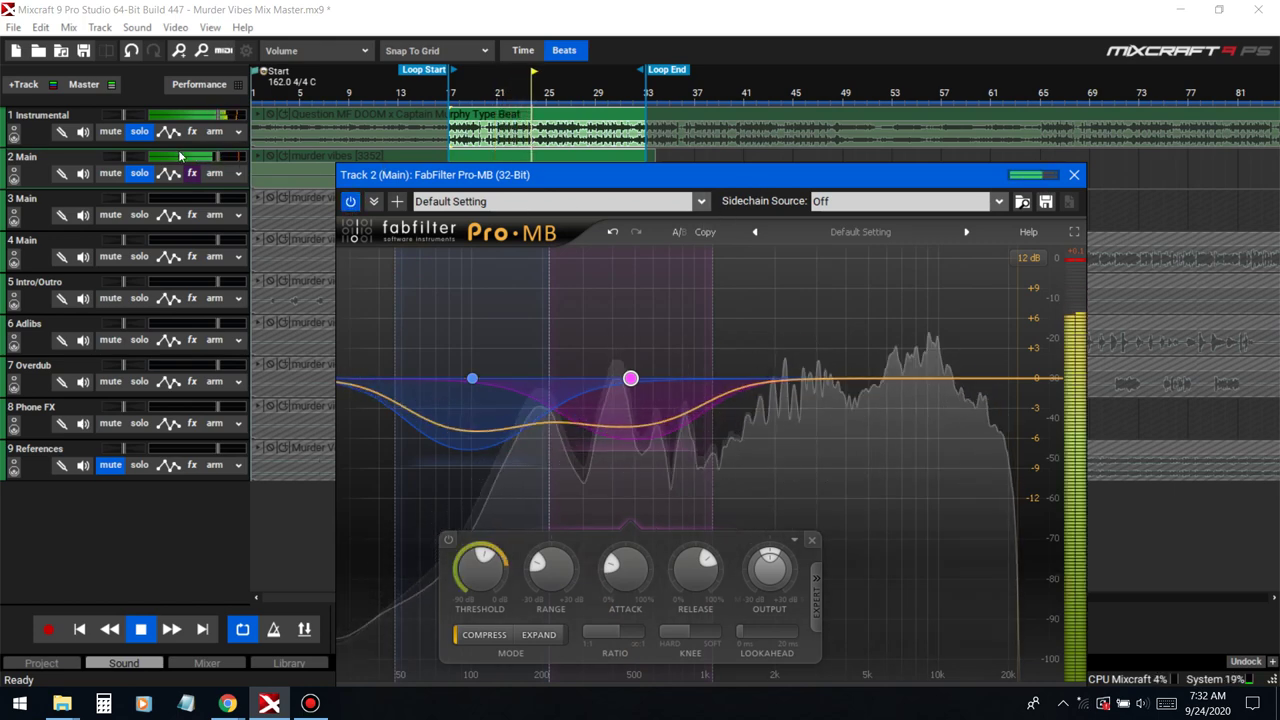
Step: Close track 2's effect windows, stop and turn off looped playback, and take the Instrumental and track 2 out of solo
left_click(1076, 176)
key("space")
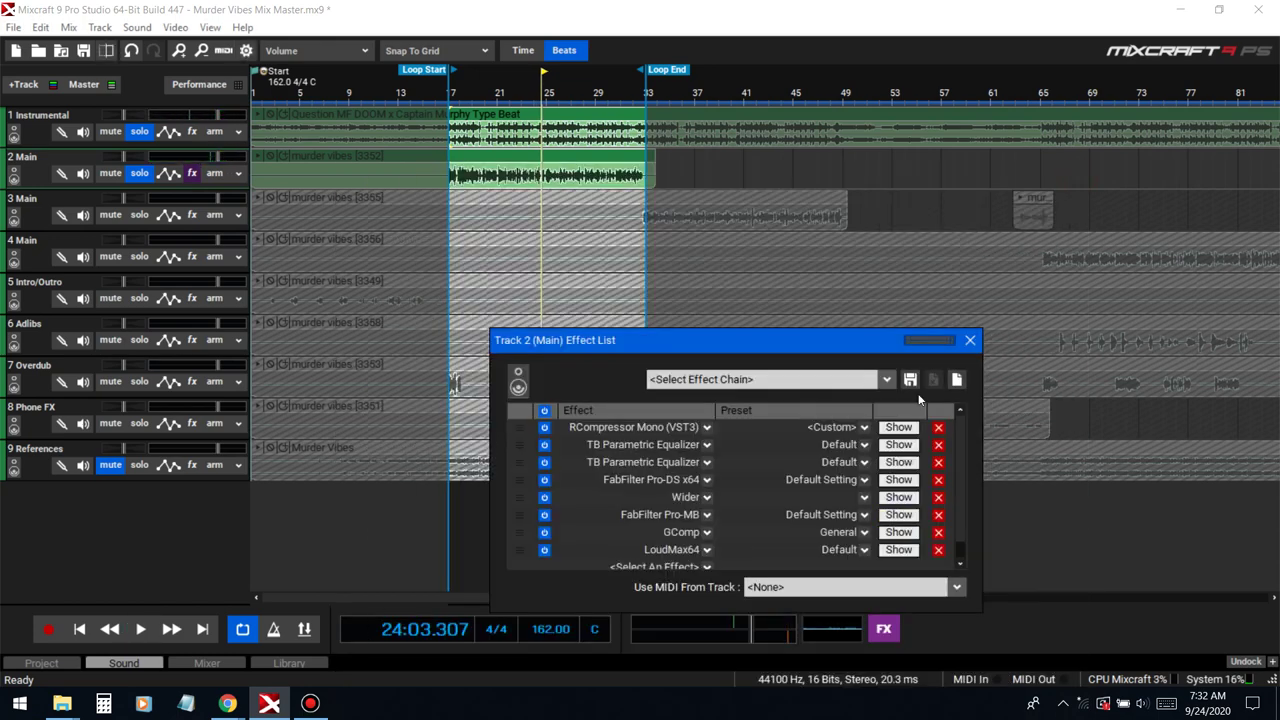
left_click(970, 341)
left_click(242, 629)
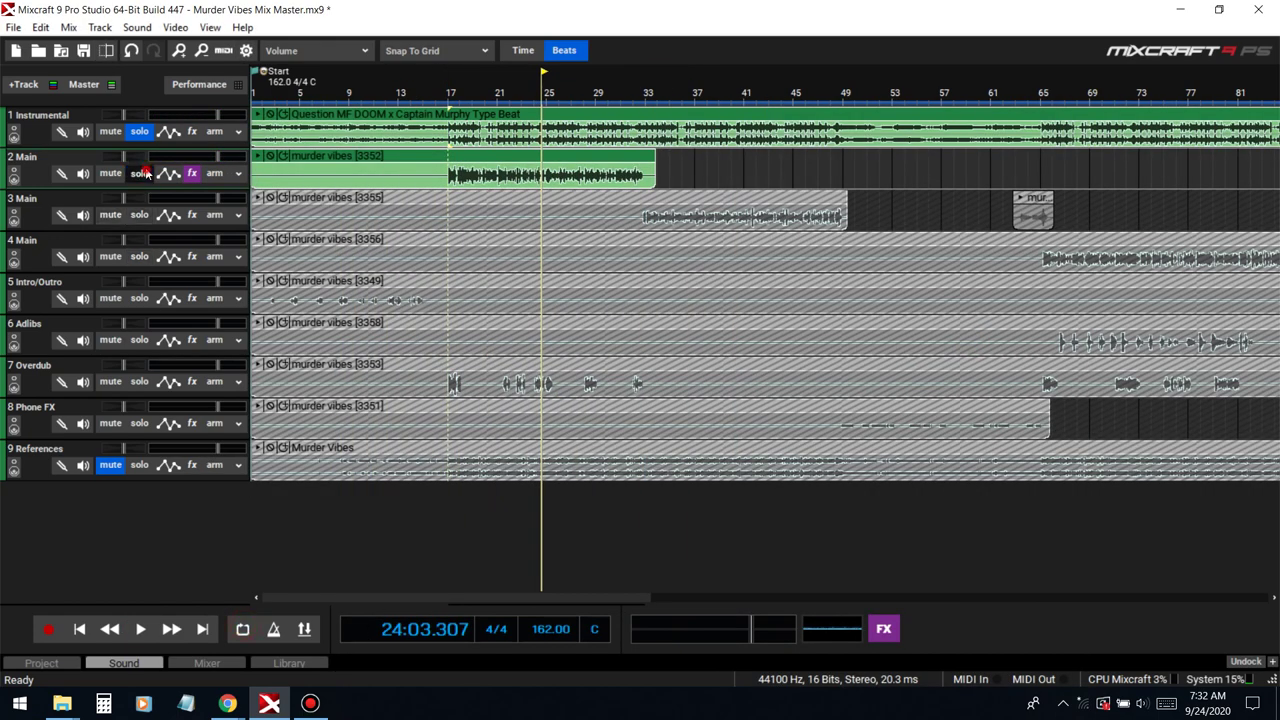
left_click(141, 173)
left_click(139, 131)
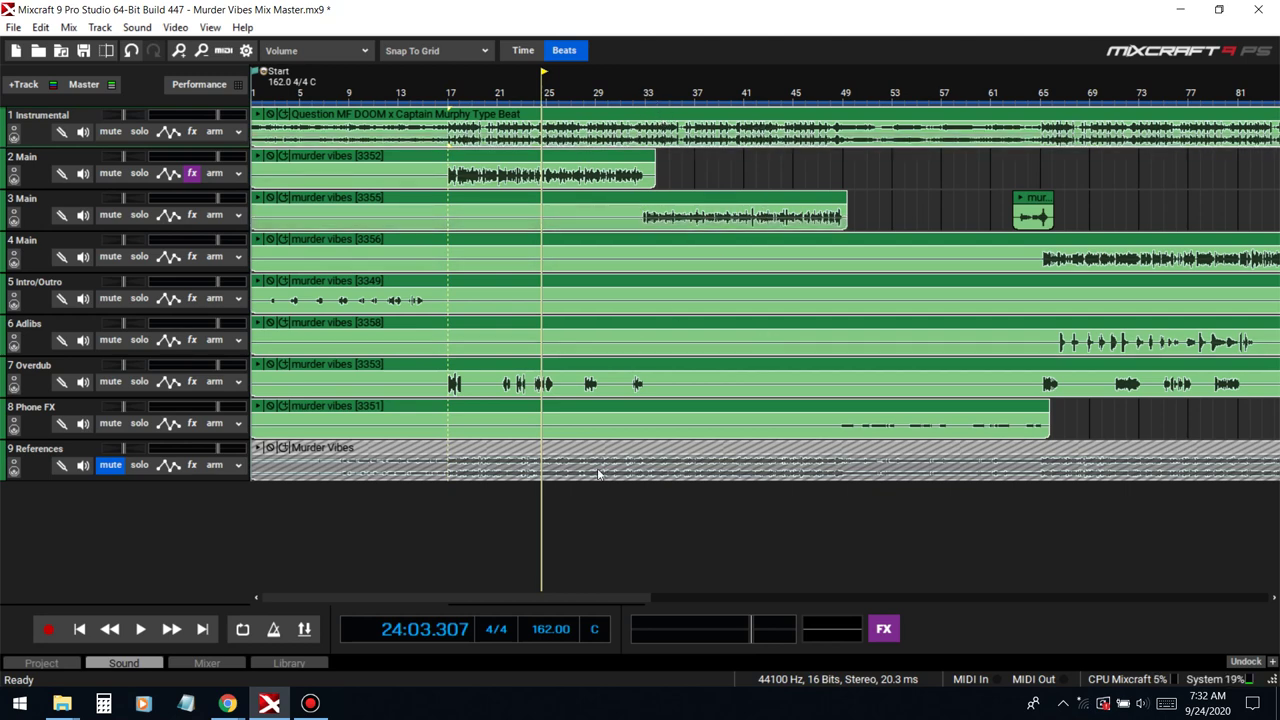
left_click_drag(893, 205, 907, 212)
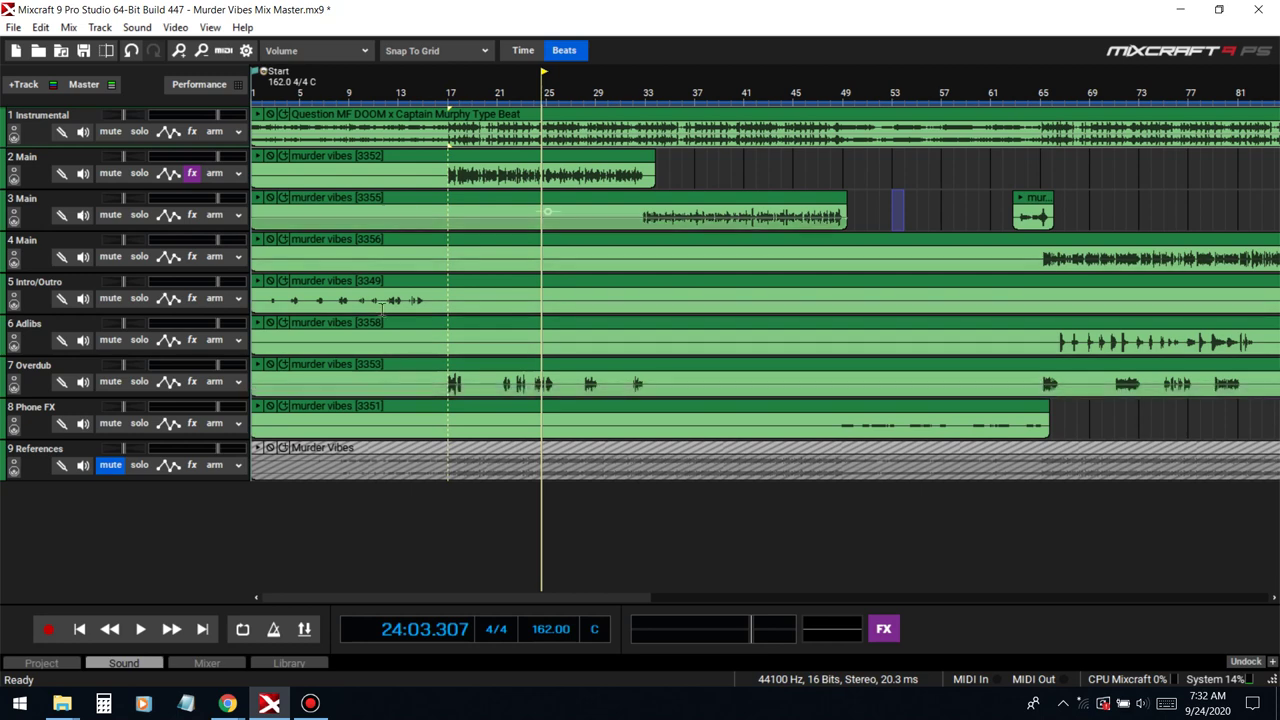
Step: Save track 2's effect chain as a preset named "Murder Vibes 1" and close its effect list
left_click(192, 382)
left_click(192, 173)
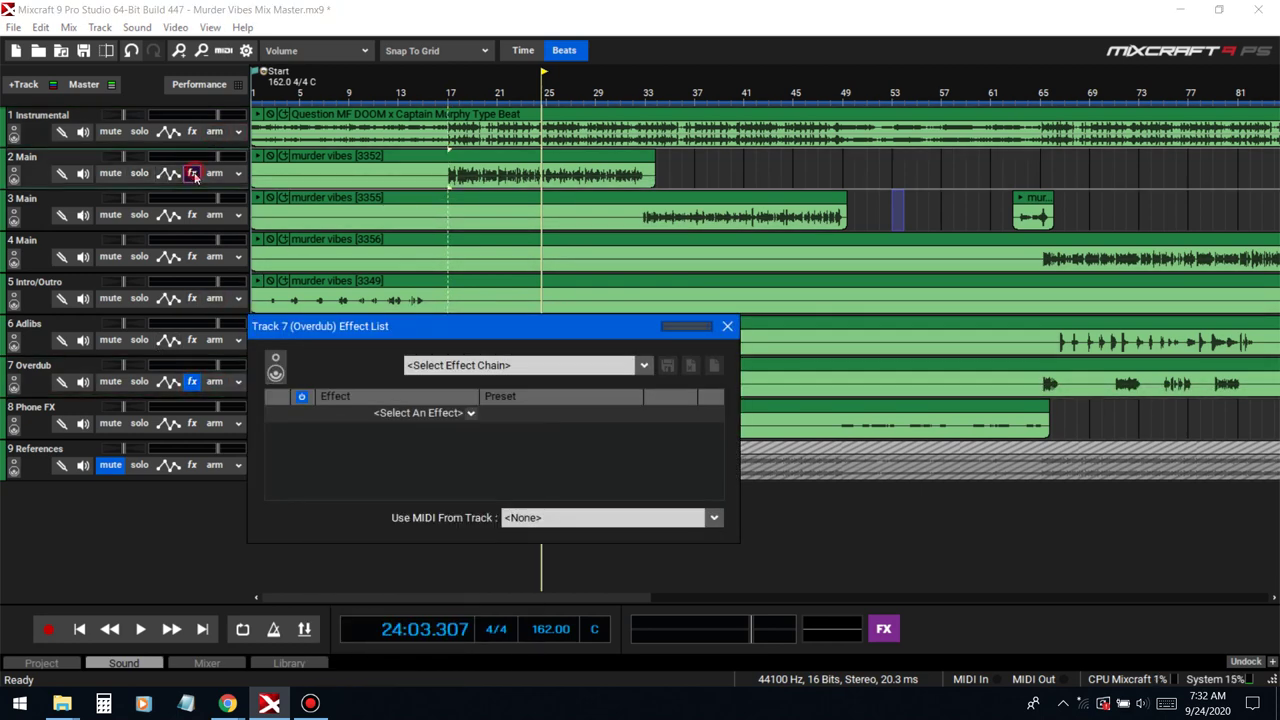
left_click(192, 173)
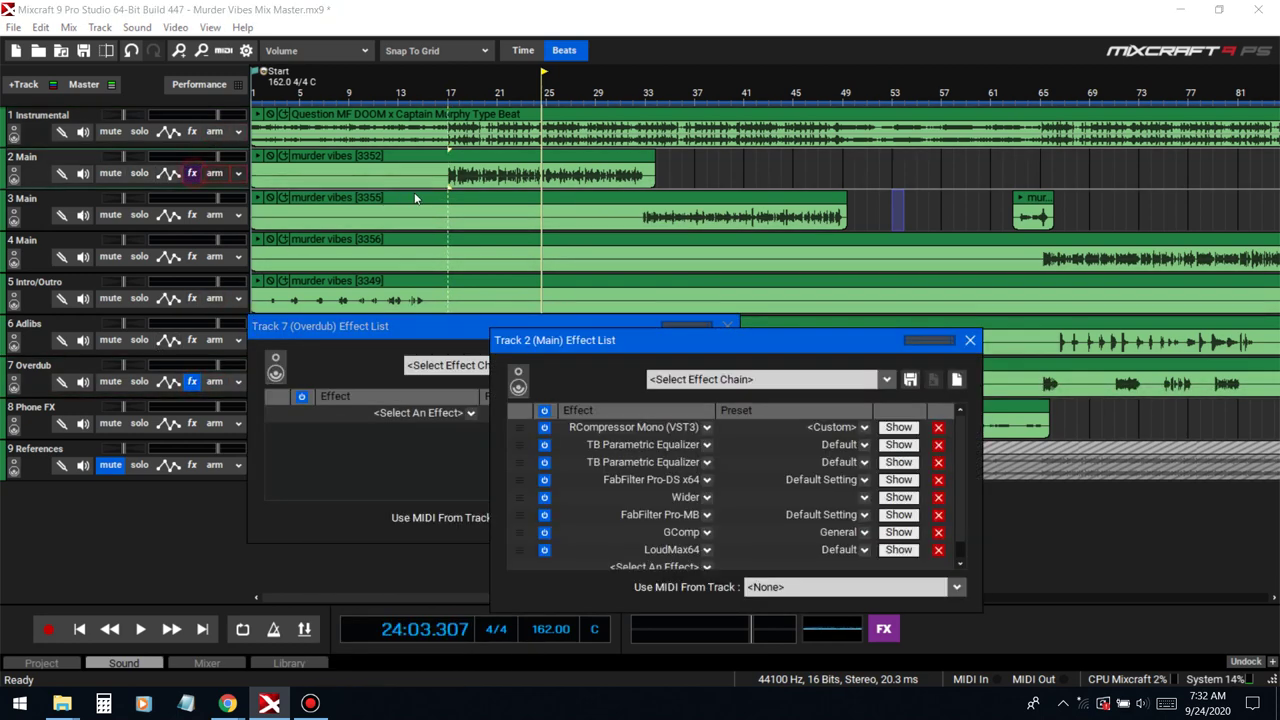
left_click(911, 380)
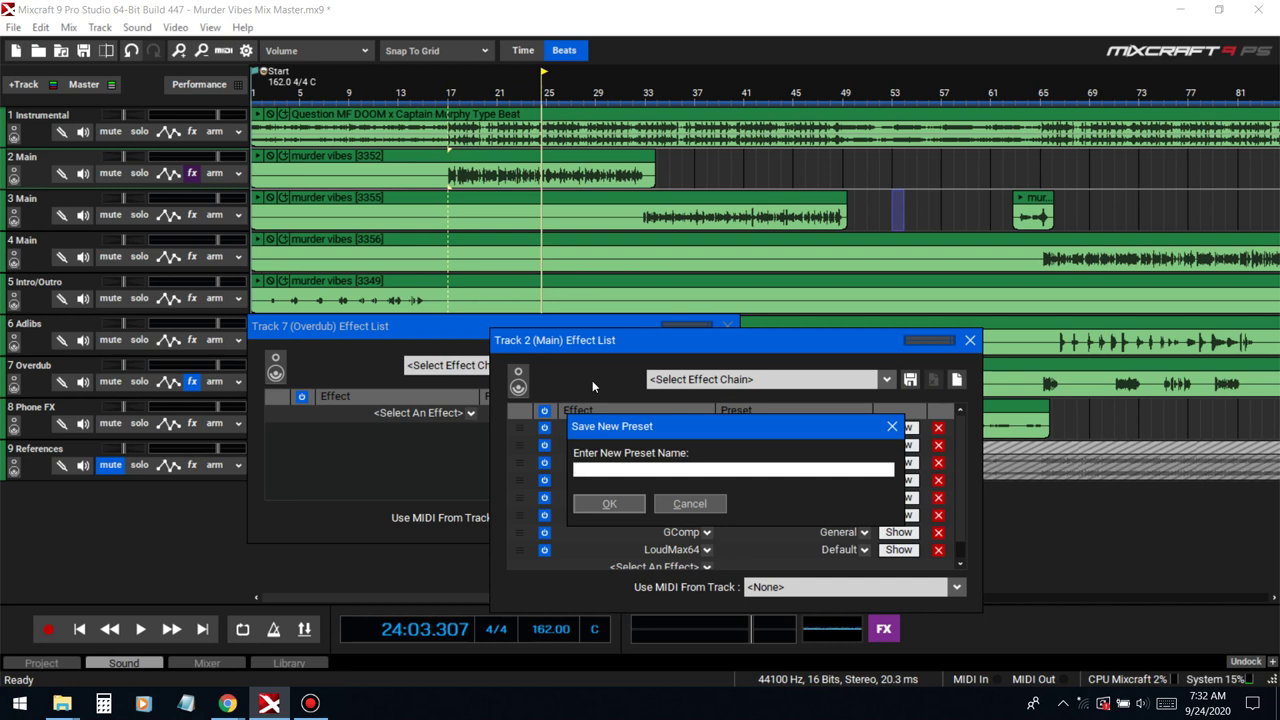
type("Murder Vibes 1")
left_click(609, 503)
left_click(970, 341)
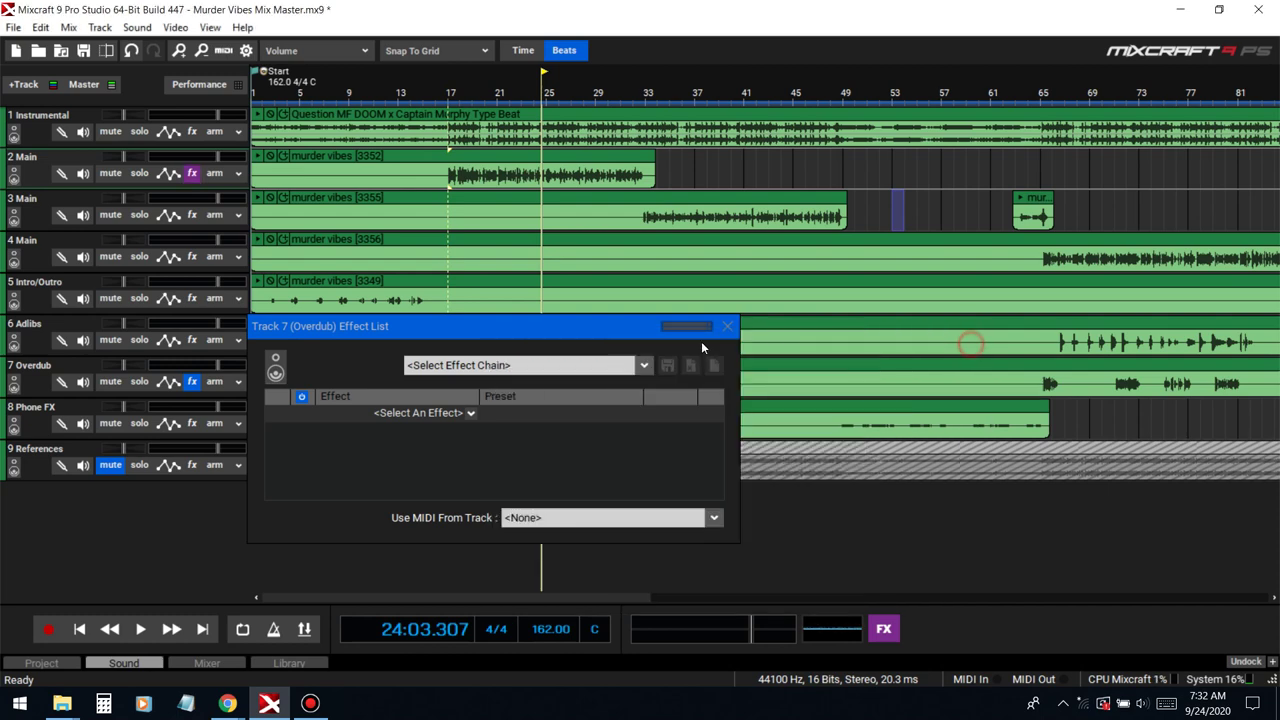
Step: Load the "Murder Vibes 1" effect chain on track 7 (Overdub) and close its effect list
left_click(726, 326)
left_click(193, 382)
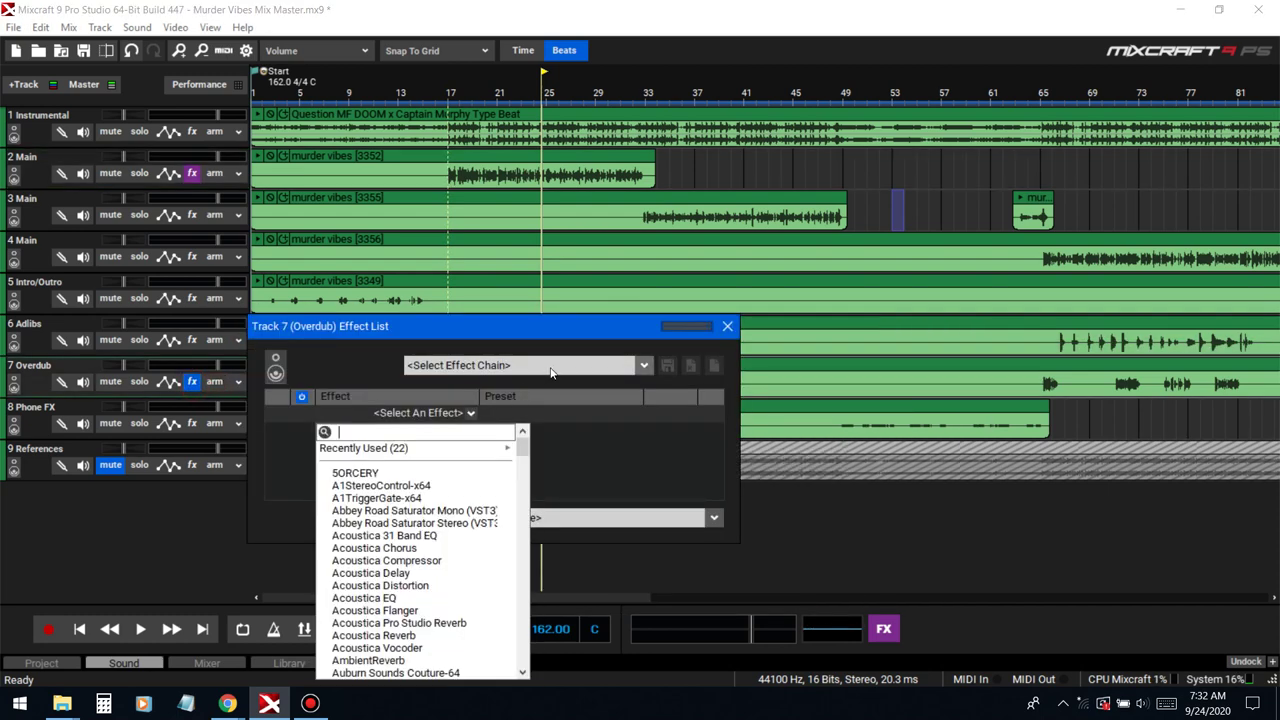
left_click(549, 368)
left_click(544, 365)
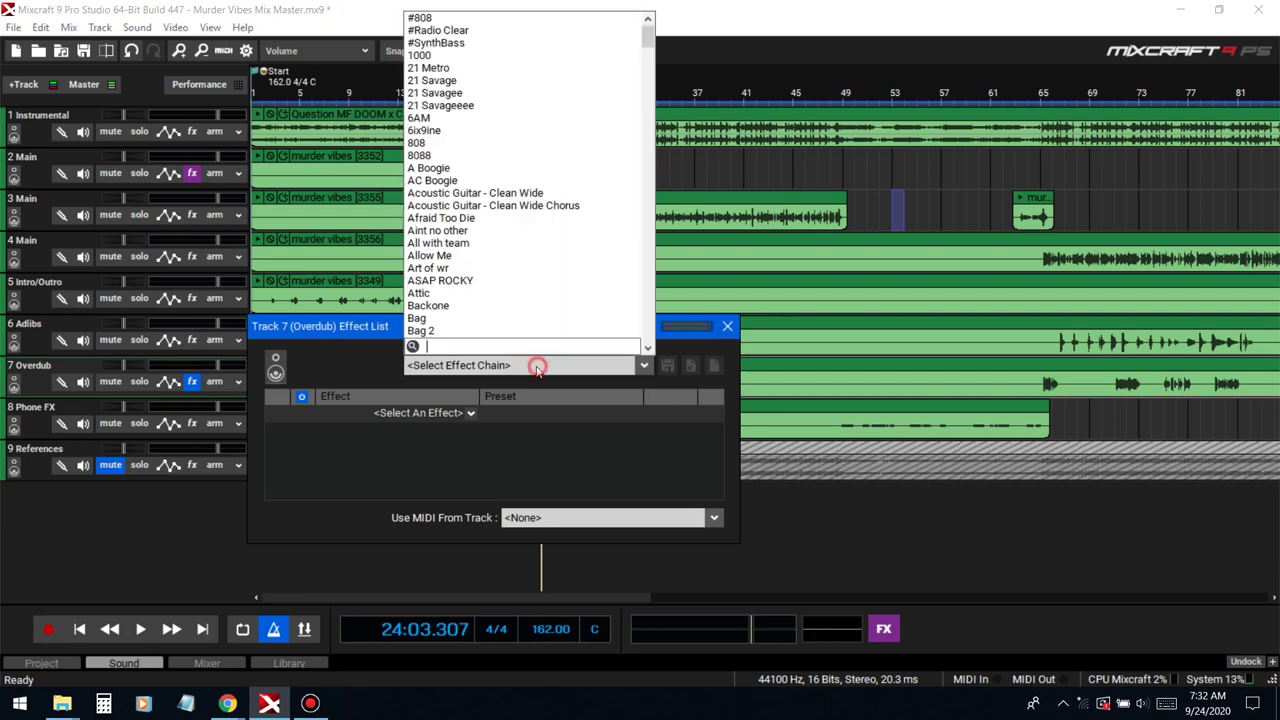
scroll(536, 372, "down", 5)
type("mu")
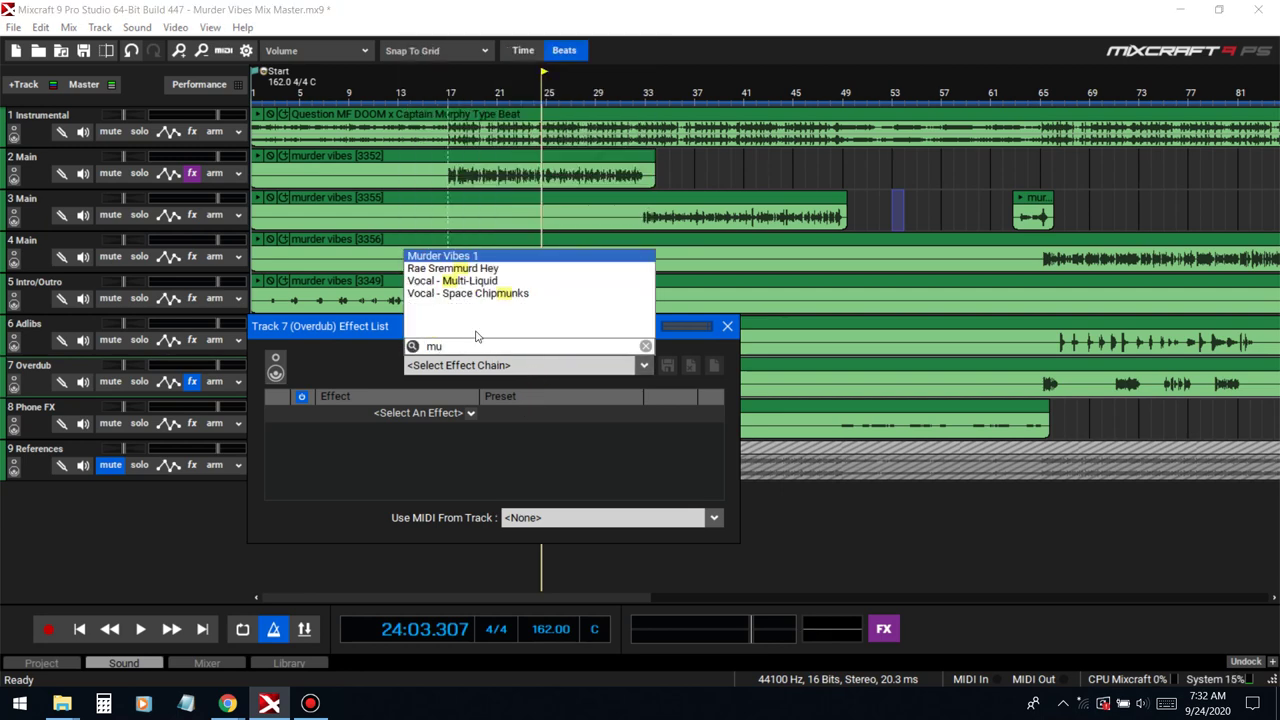
left_click(457, 257)
left_click(727, 326)
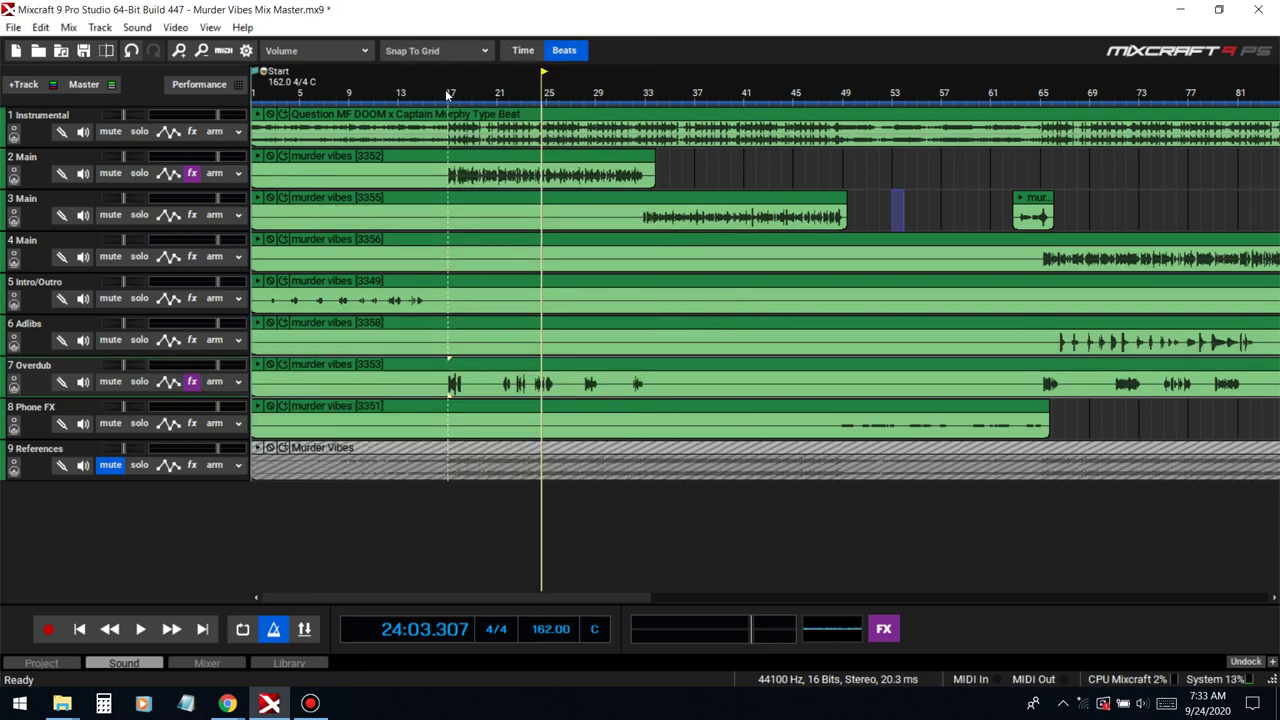
Step: Play the song from bar 17, solo the Overdub track and listen to its first phrase alone
key("space")
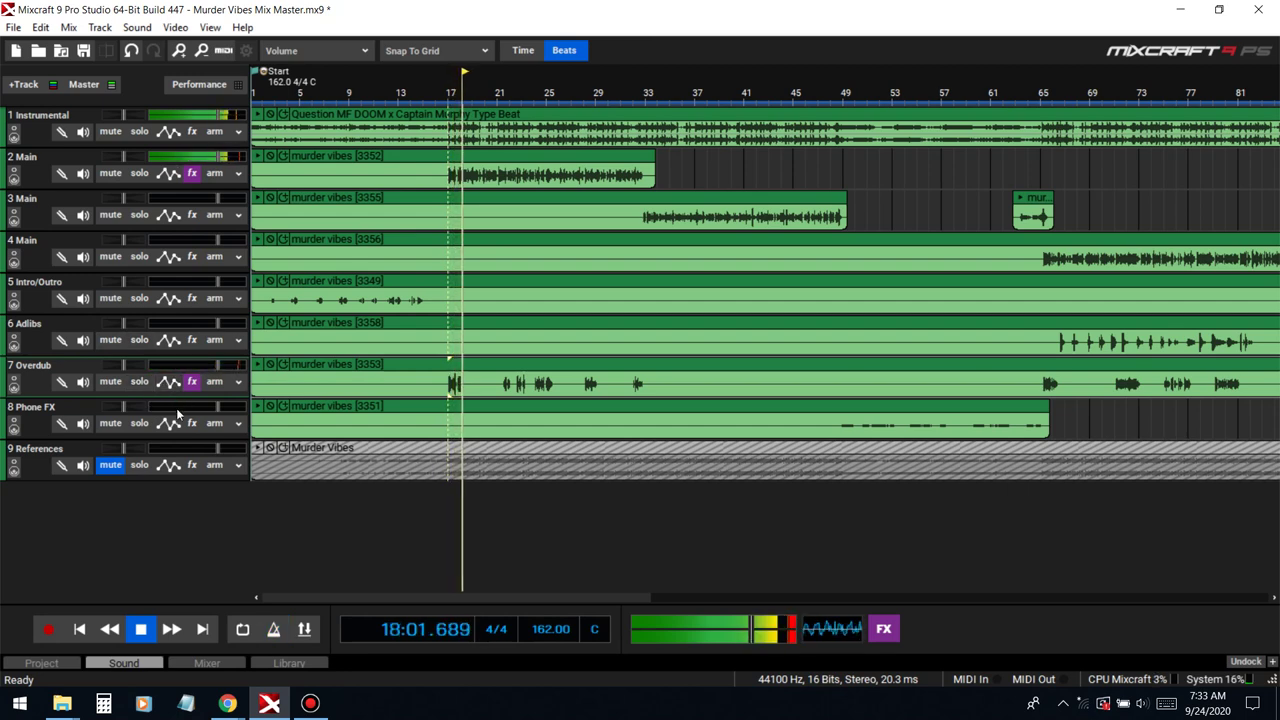
left_click(142, 383)
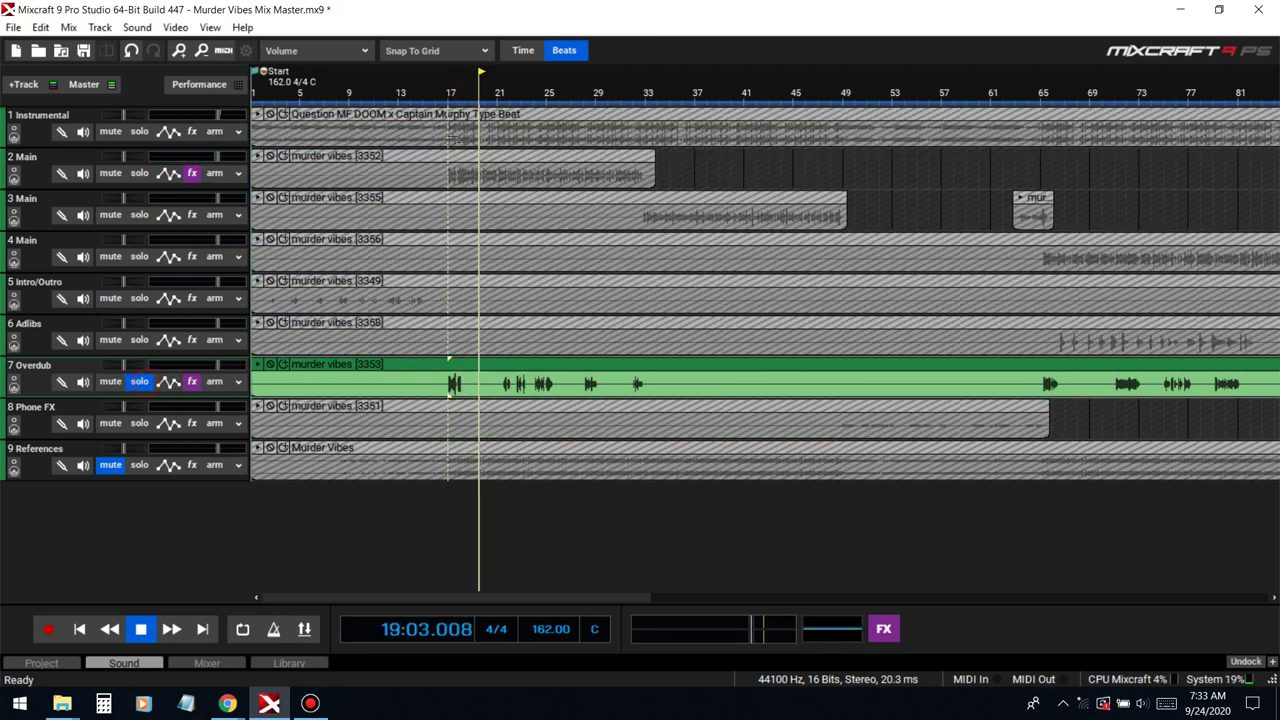
key("space")
key("space")
key("space")
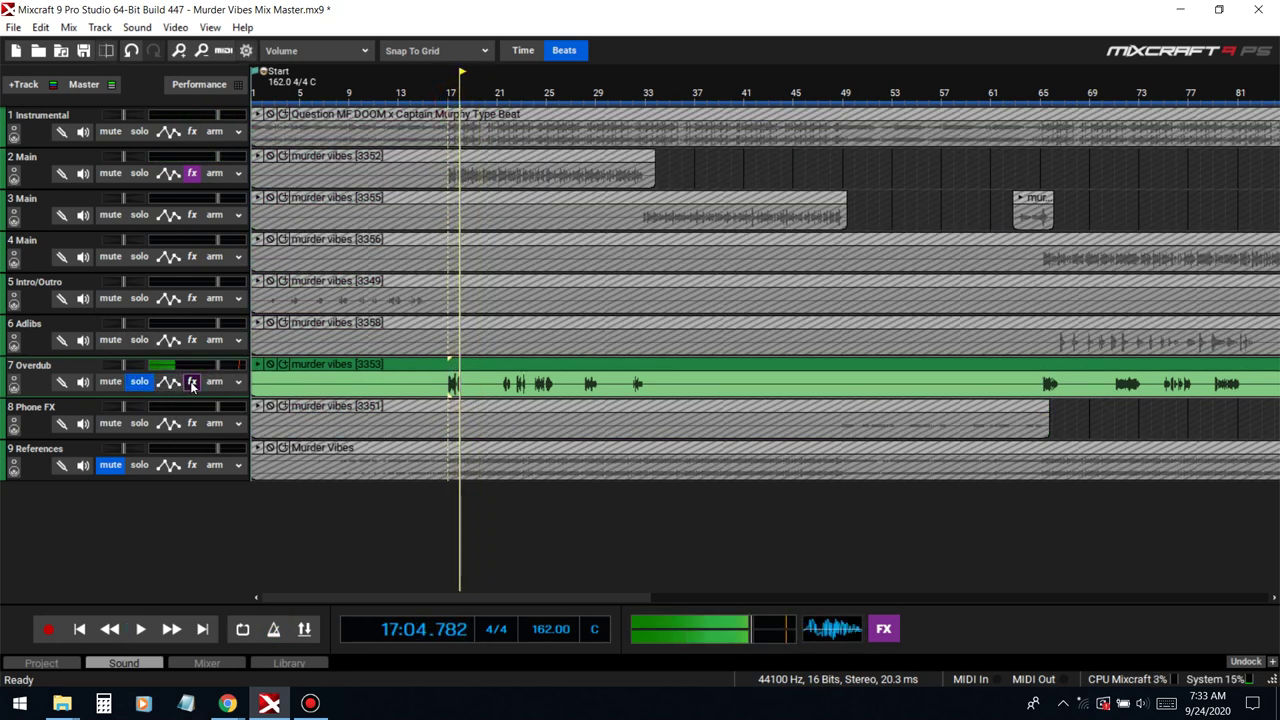
Step: Add the DD Chorus effect to track 7 and place it between Wider and FabFilter Pro-MB, keeping its default settings
left_click(191, 382)
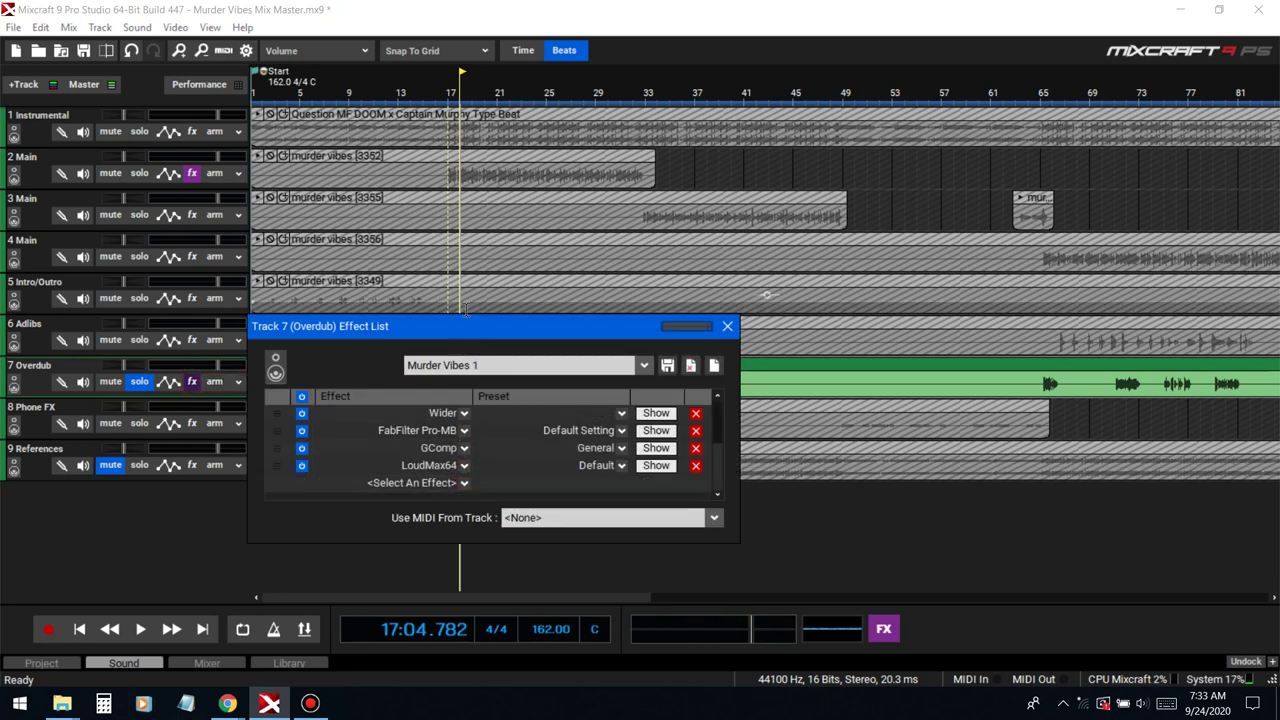
left_click_drag(490, 319, 490, 164)
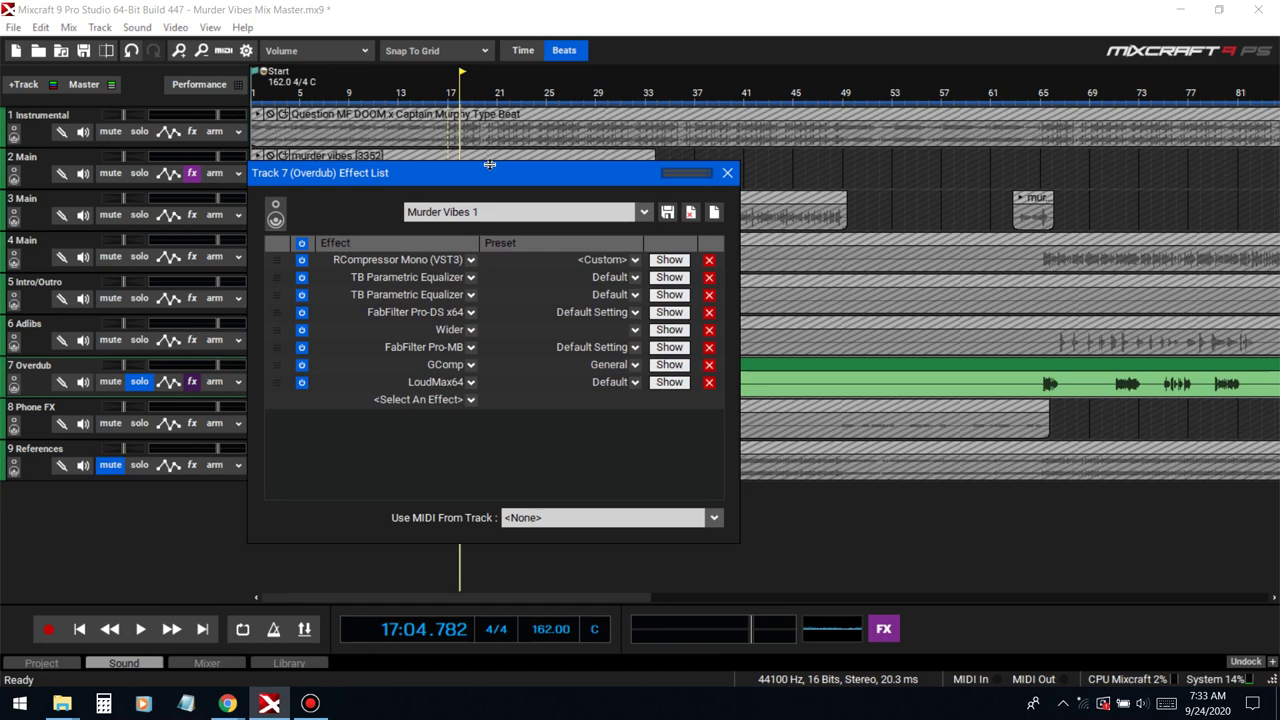
left_click(444, 399)
type("dd c")
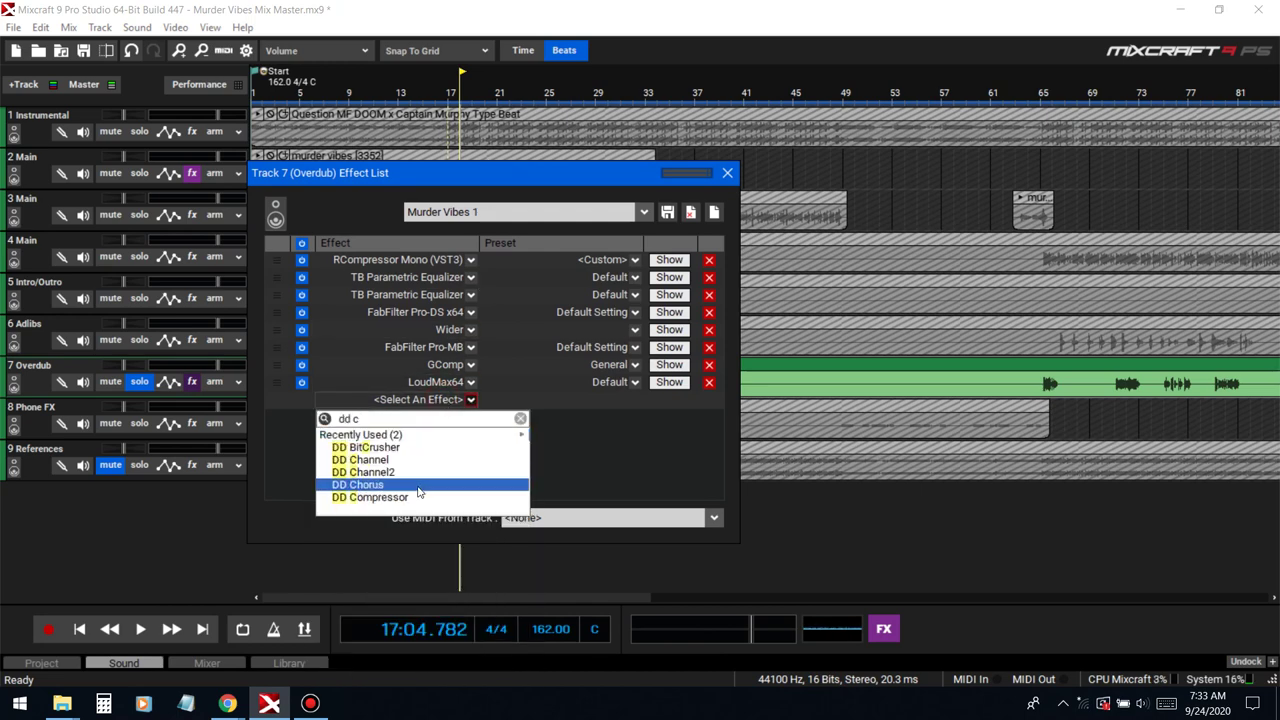
left_click(419, 485)
left_click_drag(273, 402, 295, 349)
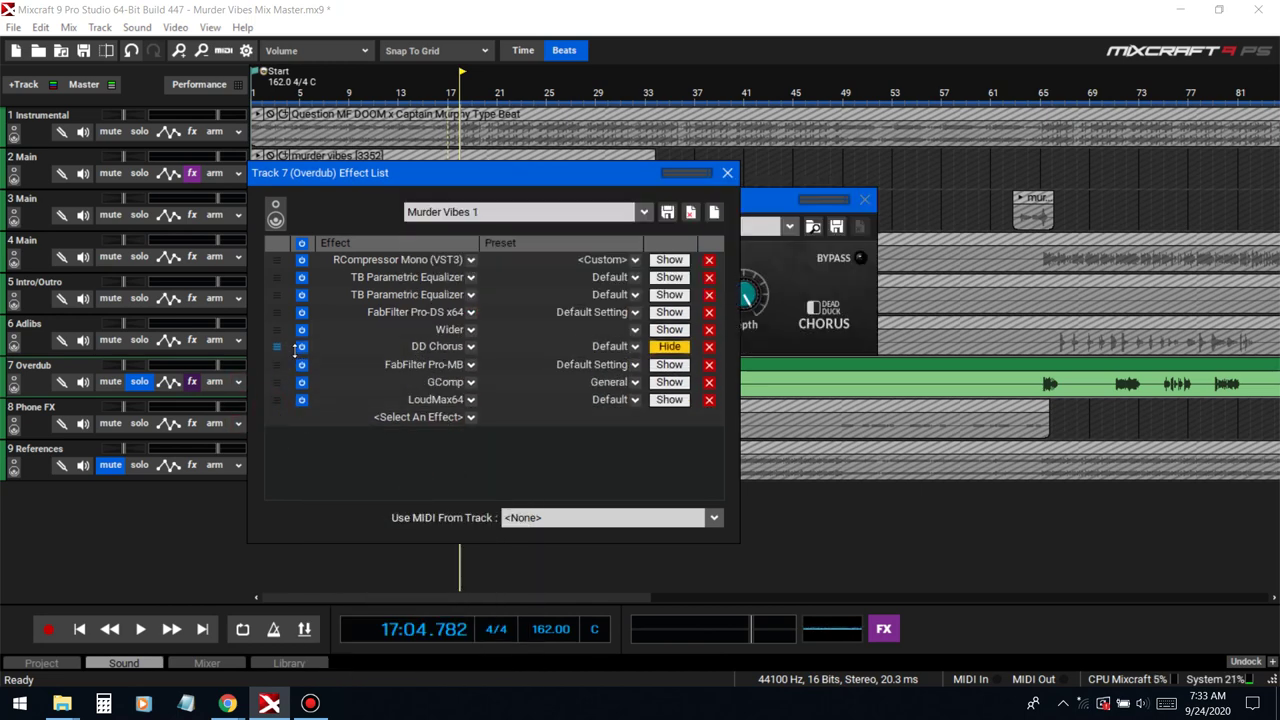
left_click_drag(666, 174, 789, 368)
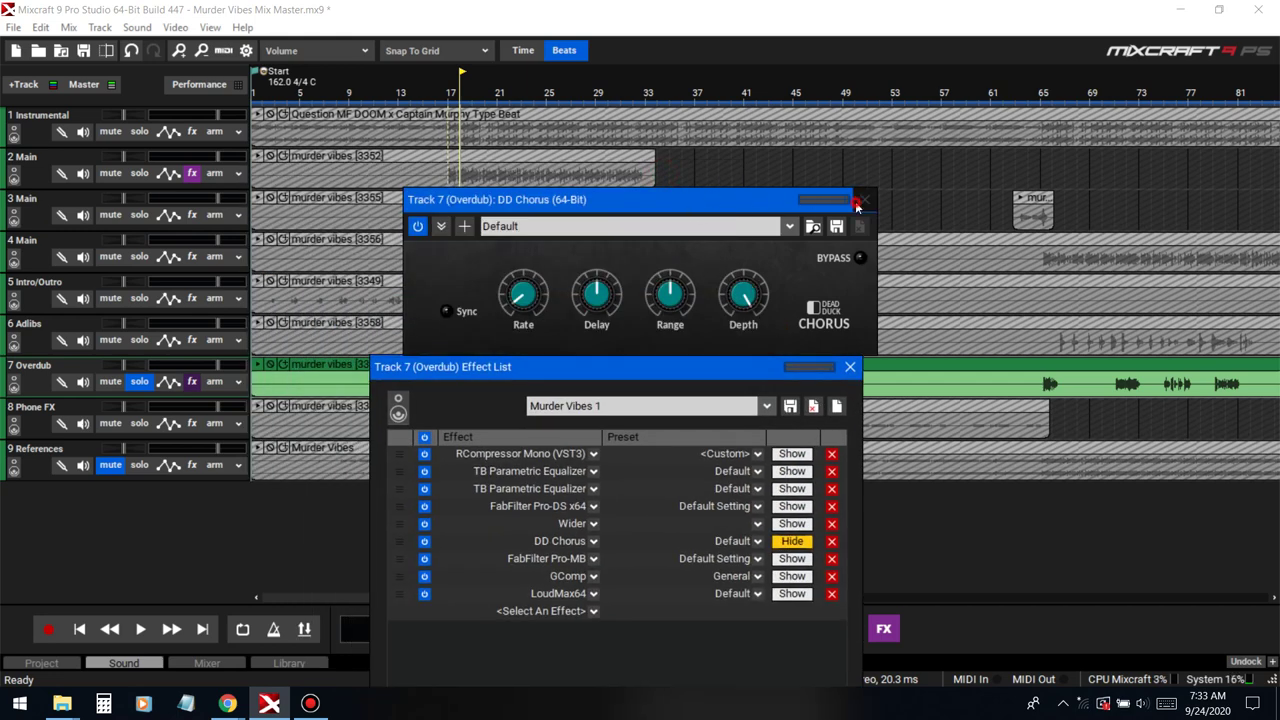
left_click(857, 201)
Step: Play from bar 13 with the Instrumental and track 2 soloed alongside the Overdub, keeping the Overdub's effect list clear of the tracks
left_click(400, 92)
left_click(140, 629)
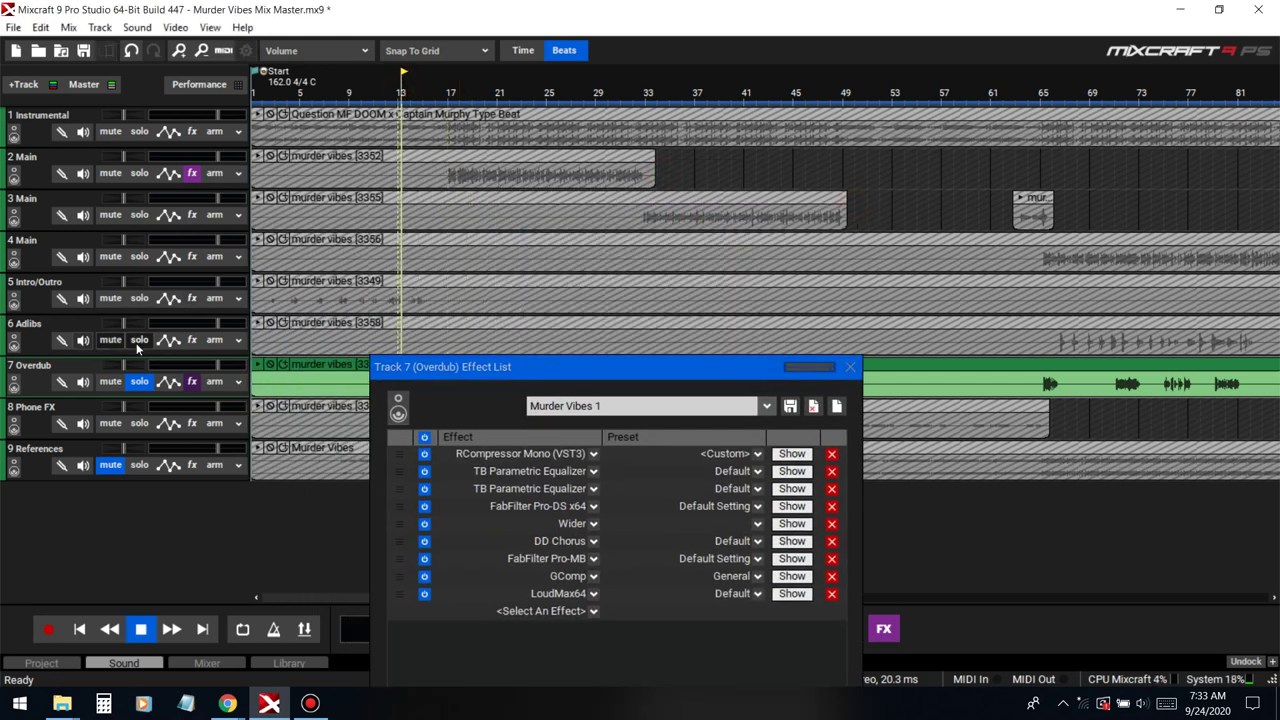
left_click(140, 132)
left_click(140, 173)
left_click_drag(546, 369, 776, 291)
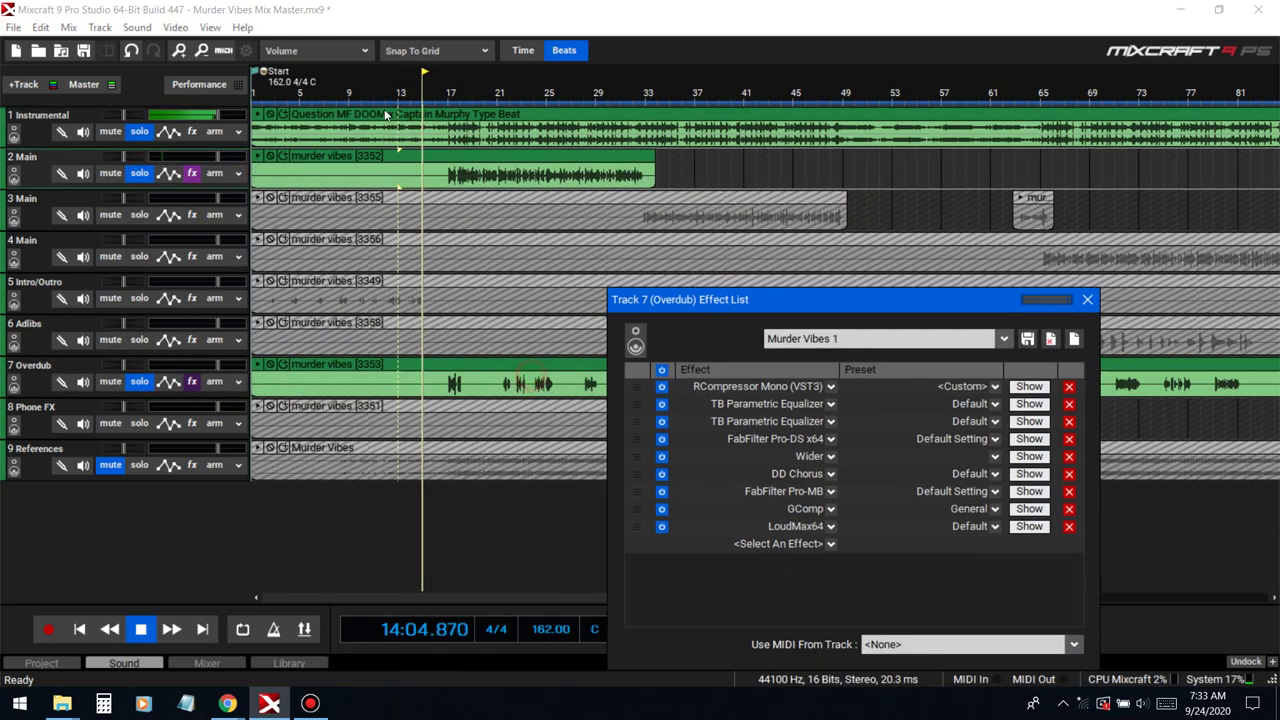
left_click_drag(743, 240, 734, 181)
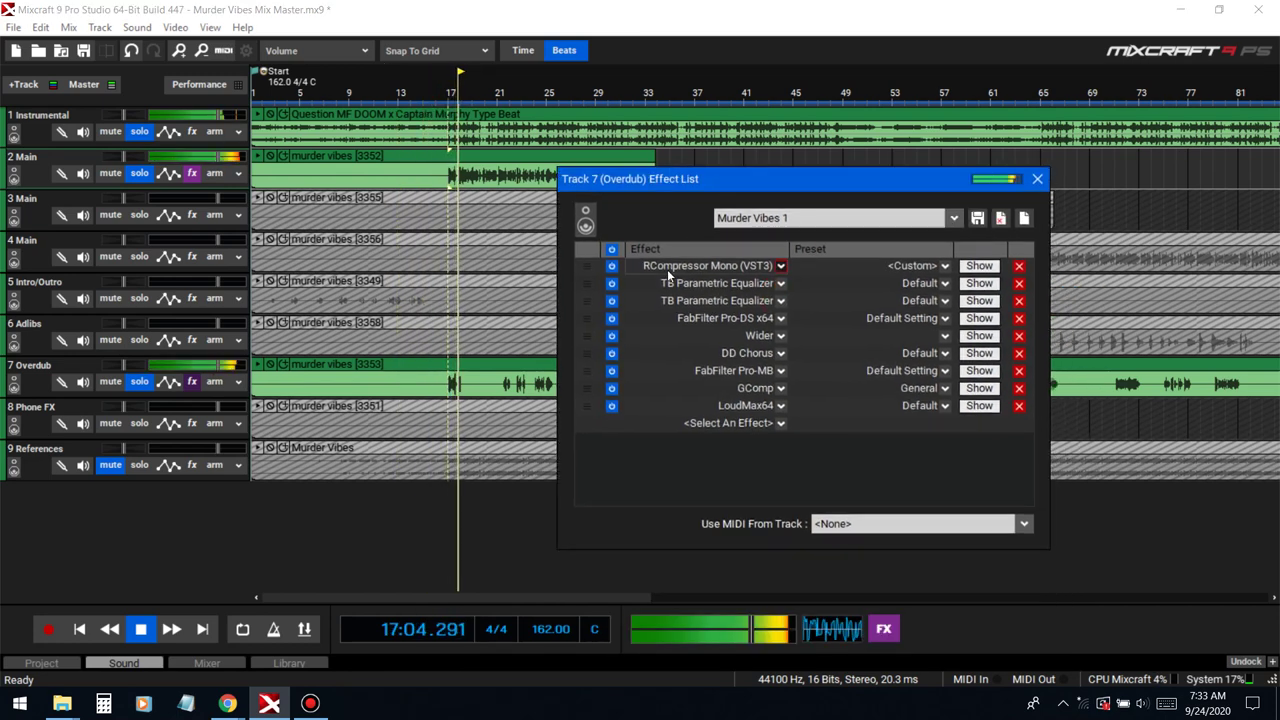
Step: Try the Overdub preset in track 7's DD Chorus with playback from bar 17, and load the Pop Smoke preset instead
left_click(979, 353)
left_click_drag(614, 215, 612, 222)
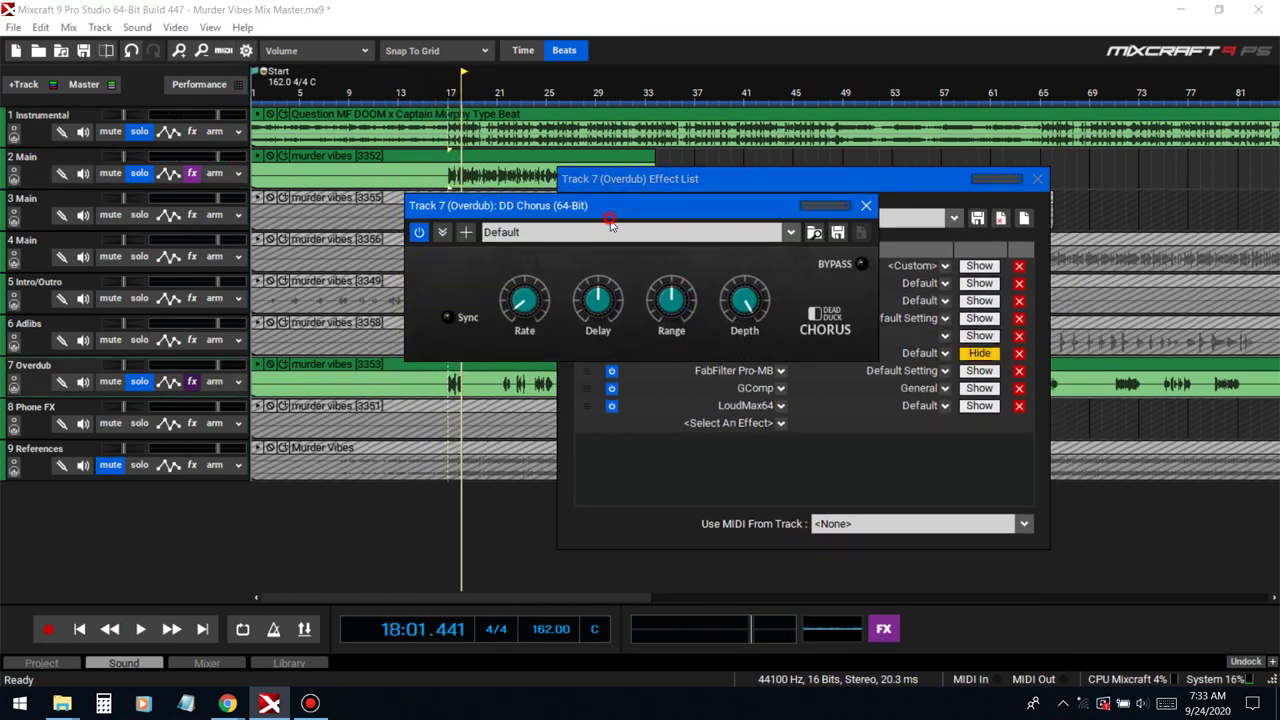
left_click(543, 245)
left_click(545, 309)
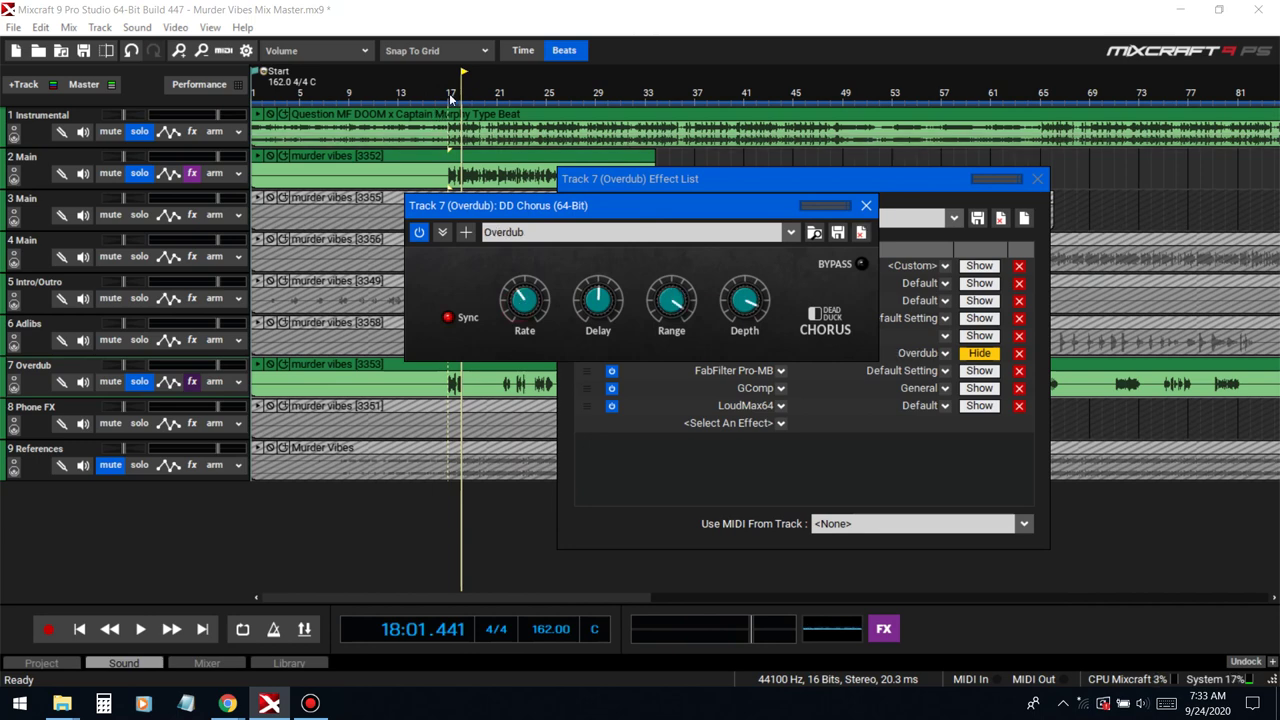
left_click(450, 94)
key("space")
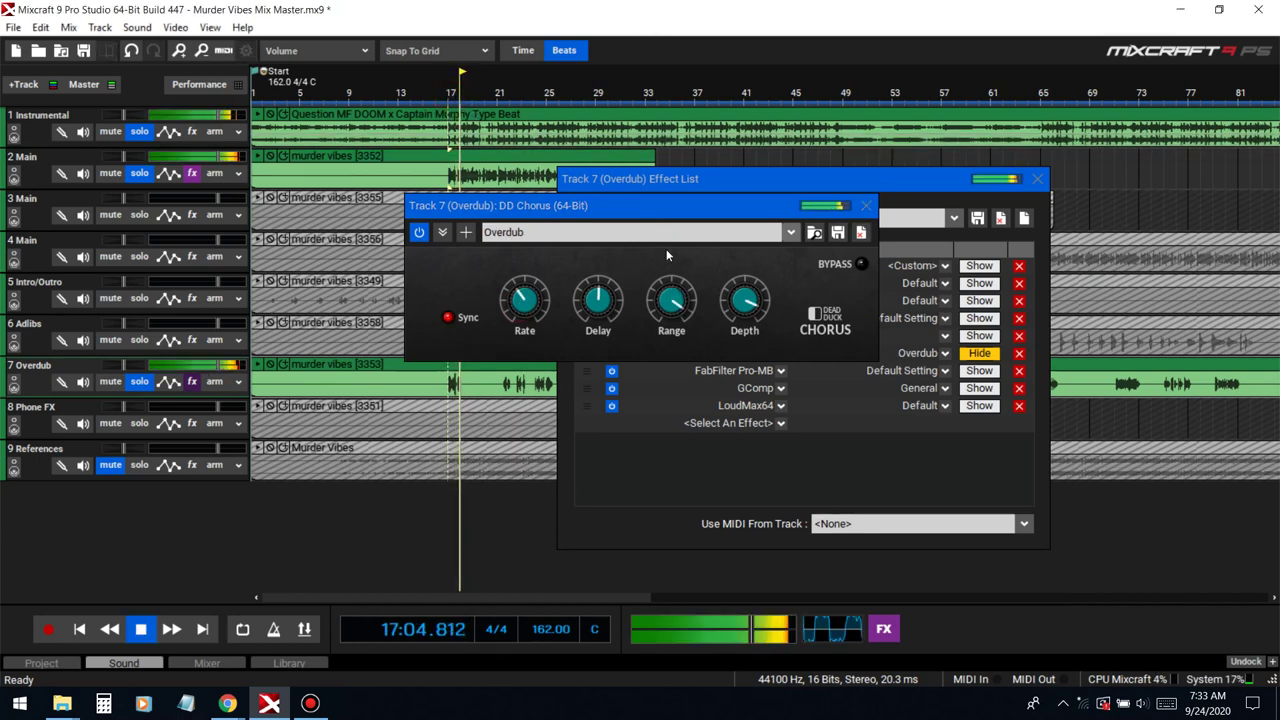
left_click(650, 232)
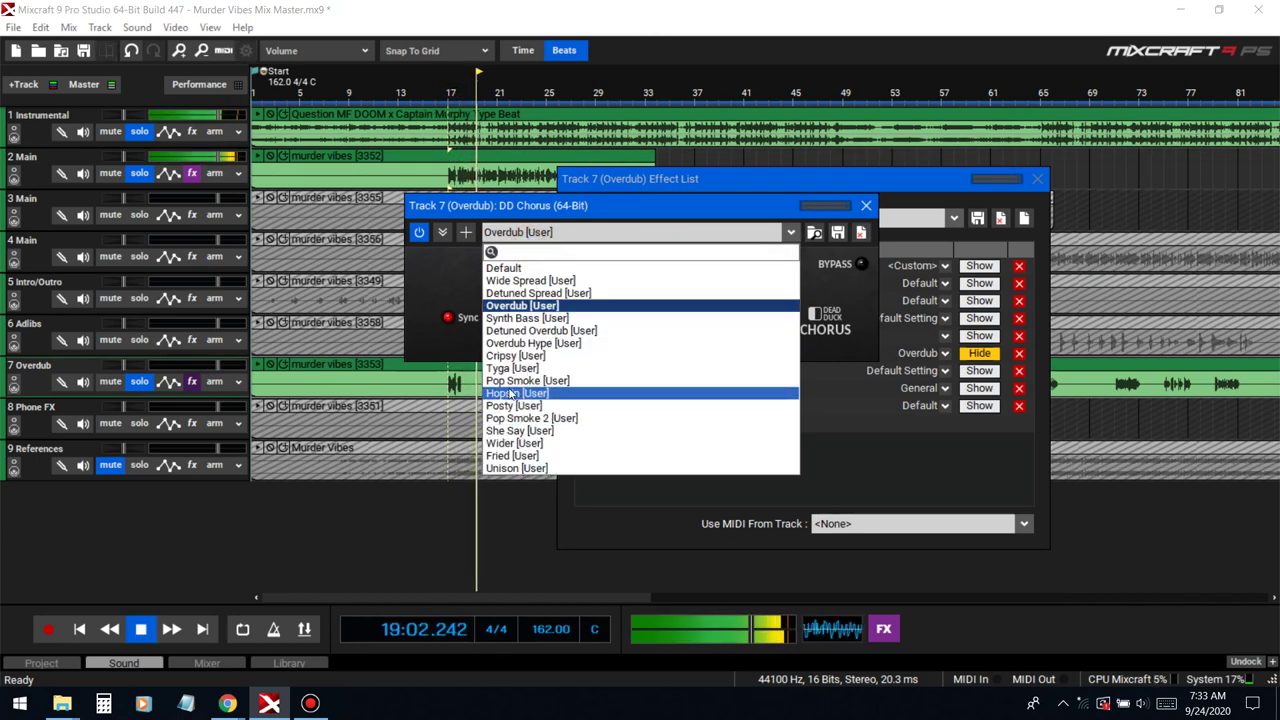
left_click(527, 380)
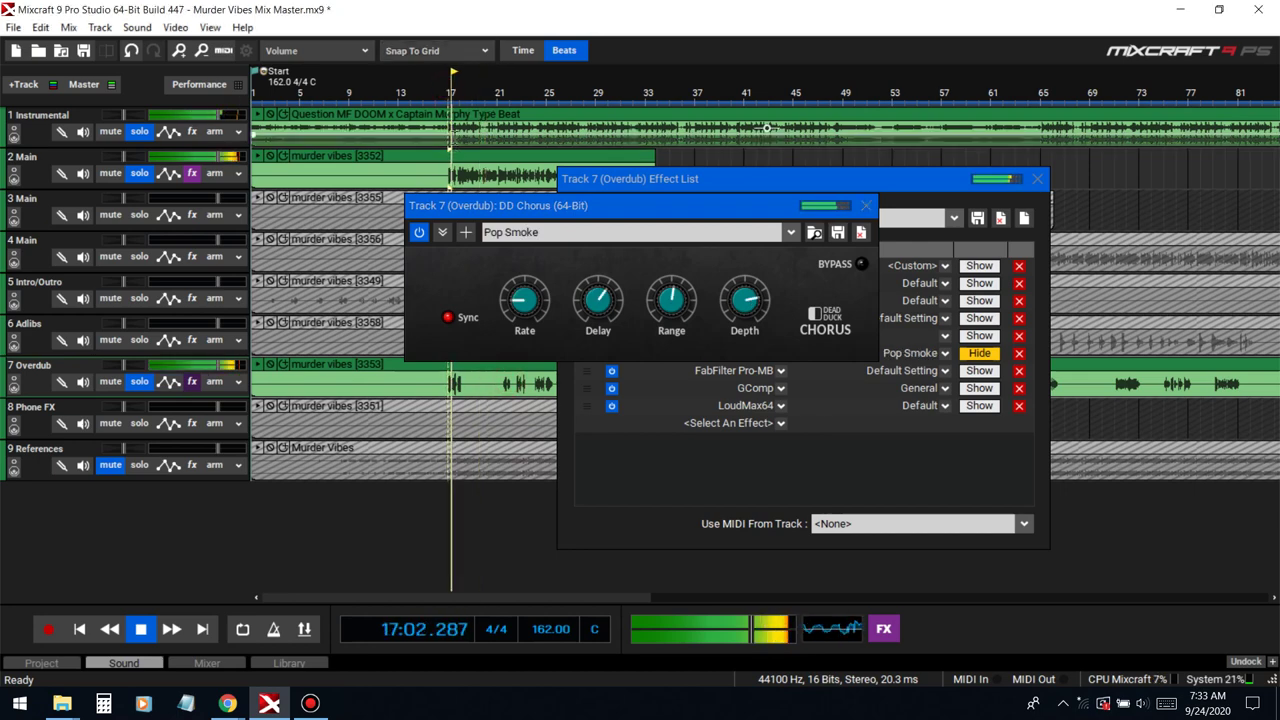
Step: Adjust the Overdub's Pop Smoke chorus while replaying bar 17: reduce Depth, increase Range and set Delay to about its midpoint
left_click_drag(745, 300, 752, 356)
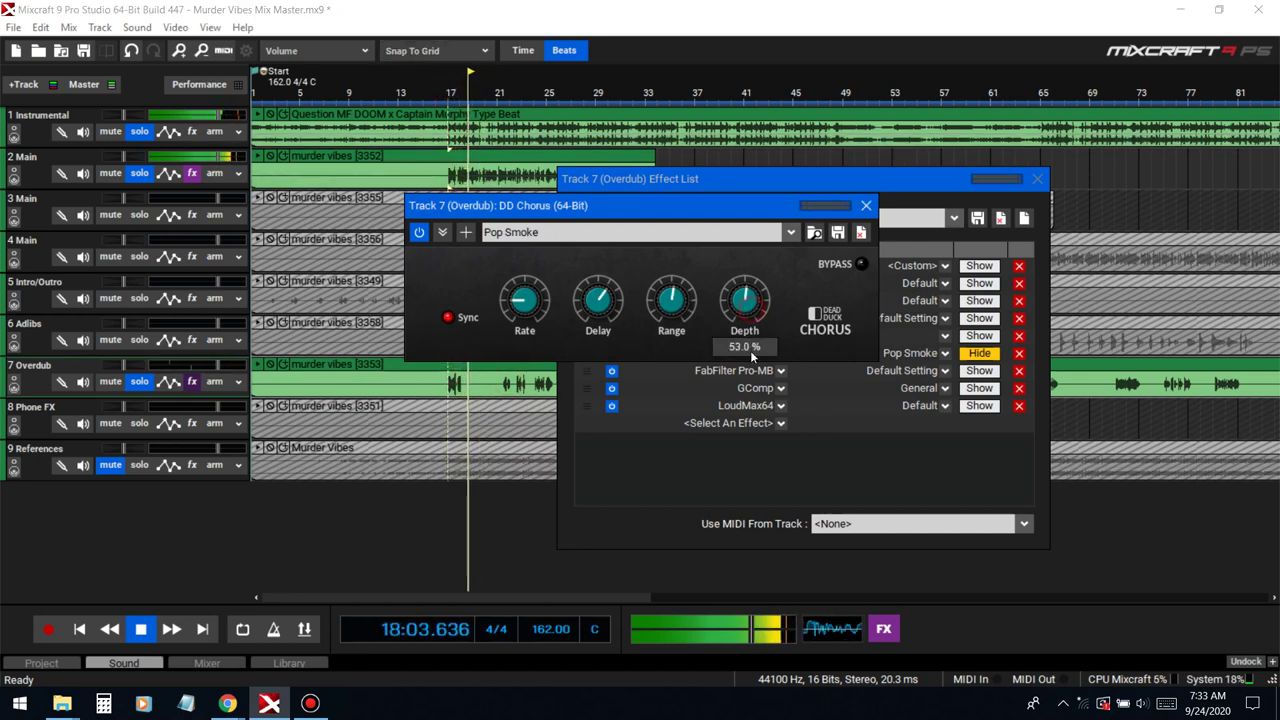
left_click_drag(668, 294, 657, 275)
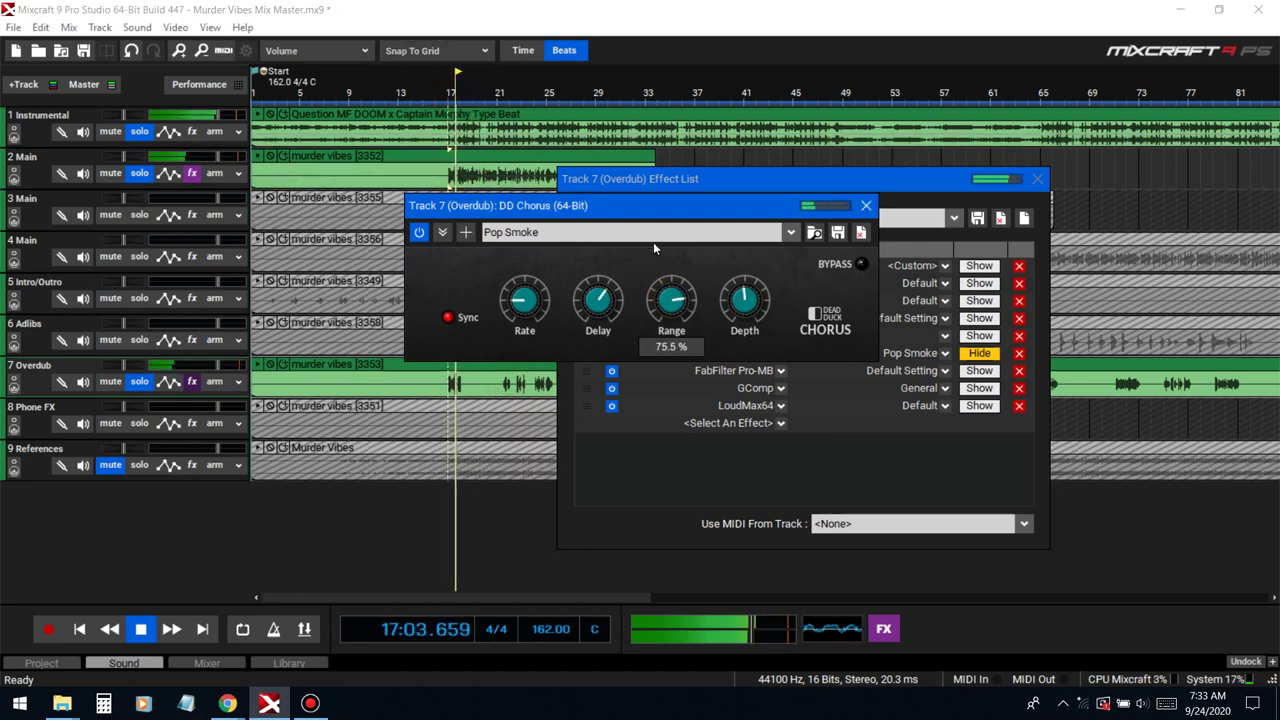
left_click(447, 91)
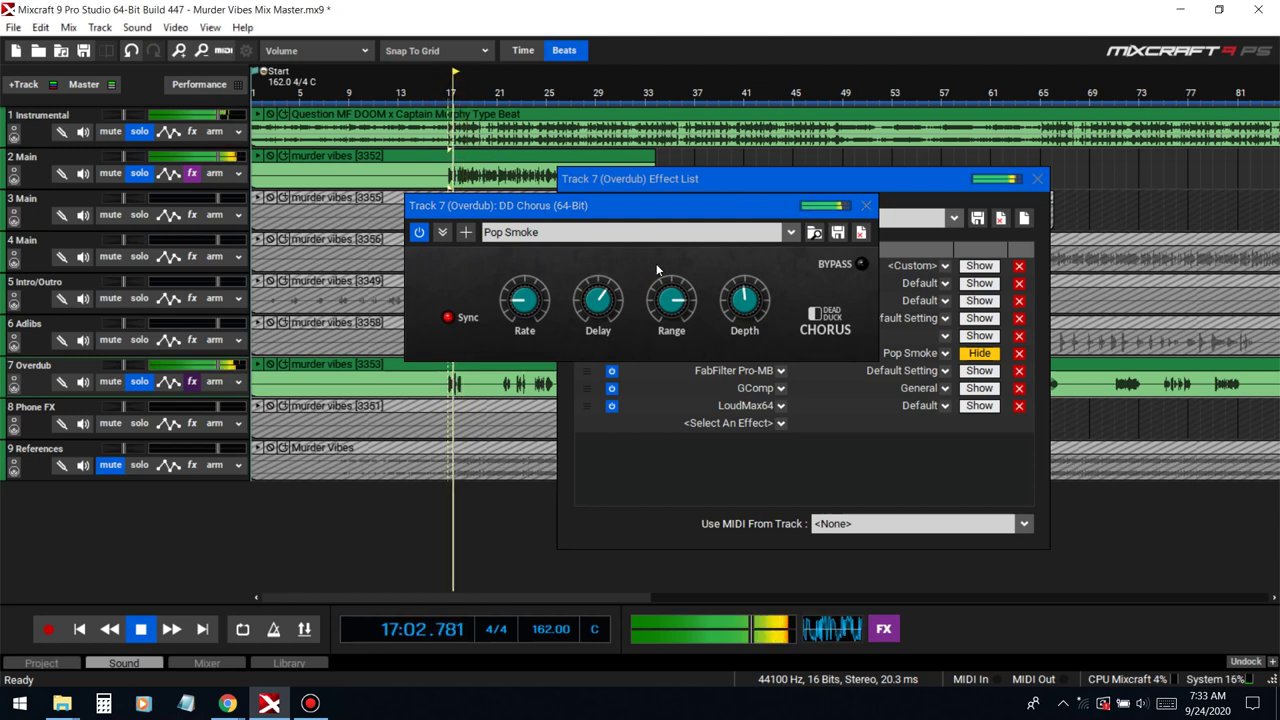
left_click_drag(674, 313, 672, 307)
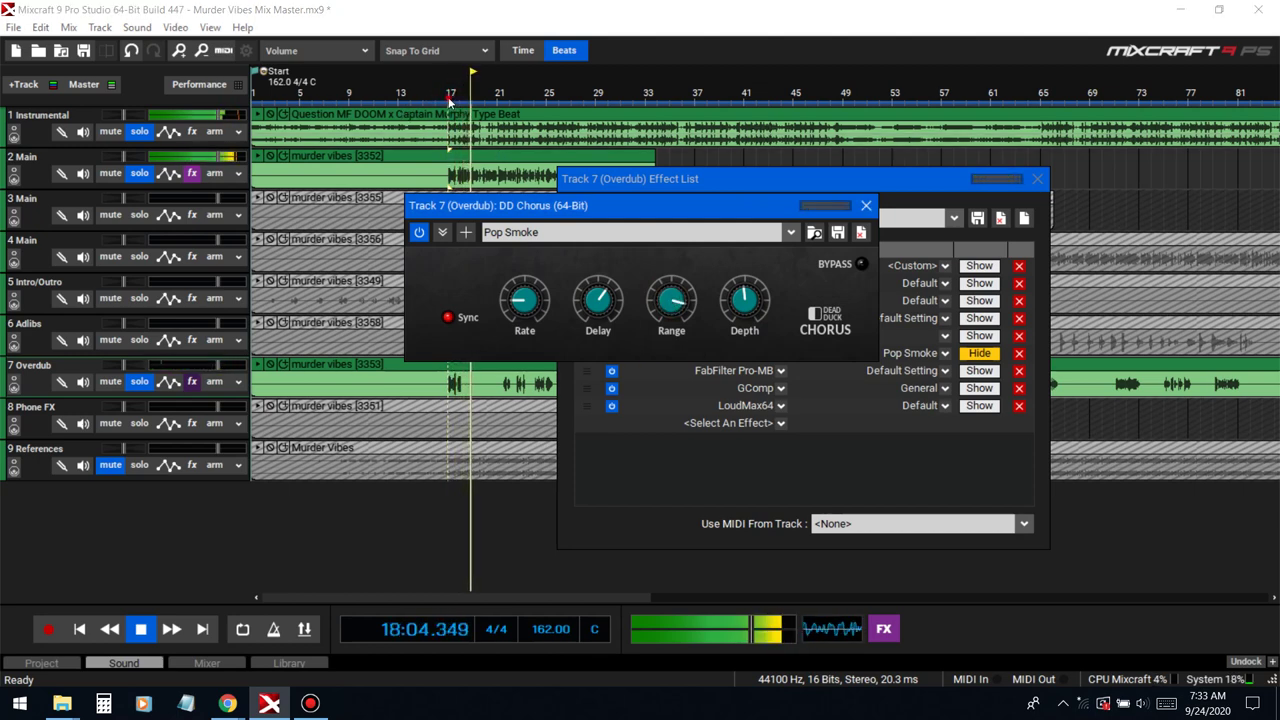
left_click_drag(762, 308, 756, 283)
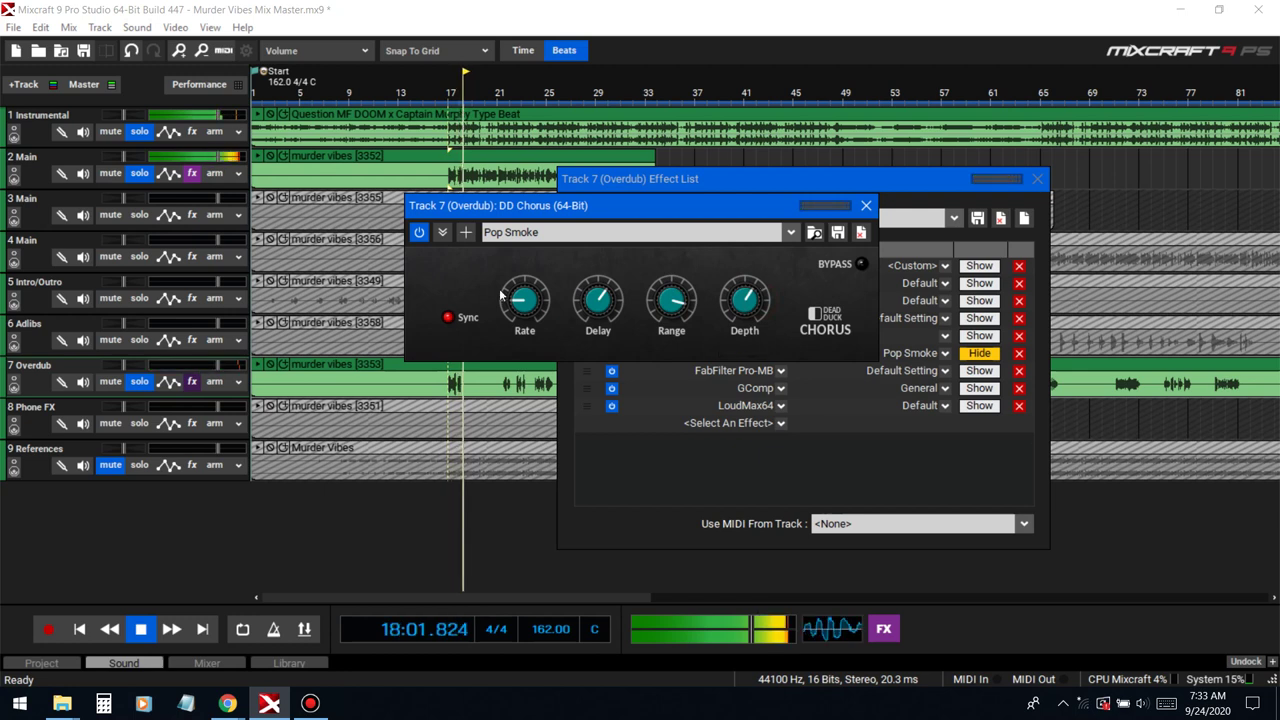
left_click_drag(597, 300, 604, 319)
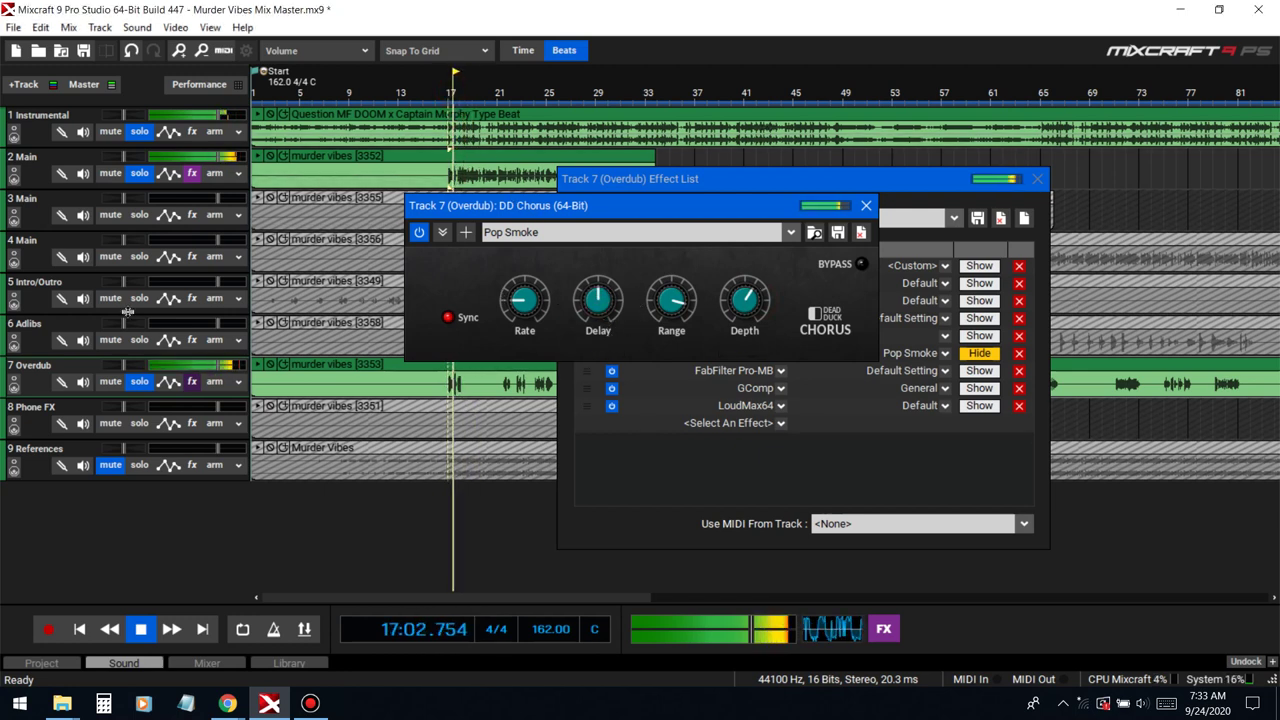
Step: Turn off the Instrumental's solo, raise the Overdub chorus Rate while replaying from bar 16, and close the chorus window
left_click(140, 133)
mouse_move(538, 305)
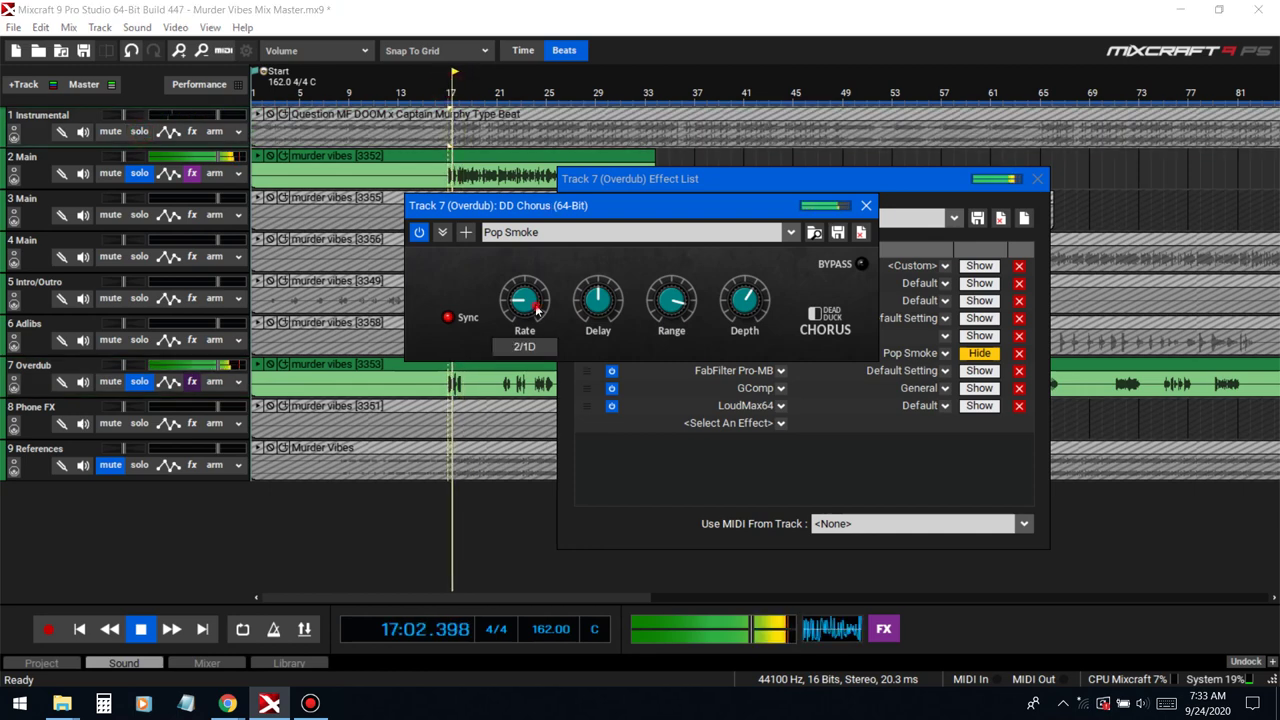
left_click(441, 92)
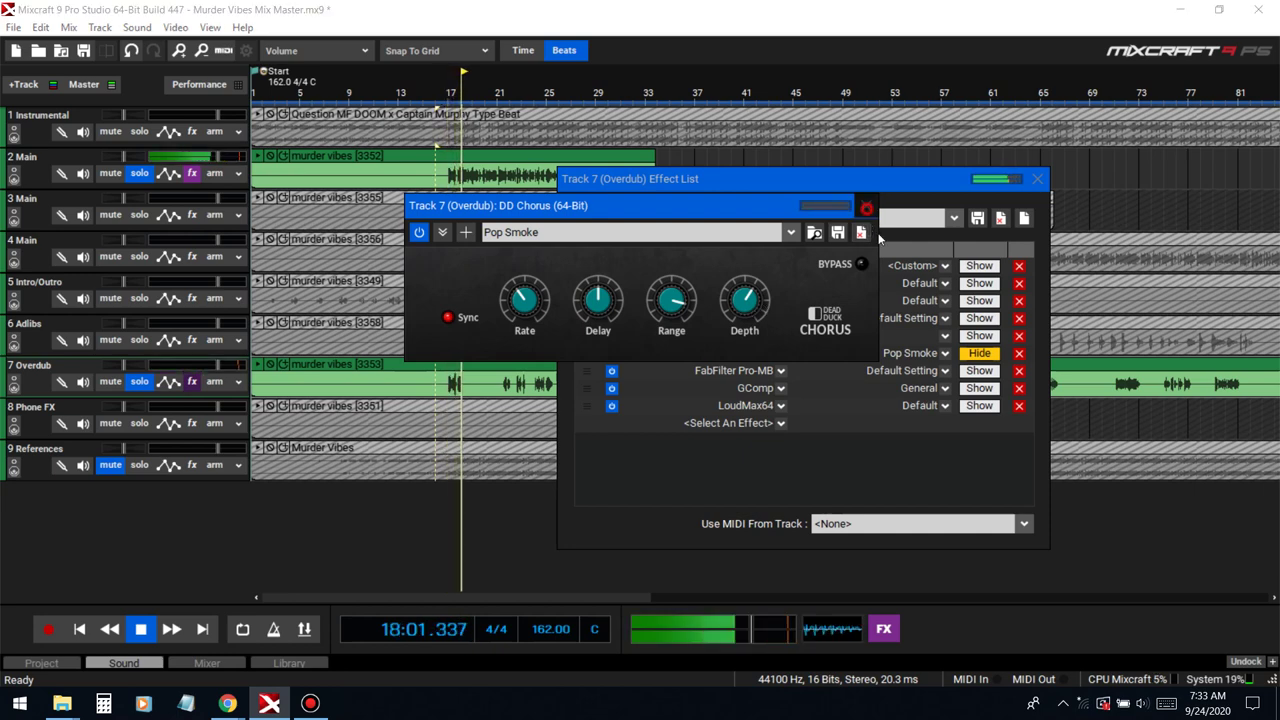
left_click(866, 205)
Step: Widen the Overdub's stereo image by setting Wider to 104% while replaying bar 17, and close its window
left_click(979, 335)
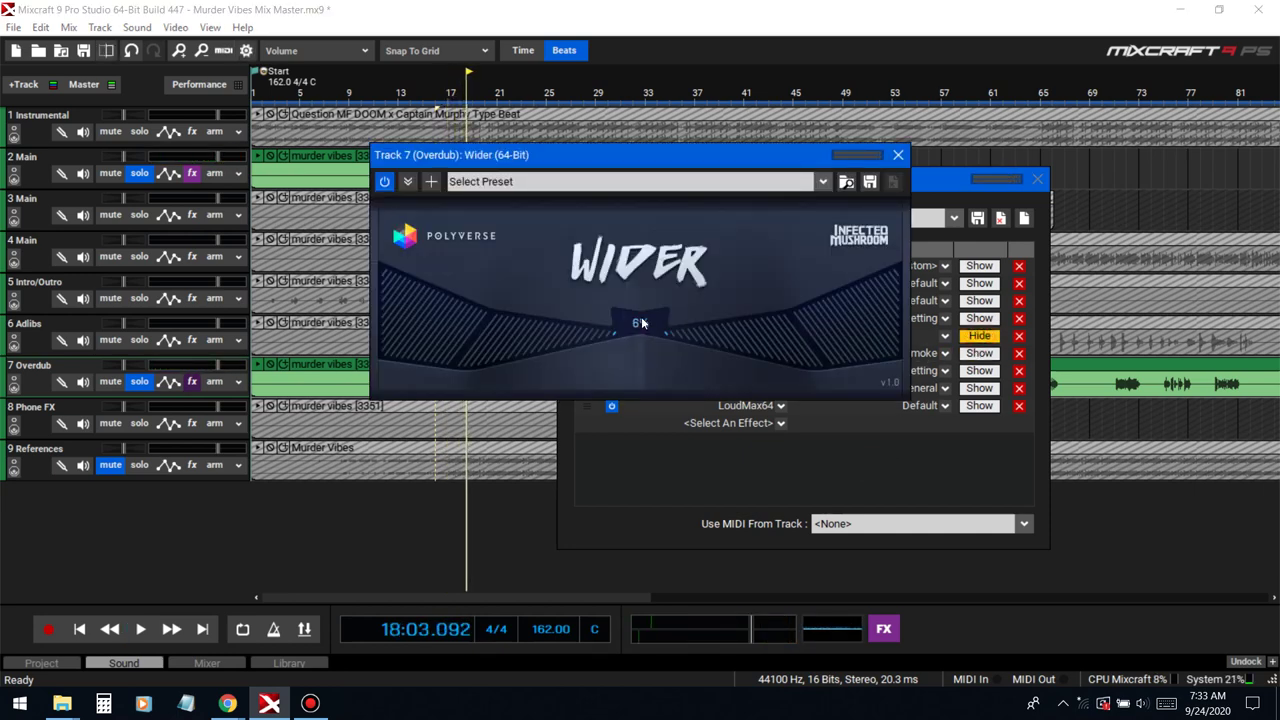
left_click_drag(623, 166, 686, 324)
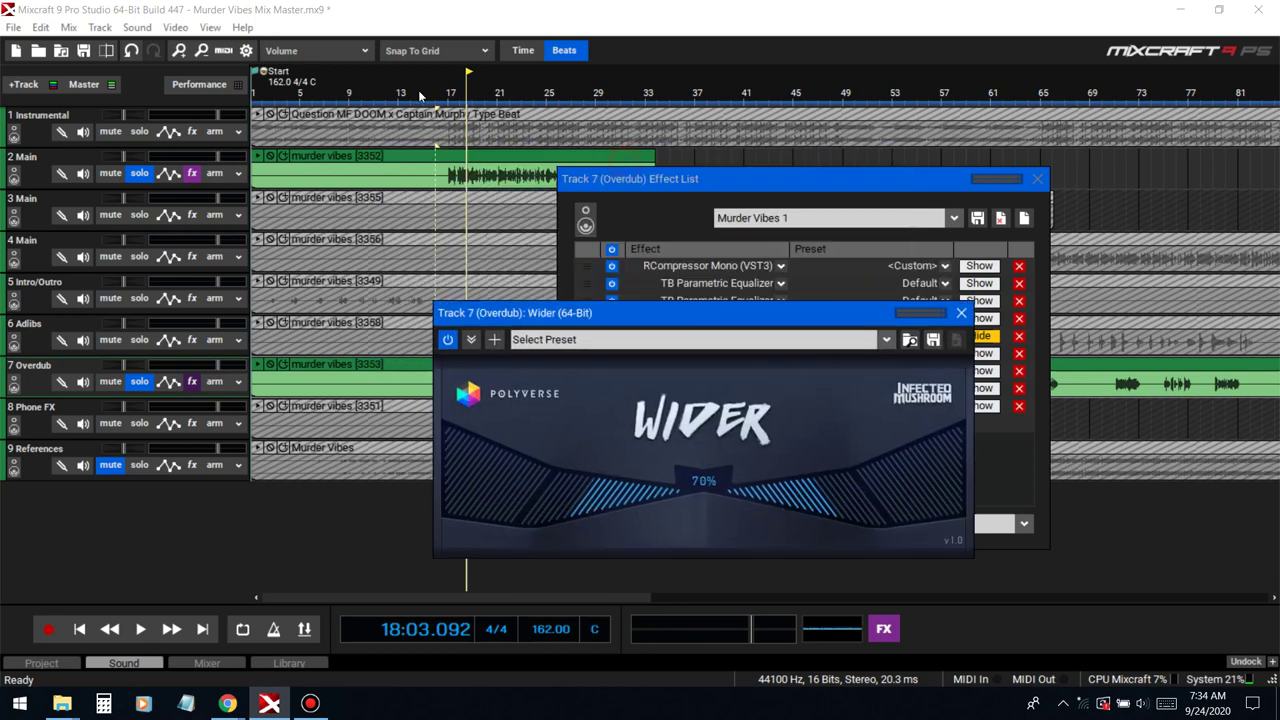
left_click(449, 90)
key("space")
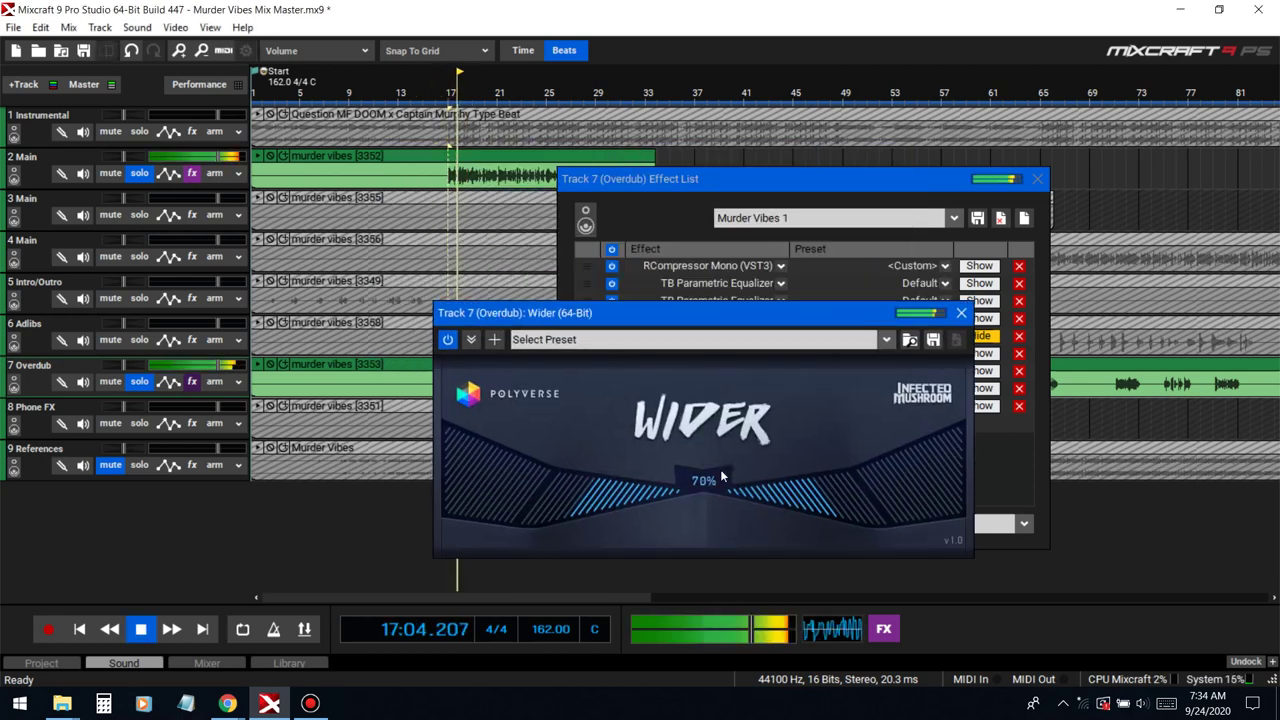
left_click_drag(722, 477, 722, 447)
left_click(443, 98)
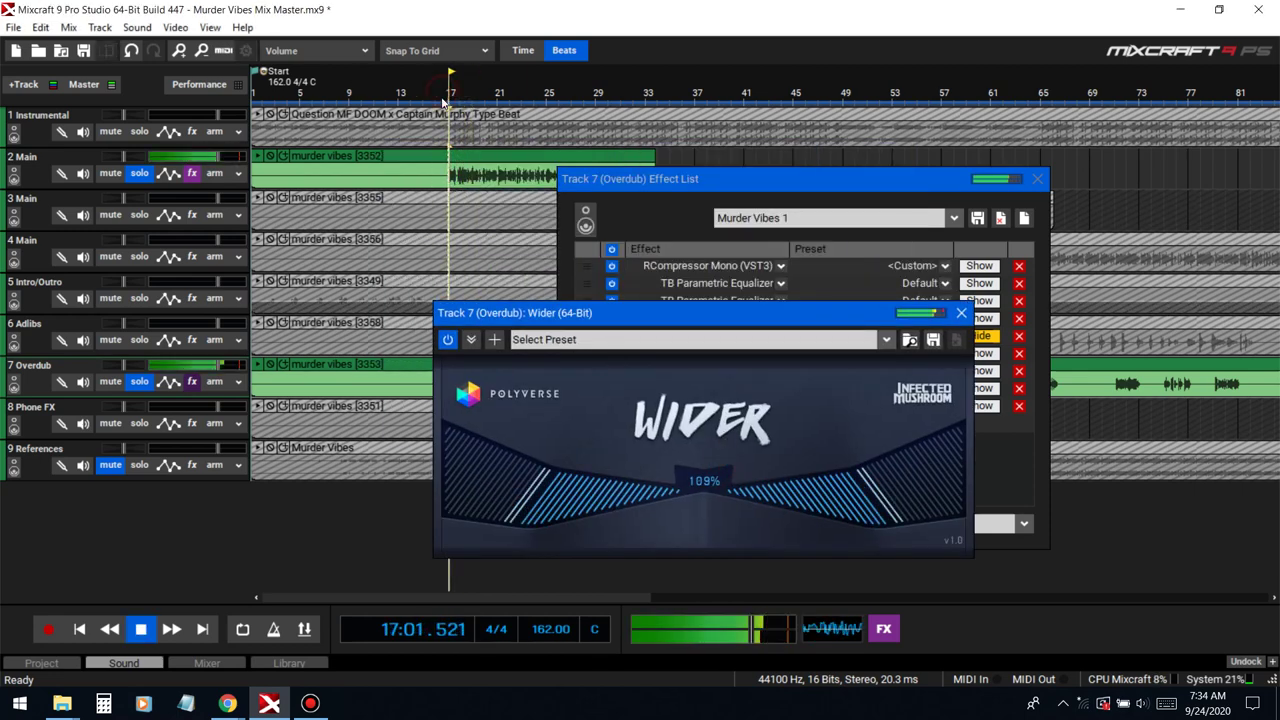
left_click_drag(708, 478, 709, 481)
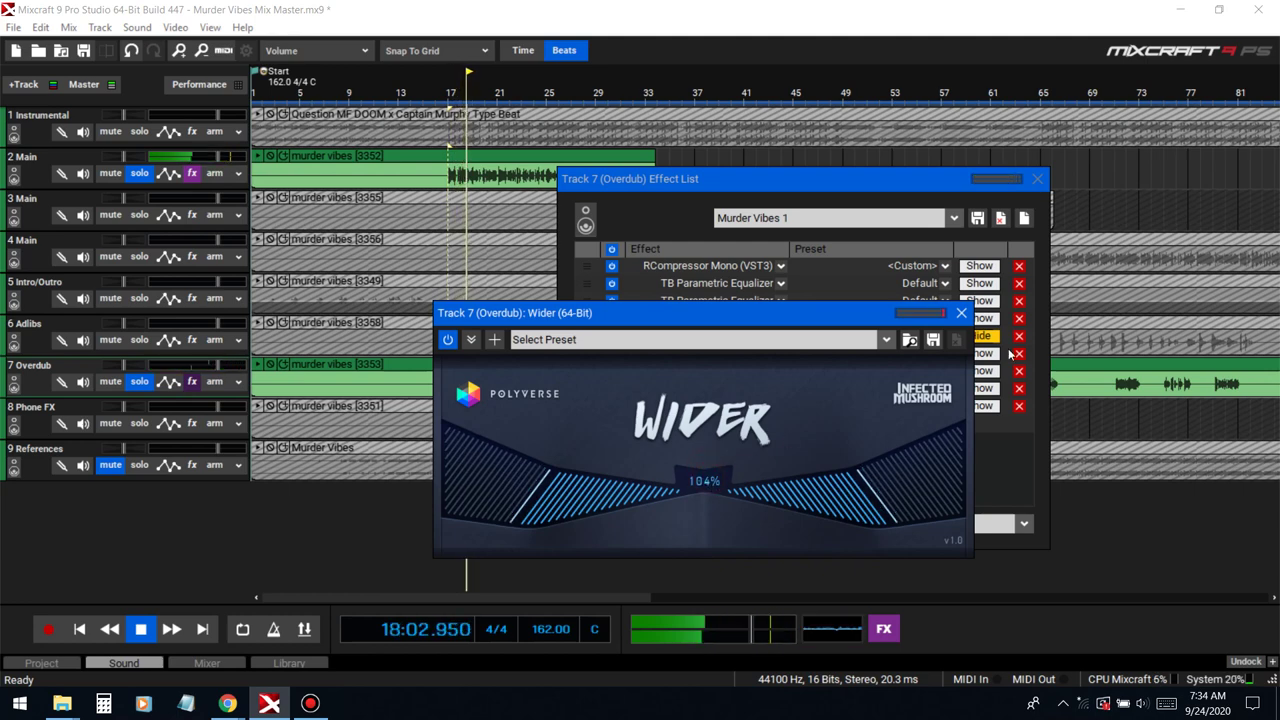
left_click(956, 310)
key("space")
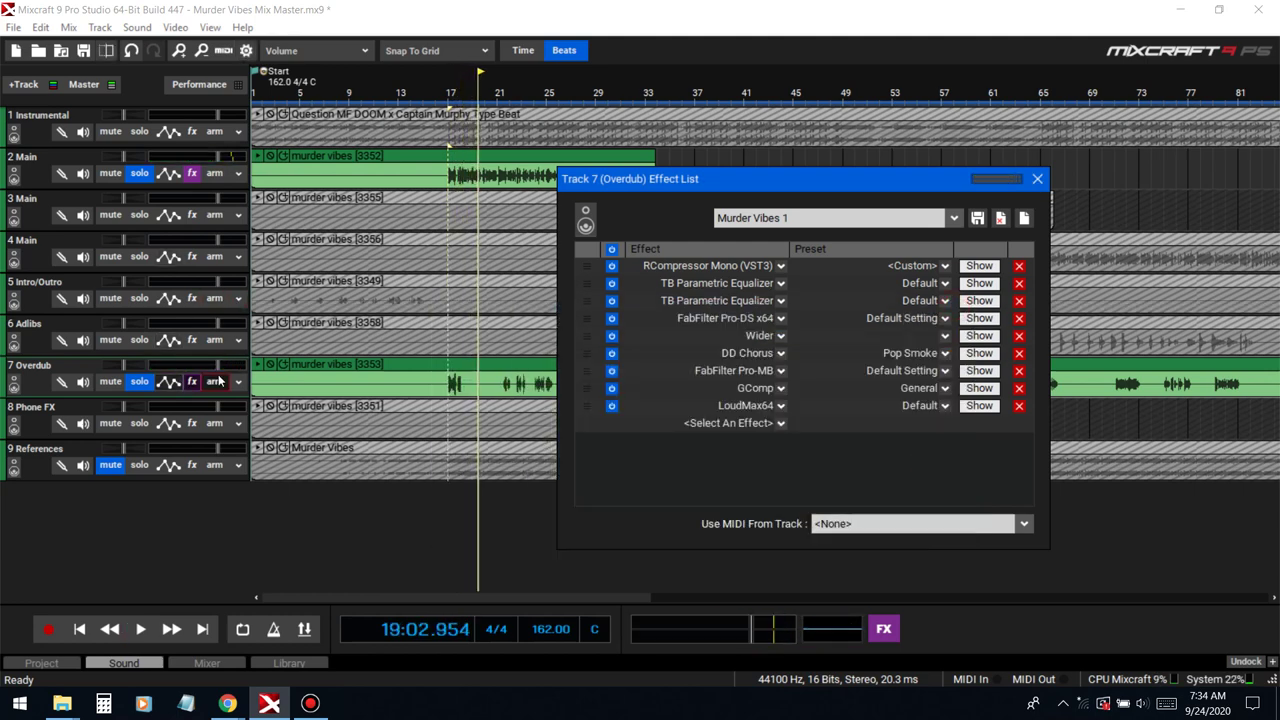
Step: Lower the Overdub track's volume to about -4.0 dB and check it with playback from bar 17
left_click_drag(216, 366, 205, 364)
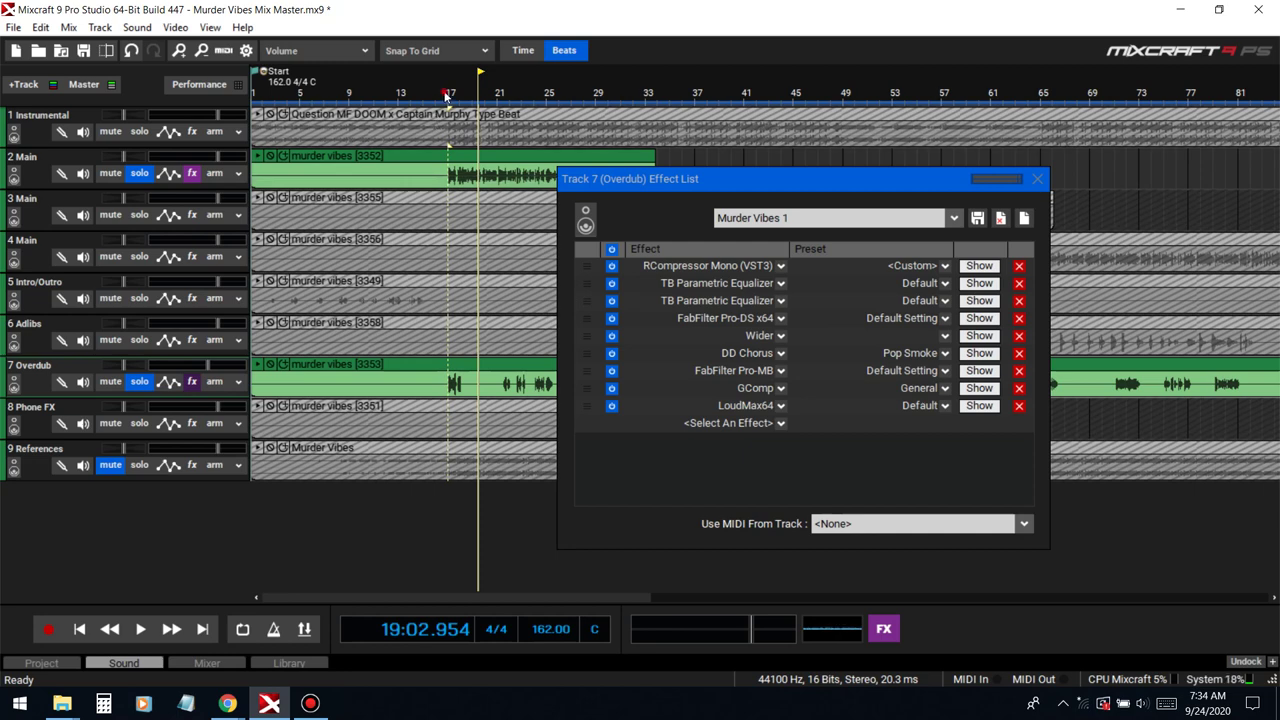
key("space")
left_click_drag(206, 364, 206, 363)
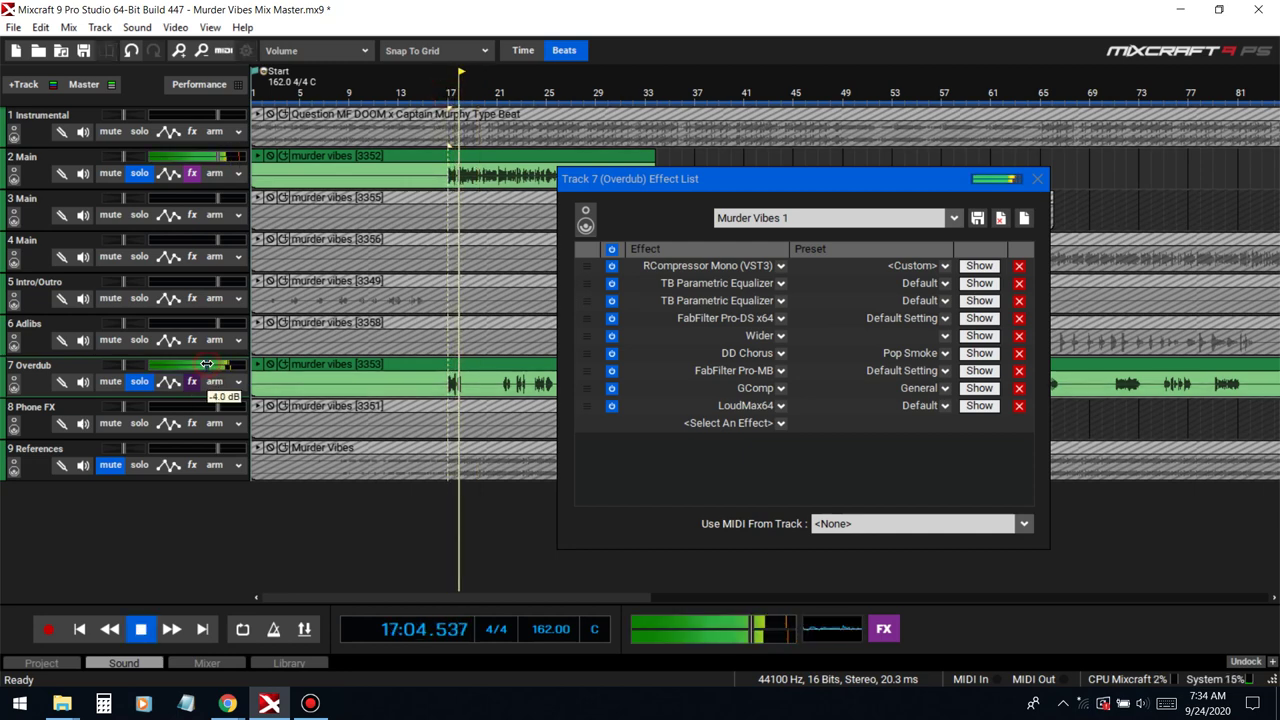
key("space")
Step: In the Overdub's second TB Parametric Equalizer, set the low cut to 123 Hz and section 2 to 179 Hz at 0.0 dB gain
left_click(979, 300)
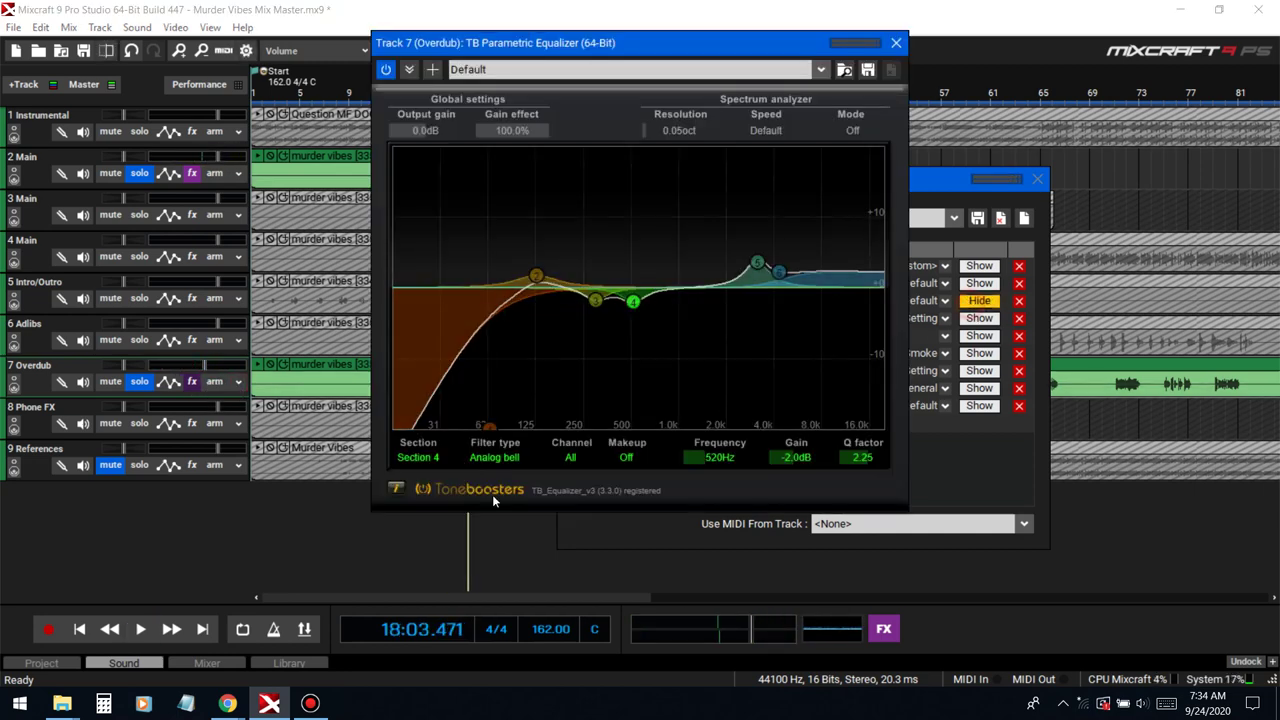
left_click(482, 431)
left_click_drag(492, 429, 534, 429)
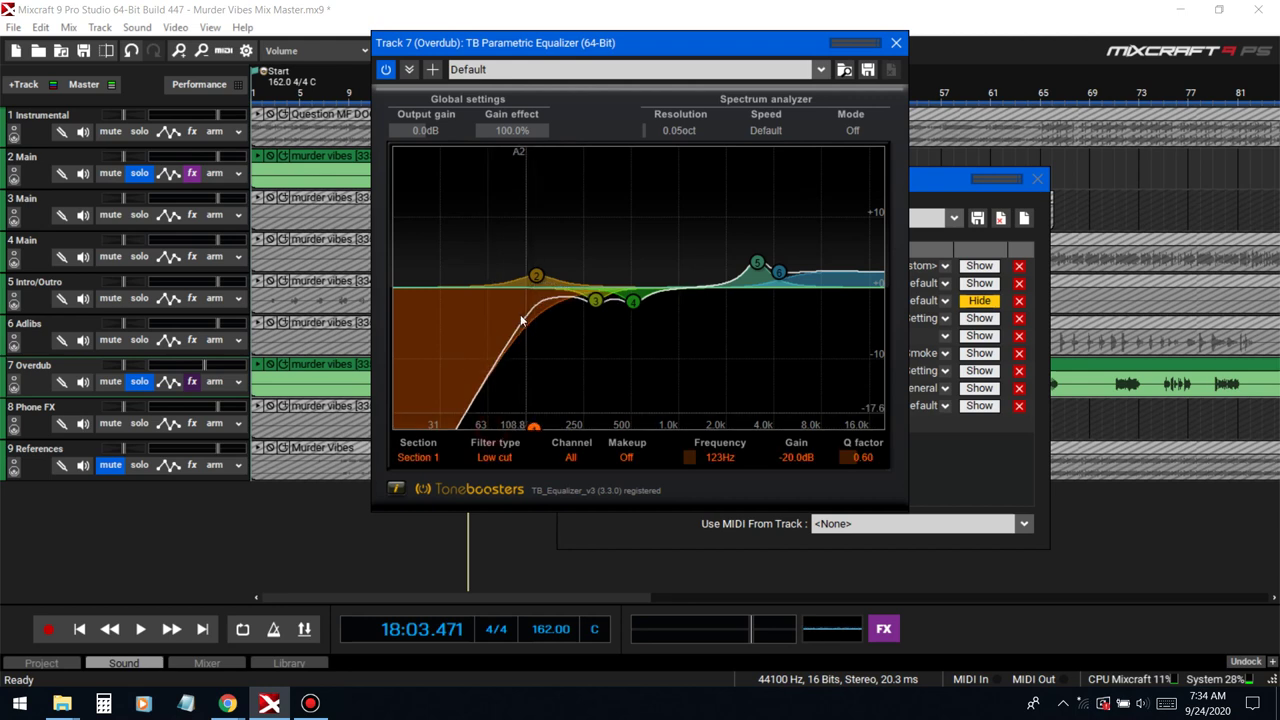
left_click_drag(537, 276, 562, 293)
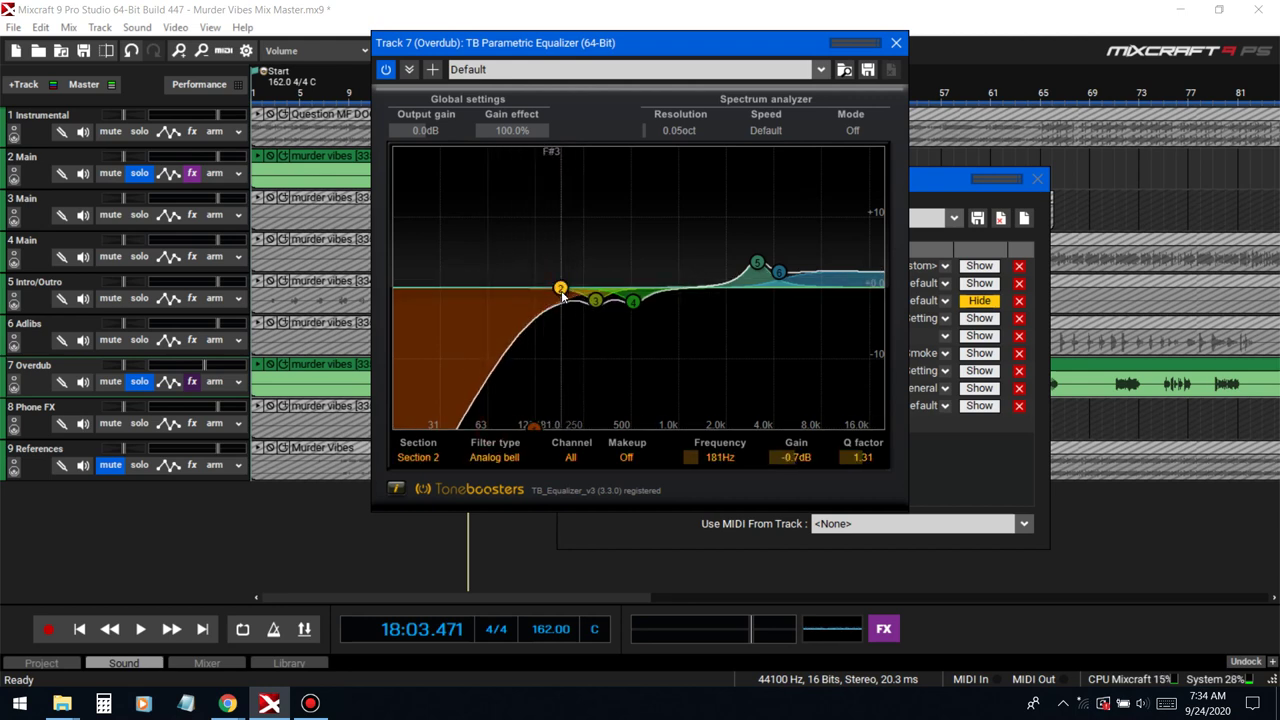
Step: Keep only the equalizer window open clear of the tracks, play from bar 16, and set its low cut to 140 Hz with Q 0.58
left_click_drag(634, 43, 845, 77)
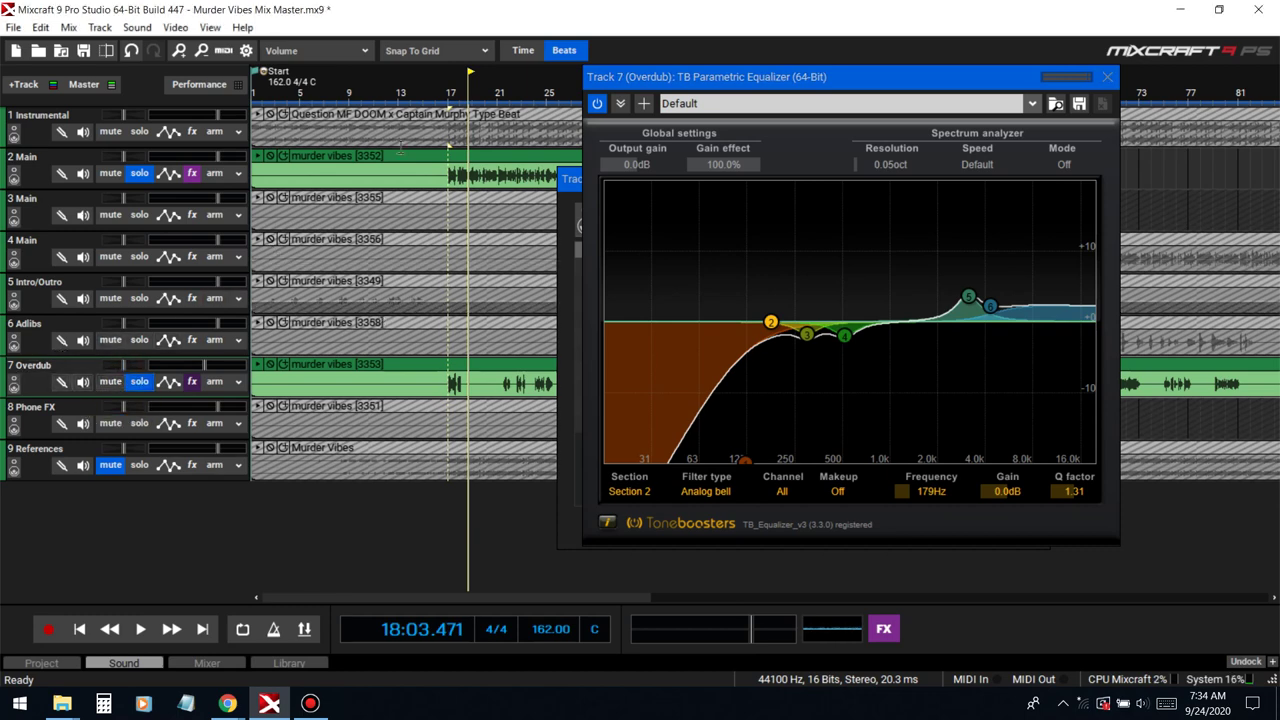
left_click(435, 100)
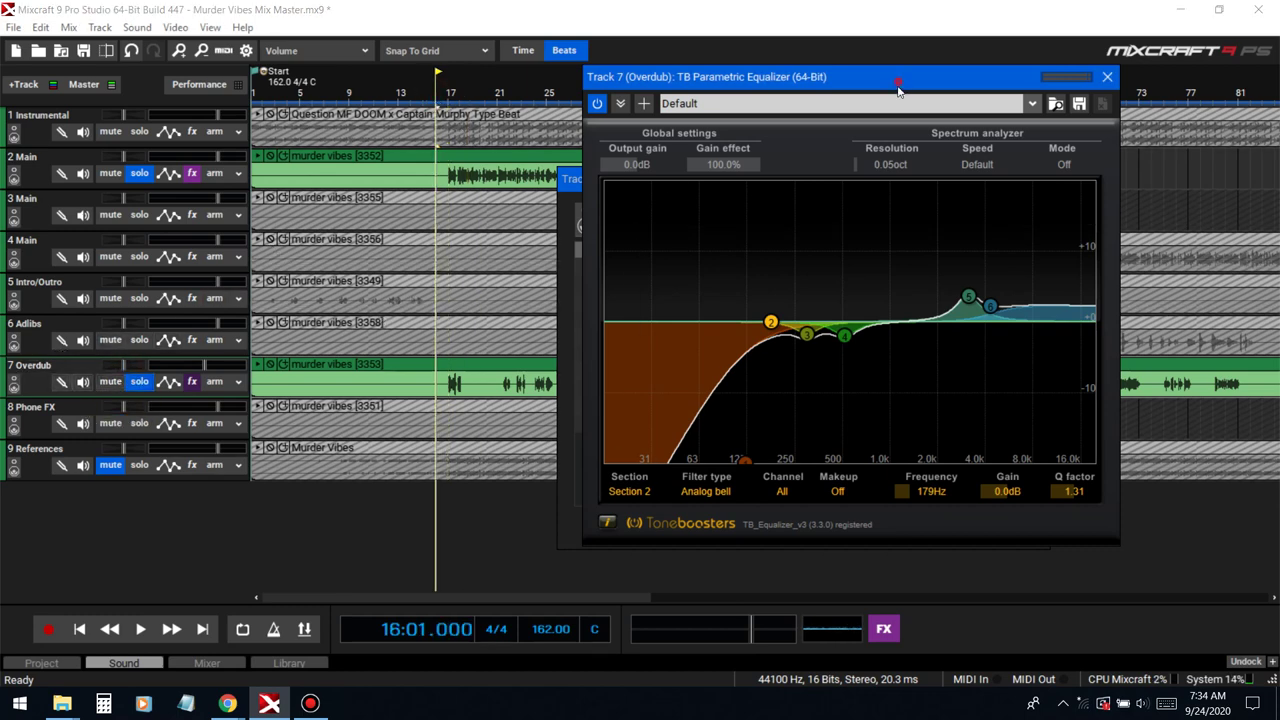
left_click_drag(718, 77, 613, 347)
left_click(1037, 178)
left_click_drag(752, 347, 854, 186)
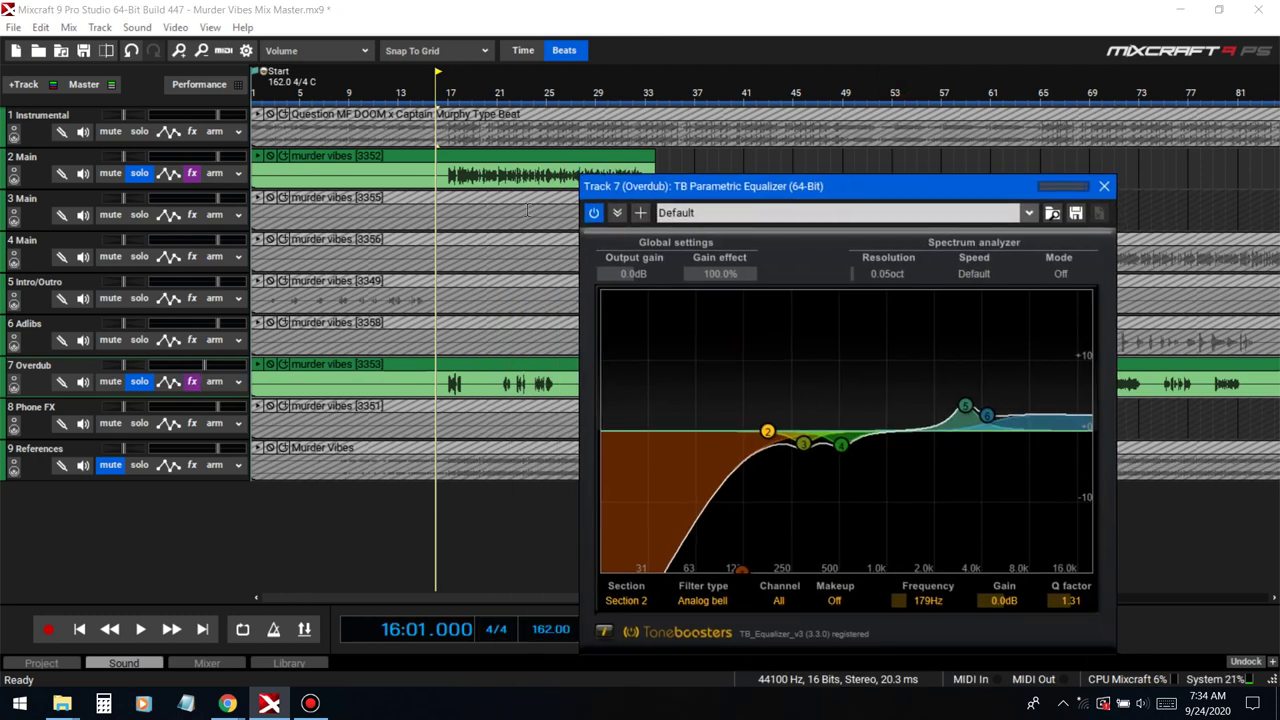
key("space")
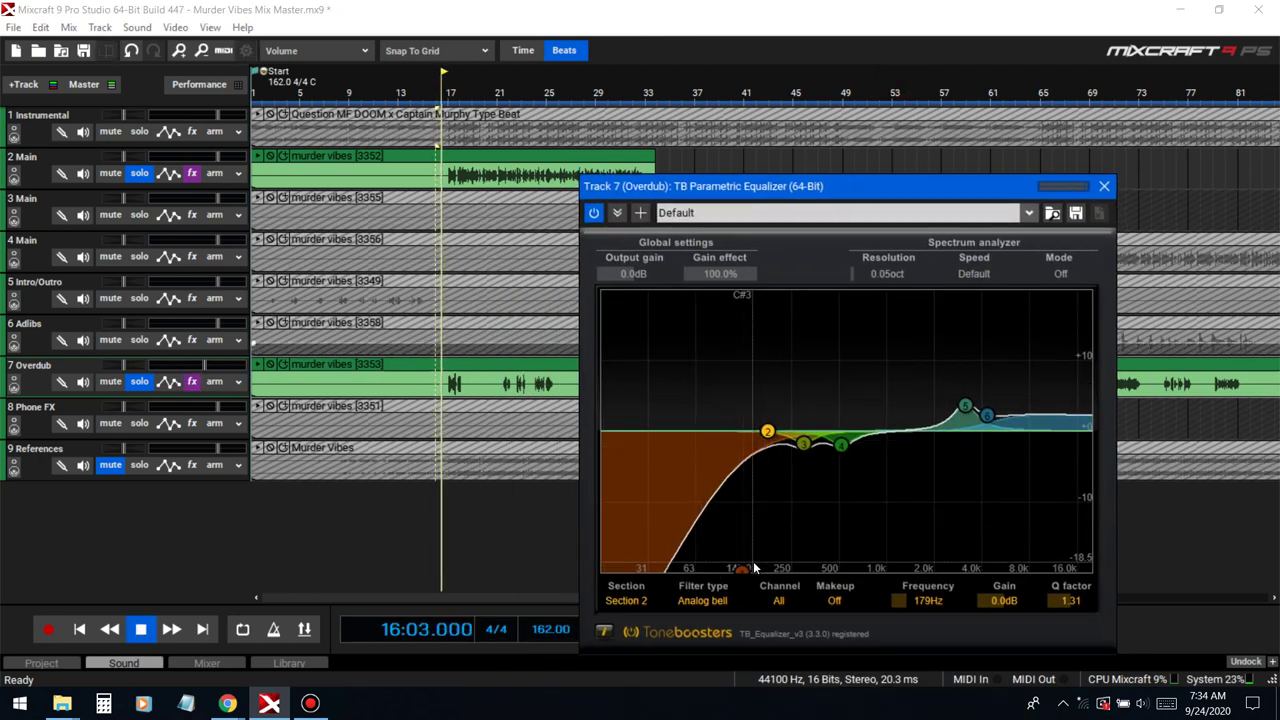
left_click_drag(742, 570, 751, 572)
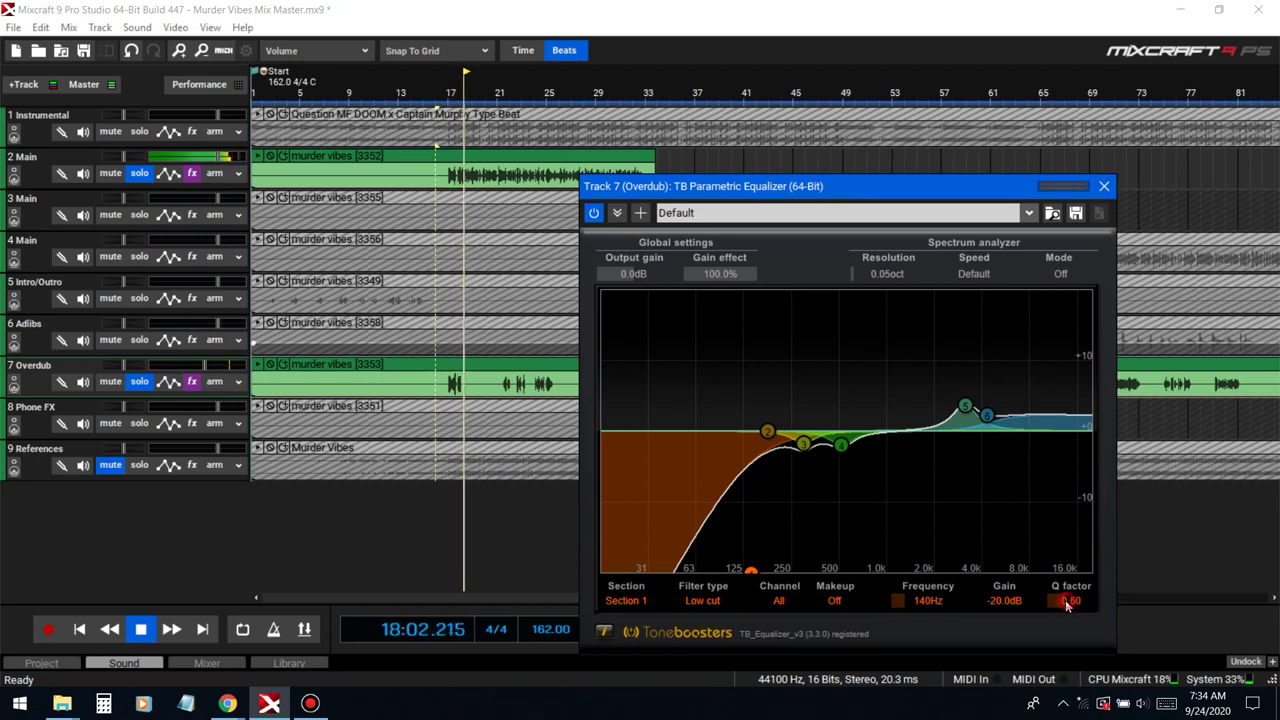
left_click_drag(1064, 601, 1060, 601)
Step: Set the Overdub's RCompressor to threshold -15.6, attack 3.14, release 360 and gain 9.0 during playback from bar 17, and close it
left_click(192, 382)
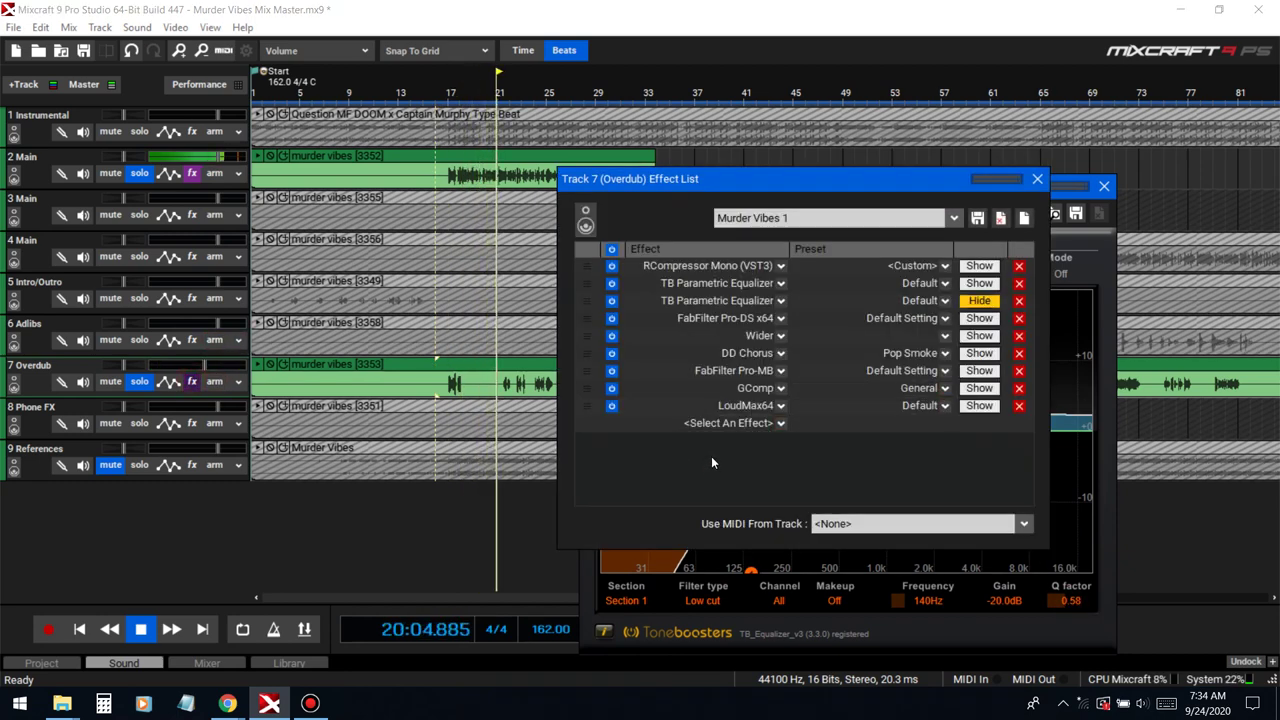
key("space")
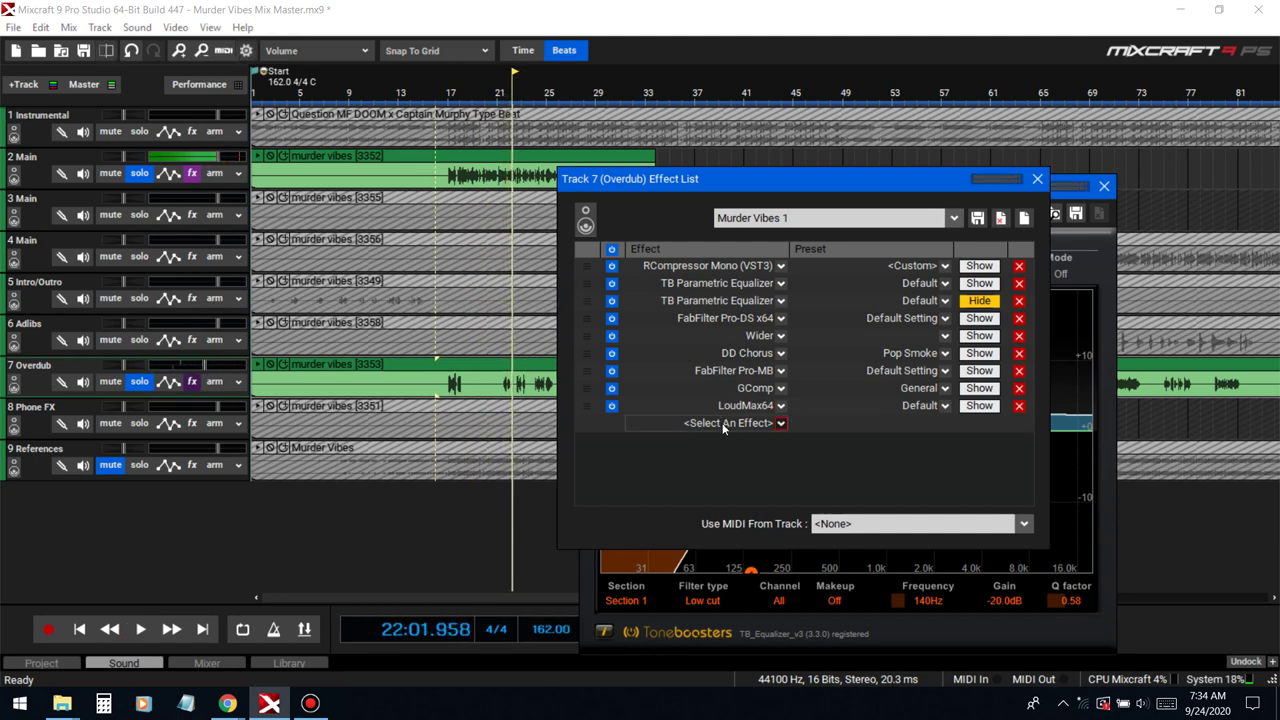
left_click(724, 423)
left_click(979, 265)
left_click(979, 265)
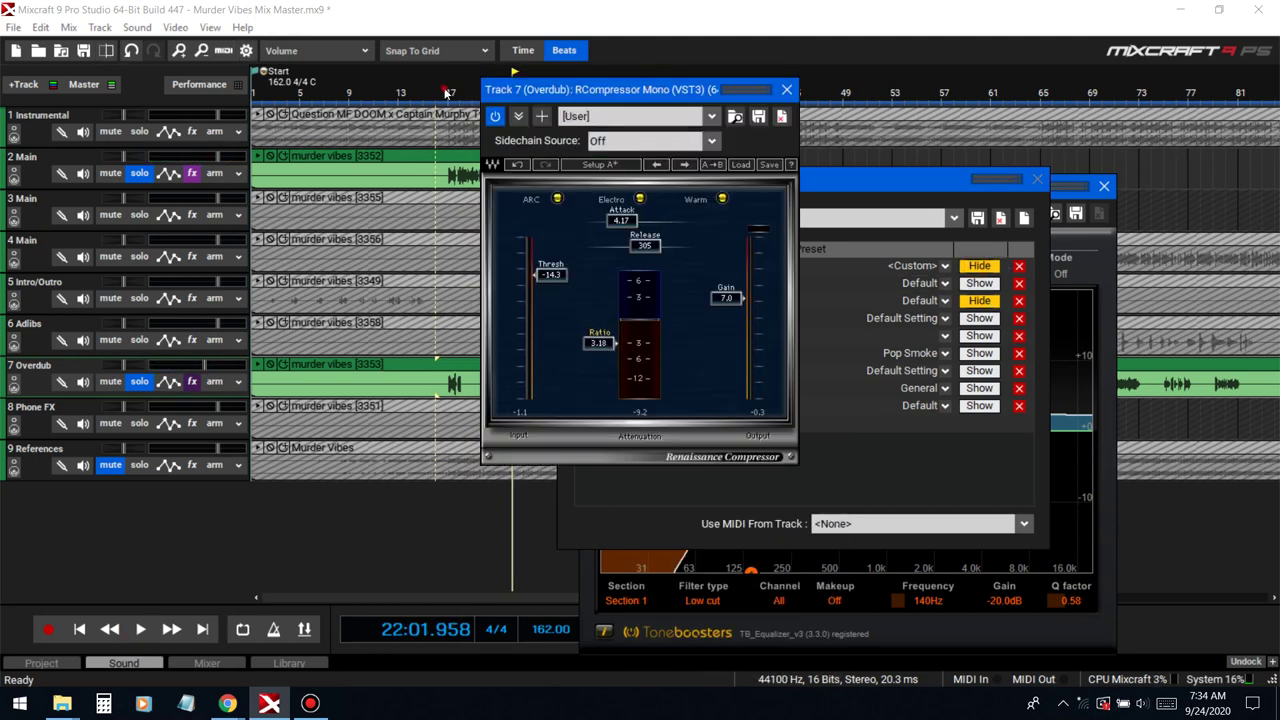
key("space")
left_click_drag(555, 275, 555, 278)
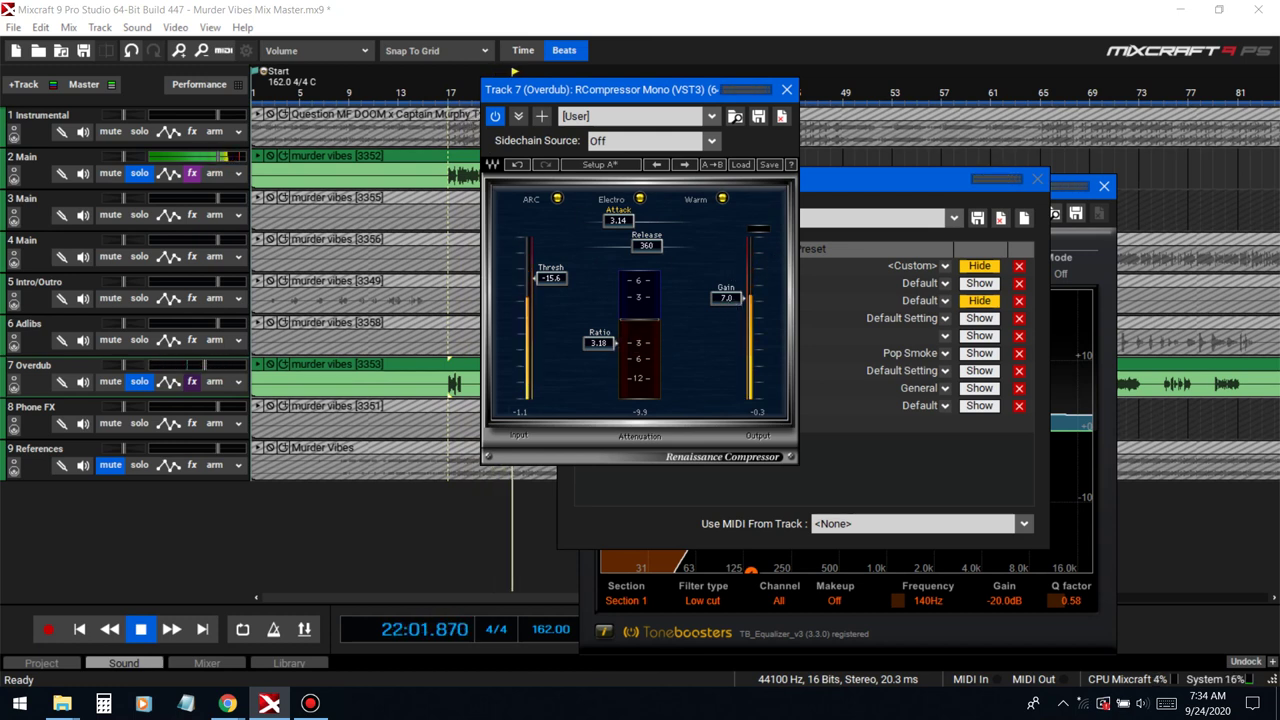
left_click_drag(729, 304, 729, 290)
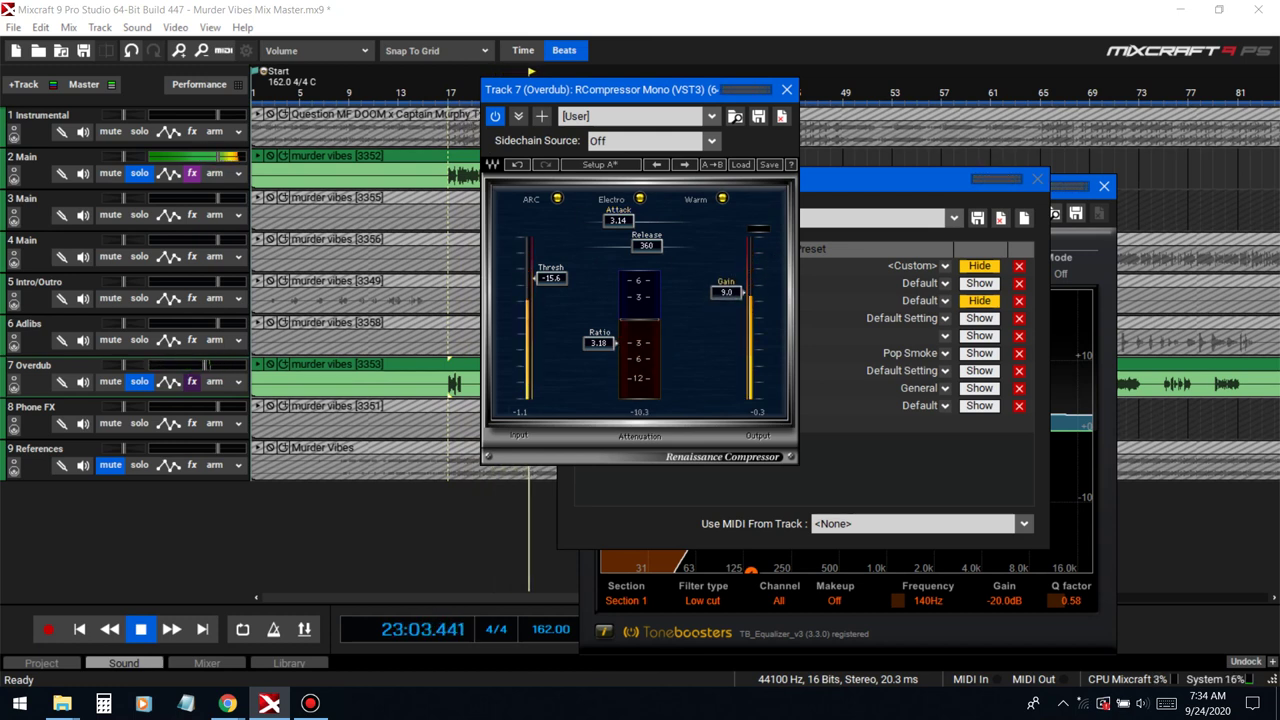
left_click(787, 89)
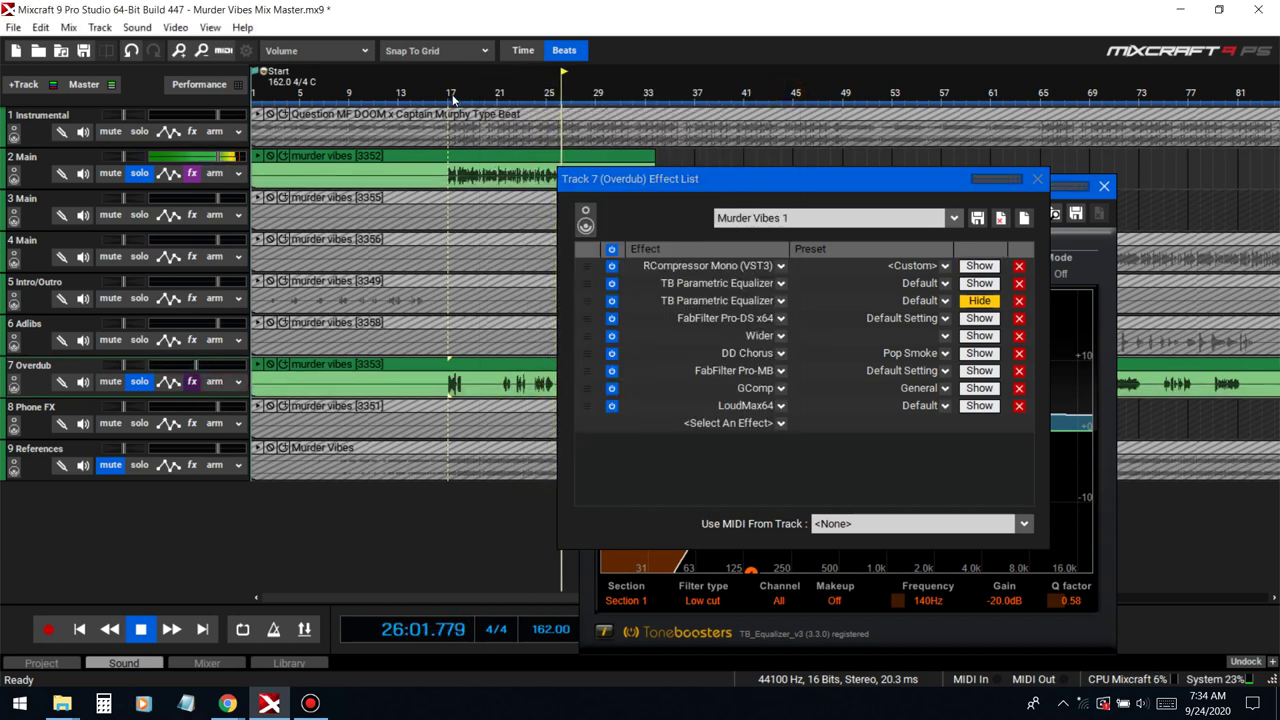
Step: During playback from bar 17, set section 4 of the Overdub's second TB Parametric Equalizer to 483 Hz, -4.2 dB gain and Q 0.95
left_click(450, 175)
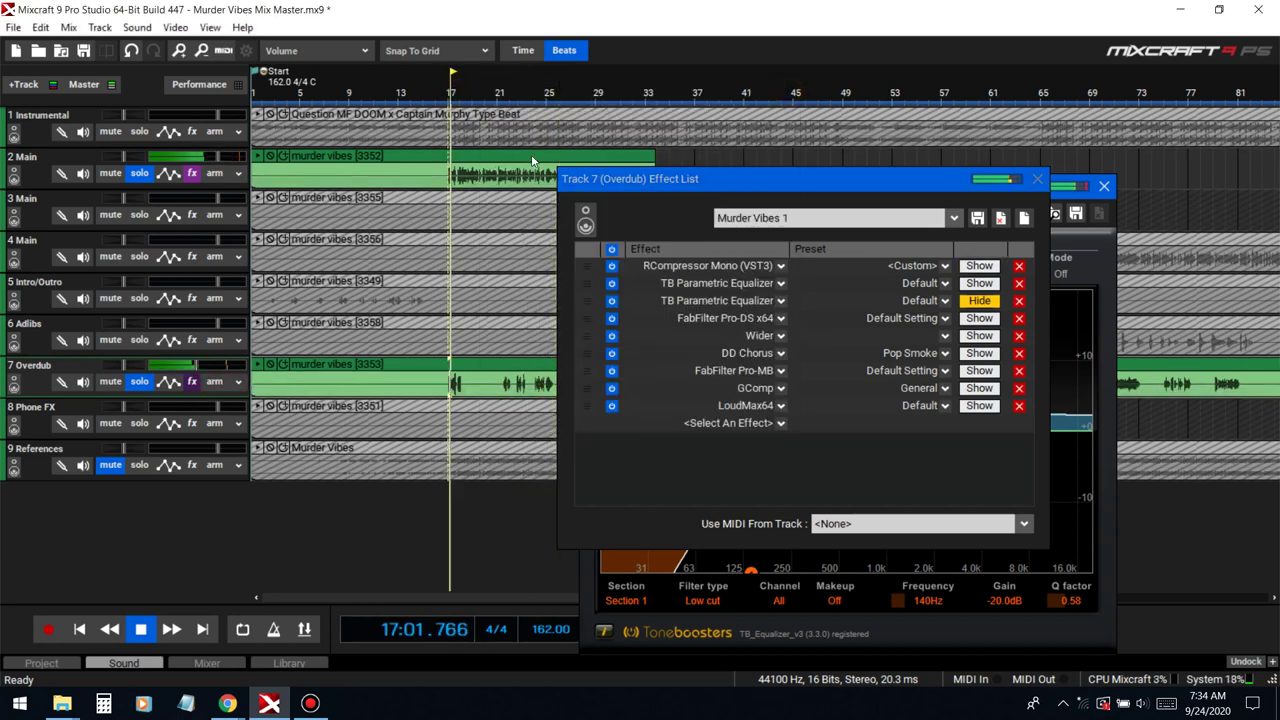
left_click(979, 300)
left_click(979, 300)
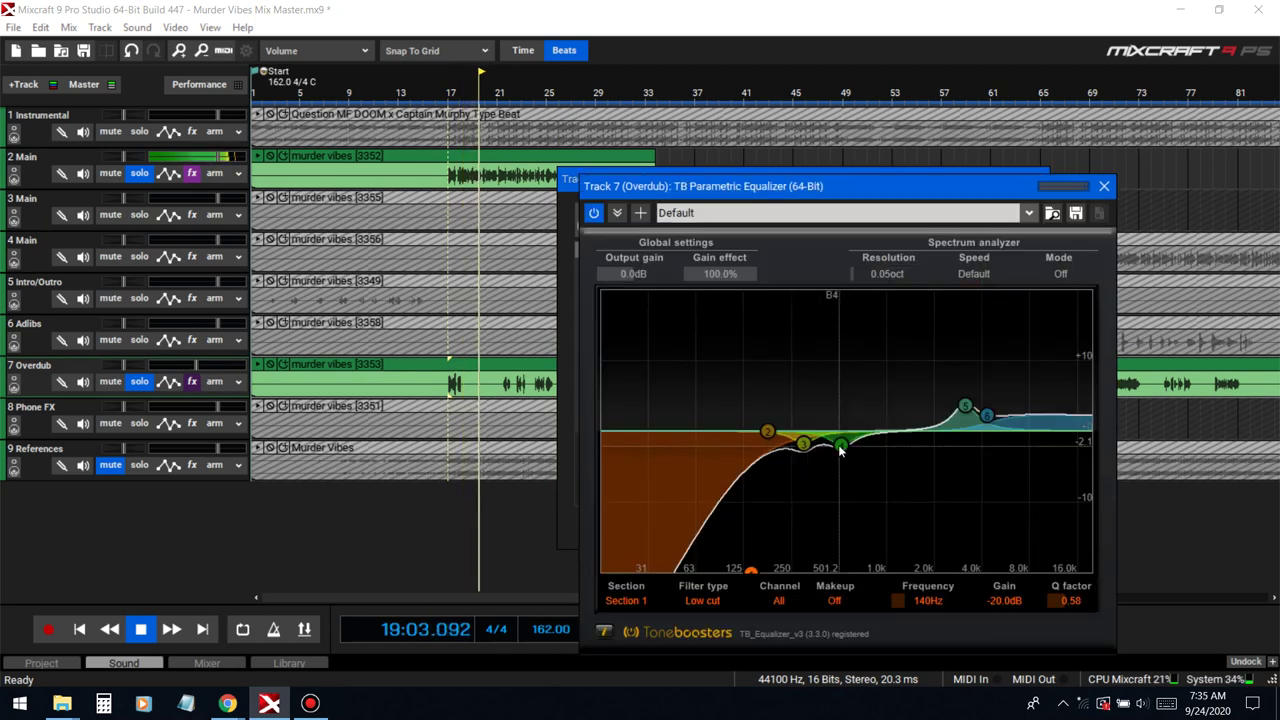
mouse_move(841, 444)
left_mouse_down()
mouse_move(846, 363)
mouse_move(831, 352)
mouse_move(852, 455)
mouse_move(834, 440)
mouse_move(835, 461)
left_mouse_up()
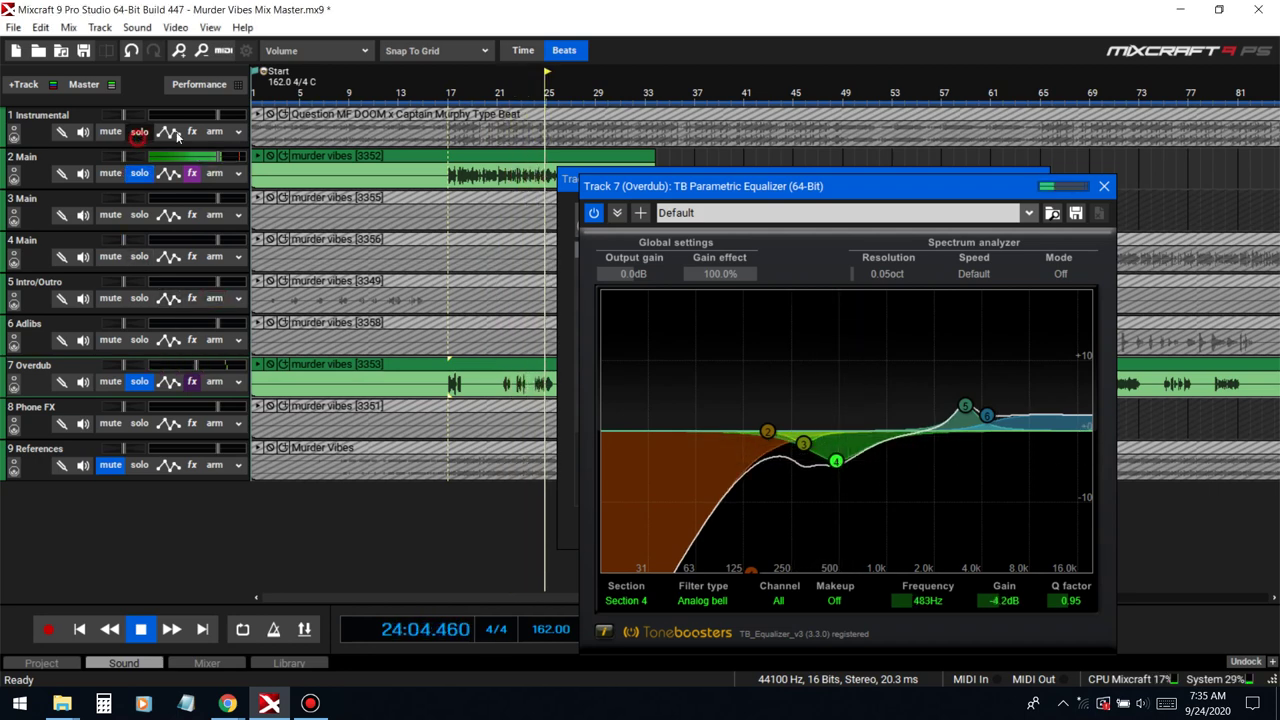
Step: Add the Instrumental to the soloed tracks, play from bar 17, raise the Overdub's volume slightly and stop playback
left_click(139, 131)
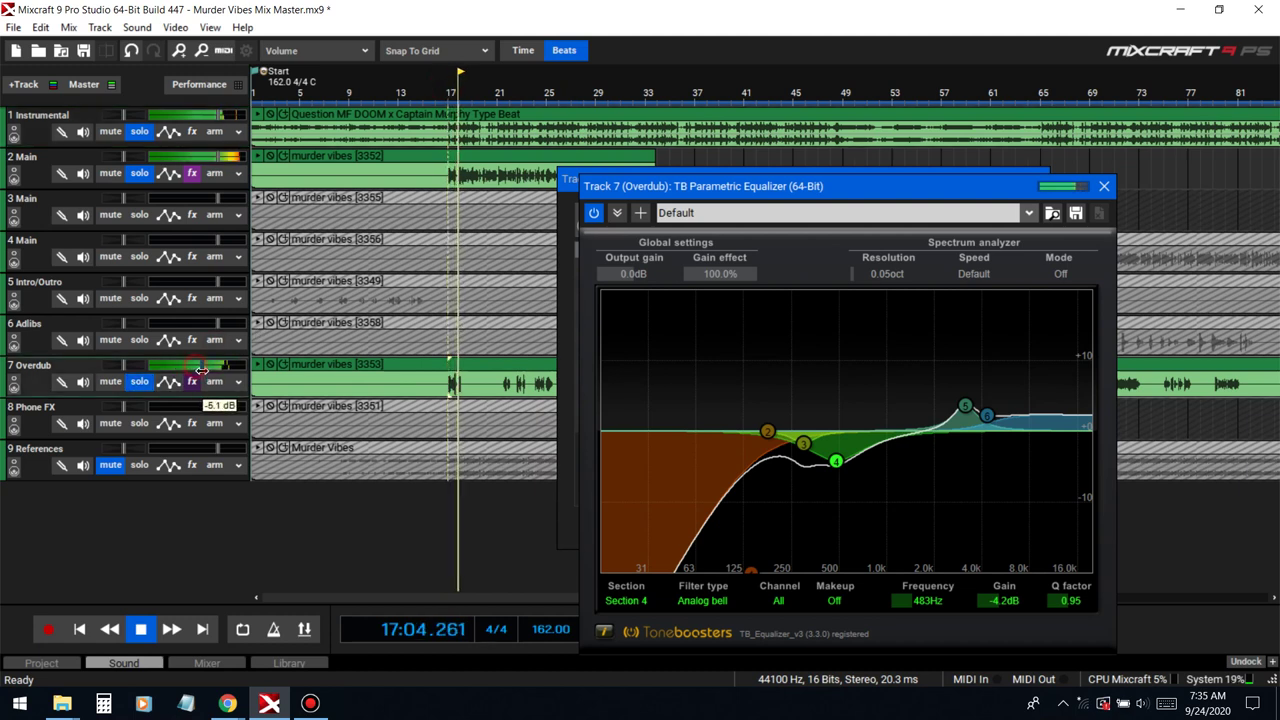
left_click(449, 93)
key("space")
Step: Open the Overdub's DD Chorus, take the Instrumental out of solo, and slightly lower the delay and raise the depth during playback from bar 17
left_click(193, 383)
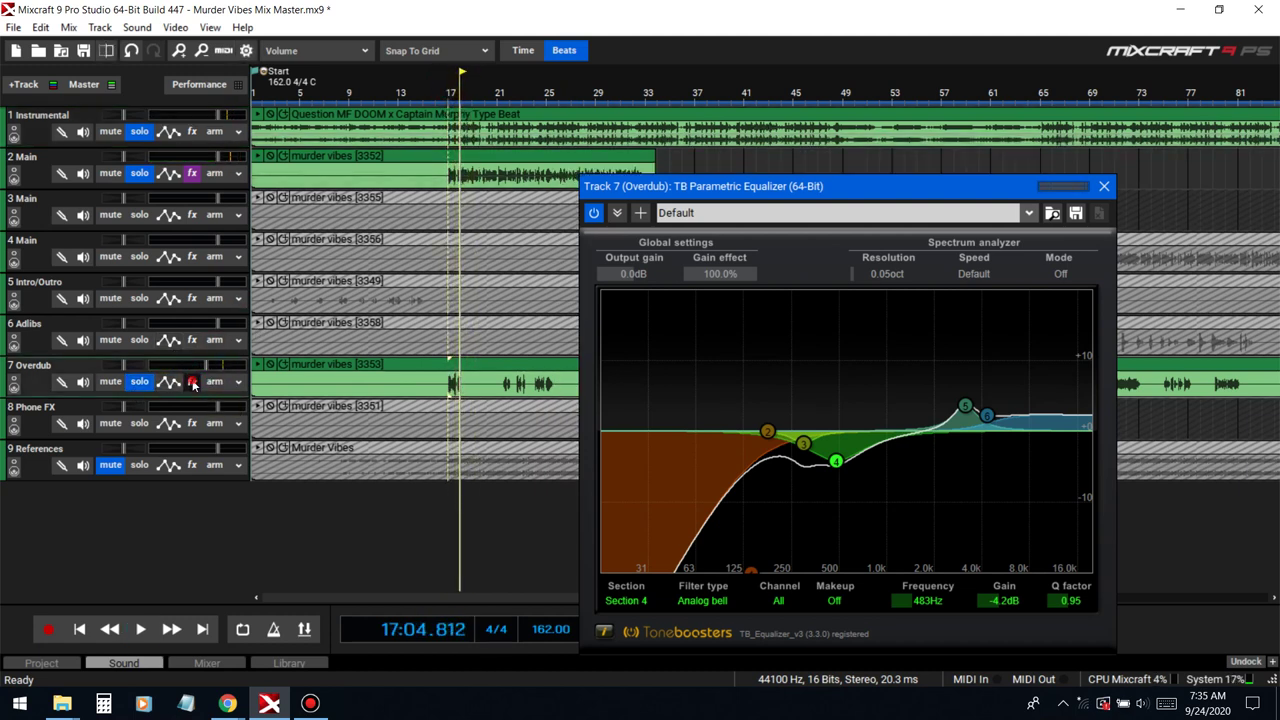
left_click(978, 353)
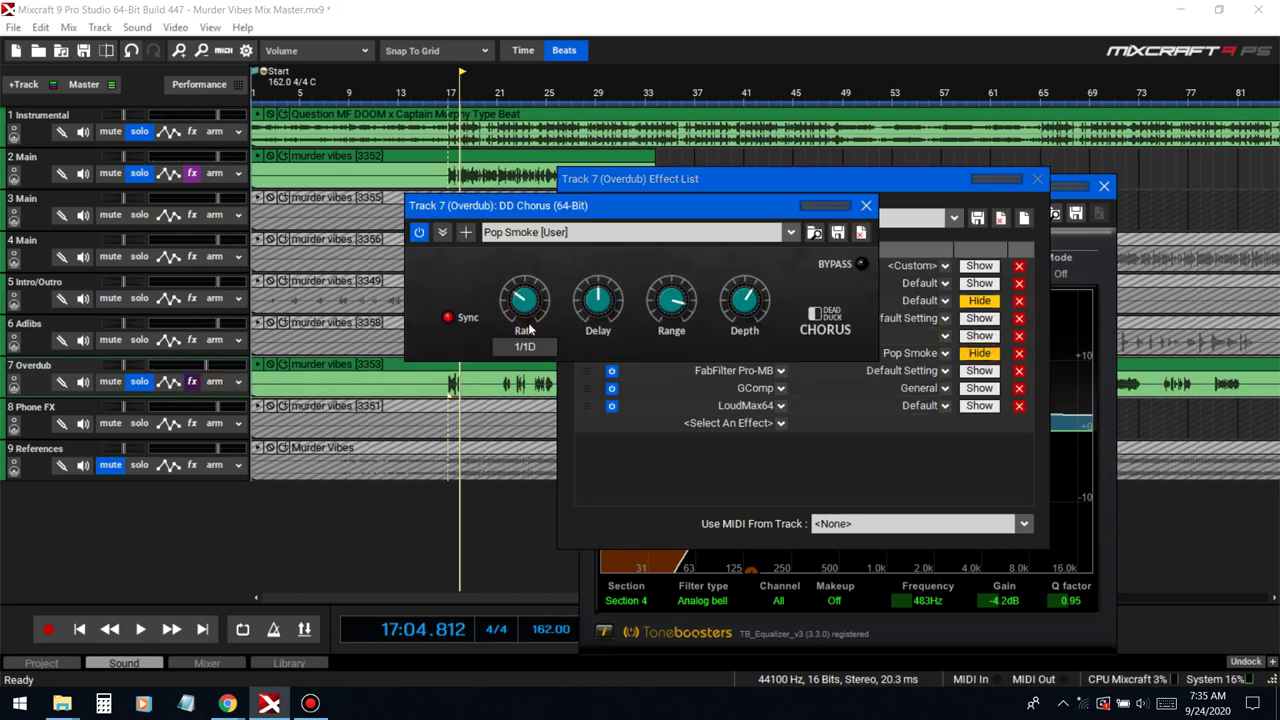
left_click_drag(600, 205, 695, 187)
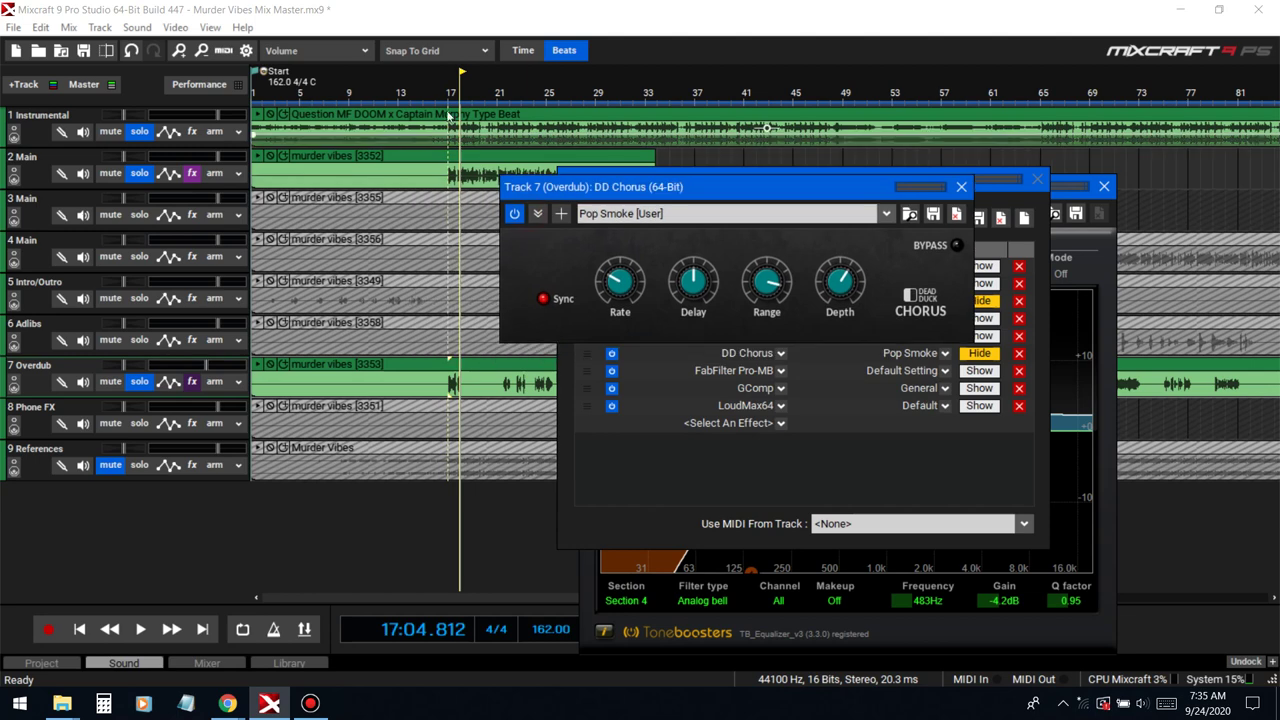
key("space")
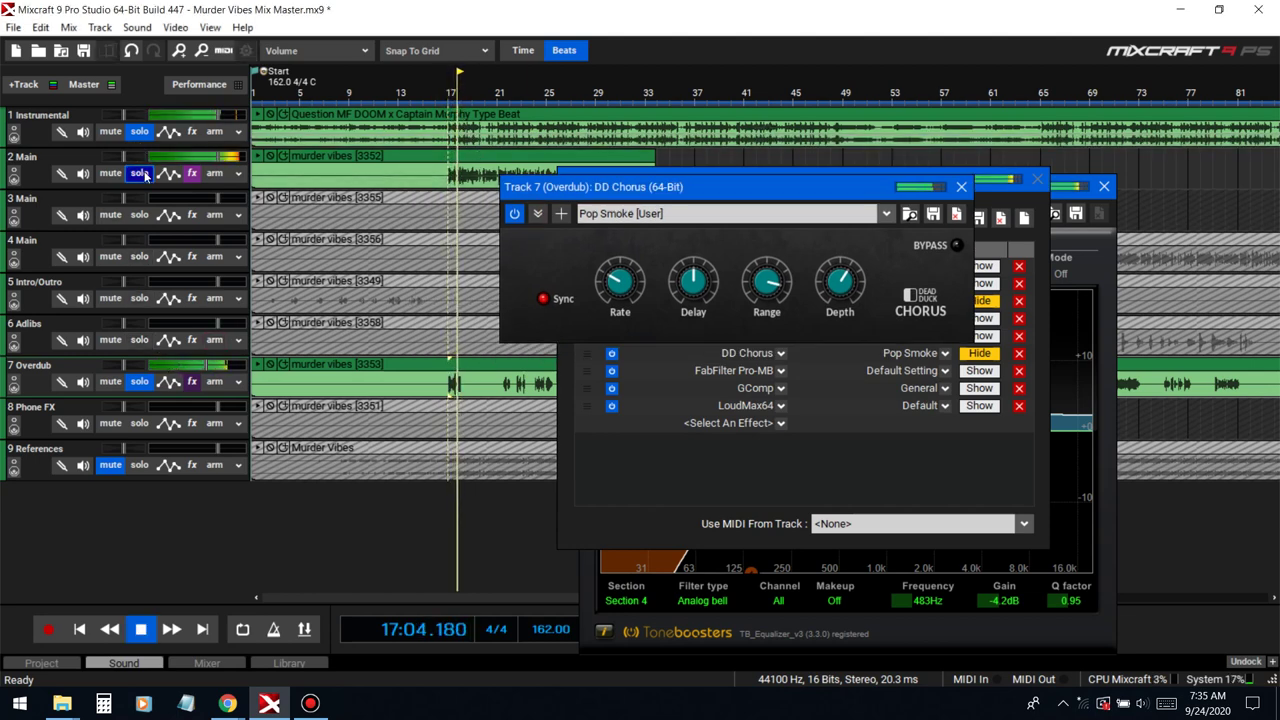
left_click_drag(704, 287, 708, 306)
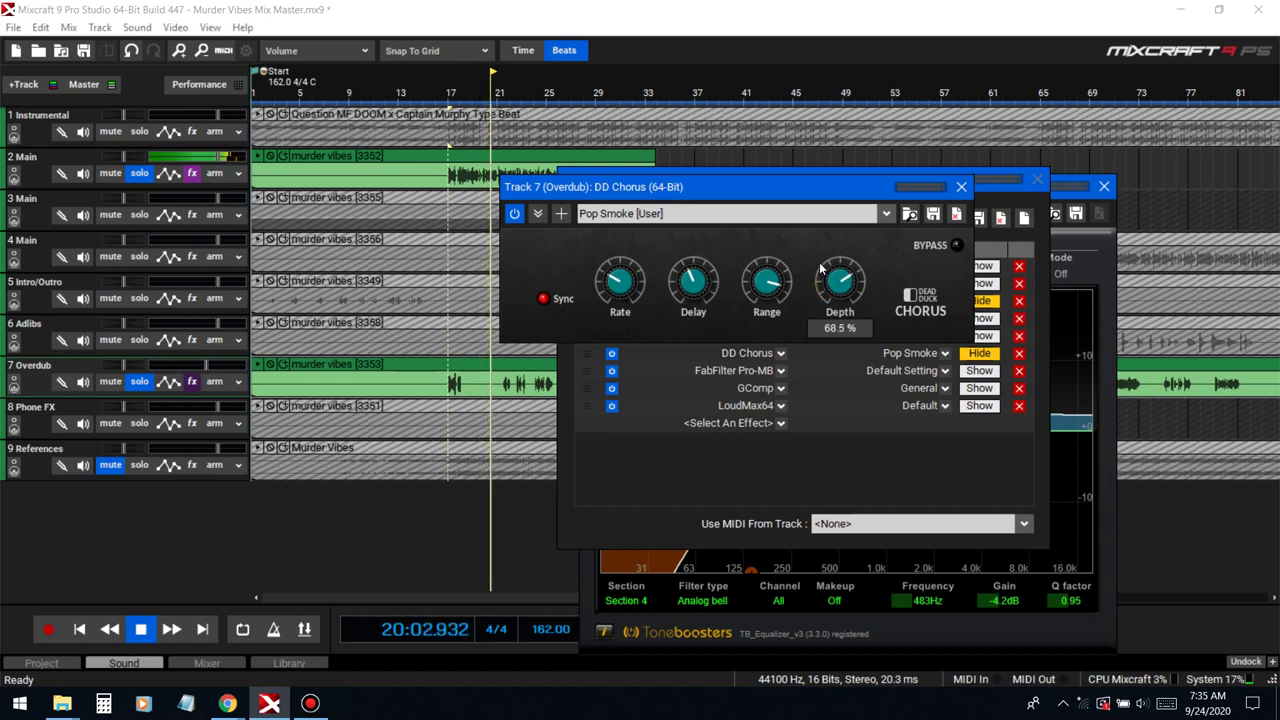
left_click_drag(818, 256, 818, 253)
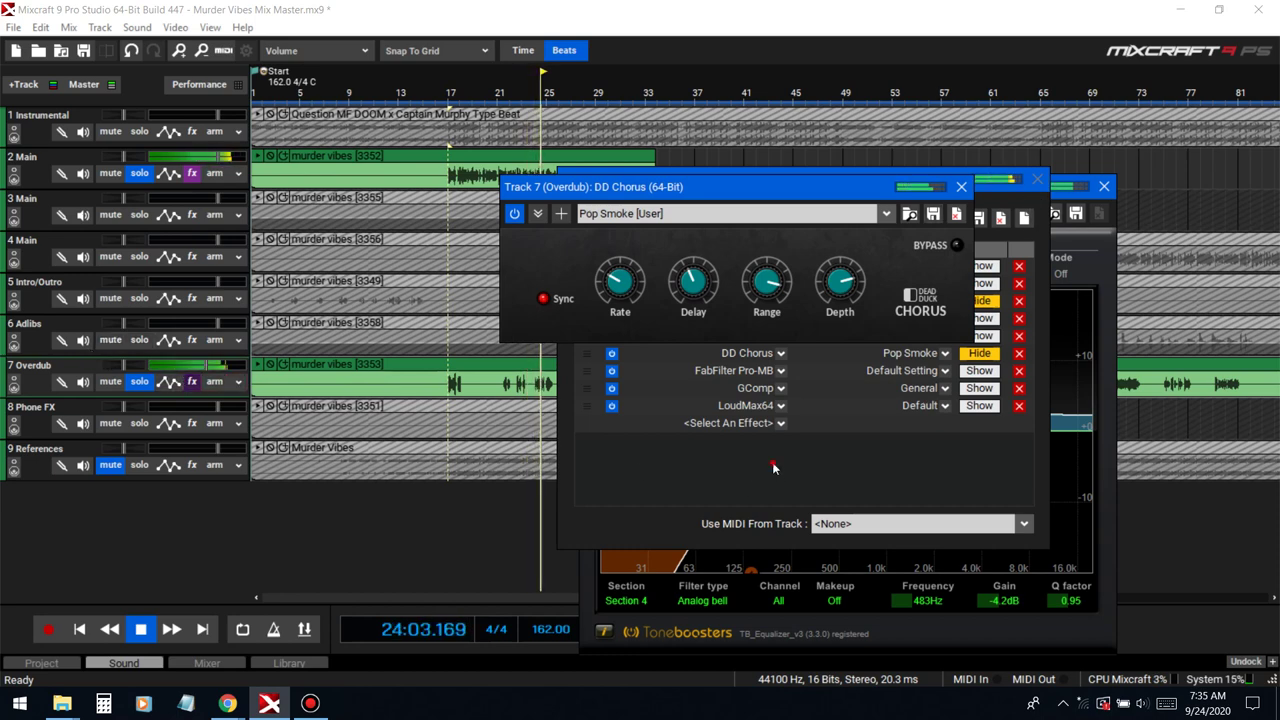
Step: Set the Overdub's RCompressor attack to 10.8, close all effect windows, and solo the Instrumental again while playing from bar 17
left_click(773, 467)
left_click(979, 266)
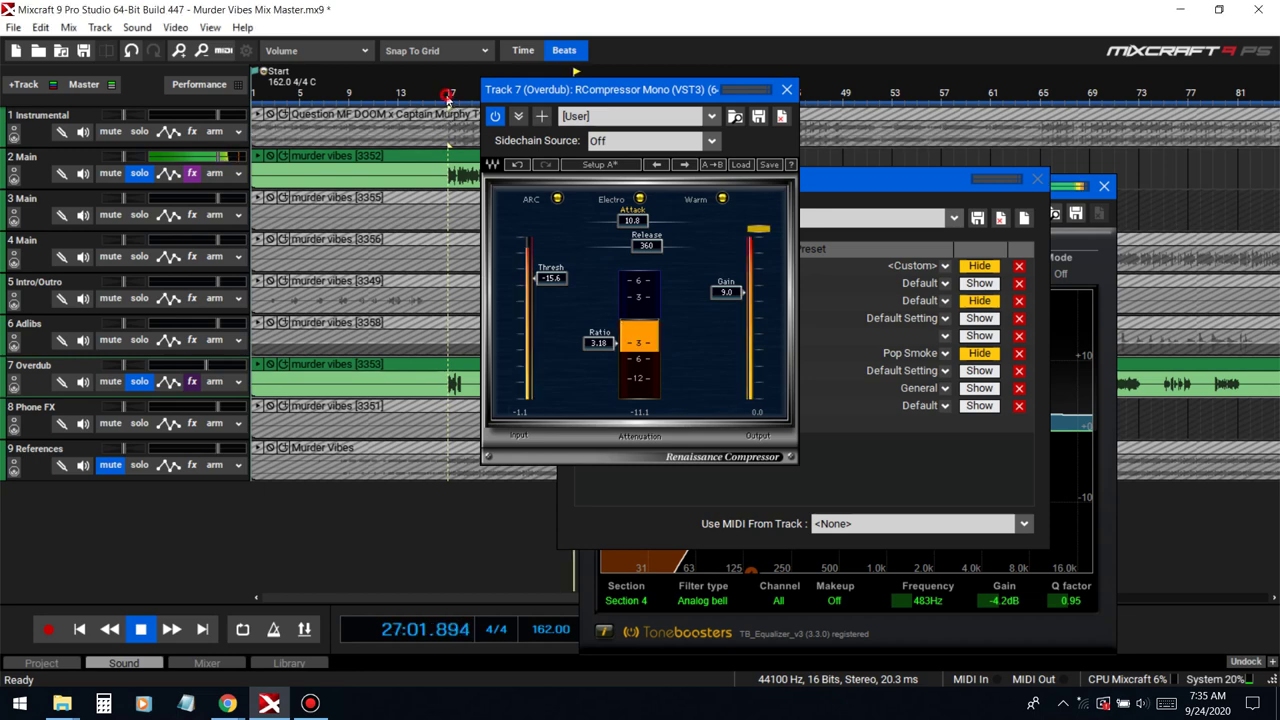
left_click(789, 91)
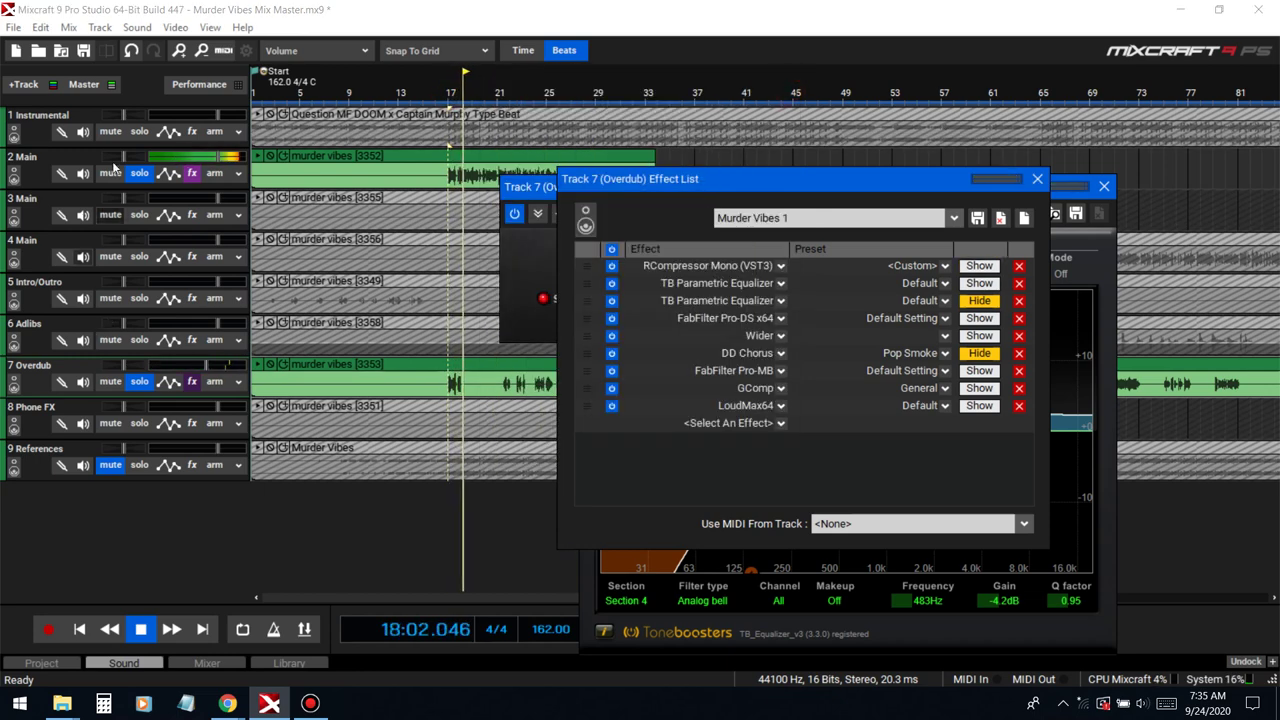
left_click(1037, 179)
left_click(1104, 186)
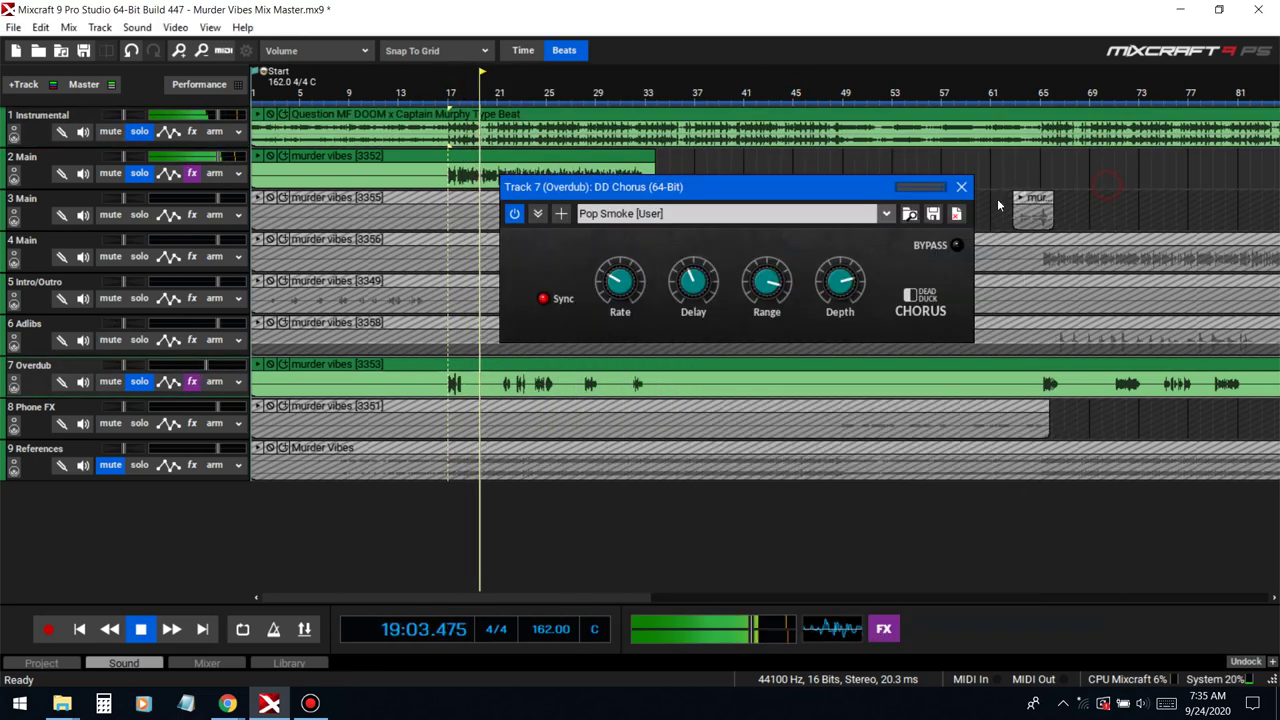
left_click(960, 187)
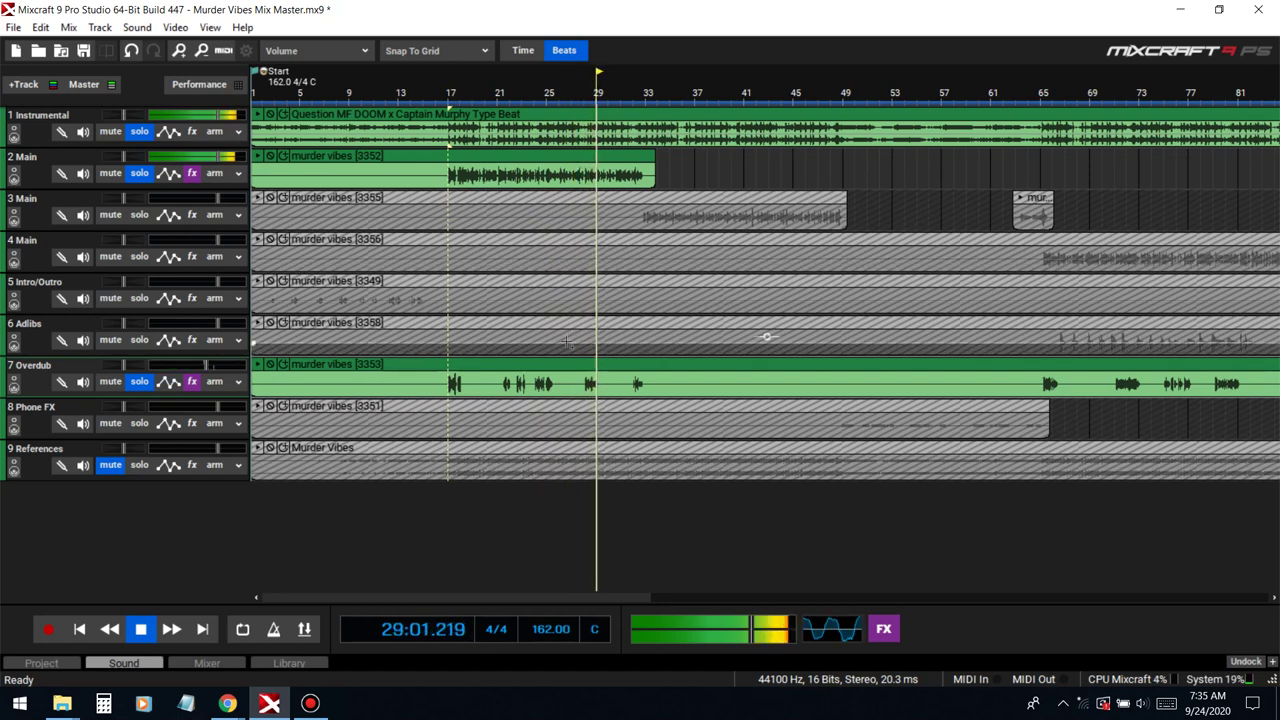
Step: Lower the Overdub's volume to about -6.9 dB and check it with playback from bar 28
left_click_drag(205, 366, 195, 367)
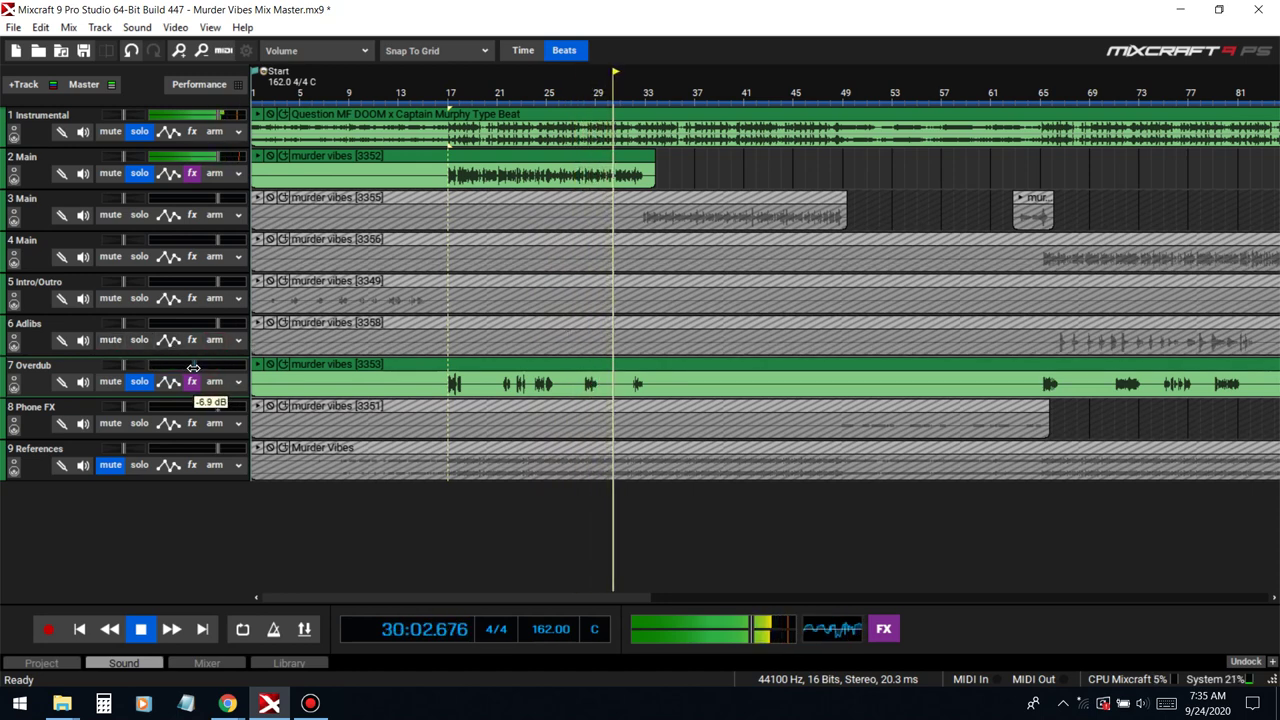
left_click_drag(594, 94, 587, 97)
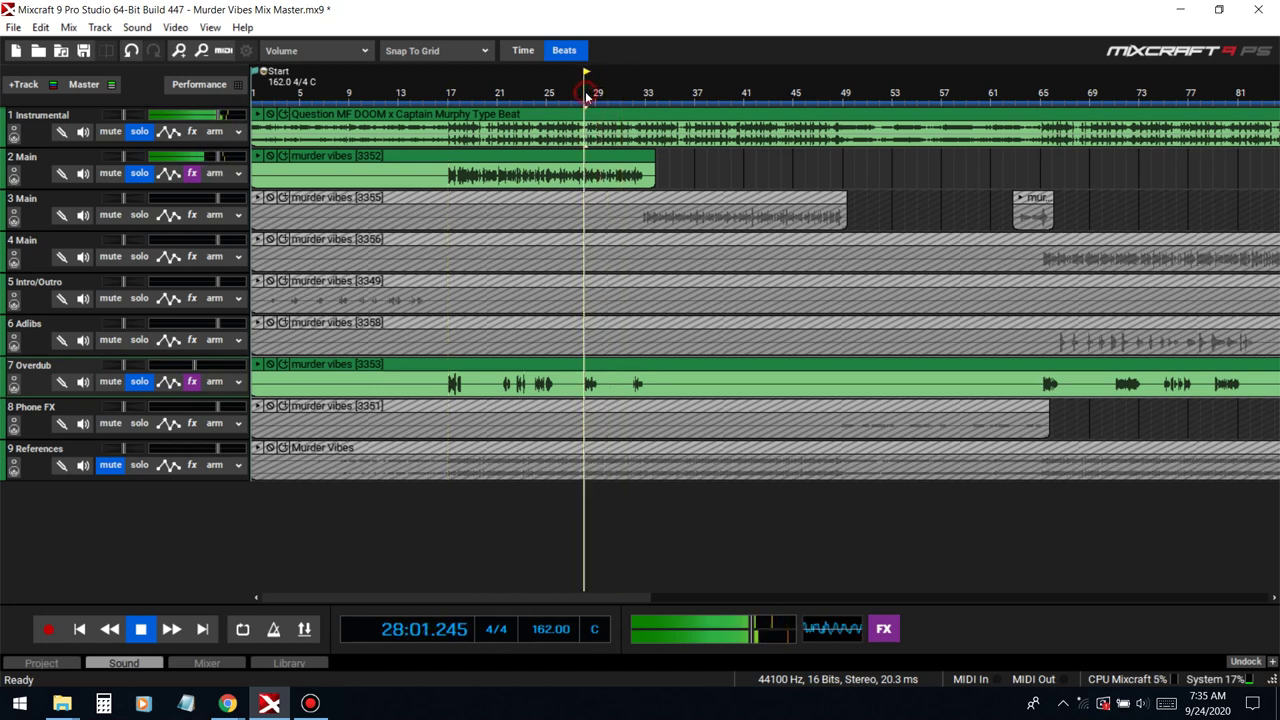
key("space")
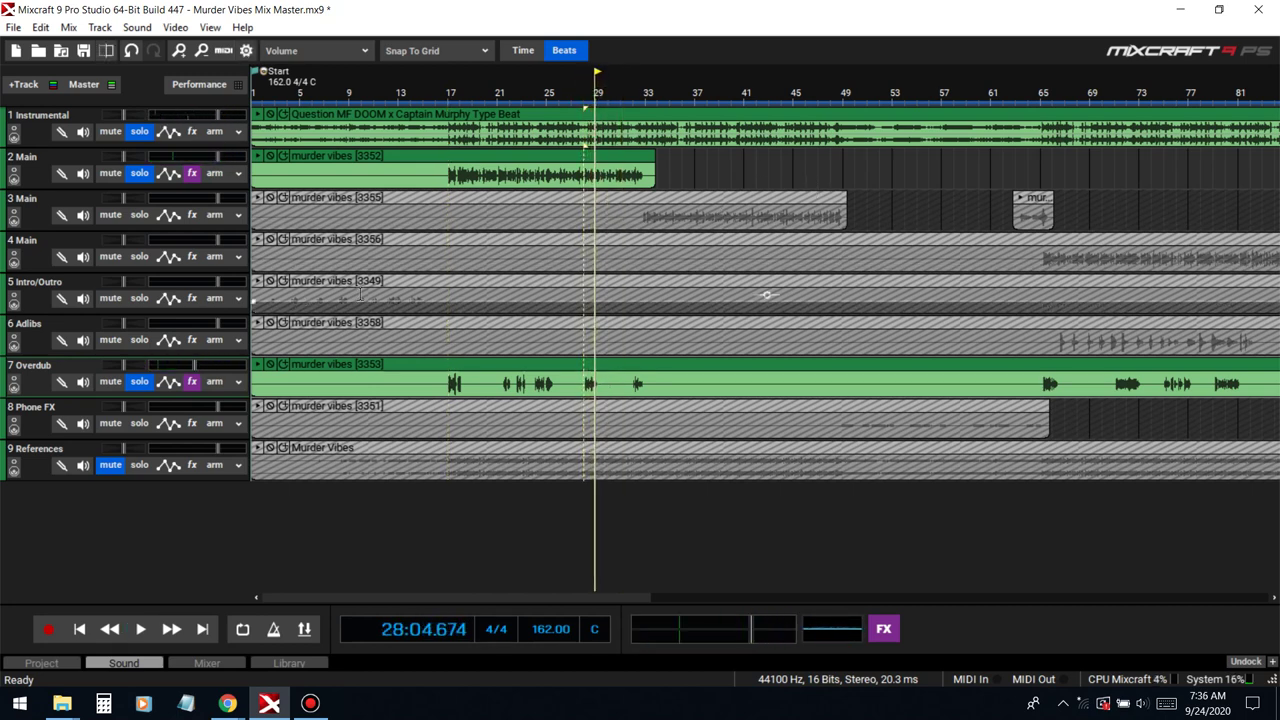
left_click(306, 707)
left_click(311, 705)
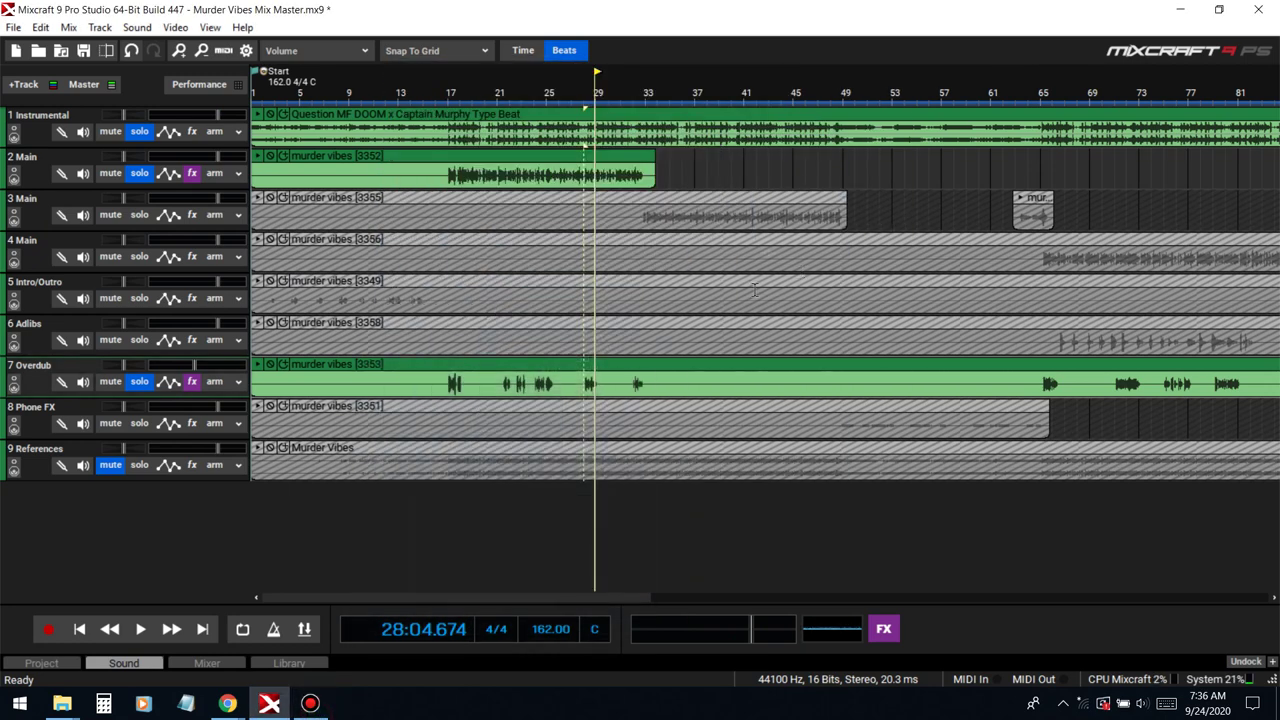
Step: Solo the Adlibs track and load the effect chain Murder Vibes 1 on it
scroll(797, 210, "down", 3)
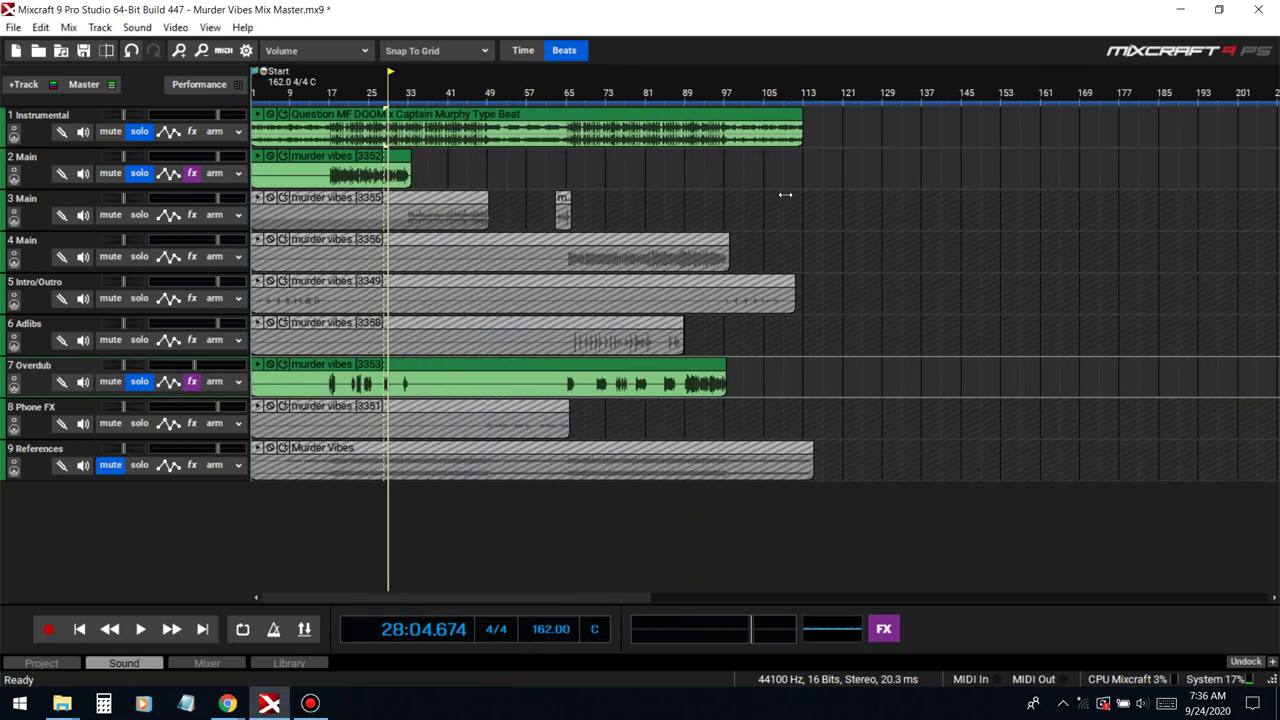
scroll(765, 206, "up", 1)
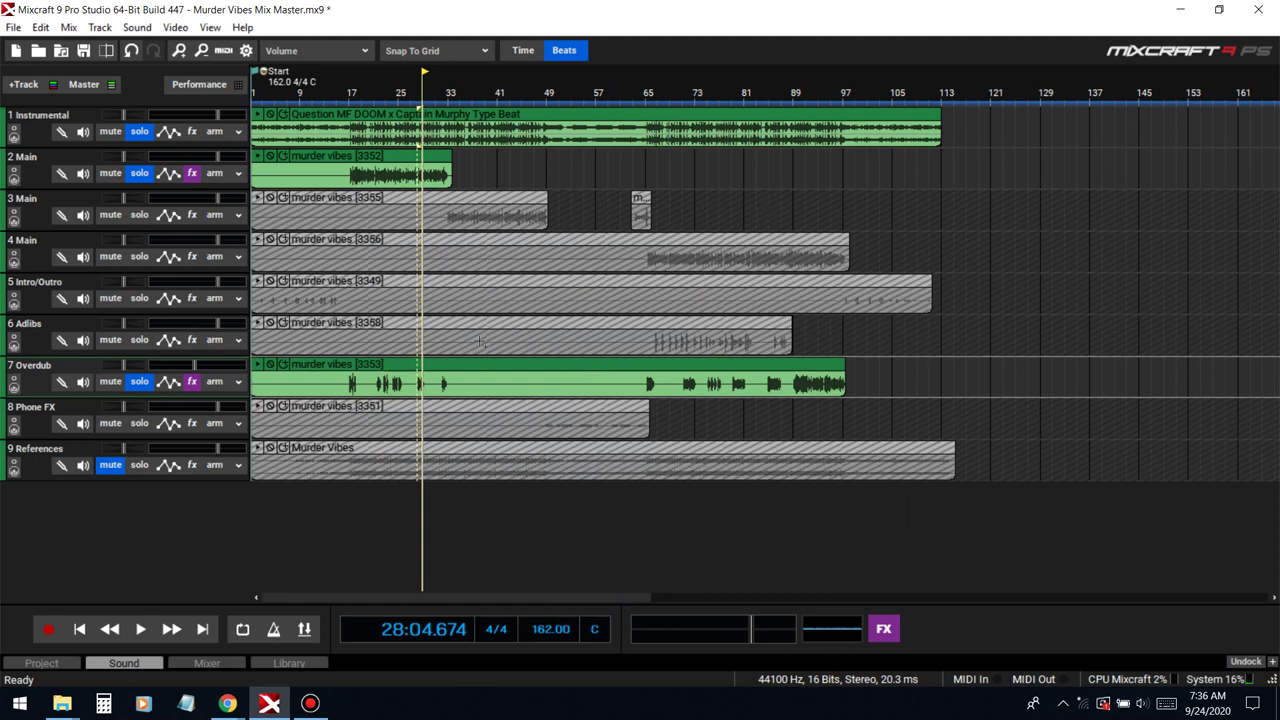
left_click(657, 195)
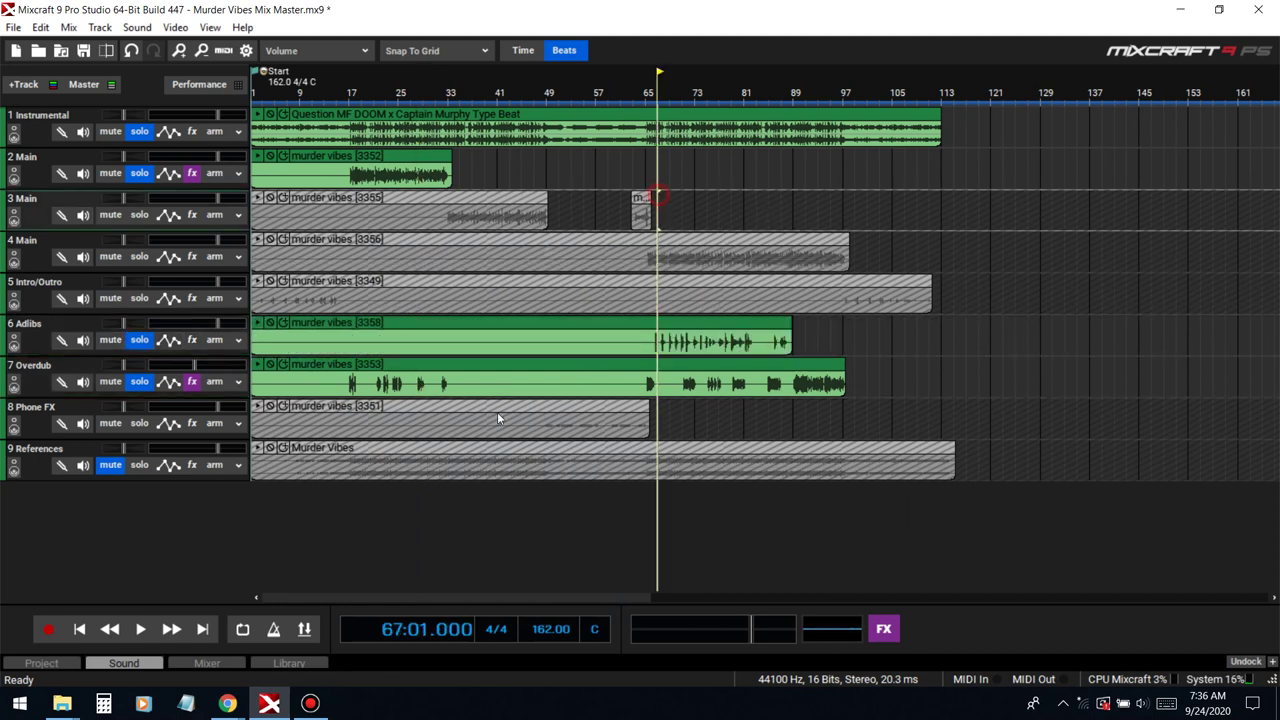
left_click(193, 340)
left_click(522, 324)
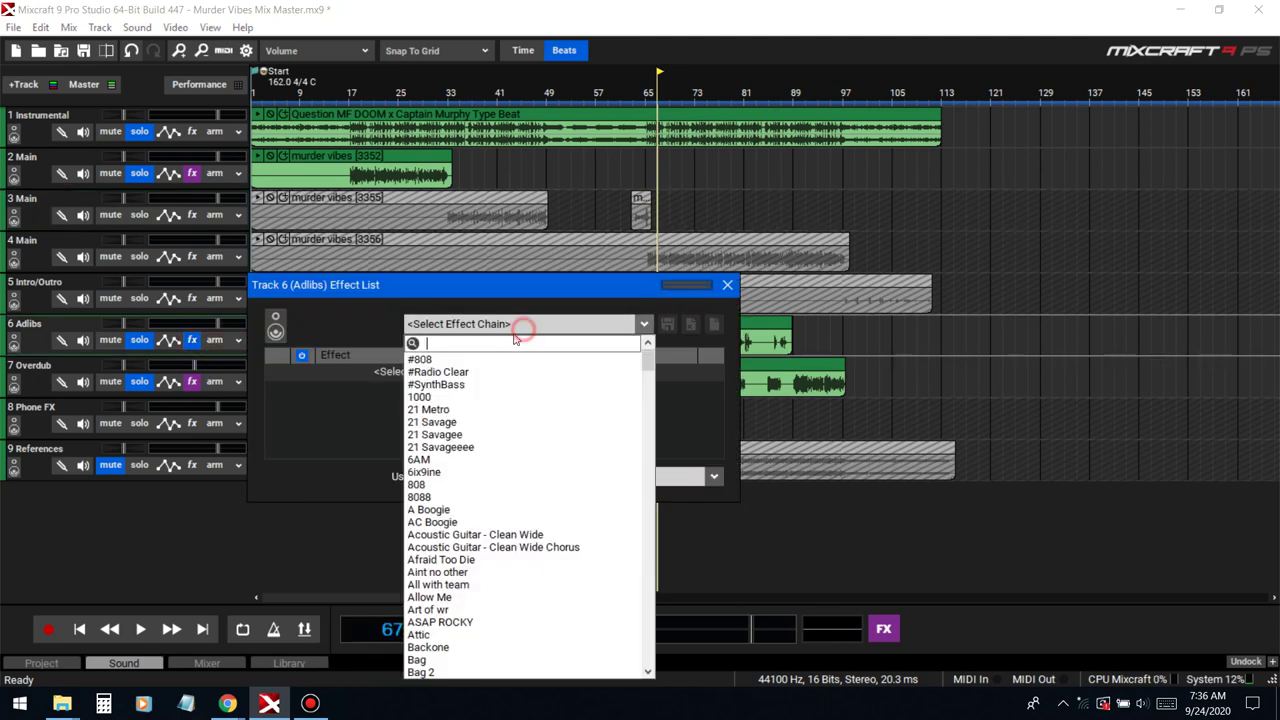
type("mu")
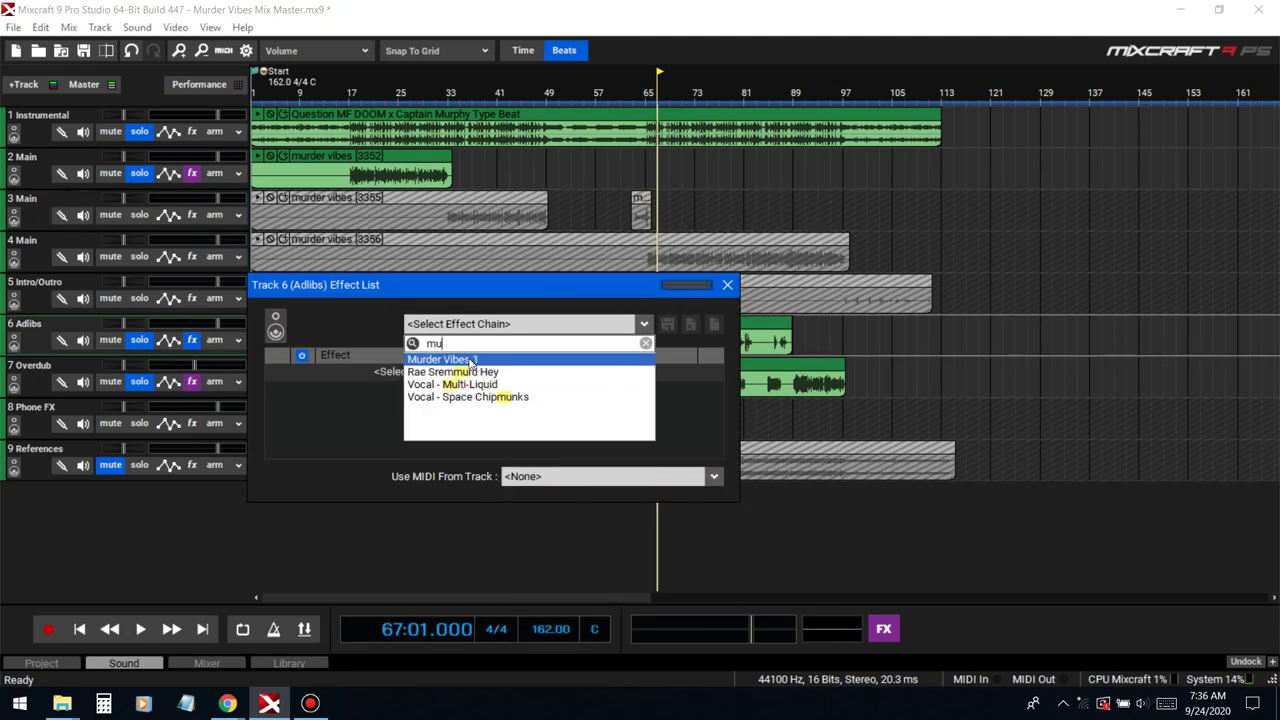
left_click(475, 360)
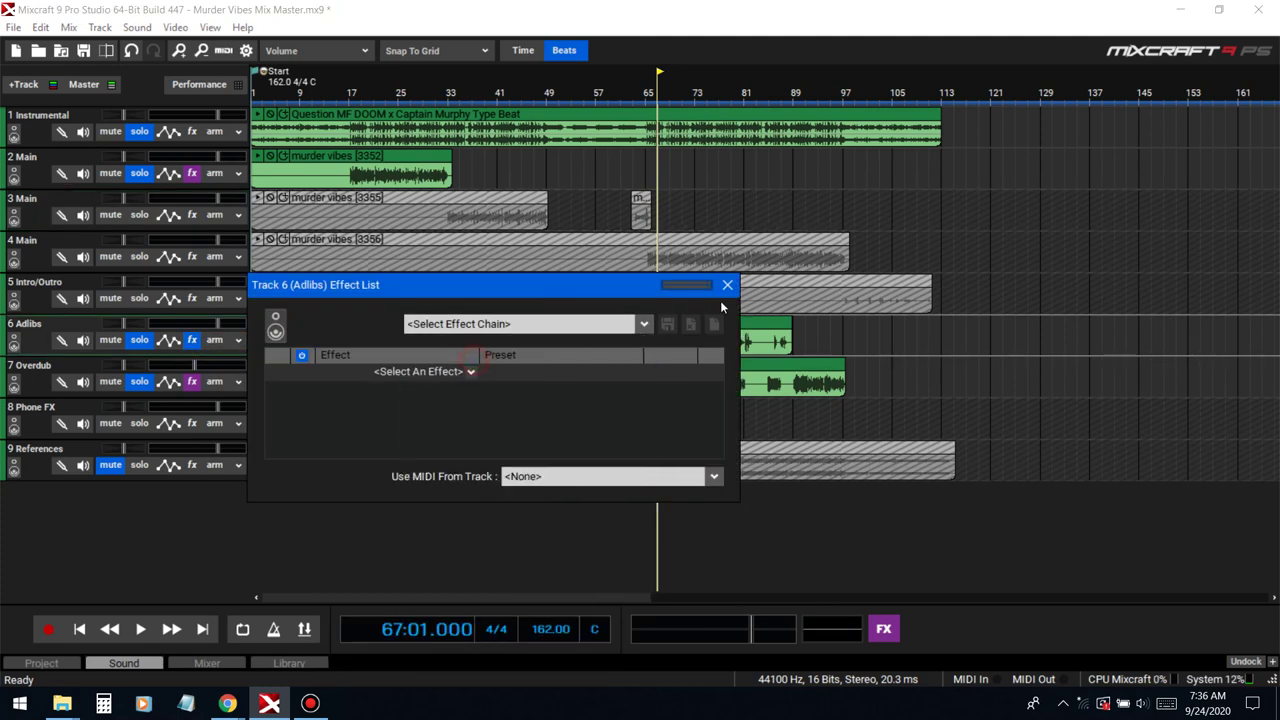
left_click(726, 286)
Step: Play from bar 65 and add the track 4 Main vocal to the soloed tracks to hear it with the Adlibs
left_click(648, 213)
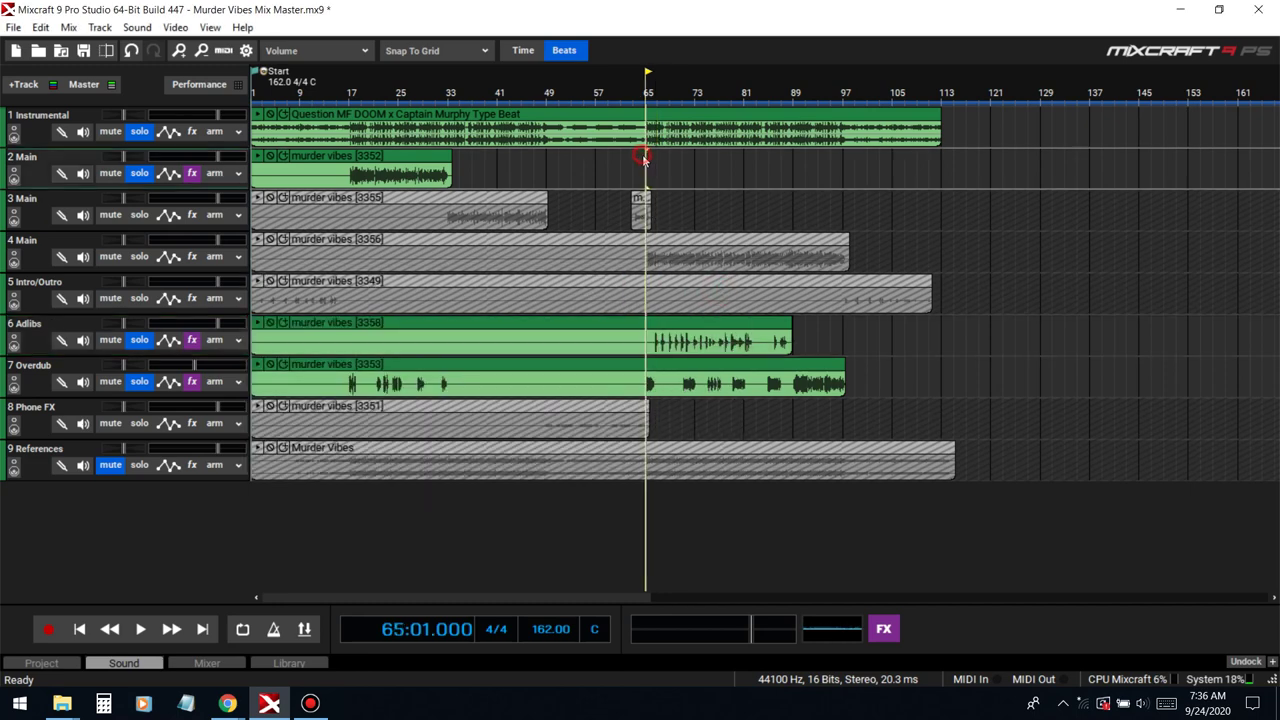
key("space")
scroll(1000, 329, "up", 3)
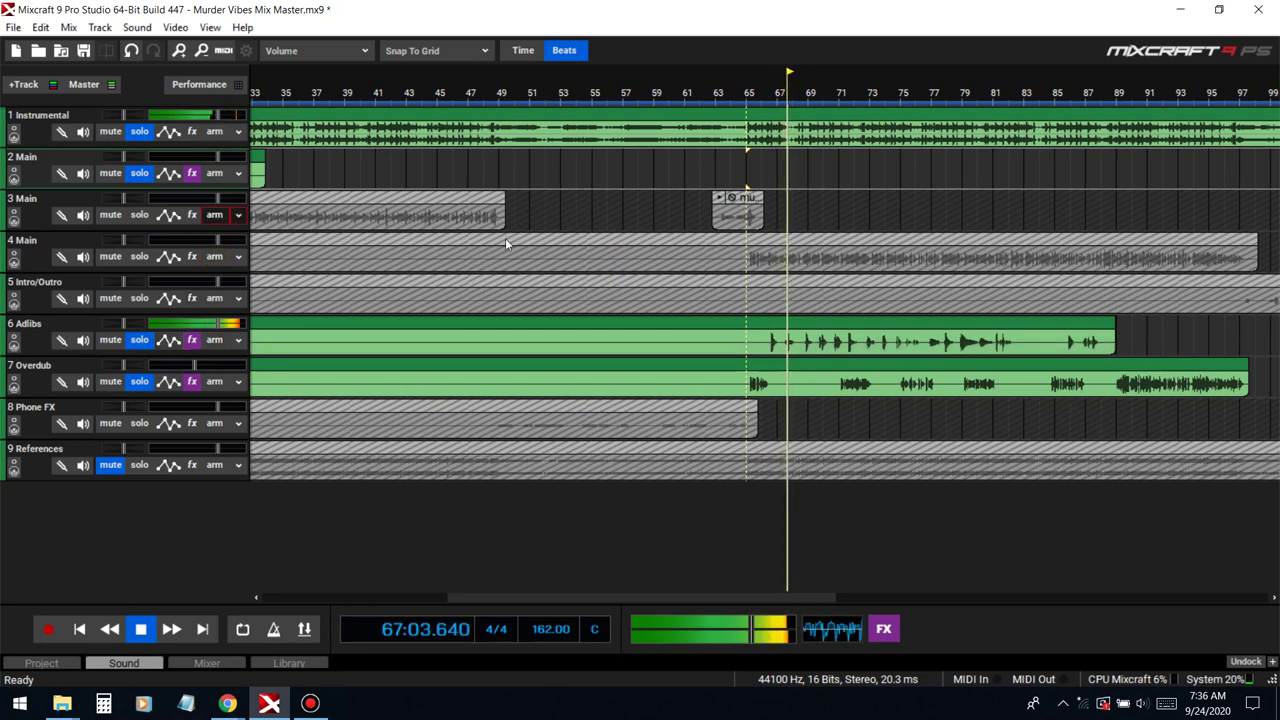
left_click(140, 257)
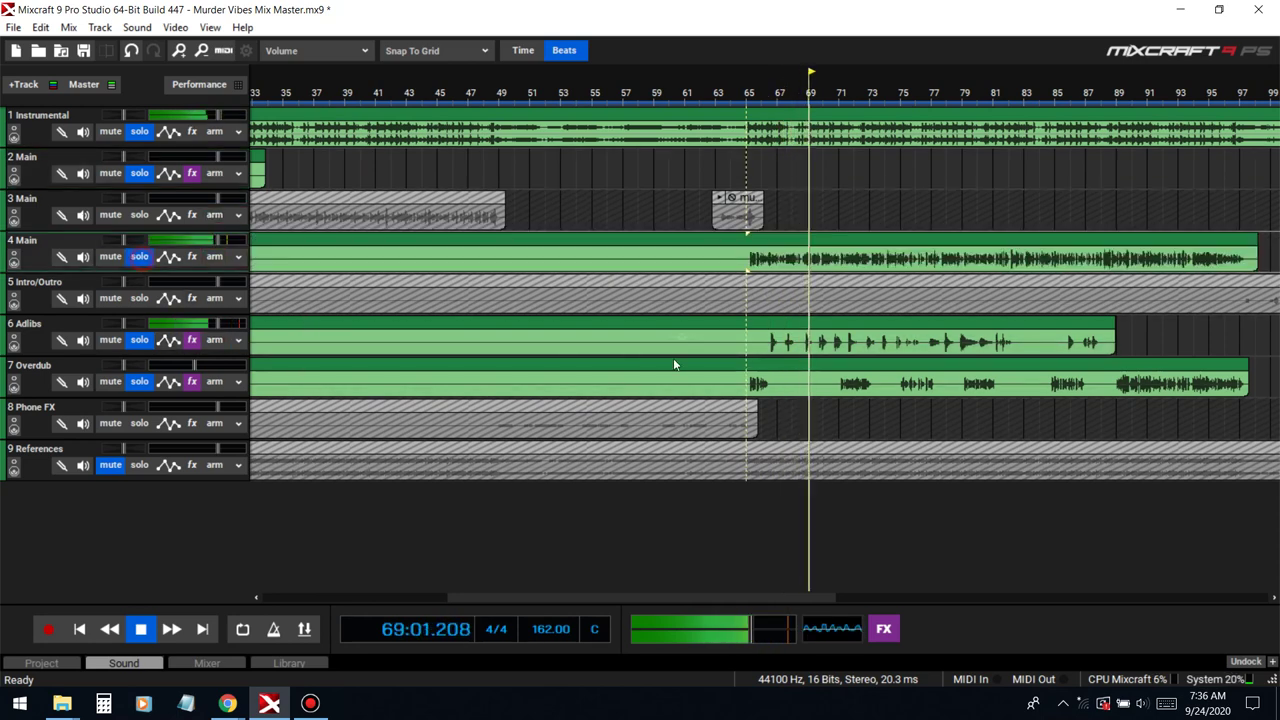
Step: Open the Adlibs effect list, take the track 4 Main and Overdub tracks out of solo, and stop playback
left_click(192, 340)
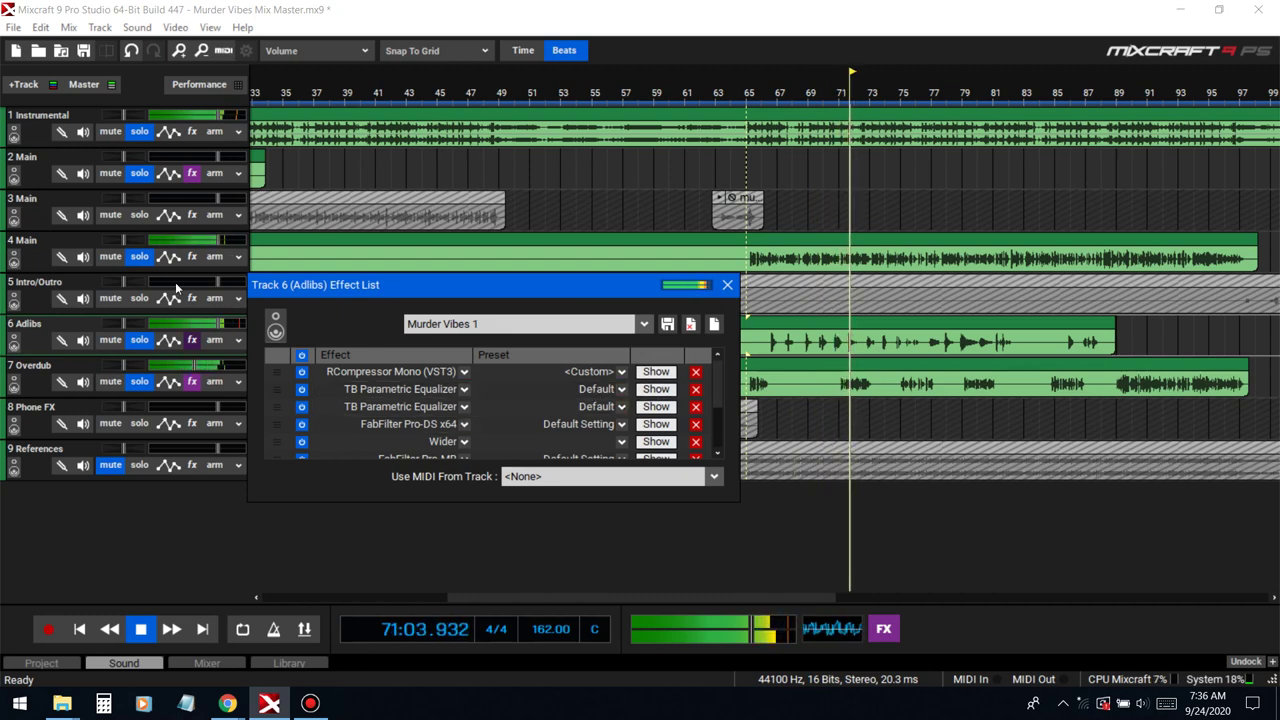
left_click(140, 257)
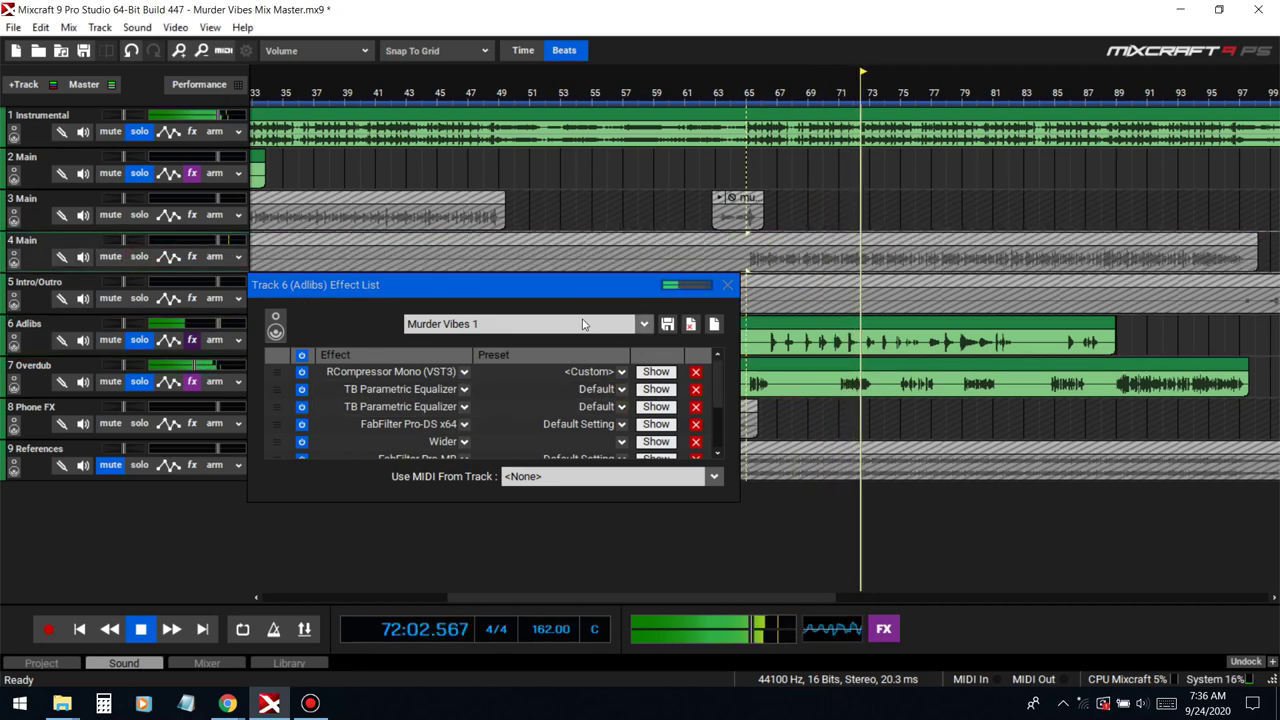
left_click(141, 380)
key("space")
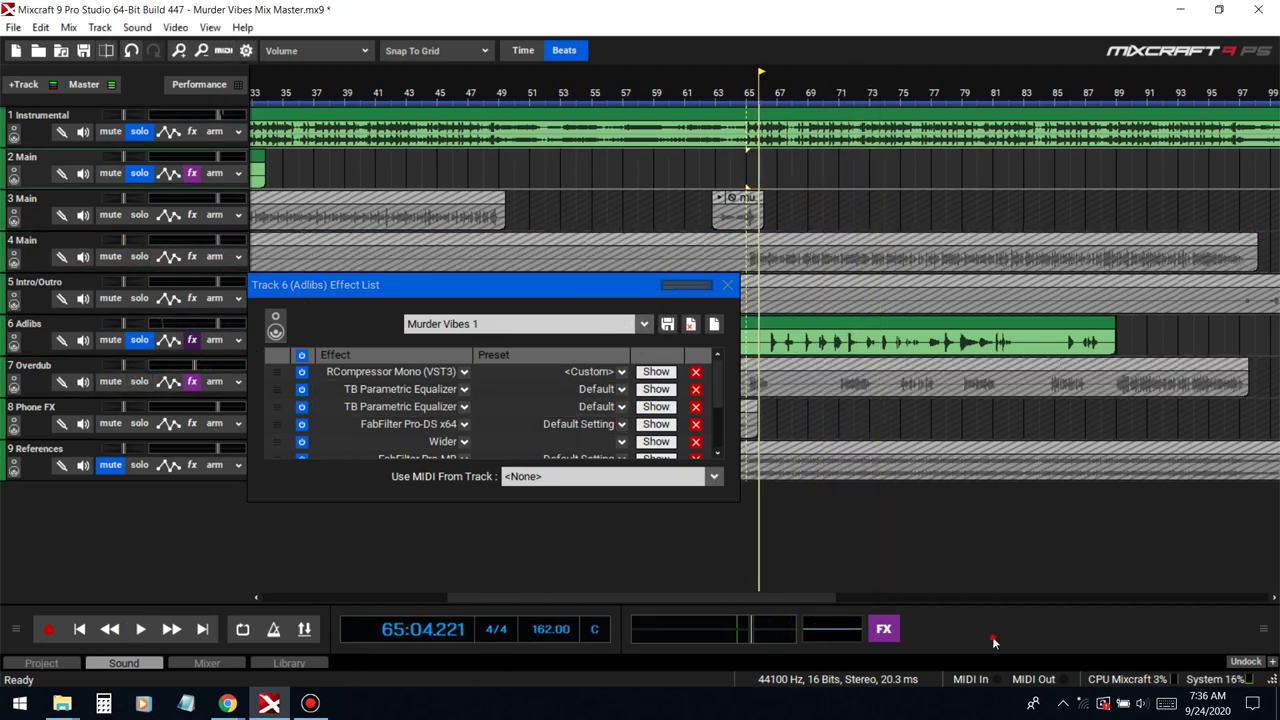
Step: In the Adlibs' second TB Parametric Equalizer, set section 2 to 140 Hz at 0.0 dB gain and raise the low cut frequency
left_click(652, 408)
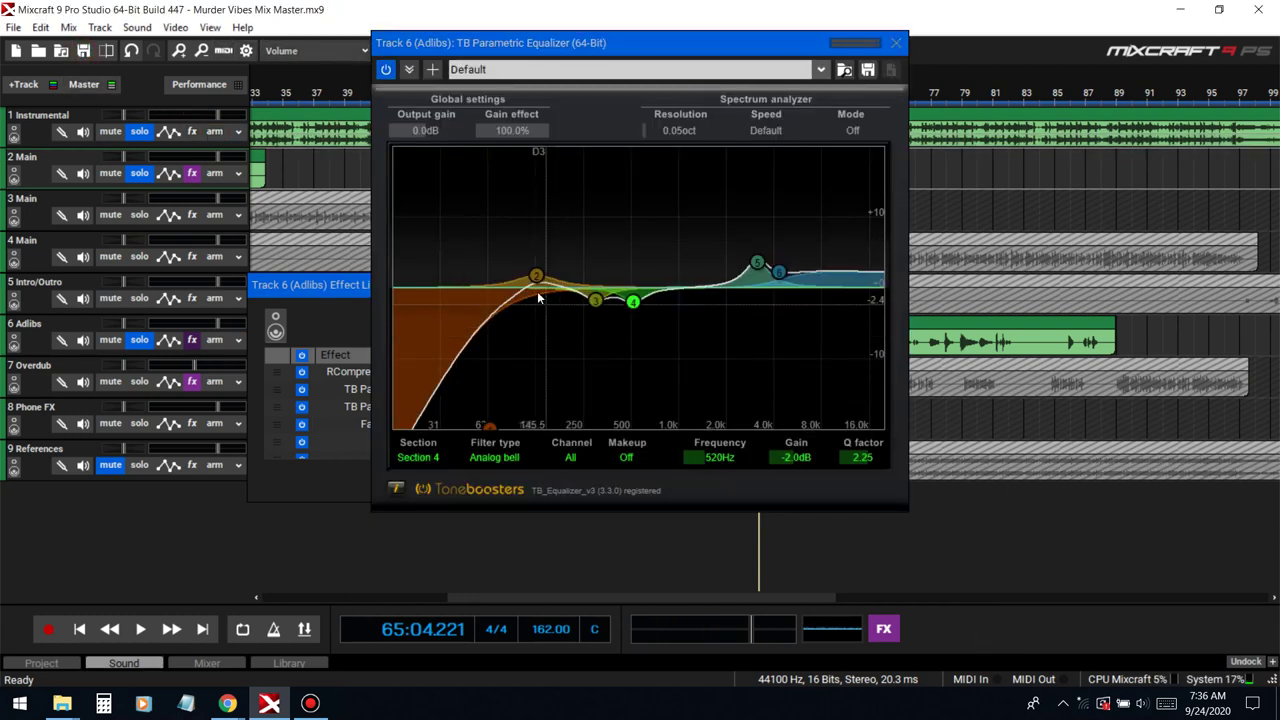
left_click_drag(536, 276, 542, 288)
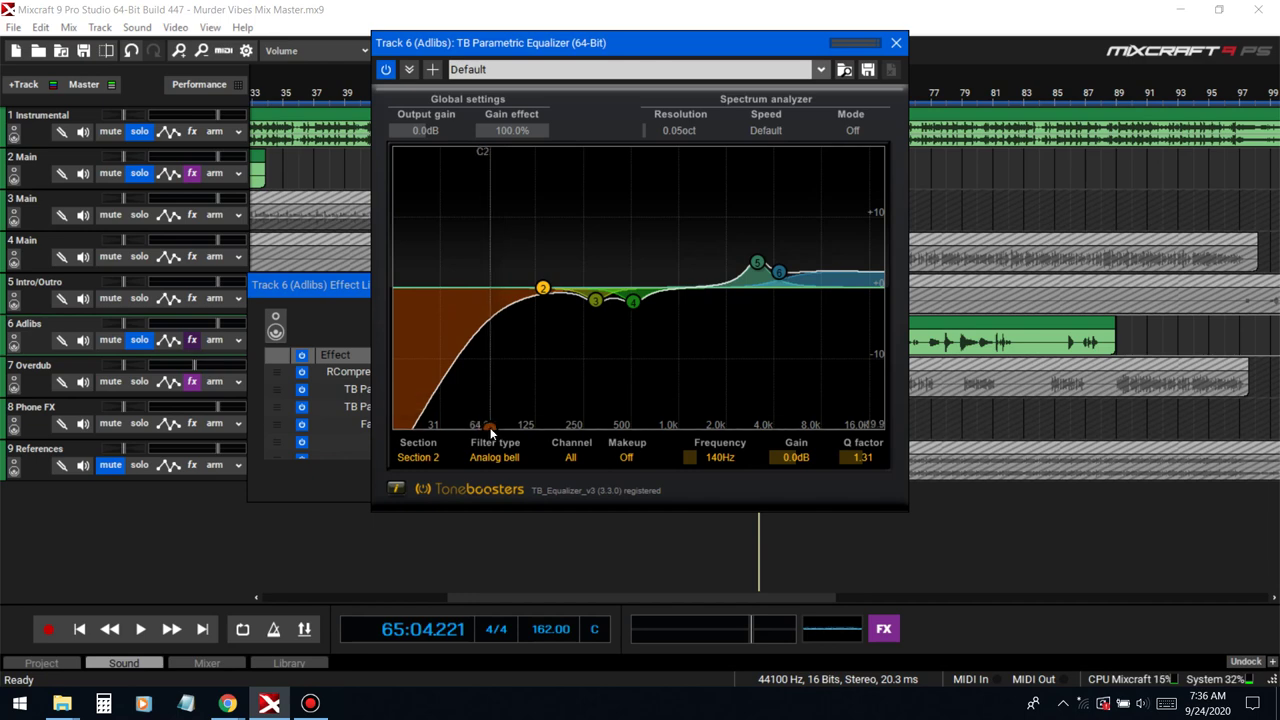
left_click_drag(490, 430, 542, 430)
Step: Keep only the Adlibs equalizer window open, play from about bar 66, and set its low cut to 175 Hz
left_click_drag(768, 36, 843, 351)
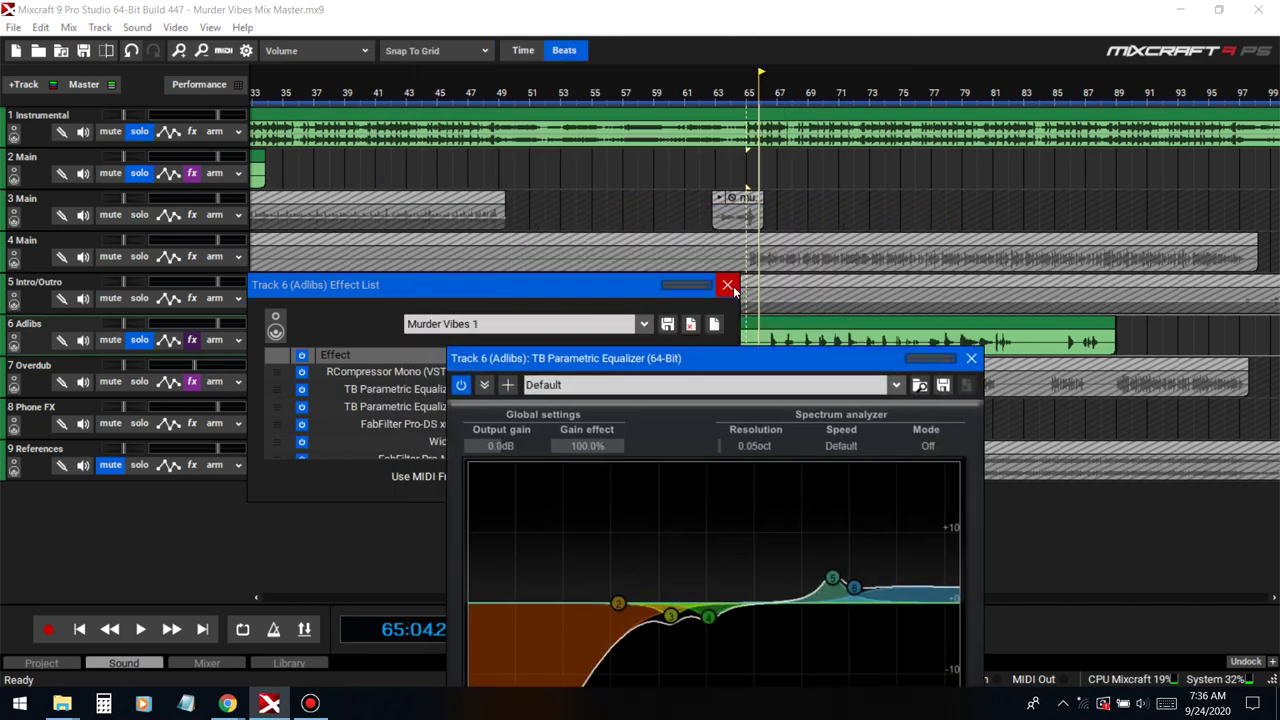
left_click(728, 286)
key("space")
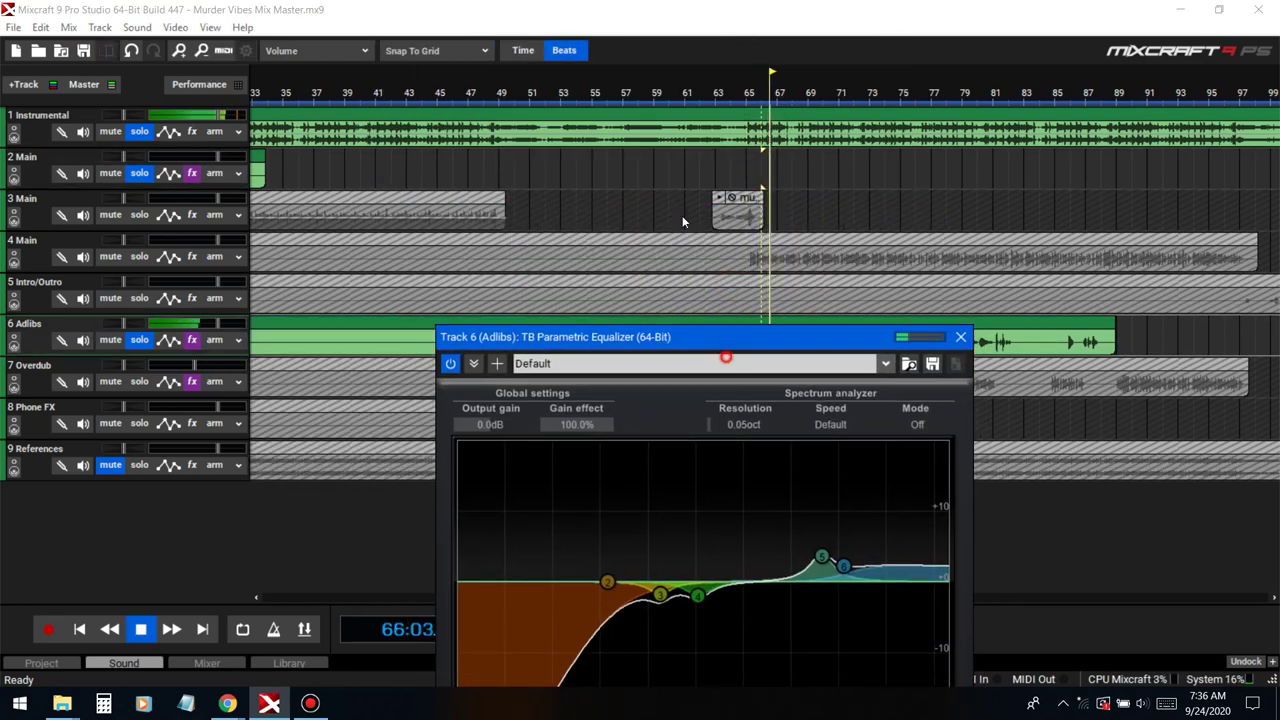
left_click_drag(682, 217, 660, 170)
left_click_drag(547, 546, 556, 546)
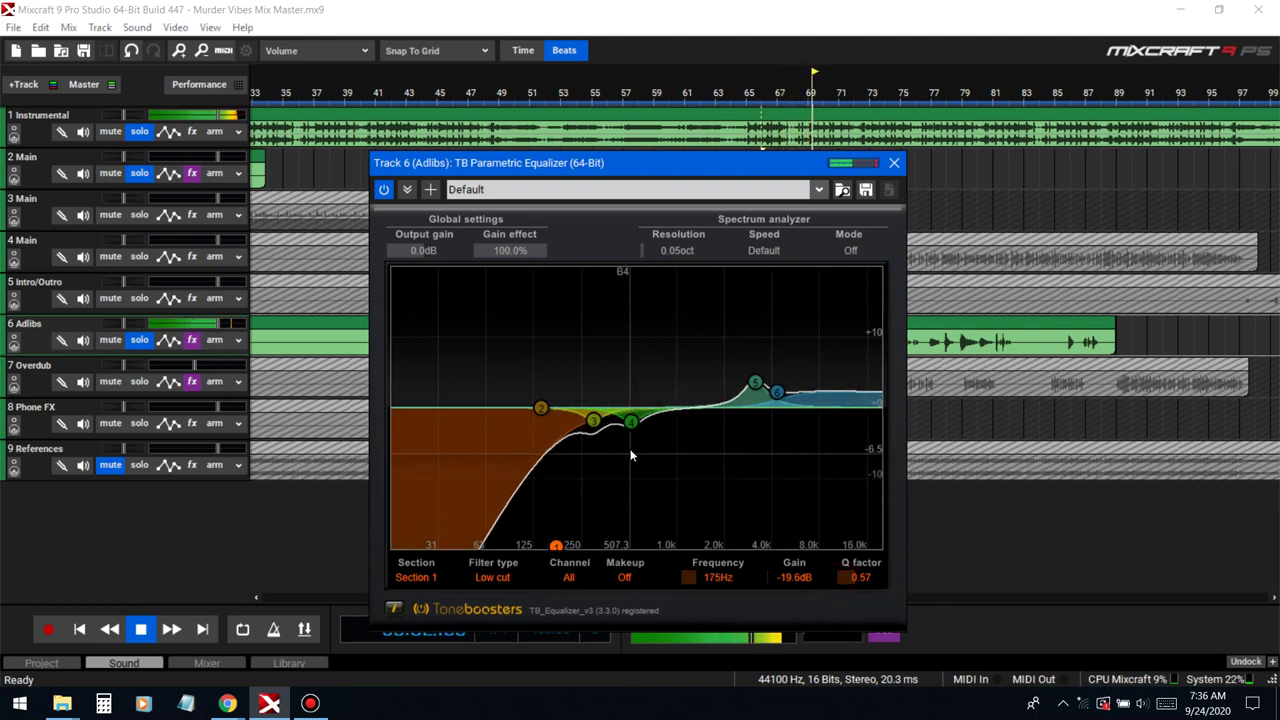
Step: In the Adlibs equalizer, deepen the section 4 cut, lower the low cut to 145 Hz, and close the equalizer
mouse_move(631, 421)
left_mouse_down()
mouse_move(660, 346)
mouse_move(600, 334)
mouse_move(594, 423)
mouse_move(628, 431)
left_mouse_up()
left_click_drag(557, 546, 544, 545)
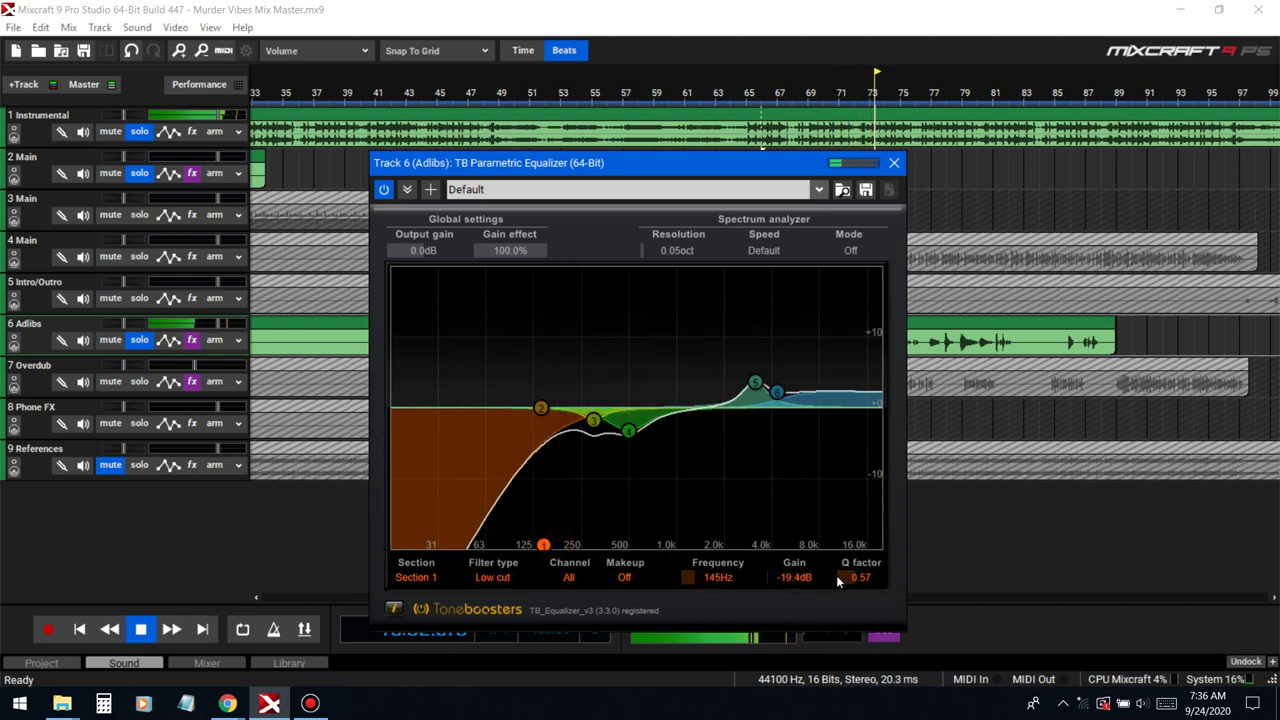
left_click(893, 163)
Step: Remove the Wider effect from the Adlibs effect chain and stop playback
left_click(192, 340)
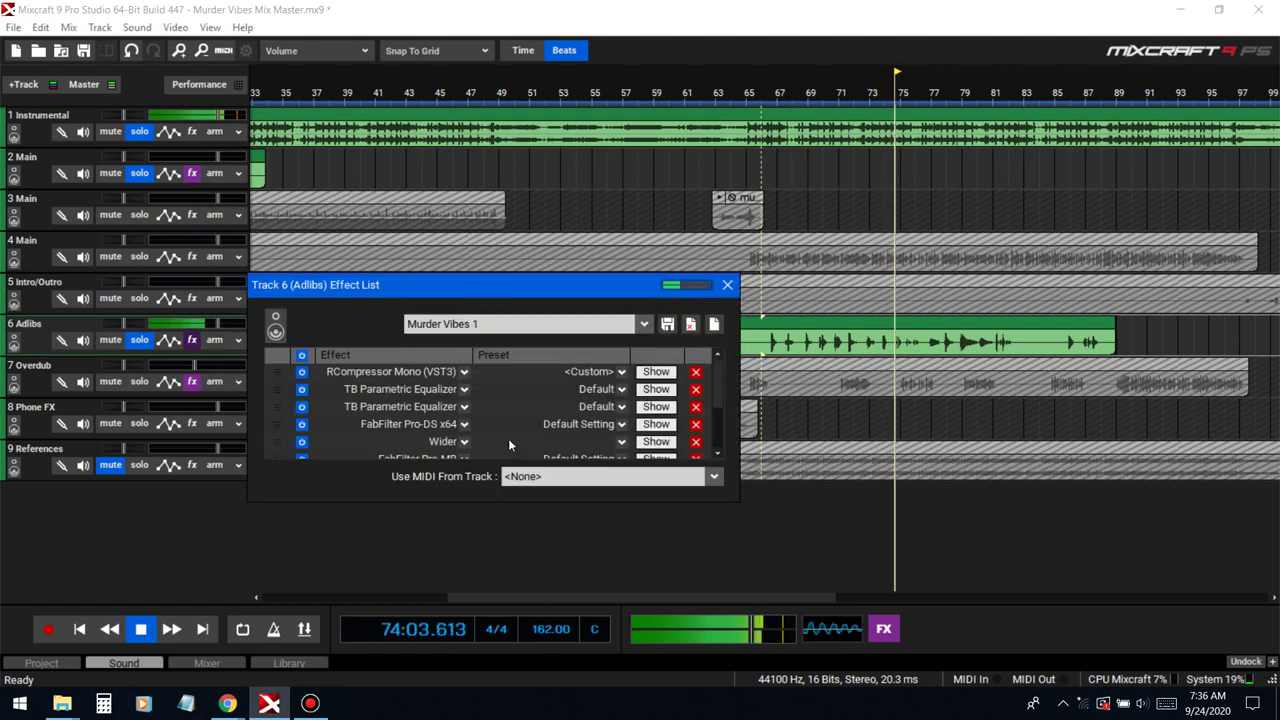
scroll(502, 413, "up", 1)
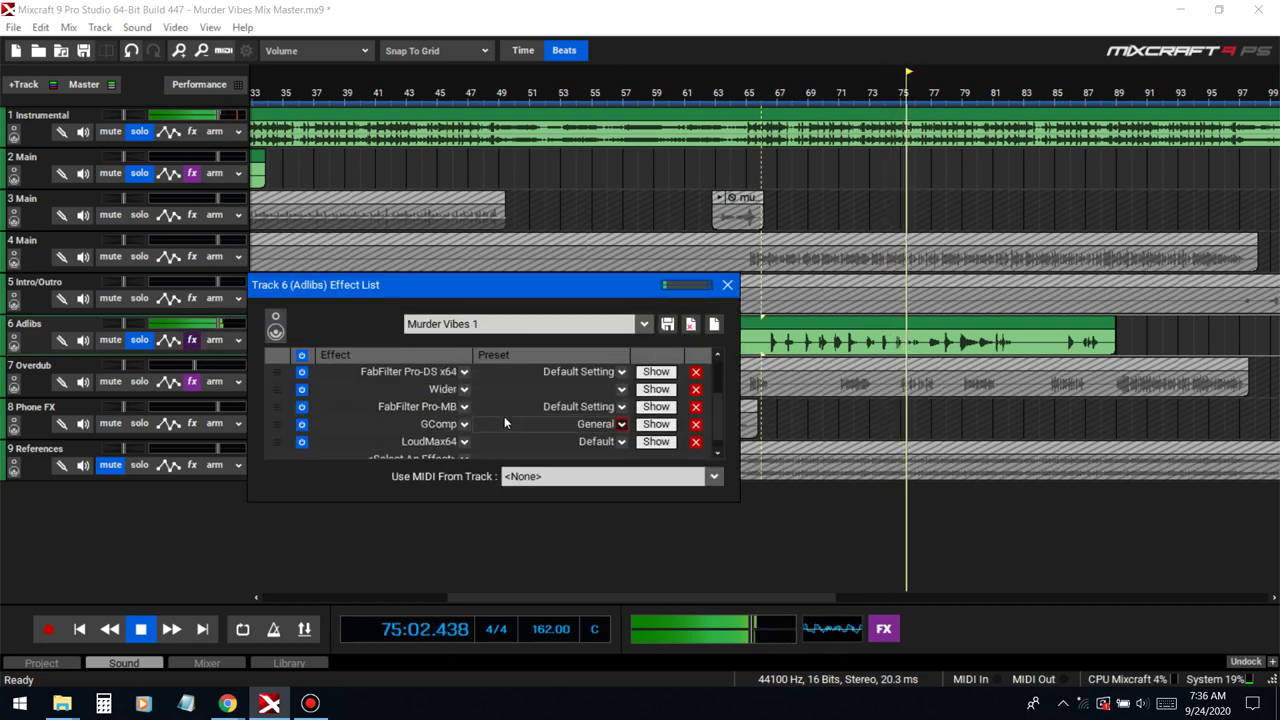
left_click(696, 390)
key("space")
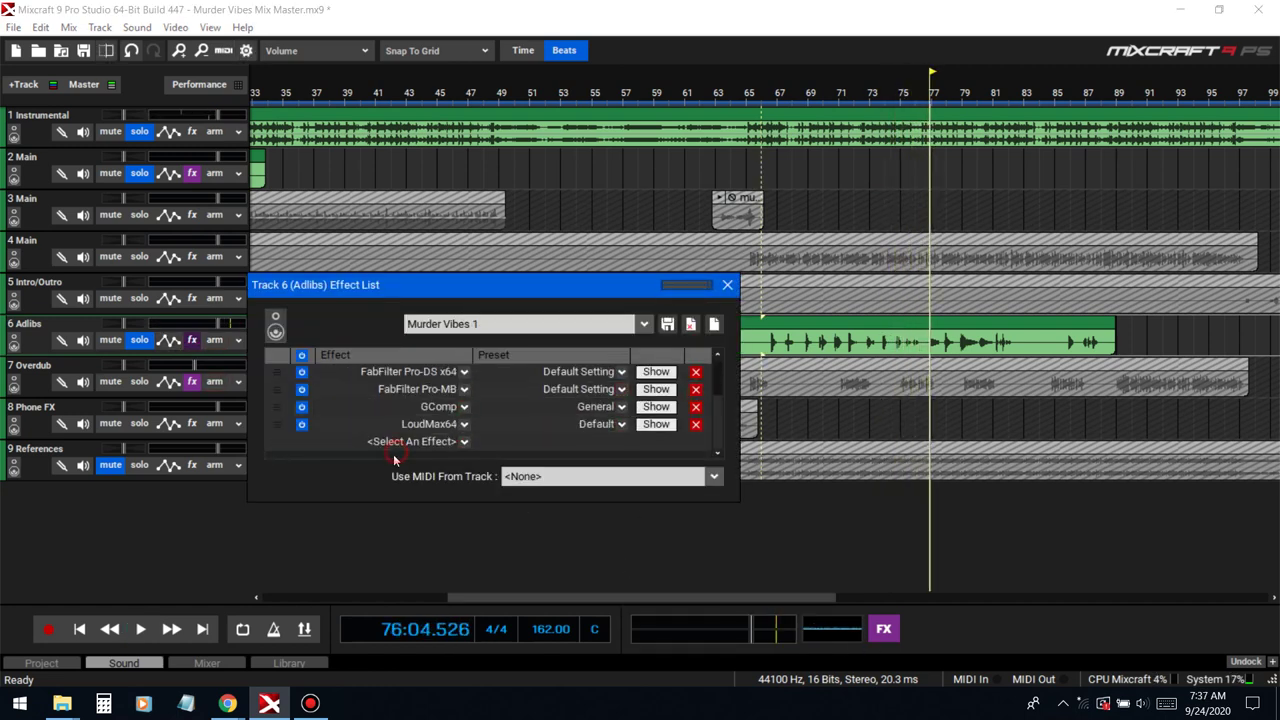
Step: Add DD AutoPan to the Adlibs chain directly above GComp, and close the plugin and effect list windows
left_click(386, 446)
type("dd au")
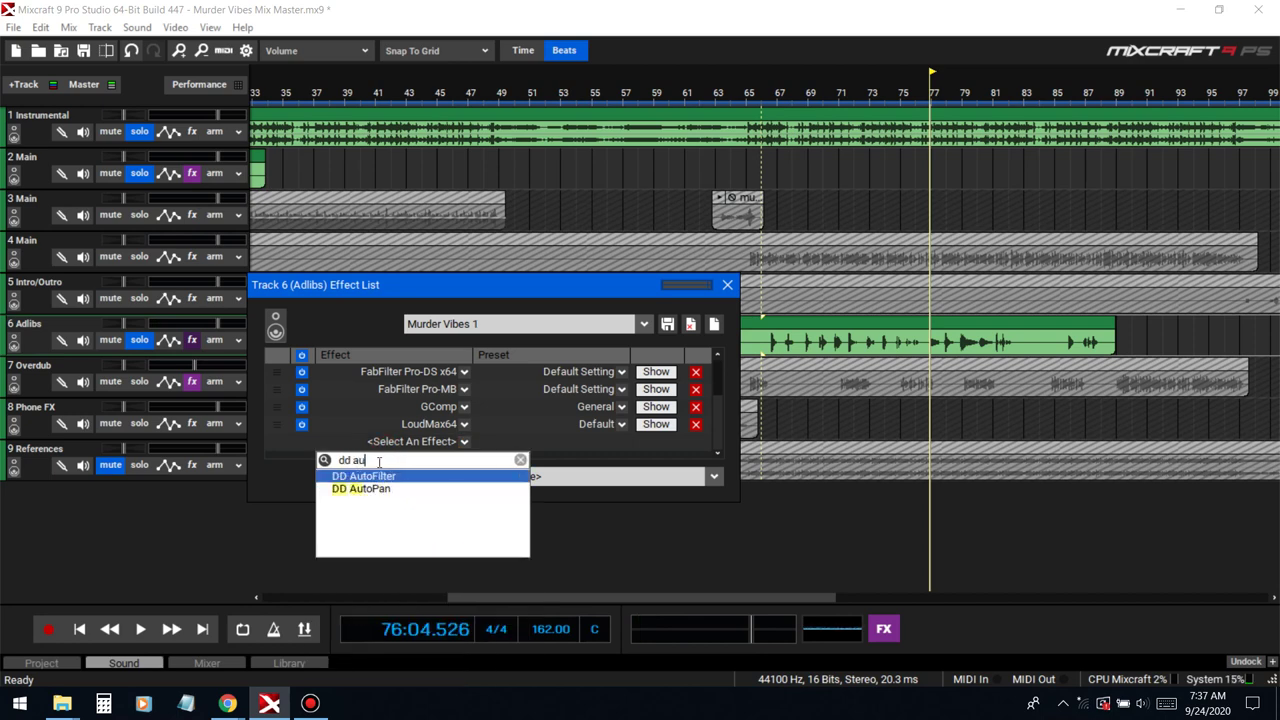
left_click(370, 489)
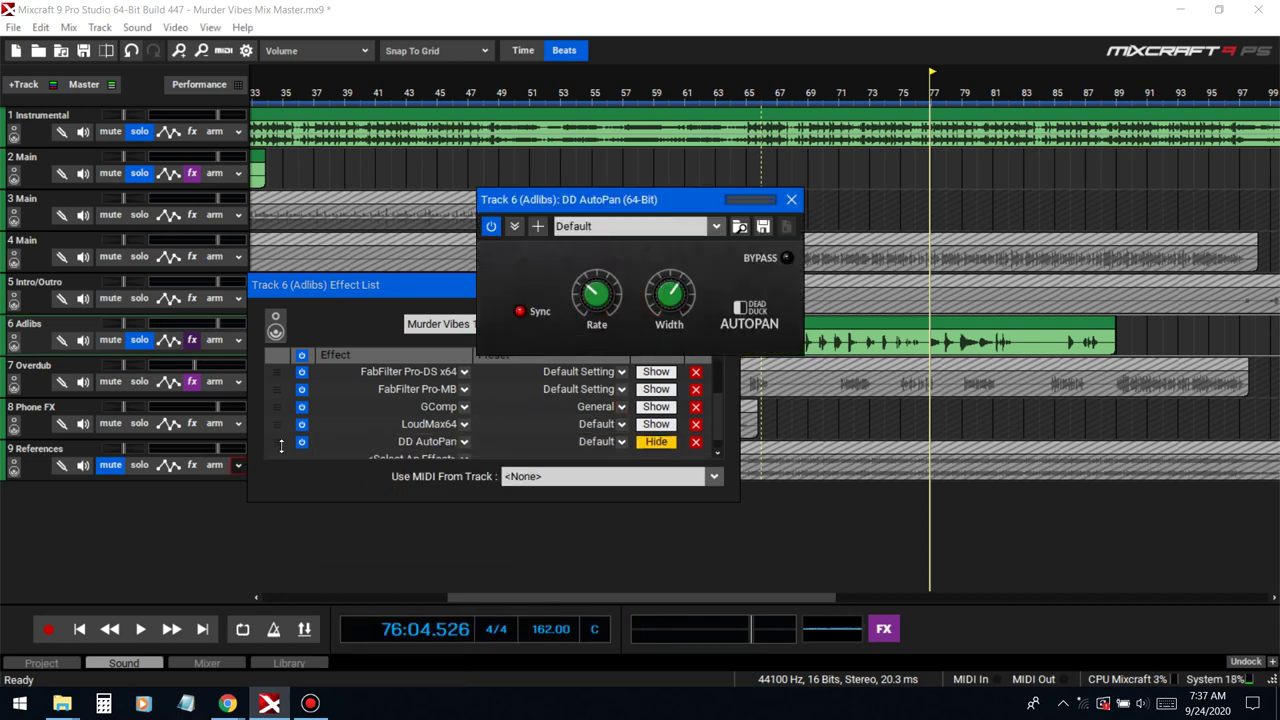
left_click_drag(281, 446, 293, 418)
left_click(551, 252)
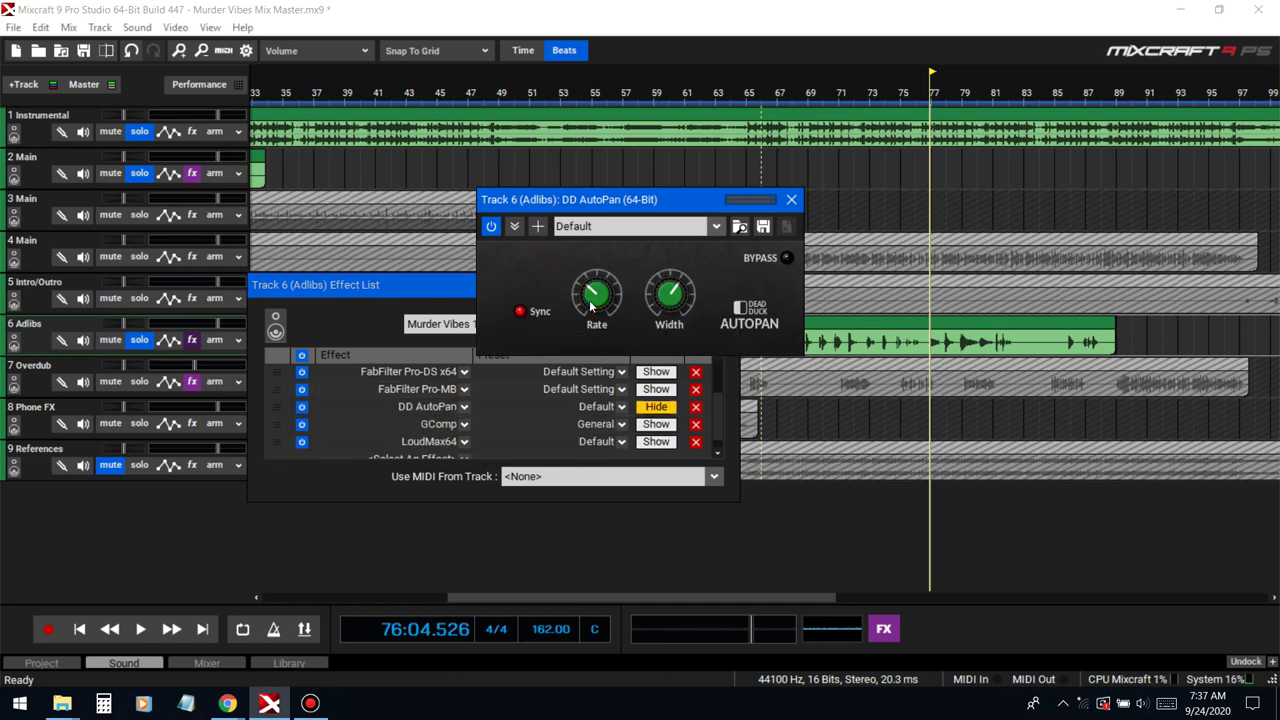
left_click(797, 201)
left_click(722, 285)
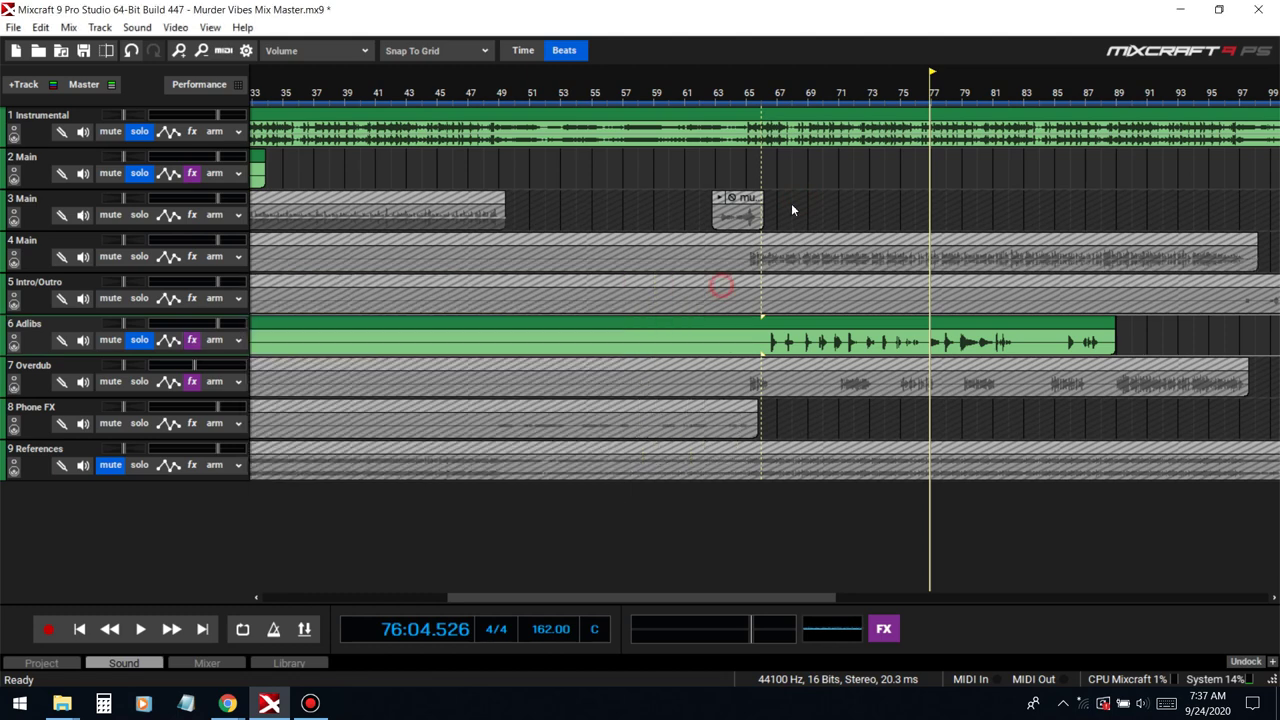
Step: Play from bar 66 to hear the Adlibs with AutoPan, then reopen their effect list and stop playback
left_click(760, 170)
key("space")
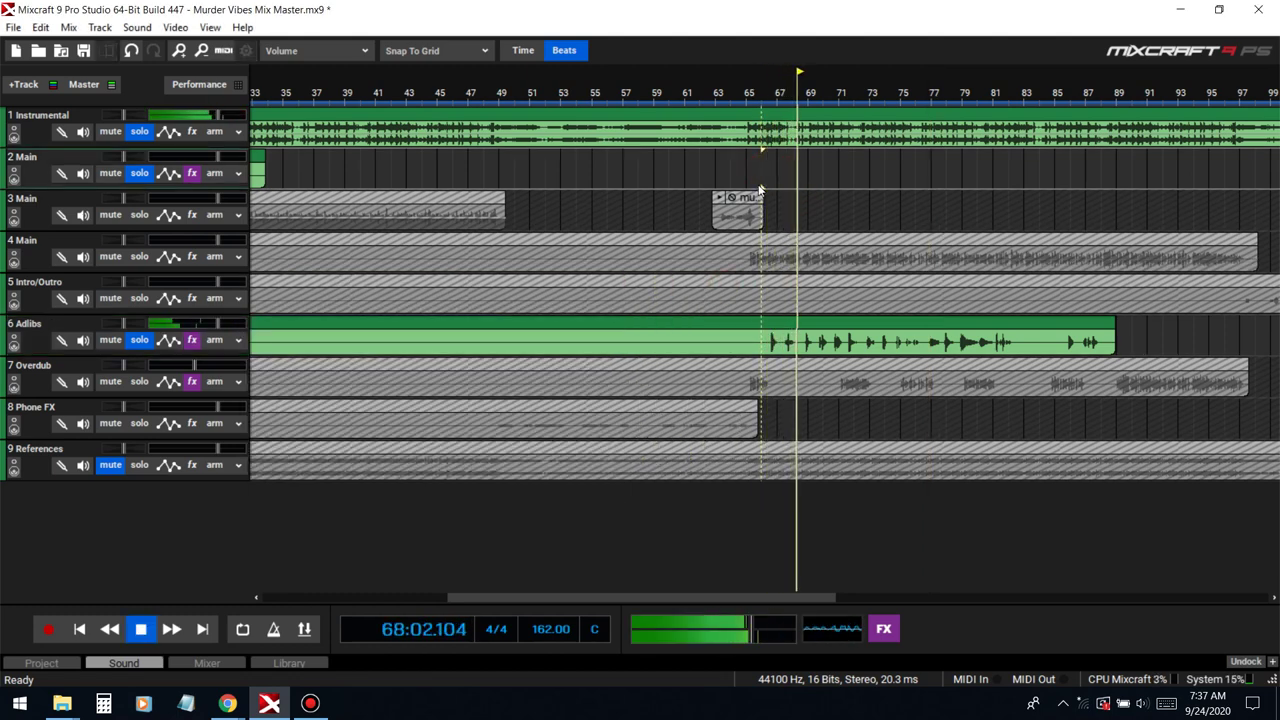
left_click(193, 341)
key("space")
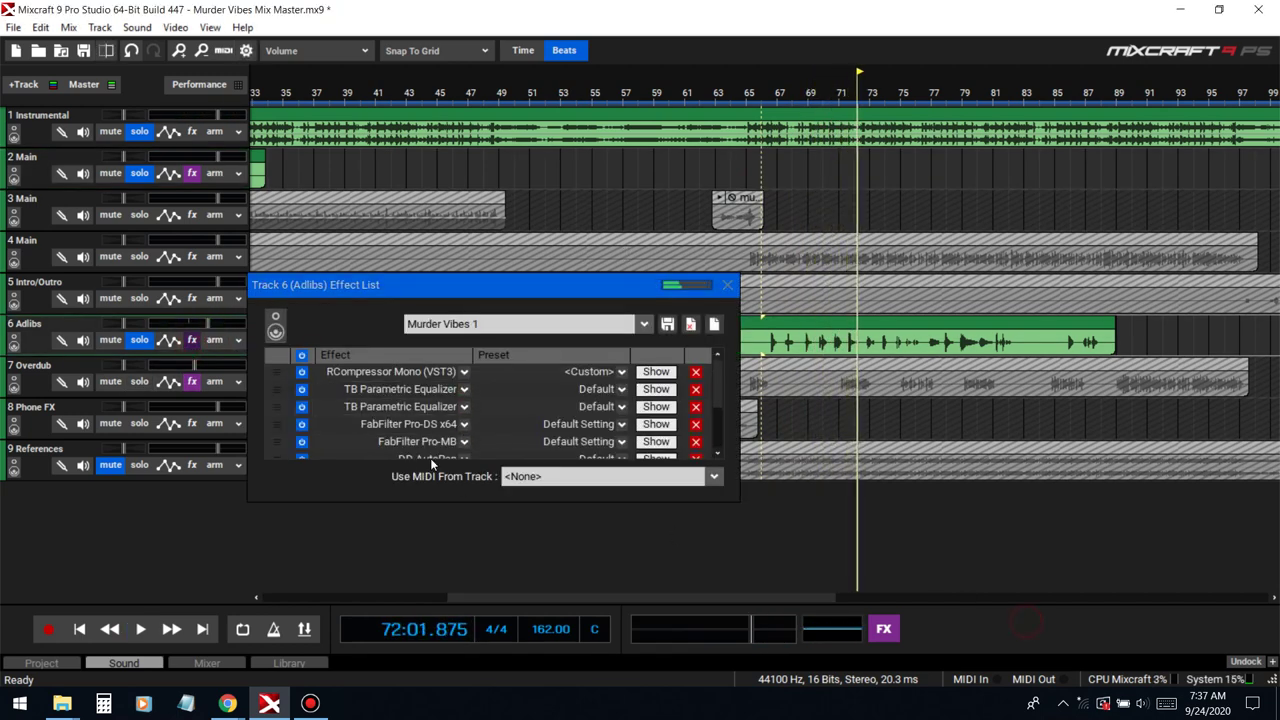
Step: Add Abbey Road Saturator Mono (VST3) at the end of the Adlibs chain and move its window off the effect list
left_click(428, 445)
type("de")
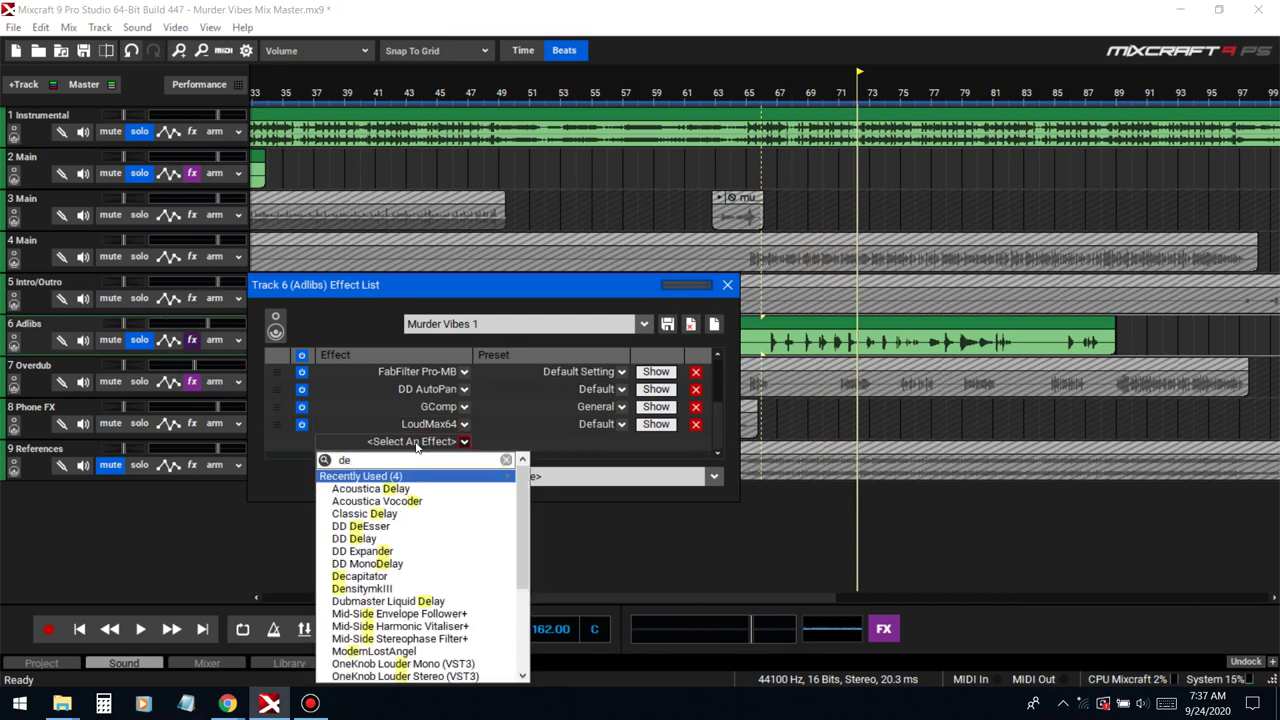
mouse_move(428, 481)
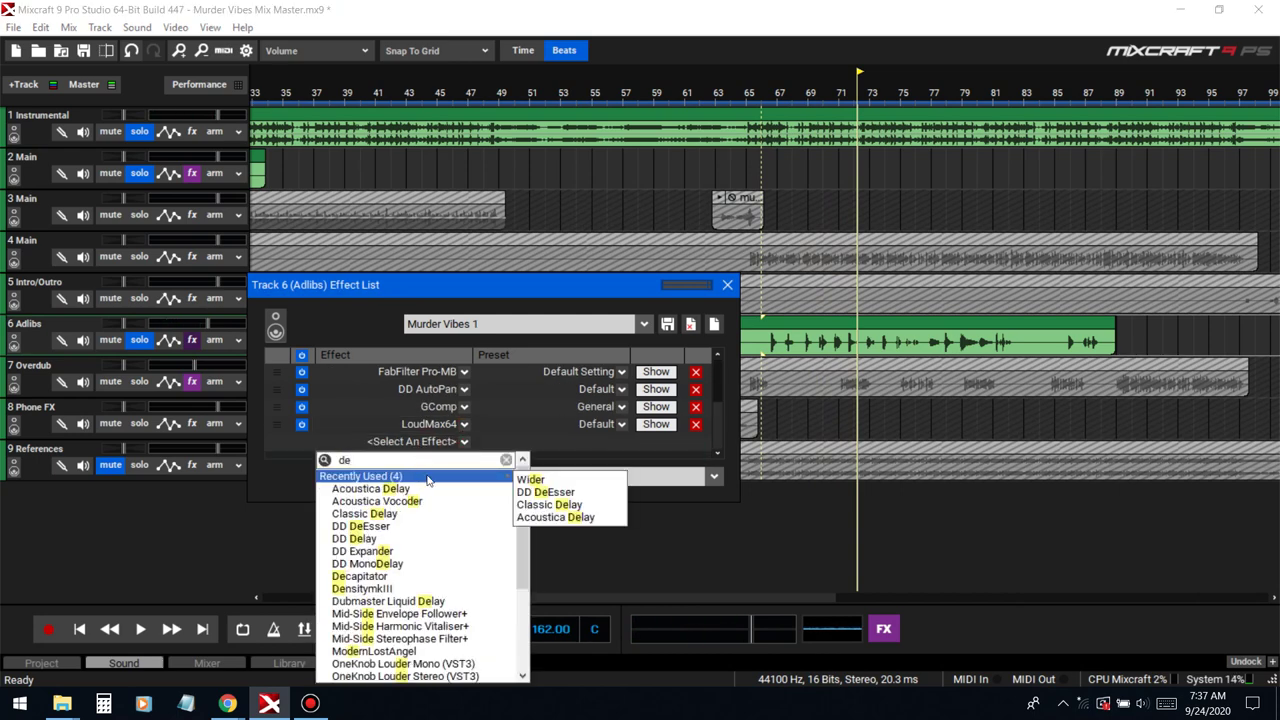
left_click(507, 460)
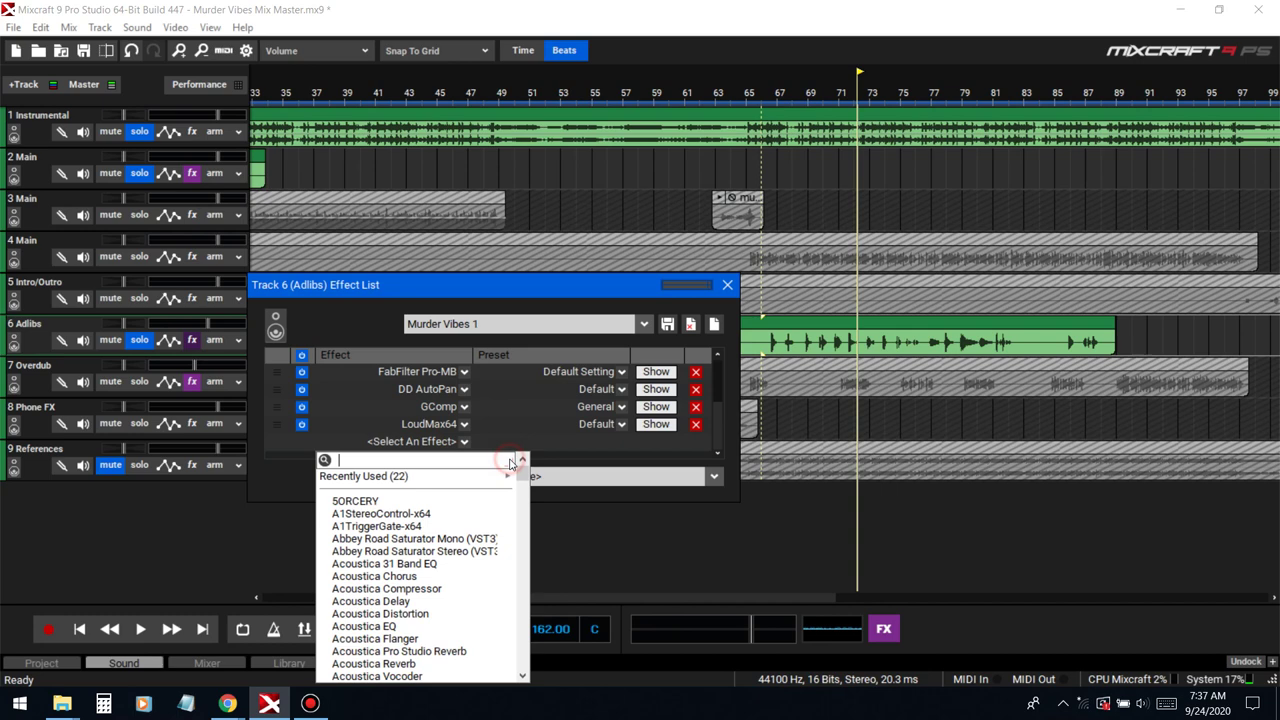
left_click(420, 541)
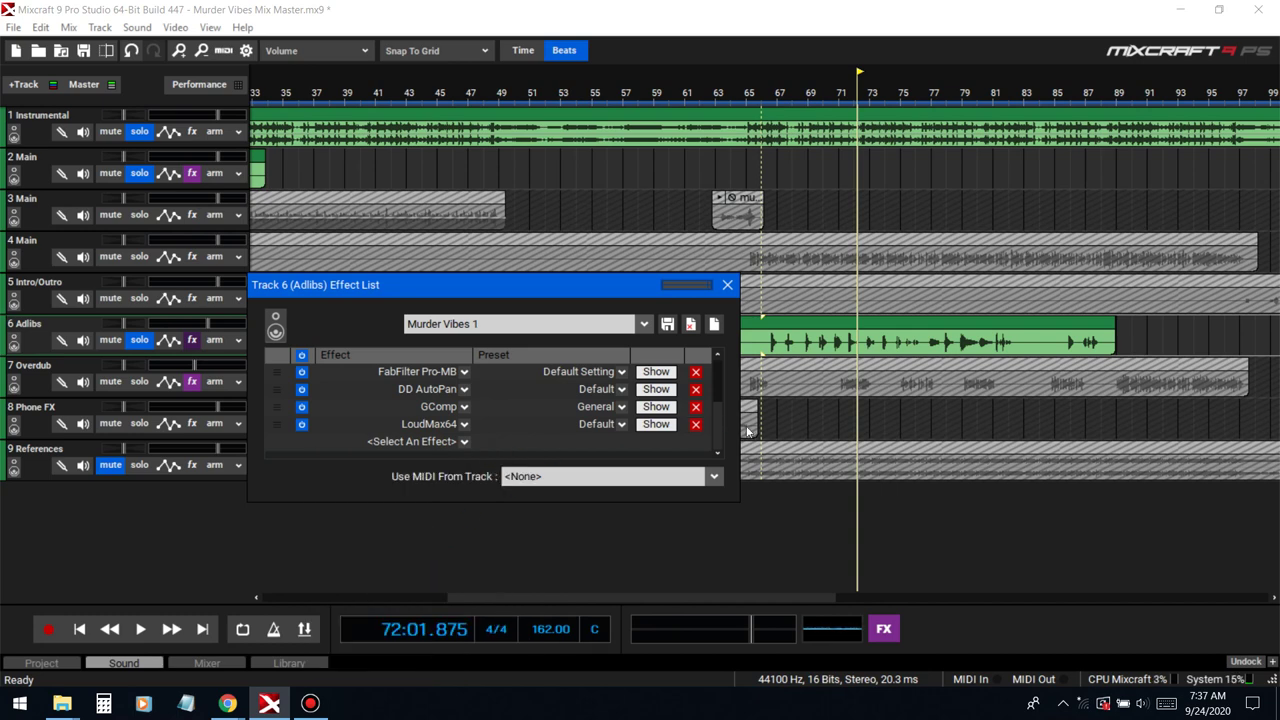
left_click_drag(690, 22, 449, 90)
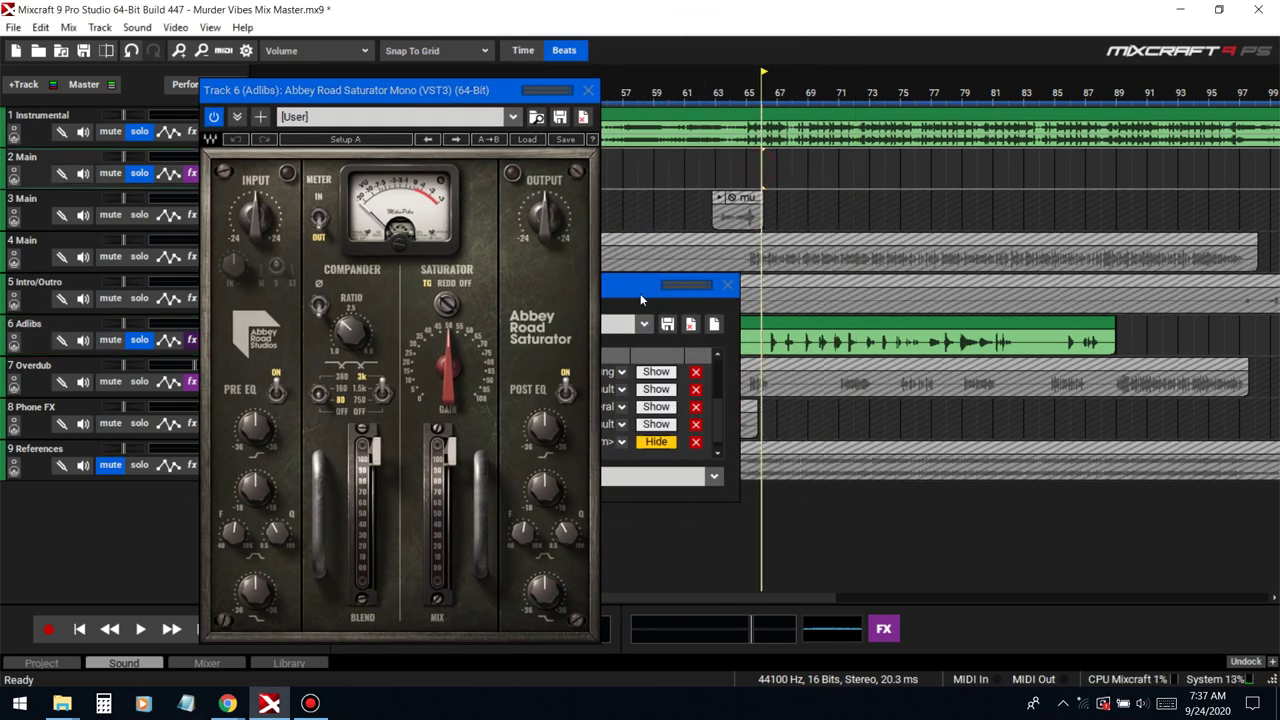
Step: During playback, lower the saturator's gain to about 45 and its mix to 55.0, and take the Instrumental out of solo
key("space")
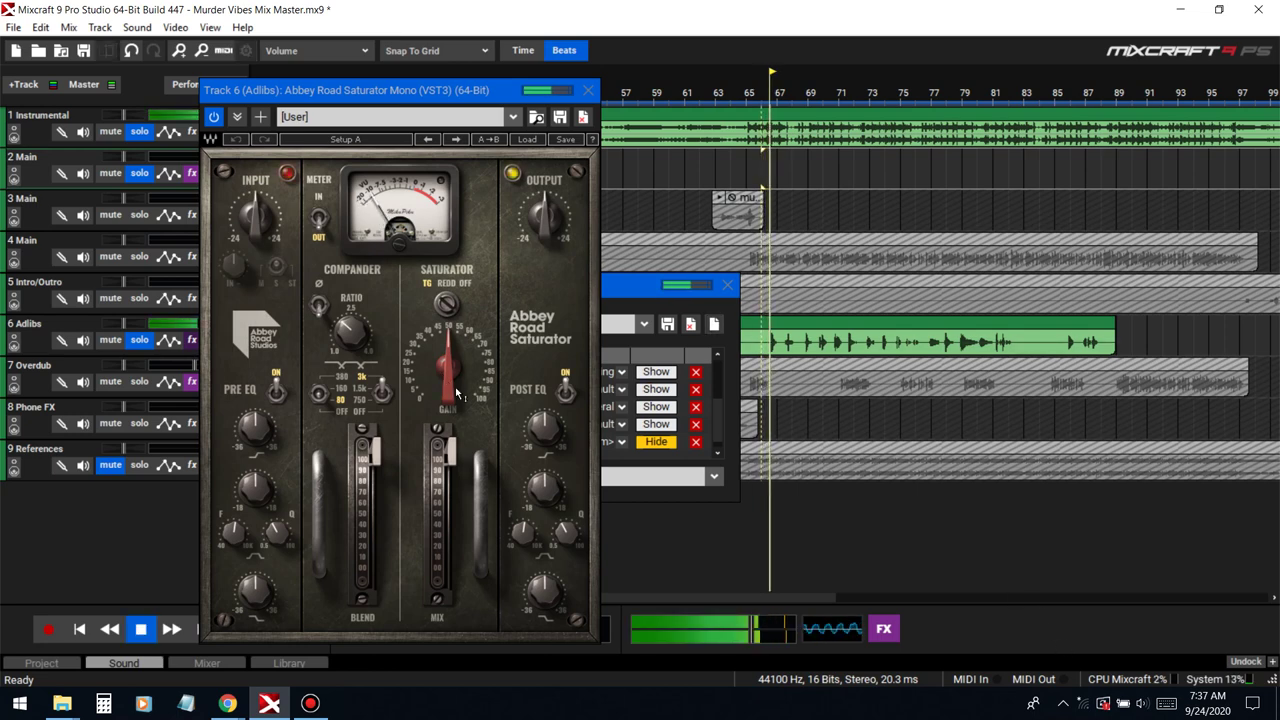
mouse_move(450, 390)
left_mouse_down()
mouse_move(450, 375)
mouse_move(450, 400)
left_mouse_up()
left_click_drag(450, 450, 450, 490)
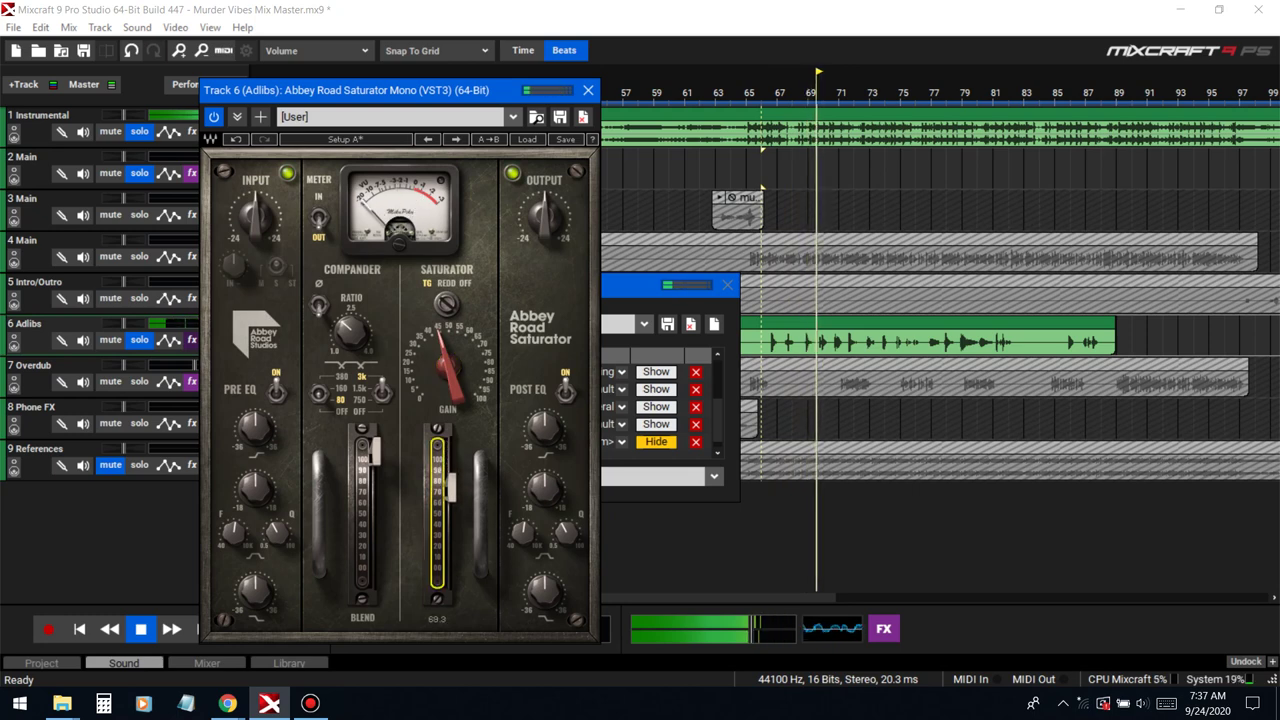
left_click(139, 131)
left_click_drag(451, 491, 451, 505)
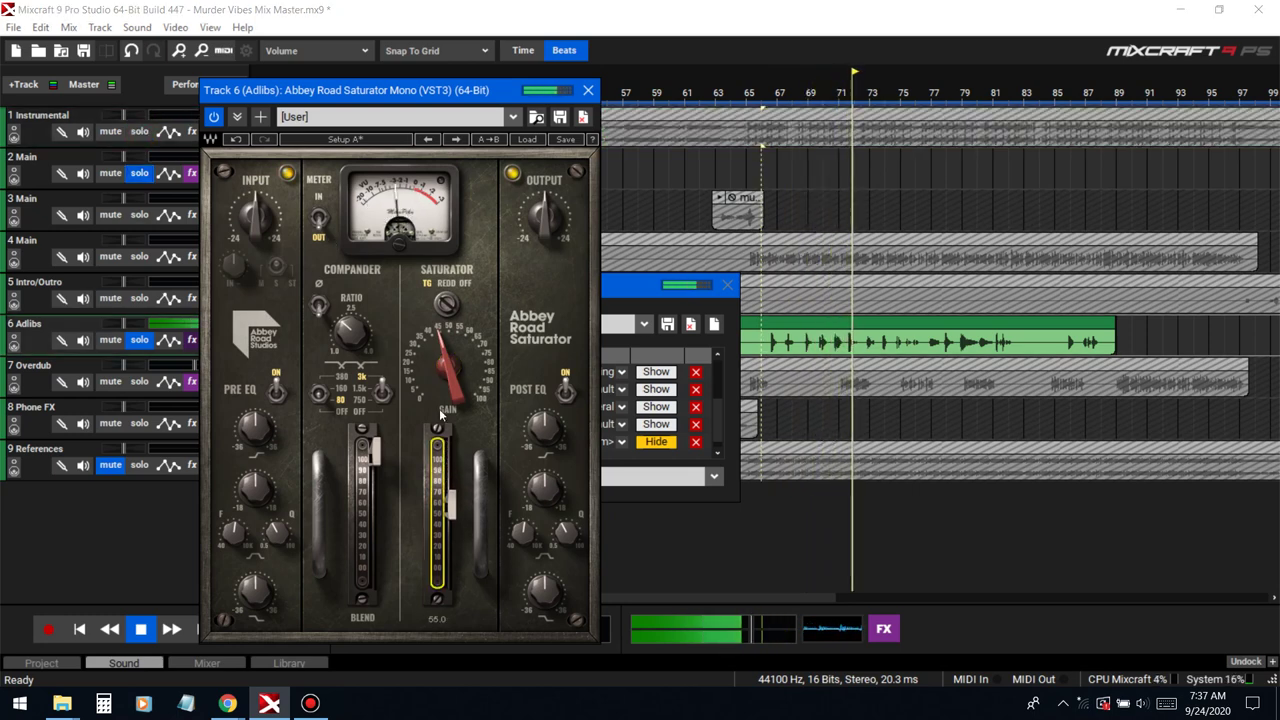
Step: Set the saturator's gain to about 30, switch it to REDD, raise the mix slightly, and close its window
mouse_move(445, 375)
left_mouse_down()
mouse_move(445, 400)
mouse_move(445, 350)
mouse_move(445, 420)
mouse_move(448, 365)
left_mouse_up()
left_click(452, 287)
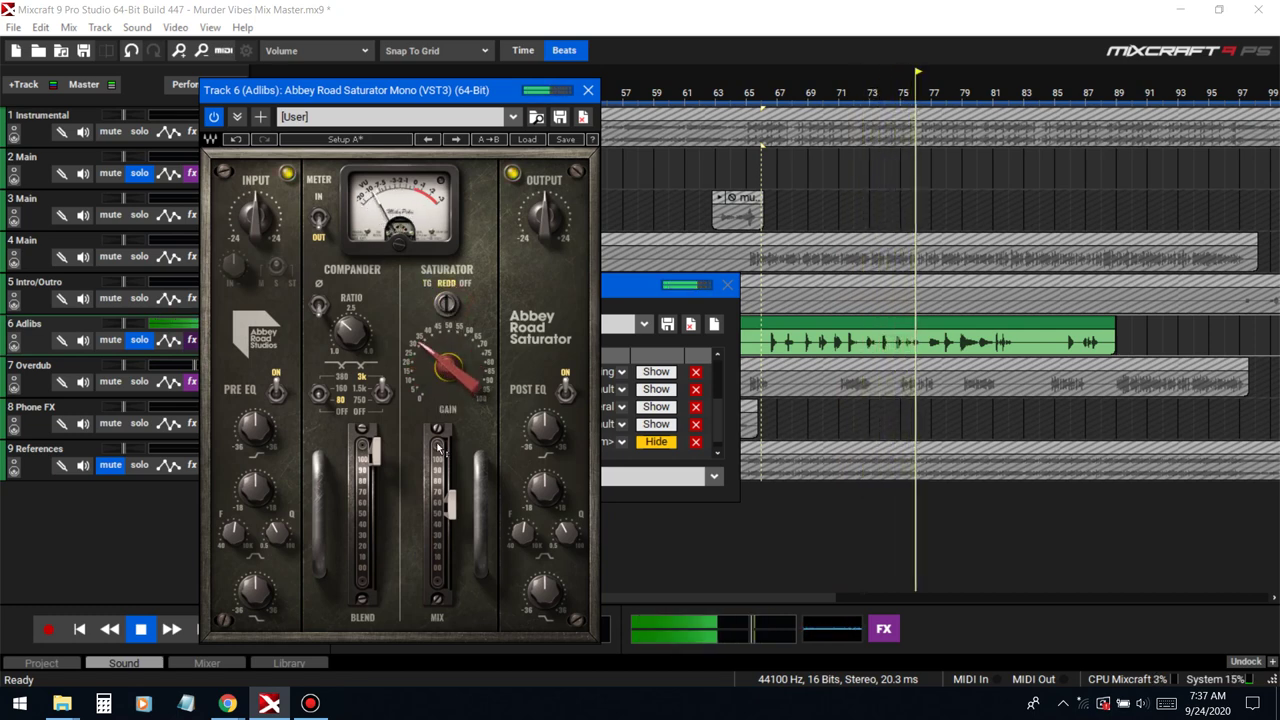
left_click_drag(450, 505, 450, 493)
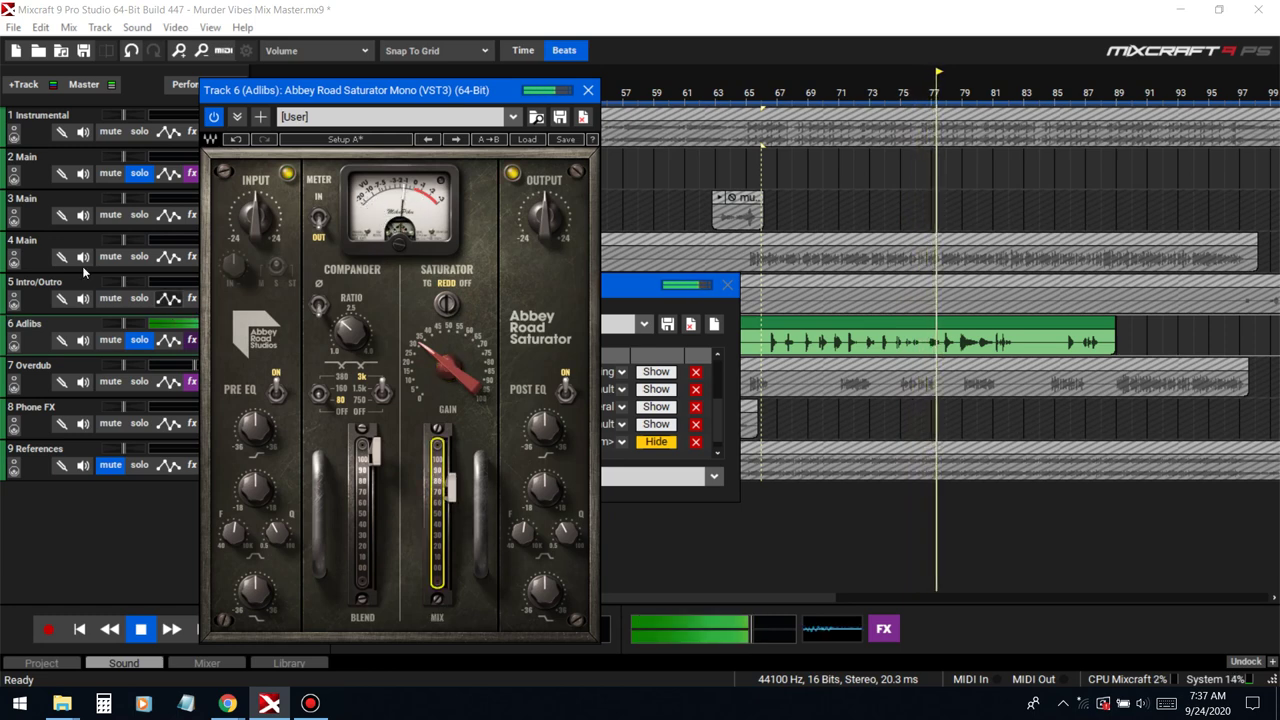
left_click(588, 90)
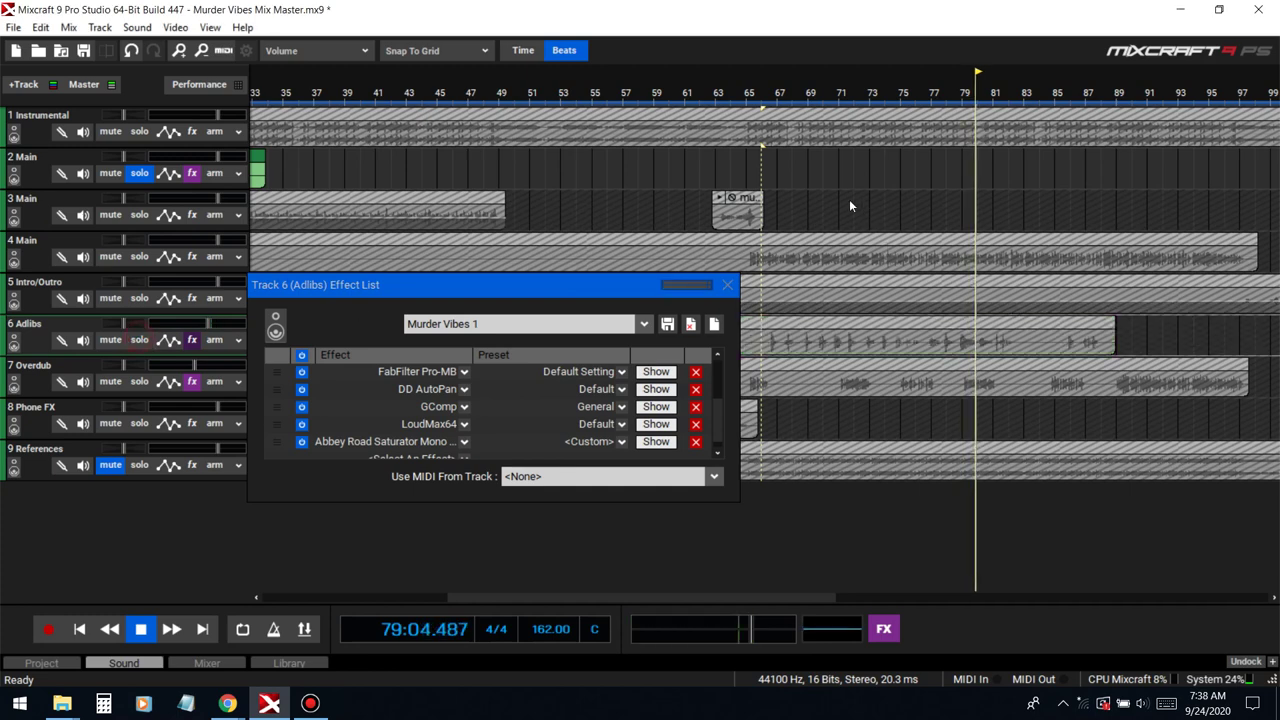
Step: Solo the Instrumental again, play from bar 66, and move Abbey Road Saturator directly above GComp in the Adlibs chain
left_click(143, 131)
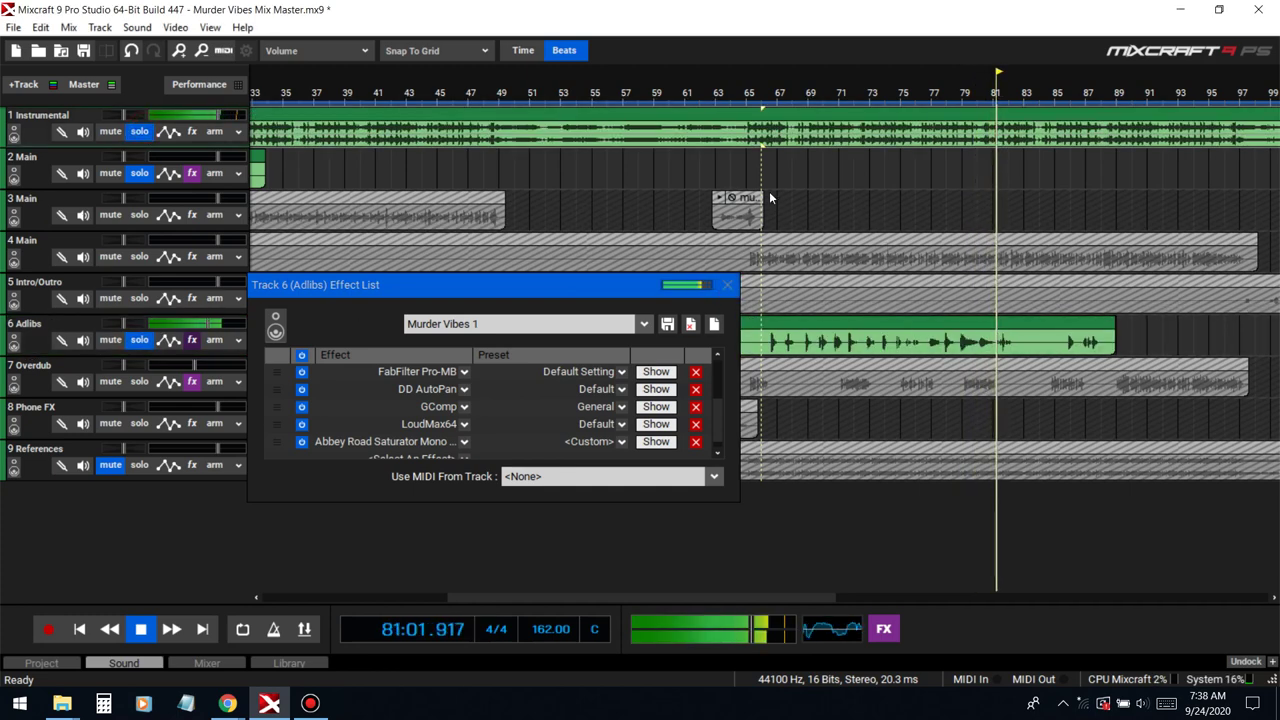
left_click(761, 172)
left_click_drag(276, 441, 277, 406)
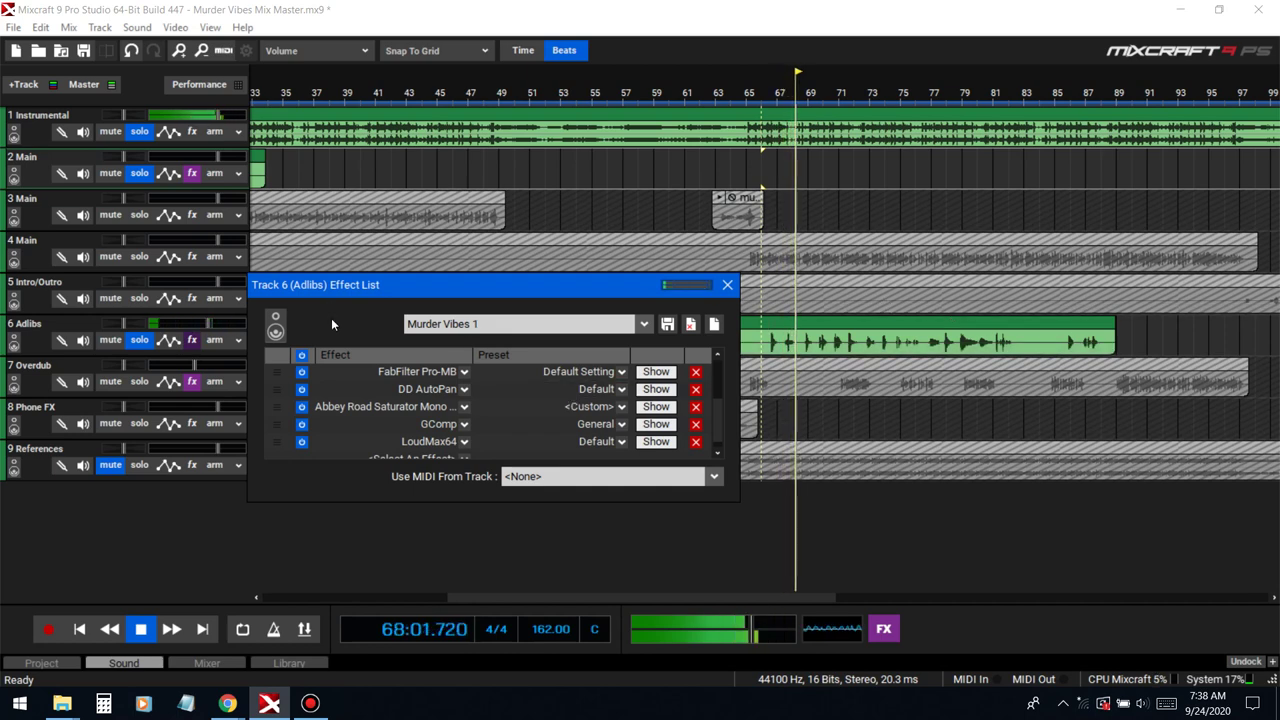
Step: Open the Adlibs' GComp and set its threshold to -24 dB and ratio to 5:1
left_click(645, 425)
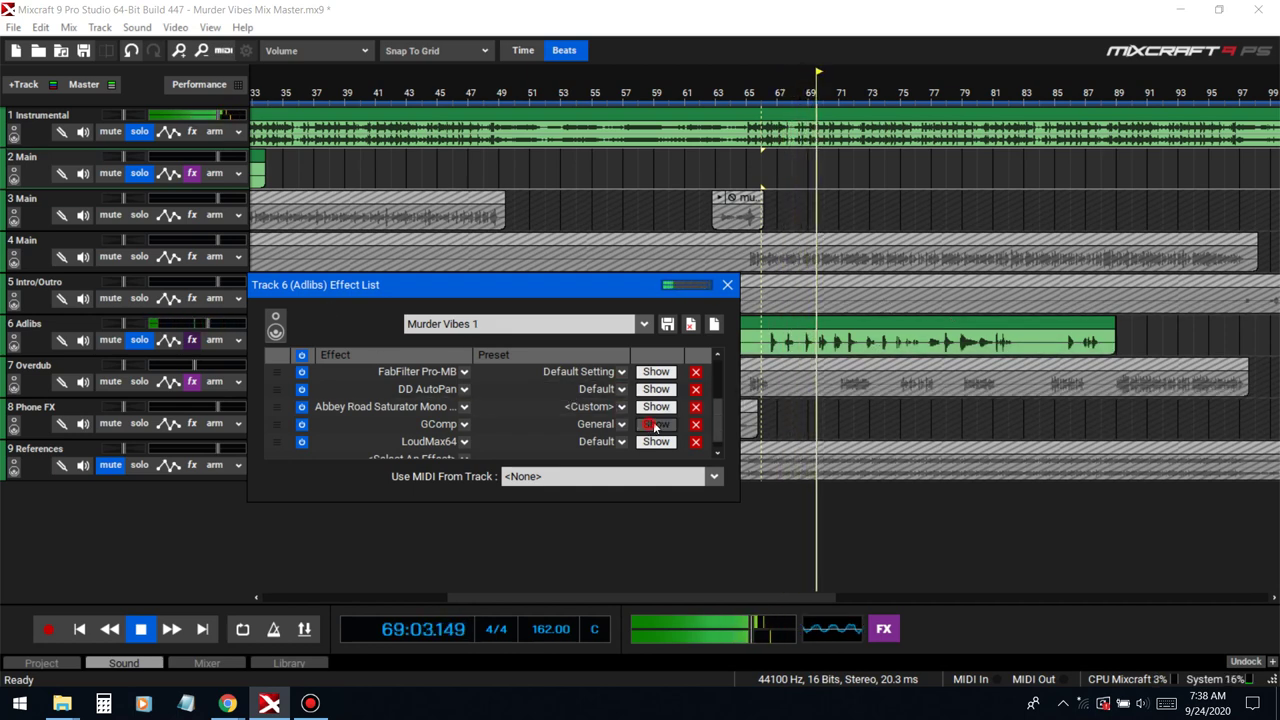
left_click(508, 315)
type("-")
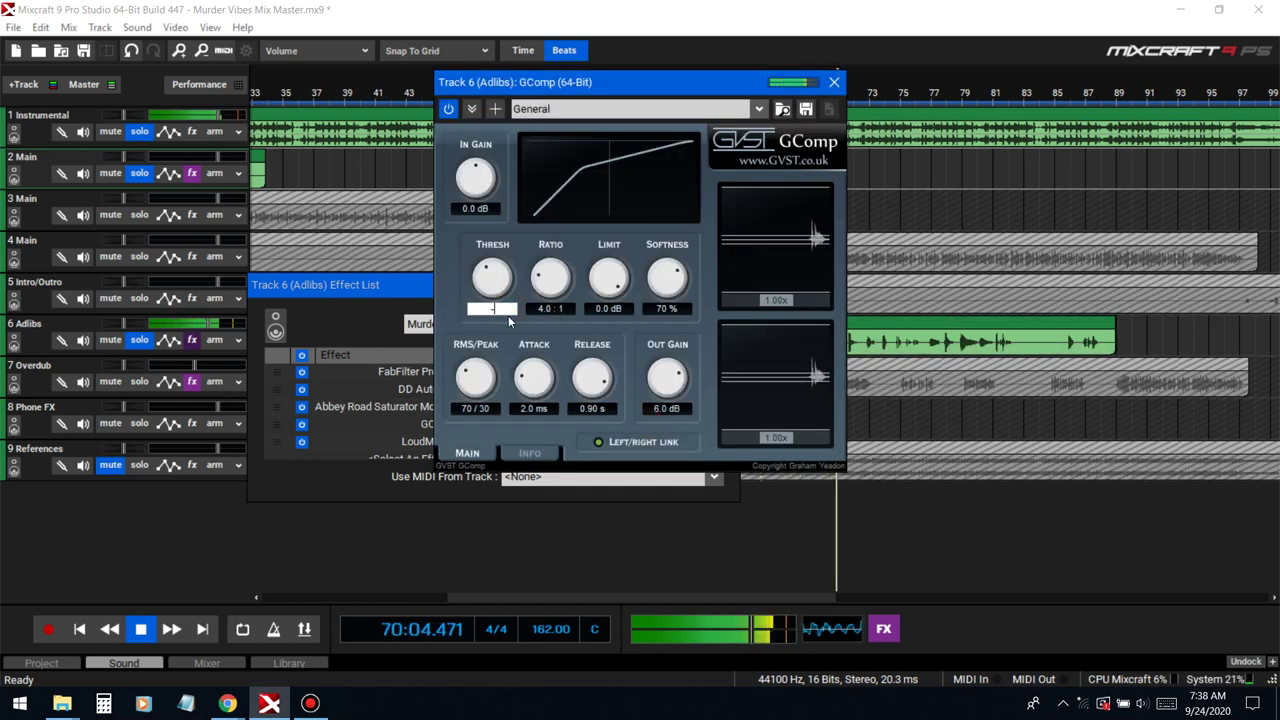
type("24")
left_click(551, 309)
type("5")
left_click(562, 326)
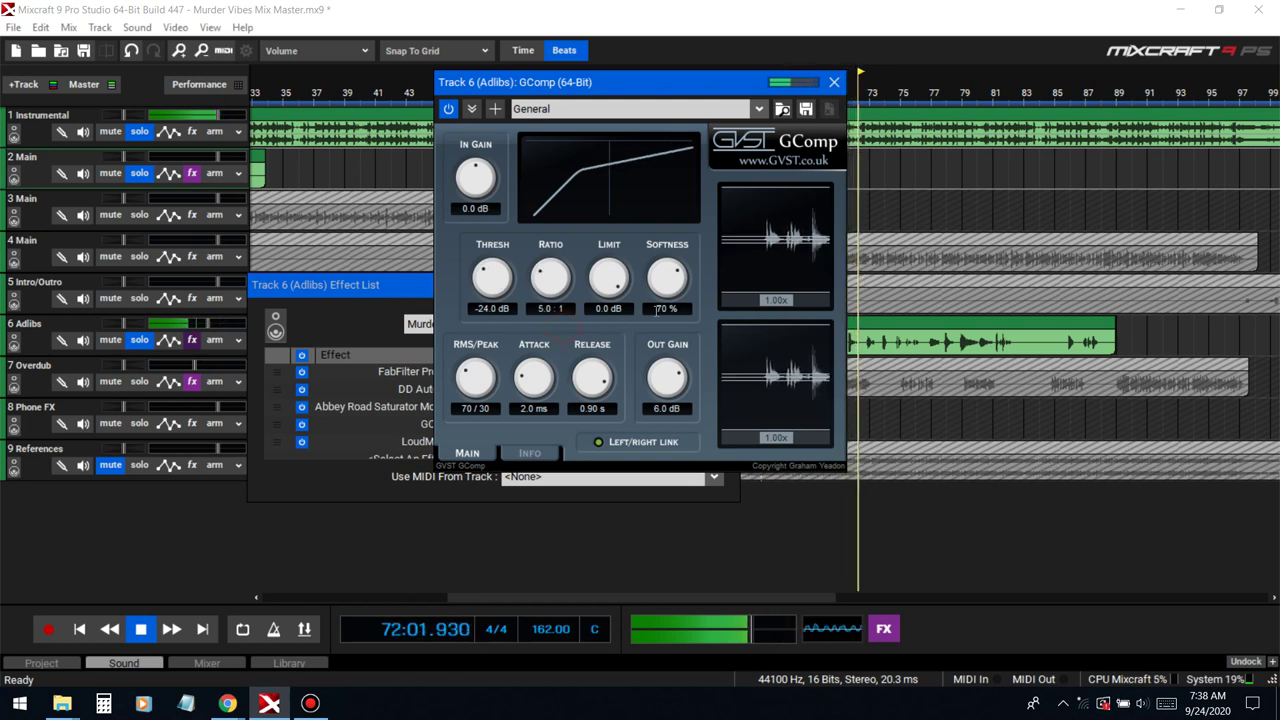
Step: Set GComp's softness to 90 %, output gain to 7.0 dB and release to 0.8 s, and close its window
left_click(657, 308)
type("90")
key("Return")
left_click(662, 408)
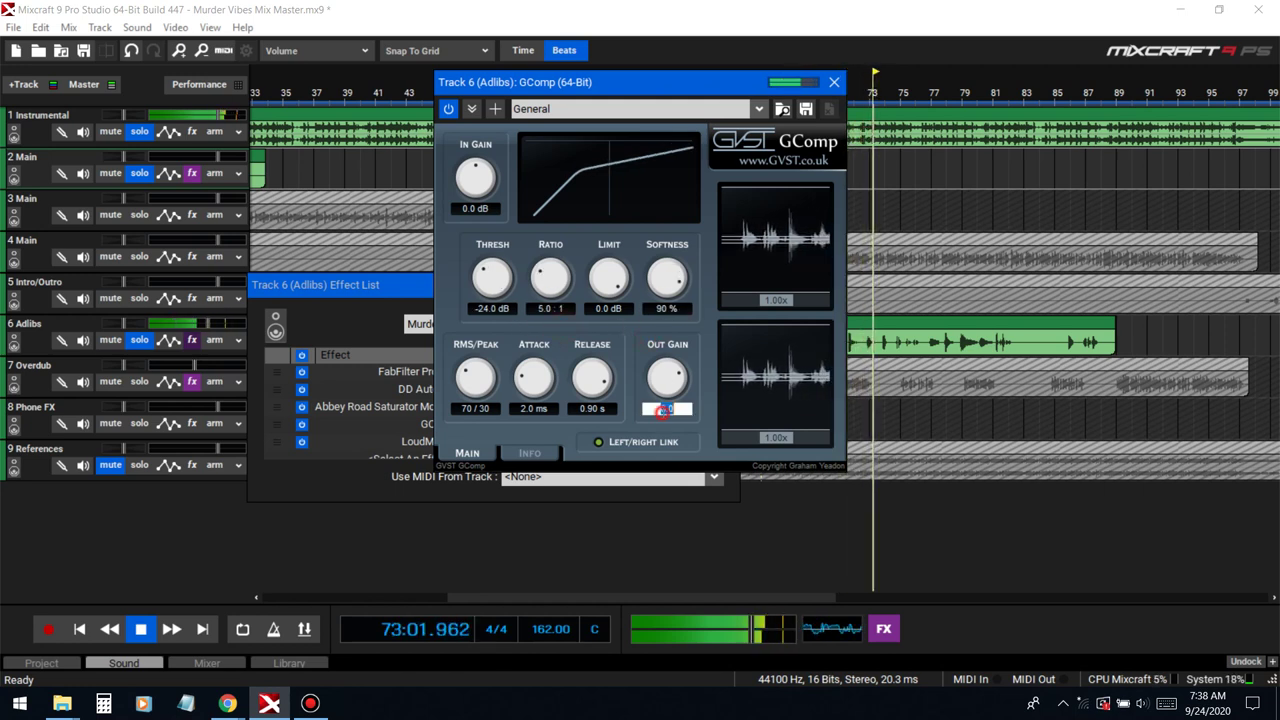
left_click(634, 356)
left_click(603, 408)
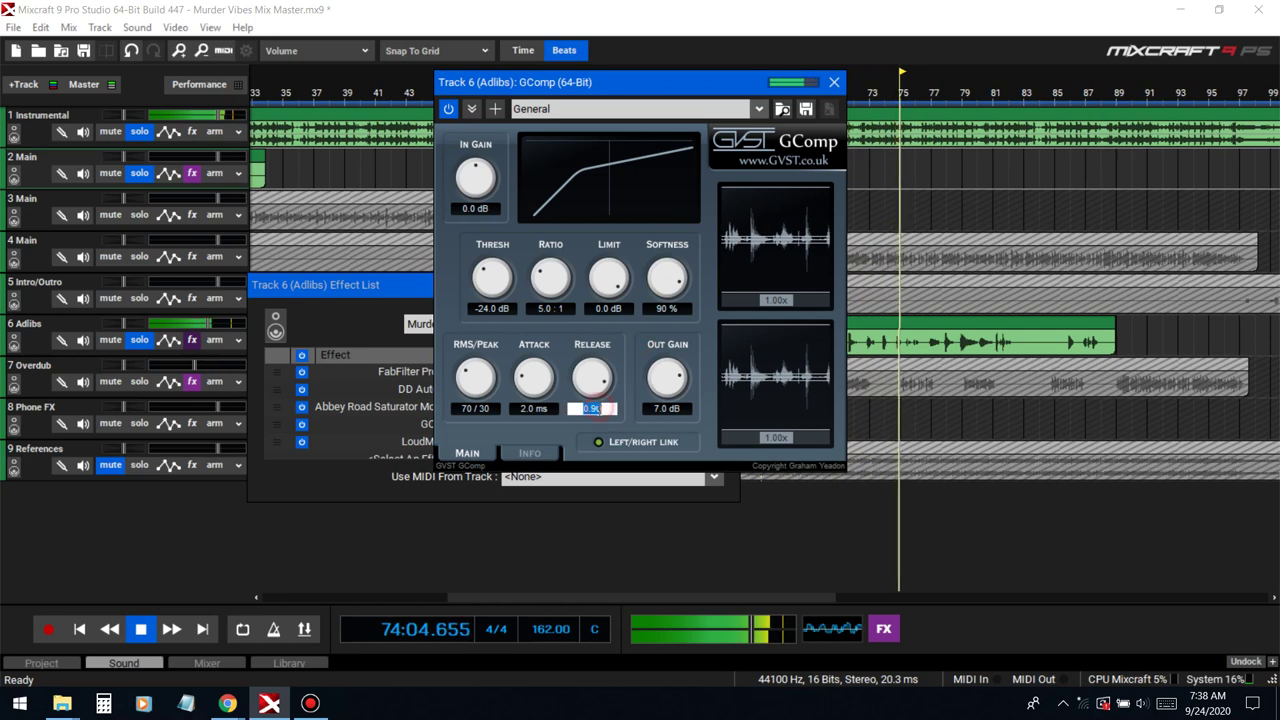
type(".8")
left_click(633, 356)
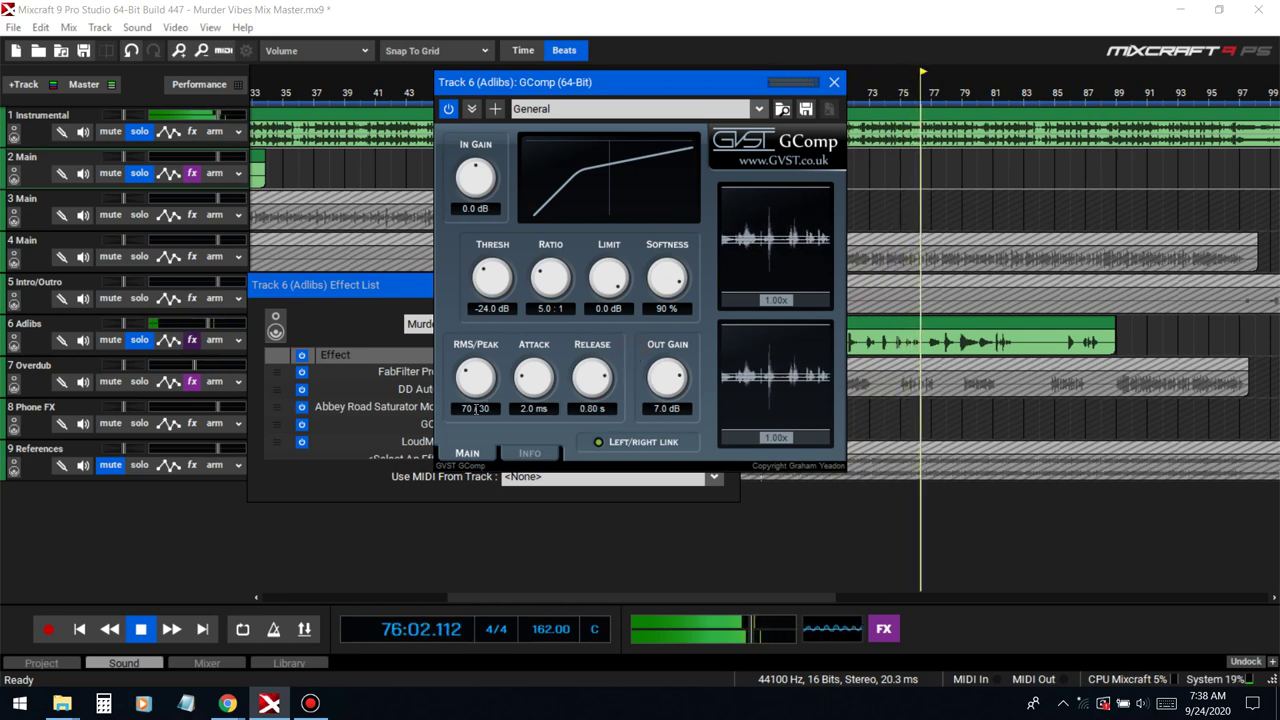
left_click(476, 208)
left_click(834, 82)
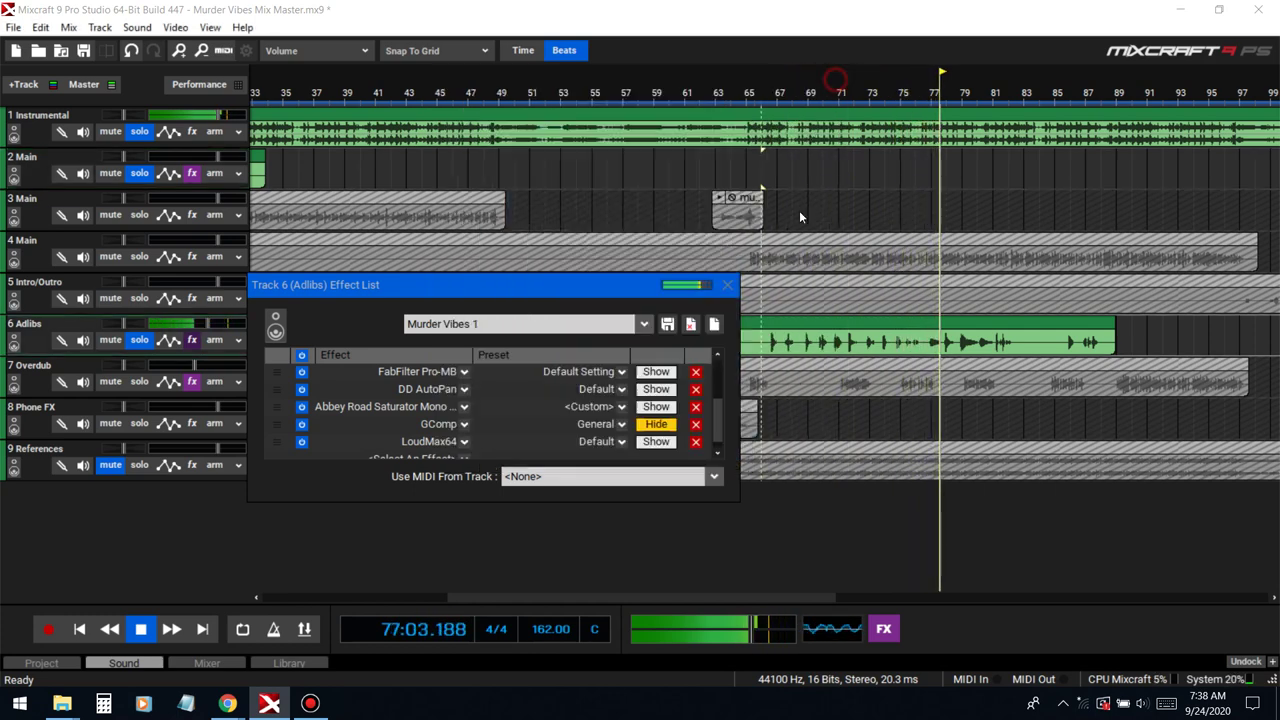
Step: Play again from about bar 66, fine-tune the Adlibs track volume by a small amount, and stop playback
key("space")
left_click(767, 171)
key("space")
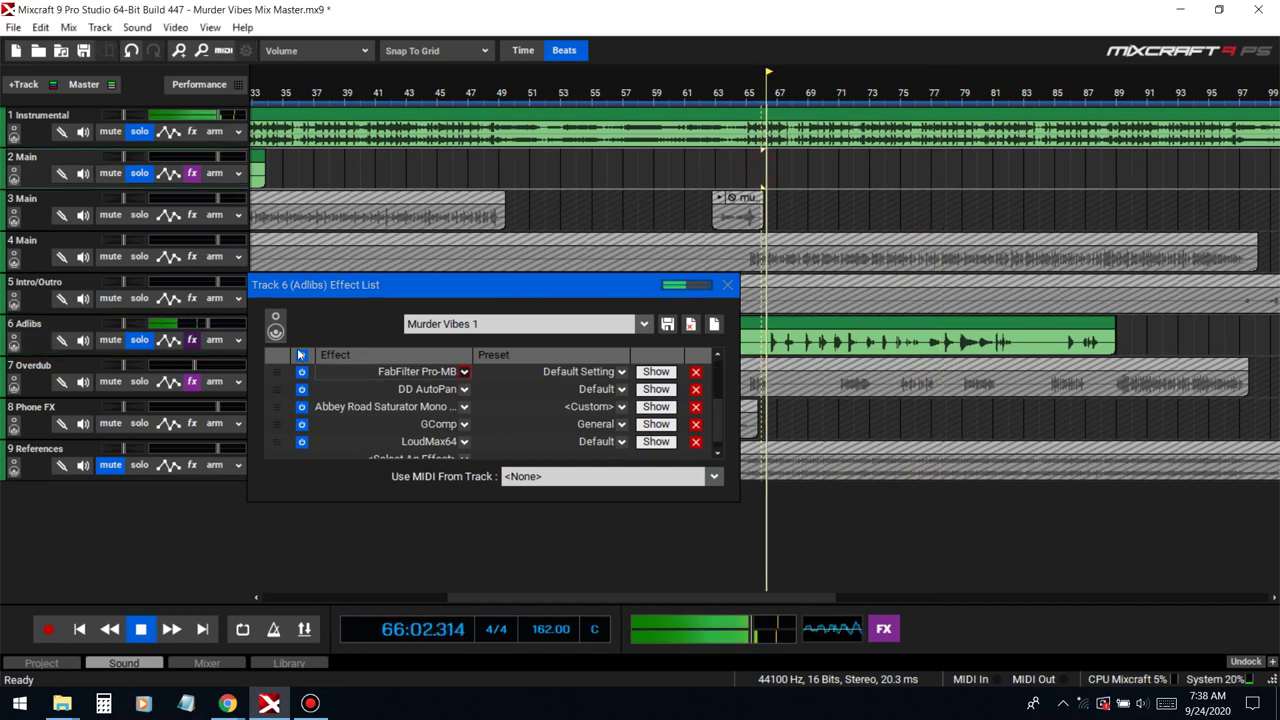
left_click_drag(206, 326, 210, 327)
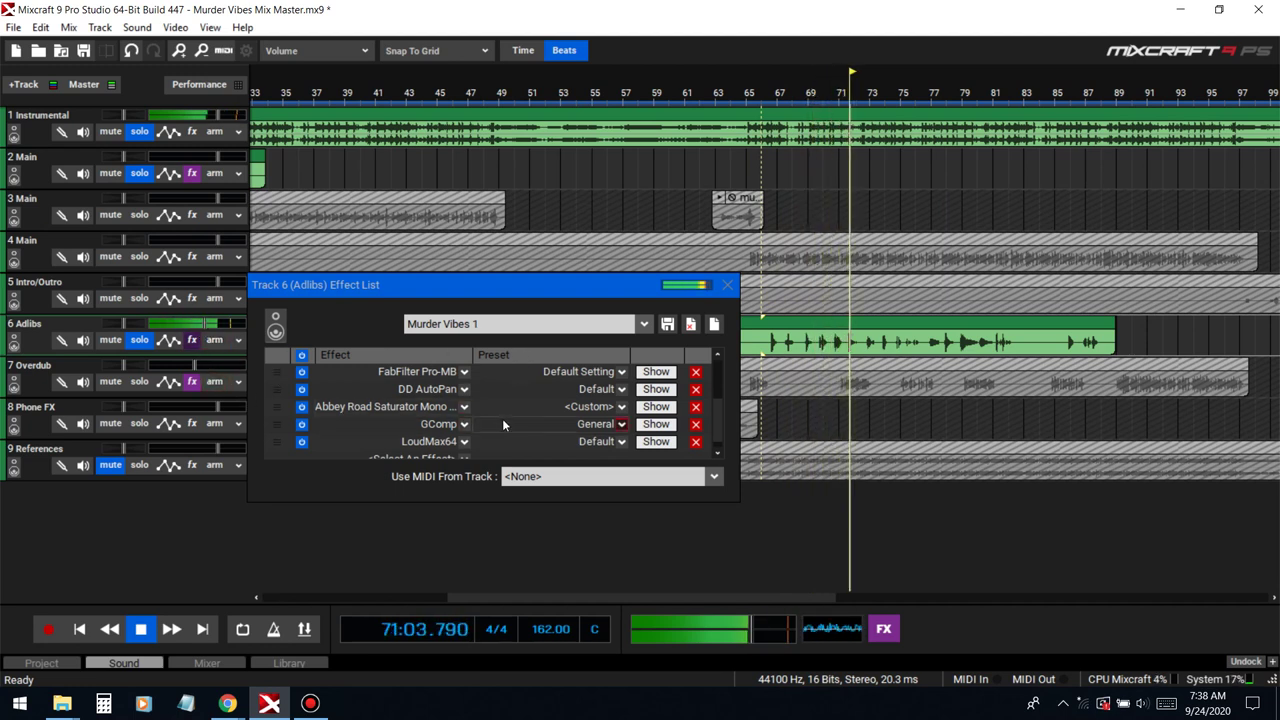
left_click(1000, 640)
key("space")
Step: Add DD Phaser to the Adlibs chain with the Thin preset, move it directly above GComp, and close the effect list
scroll(477, 461, "down", 1)
left_click(416, 444)
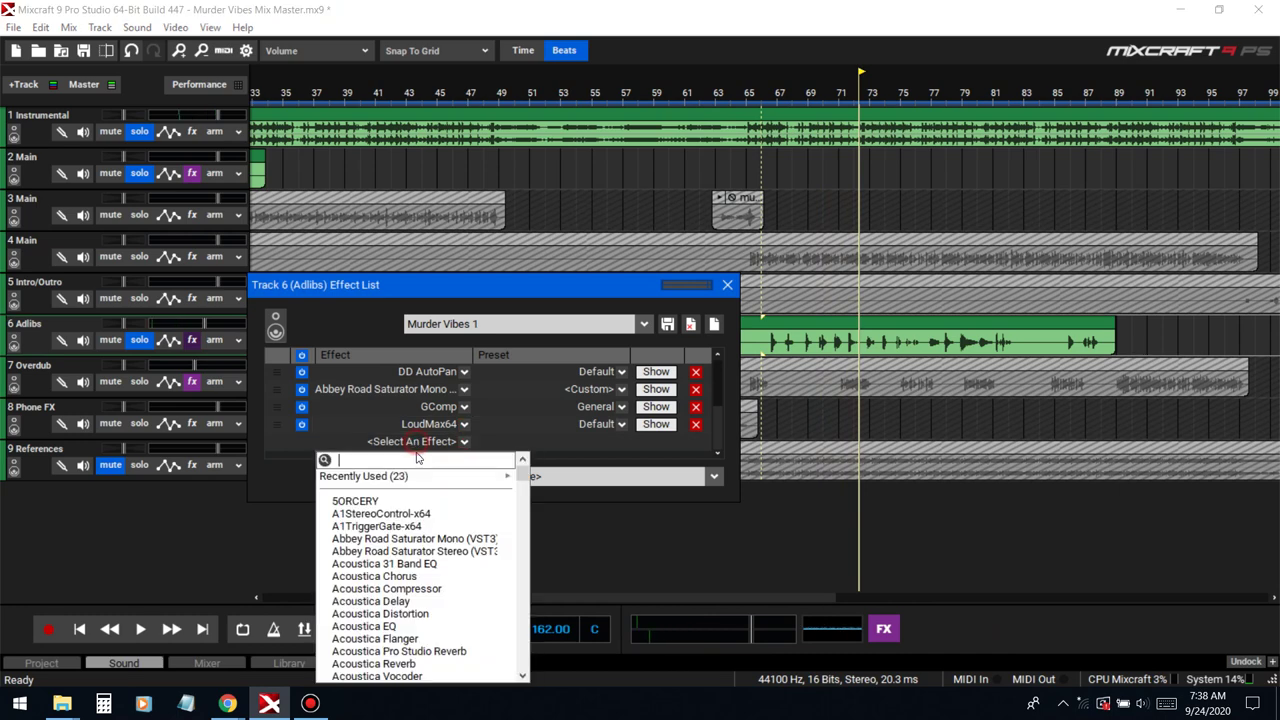
type("ddp")
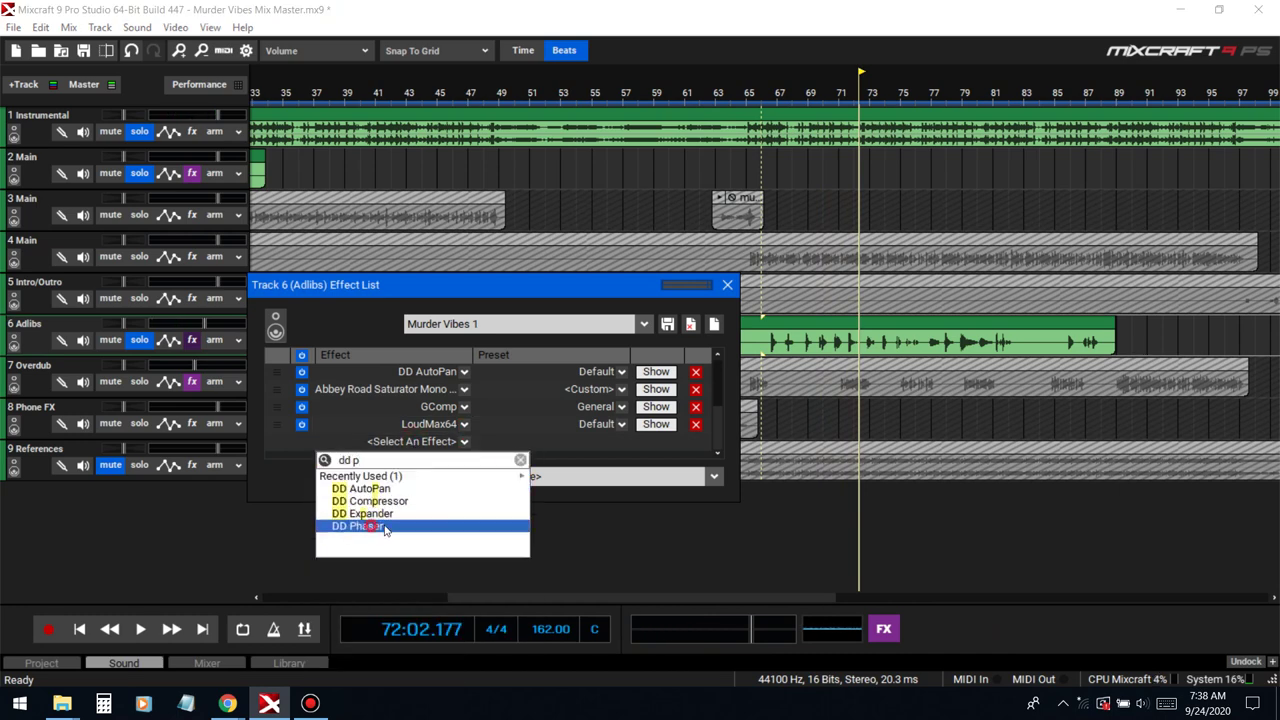
left_click(380, 518)
left_click(538, 228)
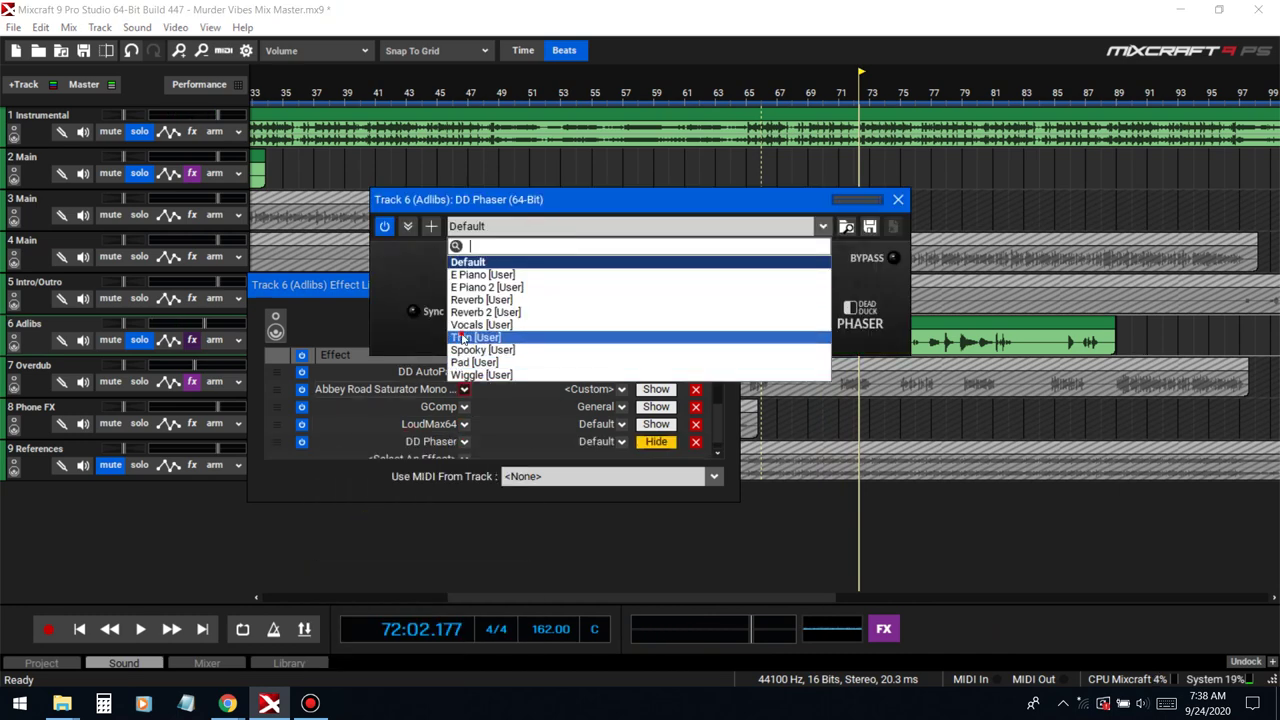
left_click(277, 442)
left_click_drag(275, 446, 295, 414)
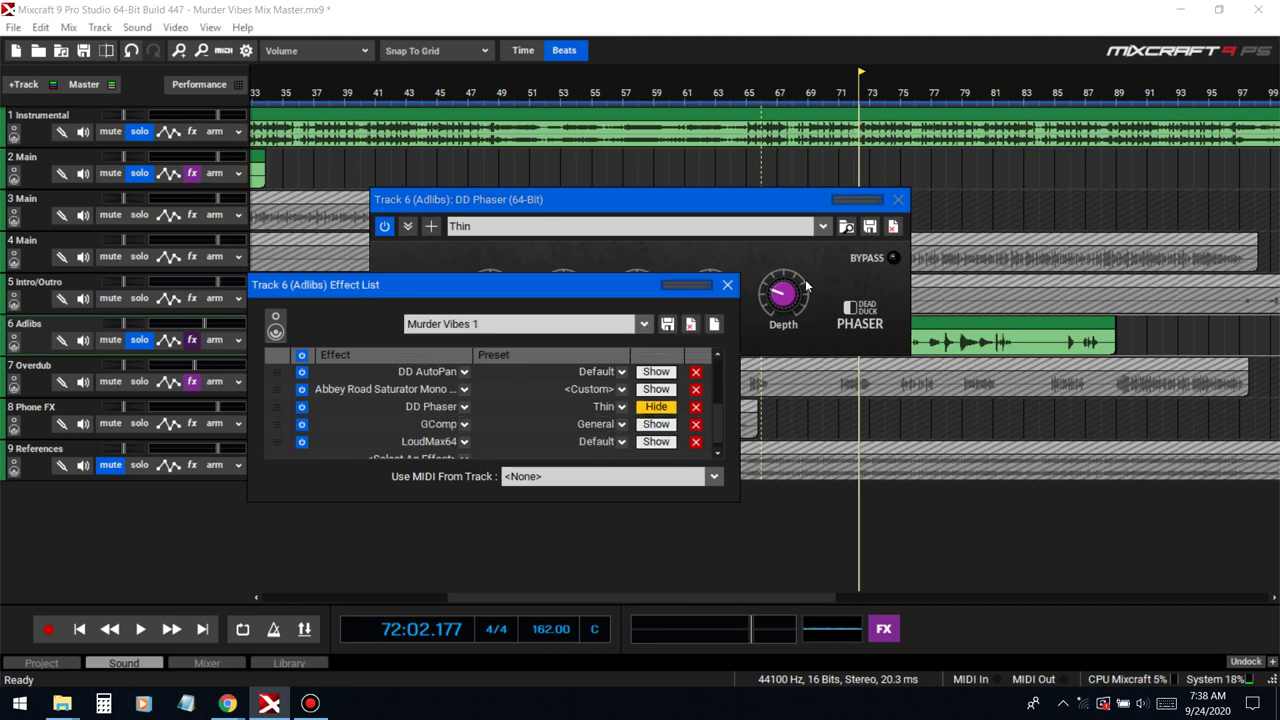
left_click_drag(768, 201, 518, 208)
left_click(726, 285)
Step: Play the Adlibs without the Instrumental, compare DD Phaser off and on, and reduce its depth slightly
left_click_drag(769, 186, 769, 199)
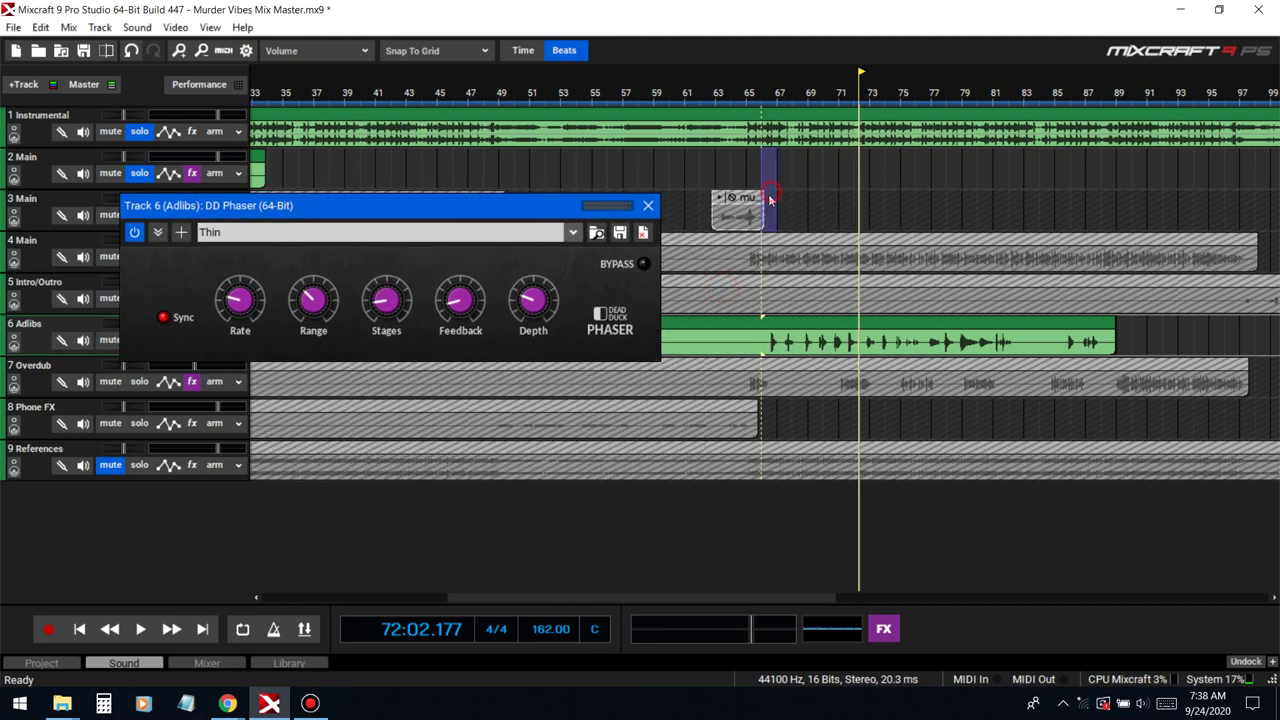
key("space")
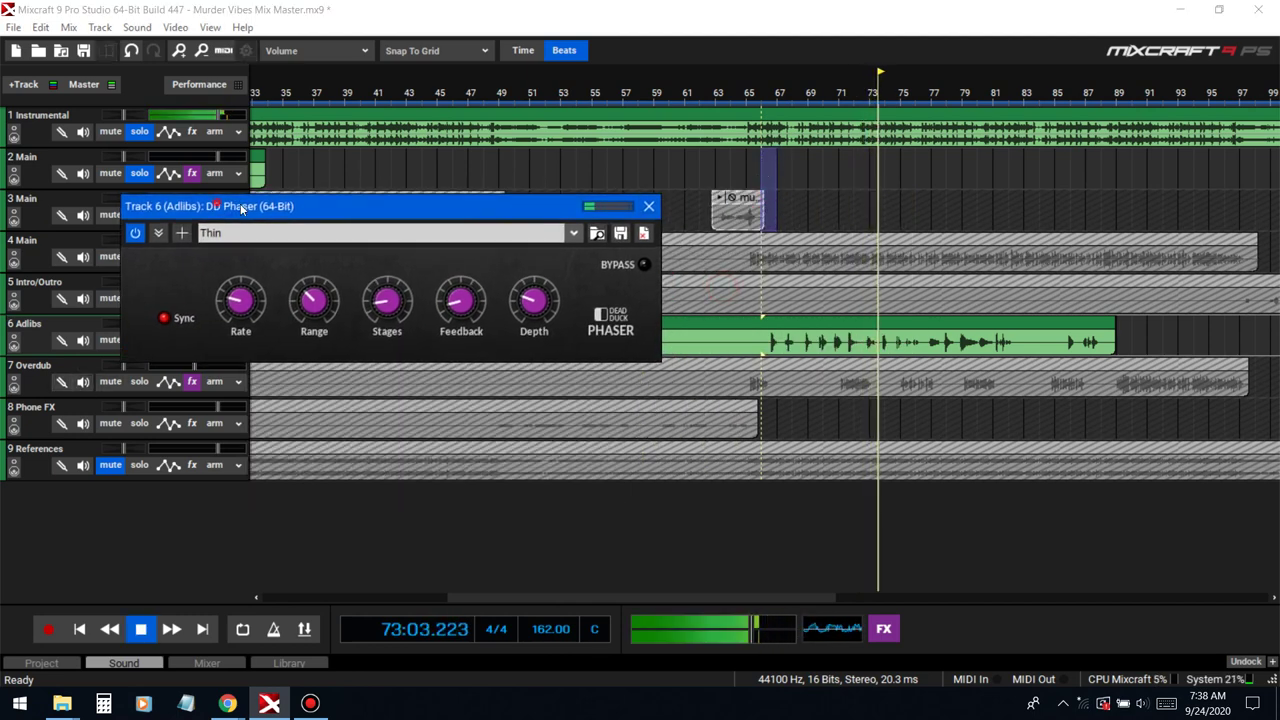
left_click_drag(238, 205, 306, 203)
left_click(139, 132)
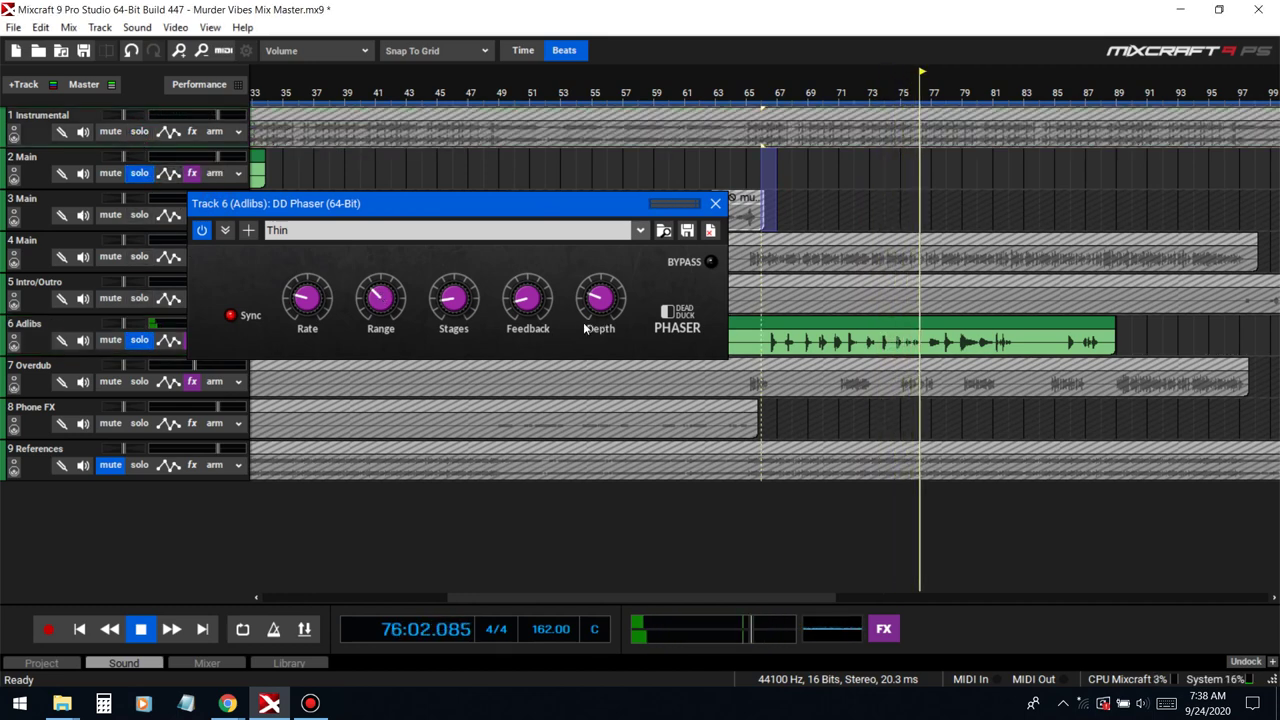
left_click(199, 231)
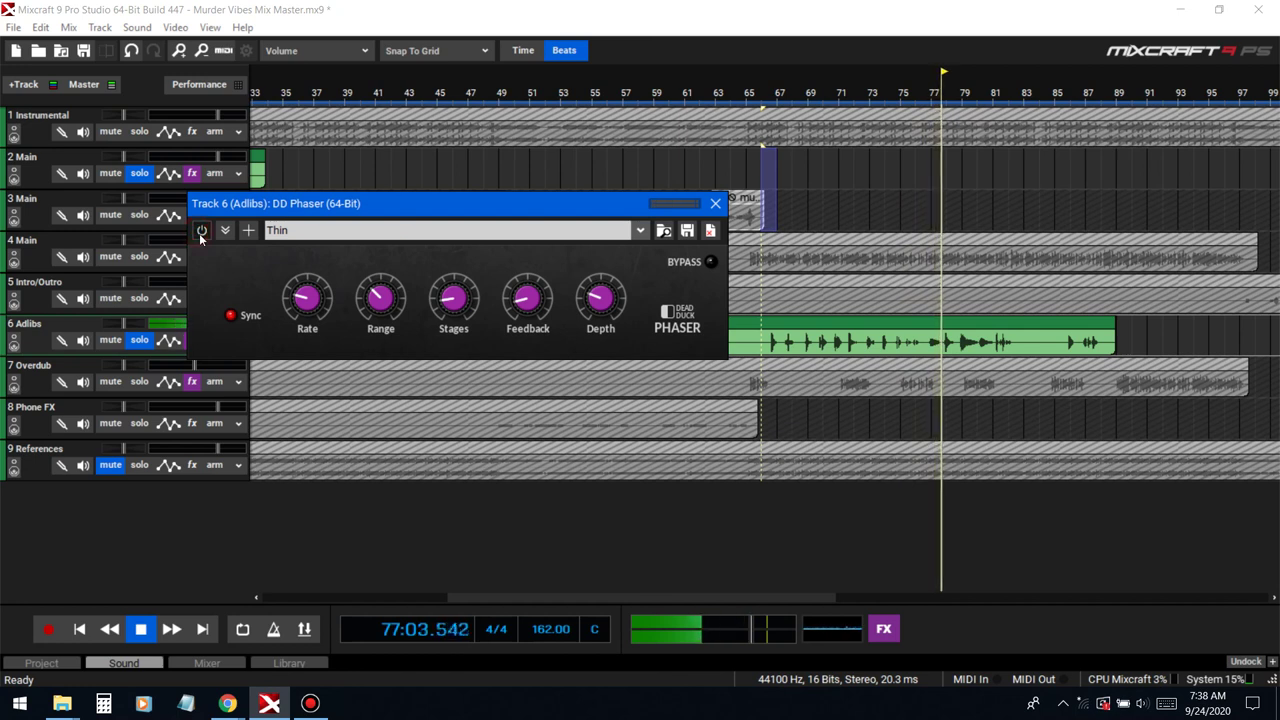
left_click(199, 231)
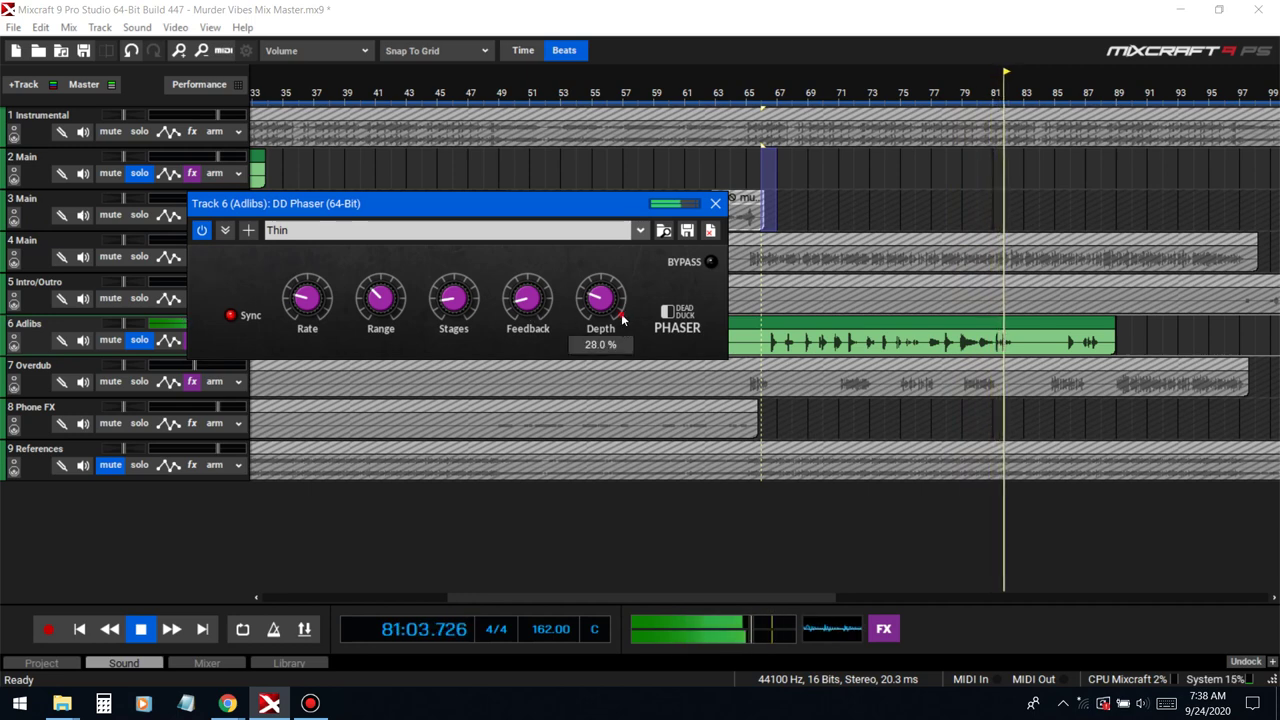
Step: Solo the Instrumental and the track 4 Main vocal with the Adlibs, listen from bar 66, and close the DD Phaser window
left_click(139, 131)
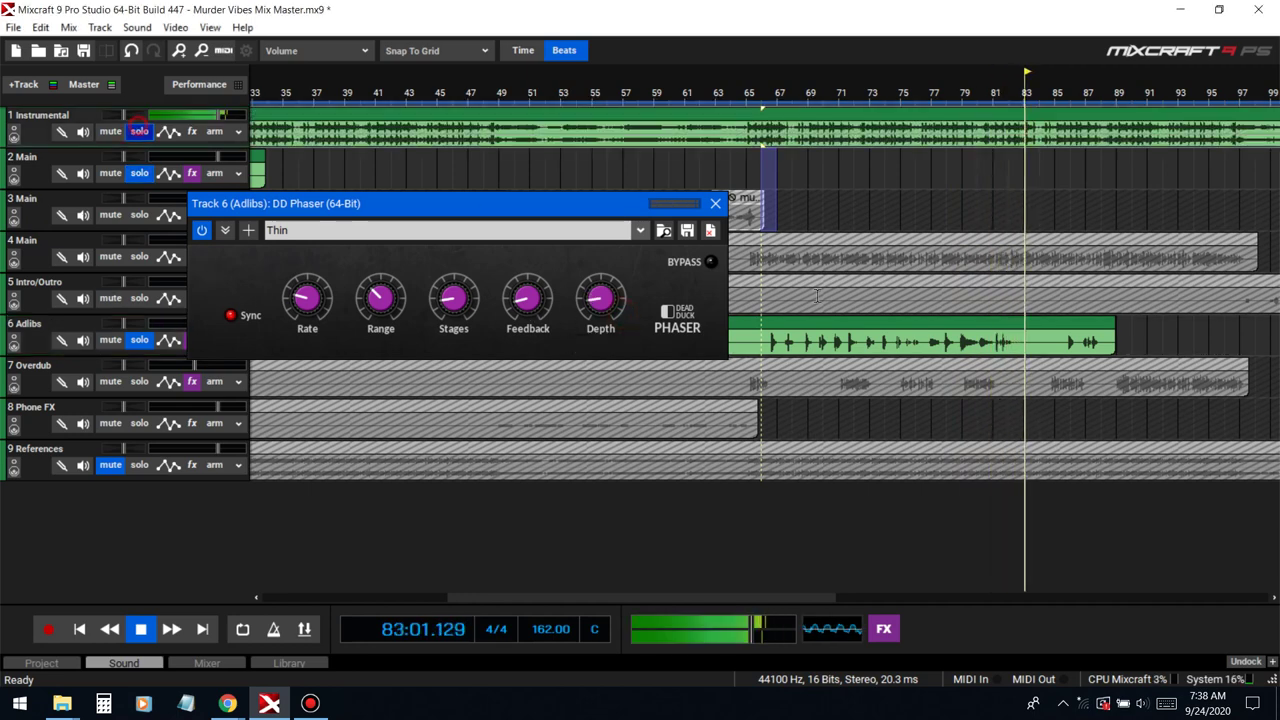
left_click(767, 177)
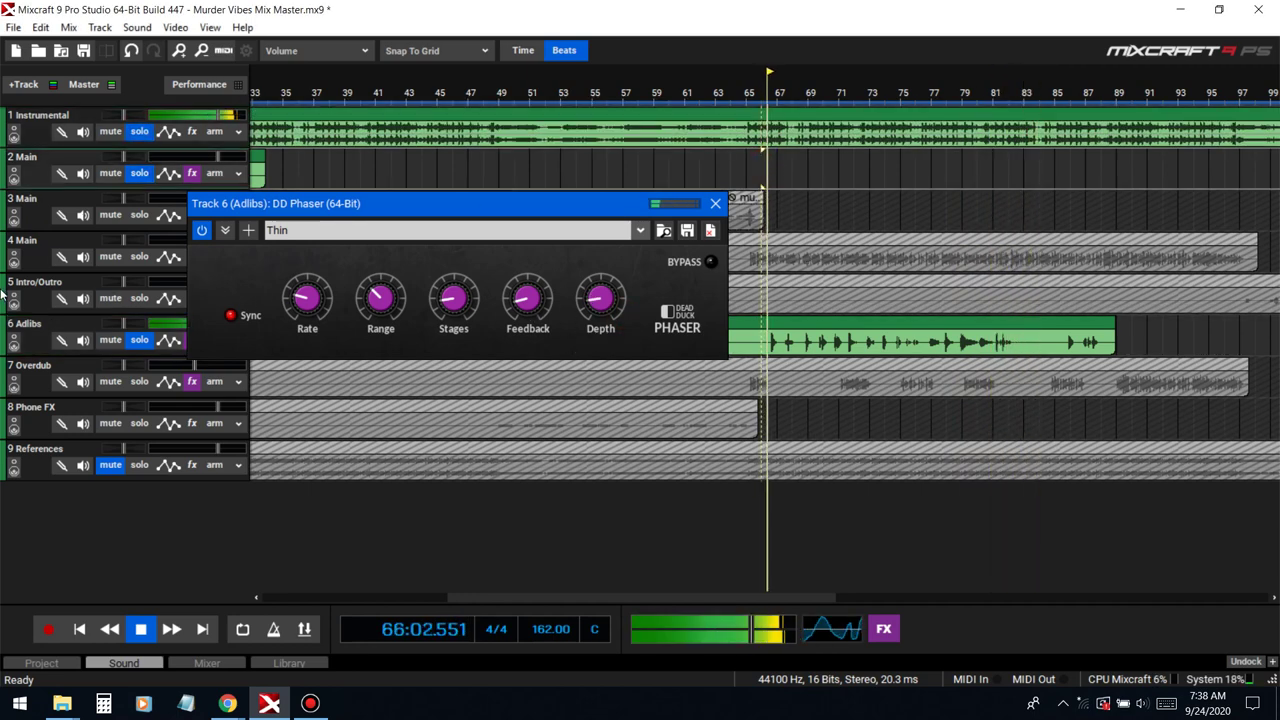
left_click(139, 257)
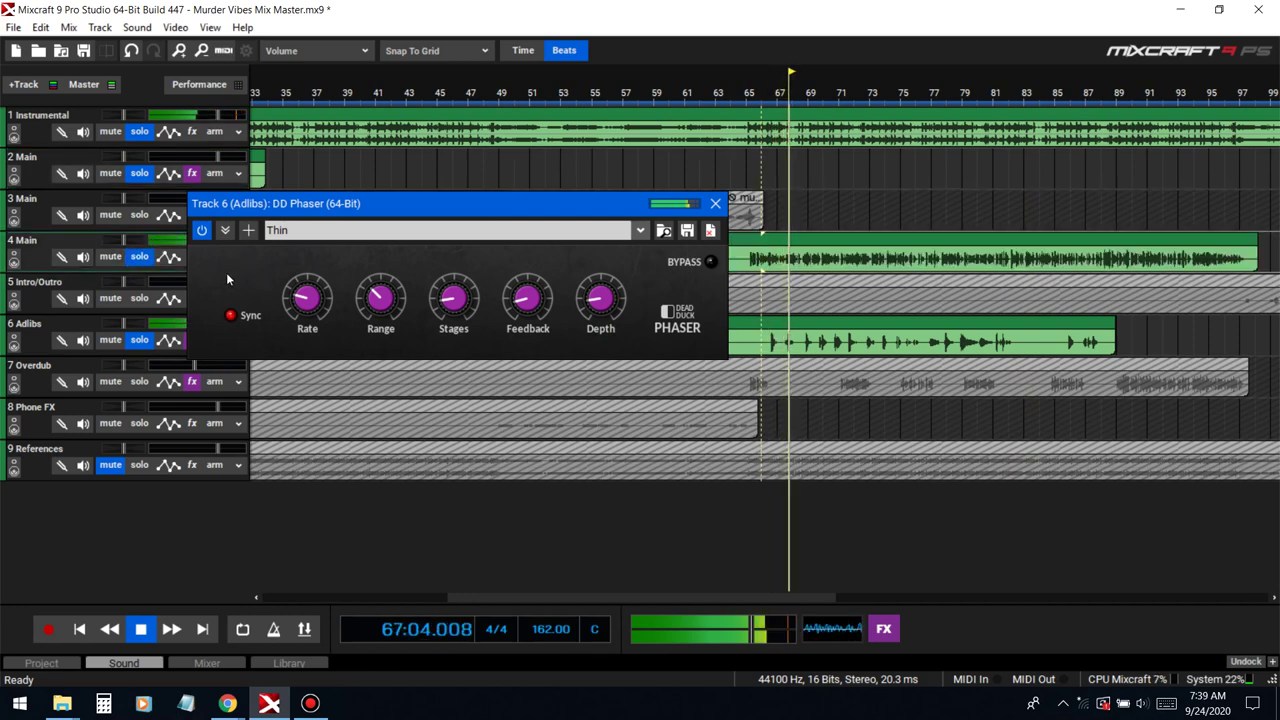
left_click(715, 203)
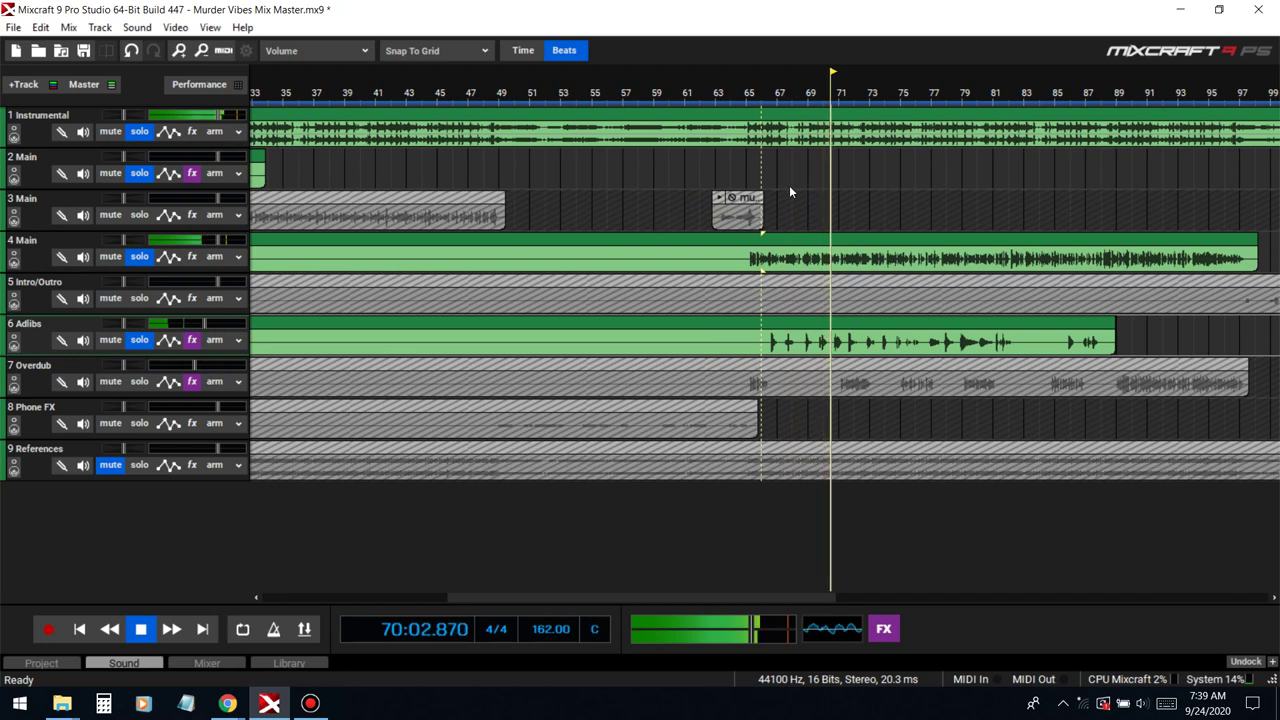
Step: Stop playback, clear the solo on all tracks, and return to the start of the song with the full arrangement in view
key("space")
left_click(138, 257)
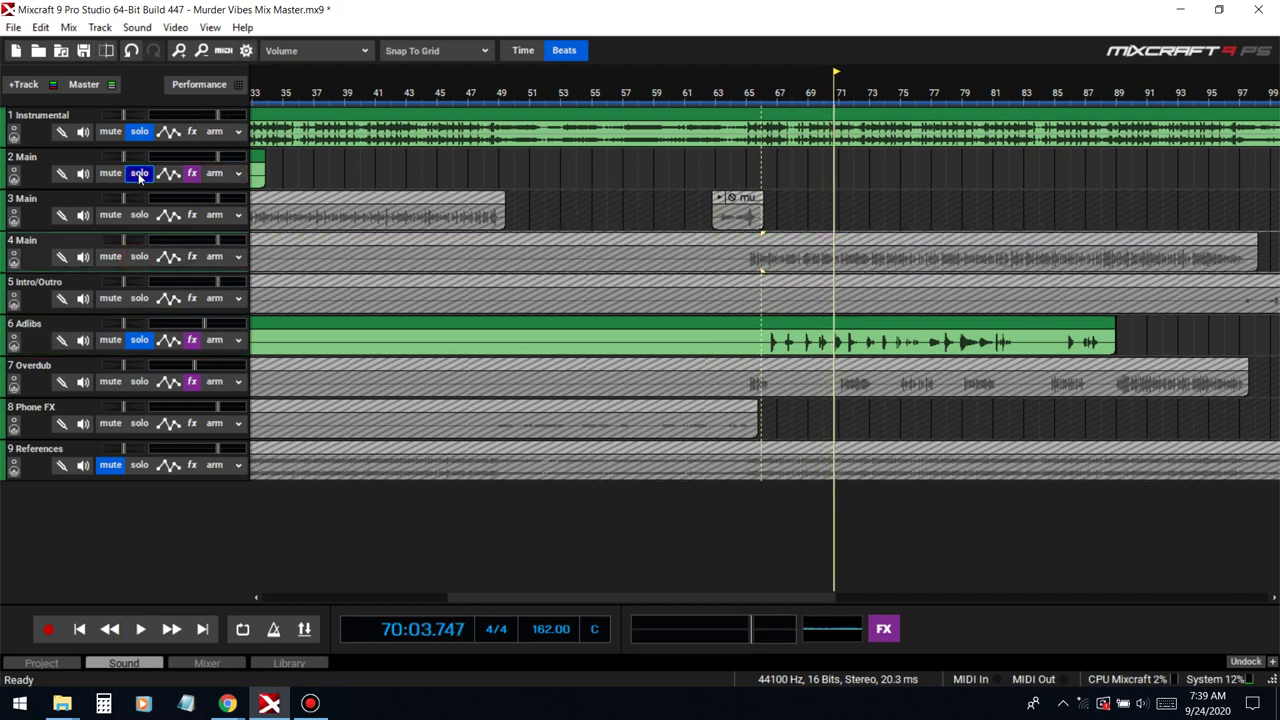
left_click(139, 174)
left_click(139, 132)
left_click(79, 629)
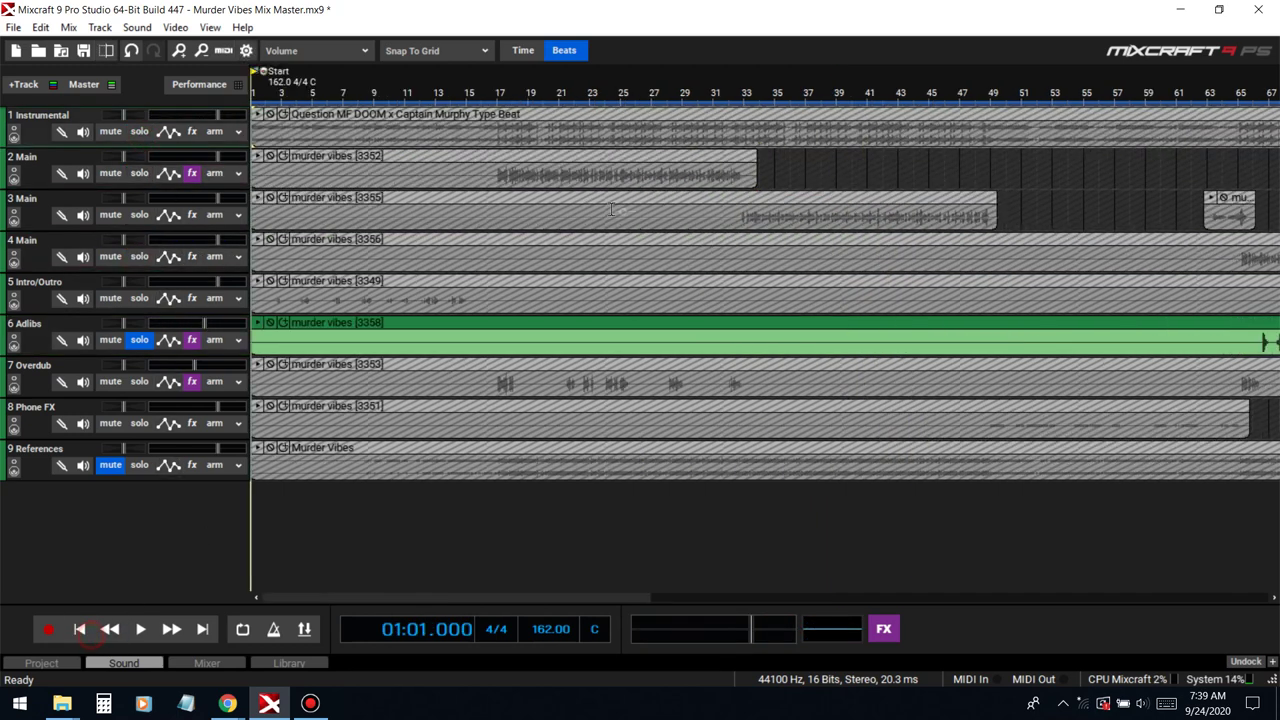
left_click(139, 340)
scroll(645, 296, "down", 2)
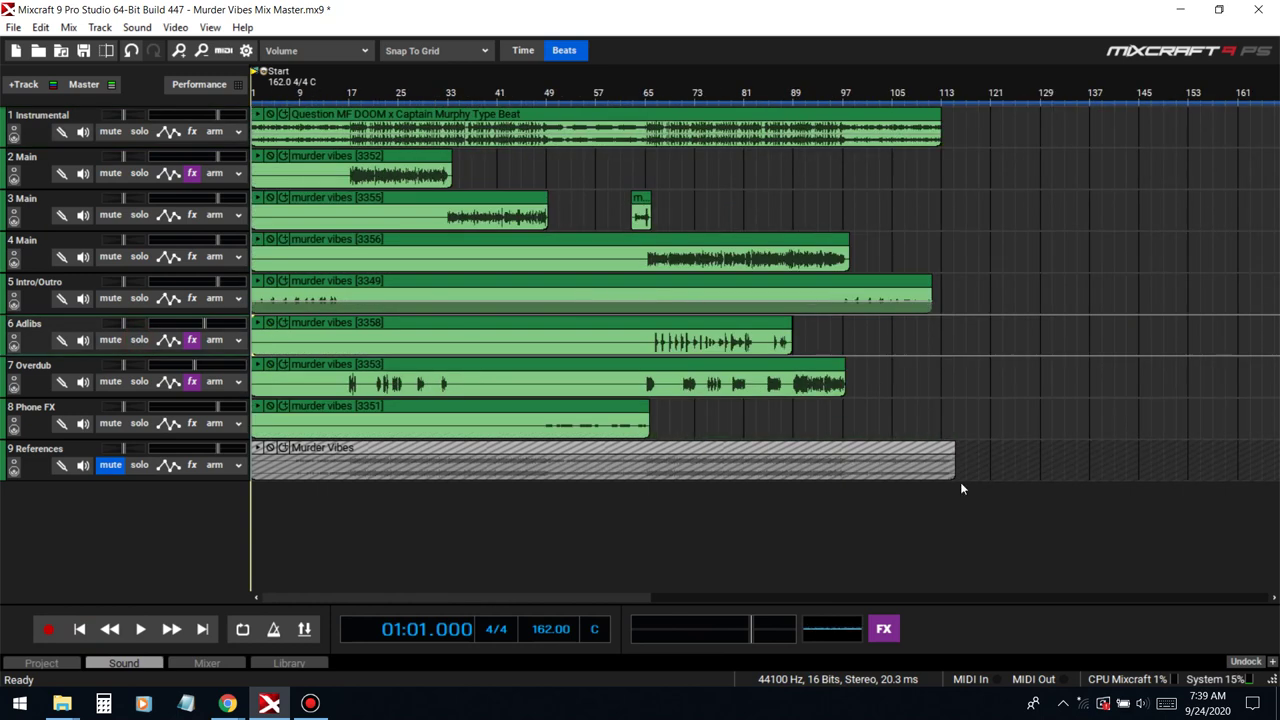